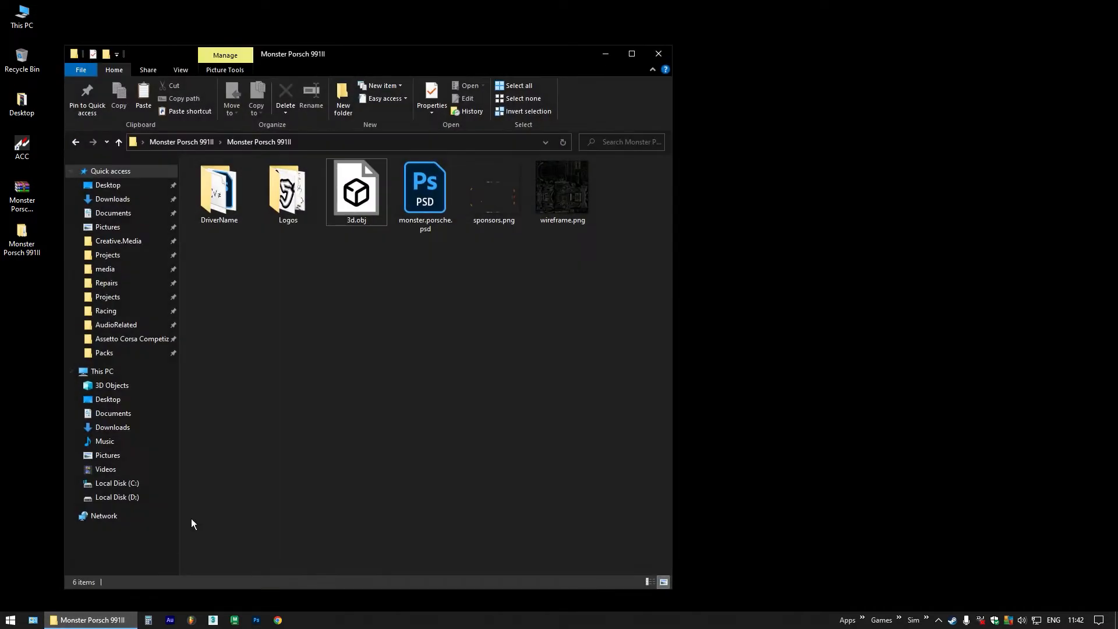
# Create a new folder named Mudbox inside the Monster Porsch 991II project folder
pyautogui.rightClick(309, 335)
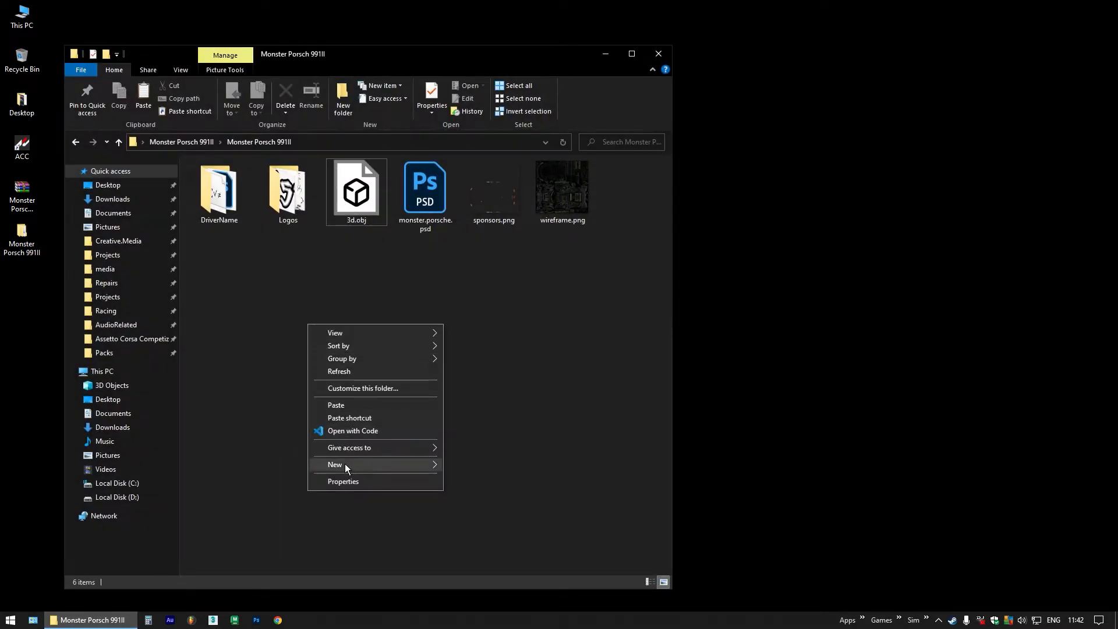
pyautogui.moveTo(369, 464)
pyautogui.click(469, 466)
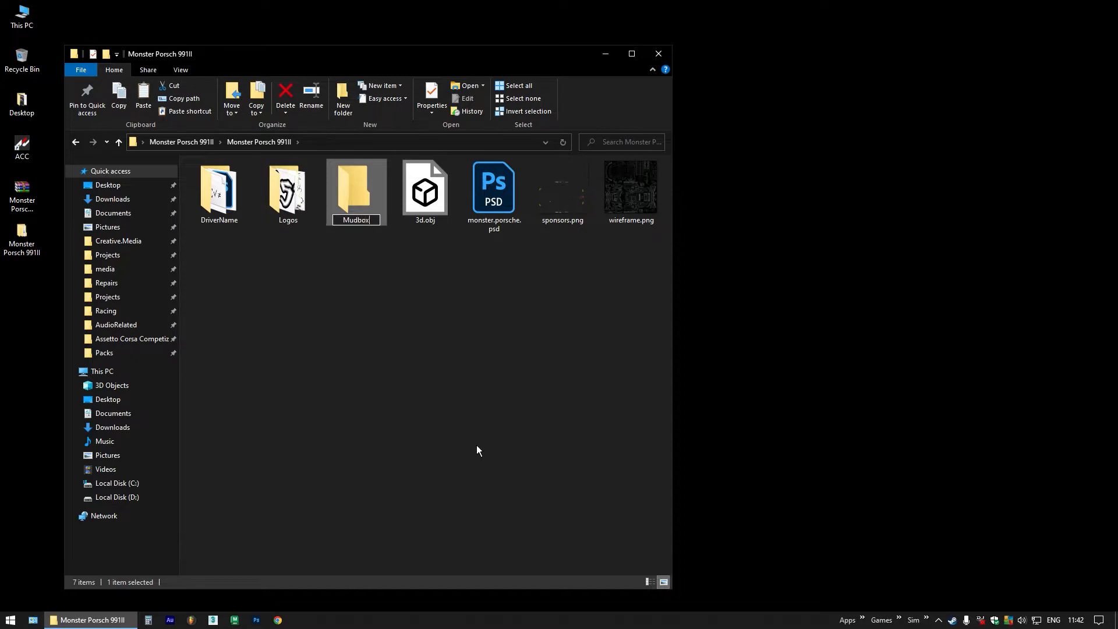
pyautogui.click(472, 446)
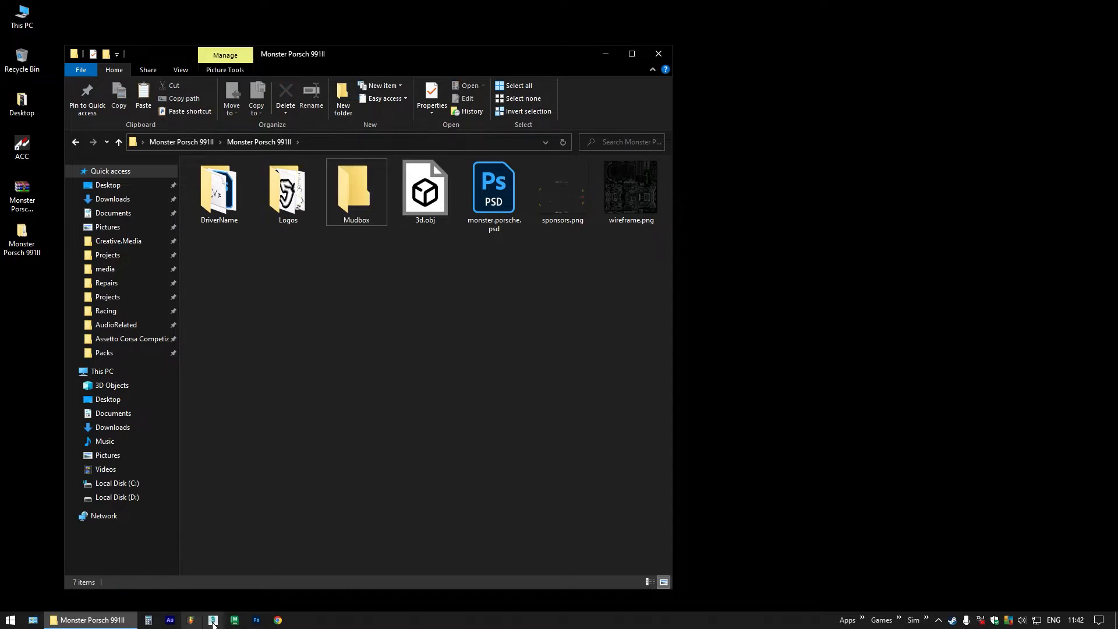
# Switch to Mudbox and import 3d.obj from the project folder, keeping all meshes despite the detected problems
pyautogui.click(237, 623)
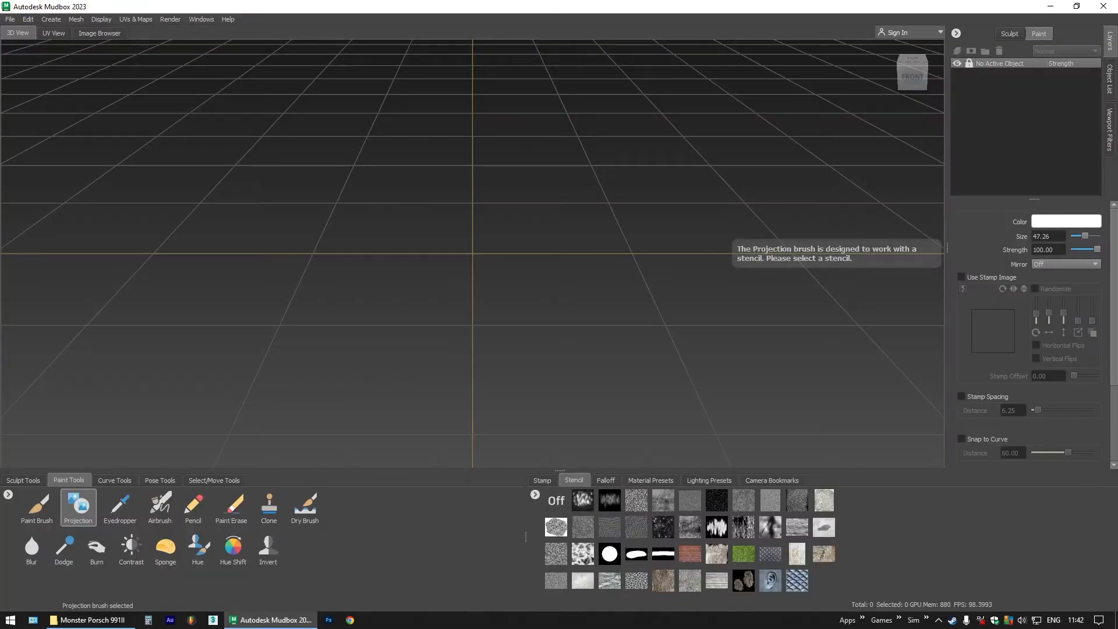
pyautogui.click(9, 19)
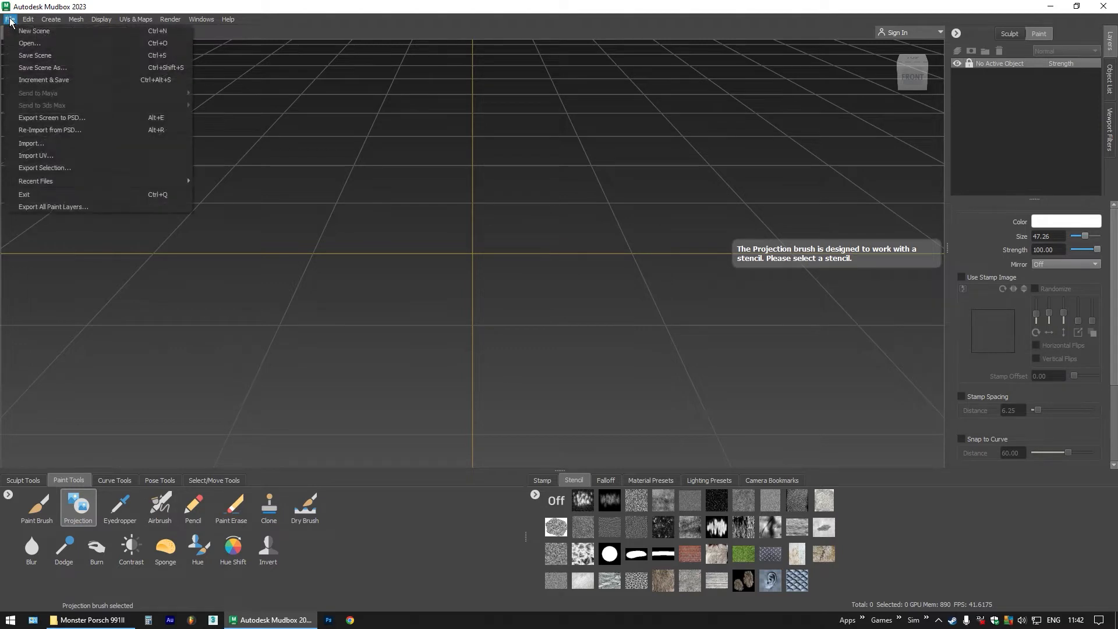
pyautogui.click(43, 148)
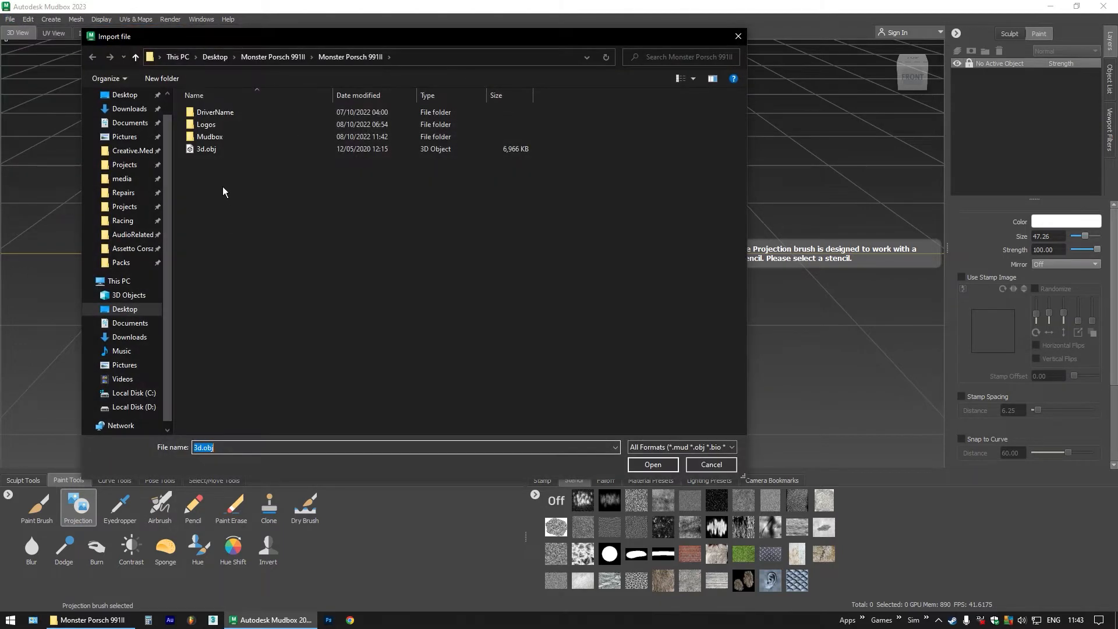
pyautogui.doubleClick(210, 150)
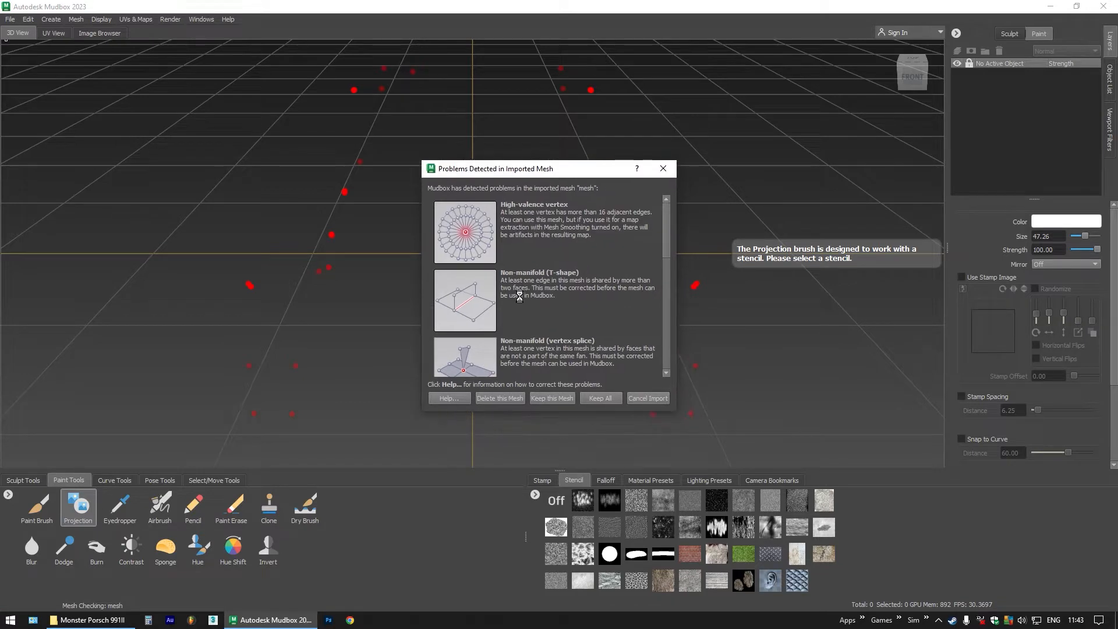
pyautogui.click(606, 398)
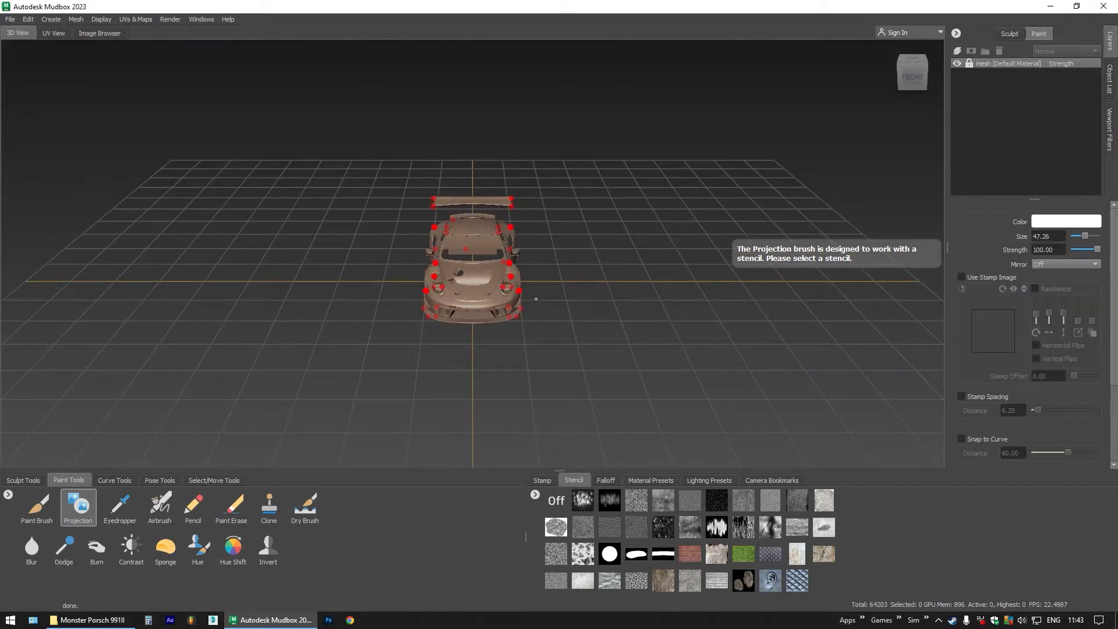
# Examine the imported car body from the front and both sides, finishing on the straight right view
pyautogui.moveTo(536, 299); pyautogui.dragTo(456, 290)
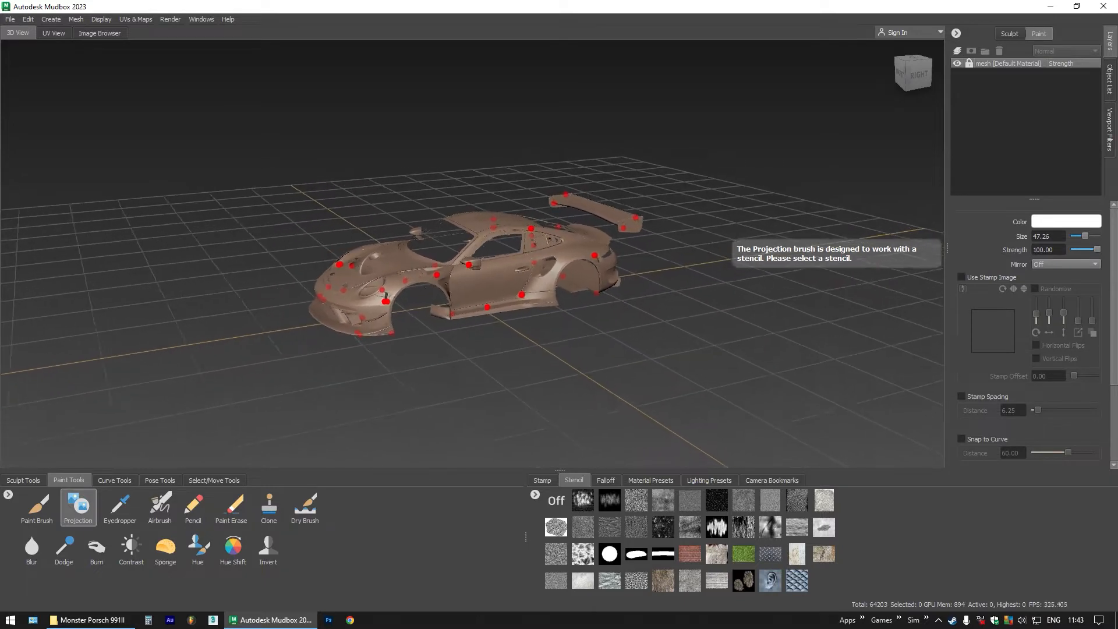
pyautogui.moveTo(415, 295); pyautogui.dragTo(650, 304)
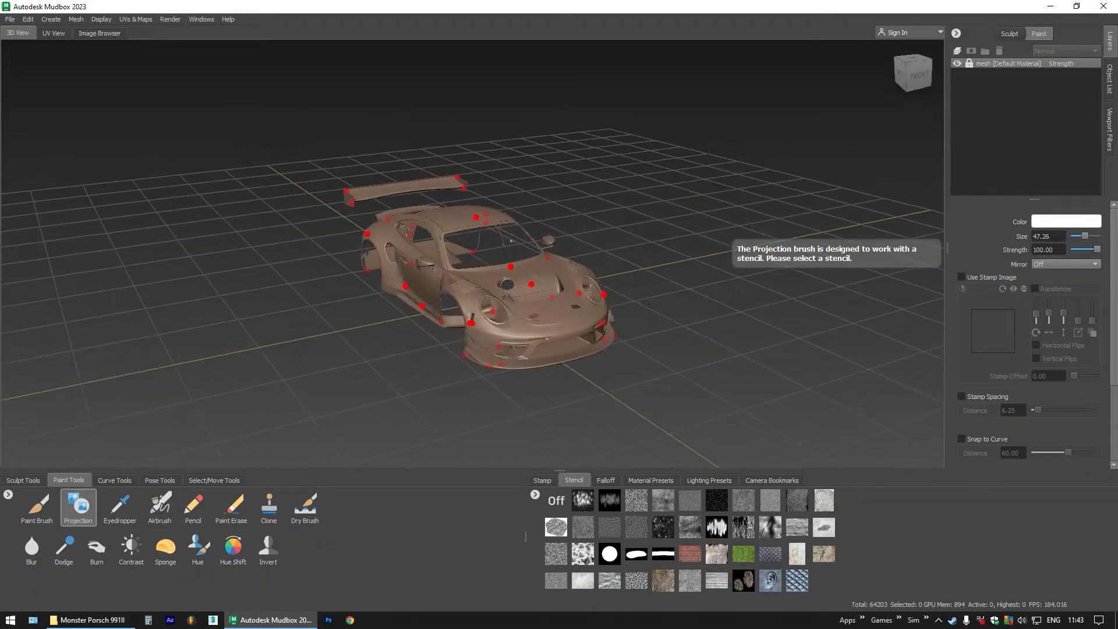
pyautogui.moveTo(447, 243); pyautogui.dragTo(424, 302)
pyautogui.scroll(5, 460, 300)
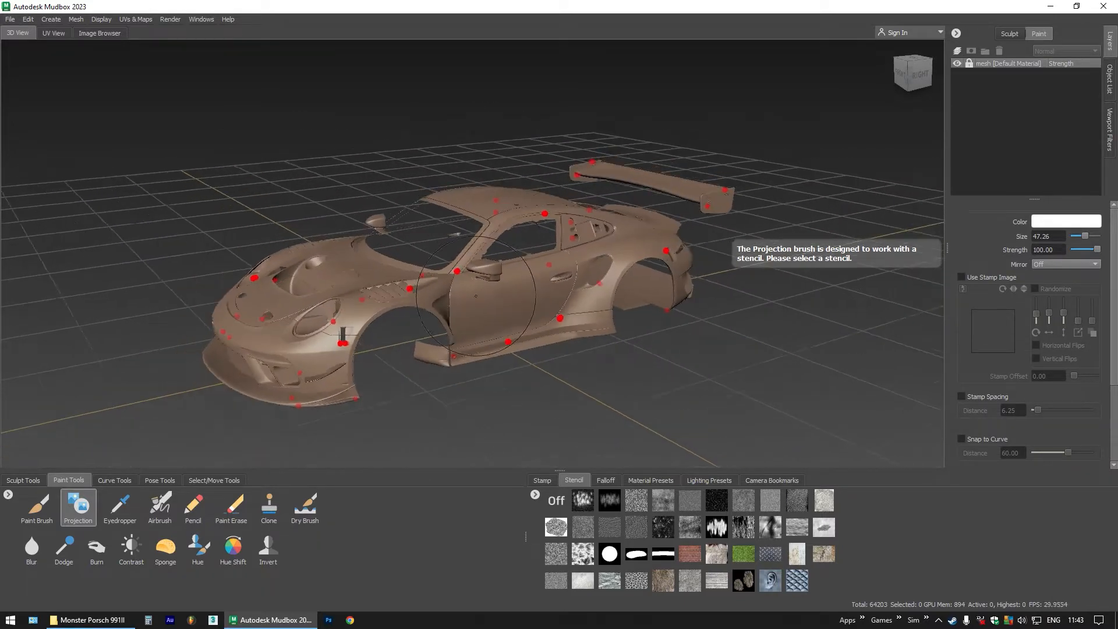
pyautogui.moveTo(478, 305); pyautogui.dragTo(462, 304)
pyautogui.scroll(-5, 462, 306)
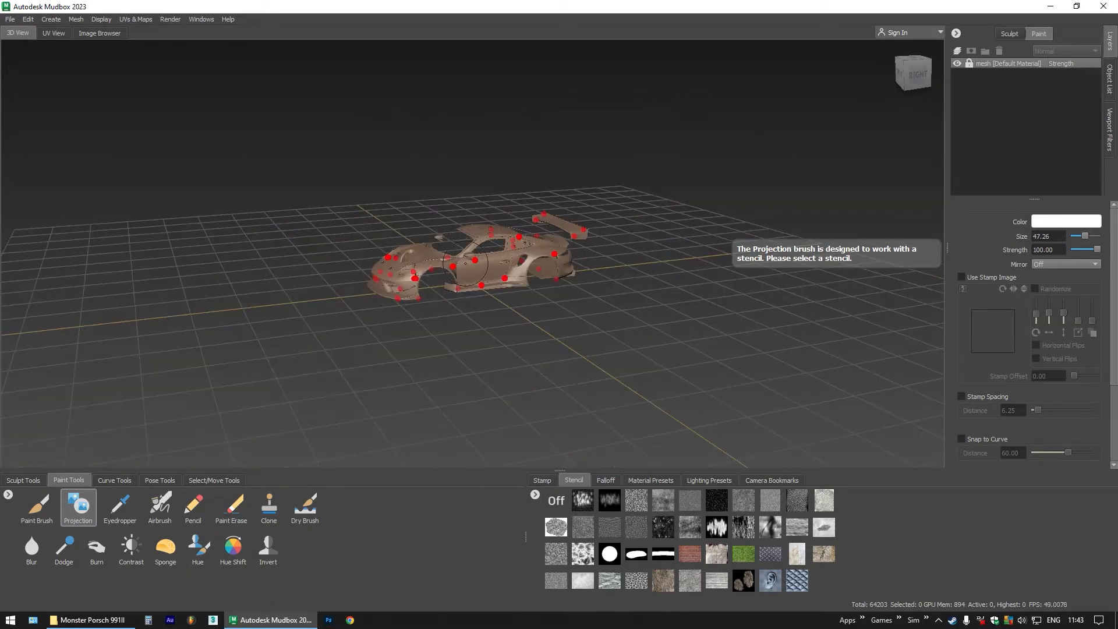
pyautogui.scroll(5, 465, 265)
pyautogui.scroll(-5, 463, 274)
pyautogui.scroll(5, 460, 291)
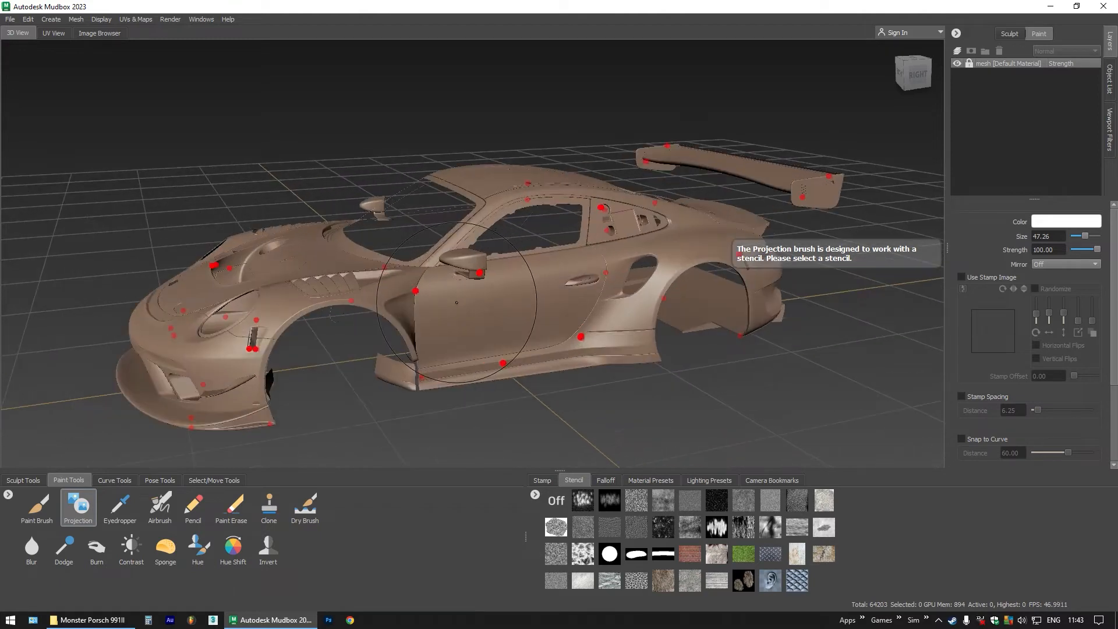
pyautogui.moveTo(459, 286); pyautogui.dragTo(559, 223)
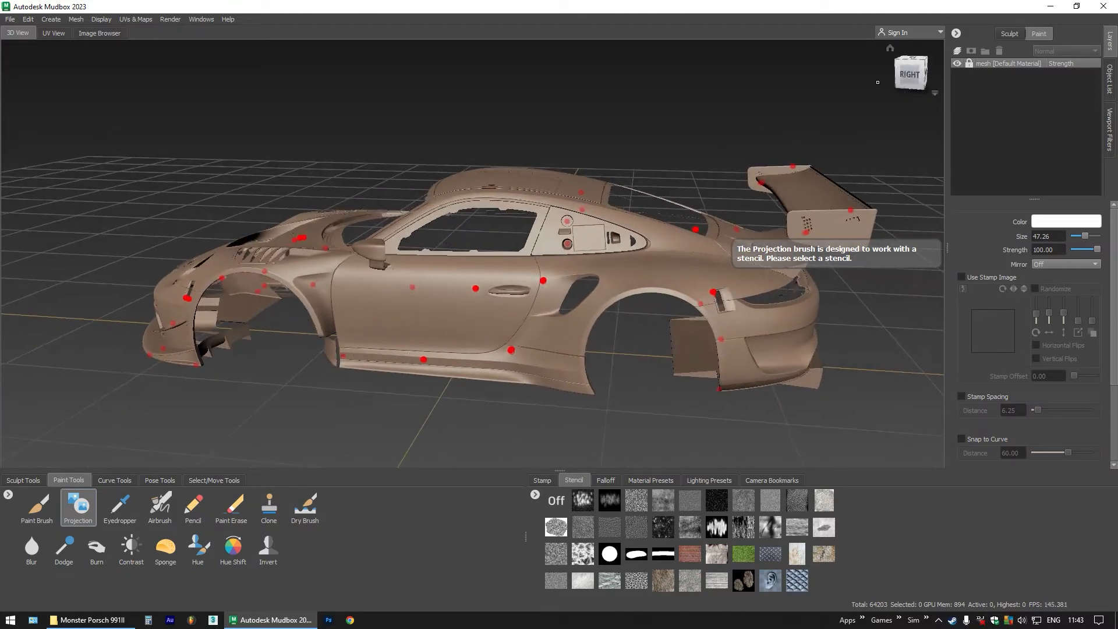
pyautogui.click(909, 83)
pyautogui.scroll(4, 501, 260)
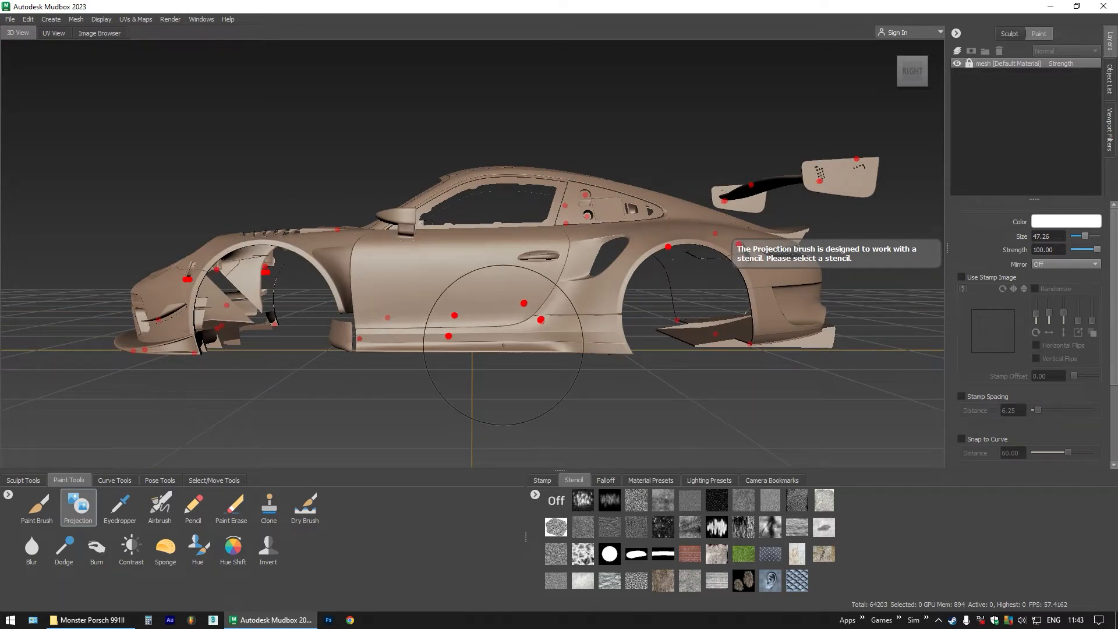
# Try to import decals.png as a paint layer in the Diffuse channel
pyautogui.rightClick(984, 130)
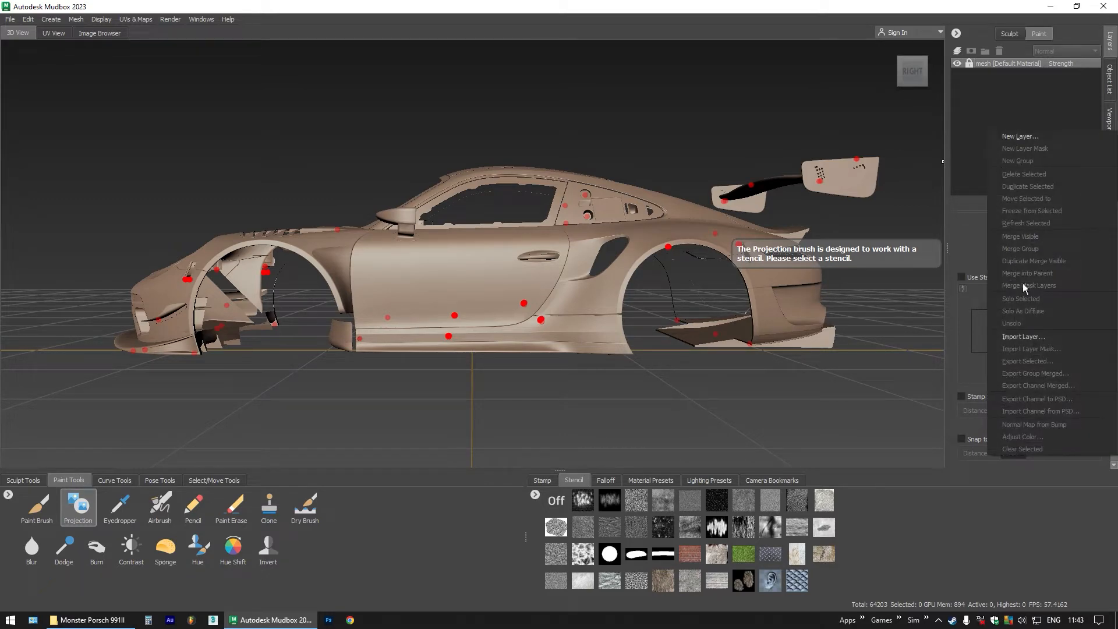
pyautogui.click(1023, 338)
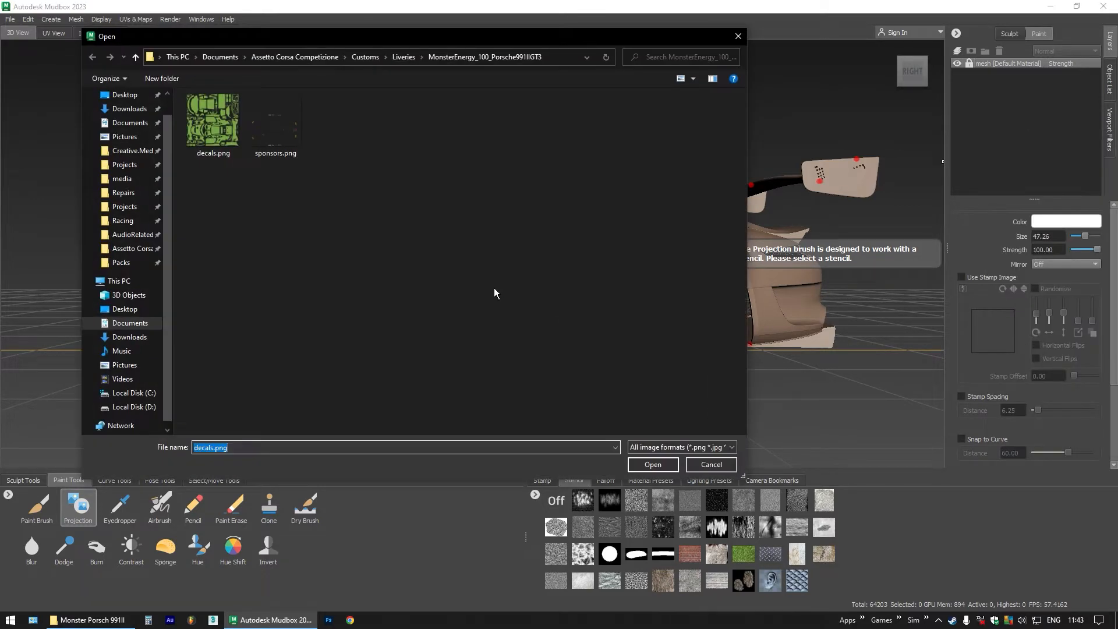
pyautogui.doubleClick(216, 121)
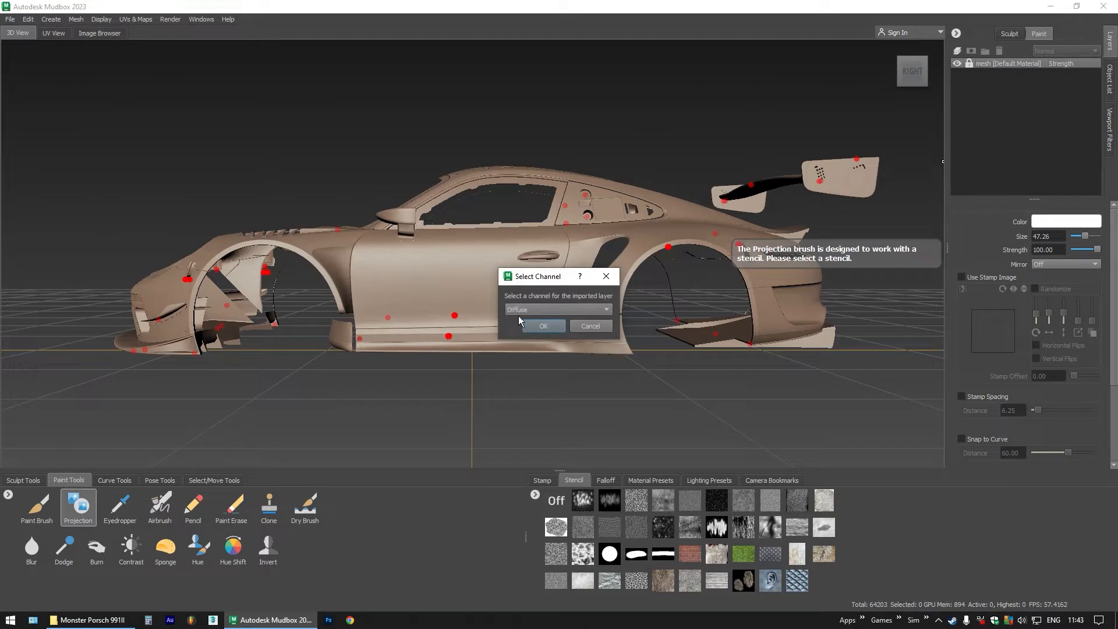
pyautogui.click(539, 325)
pyautogui.rightClick(905, 158)
pyautogui.click(1003, 126)
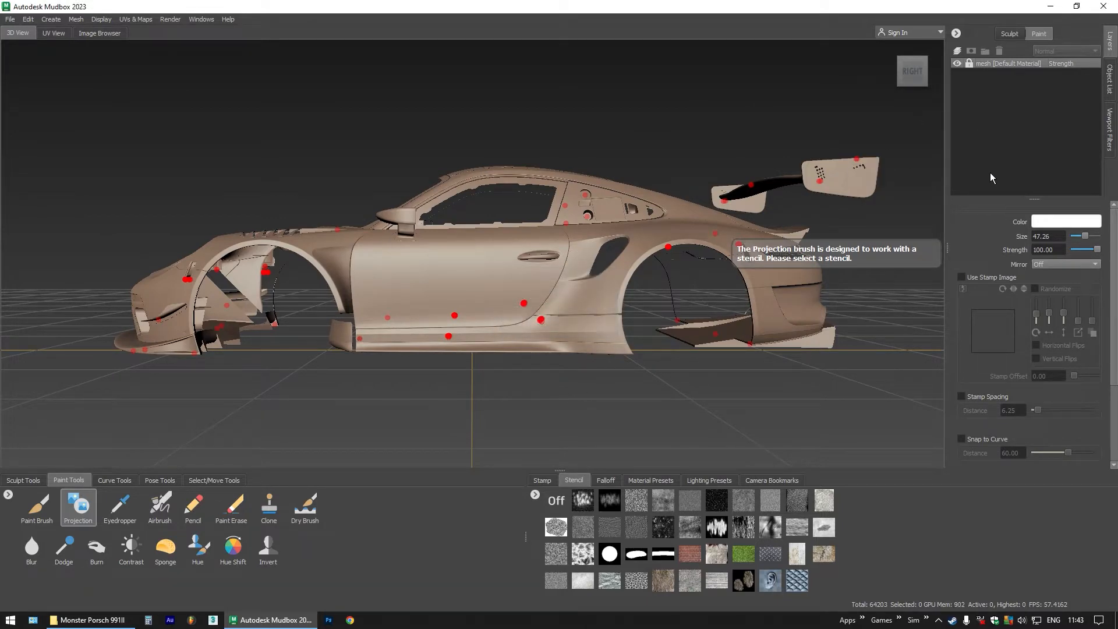
# Import decals.png from the MonsterEnergy_100_Porsche991IIGT3 livery folder as a paint layer in the Diffuse channel
pyautogui.rightClick(1013, 147)
pyautogui.click(1024, 354)
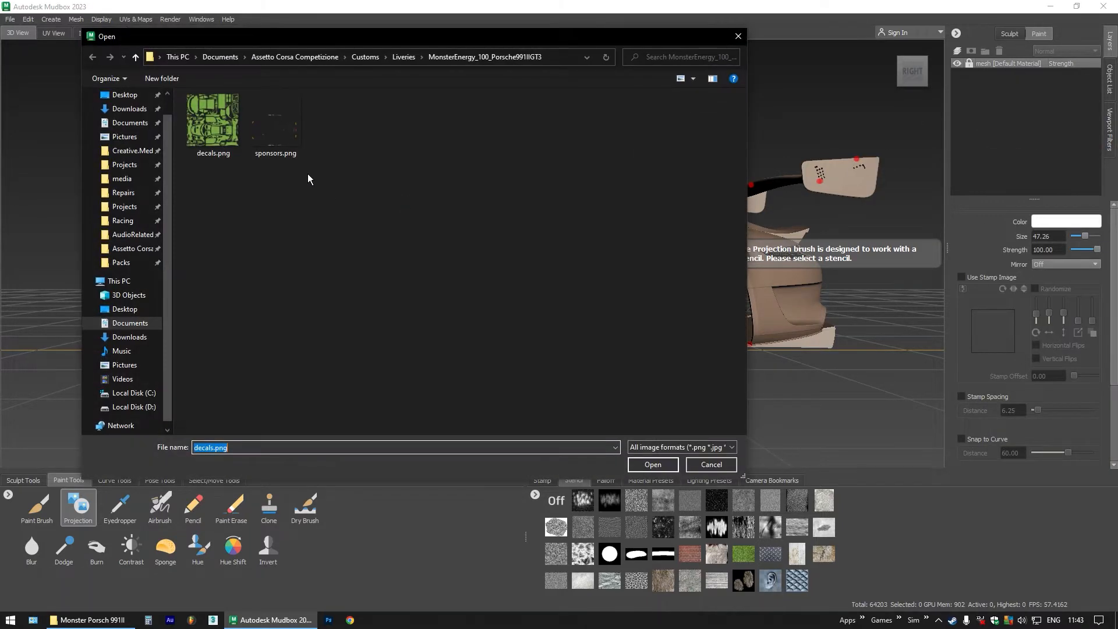
pyautogui.click(221, 56)
pyautogui.doubleClick(248, 162)
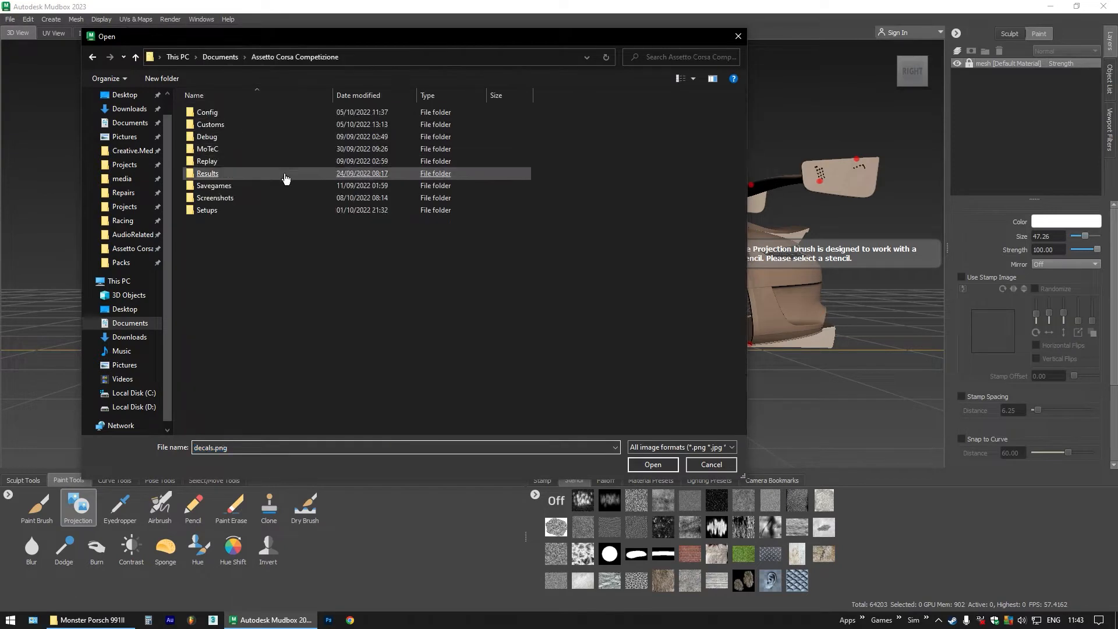
pyautogui.doubleClick(211, 124)
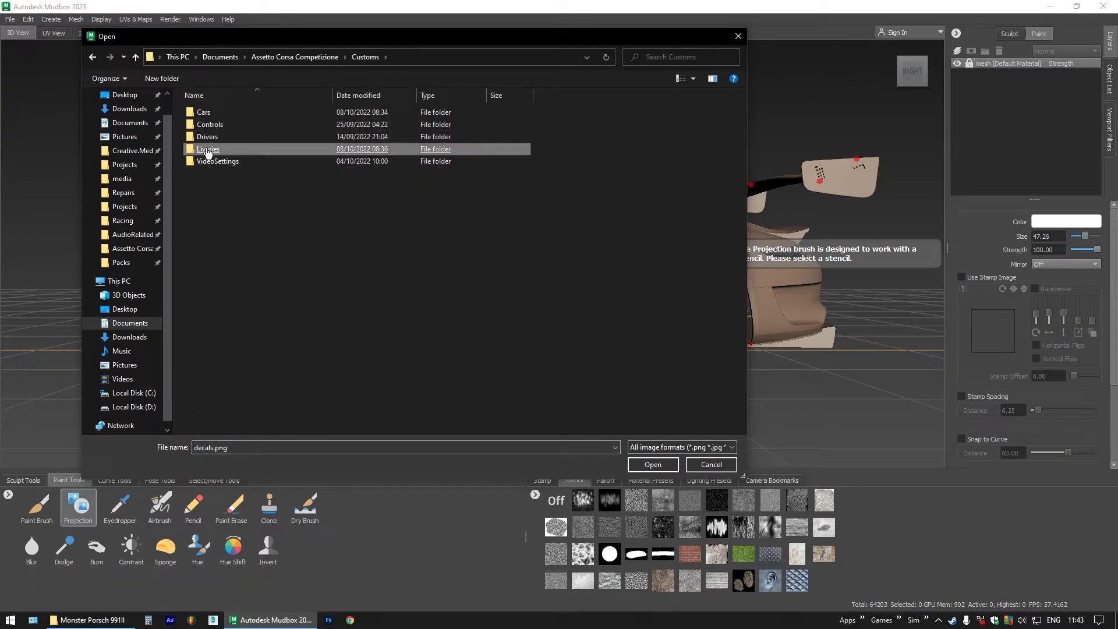
pyautogui.doubleClick(230, 150)
pyautogui.doubleClick(236, 113)
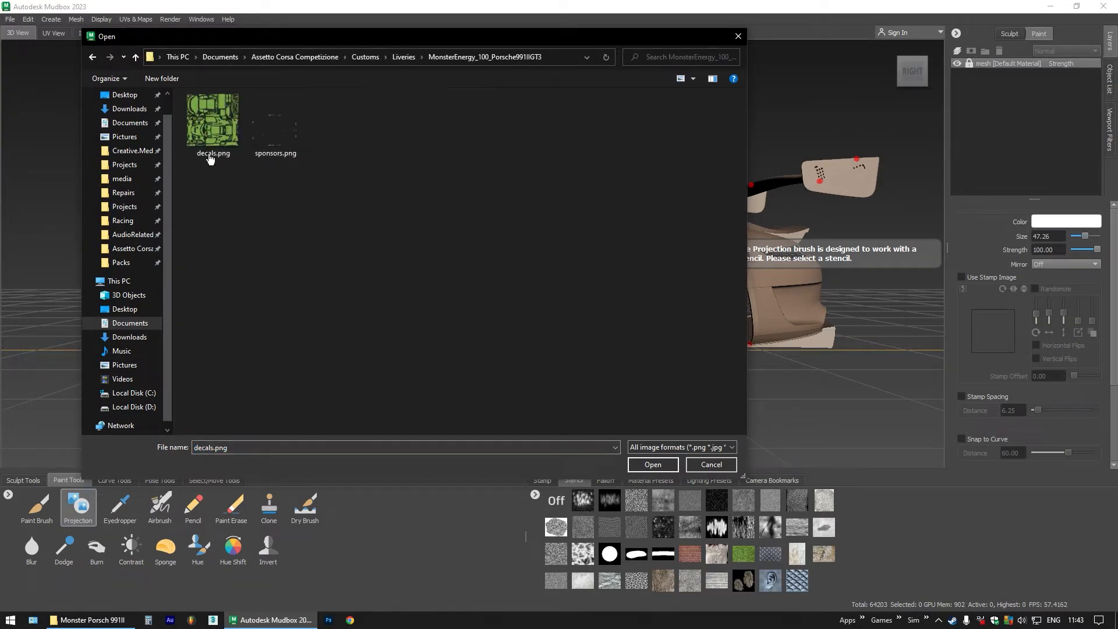
pyautogui.doubleClick(210, 156)
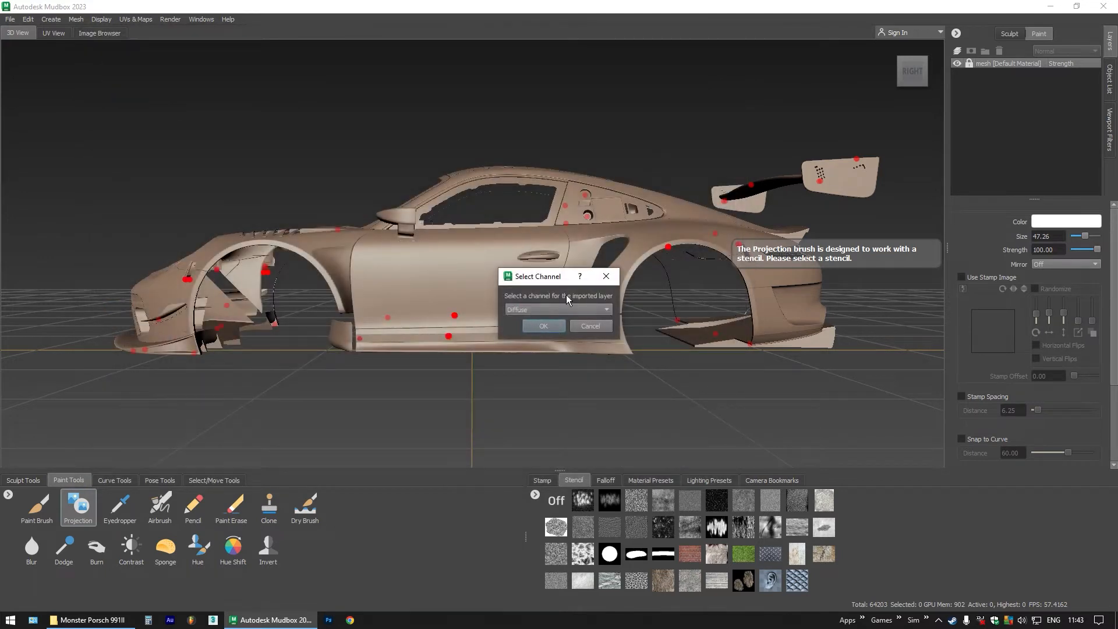
pyautogui.click(538, 326)
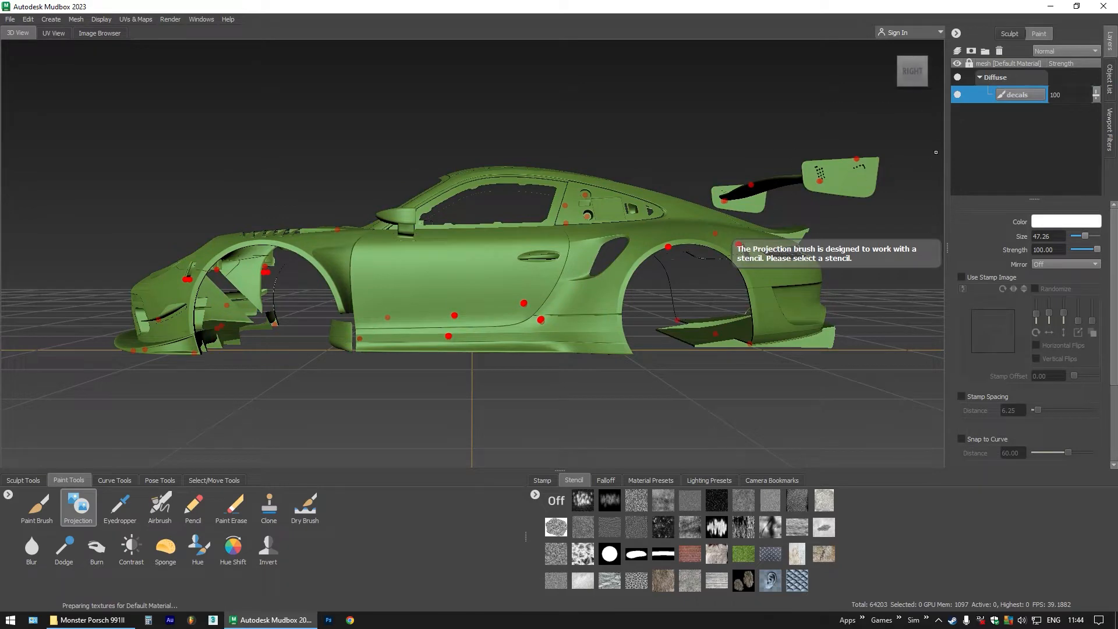
# Create a 4096 Diffuse paint layer named "base black", saved as TIFF [8 bit, RGBA]
pyautogui.moveTo(509, 298)
pyautogui.mouseDown()
pyautogui.moveTo(617, 332)
pyautogui.moveTo(568, 340)
pyautogui.moveTo(512, 301)
pyautogui.moveTo(525, 303)
pyautogui.mouseUp()
pyautogui.click(957, 51)
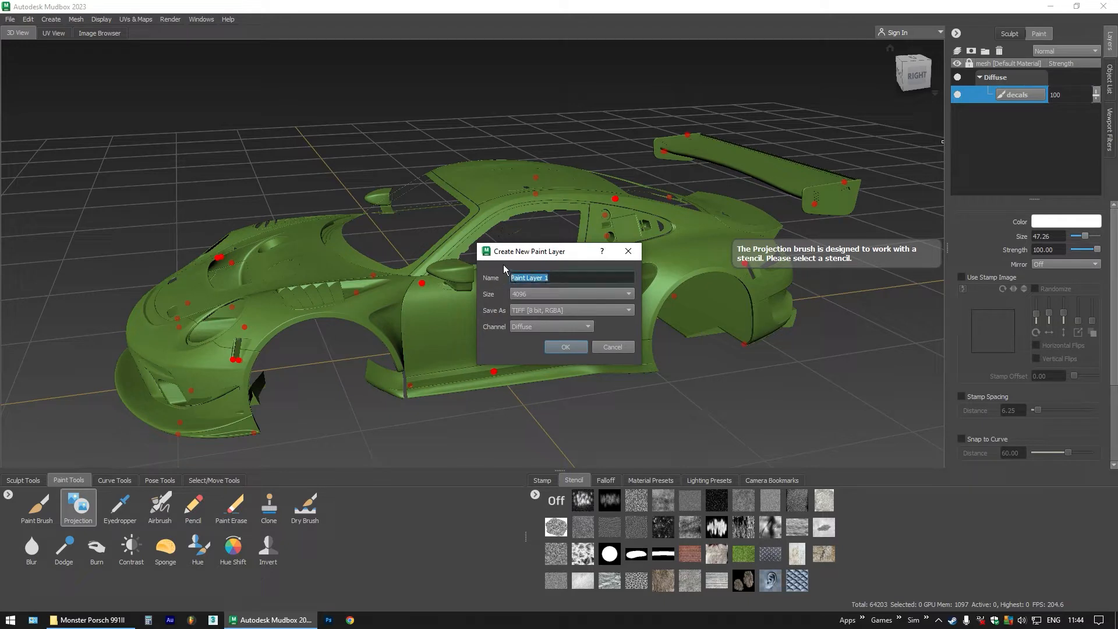
pyautogui.write('base black')
pyautogui.press('Return')
pyautogui.moveTo(510, 309)
pyautogui.mouseDown()
pyautogui.moveTo(570, 318)
pyautogui.moveTo(523, 363)
pyautogui.mouseUp()
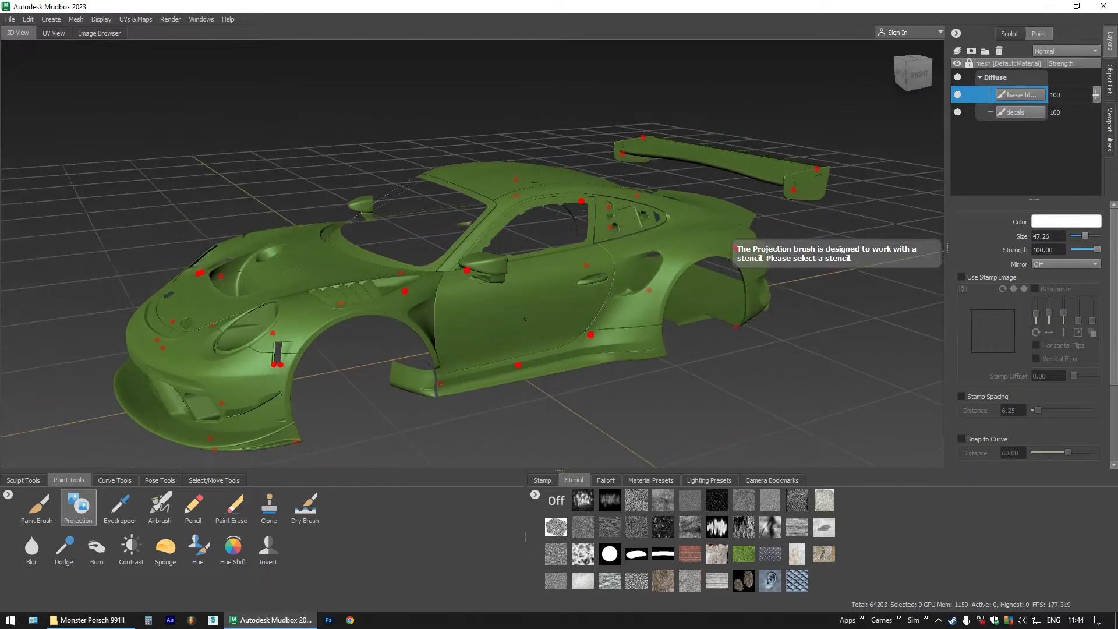
pyautogui.click(534, 495)
pyautogui.click(111, 35)
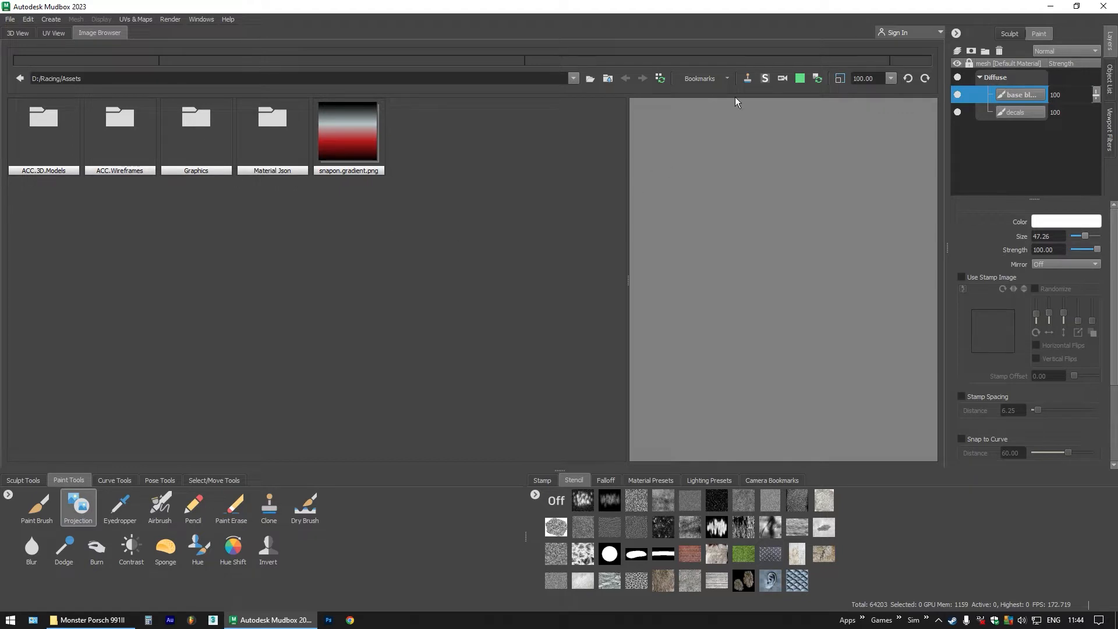
pyautogui.click(19, 34)
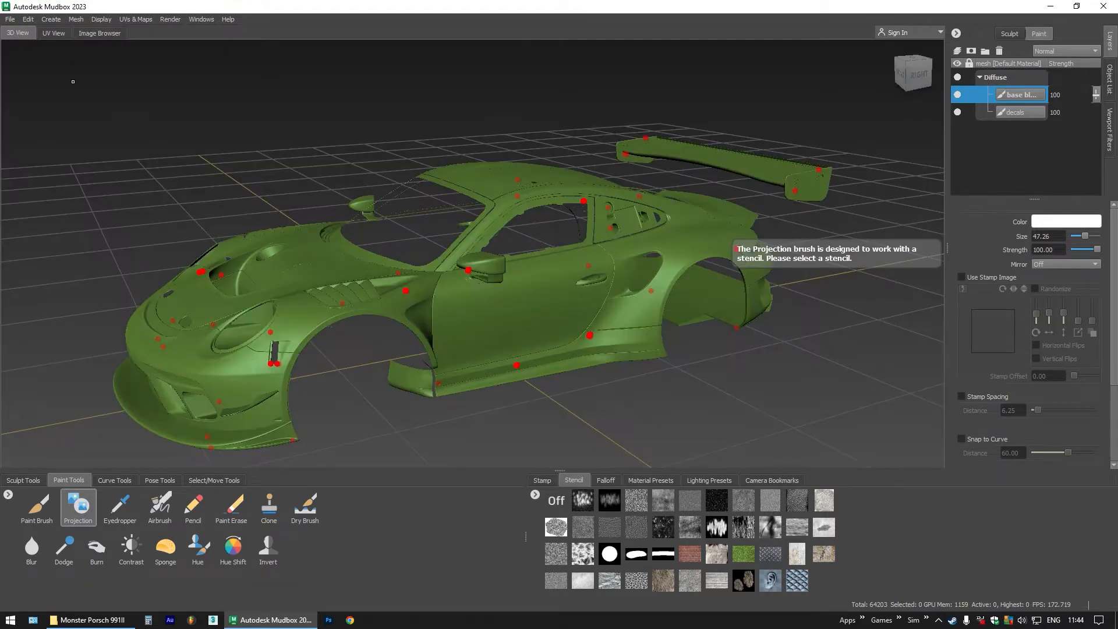
# Add Monster.Energy.Background.png and Monster.Energy-WHITE.png from the Logos folder to the stencil collection
pyautogui.click(534, 495)
pyautogui.click(553, 502)
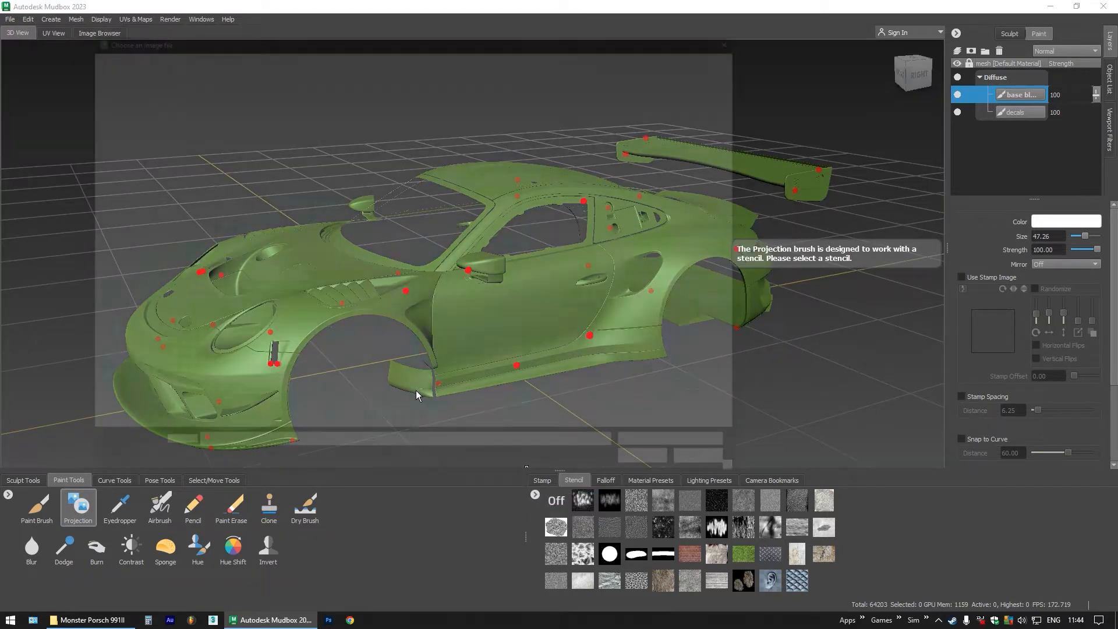
pyautogui.doubleClick(338, 122)
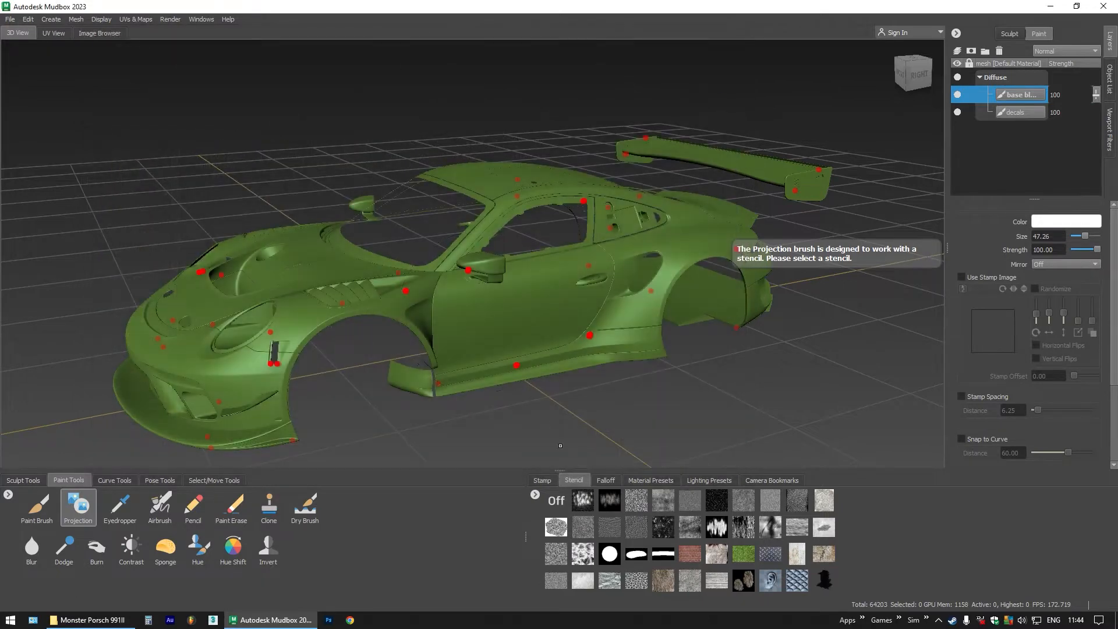
pyautogui.click(535, 494)
pyautogui.click(554, 502)
pyautogui.doubleClick(399, 113)
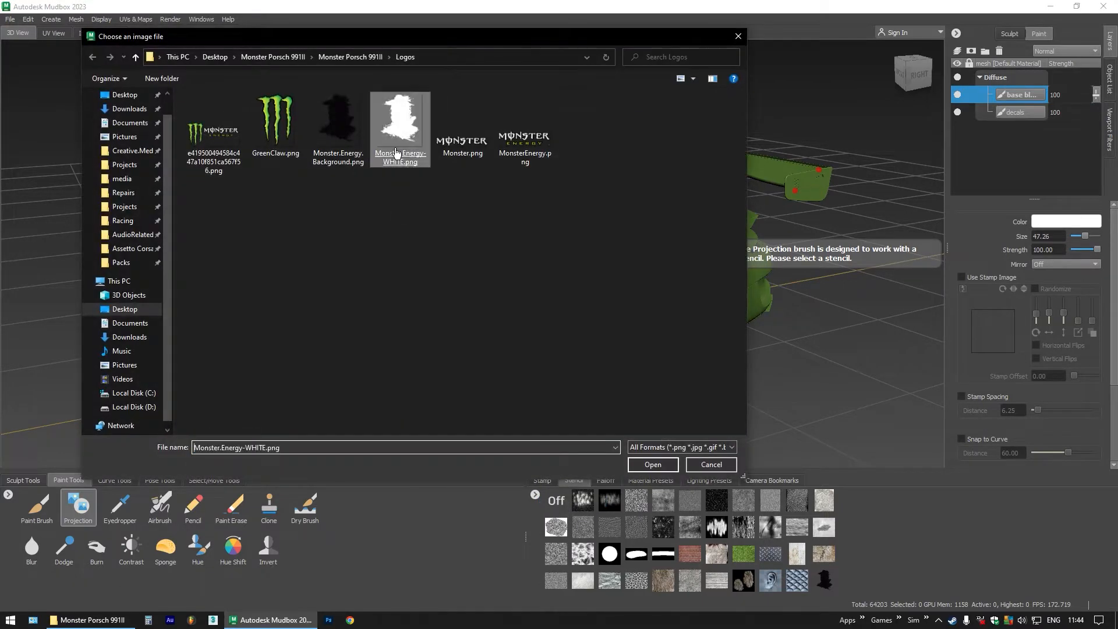
# Activate the black splatter stencil over the car's right side and expand its transformation settings
pyautogui.click(750, 584)
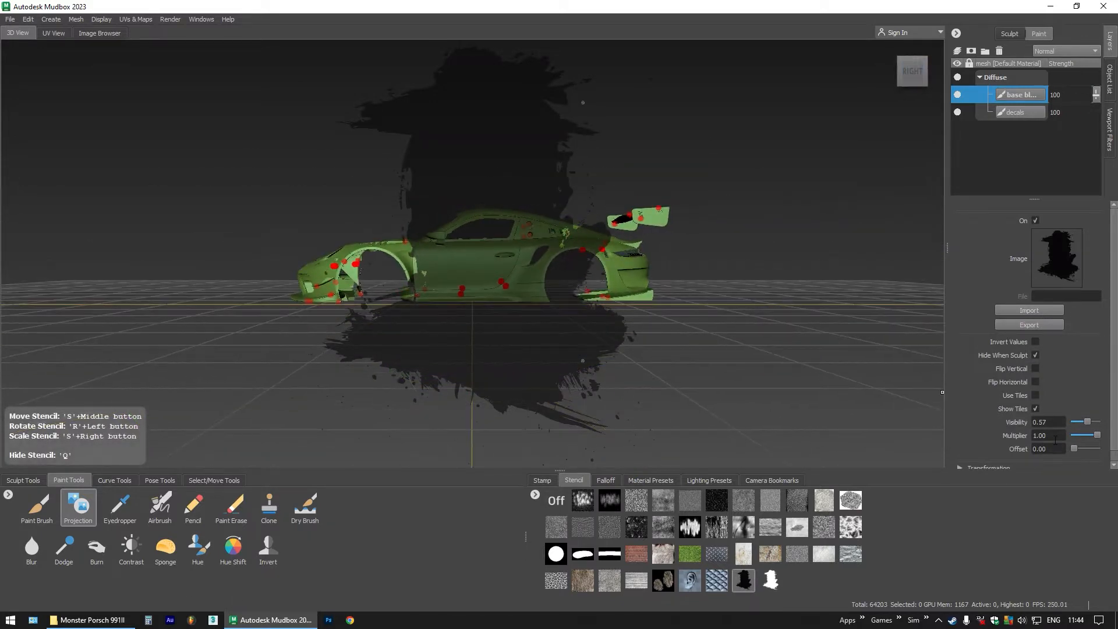
pyautogui.scroll(-1, 979, 431)
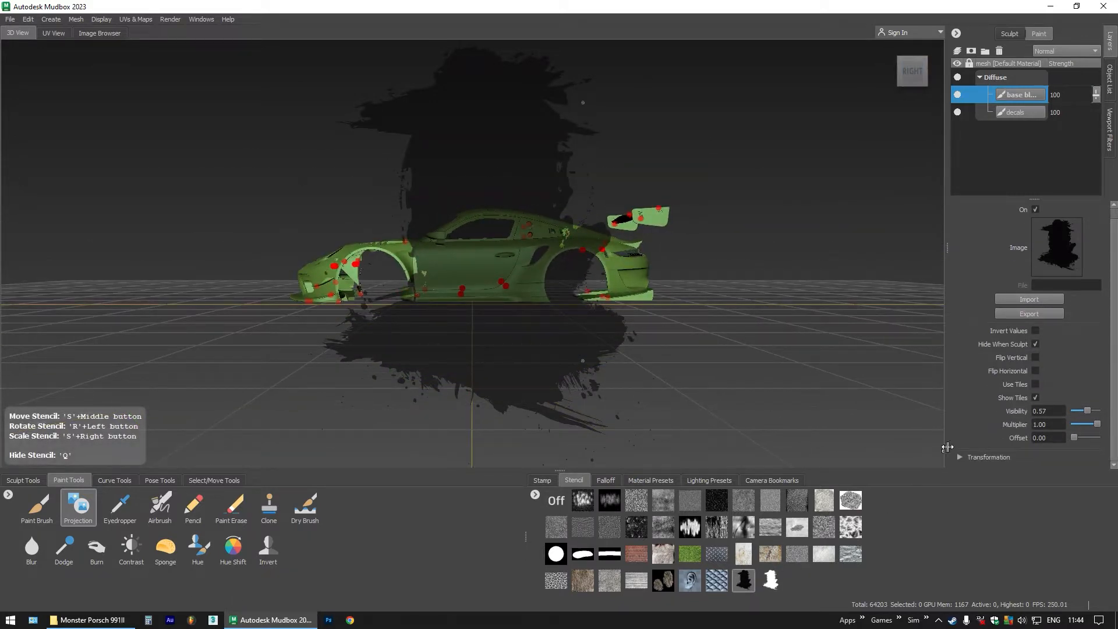
pyautogui.click(959, 458)
pyautogui.scroll(-1, 993, 435)
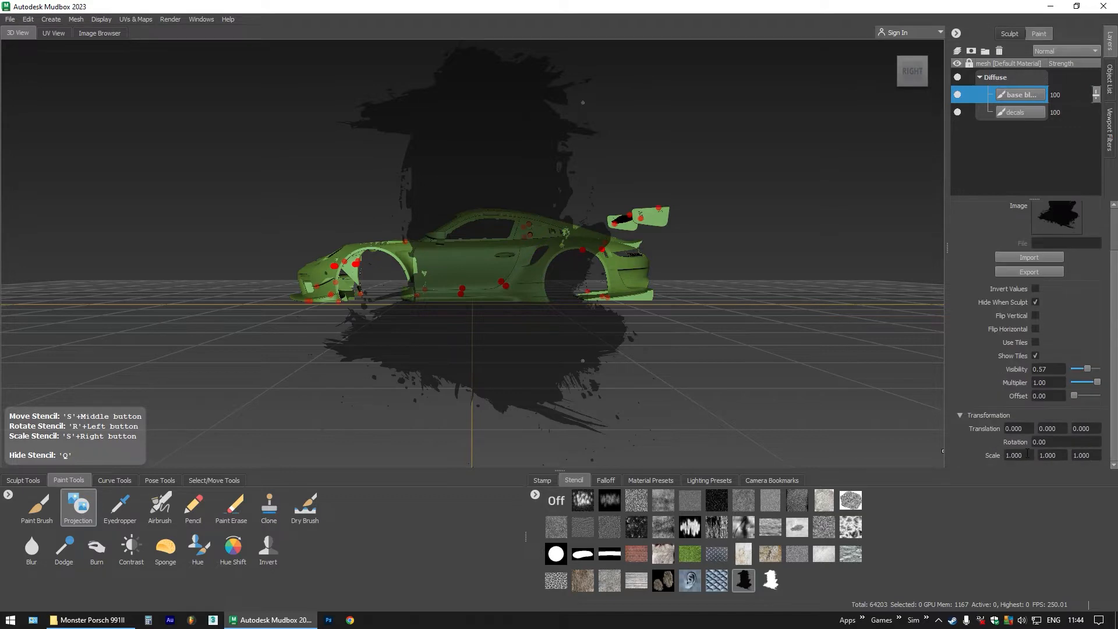
# Rotate the splatter stencil to 90 degrees, scale it to 0.735 over the lower door area, and hide it
pyautogui.write('90')
pyautogui.press('Return')
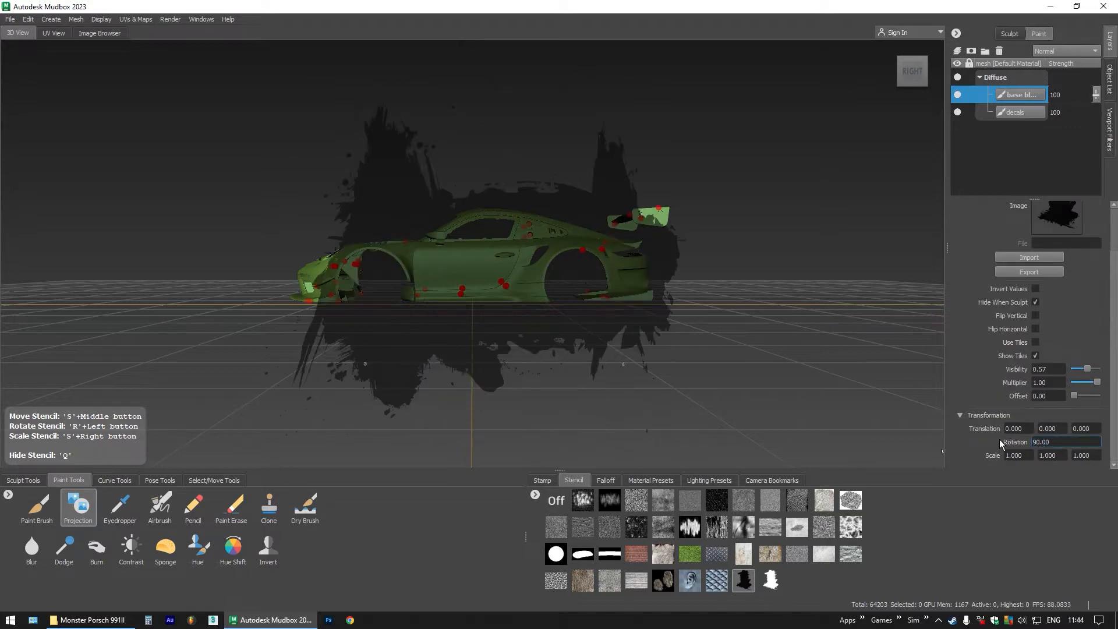
pyautogui.scroll(5, 493, 305)
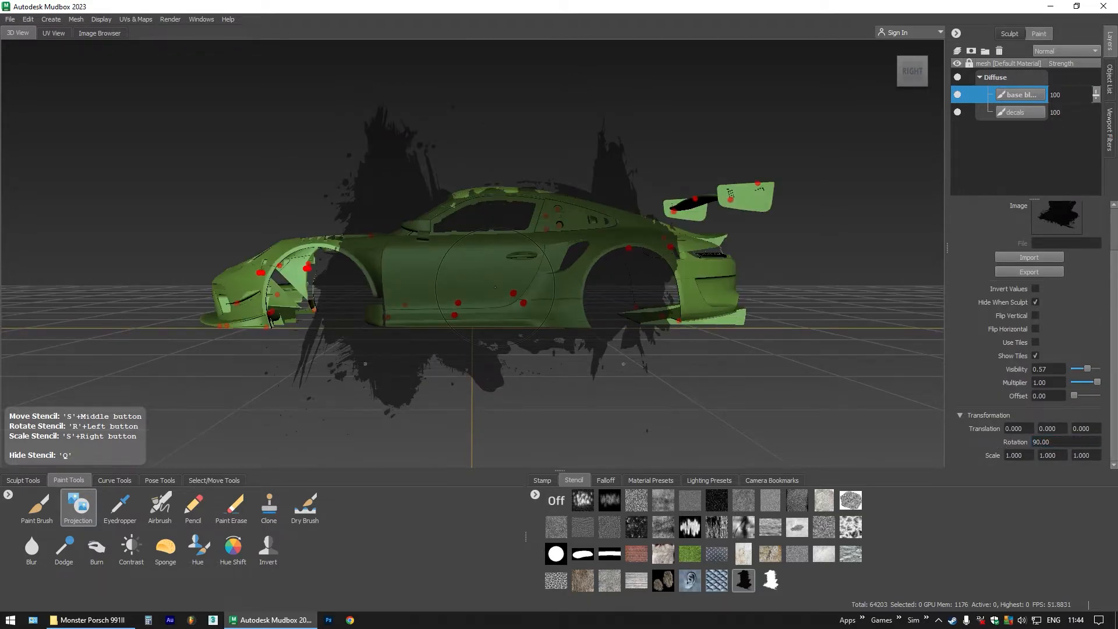
pyautogui.moveTo(528, 258); pyautogui.dragTo(464, 319)
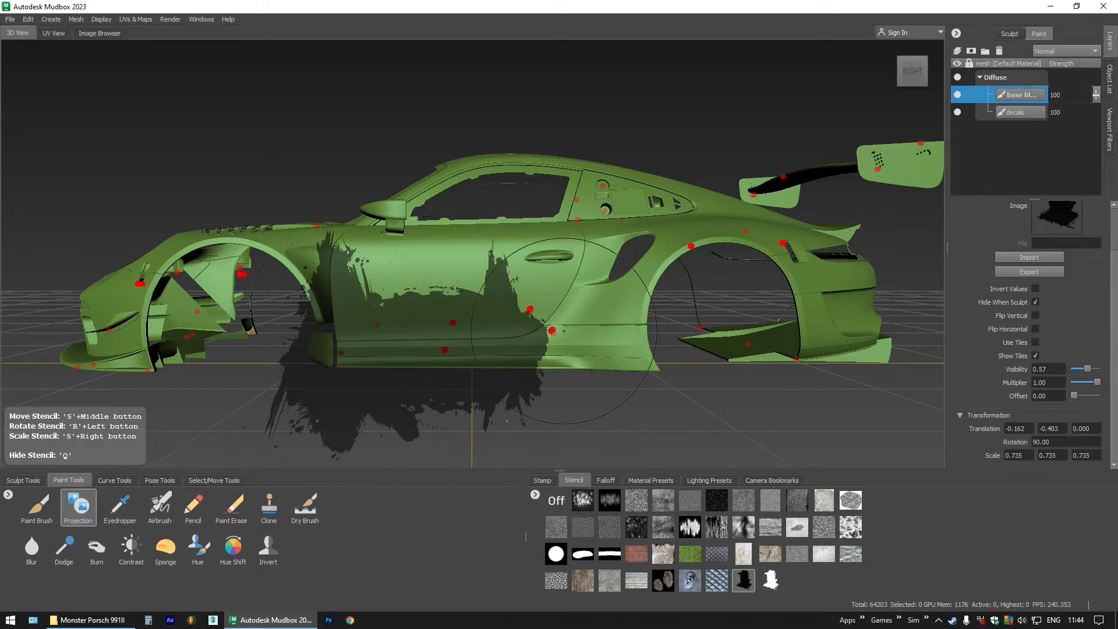
pyautogui.press('q')
pyautogui.moveTo(474, 314)
pyautogui.mouseDown()
pyautogui.moveTo(517, 331)
pyautogui.moveTo(623, 330)
pyautogui.moveTo(495, 338)
pyautogui.moveTo(383, 373)
pyautogui.moveTo(548, 343)
pyautogui.moveTo(517, 327)
pyautogui.mouseUp()
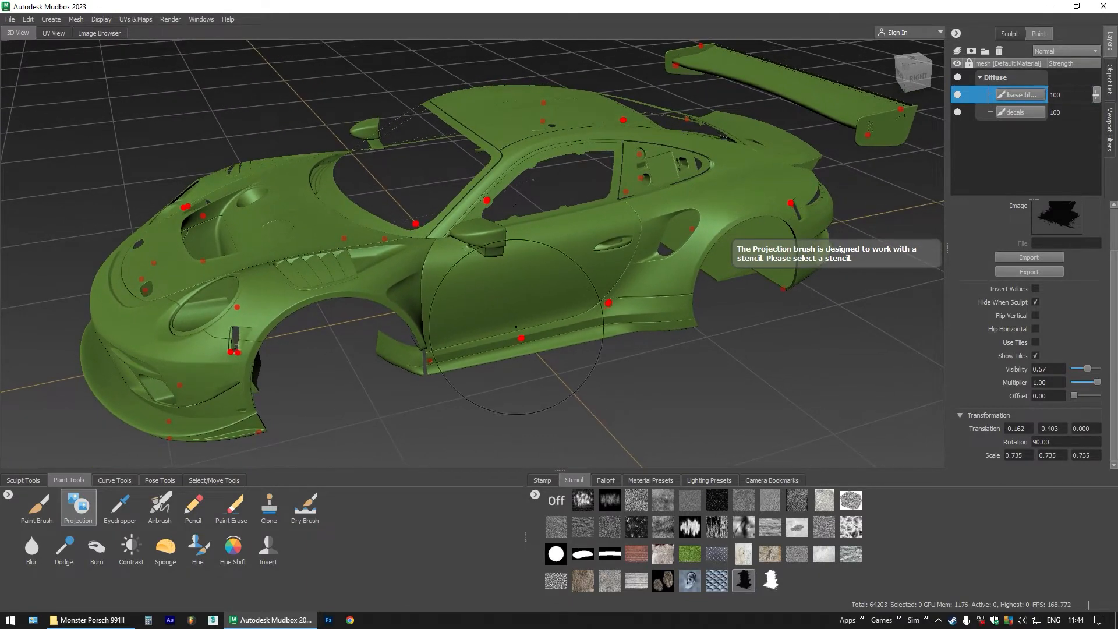
# Select the door's UV shell on the car's right side and set selection mirroring to X
pyautogui.click(210, 480)
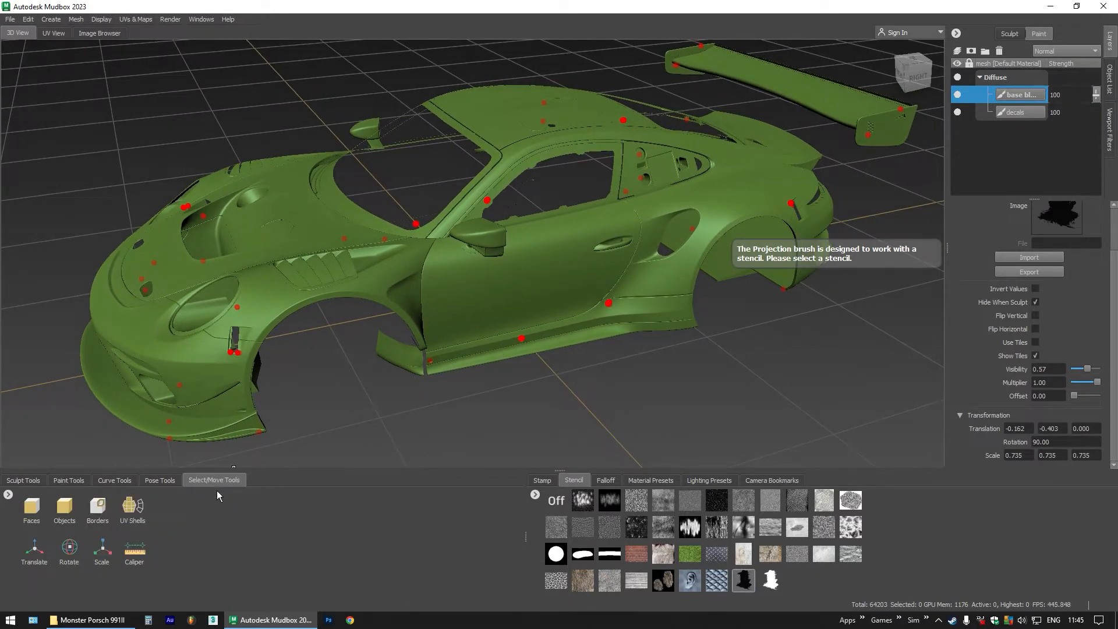
pyautogui.click(134, 510)
pyautogui.click(478, 306)
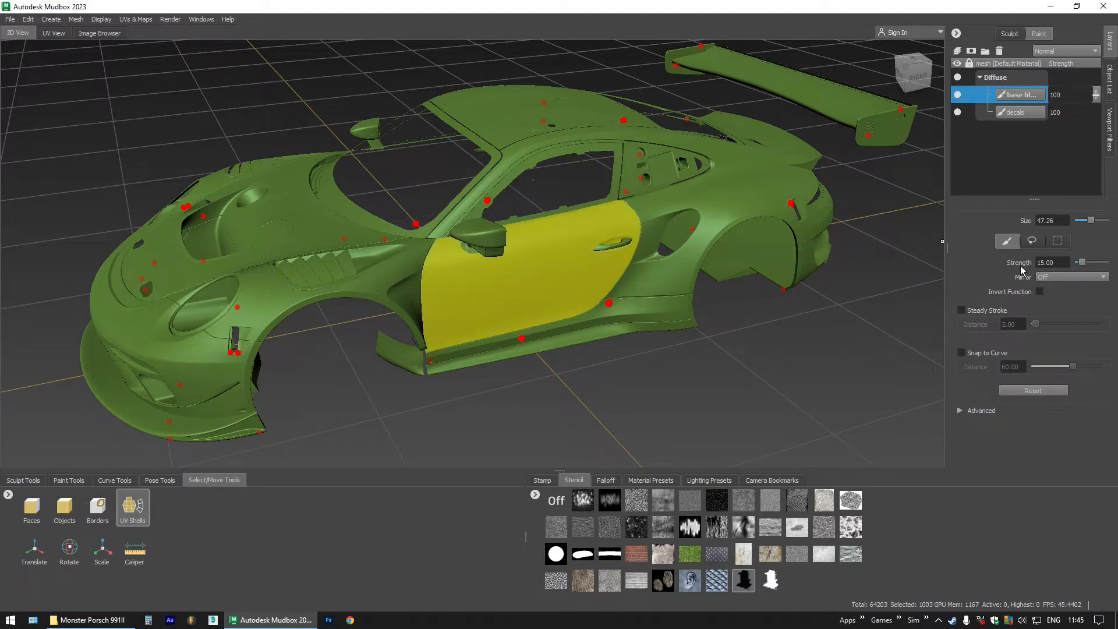
pyautogui.click(1049, 277)
pyautogui.click(1053, 290)
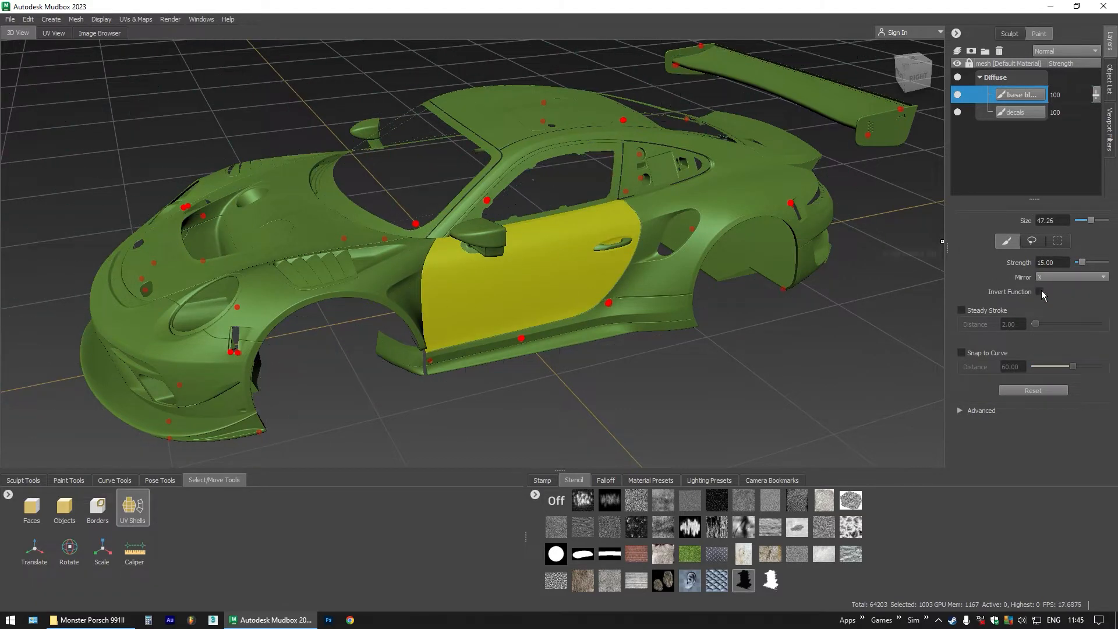
# Add the rear quarter, front fender, front bumper and side skirt to the UV shell selection
pyautogui.click(653, 288)
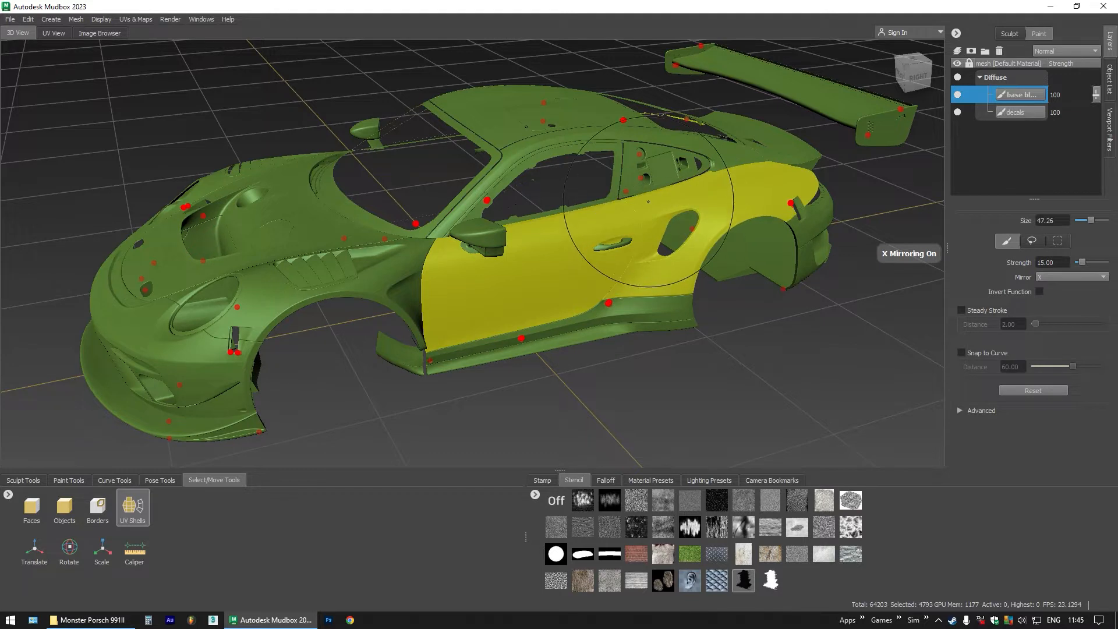
pyautogui.click(396, 271)
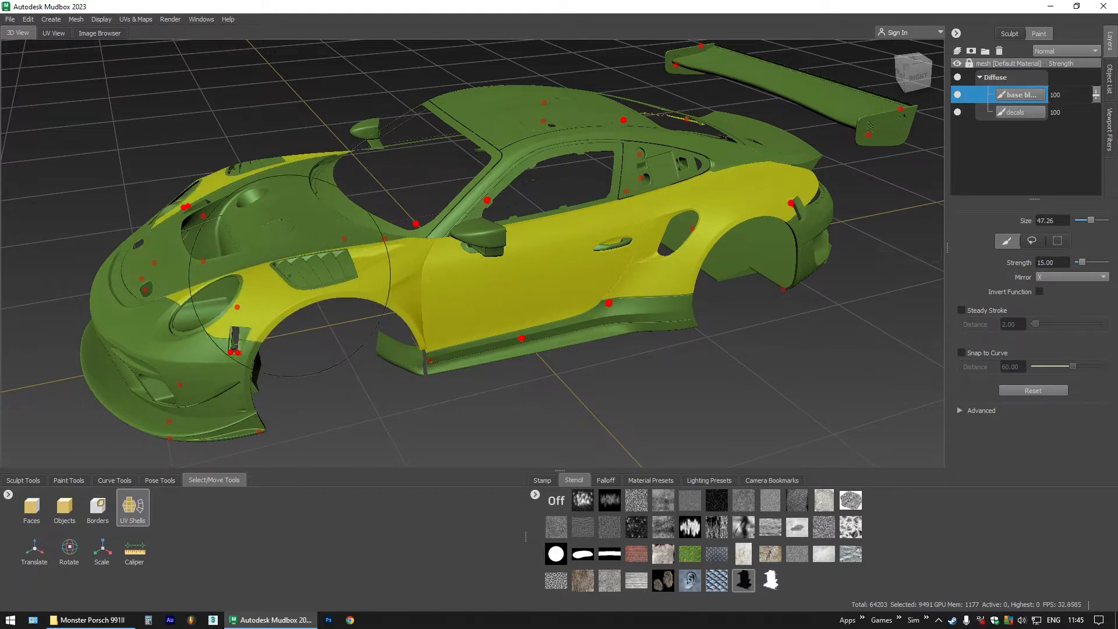
pyautogui.click(284, 277)
pyautogui.moveTo(284, 277)
pyautogui.mouseDown()
pyautogui.moveTo(348, 268)
pyautogui.moveTo(237, 343)
pyautogui.moveTo(175, 344)
pyautogui.moveTo(466, 297)
pyautogui.moveTo(443, 350)
pyautogui.moveTo(420, 361)
pyautogui.moveTo(484, 314)
pyautogui.moveTo(618, 263)
pyautogui.moveTo(550, 258)
pyautogui.moveTo(556, 267)
pyautogui.mouseUp()
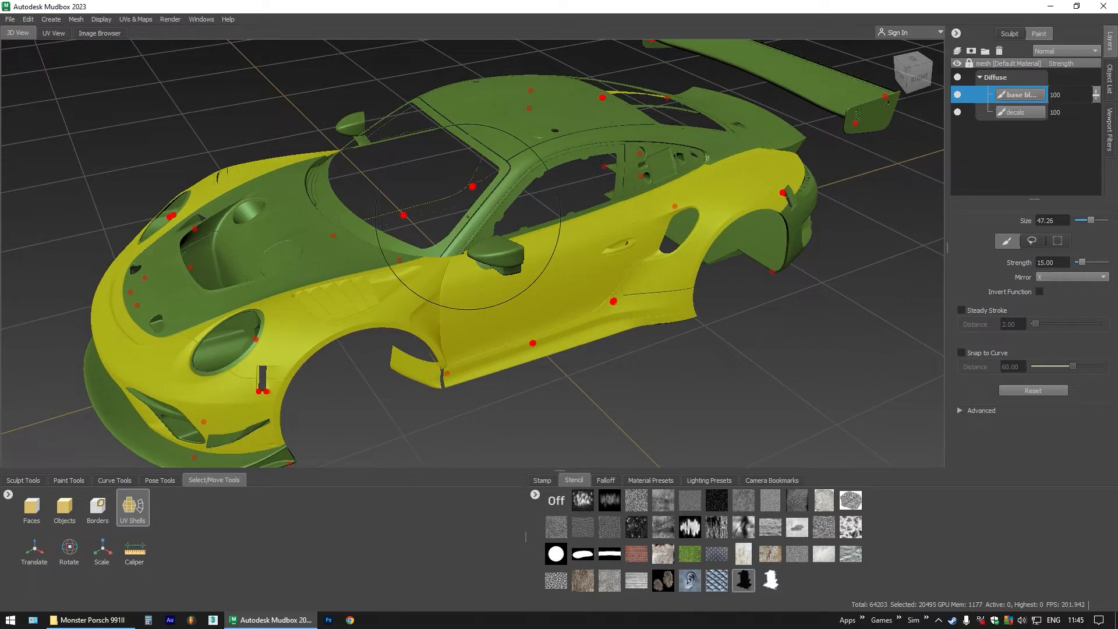
# Add the side window frame with its windshield pillar and the hood to the UV shell selection
pyautogui.click(484, 228)
pyautogui.click(483, 228)
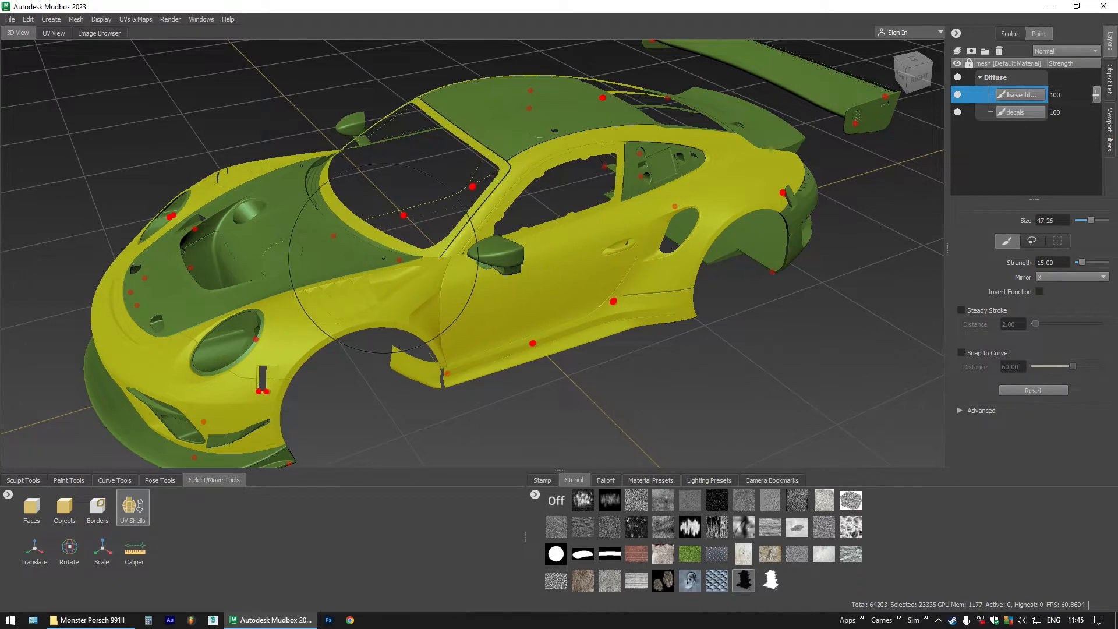
pyautogui.click(342, 258)
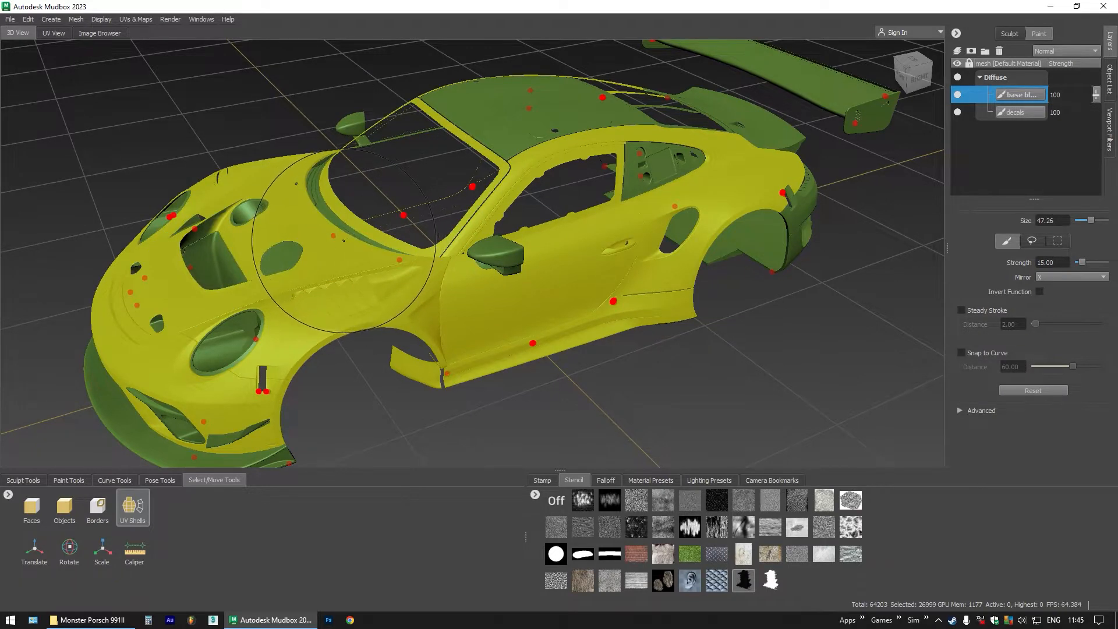
# Add the windshield cowl, round hood ducts and hood opening surfaces to the UV shell selection
pyautogui.keyDown('alt'); pyautogui.moveTo(344, 240); pyautogui.dragTo(331, 254); pyautogui.keyUp('alt')
pyautogui.click(331, 251)
pyautogui.click(335, 253)
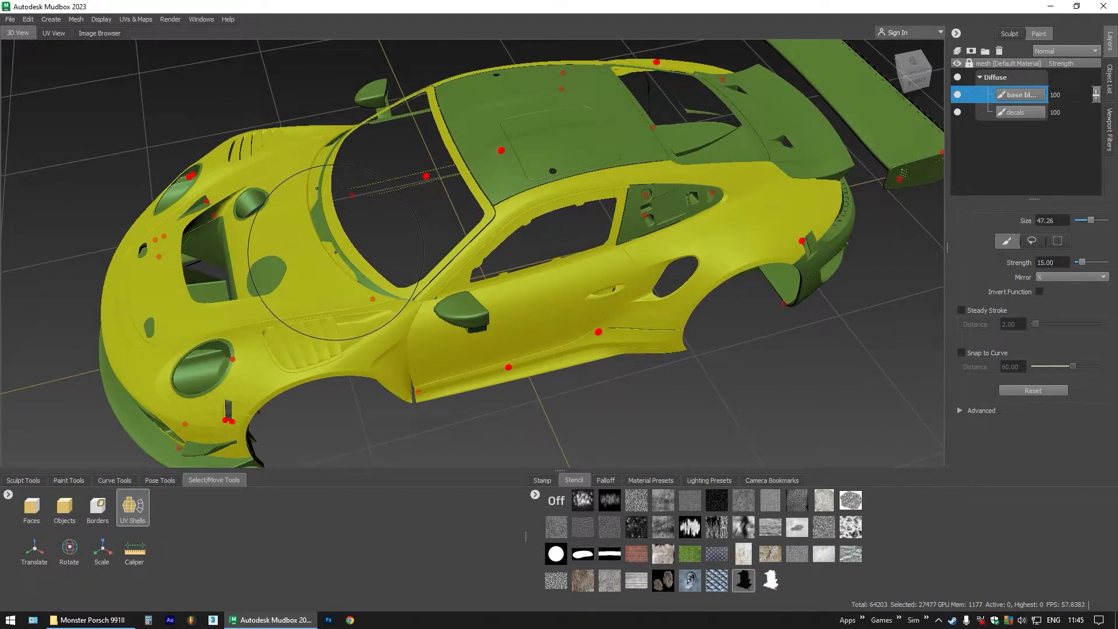
pyautogui.click(341, 254)
pyautogui.click(247, 210)
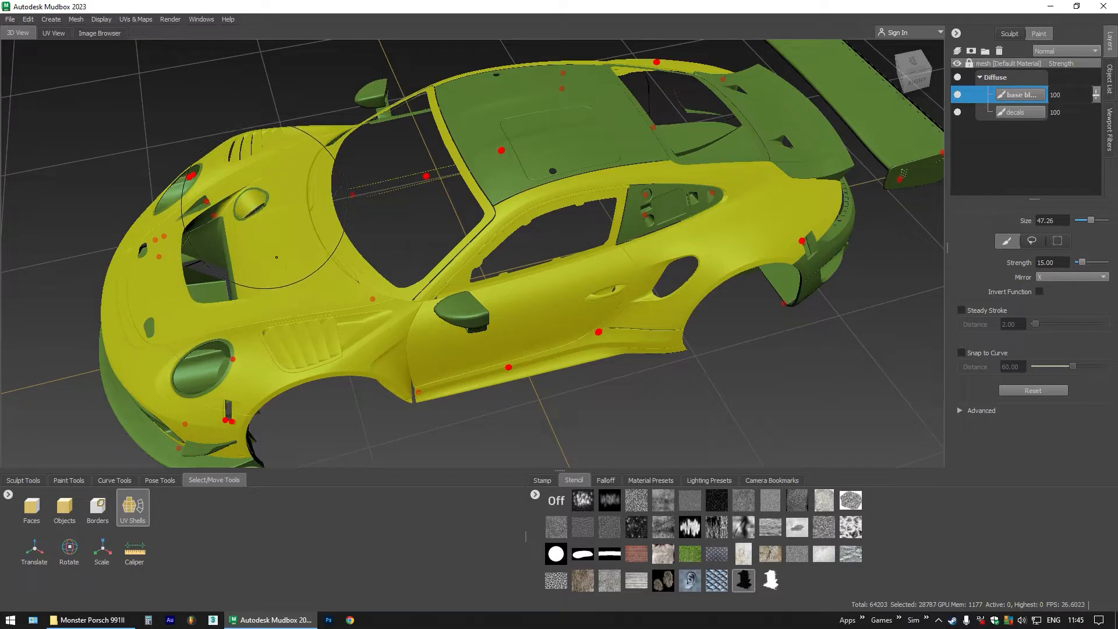
pyautogui.click(198, 230)
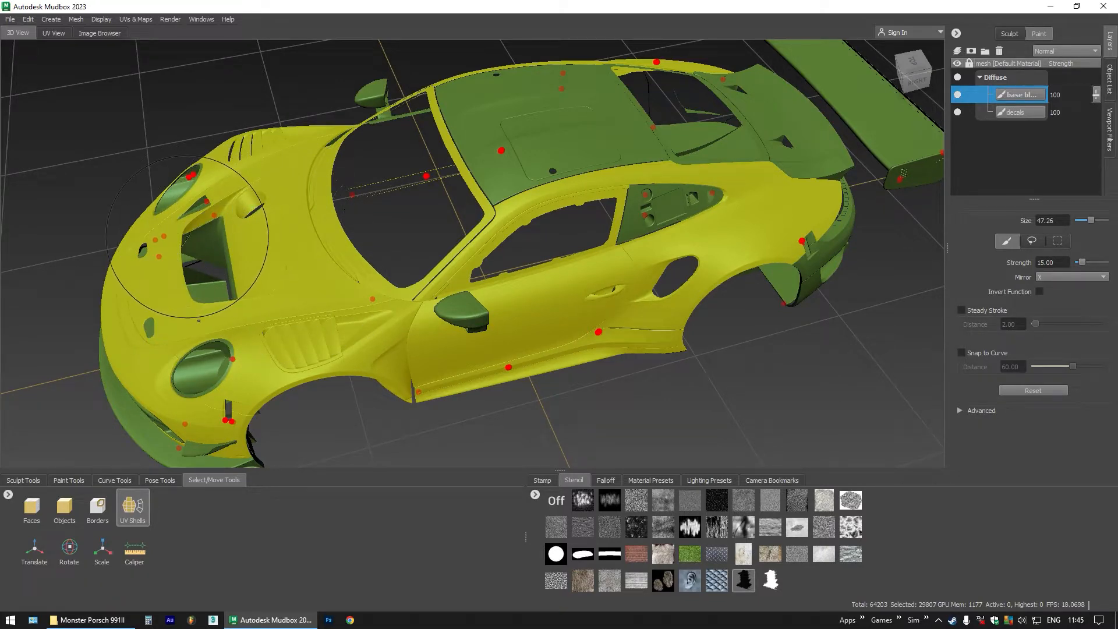
pyautogui.click(199, 240)
# Add the front bumper vent area and the main roof panel to the UV shell selection
pyautogui.moveTo(253, 320)
pyautogui.keyDown('alt'); pyautogui.mouseDown()
pyautogui.moveTo(311, 280)
pyautogui.moveTo(369, 272)
pyautogui.moveTo(391, 238)
pyautogui.mouseUp(); pyautogui.keyUp('alt')
pyautogui.click(455, 305)
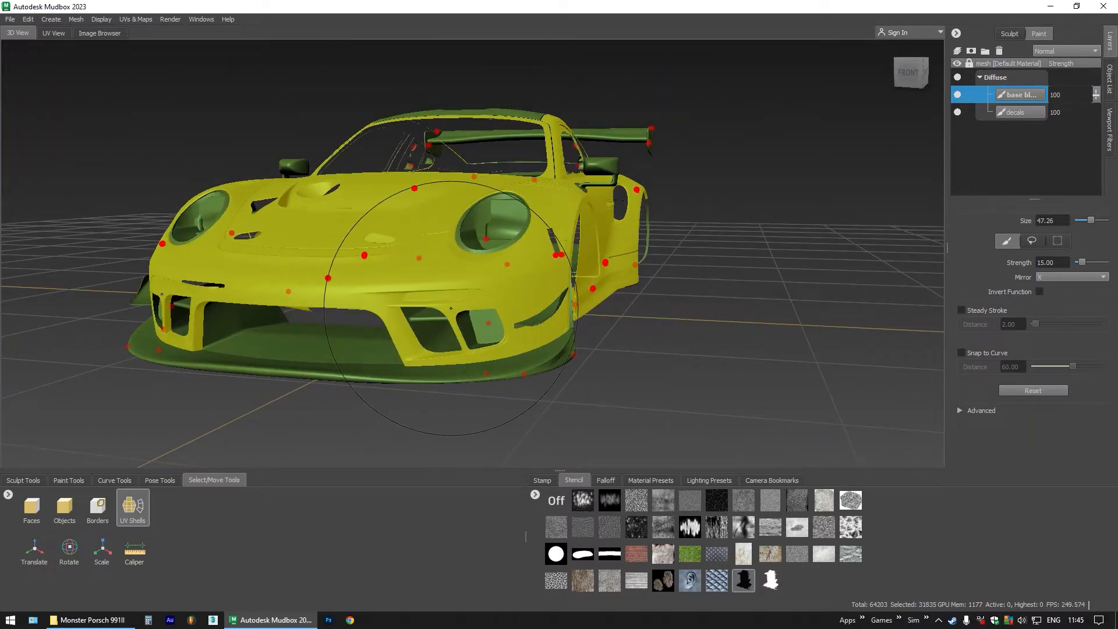
pyautogui.keyDown('alt'); pyautogui.moveTo(500, 315); pyautogui.dragTo(530, 279); pyautogui.keyUp('alt')
pyautogui.scroll(2, 646, 201)
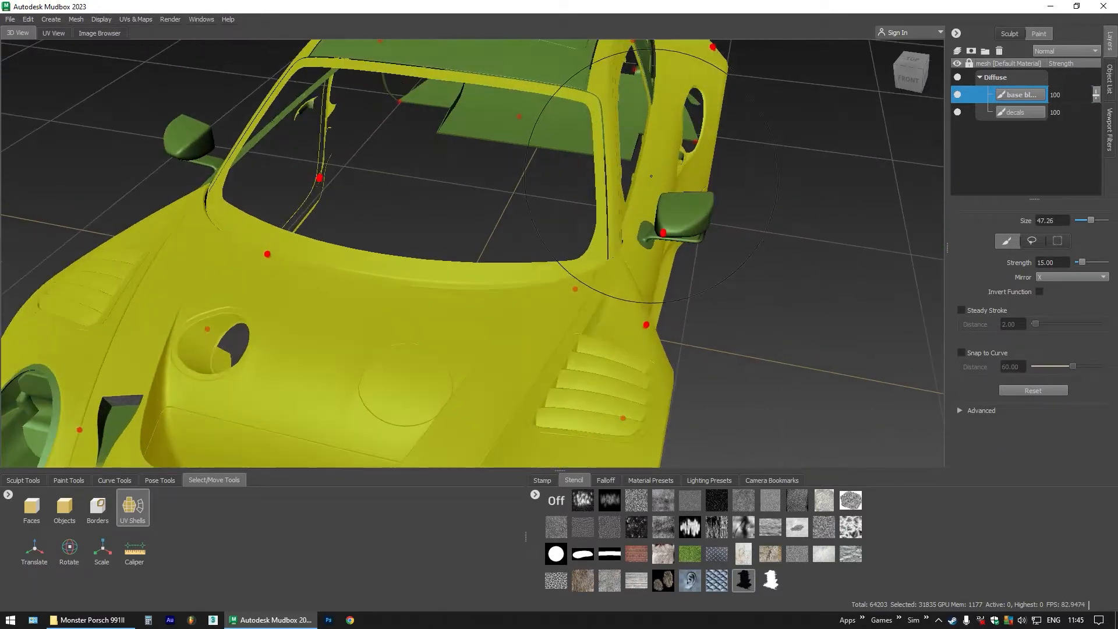
pyautogui.keyDown('alt'); pyautogui.moveTo(697, 185); pyautogui.dragTo(484, 179); pyautogui.keyUp('alt')
pyautogui.click(494, 139)
# Add the rear quarter window panel and its recessed details to the UV shell selection
pyautogui.keyDown('shift'); pyautogui.click(711, 247); pyautogui.keyUp('shift')
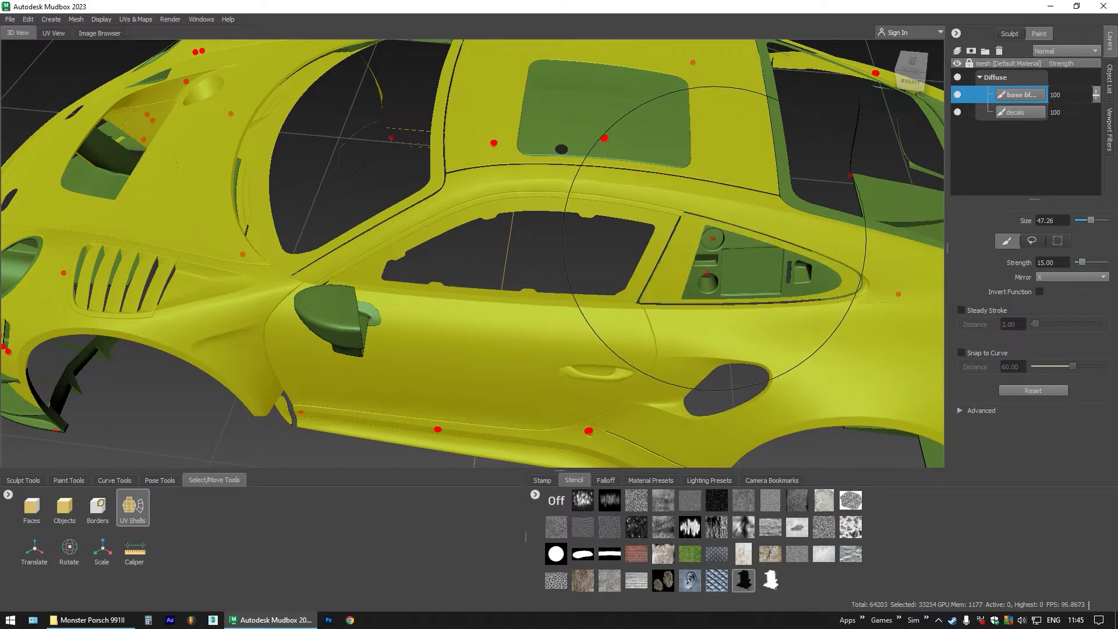
pyautogui.keyDown('shift'); pyautogui.click(718, 253); pyautogui.keyUp('shift')
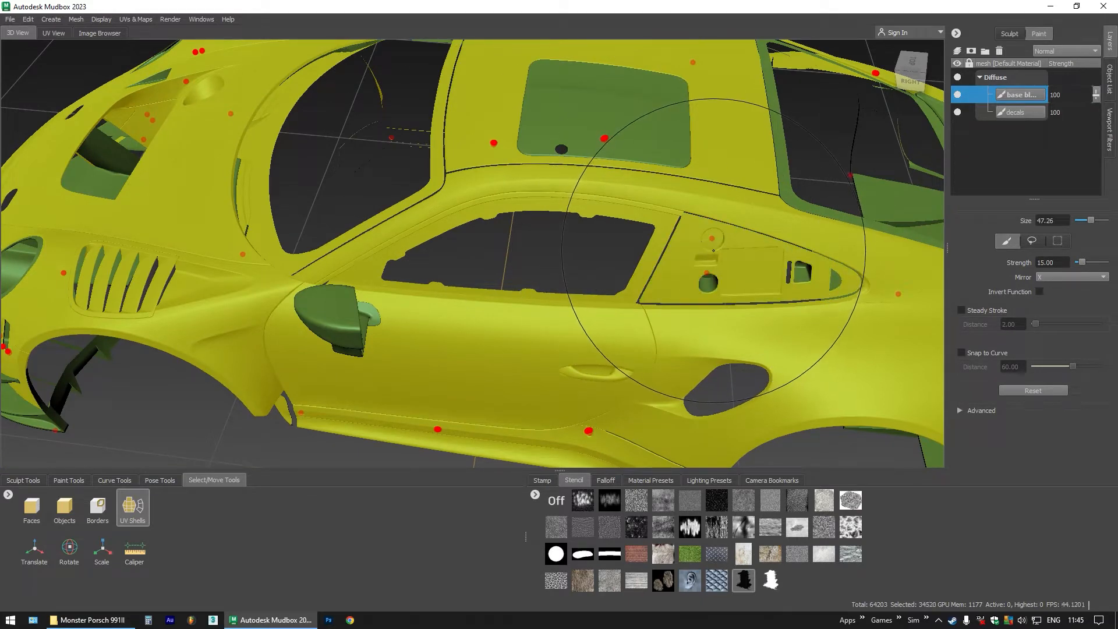
pyautogui.click(798, 278)
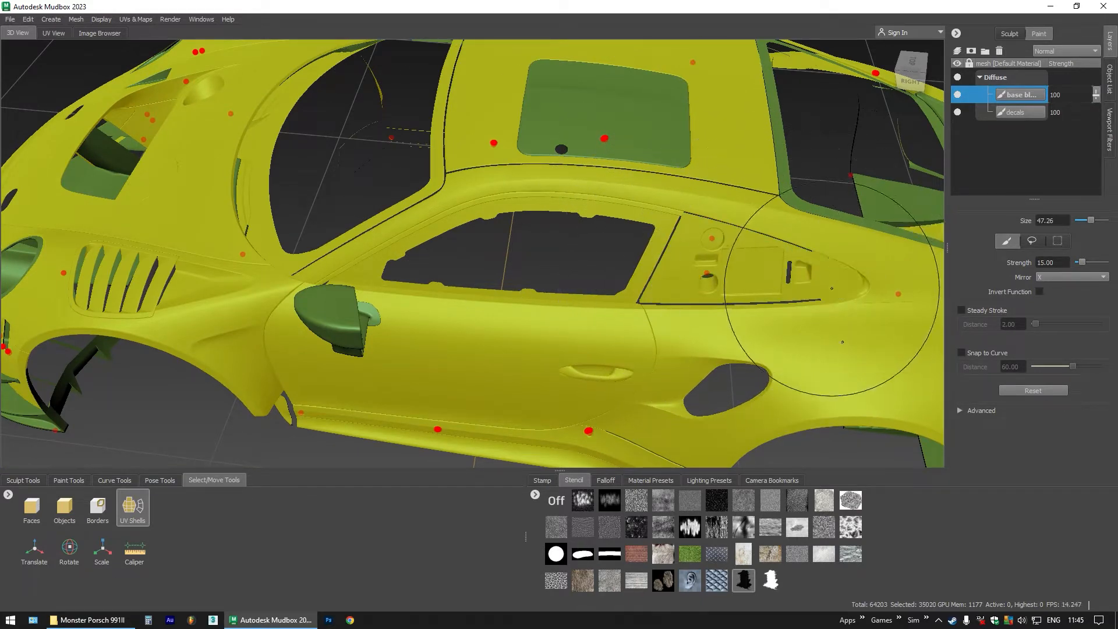
# Deselect the panel inside the rear wheel well and add the narrow groove strip above the side skirt
pyautogui.keyDown('alt'); pyautogui.moveTo(874, 250); pyautogui.dragTo(814, 282); pyautogui.keyUp('alt')
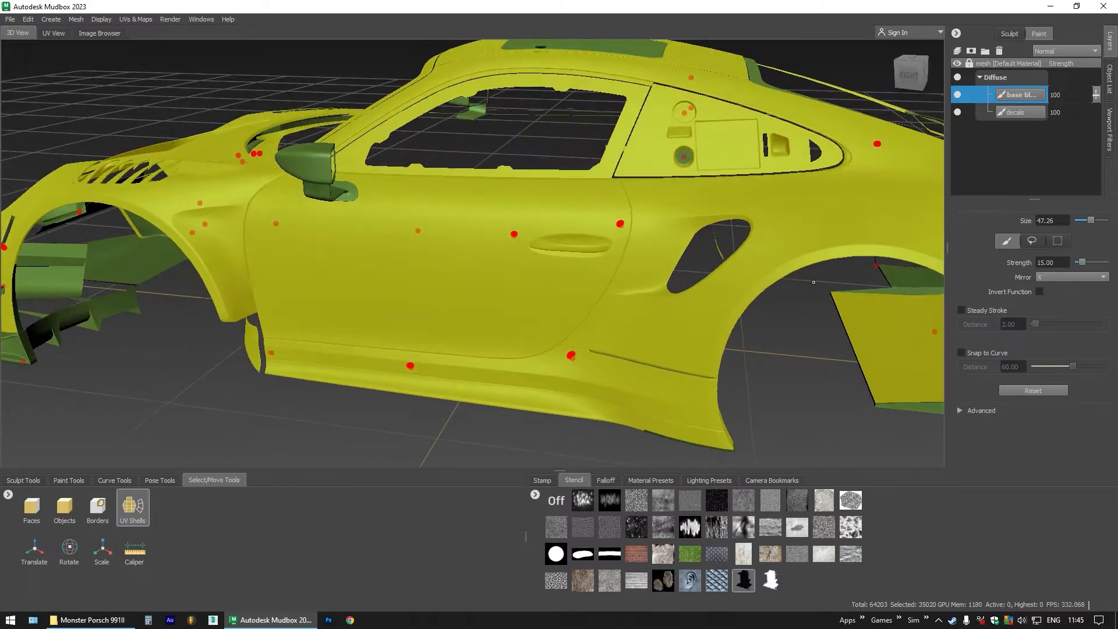
pyautogui.keyDown('ctrl'); pyautogui.click(873, 340); pyautogui.keyUp('ctrl')
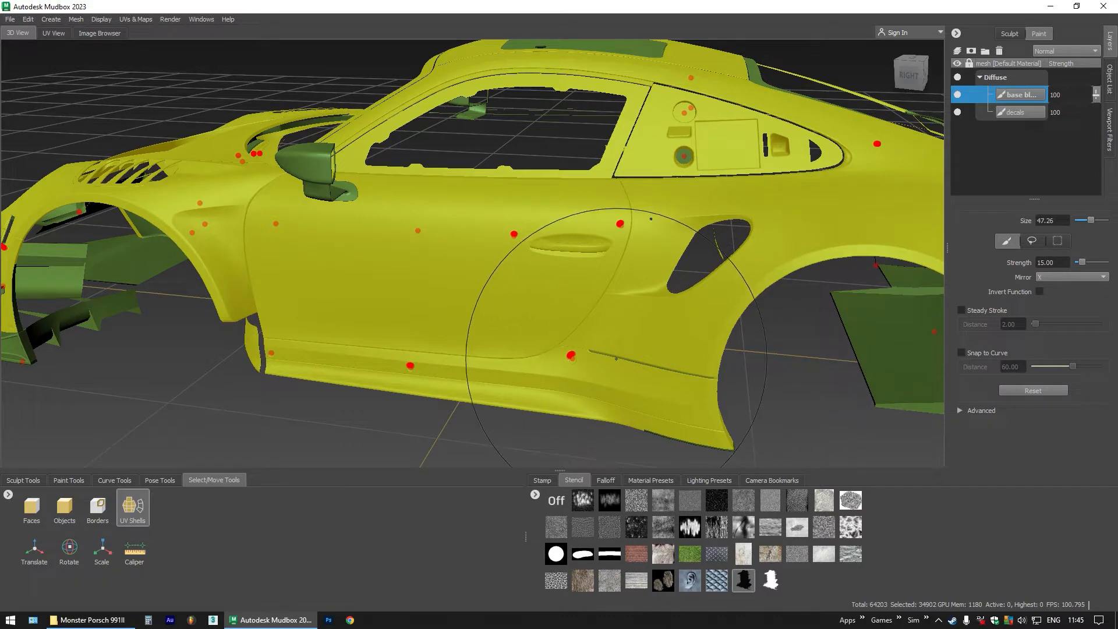
pyautogui.scroll(6, 644, 368)
pyautogui.keyDown('alt'); pyautogui.moveTo(644, 369); pyautogui.dragTo(505, 256); pyautogui.keyUp('alt')
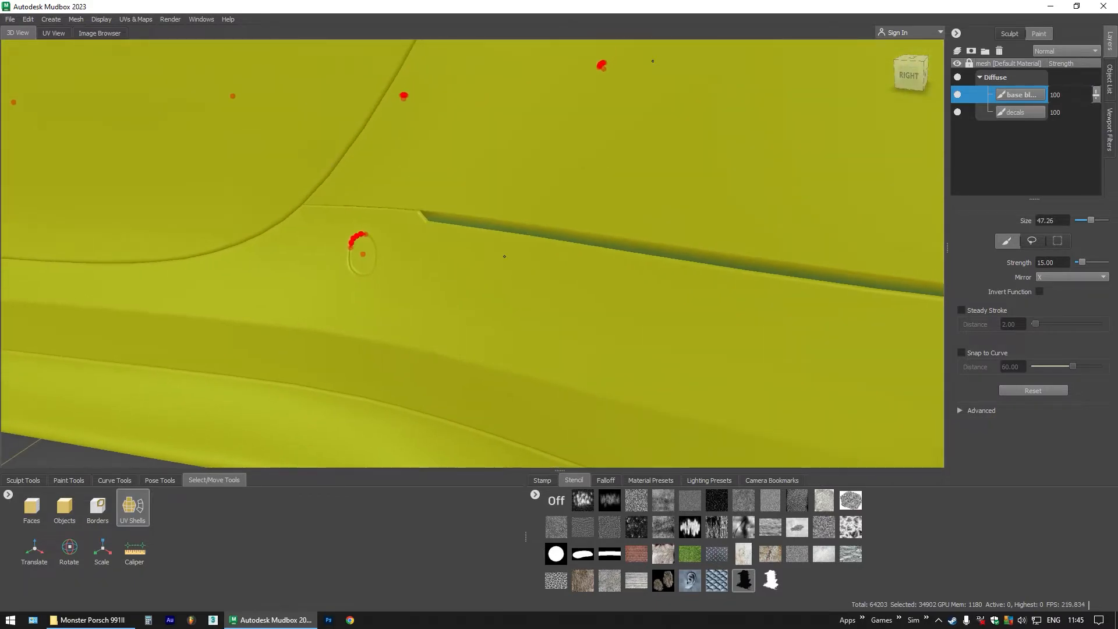
pyautogui.click(479, 227)
pyautogui.scroll(-8, 509, 262)
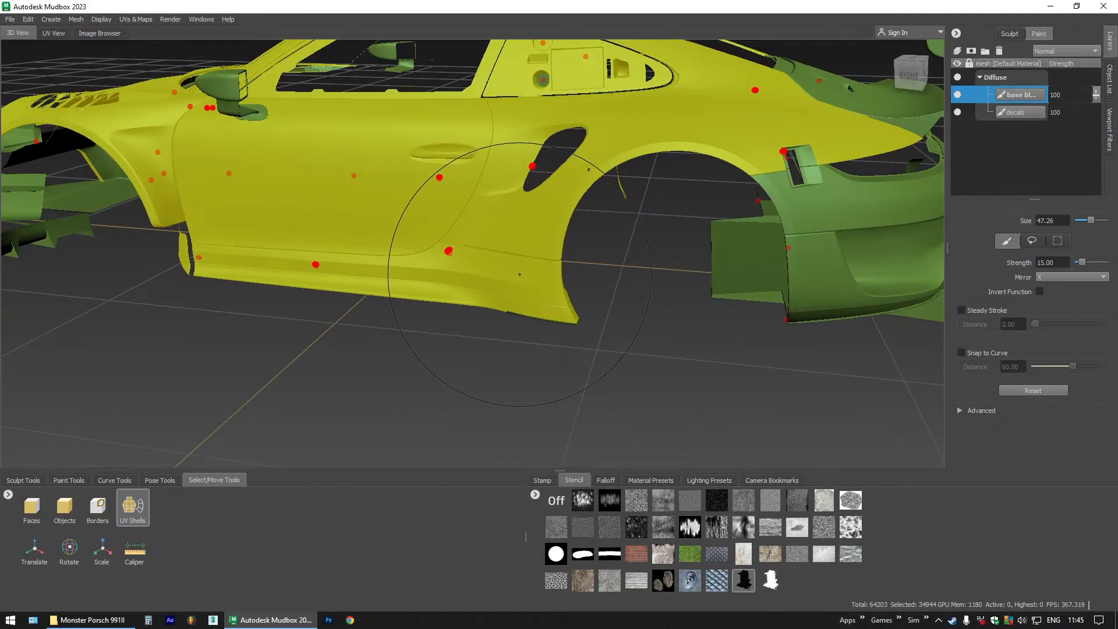
# Add the roof hatch, rear deck with its fins, and the rear bumper to the UV shell selection
pyautogui.keyDown('alt'); pyautogui.moveTo(548, 196); pyautogui.dragTo(466, 137); pyautogui.keyUp('alt')
pyautogui.click(460, 134)
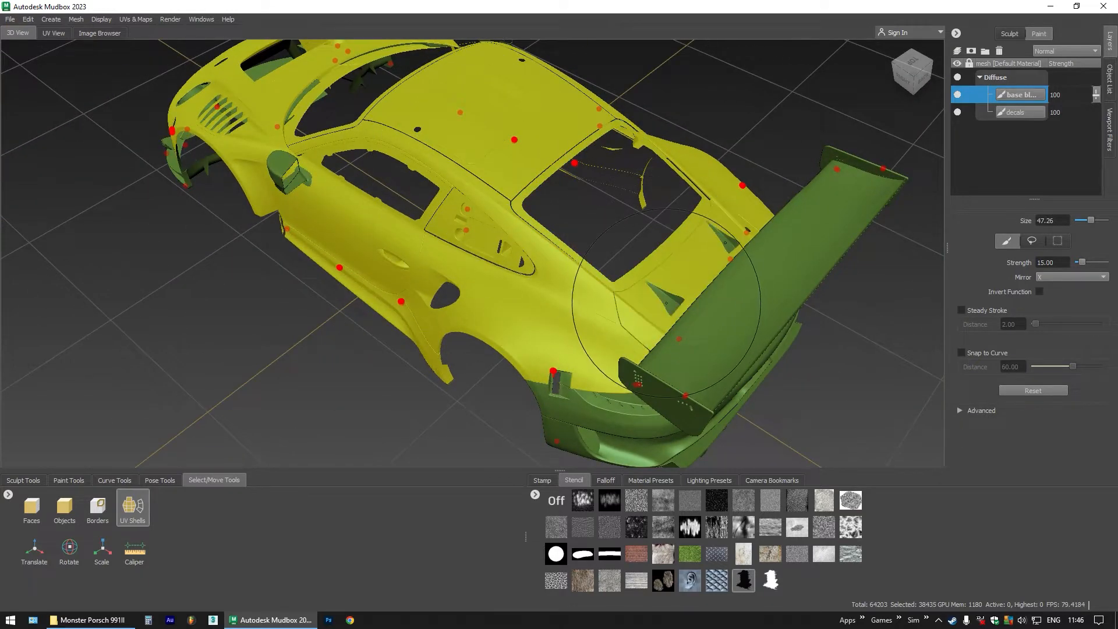
pyautogui.click(666, 299)
pyautogui.moveTo(680, 282)
pyautogui.mouseDown()
pyautogui.moveTo(598, 260)
pyautogui.moveTo(547, 278)
pyautogui.mouseUp()
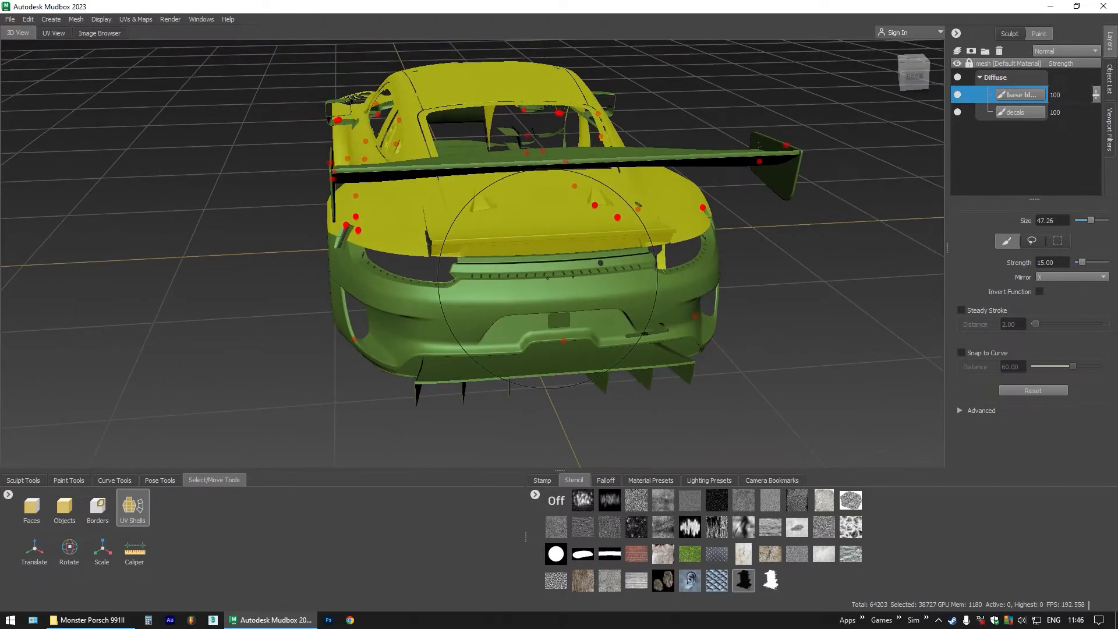
pyautogui.click(542, 263)
pyautogui.click(515, 295)
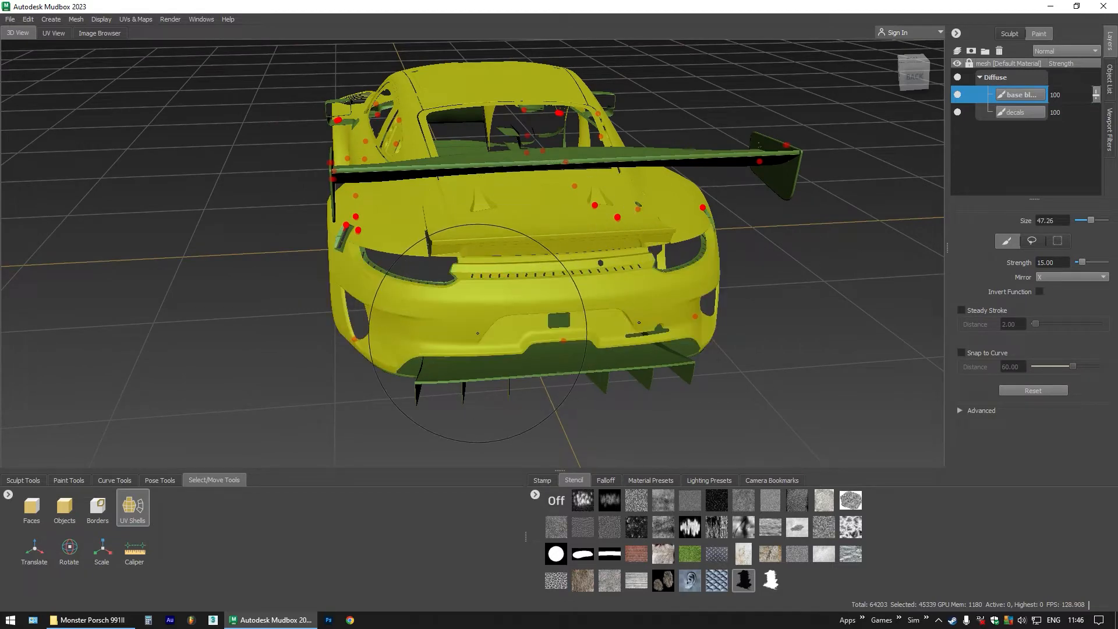
# Add missed shells around the rear lights, body sides and hood to the selection
pyautogui.moveTo(557, 296); pyautogui.dragTo(439, 264)
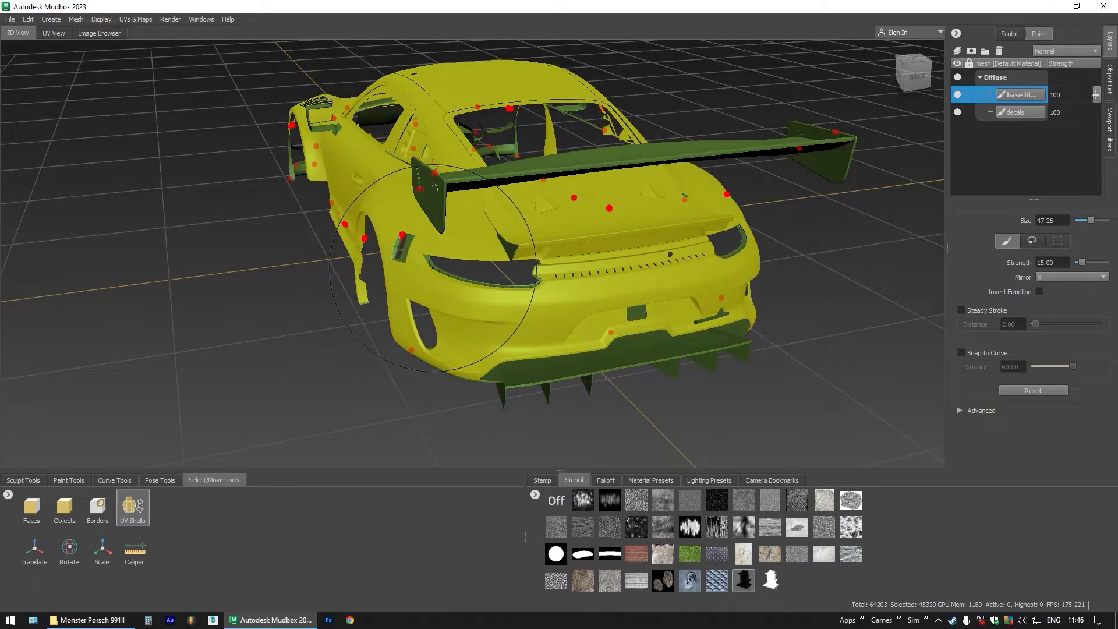
pyautogui.click(432, 266)
pyautogui.moveTo(461, 275)
pyautogui.mouseDown()
pyautogui.moveTo(512, 270)
pyautogui.moveTo(442, 290)
pyautogui.moveTo(283, 284)
pyautogui.moveTo(389, 273)
pyautogui.mouseUp()
pyautogui.click(454, 273)
pyautogui.click(441, 290)
pyautogui.click(708, 340)
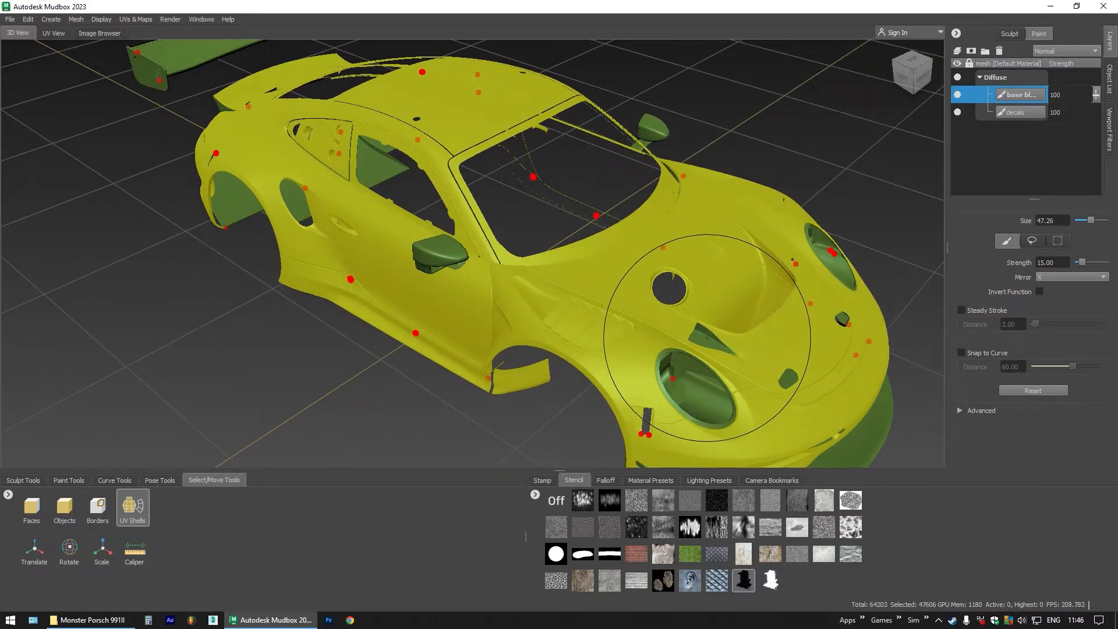
# Check the body from all sides and add the remaining small trim shells around the windows and windshield frame
pyautogui.moveTo(676, 403); pyautogui.dragTo(617, 356)
pyautogui.moveTo(536, 361); pyautogui.dragTo(254, 360)
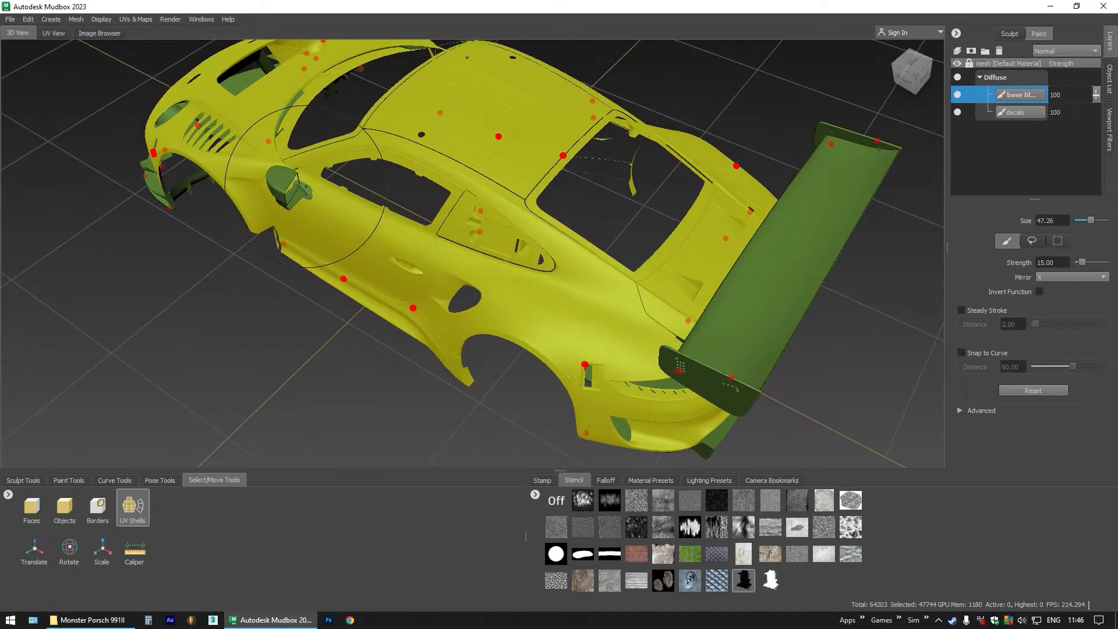
pyautogui.moveTo(315, 196); pyautogui.dragTo(251, 246)
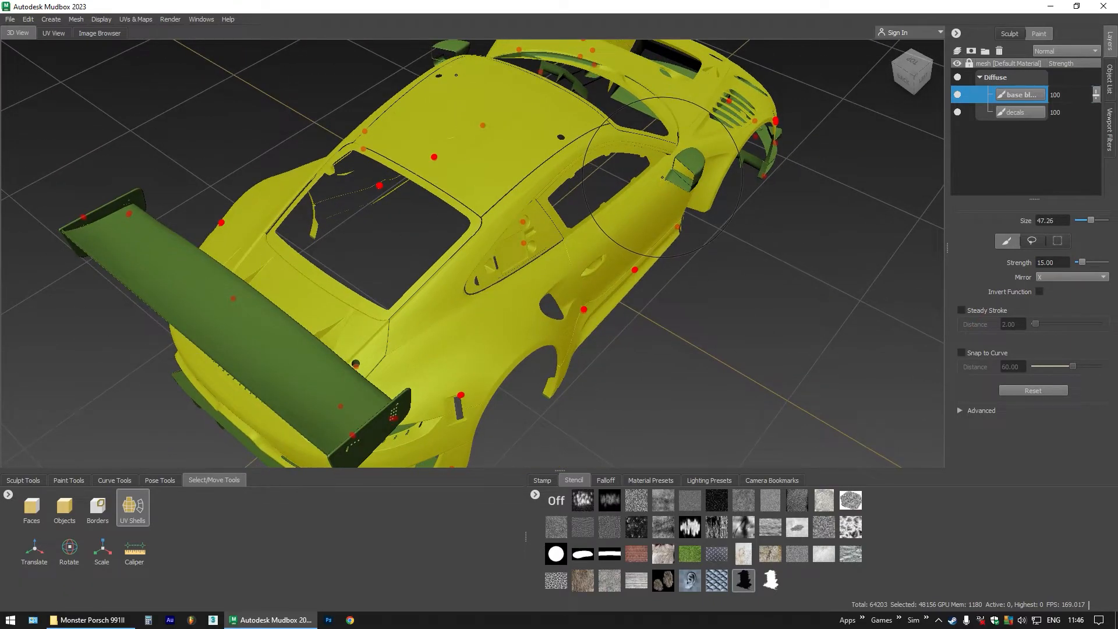
pyautogui.moveTo(575, 216); pyautogui.dragTo(511, 169)
pyautogui.moveTo(437, 197); pyautogui.dragTo(466, 321)
pyautogui.scroll(5, 547, 204)
pyautogui.moveTo(698, 94)
pyautogui.mouseDown()
pyautogui.moveTo(564, 219)
pyautogui.moveTo(548, 262)
pyautogui.moveTo(524, 256)
pyautogui.moveTo(510, 224)
pyautogui.moveTo(546, 225)
pyautogui.mouseUp()
pyautogui.scroll(4, 565, 219)
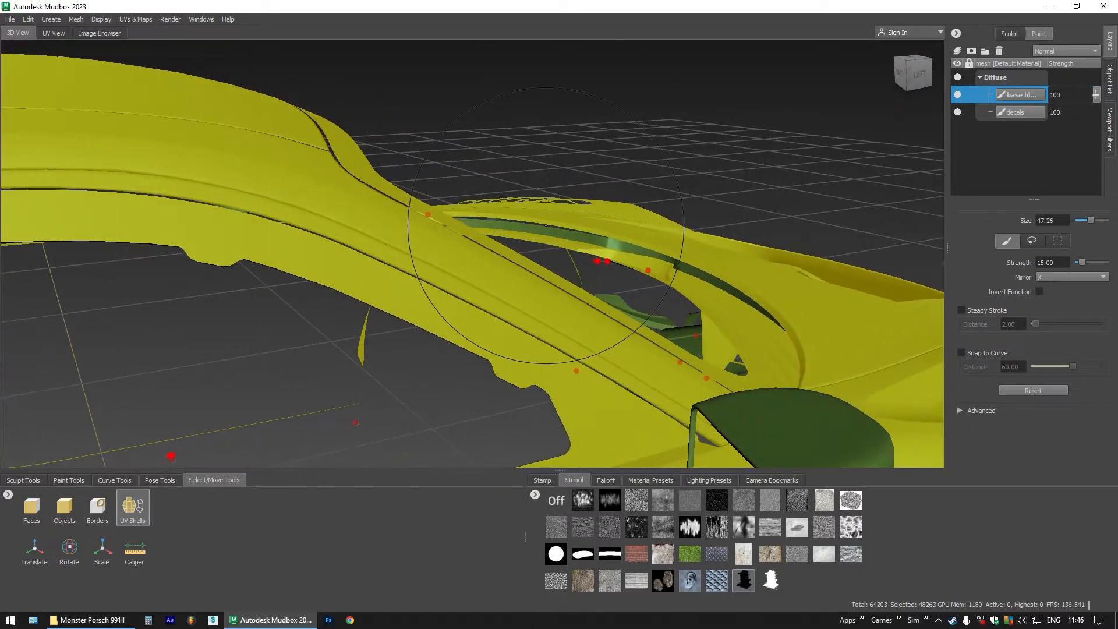
pyautogui.moveTo(607, 245)
pyautogui.keyDown('alt'); pyautogui.mouseDown()
pyautogui.moveTo(481, 221)
pyautogui.moveTo(475, 207)
pyautogui.moveTo(491, 184)
pyautogui.moveTo(526, 197)
pyautogui.moveTo(460, 238)
pyautogui.moveTo(487, 277)
pyautogui.moveTo(487, 340)
pyautogui.moveTo(508, 302)
pyautogui.moveTo(601, 292)
pyautogui.moveTo(590, 285)
pyautogui.mouseUp(); pyautogui.keyUp('alt')
pyautogui.scroll(-5, 458, 305)
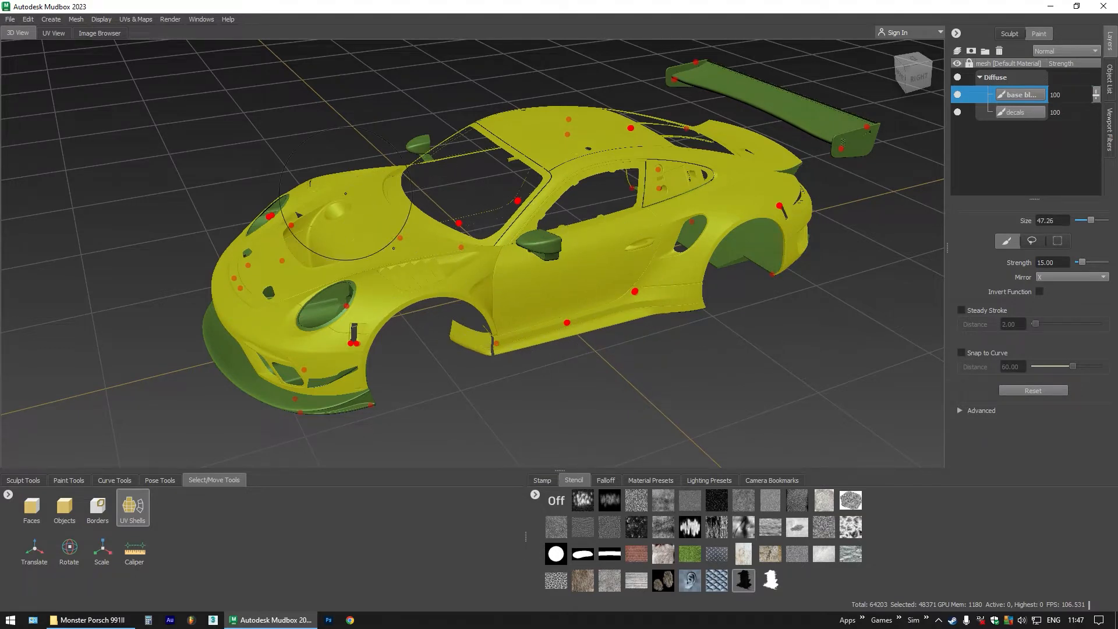
# Save the selected body shells as a selection set named "black base" and clear the selection
pyautogui.click(54, 21)
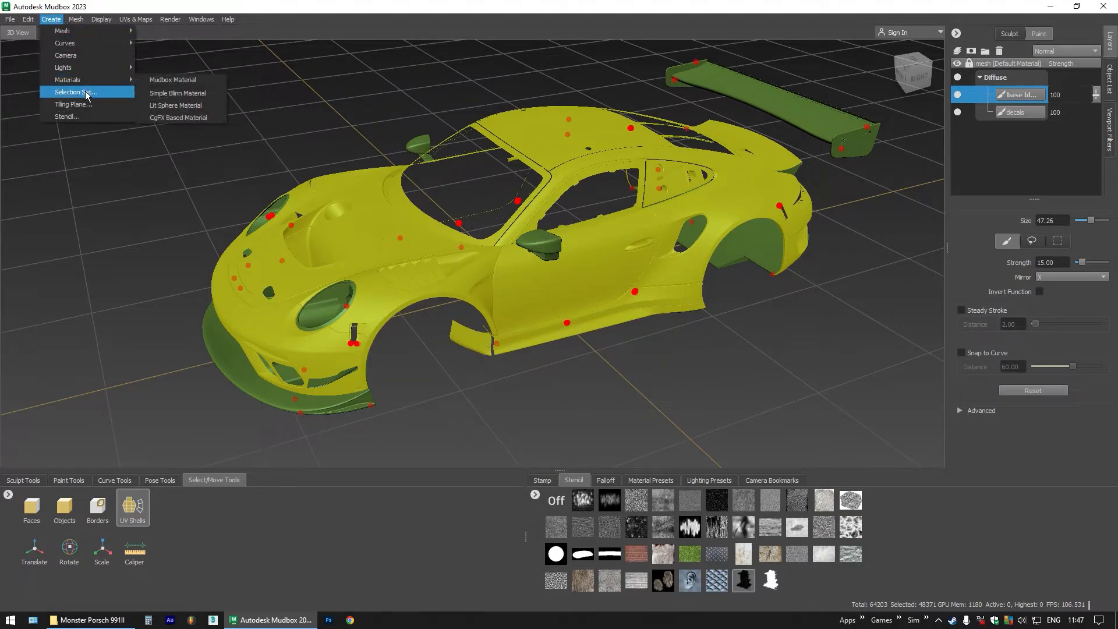
pyautogui.click(89, 91)
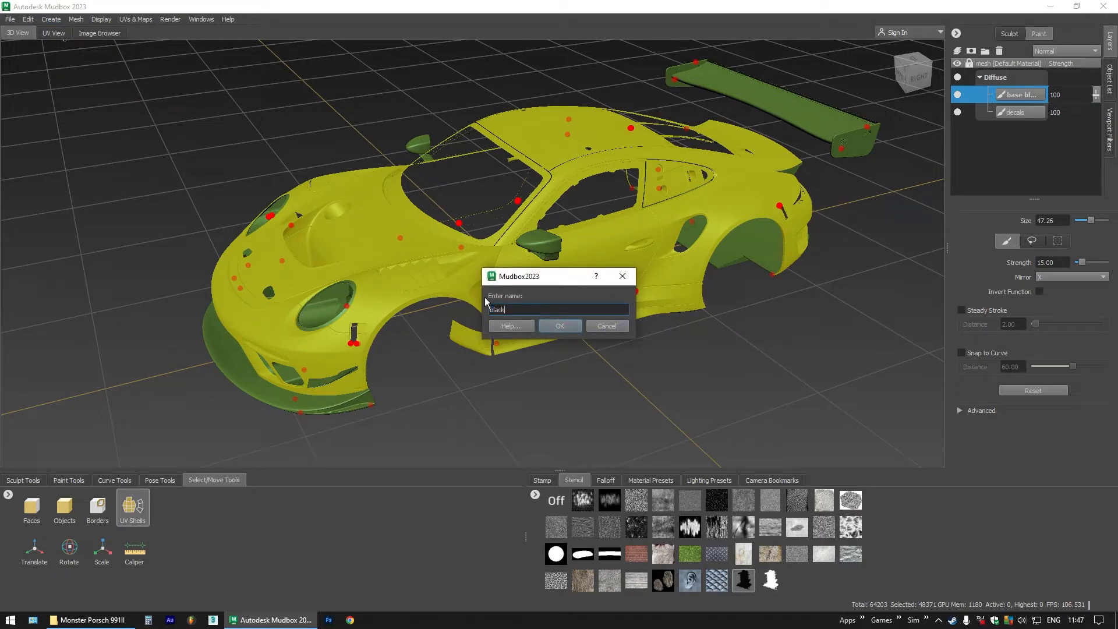
pyautogui.write('black base')
pyautogui.click(560, 325)
pyautogui.click(629, 365)
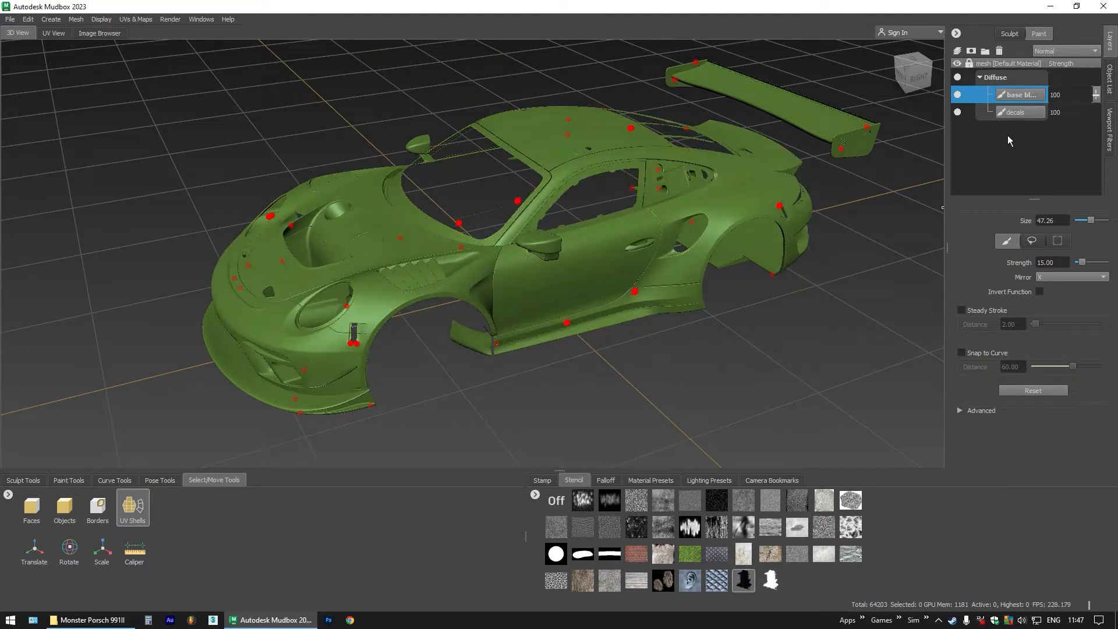
# Recall the shells stored in the black base selection set and hide all unselected parts of the car
pyautogui.click(1110, 82)
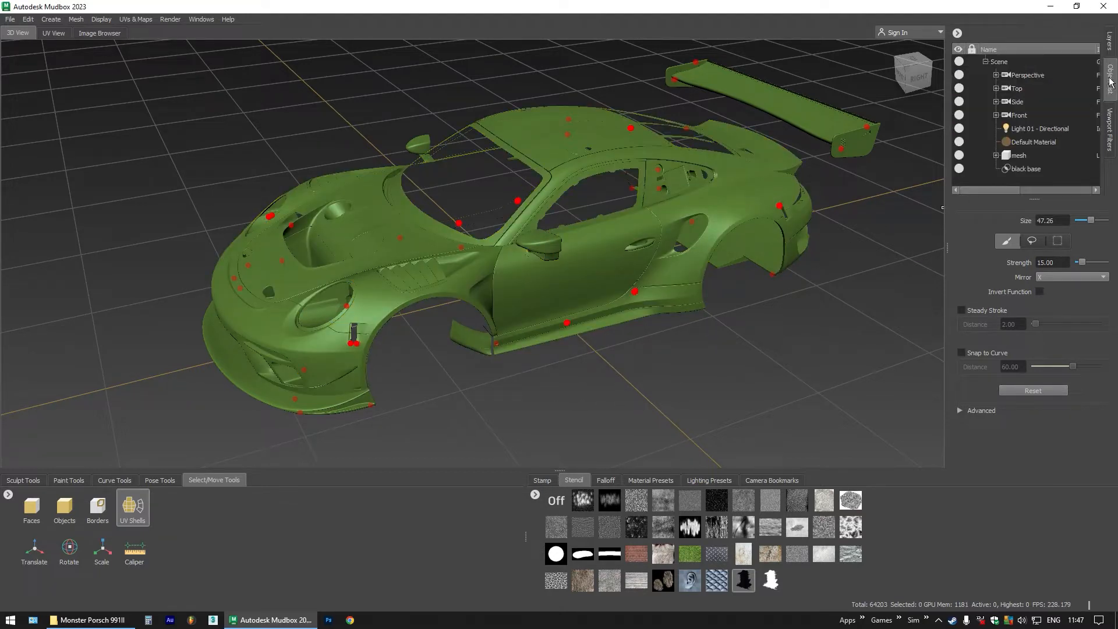
pyautogui.click(1021, 169)
pyautogui.click(879, 257)
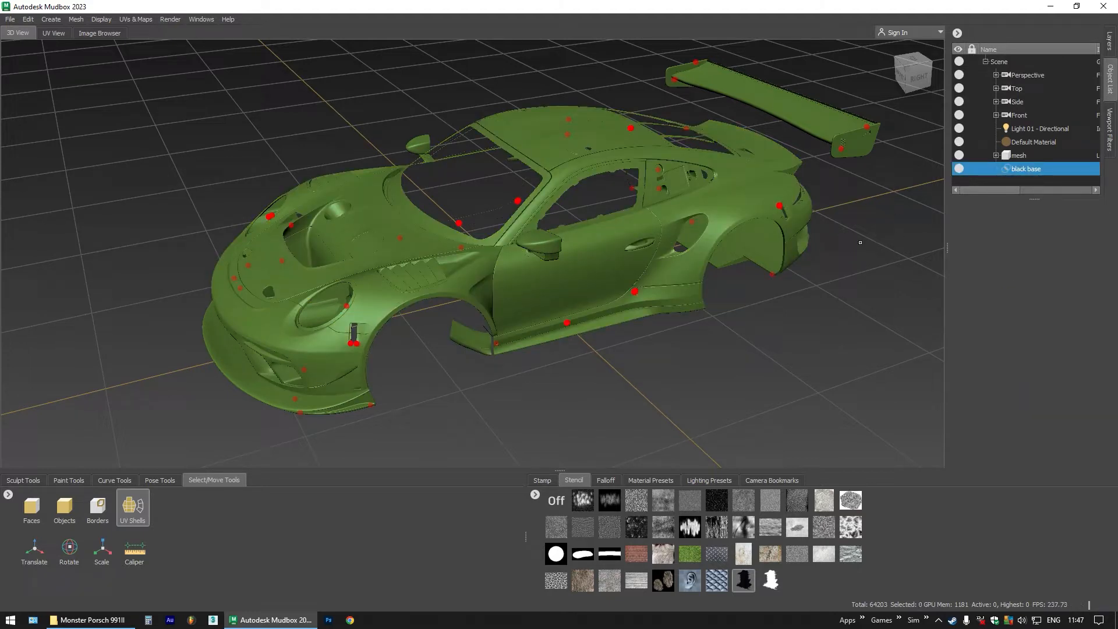
pyautogui.click(97, 509)
pyautogui.click(1026, 156)
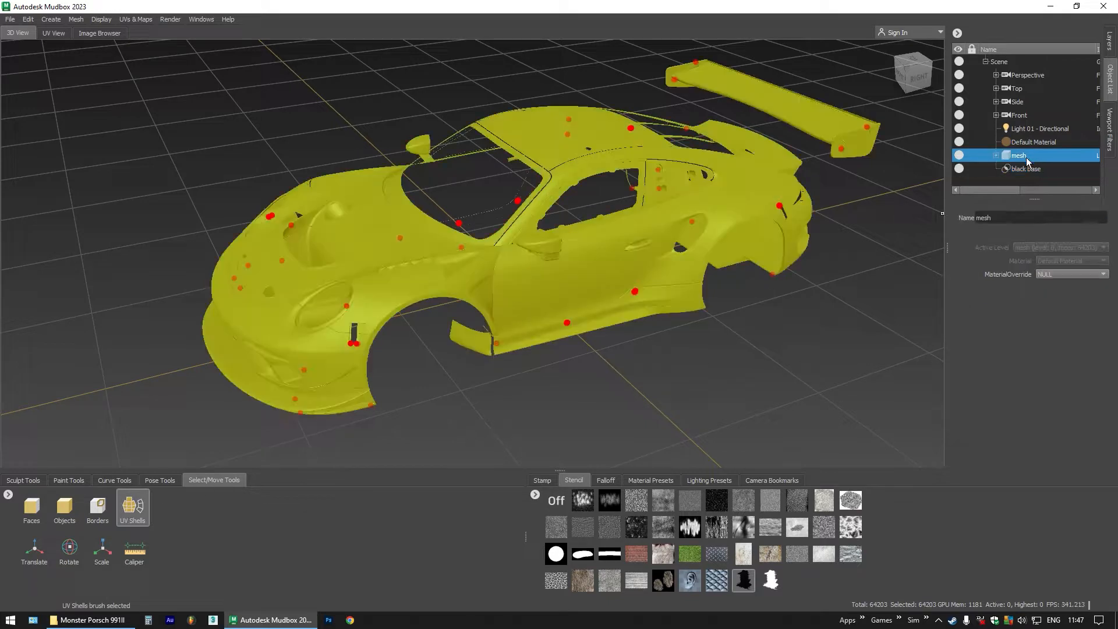
pyautogui.click(1021, 168)
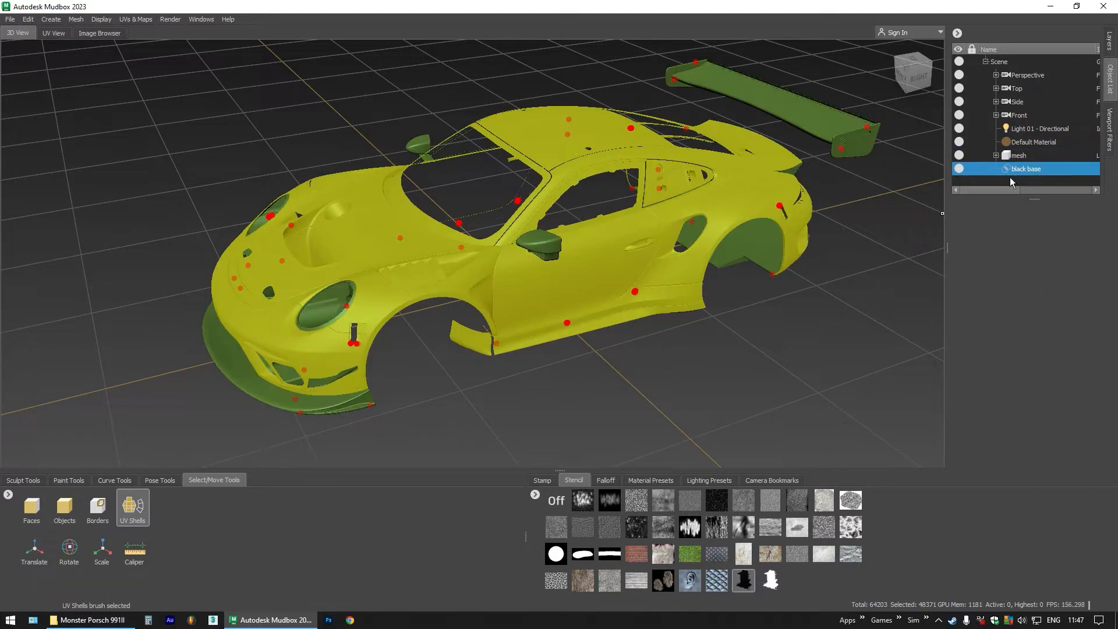
pyautogui.click(70, 480)
pyautogui.click(105, 20)
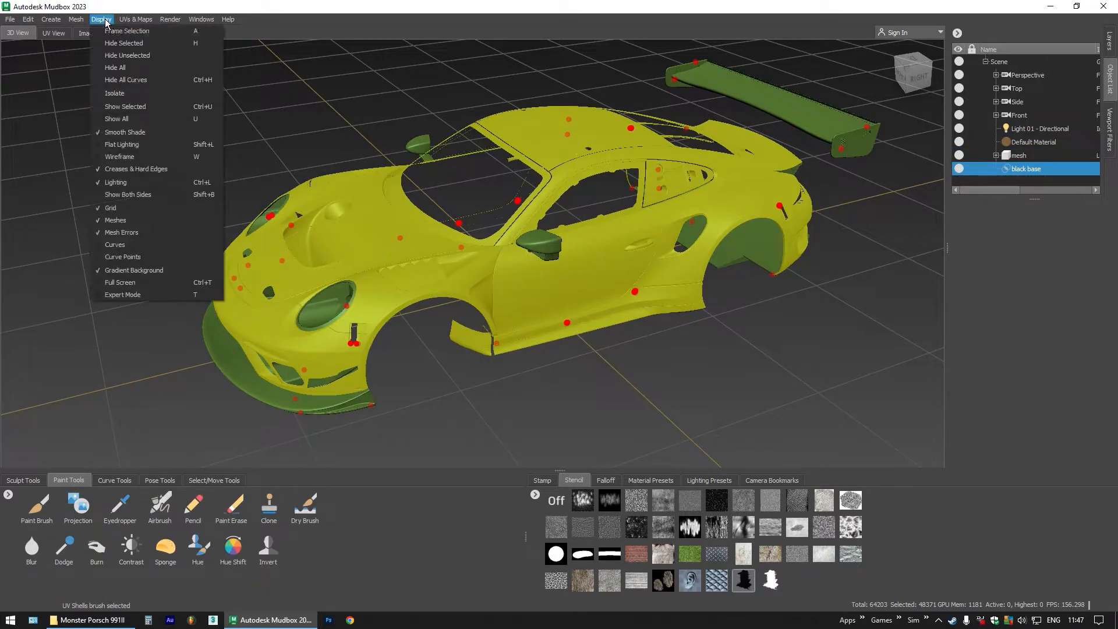
pyautogui.click(140, 56)
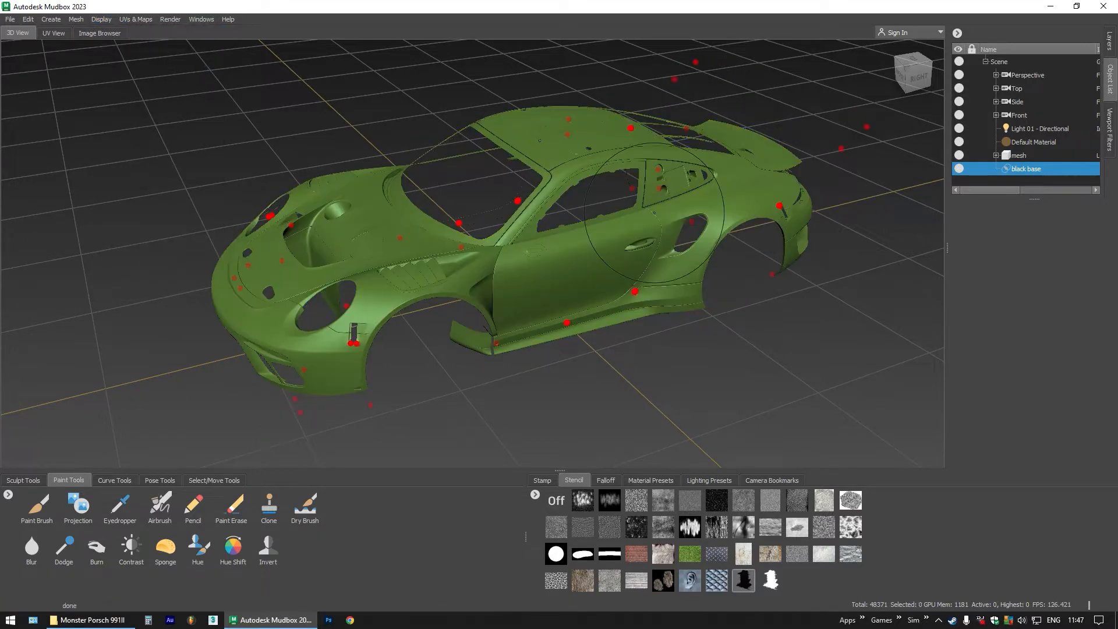
# Switch to the right side view and place the black splatter stencil over the lower front door and side skirt
pyautogui.click(922, 82)
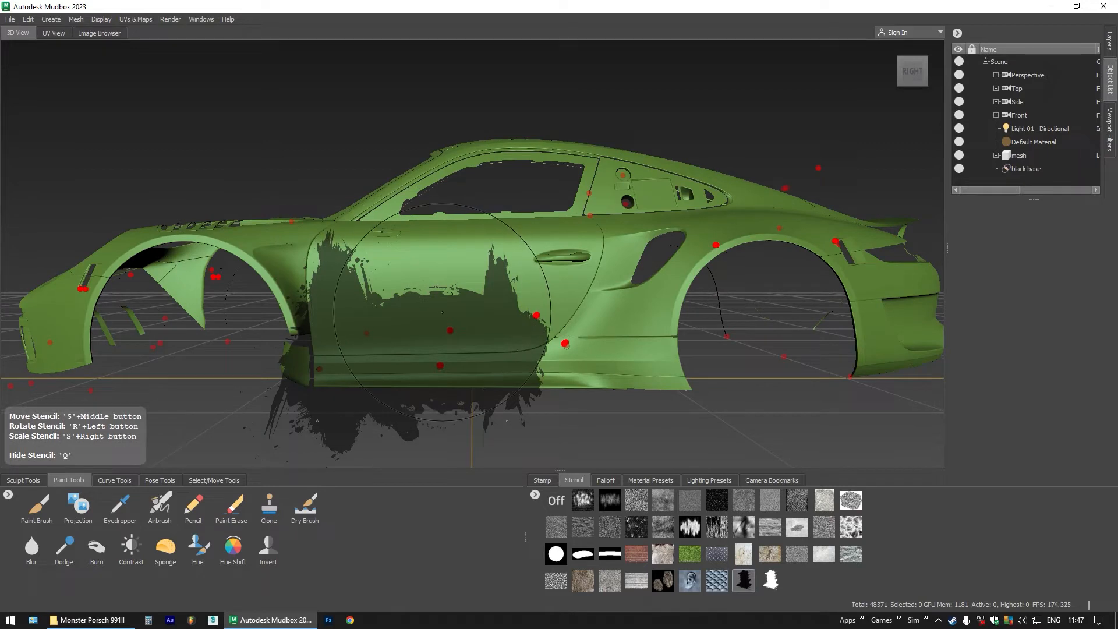
pyautogui.moveTo(449, 325); pyautogui.dragTo(421, 322)
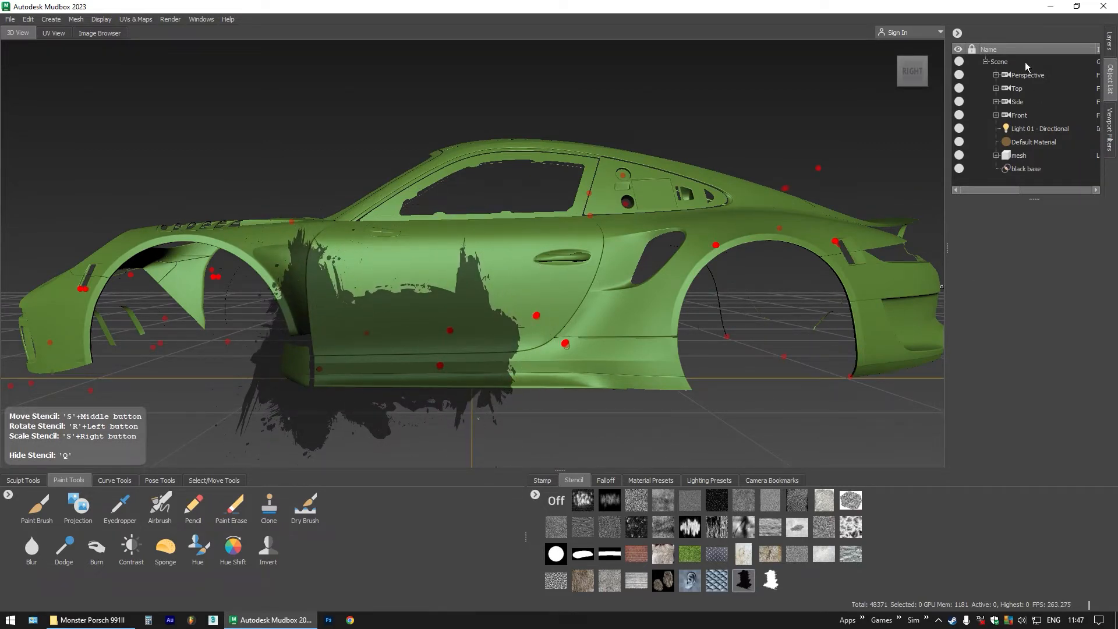
pyautogui.click(1108, 42)
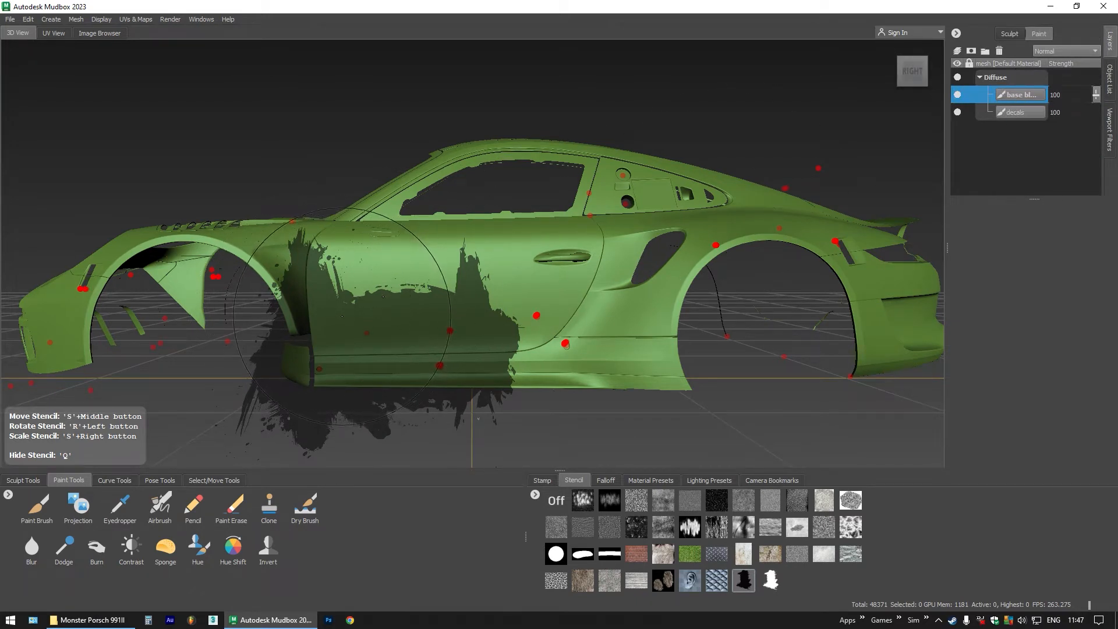
pyautogui.moveTo(365, 326)
pyautogui.mouseDown()
pyautogui.moveTo(395, 326)
pyautogui.moveTo(298, 326)
pyautogui.moveTo(346, 326)
pyautogui.mouseUp()
pyautogui.press('q')
pyautogui.press('q')
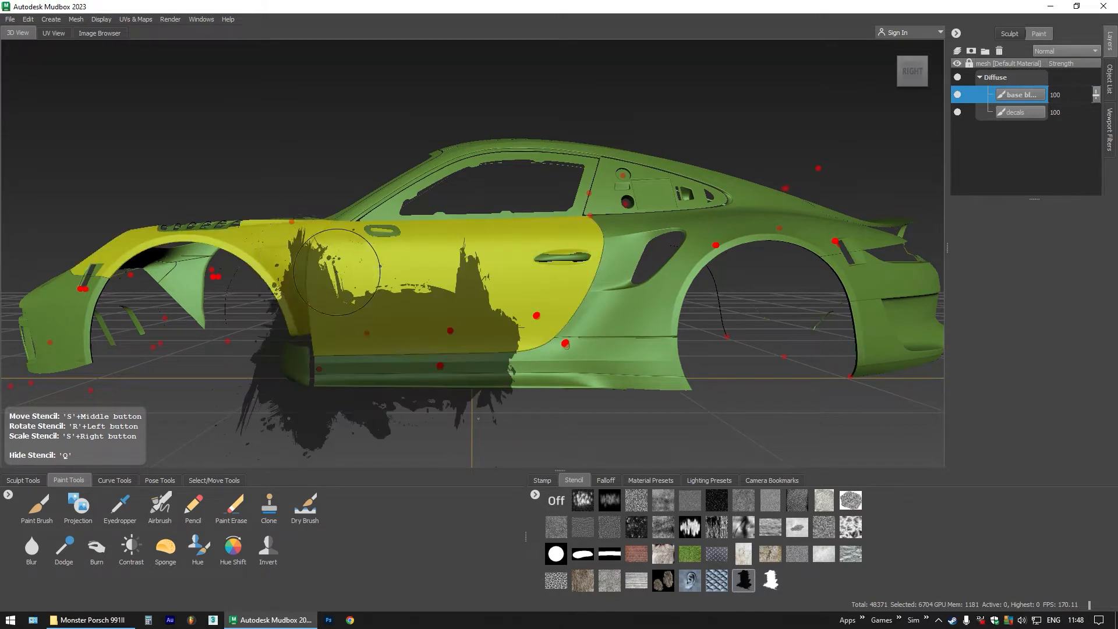
# Choose the Projection paint tool and turn its mirroring off
pyautogui.click(229, 483)
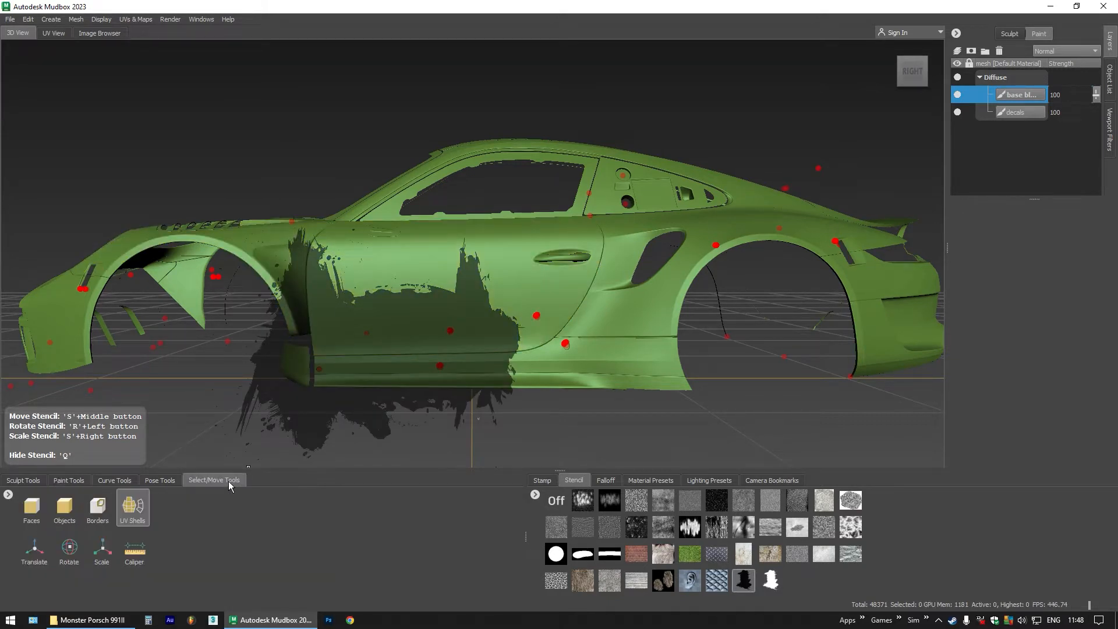
pyautogui.click(69, 480)
pyautogui.click(85, 515)
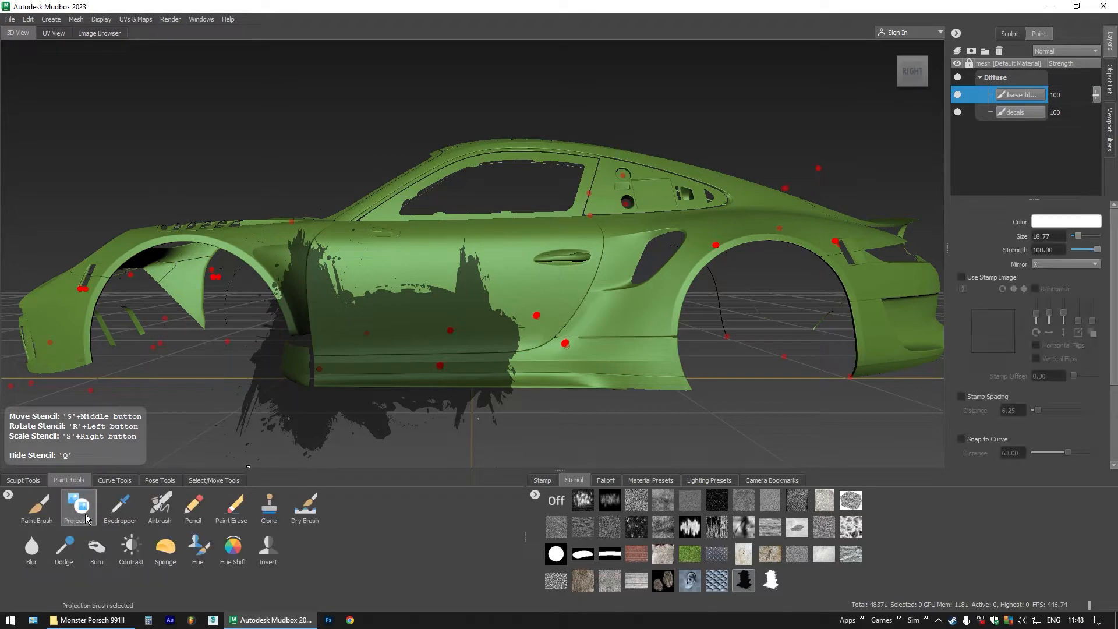
pyautogui.click(1044, 264)
pyautogui.click(1046, 252)
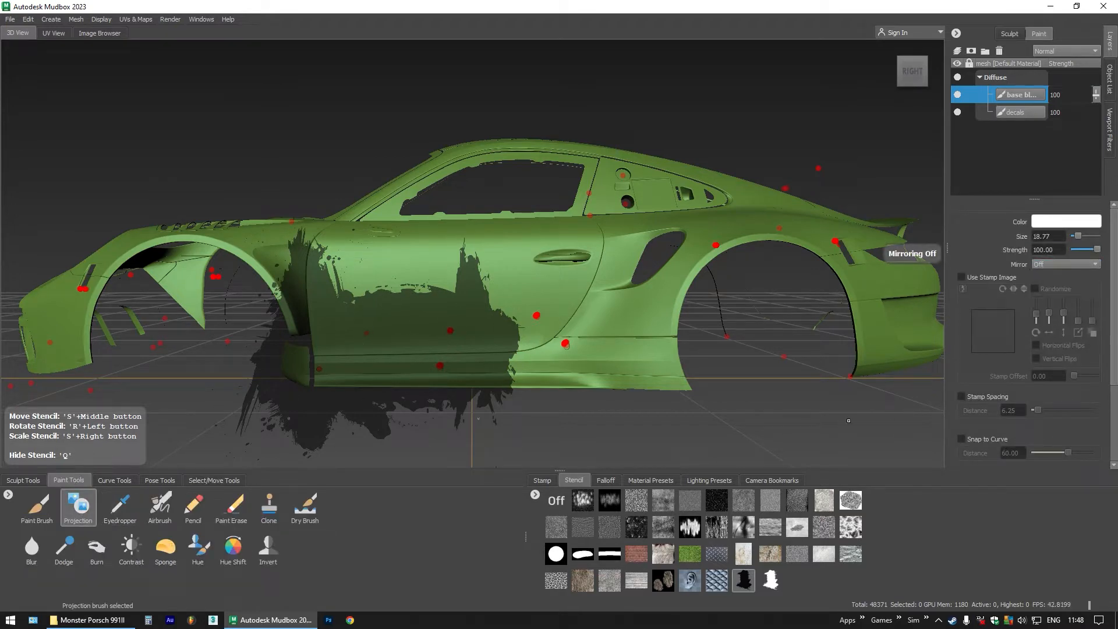
# Check the brush falloff and project the black splatter onto the lower front door and front part of the side skirt
pyautogui.click(604, 482)
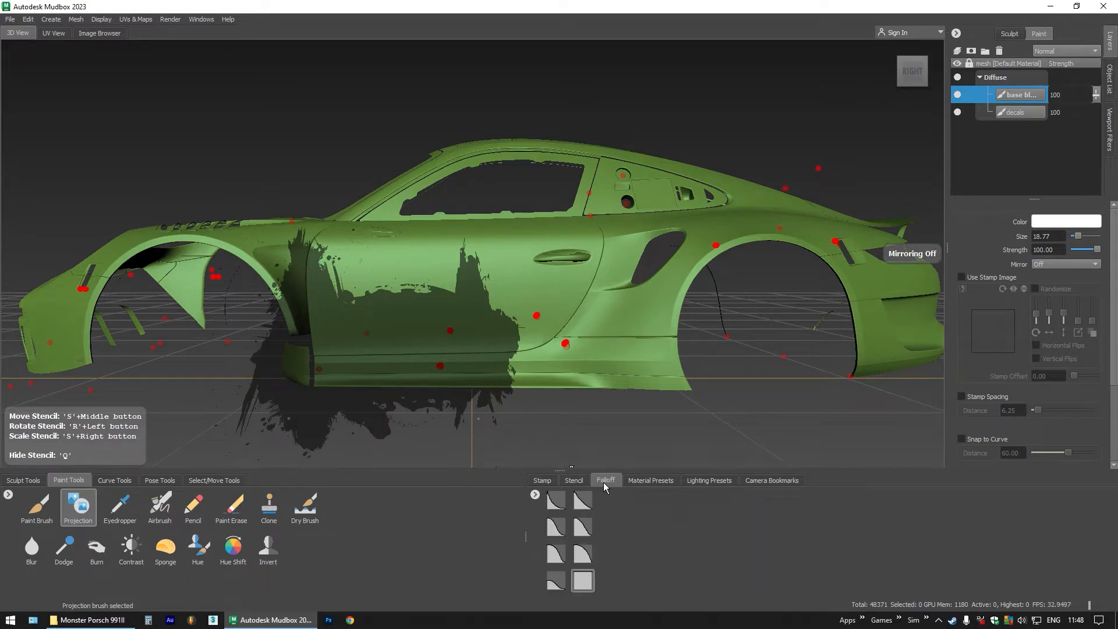
pyautogui.click(573, 483)
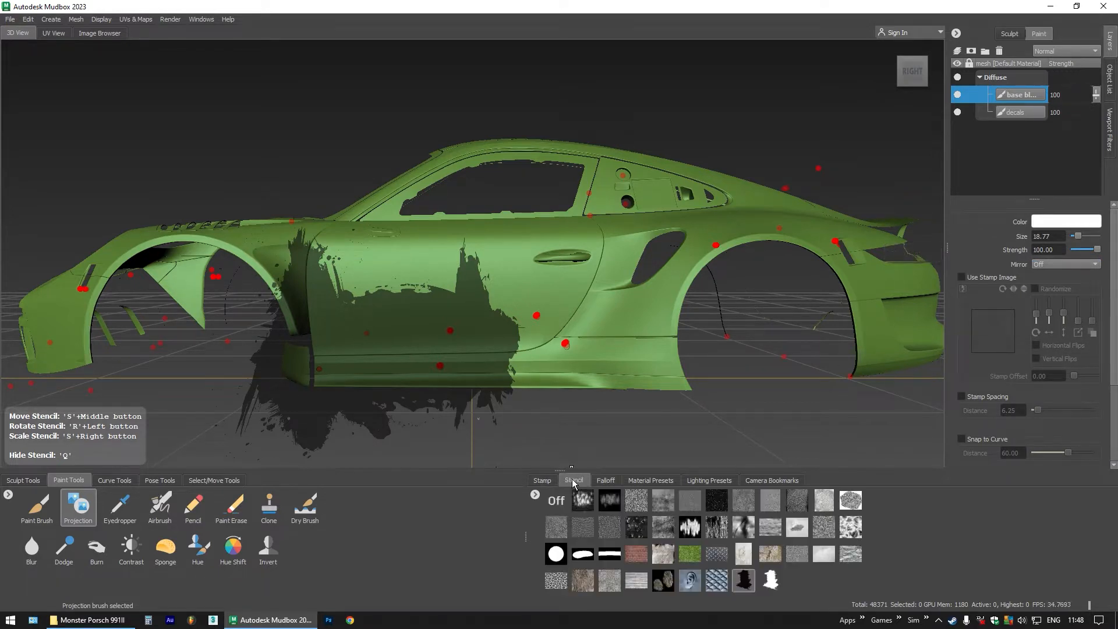
pyautogui.moveTo(335, 294)
pyautogui.mouseDown()
pyautogui.moveTo(296, 256)
pyautogui.moveTo(294, 309)
pyautogui.moveTo(276, 344)
pyautogui.moveTo(287, 382)
pyautogui.moveTo(364, 367)
pyautogui.moveTo(407, 315)
pyautogui.moveTo(424, 314)
pyautogui.moveTo(470, 274)
pyautogui.moveTo(518, 289)
pyautogui.moveTo(401, 351)
pyautogui.moveTo(507, 373)
pyautogui.mouseUp()
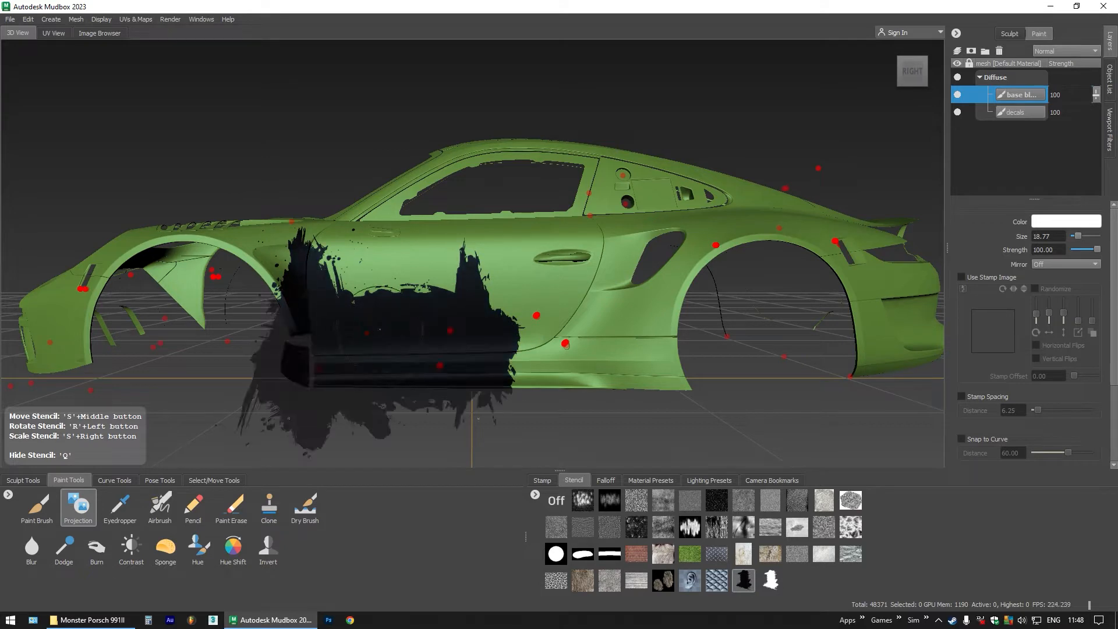
# Move the splatter stencil back over the rear half of the side skirt and flip it horizontally
pyautogui.moveTo(400, 324)
pyautogui.mouseDown()
pyautogui.moveTo(442, 336)
pyautogui.moveTo(603, 324)
pyautogui.mouseUp()
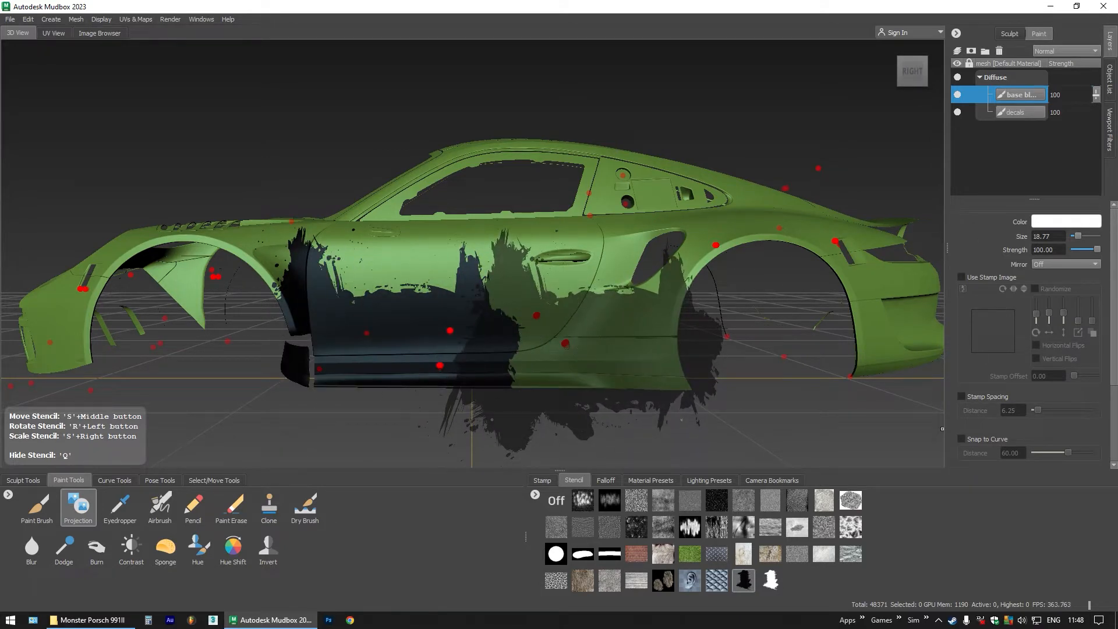
pyautogui.click(750, 581)
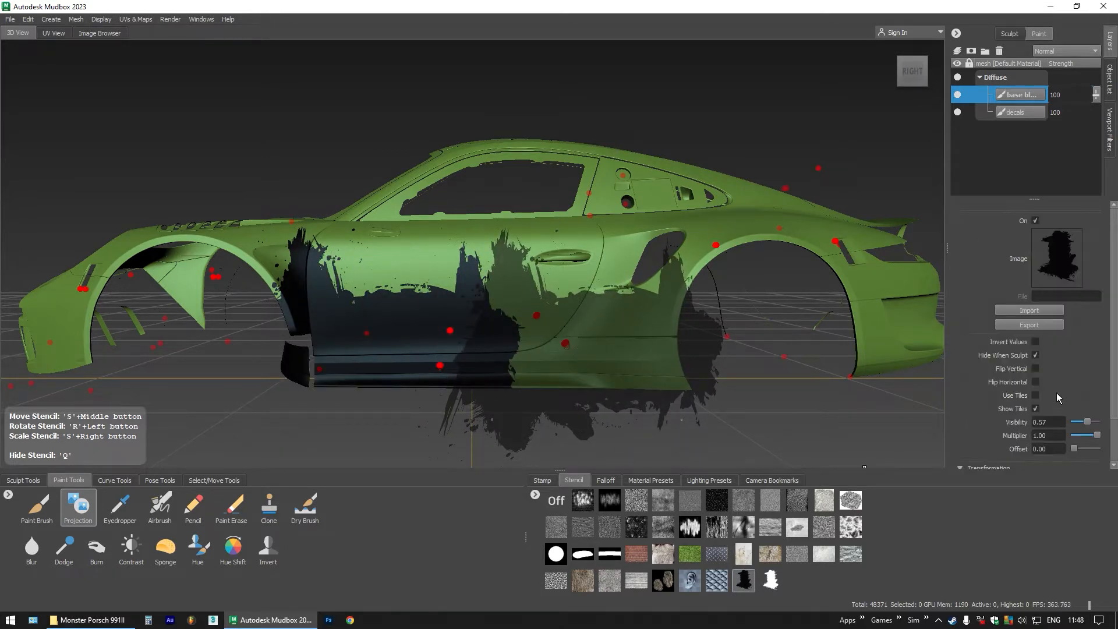
pyautogui.scroll(-1, 1055, 387)
pyautogui.click(1036, 347)
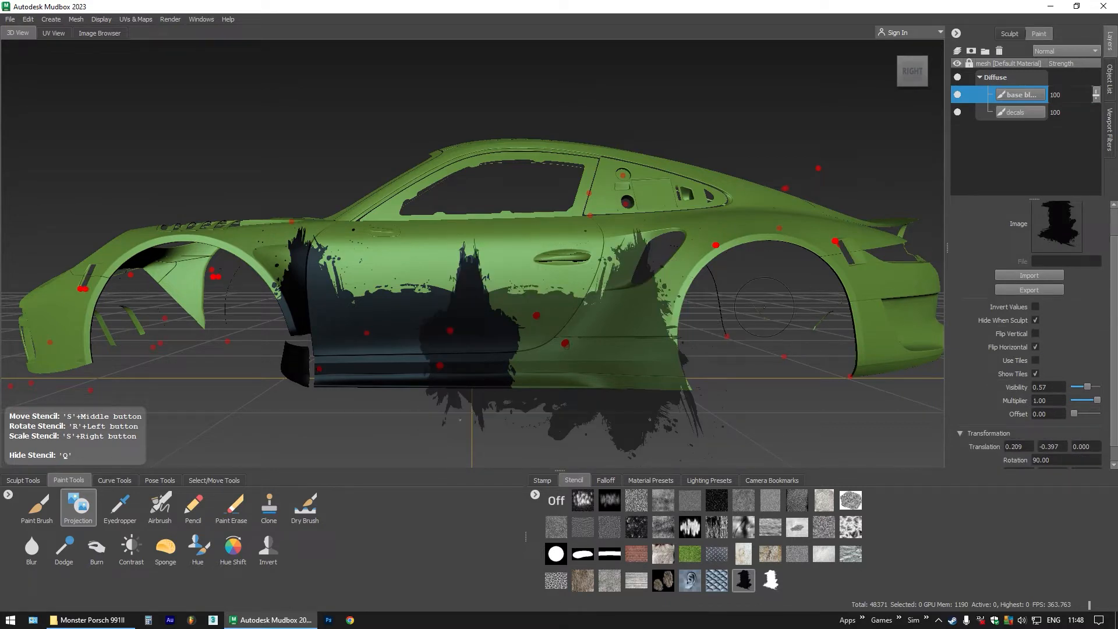
# Move the flipped stencil over the rear wheel opening and paint black splatter in front of and behind the wheel arch
pyautogui.moveTo(576, 331)
pyautogui.mouseDown()
pyautogui.moveTo(809, 325)
pyautogui.moveTo(790, 316)
pyautogui.mouseUp()
pyautogui.moveTo(675, 318); pyautogui.dragTo(678, 273)
pyautogui.moveTo(667, 324); pyautogui.dragTo(666, 363)
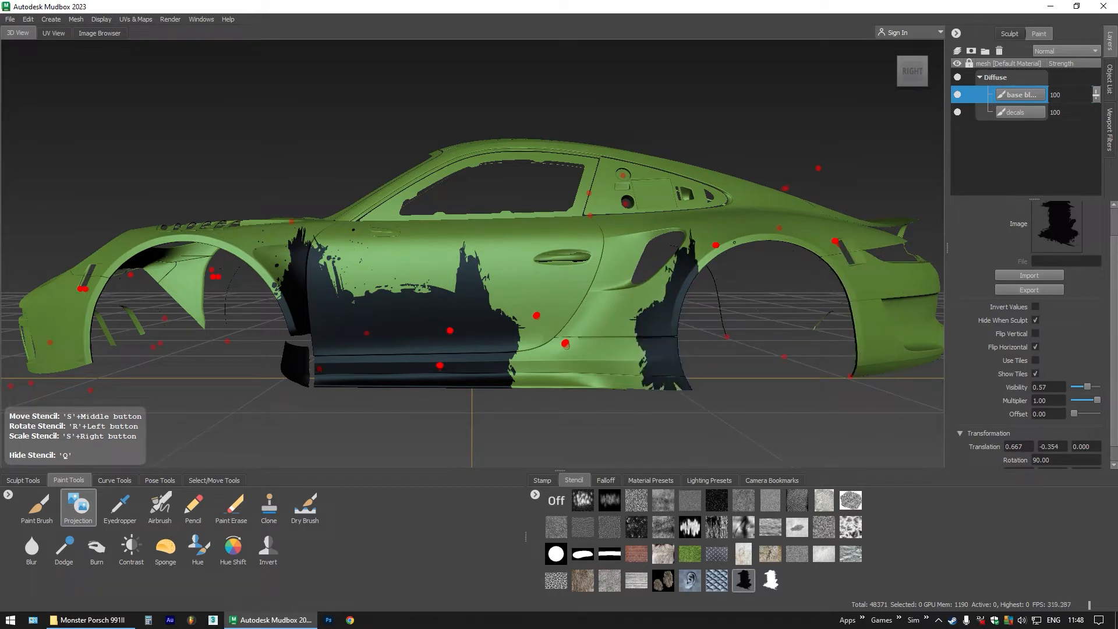
pyautogui.moveTo(807, 245)
pyautogui.mouseDown()
pyautogui.moveTo(861, 295)
pyautogui.moveTo(876, 346)
pyautogui.mouseUp()
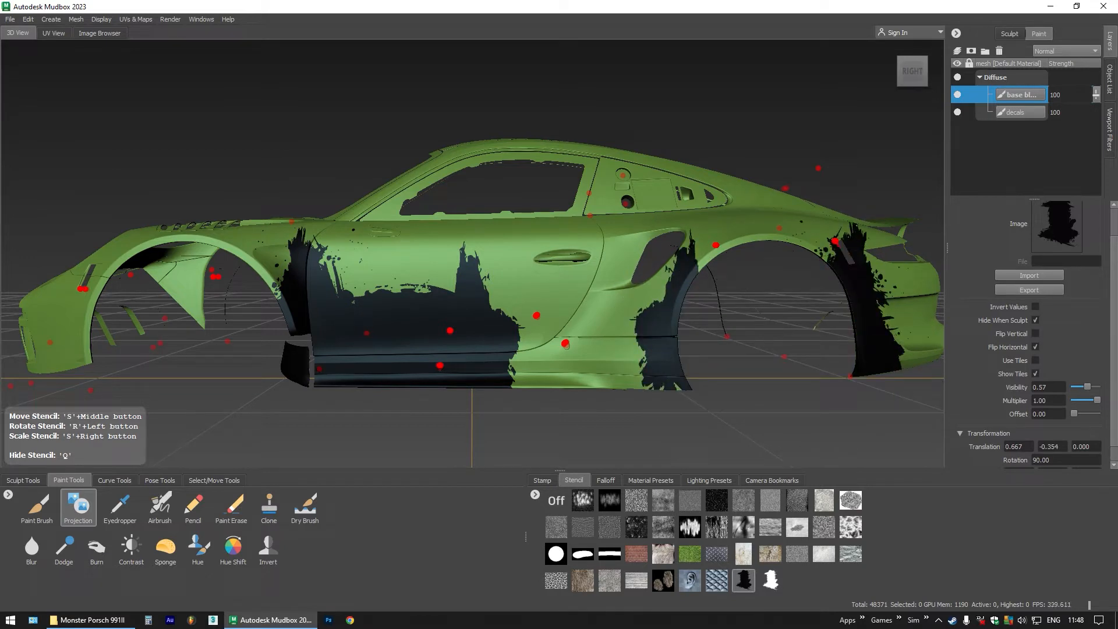
# Flip the stencil vertically as well and paint black across the gap between the door and the rear wheel arch
pyautogui.moveTo(827, 329); pyautogui.dragTo(666, 356)
pyautogui.click(1035, 334)
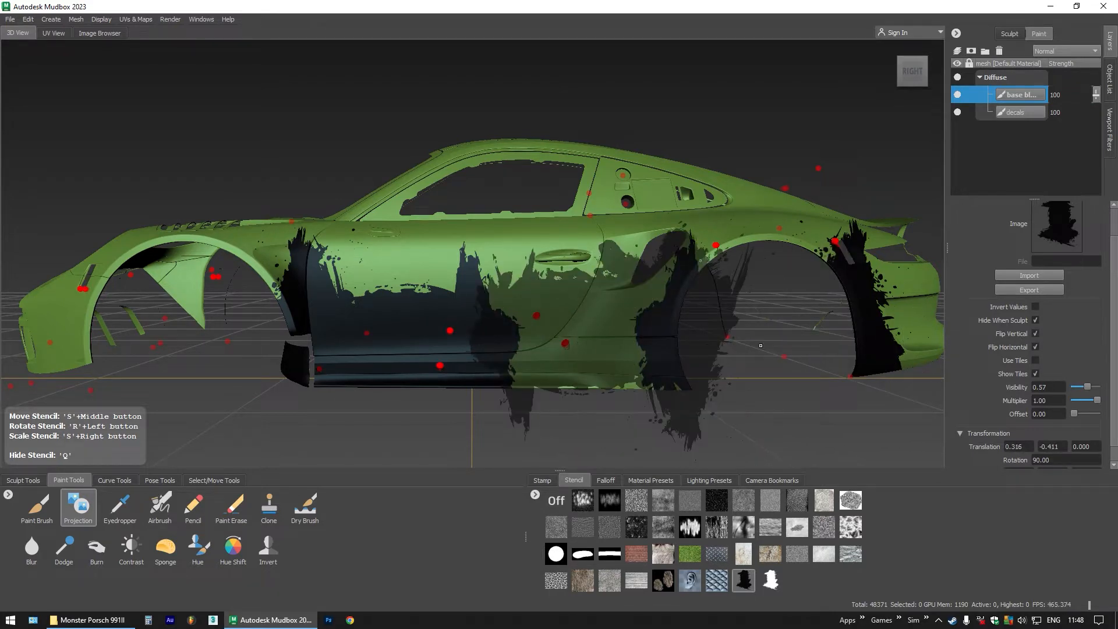
pyautogui.moveTo(633, 273)
pyautogui.mouseDown()
pyautogui.moveTo(628, 357)
pyautogui.moveTo(590, 351)
pyautogui.mouseUp()
pyautogui.press('q')
pyautogui.click(567, 344)
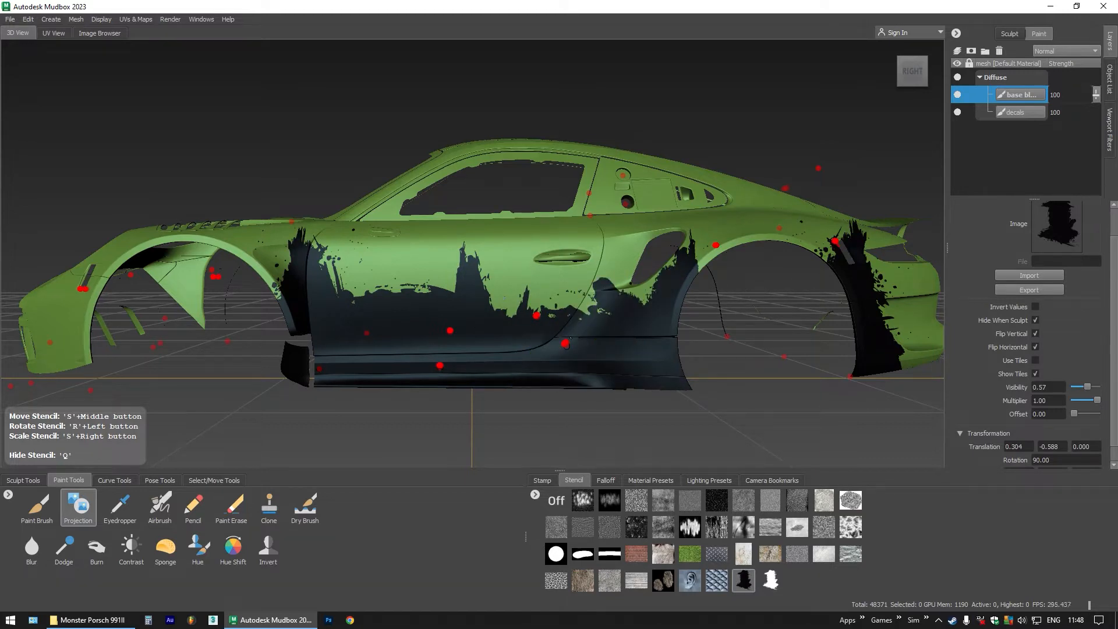
# Project the splatter onto the rear bumper, and with a reduced stencil onto the body edge above the rear wheel arch
pyautogui.press('q')
pyautogui.moveTo(589, 345); pyautogui.dragTo(370, 327)
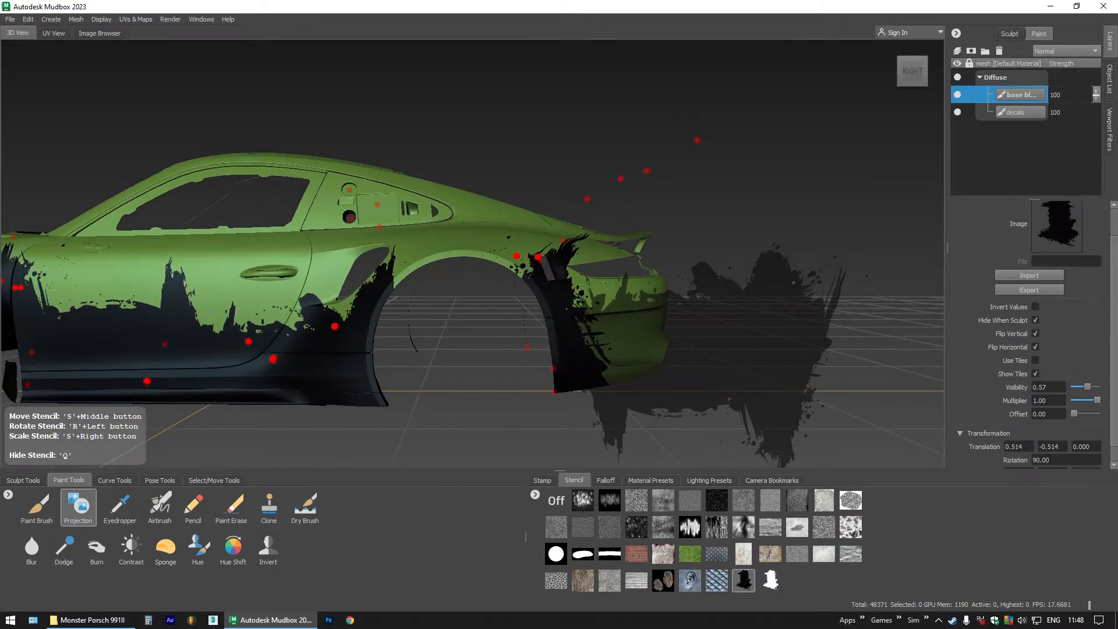
pyautogui.moveTo(588, 297)
pyautogui.mouseDown()
pyautogui.moveTo(636, 356)
pyautogui.moveTo(692, 369)
pyautogui.moveTo(534, 320)
pyautogui.moveTo(602, 365)
pyautogui.moveTo(605, 349)
pyautogui.moveTo(500, 307)
pyautogui.mouseUp()
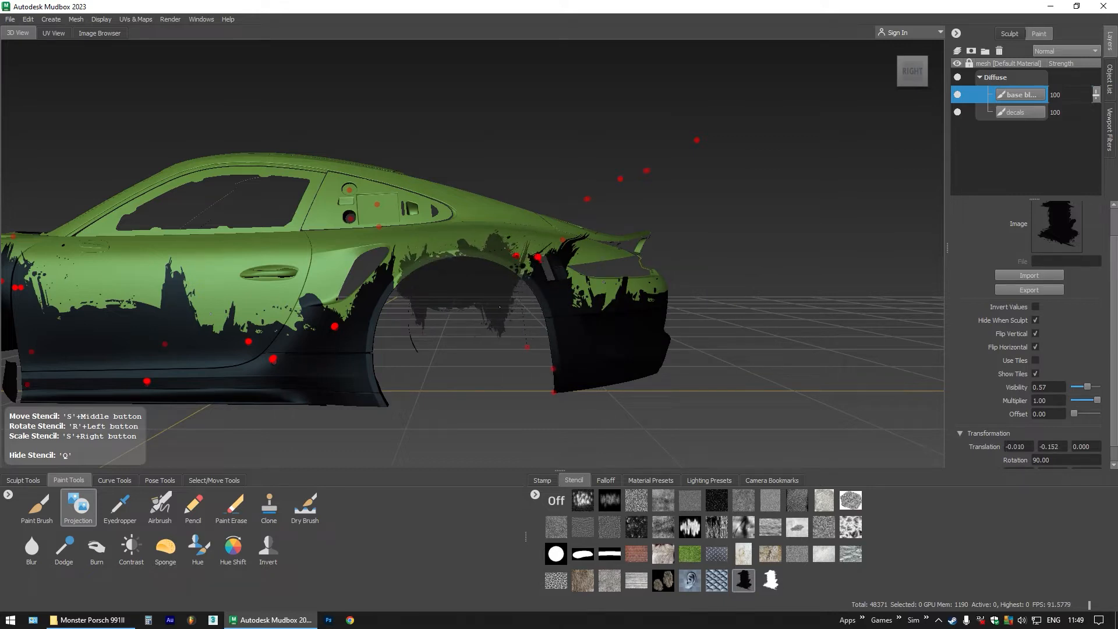
pyautogui.moveTo(461, 247); pyautogui.dragTo(501, 249)
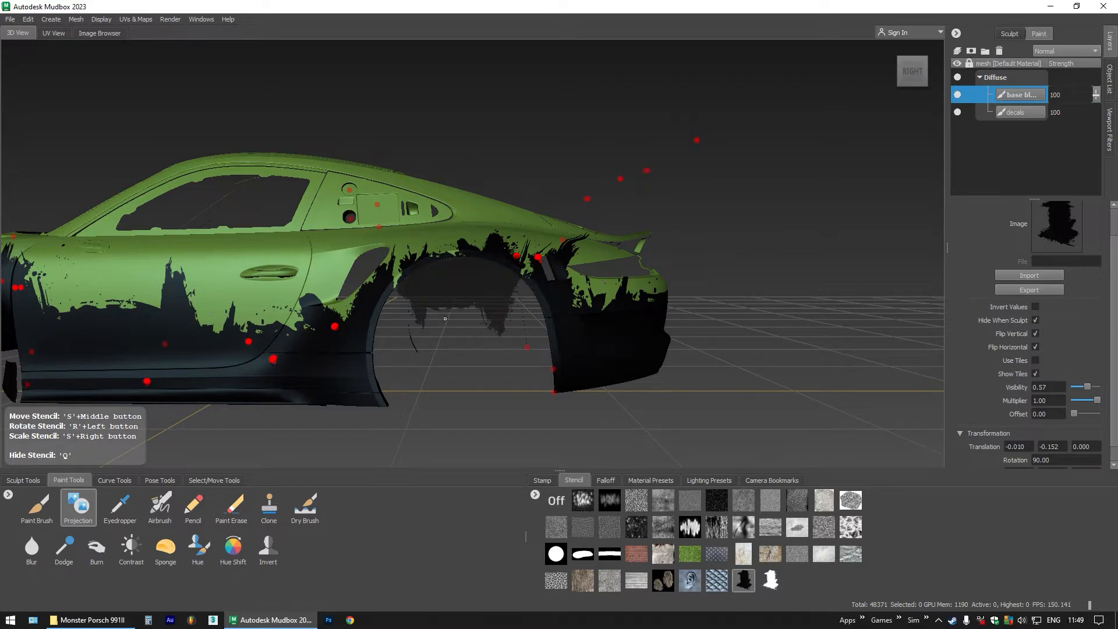
# Enlarge and place the stencil over the front bumper, and paint its side black down to the lower edge
pyautogui.moveTo(455, 330)
pyautogui.mouseDown()
pyautogui.moveTo(584, 328)
pyautogui.moveTo(348, 334)
pyautogui.moveTo(474, 331)
pyautogui.mouseUp()
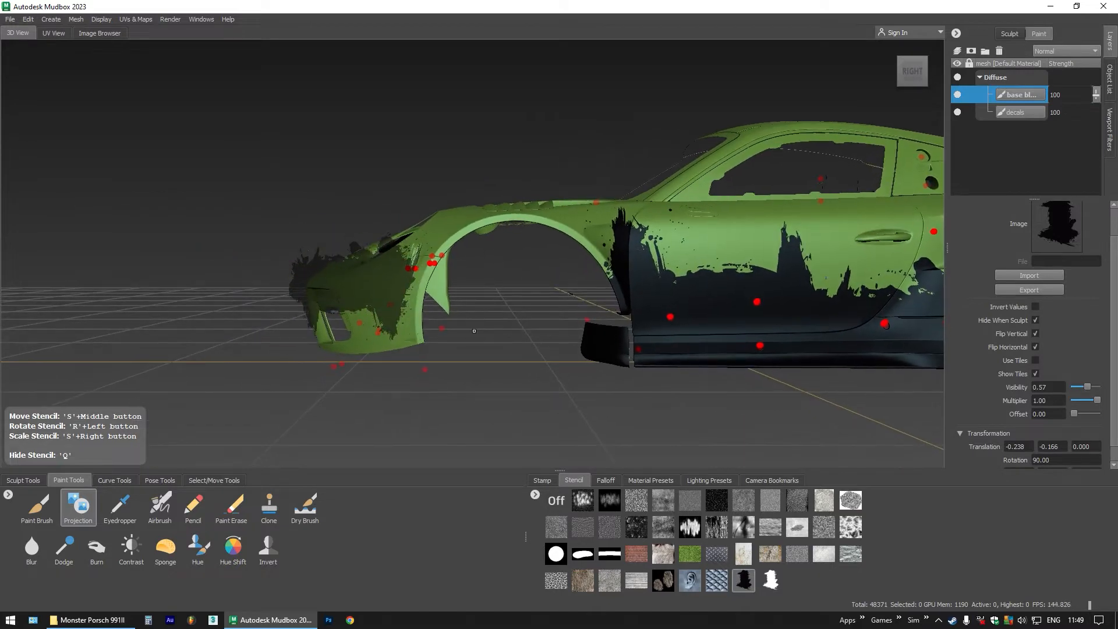
pyautogui.moveTo(386, 298); pyautogui.dragTo(418, 388)
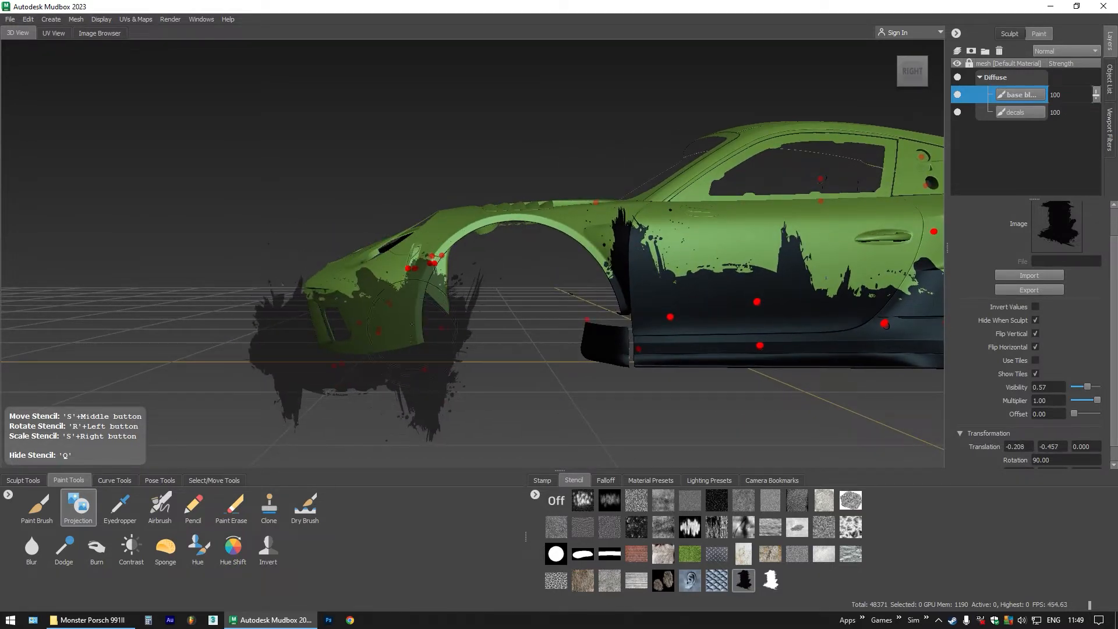
pyautogui.moveTo(413, 324); pyautogui.dragTo(359, 287)
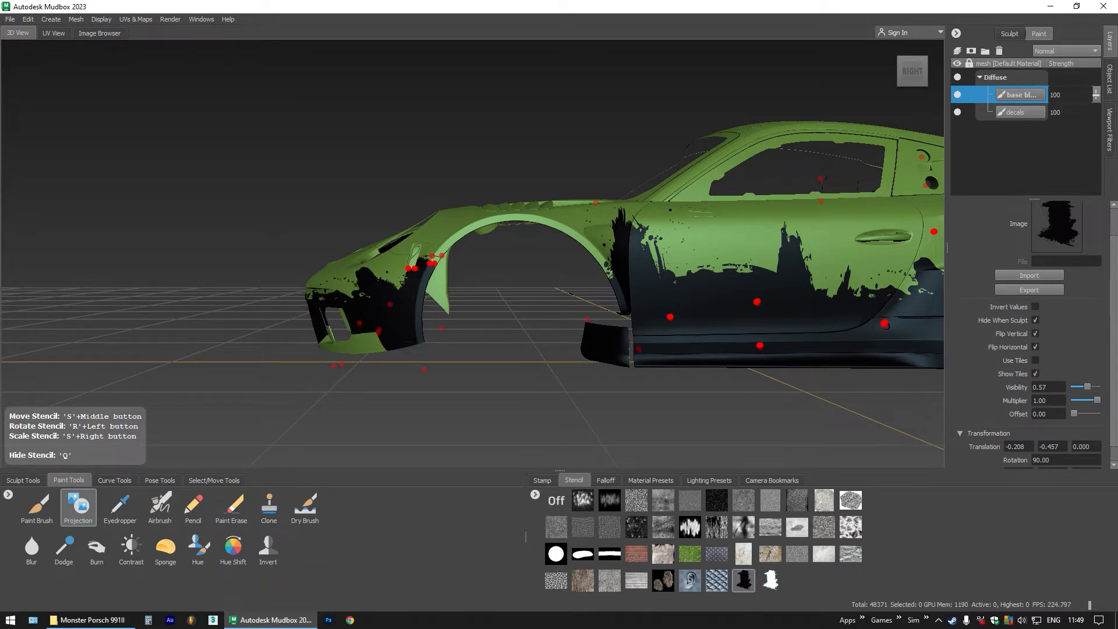
pyautogui.moveTo(324, 337); pyautogui.dragTo(383, 348)
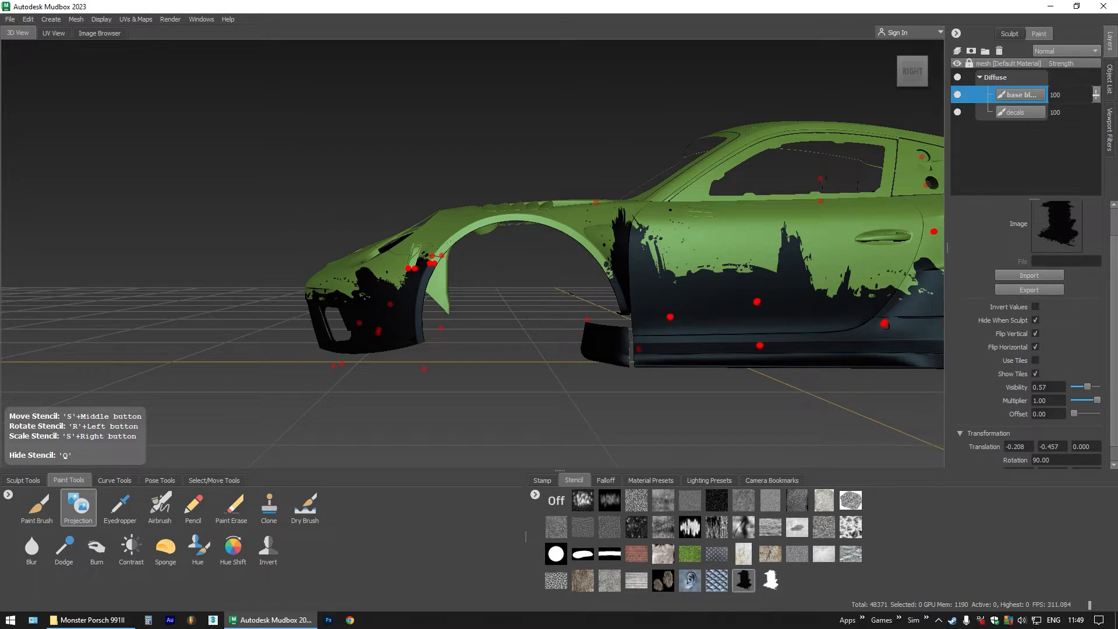
# Move the stencil over the front wheel opening and project a patch of black onto the arch's upper front edge
pyautogui.scroll(-1, 410, 335)
pyautogui.moveTo(410, 335); pyautogui.dragTo(516, 290)
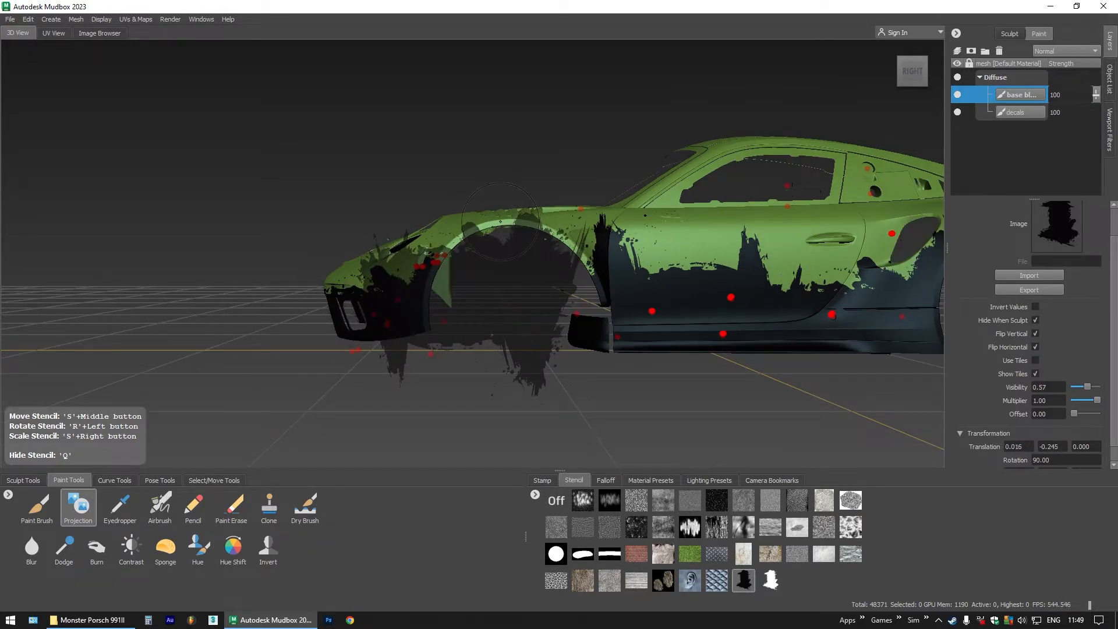
pyautogui.moveTo(501, 222); pyautogui.dragTo(503, 222)
pyautogui.press('q')
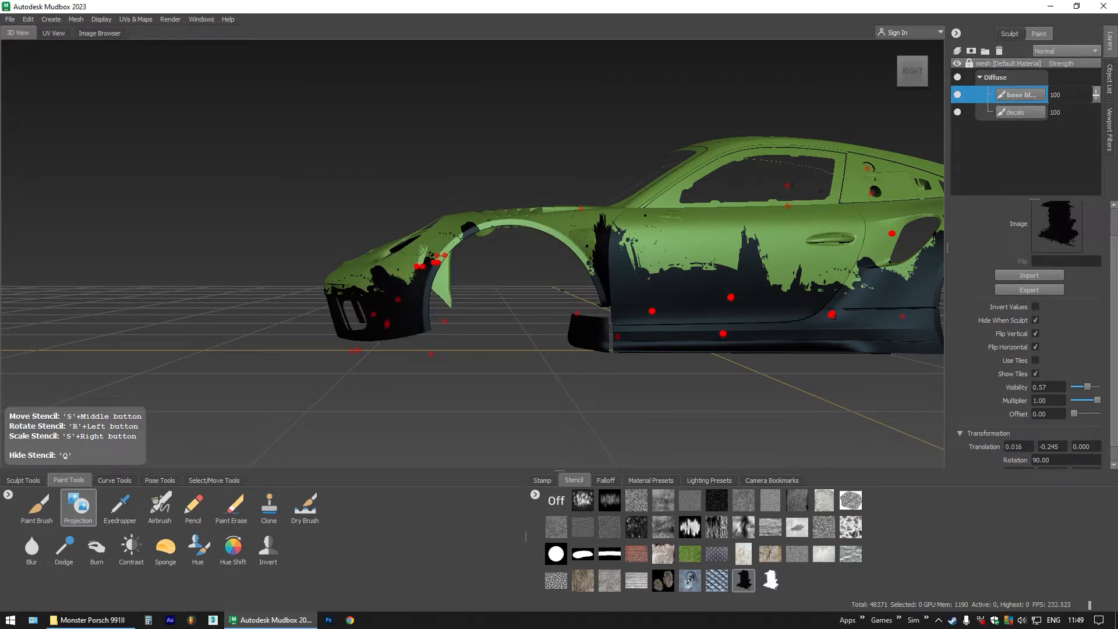
# Project the black splatter across the nose and front bumper, from the painted side over to the opposite front corner
pyautogui.moveTo(515, 220)
pyautogui.mouseDown()
pyautogui.moveTo(545, 225)
pyautogui.moveTo(582, 257)
pyautogui.mouseUp()
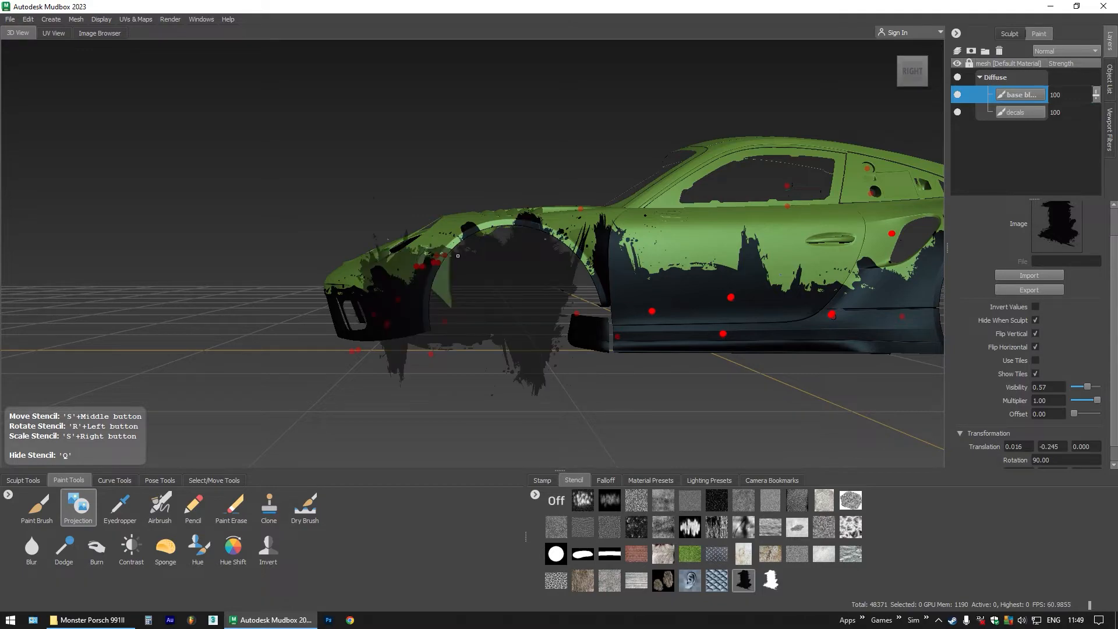
pyautogui.moveTo(448, 262)
pyautogui.keyDown('alt'); pyautogui.mouseDown()
pyautogui.moveTo(503, 282)
pyautogui.moveTo(558, 341)
pyautogui.moveTo(545, 364)
pyautogui.moveTo(501, 297)
pyautogui.moveTo(533, 315)
pyautogui.moveTo(687, 296)
pyautogui.moveTo(670, 304)
pyautogui.moveTo(670, 345)
pyautogui.mouseUp(); pyautogui.keyUp('alt')
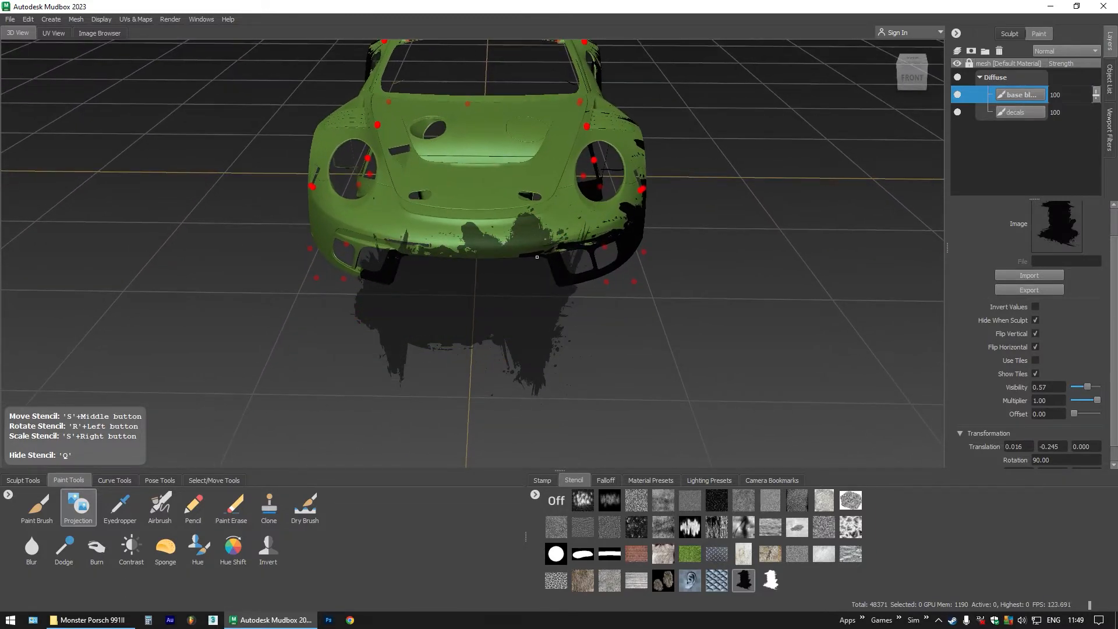
pyautogui.moveTo(433, 236)
pyautogui.mouseDown()
pyautogui.moveTo(402, 245)
pyautogui.moveTo(504, 248)
pyautogui.moveTo(542, 224)
pyautogui.moveTo(568, 236)
pyautogui.mouseUp()
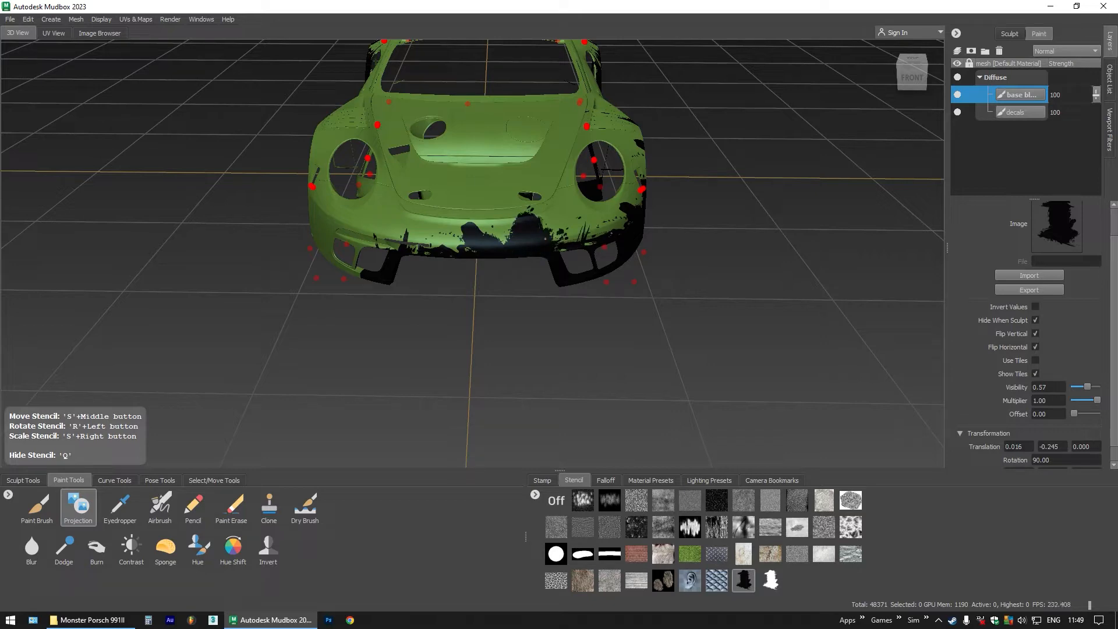
pyautogui.moveTo(378, 250)
pyautogui.mouseDown()
pyautogui.moveTo(460, 273)
pyautogui.moveTo(612, 288)
pyautogui.mouseUp()
pyautogui.moveTo(448, 251)
pyautogui.mouseDown()
pyautogui.moveTo(403, 233)
pyautogui.moveTo(401, 288)
pyautogui.moveTo(467, 282)
pyautogui.moveTo(516, 235)
pyautogui.moveTo(469, 227)
pyautogui.mouseUp()
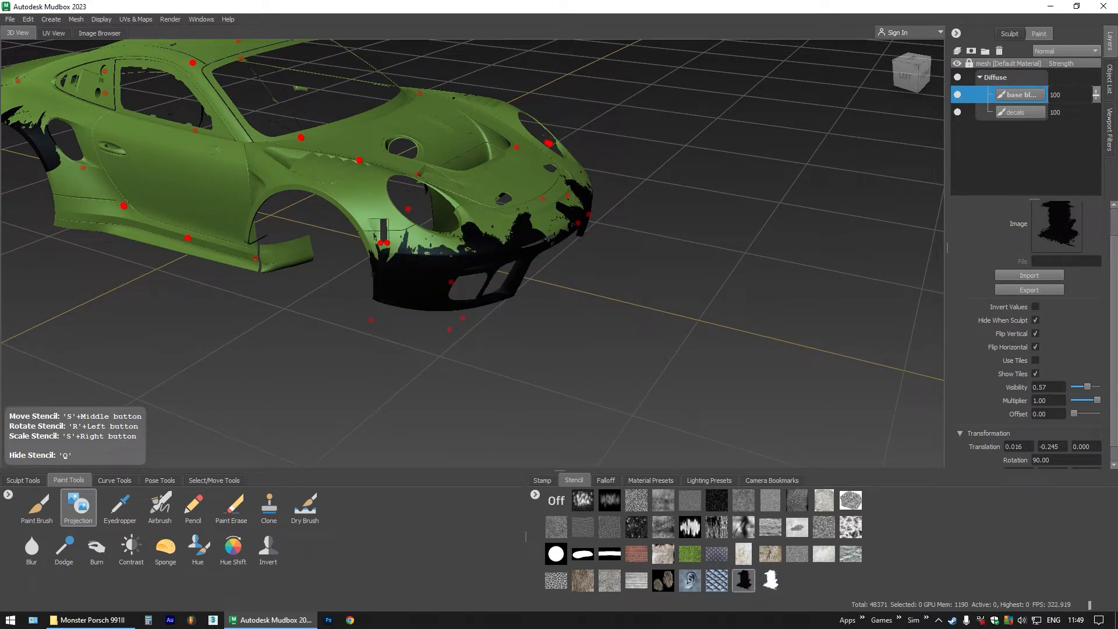
# Project splatter along the top of the first side's front wheel arch, and undo the last extra stroke
pyautogui.moveTo(534, 214); pyautogui.dragTo(547, 233)
pyautogui.moveTo(560, 256); pyautogui.dragTo(117, 308)
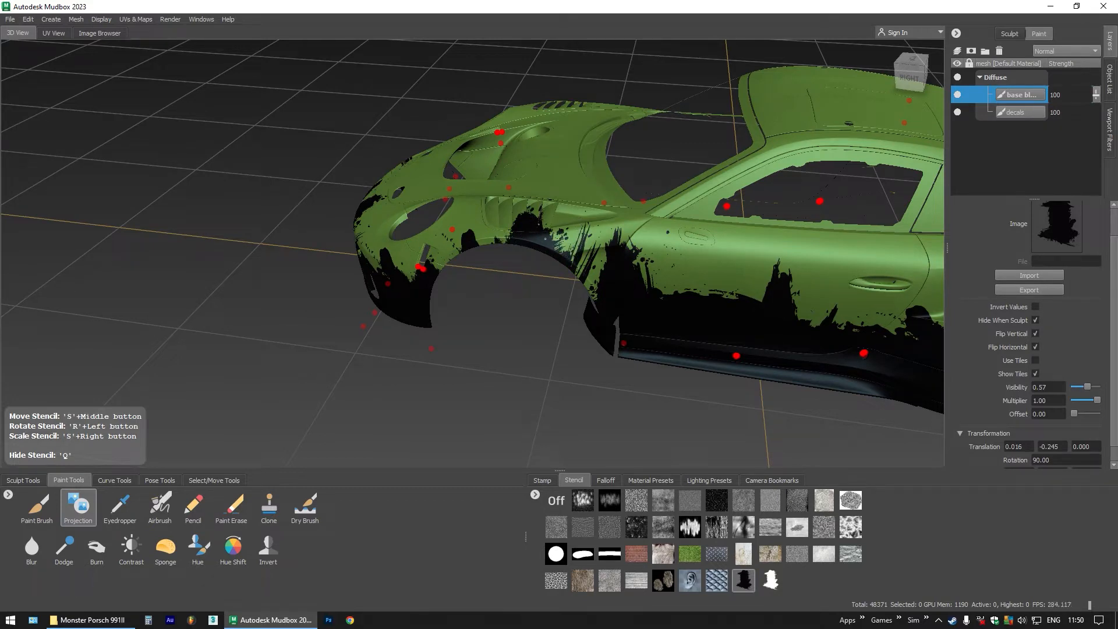
pyautogui.moveTo(530, 235)
pyautogui.mouseDown()
pyautogui.moveTo(526, 243)
pyautogui.moveTo(477, 239)
pyautogui.moveTo(521, 235)
pyautogui.moveTo(488, 240)
pyautogui.mouseUp()
pyautogui.hotkey('ctrl', 'z')
# Project splatter above the opposite front wheel arch and onto the body and sill just behind it
pyautogui.moveTo(492, 248)
pyautogui.mouseDown()
pyautogui.moveTo(495, 259)
pyautogui.moveTo(916, 275)
pyautogui.moveTo(859, 287)
pyautogui.mouseUp()
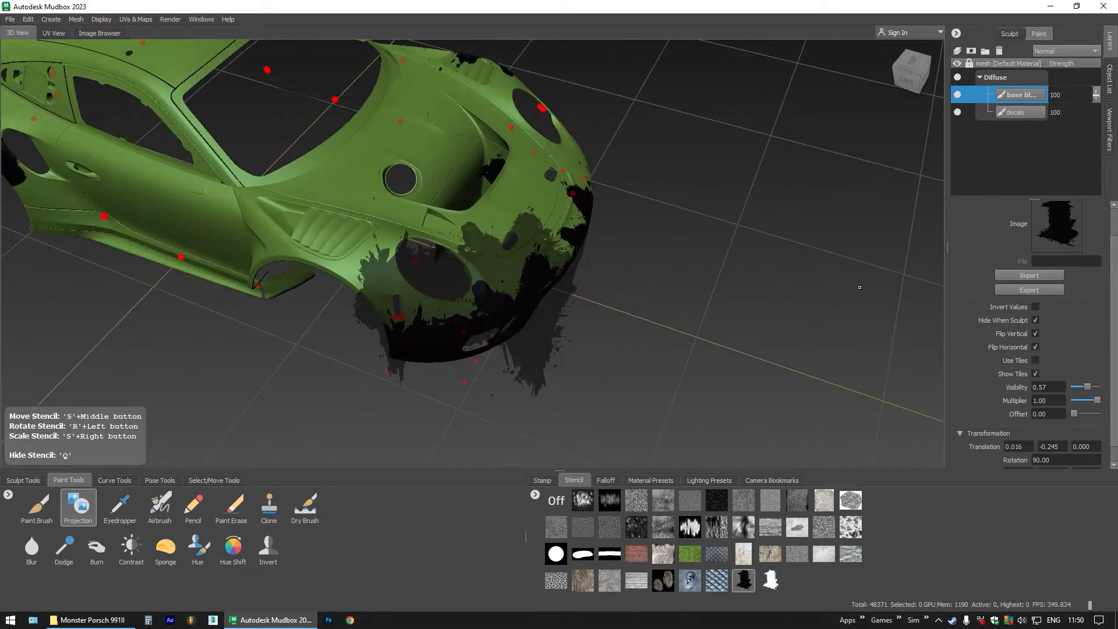
pyautogui.moveTo(689, 298); pyautogui.dragTo(765, 291)
pyautogui.moveTo(545, 227)
pyautogui.mouseDown()
pyautogui.moveTo(524, 220)
pyautogui.moveTo(507, 244)
pyautogui.moveTo(553, 245)
pyautogui.moveTo(570, 280)
pyautogui.mouseUp()
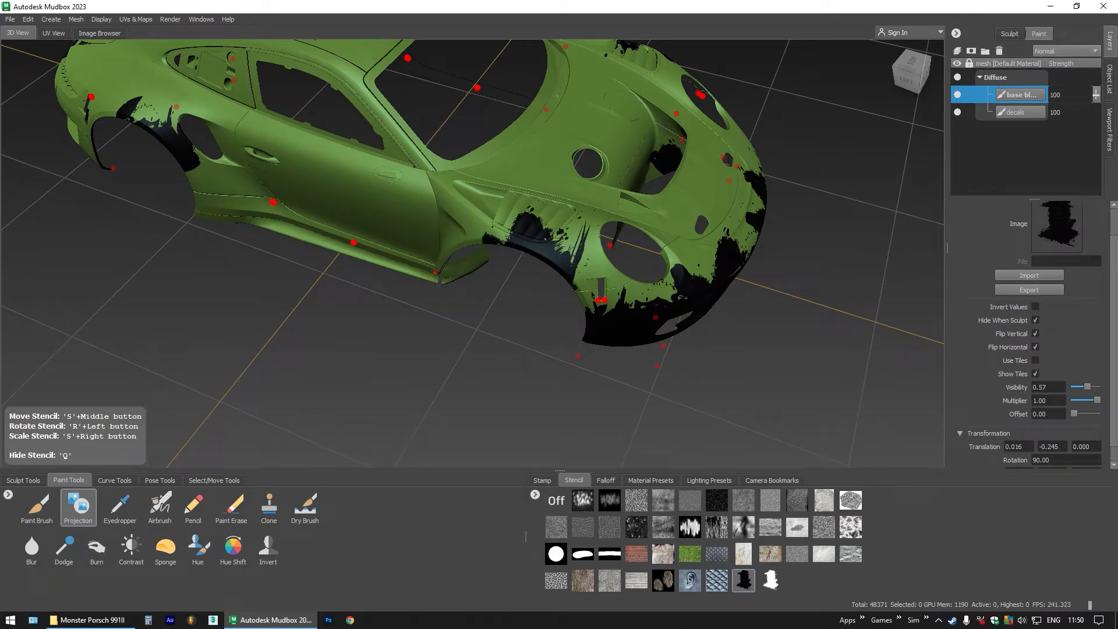
pyautogui.moveTo(483, 233)
pyautogui.mouseDown()
pyautogui.moveTo(421, 271)
pyautogui.moveTo(402, 253)
pyautogui.moveTo(403, 235)
pyautogui.moveTo(376, 253)
pyautogui.mouseUp()
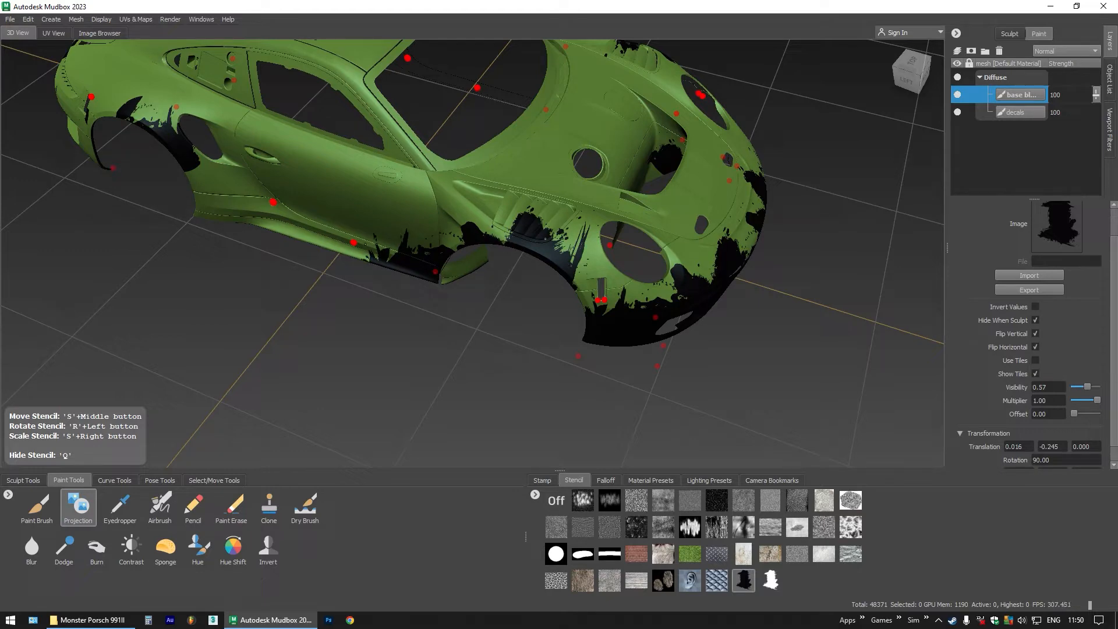
# In the Left view, shift the stencil over the door and paint the door's lower area and sill black back from the front arch
pyautogui.click(902, 86)
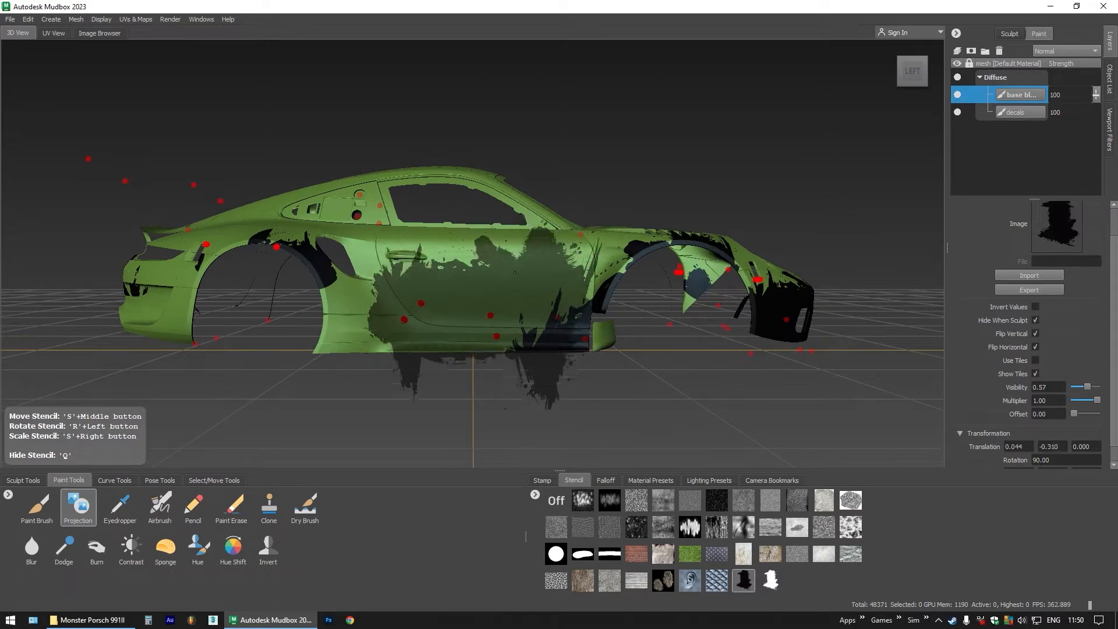
pyautogui.moveTo(515, 273); pyautogui.dragTo(542, 296)
pyautogui.moveTo(563, 251); pyautogui.dragTo(594, 284)
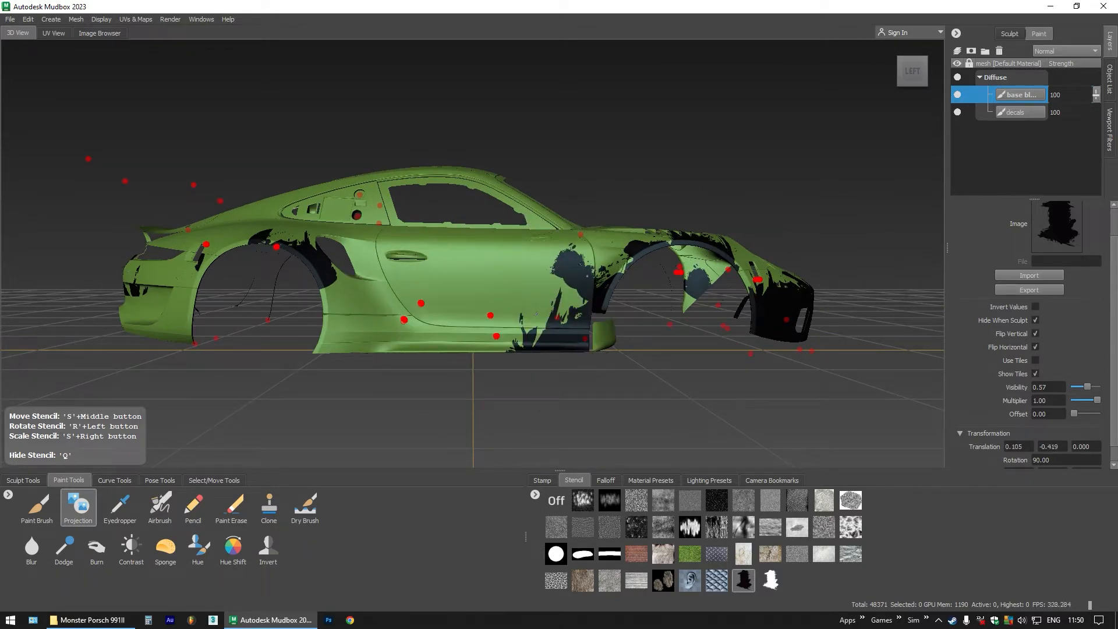
pyautogui.moveTo(530, 268)
pyautogui.mouseDown()
pyautogui.moveTo(447, 269)
pyautogui.moveTo(496, 259)
pyautogui.moveTo(490, 246)
pyautogui.moveTo(430, 277)
pyautogui.moveTo(378, 317)
pyautogui.moveTo(373, 350)
pyautogui.moveTo(398, 362)
pyautogui.moveTo(461, 289)
pyautogui.moveTo(502, 287)
pyautogui.moveTo(548, 307)
pyautogui.moveTo(536, 316)
pyautogui.moveTo(549, 322)
pyautogui.moveTo(432, 336)
pyautogui.moveTo(530, 333)
pyautogui.moveTo(449, 344)
pyautogui.moveTo(605, 336)
pyautogui.mouseUp()
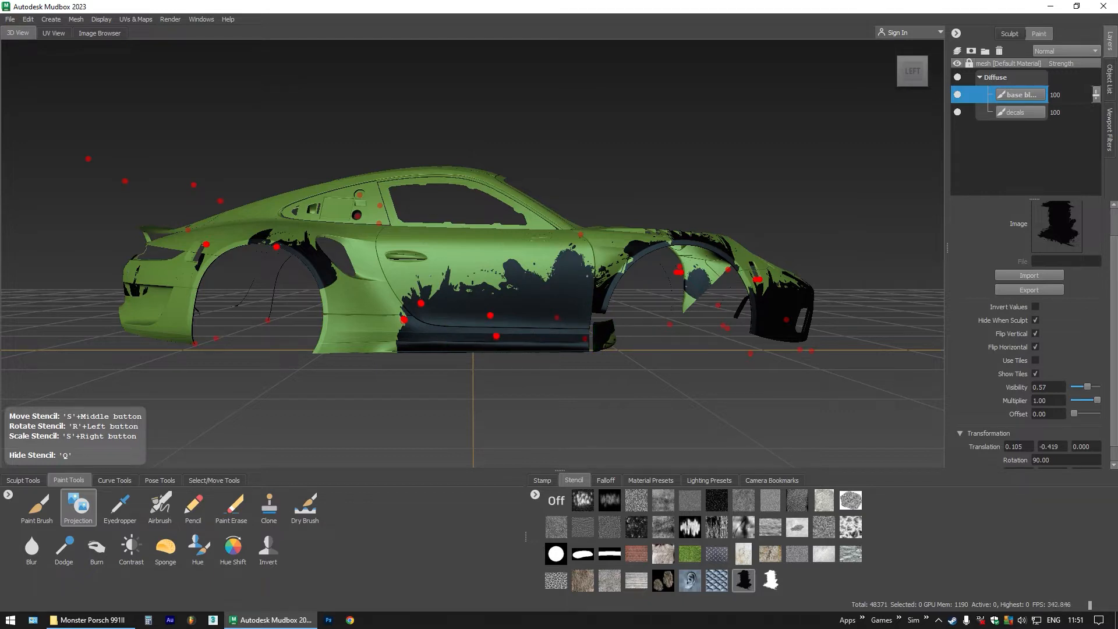
# Turn off the stencil's horizontal flip, reposition it, and paint black from the rear of the door to the rear wheel arch
pyautogui.moveTo(423, 339)
pyautogui.mouseDown()
pyautogui.moveTo(278, 353)
pyautogui.moveTo(362, 354)
pyautogui.moveTo(368, 316)
pyautogui.mouseUp()
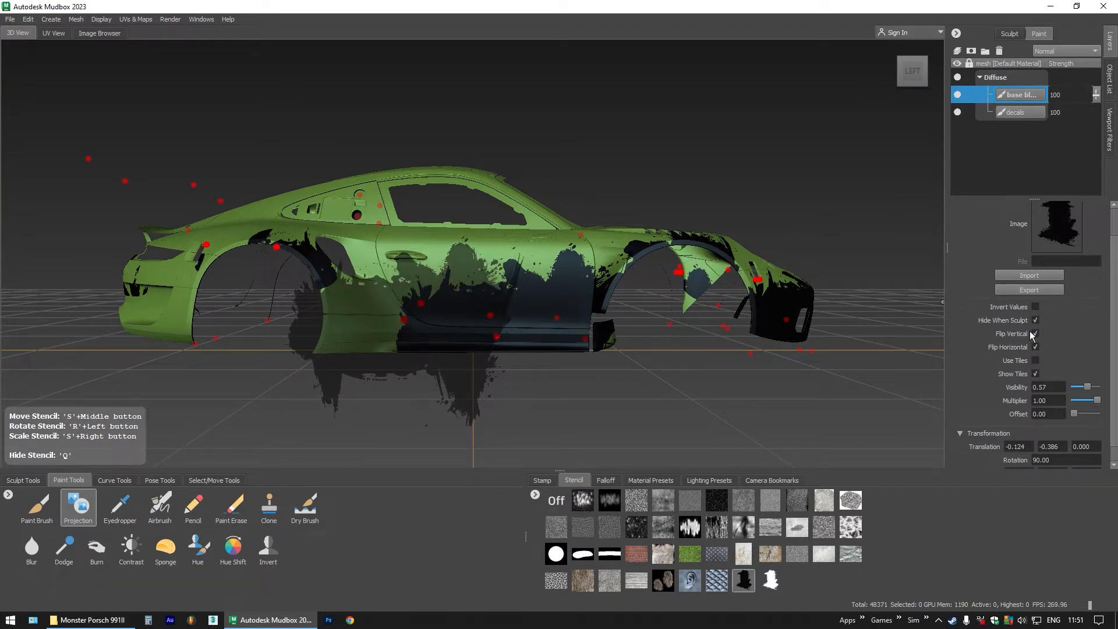
pyautogui.click(1035, 347)
pyautogui.moveTo(398, 315); pyautogui.dragTo(374, 327)
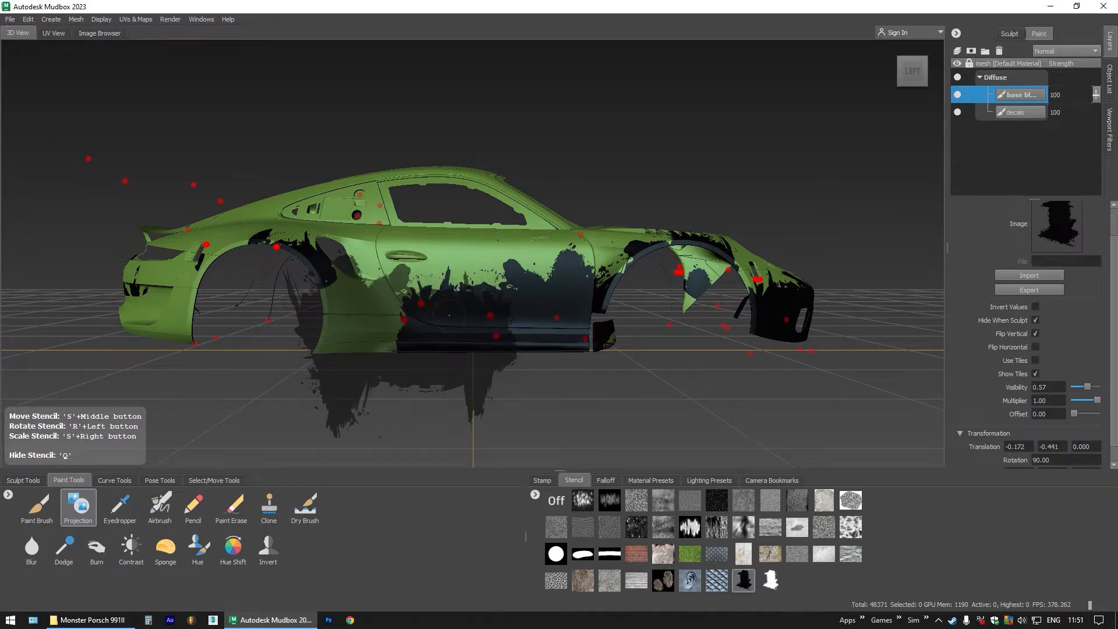
pyautogui.moveTo(449, 315)
pyautogui.mouseDown()
pyautogui.moveTo(452, 293)
pyautogui.moveTo(542, 238)
pyautogui.mouseUp()
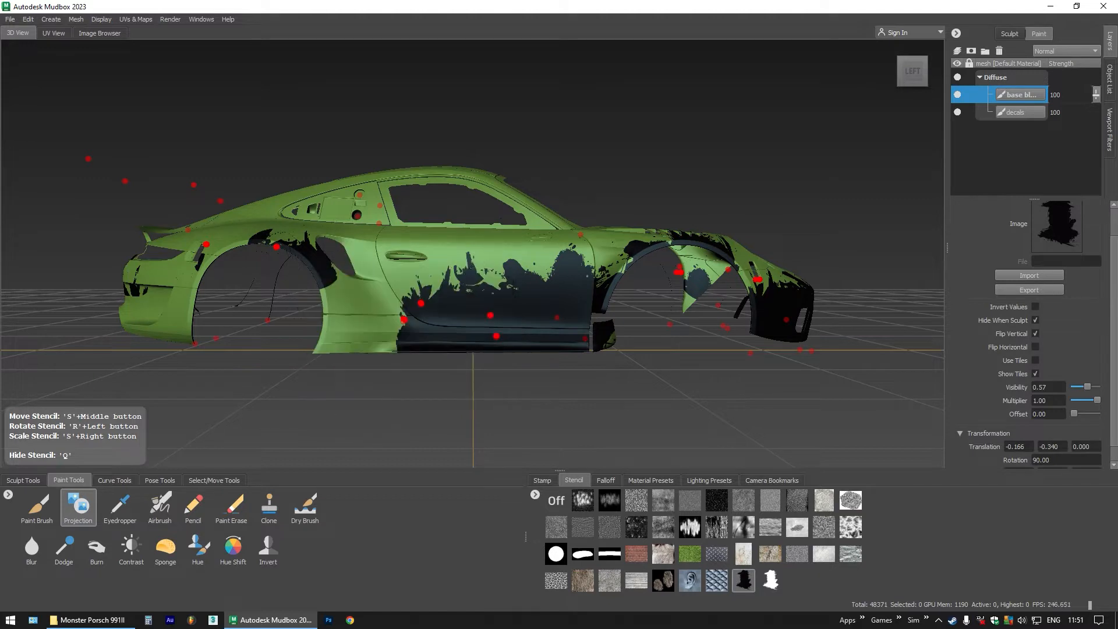
pyautogui.moveTo(460, 269); pyautogui.dragTo(495, 281)
pyautogui.moveTo(496, 239)
pyautogui.mouseDown()
pyautogui.moveTo(414, 284)
pyautogui.moveTo(357, 250)
pyautogui.moveTo(393, 242)
pyautogui.moveTo(350, 274)
pyautogui.moveTo(362, 332)
pyautogui.moveTo(348, 357)
pyautogui.mouseUp()
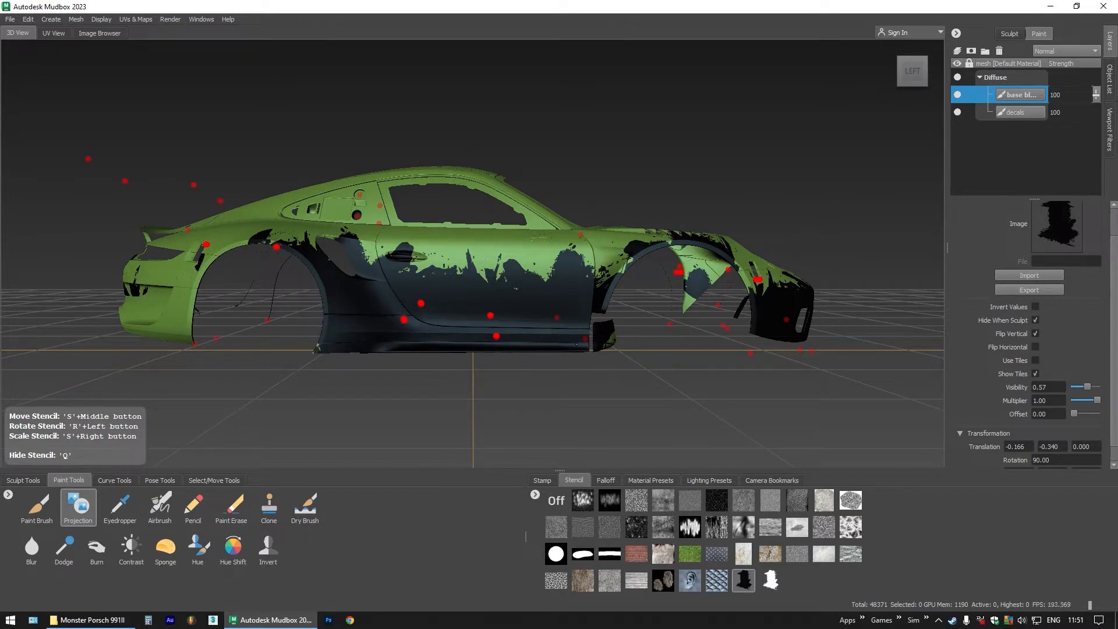
# Move the stencil over the rear bumper and paint its unpainted side black around the corner
pyautogui.press('q')
pyautogui.moveTo(460, 326)
pyautogui.mouseDown()
pyautogui.moveTo(495, 327)
pyautogui.moveTo(445, 327)
pyautogui.moveTo(501, 291)
pyautogui.moveTo(381, 262)
pyautogui.moveTo(338, 286)
pyautogui.moveTo(411, 329)
pyautogui.moveTo(485, 291)
pyautogui.mouseUp()
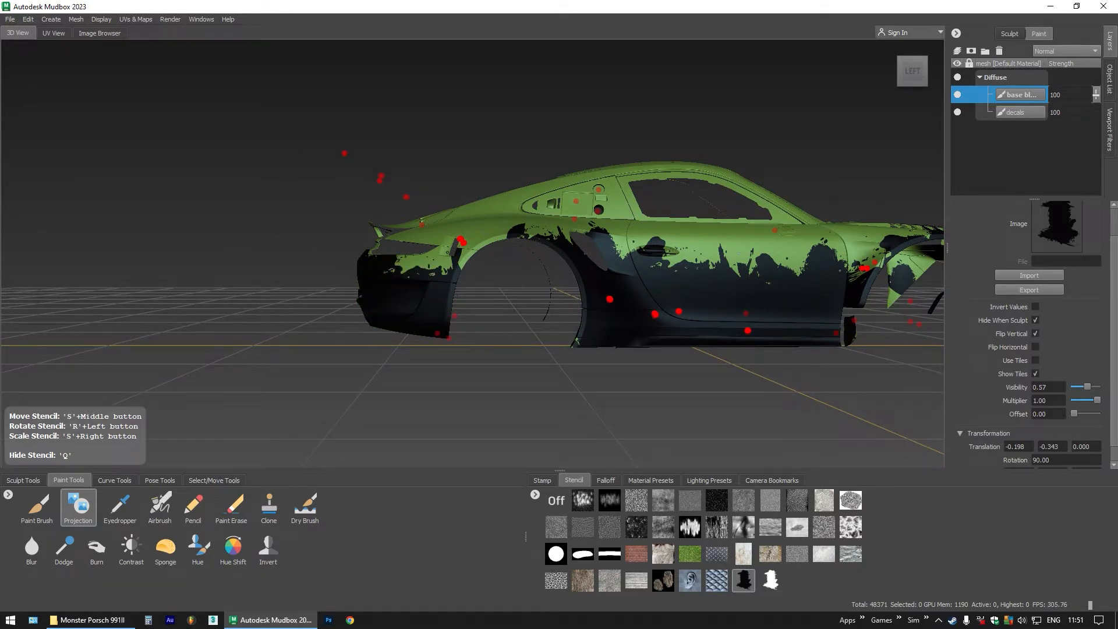
pyautogui.moveTo(448, 252)
pyautogui.mouseDown()
pyautogui.moveTo(446, 308)
pyautogui.moveTo(460, 331)
pyautogui.moveTo(495, 346)
pyautogui.moveTo(588, 328)
pyautogui.moveTo(650, 307)
pyautogui.moveTo(615, 215)
pyautogui.mouseUp()
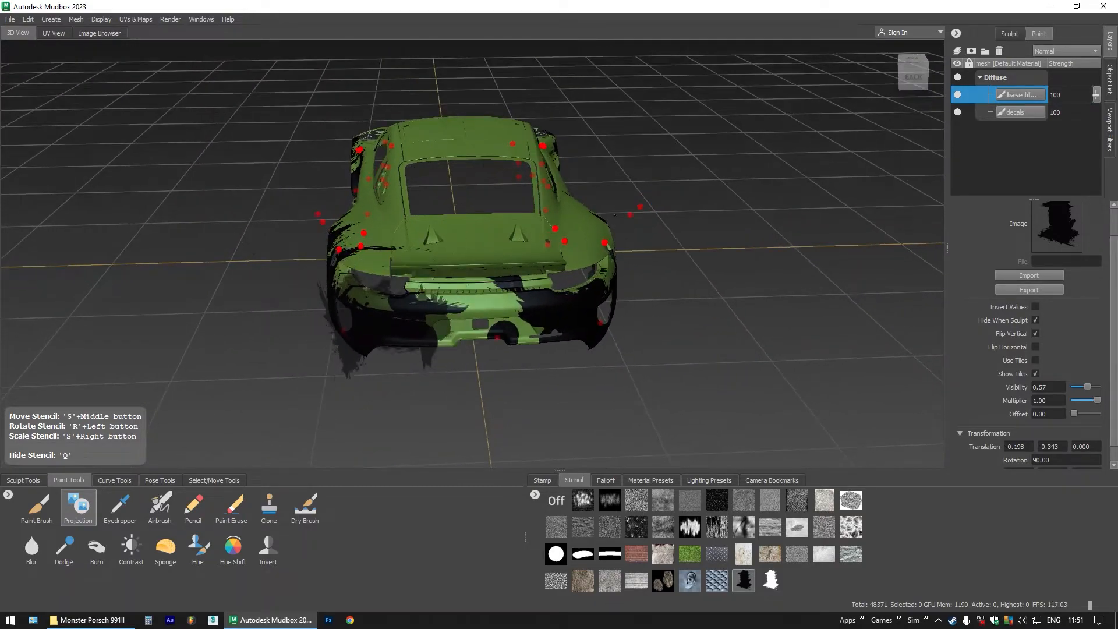
# Place the stencil over the rear wing and project black splatter onto the wing, engine lid and centre of the tail
pyautogui.moveTo(398, 319)
pyautogui.mouseDown()
pyautogui.moveTo(464, 301)
pyautogui.moveTo(468, 283)
pyautogui.moveTo(451, 271)
pyautogui.moveTo(442, 302)
pyautogui.moveTo(505, 299)
pyautogui.moveTo(498, 269)
pyautogui.mouseUp()
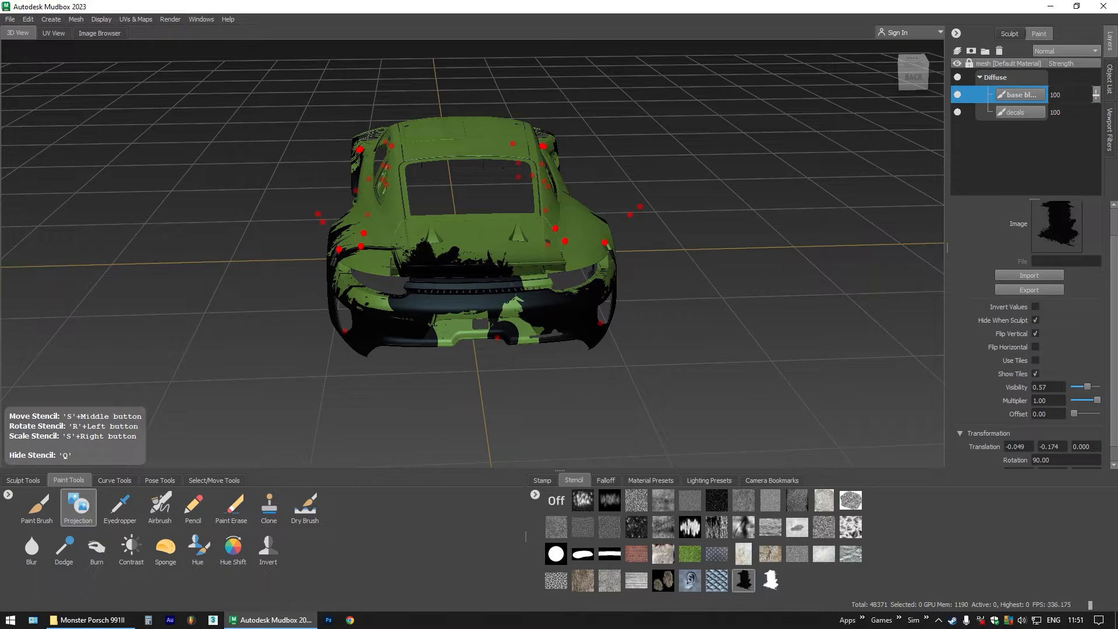
pyautogui.moveTo(425, 293); pyautogui.dragTo(495, 295)
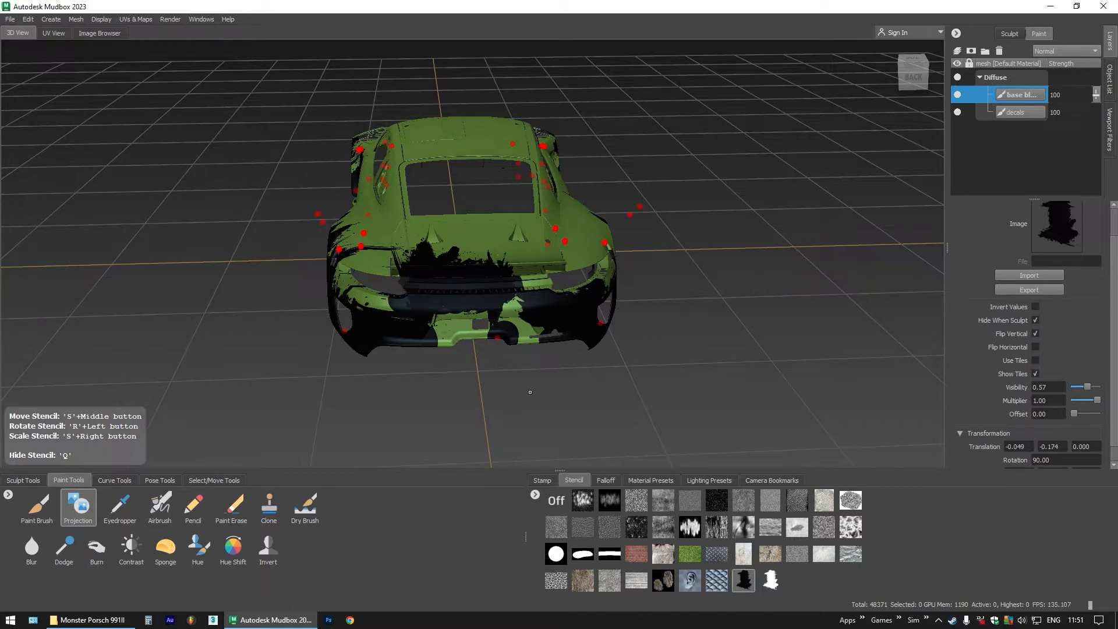
pyautogui.moveTo(439, 353); pyautogui.dragTo(556, 375)
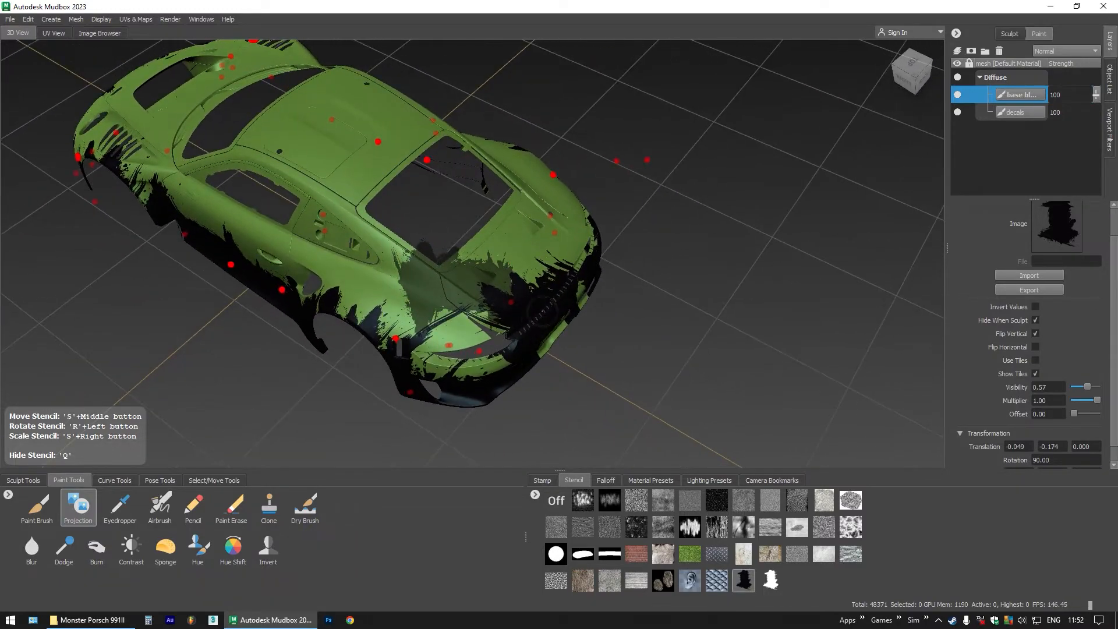
# Shift the stencil onto the roof and paint a black splatter patch over its rear half and the adjoining side pillar
pyautogui.moveTo(524, 302); pyautogui.dragTo(385, 224)
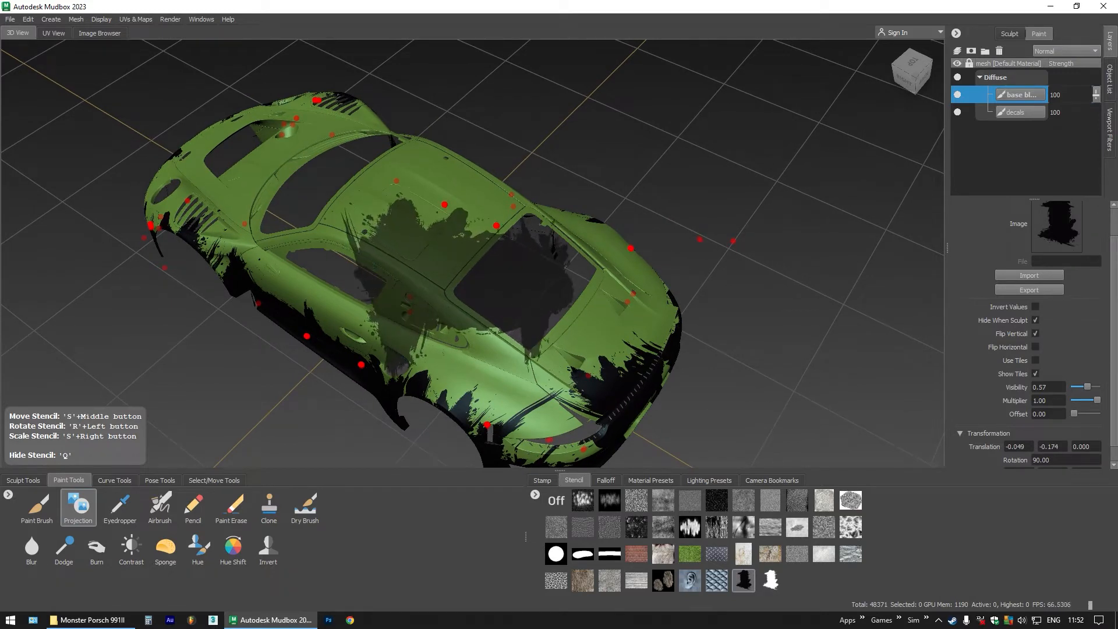
pyautogui.moveTo(559, 382); pyautogui.dragTo(554, 343)
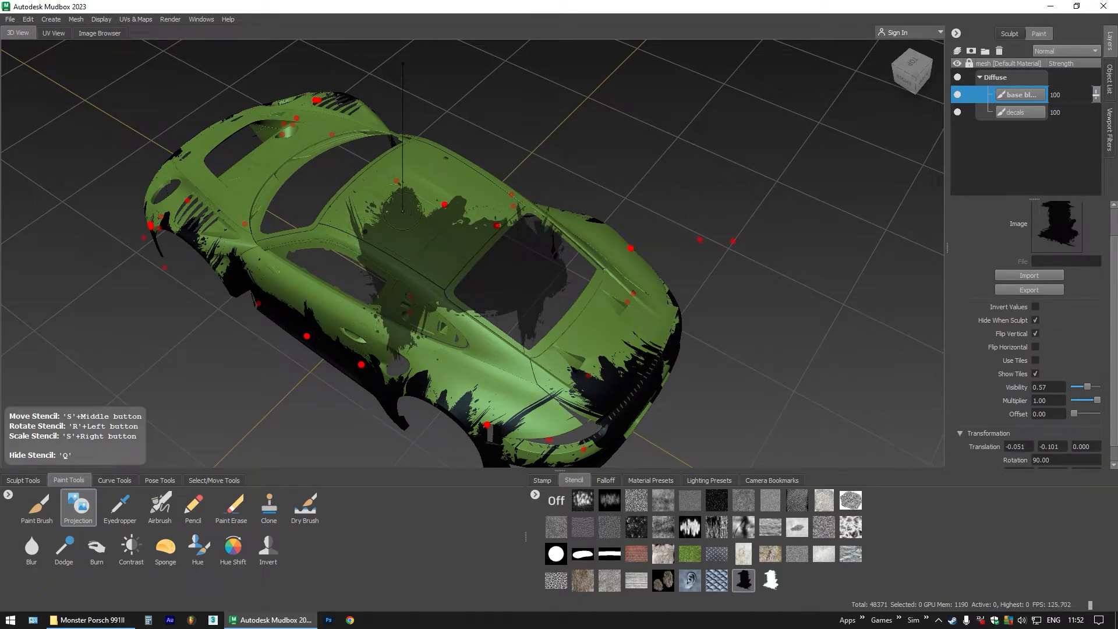
pyautogui.moveTo(402, 211)
pyautogui.mouseDown()
pyautogui.moveTo(428, 211)
pyautogui.moveTo(390, 207)
pyautogui.moveTo(393, 255)
pyautogui.moveTo(416, 274)
pyautogui.moveTo(405, 332)
pyautogui.moveTo(454, 307)
pyautogui.mouseUp()
pyautogui.moveTo(442, 346); pyautogui.dragTo(486, 332)
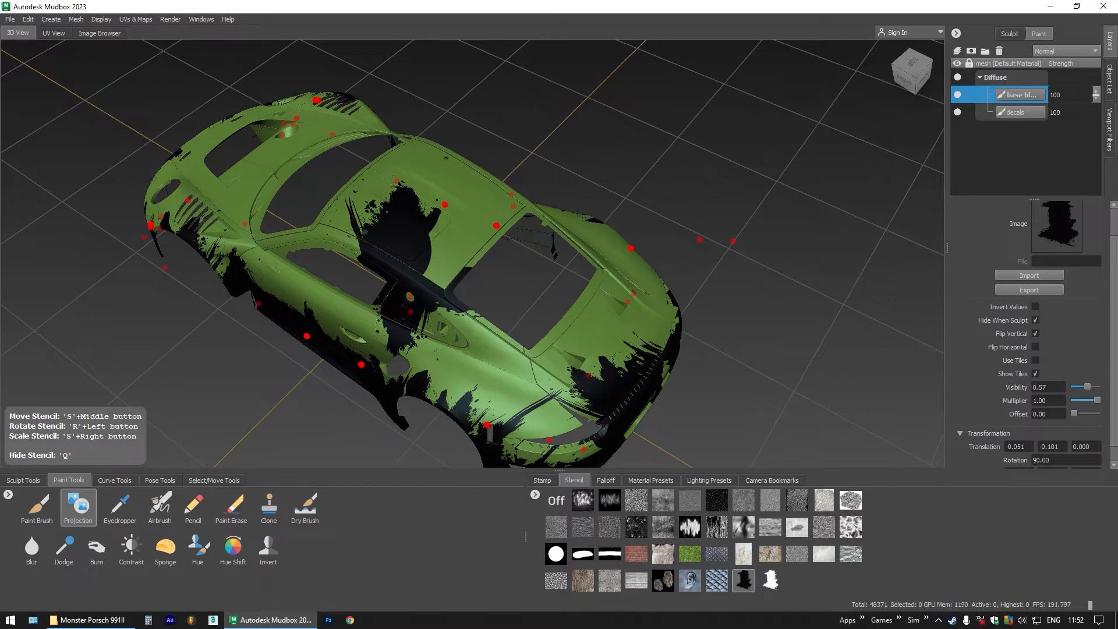
pyautogui.moveTo(461, 274)
pyautogui.mouseDown()
pyautogui.moveTo(466, 233)
pyautogui.moveTo(513, 210)
pyautogui.moveTo(557, 230)
pyautogui.mouseUp()
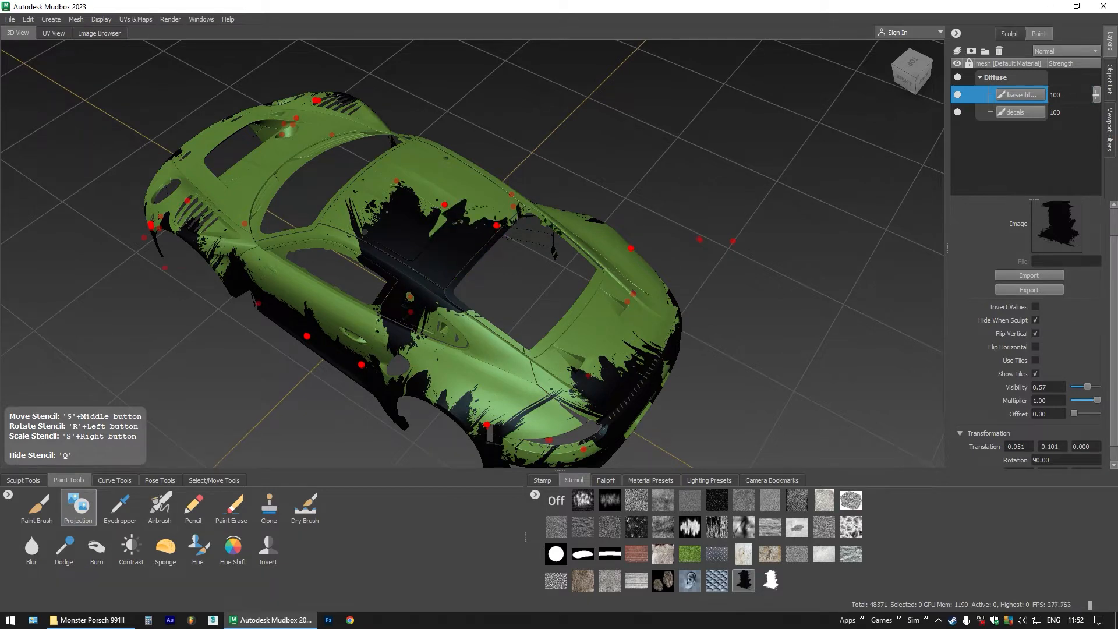
pyautogui.moveTo(460, 201); pyautogui.dragTo(435, 228)
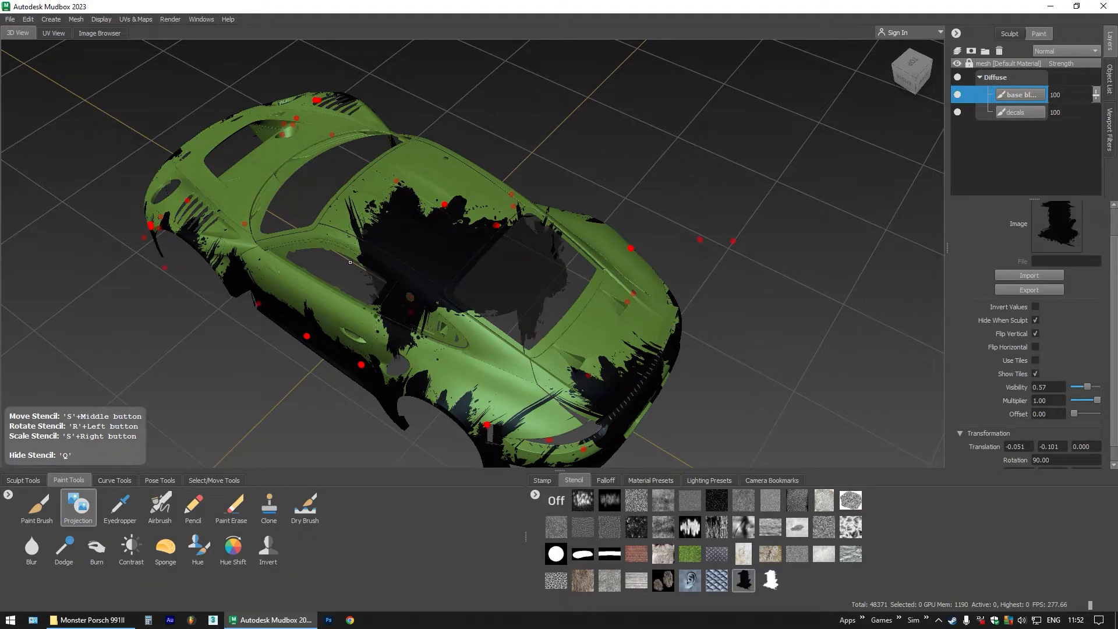
# Project splatter onto the roof's front corner and windscreen pillar on the opposite side
pyautogui.moveTo(455, 244)
pyautogui.mouseDown()
pyautogui.moveTo(629, 242)
pyautogui.moveTo(831, 259)
pyautogui.moveTo(778, 251)
pyautogui.mouseUp()
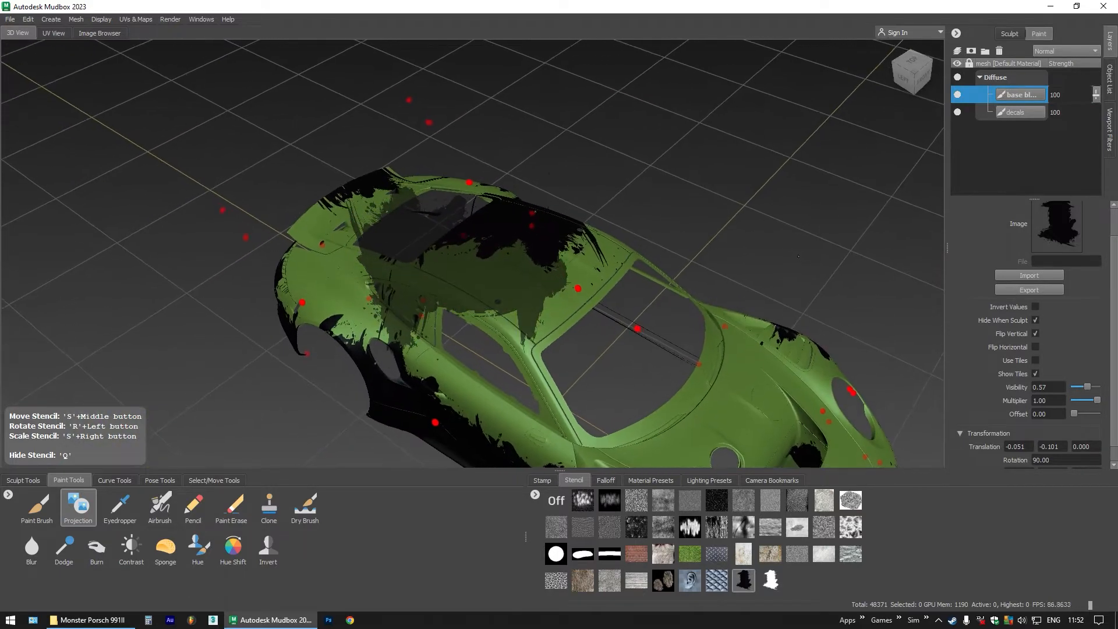
pyautogui.moveTo(710, 338); pyautogui.dragTo(574, 196)
pyautogui.moveTo(507, 272)
pyautogui.mouseDown()
pyautogui.moveTo(509, 257)
pyautogui.moveTo(425, 240)
pyautogui.moveTo(444, 266)
pyautogui.moveTo(479, 252)
pyautogui.mouseUp()
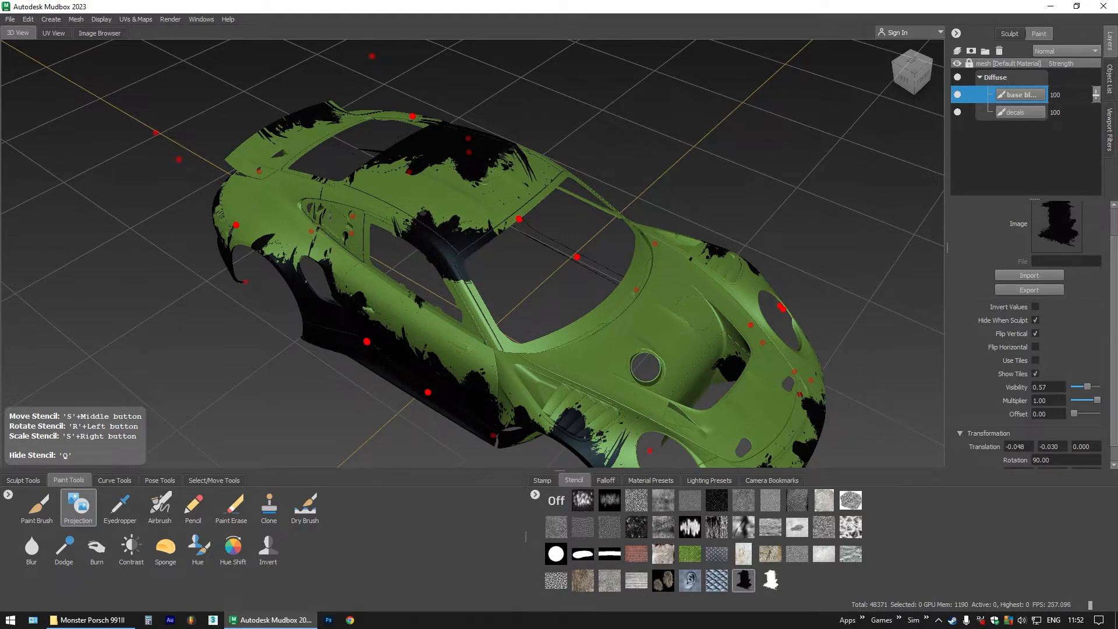
# Reposition the stencil beside the rear window and project splatter onto the rear pillar and the bodywork below the glass
pyautogui.moveTo(456, 272)
pyautogui.mouseDown()
pyautogui.moveTo(507, 282)
pyautogui.moveTo(446, 290)
pyautogui.moveTo(486, 303)
pyautogui.moveTo(614, 297)
pyautogui.mouseUp()
pyautogui.moveTo(533, 249)
pyautogui.mouseDown()
pyautogui.moveTo(511, 341)
pyautogui.moveTo(447, 350)
pyautogui.moveTo(424, 333)
pyautogui.moveTo(502, 363)
pyautogui.mouseUp()
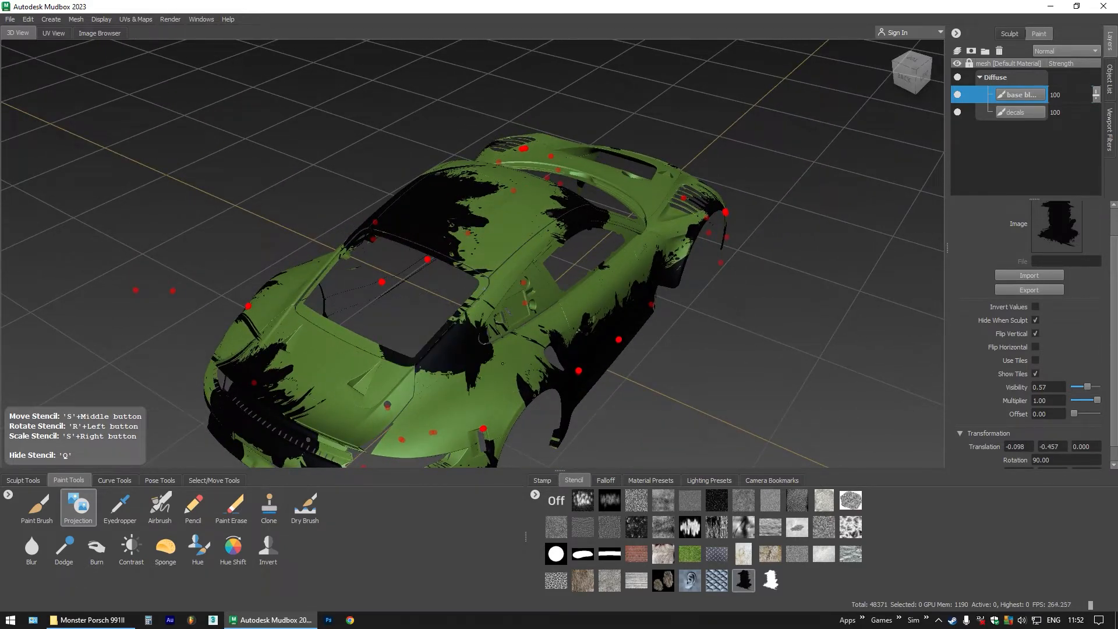
pyautogui.moveTo(453, 309); pyautogui.dragTo(367, 335)
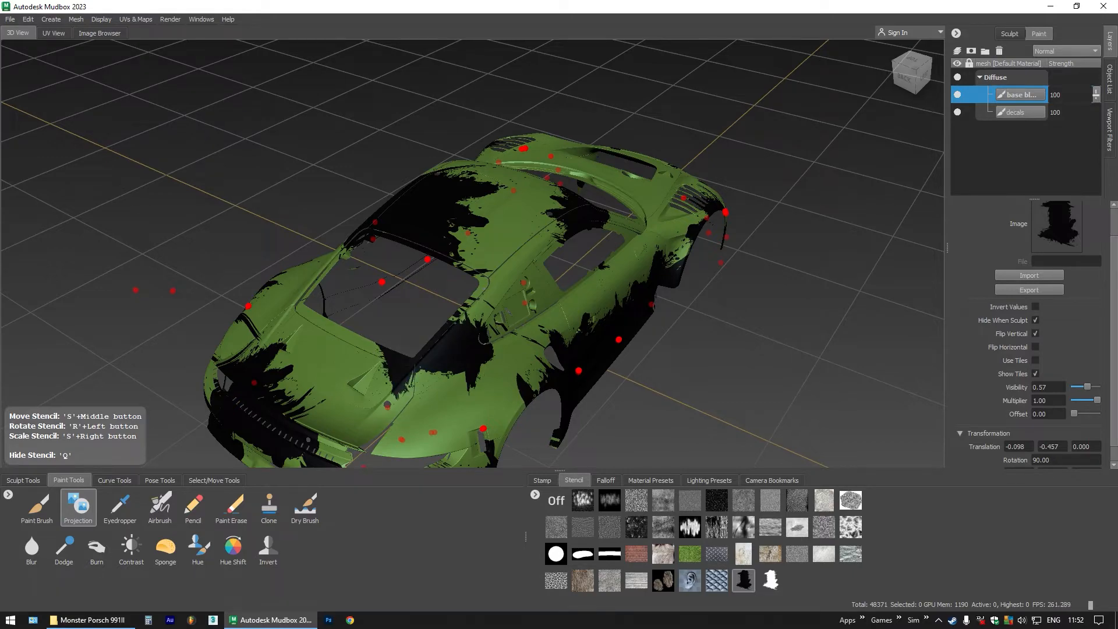
# Line the stencil up over the bonnet, set its rotation to -10 and turn off the vertical flip
pyautogui.moveTo(751, 146); pyautogui.dragTo(508, 120)
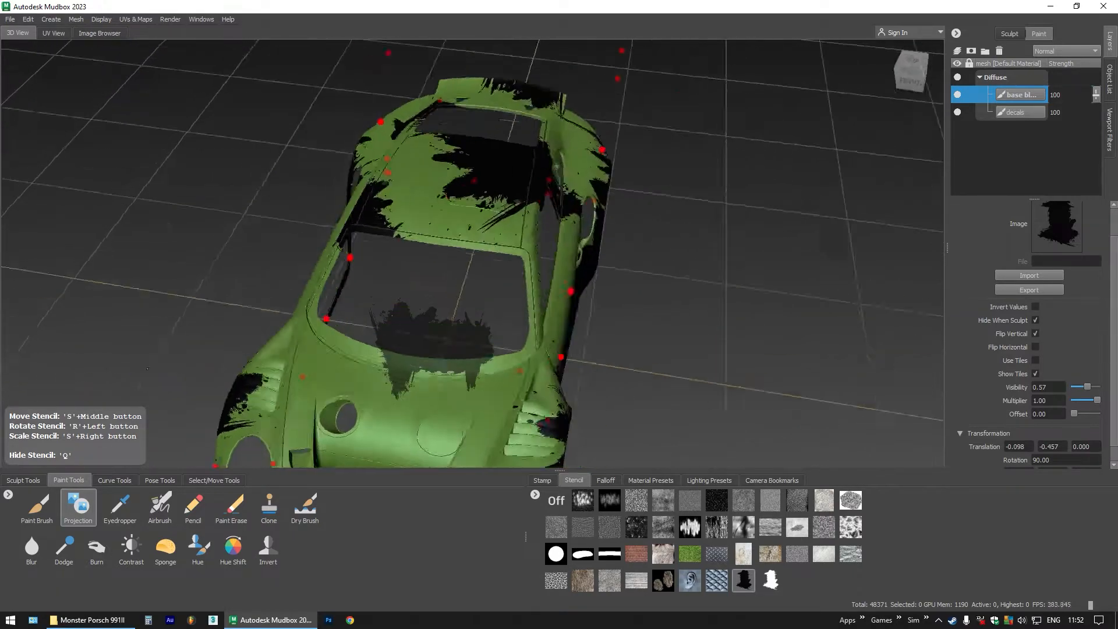
pyautogui.moveTo(280, 309); pyautogui.dragTo(215, 338)
pyautogui.moveTo(285, 344); pyautogui.dragTo(350, 297)
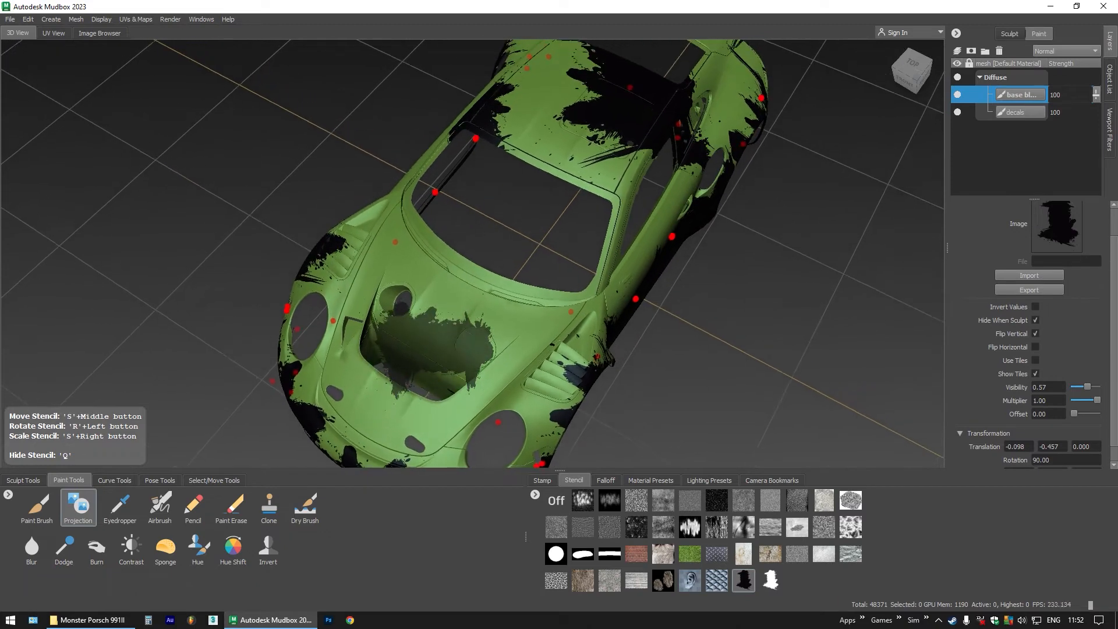
pyautogui.moveTo(676, 372); pyautogui.dragTo(677, 373)
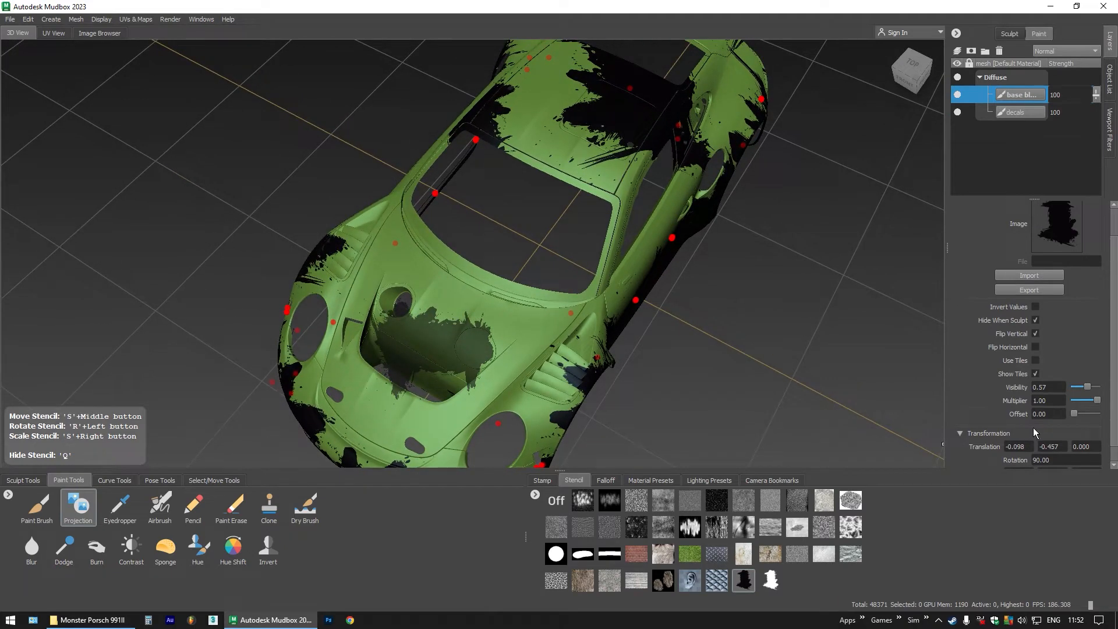
pyautogui.scroll(-1, 1035, 432)
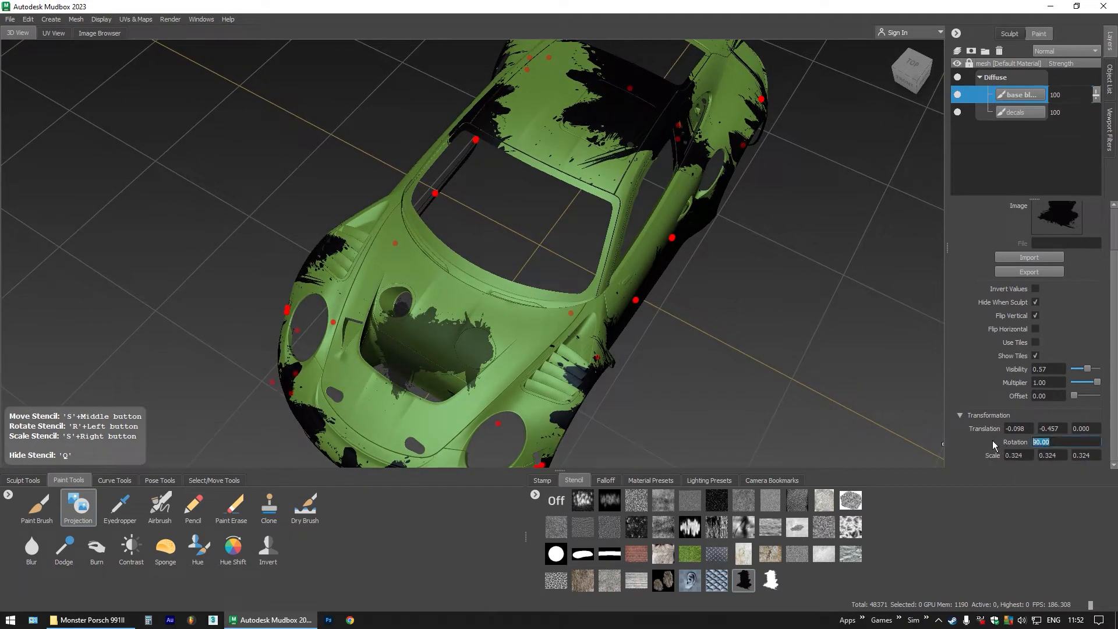
pyautogui.press('Return')
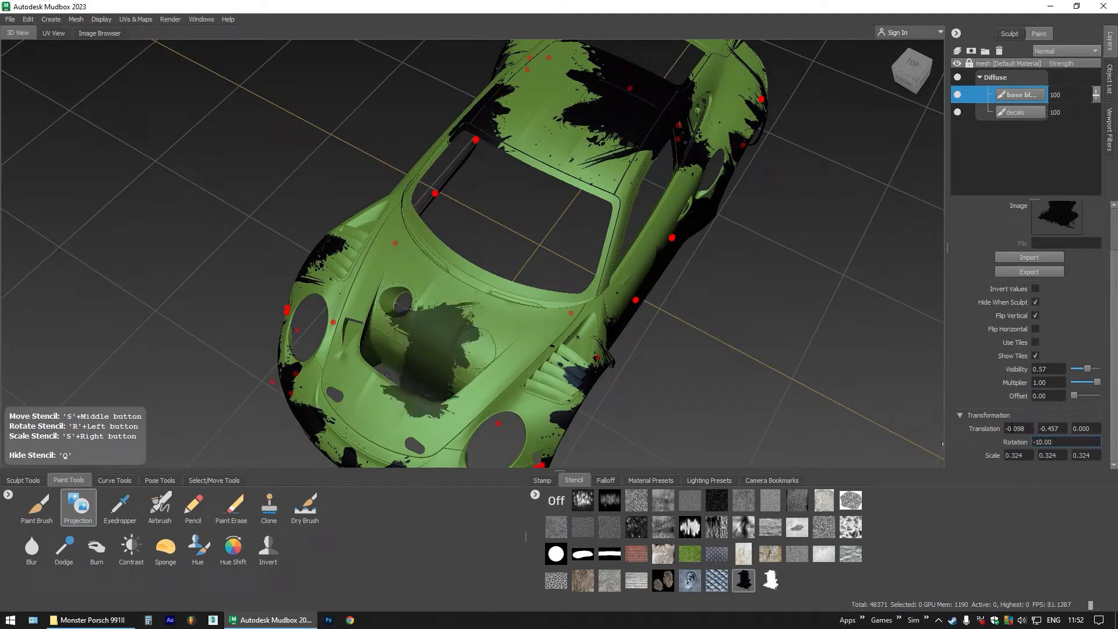
pyautogui.click(1036, 315)
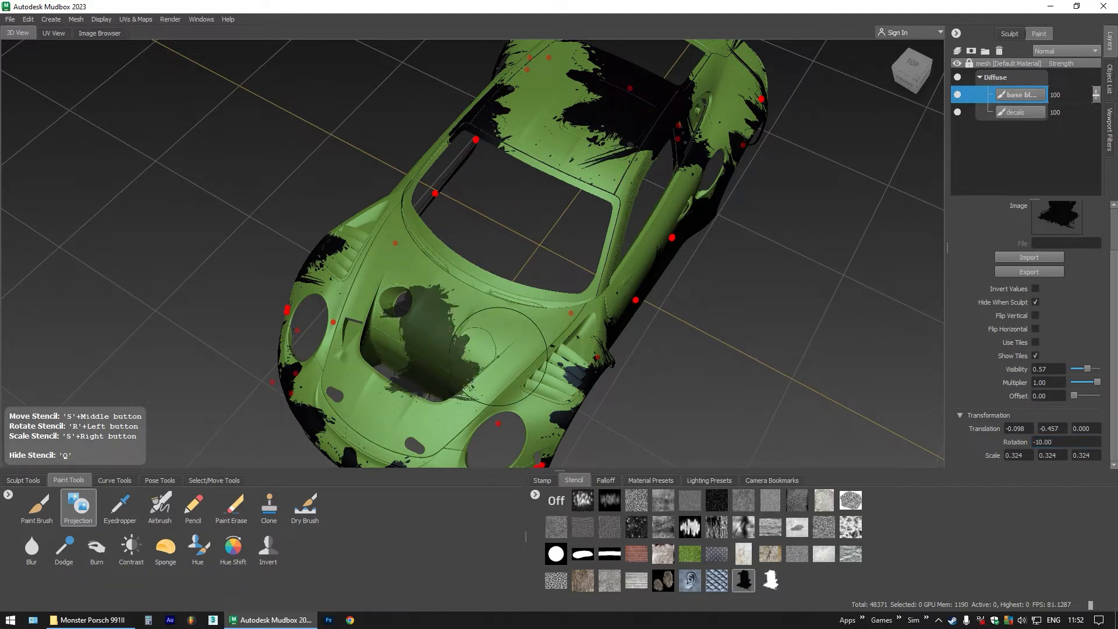
# Enlarge the splatter stencil to a scale of about 0.59 over the bonnet, project black splatter across it, and hide the stencil
pyautogui.scroll(-1, 473, 352)
pyautogui.moveTo(469, 351); pyautogui.dragTo(494, 459)
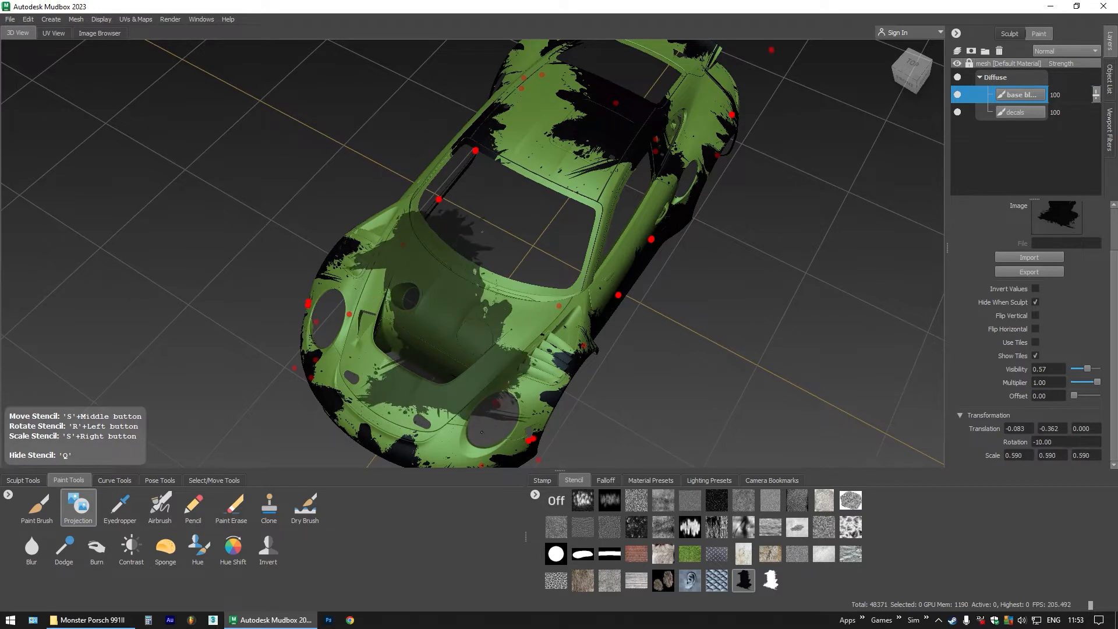
pyautogui.moveTo(463, 381)
pyautogui.mouseDown()
pyautogui.moveTo(482, 377)
pyautogui.moveTo(474, 354)
pyautogui.moveTo(468, 361)
pyautogui.mouseUp()
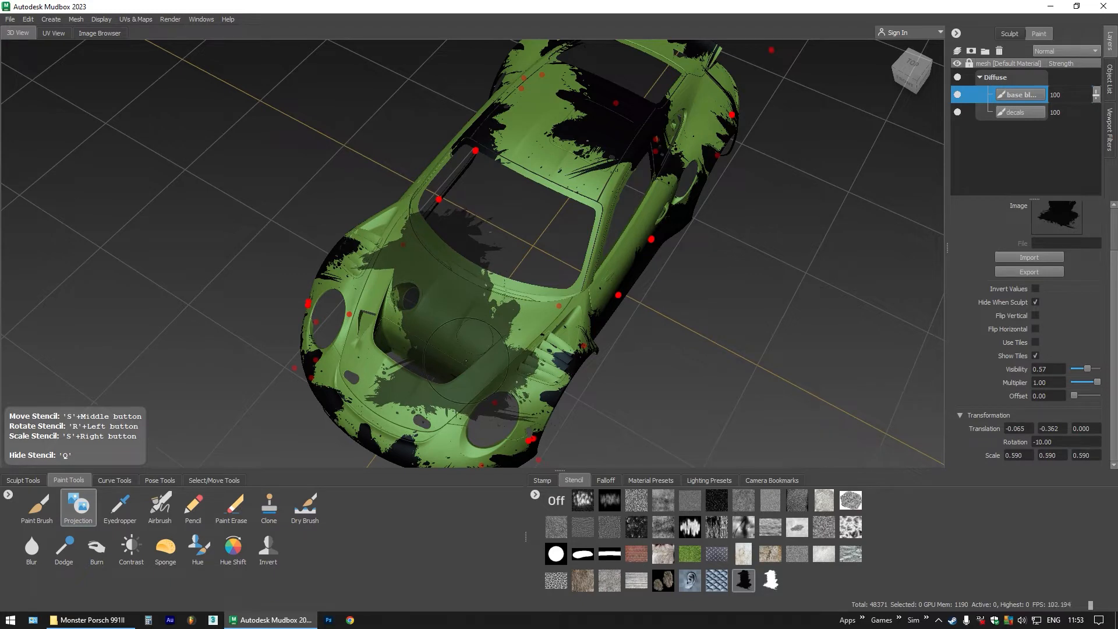
pyautogui.moveTo(434, 262)
pyautogui.mouseDown()
pyautogui.moveTo(423, 245)
pyautogui.moveTo(393, 250)
pyautogui.moveTo(411, 350)
pyautogui.moveTo(460, 393)
pyautogui.moveTo(518, 367)
pyautogui.moveTo(512, 321)
pyautogui.moveTo(466, 318)
pyautogui.mouseUp()
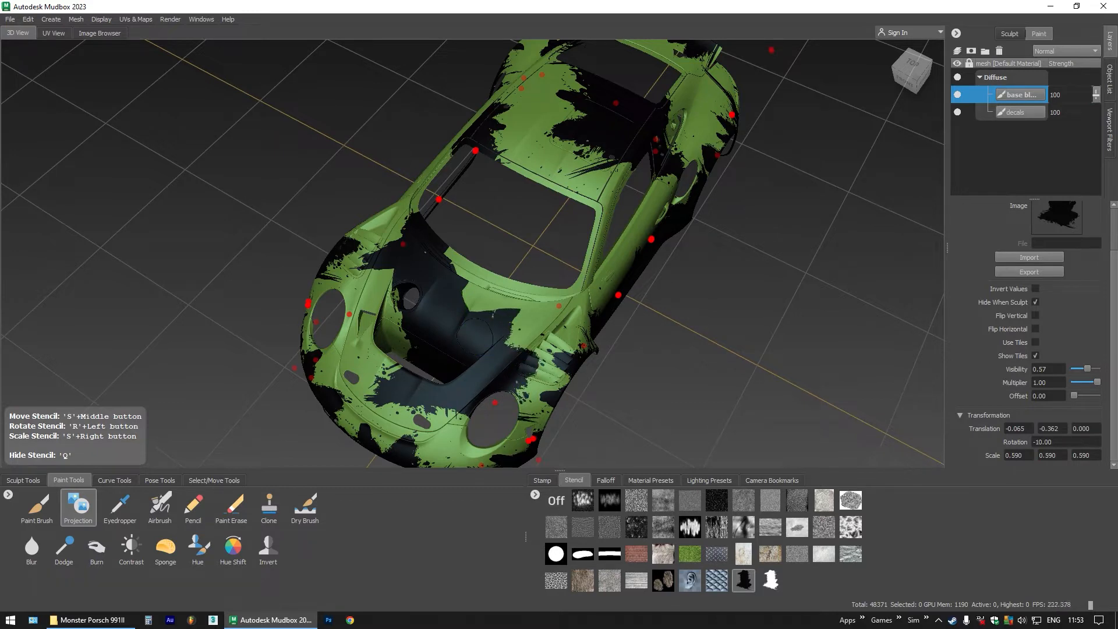
pyautogui.moveTo(472, 294)
pyautogui.mouseDown()
pyautogui.moveTo(466, 266)
pyautogui.moveTo(512, 304)
pyautogui.moveTo(454, 257)
pyautogui.mouseUp()
pyautogui.press('q')
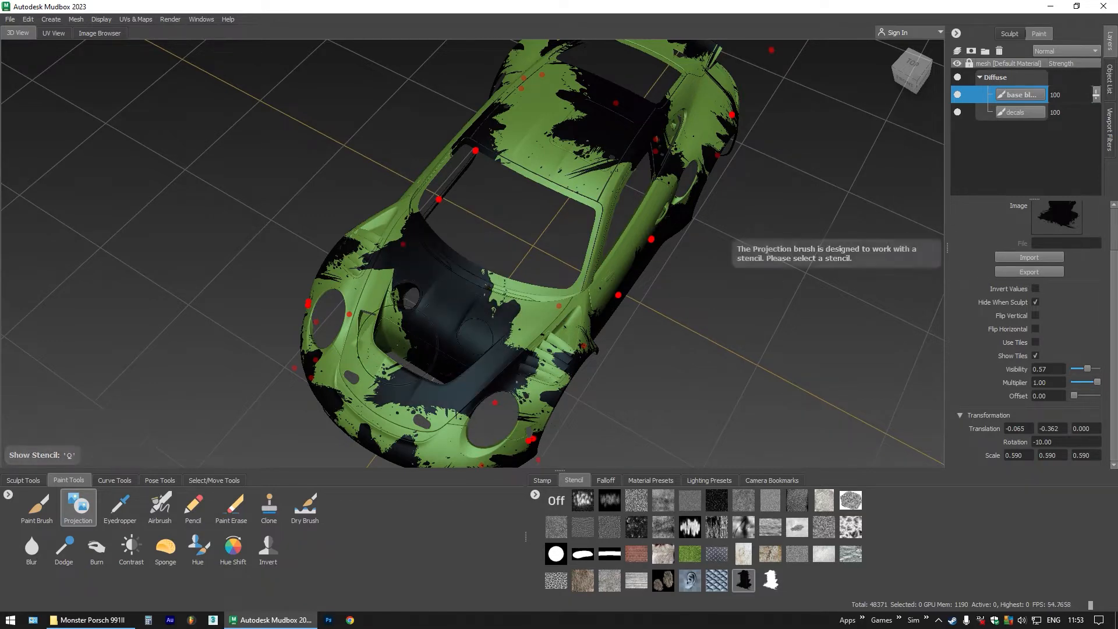
pyautogui.moveTo(470, 349); pyautogui.dragTo(591, 305)
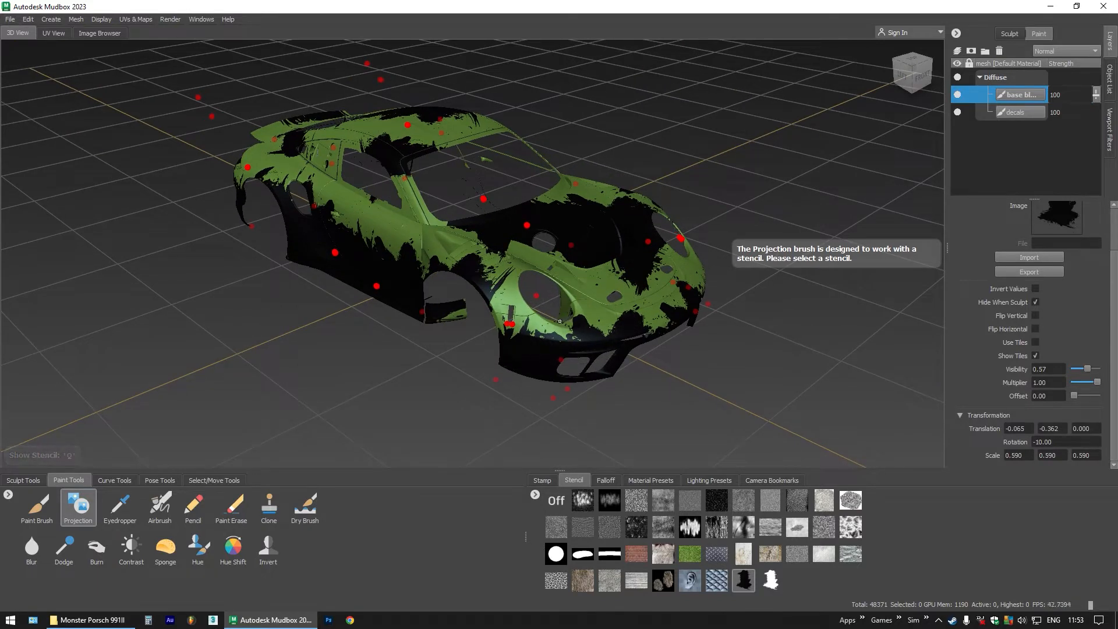
# Save the scene as monster.porsche.mud in the Mudbox folder inside the Monster Porsch 991II project folder
pyautogui.click(10, 20)
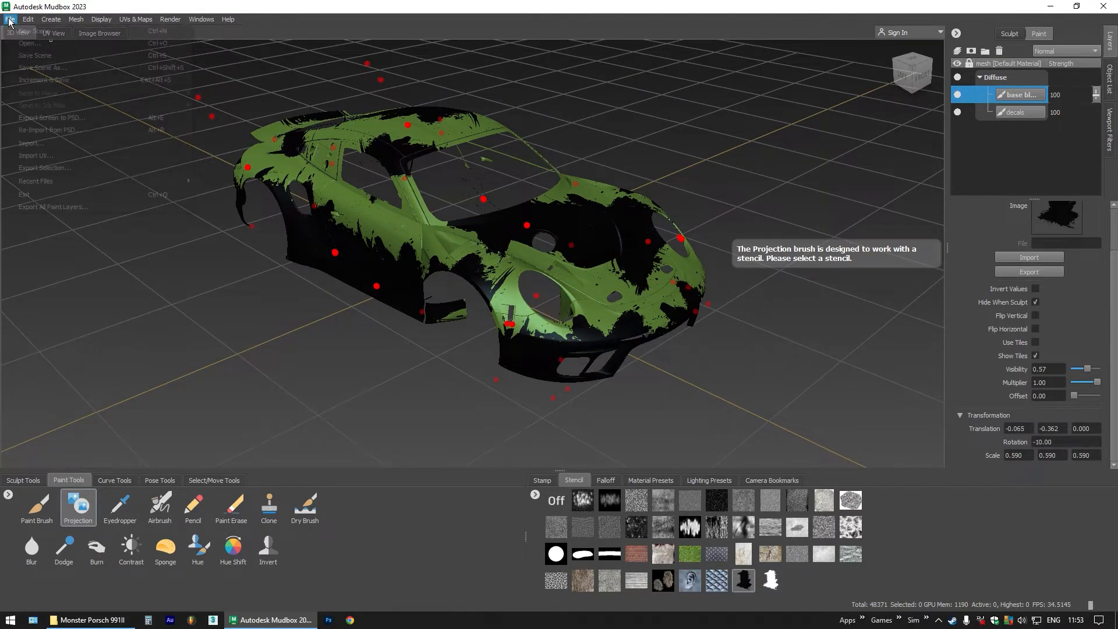
pyautogui.click(37, 61)
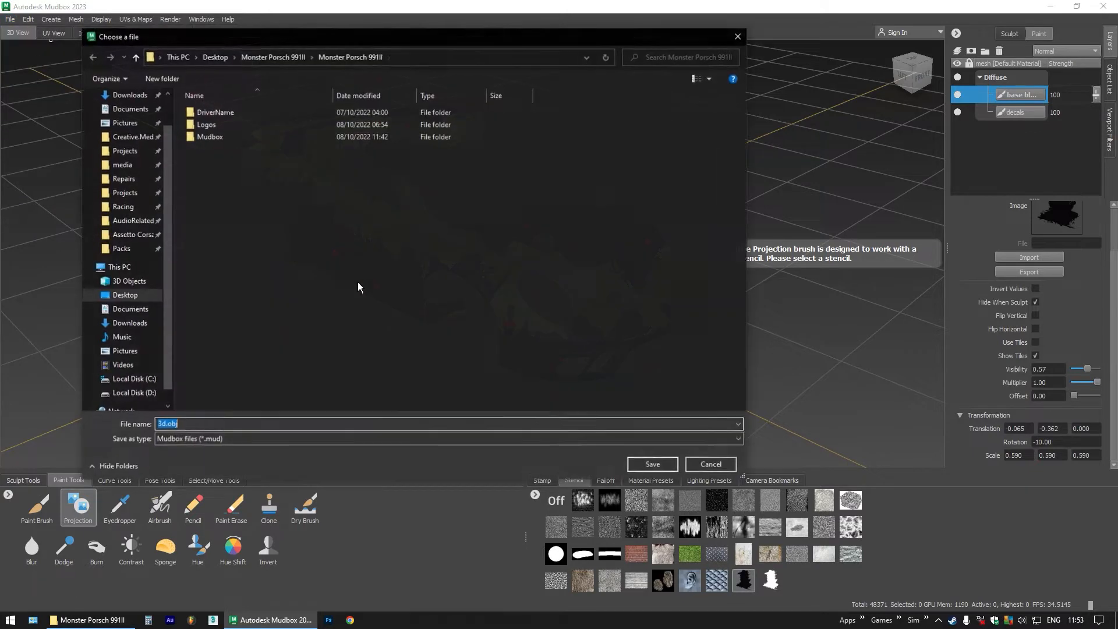
pyautogui.click(290, 57)
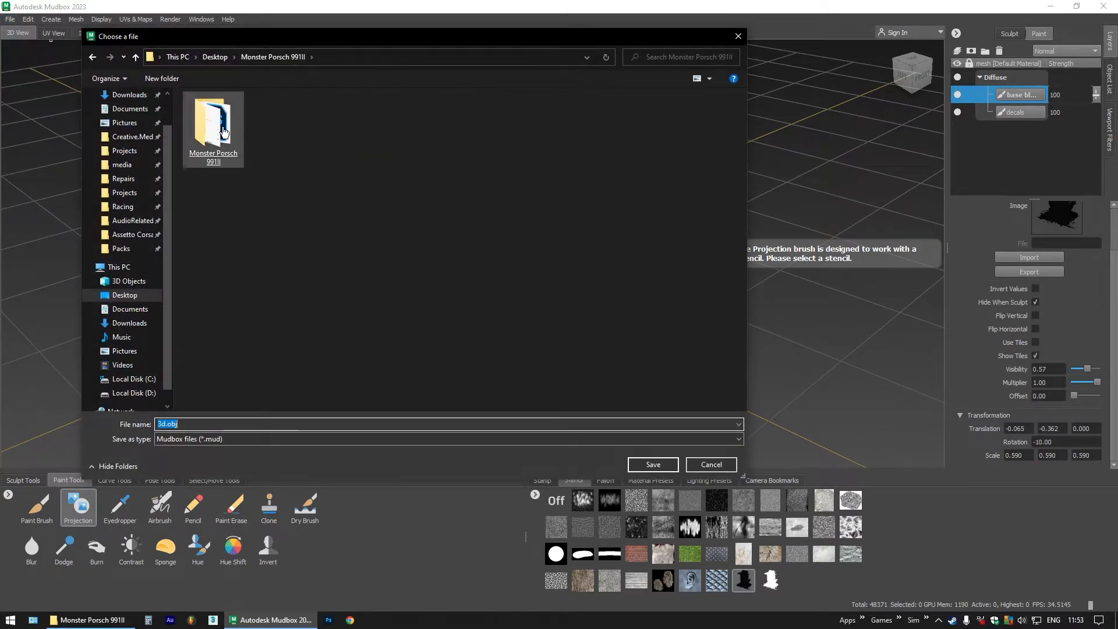
pyautogui.doubleClick(222, 133)
pyautogui.doubleClick(226, 139)
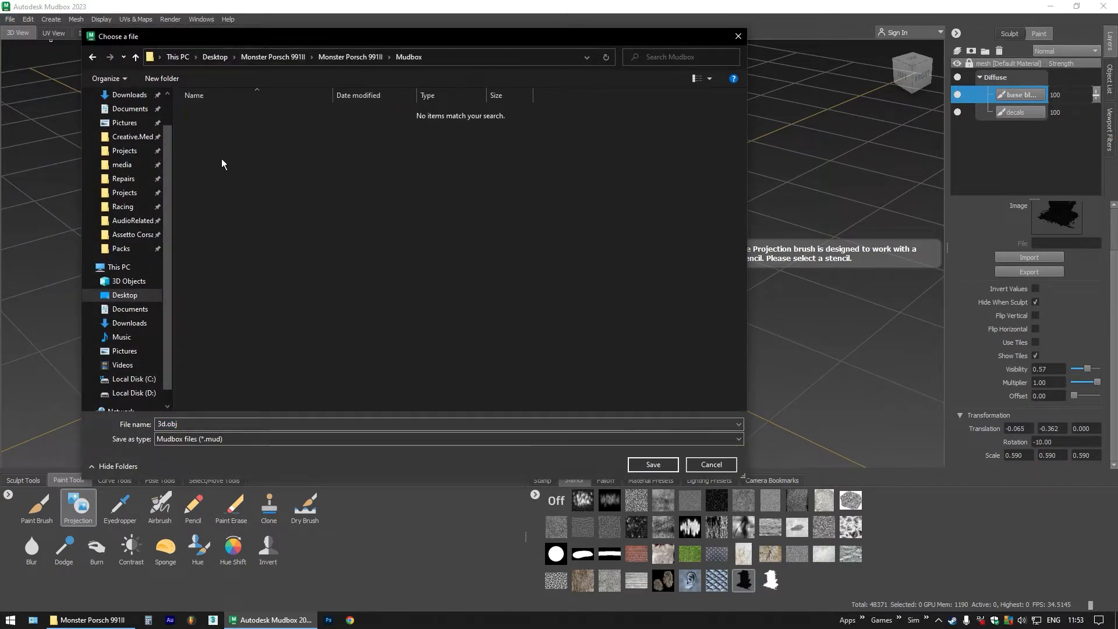
pyautogui.click(188, 424)
pyautogui.click(175, 425)
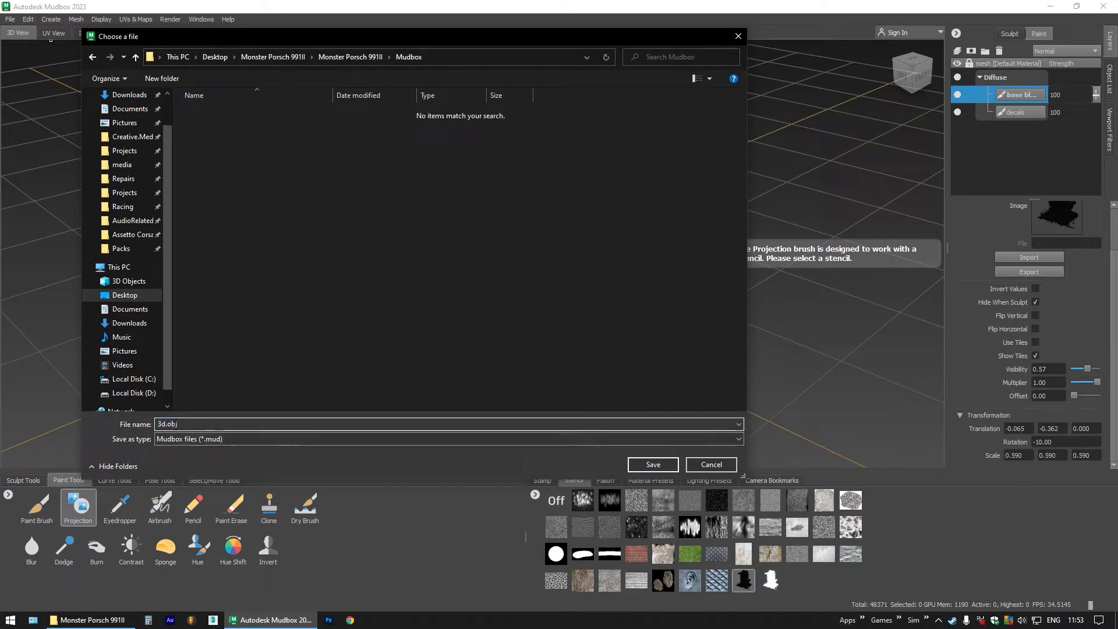
pyautogui.write('monster.porsche.mud')
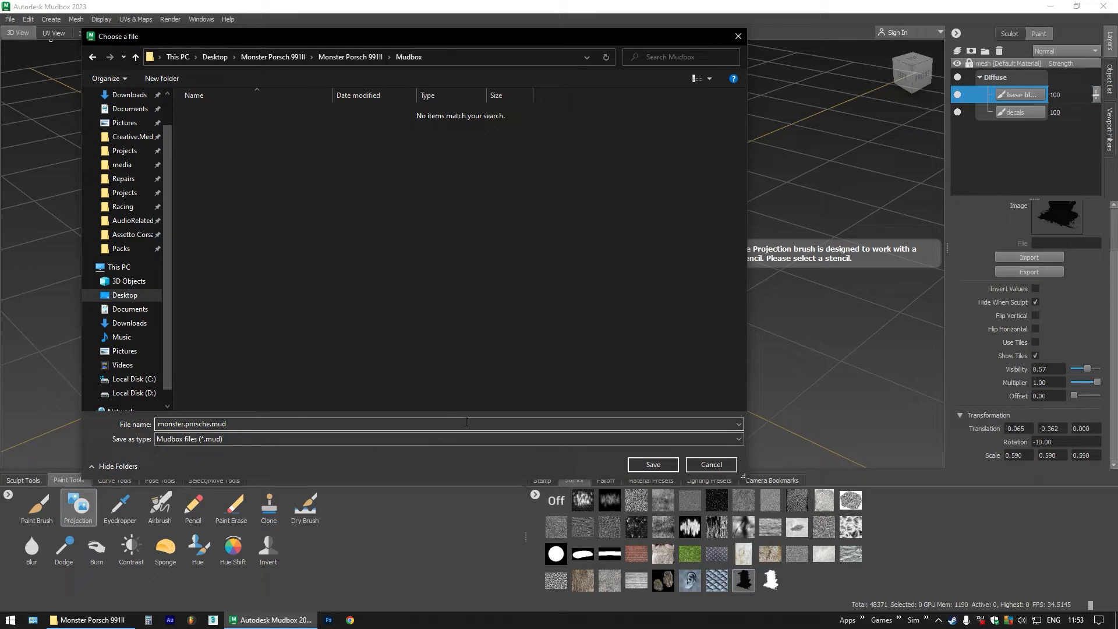
pyautogui.click(653, 465)
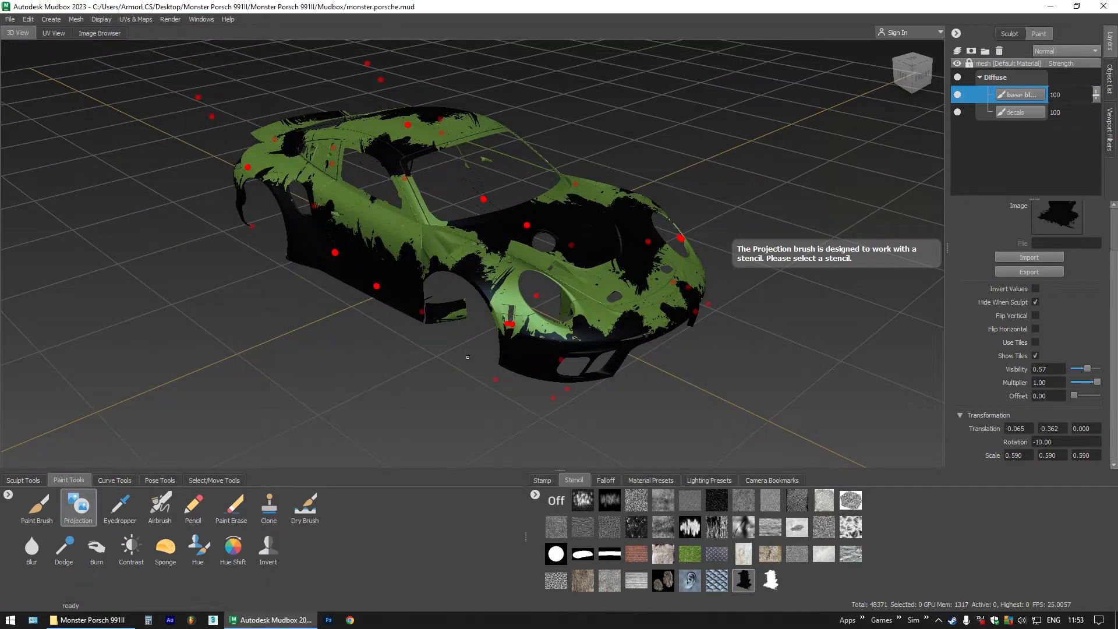
# Add the Monster claw logo image to the stencils, make it the active stencil, and set its rotation to 0
pyautogui.moveTo(554, 307); pyautogui.dragTo(382, 306)
pyautogui.moveTo(595, 257); pyautogui.dragTo(517, 261)
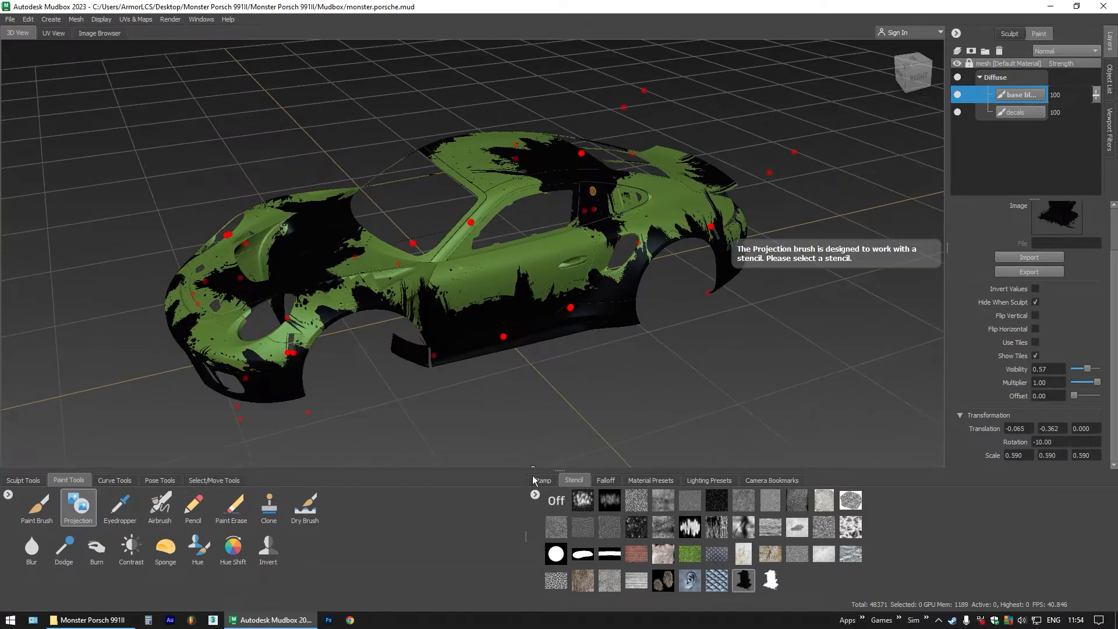
pyautogui.click(535, 494)
pyautogui.click(562, 499)
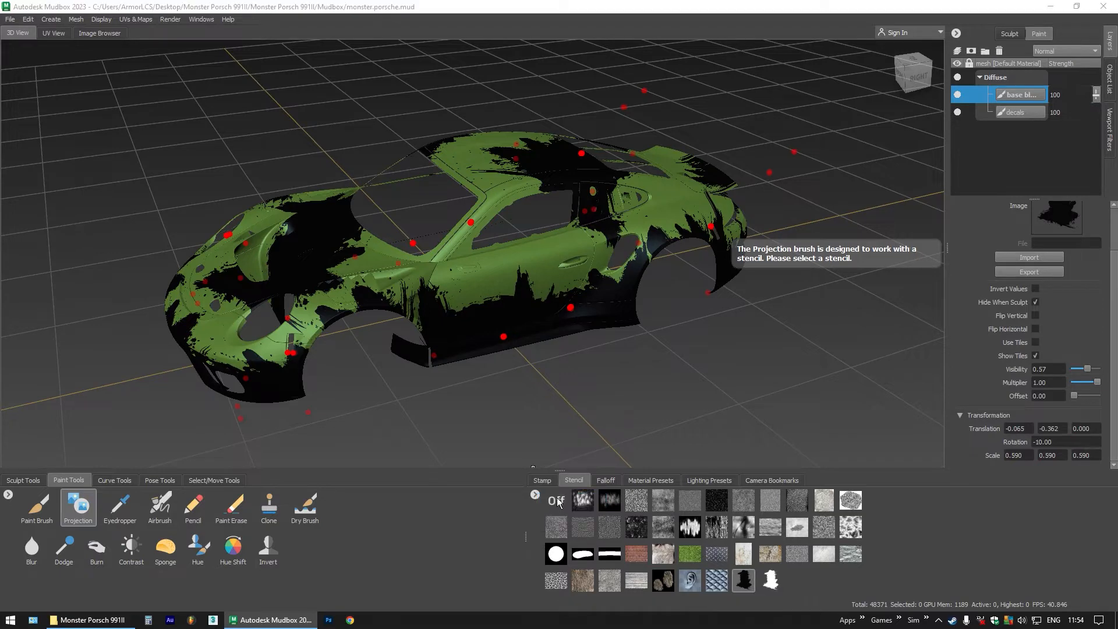
pyautogui.doubleClick(277, 125)
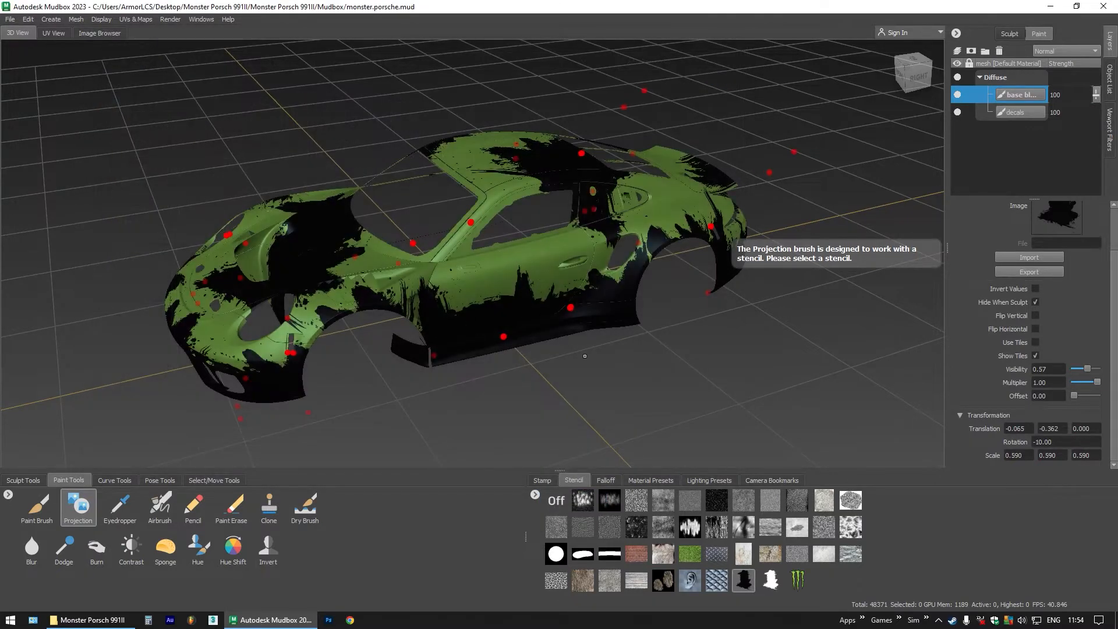
pyautogui.click(798, 581)
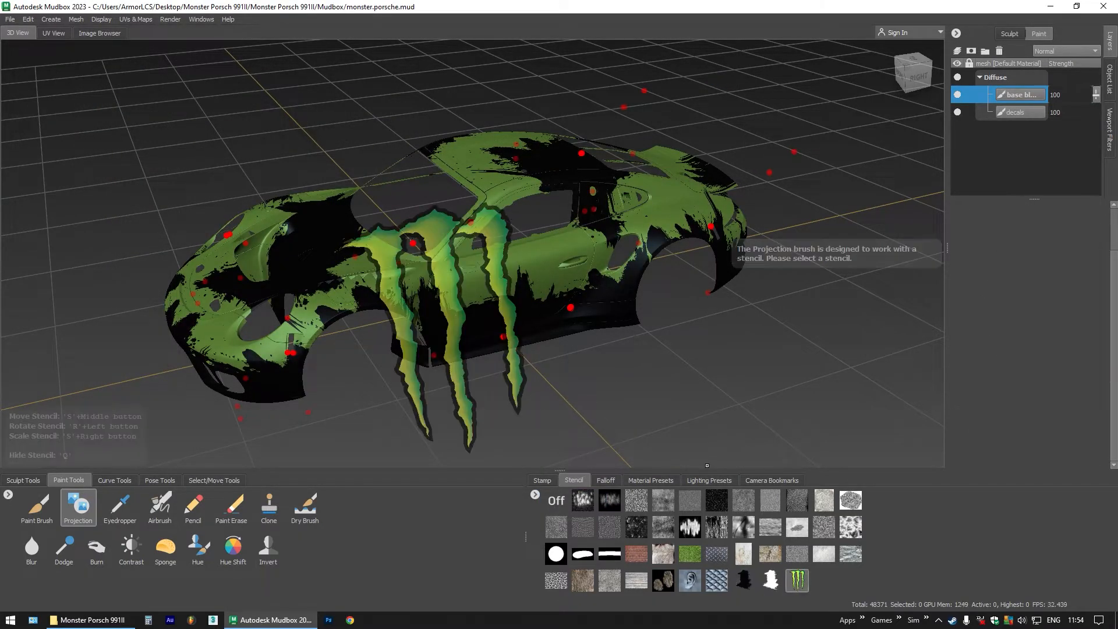
pyautogui.scroll(-2, 1046, 349)
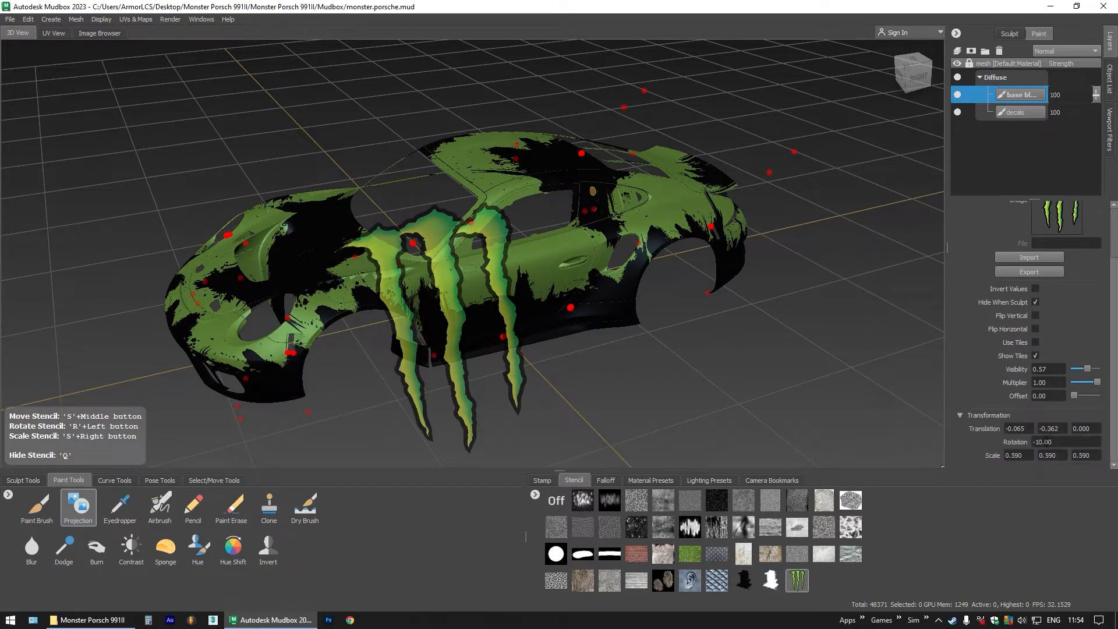
pyautogui.write('0')
pyautogui.press('Return')
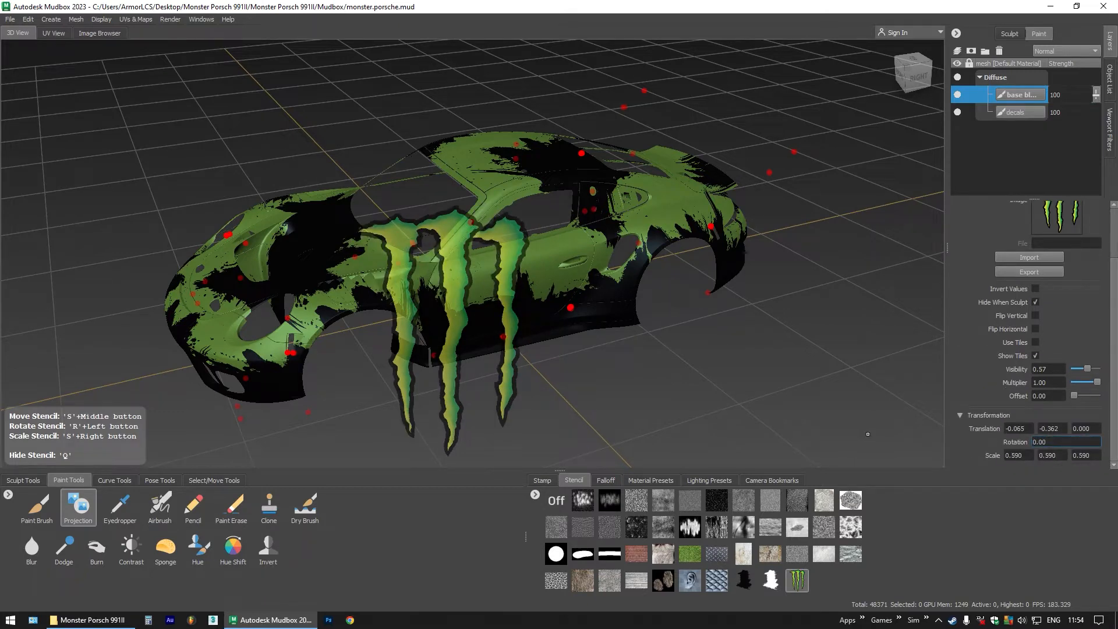
# Shift the claw stencil over the door in the right side view and create a Diffuse paint layer named "claw overlay" at size 4096
pyautogui.click(920, 74)
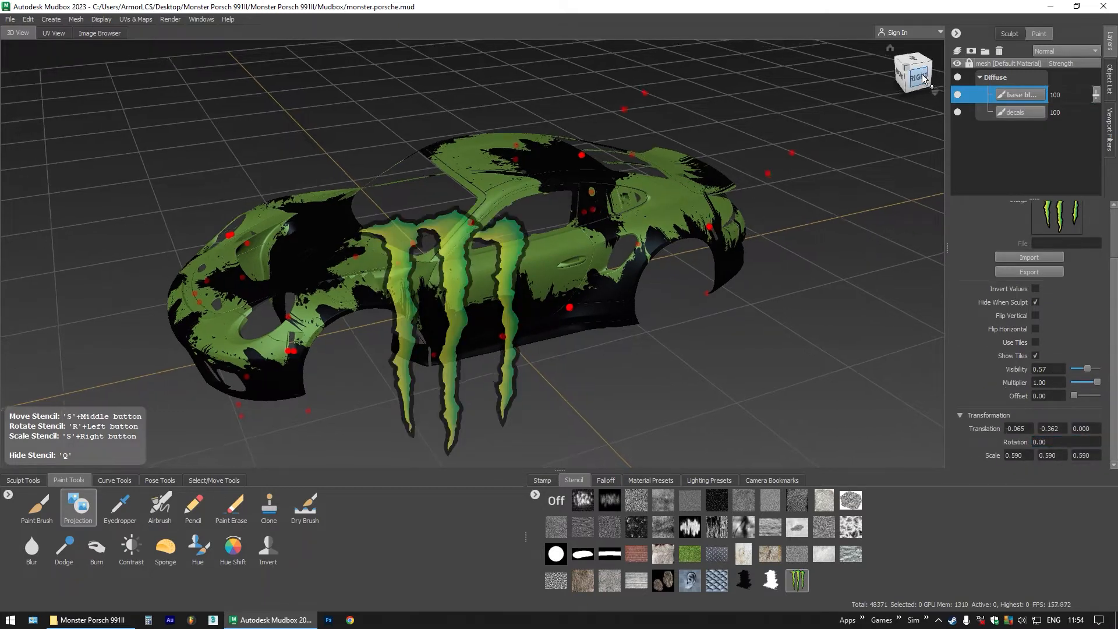
pyautogui.scroll(3, 472, 258)
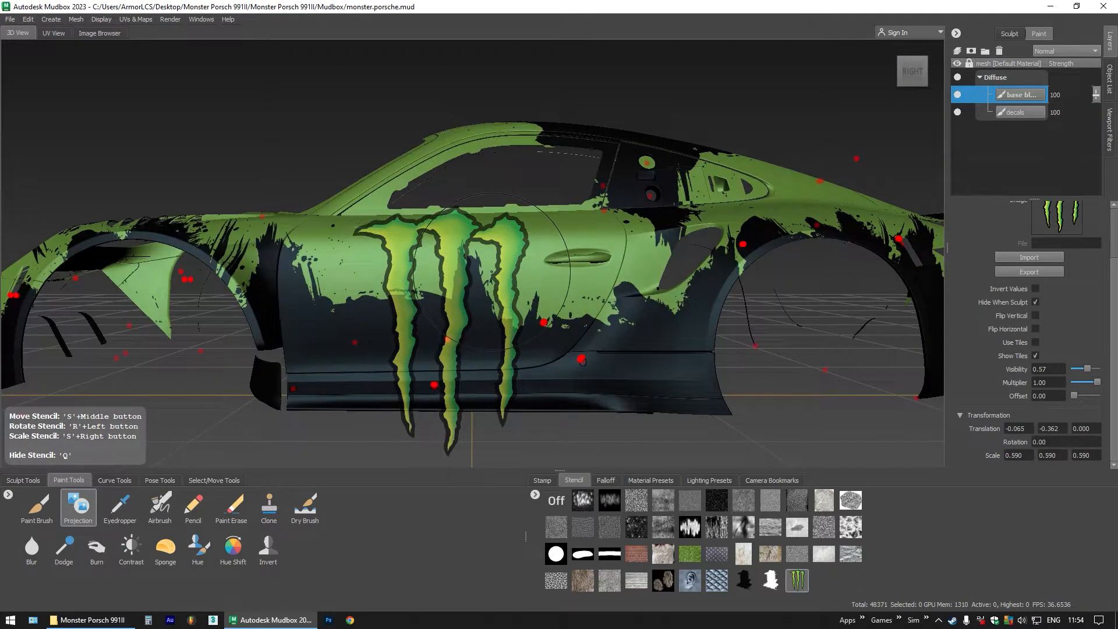
pyautogui.moveTo(479, 254); pyautogui.dragTo(511, 306)
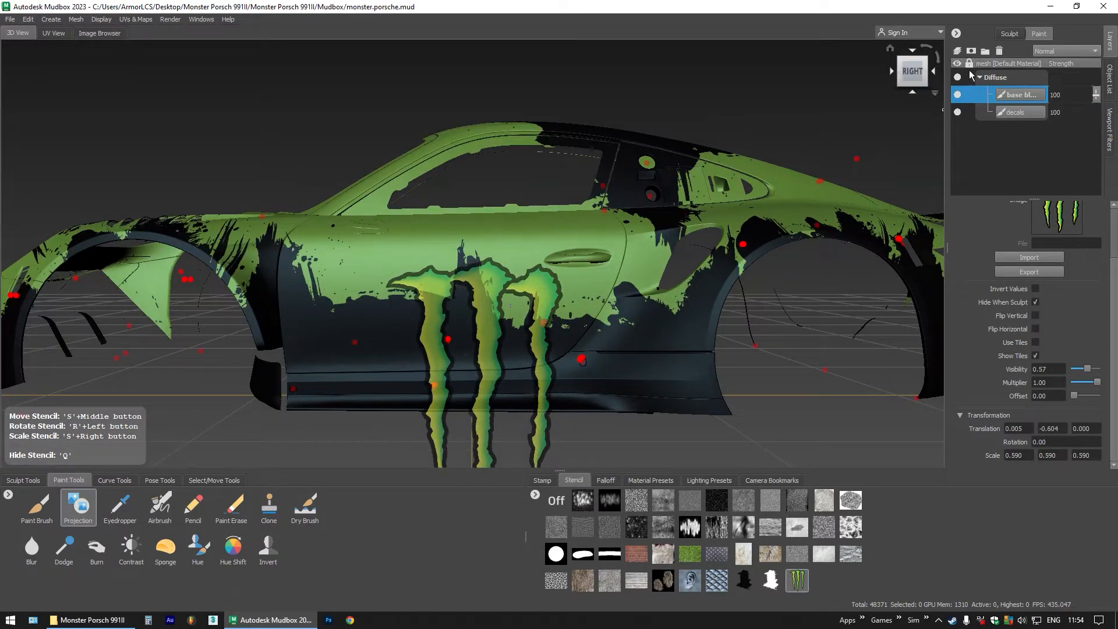
pyautogui.click(957, 52)
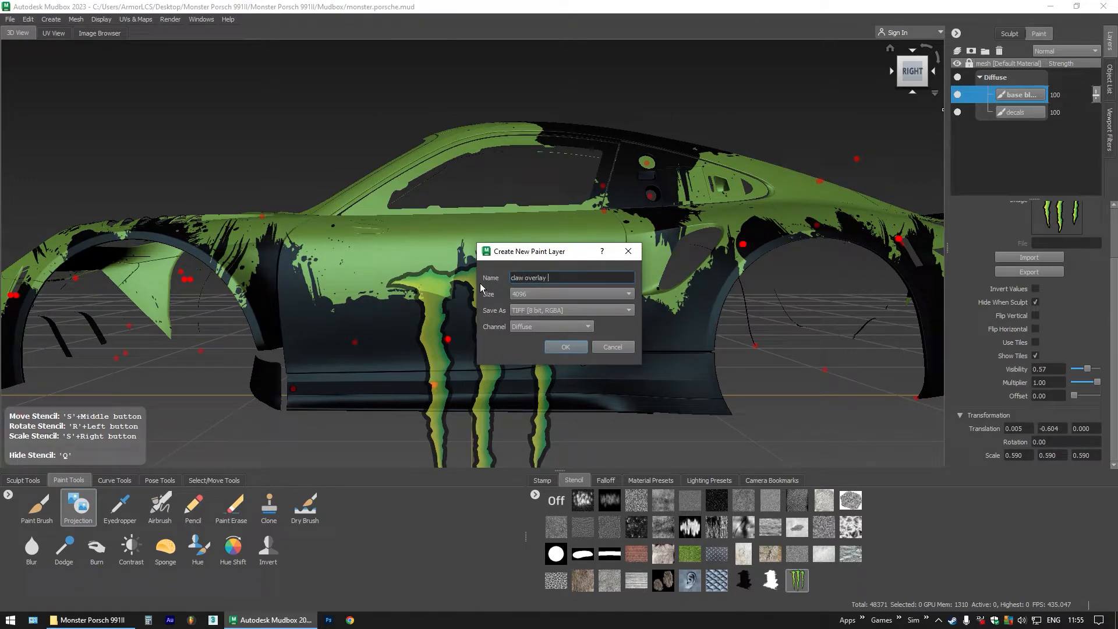
pyautogui.click(565, 347)
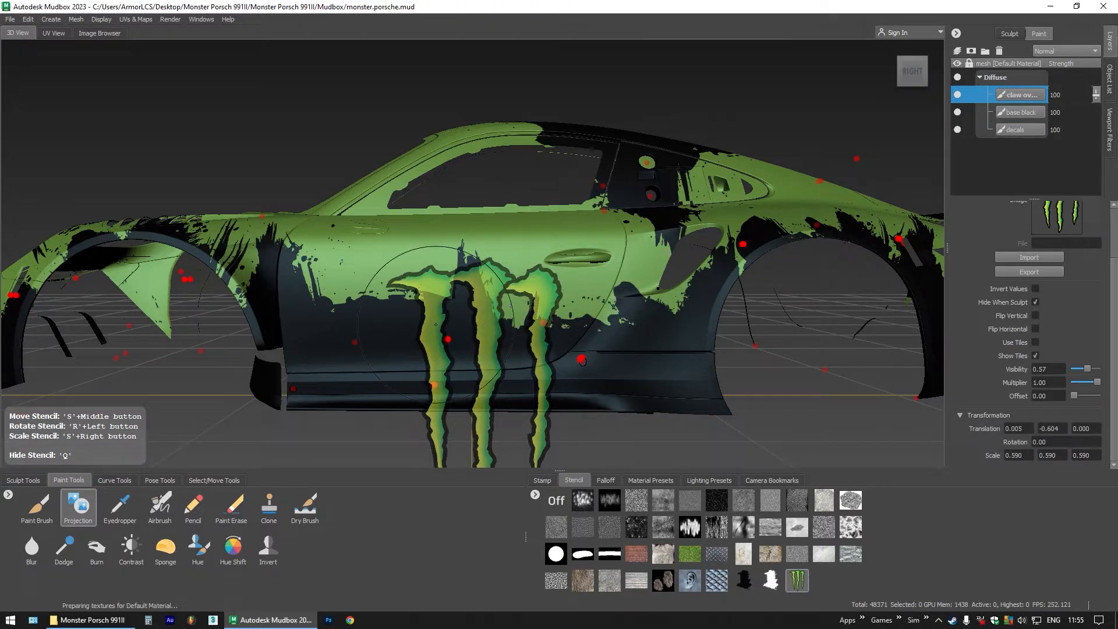
# Enlarge the claw stencil to a scale of about 1.57 and project the logo across the car's right door, sill and rear quarter
pyautogui.moveTo(408, 331); pyautogui.dragTo(518, 462)
pyautogui.moveTo(473, 310); pyautogui.dragTo(511, 305)
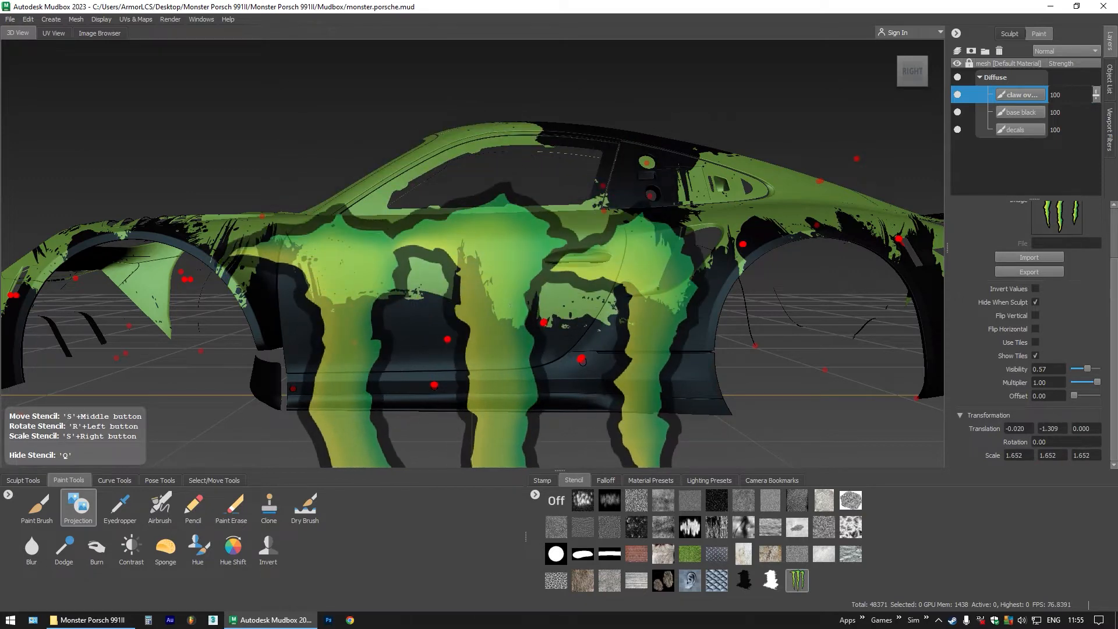
pyautogui.moveTo(519, 399)
pyautogui.mouseDown()
pyautogui.moveTo(531, 430)
pyautogui.moveTo(517, 432)
pyautogui.moveTo(534, 404)
pyautogui.moveTo(531, 415)
pyautogui.mouseUp()
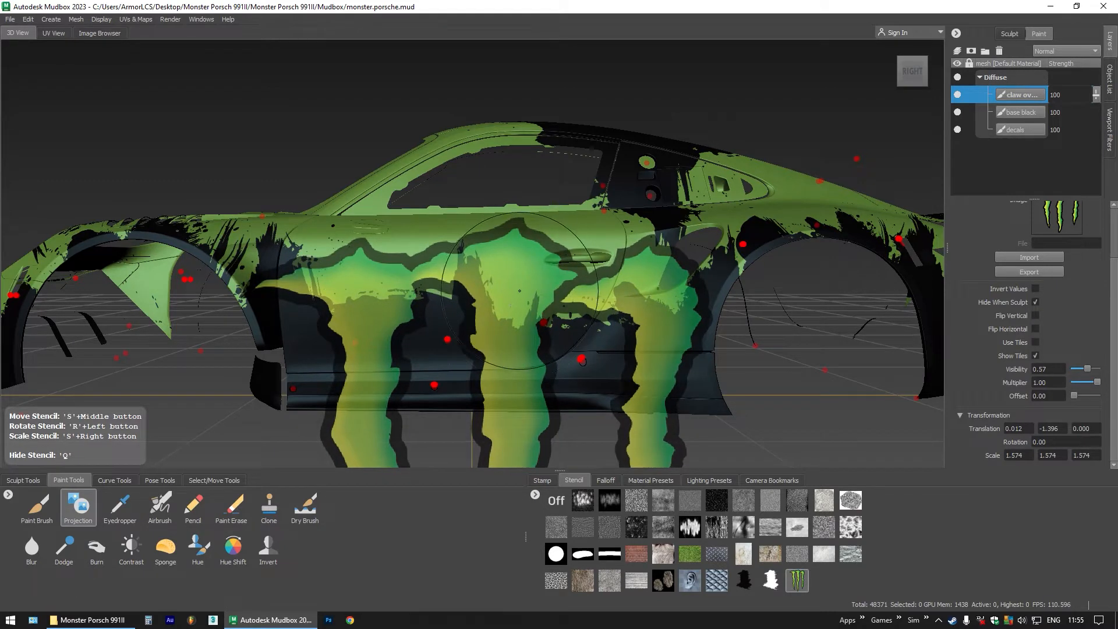
pyautogui.moveTo(515, 272)
pyautogui.mouseDown()
pyautogui.moveTo(482, 248)
pyautogui.moveTo(340, 281)
pyautogui.moveTo(361, 310)
pyautogui.moveTo(368, 364)
pyautogui.moveTo(512, 378)
pyautogui.moveTo(600, 303)
pyautogui.moveTo(652, 280)
pyautogui.moveTo(693, 303)
pyautogui.mouseUp()
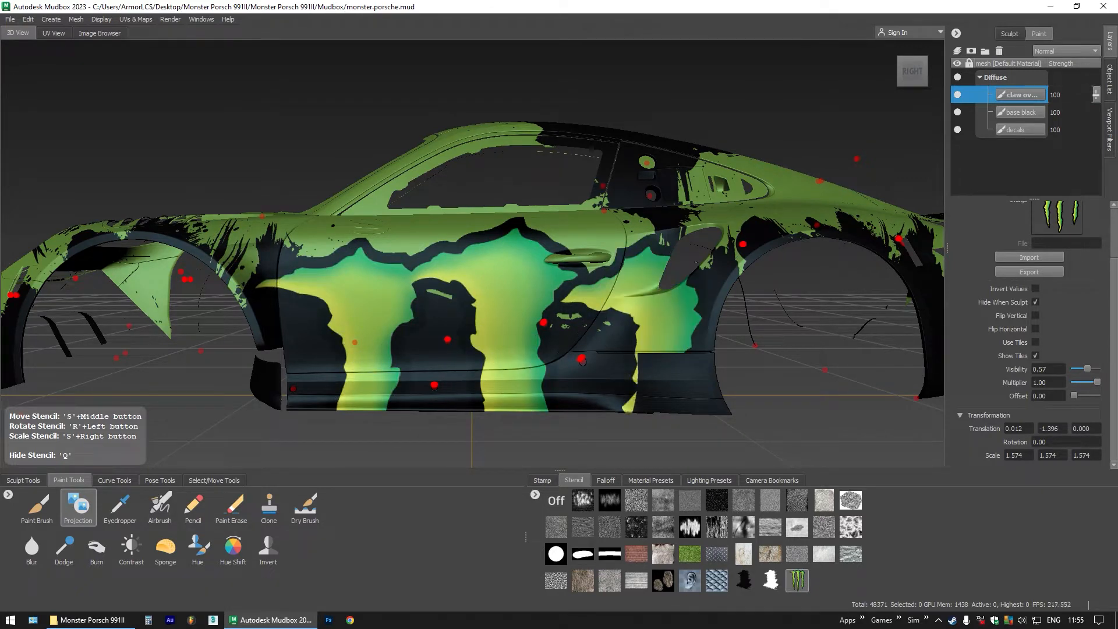
pyautogui.moveTo(696, 262); pyautogui.dragTo(716, 342)
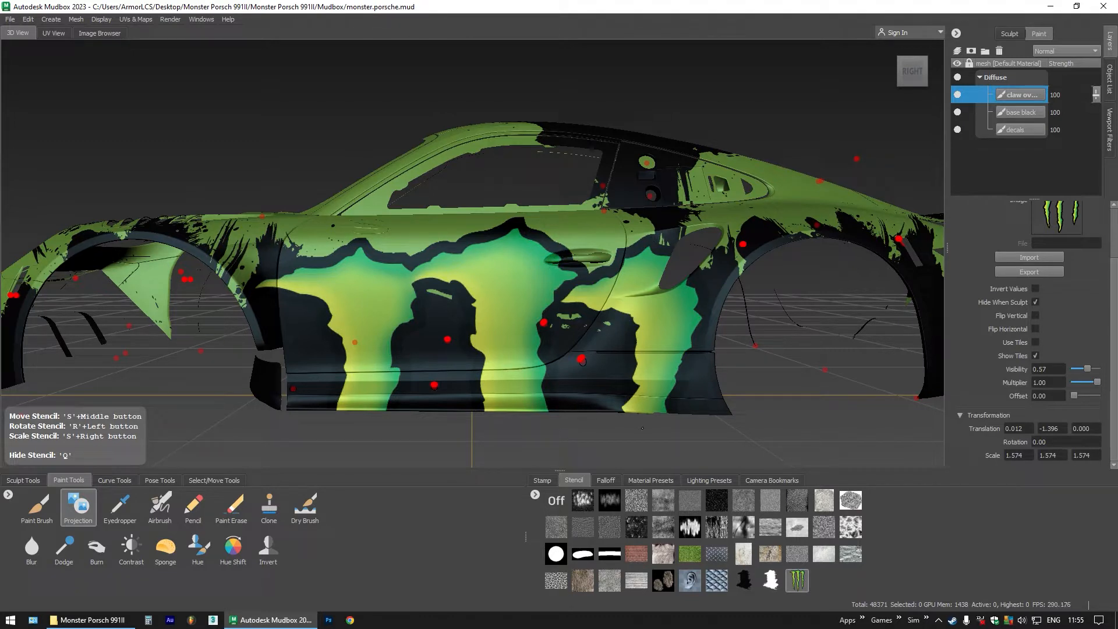
pyautogui.moveTo(583, 362); pyautogui.dragTo(583, 361)
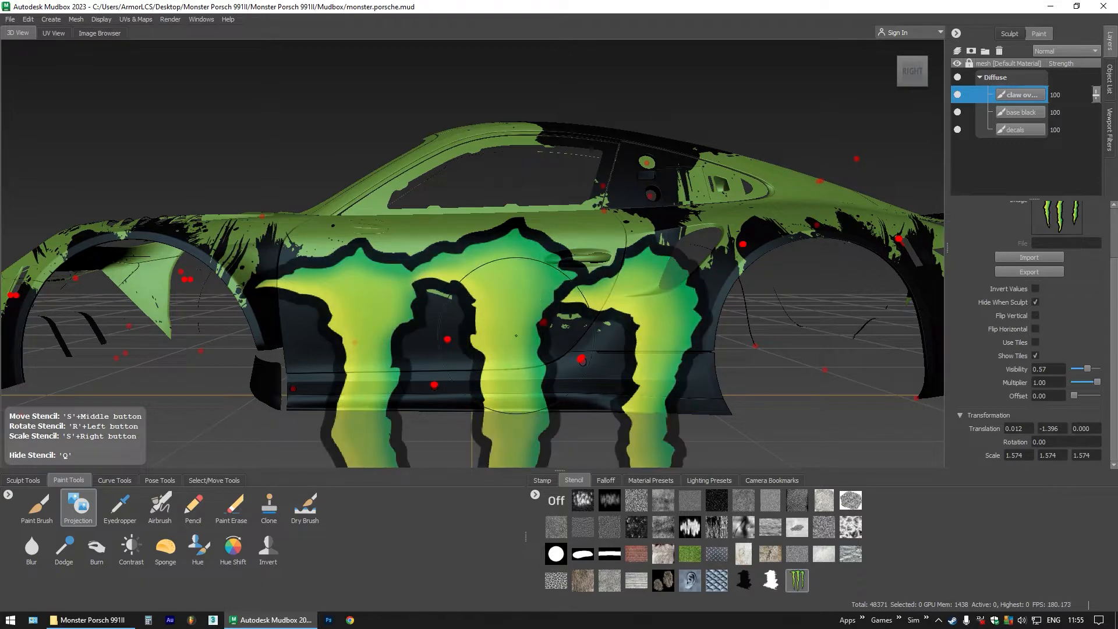
# Fit the claw stencil to the car's left side at a scale of about 1.56, project the logo across it, and hide the stencil
pyautogui.click(935, 72)
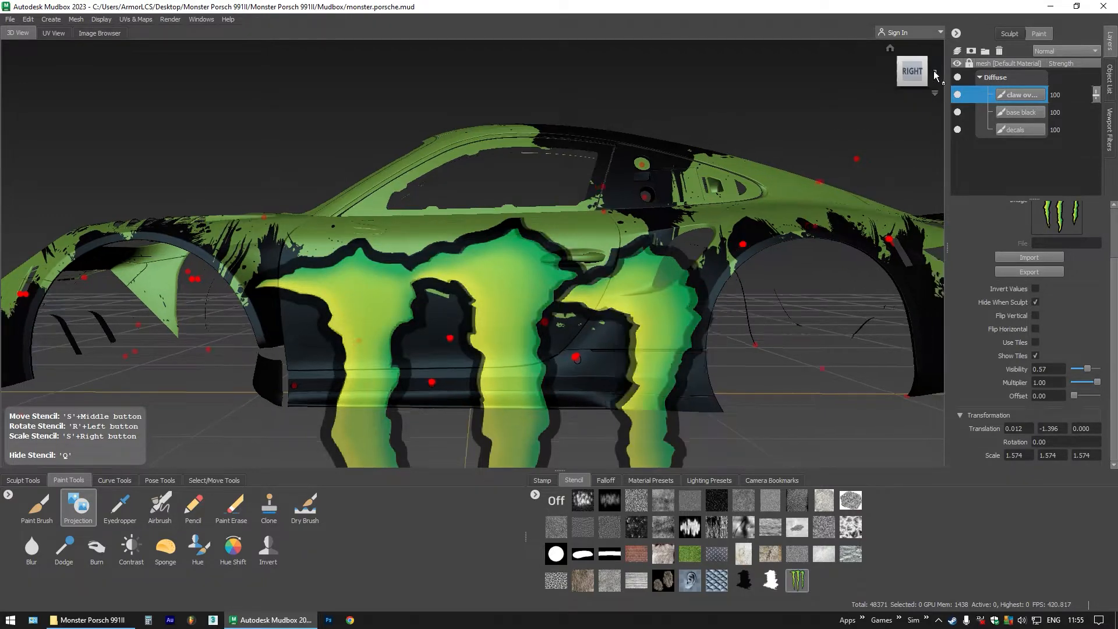
pyautogui.click(916, 80)
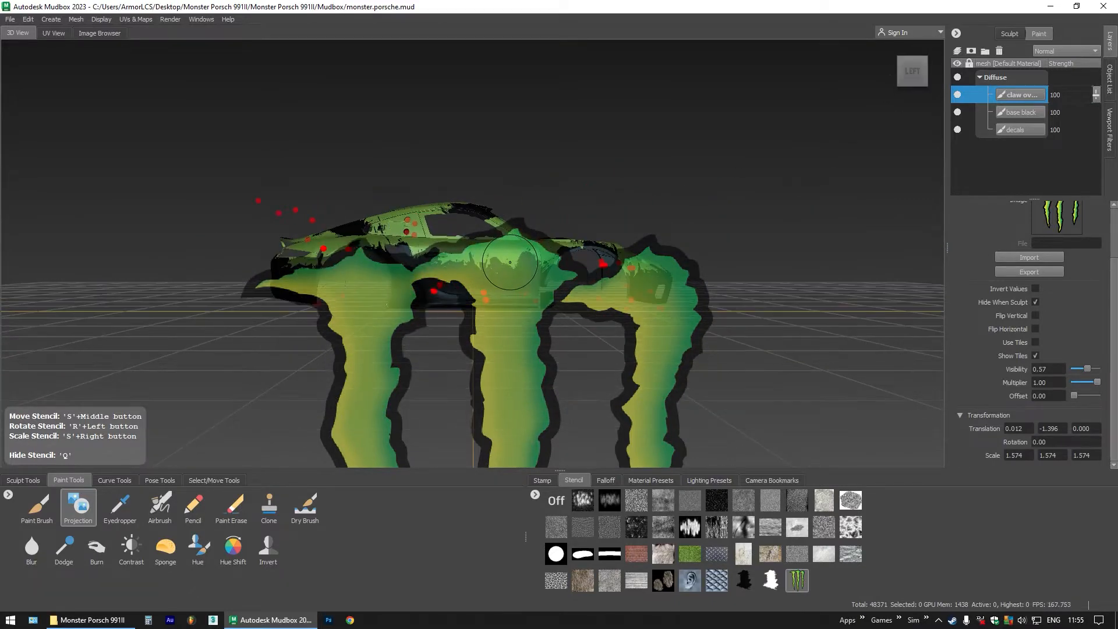
pyautogui.moveTo(539, 275); pyautogui.dragTo(519, 272)
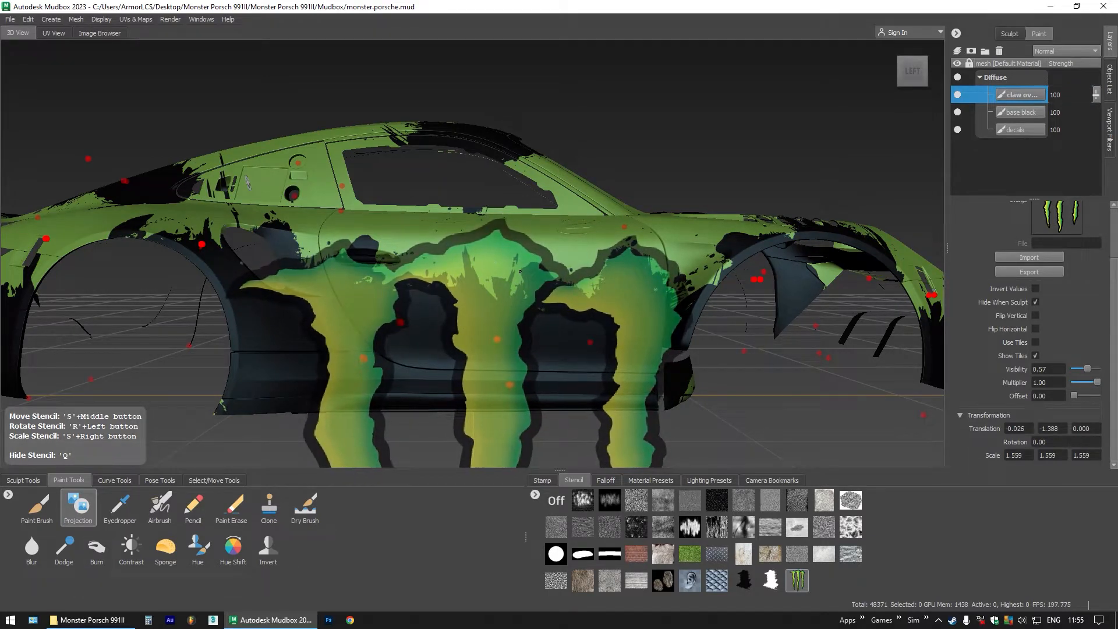
pyautogui.press('q')
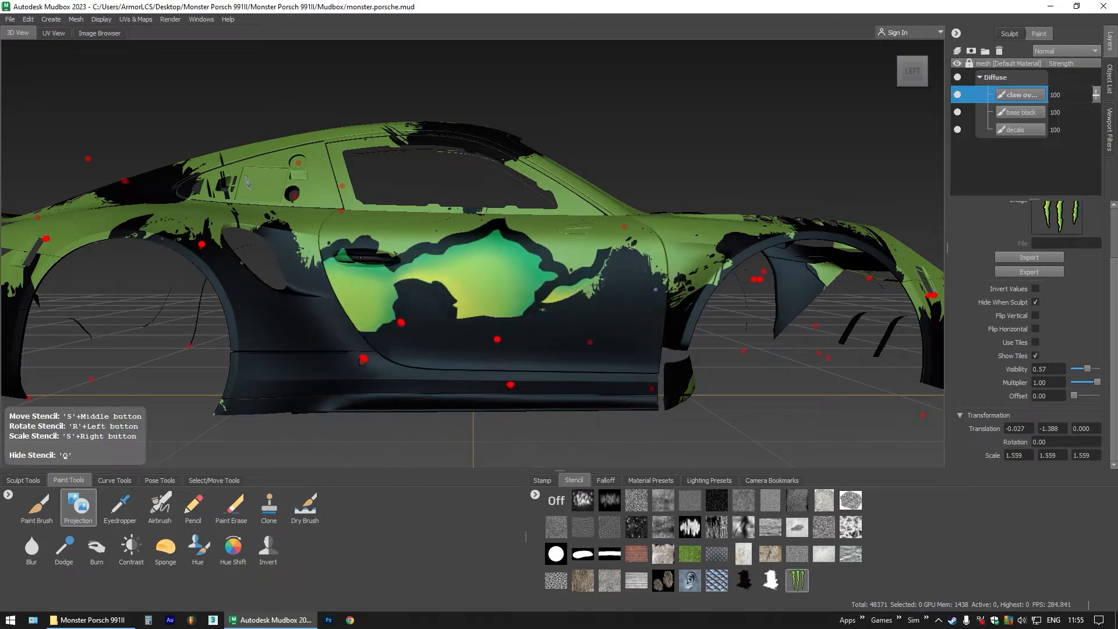
pyautogui.moveTo(350, 297)
pyautogui.mouseDown()
pyautogui.moveTo(245, 314)
pyautogui.moveTo(361, 381)
pyautogui.moveTo(486, 376)
pyautogui.moveTo(574, 344)
pyautogui.moveTo(635, 285)
pyautogui.moveTo(679, 309)
pyautogui.mouseUp()
pyautogui.moveTo(659, 418); pyautogui.dragTo(645, 386)
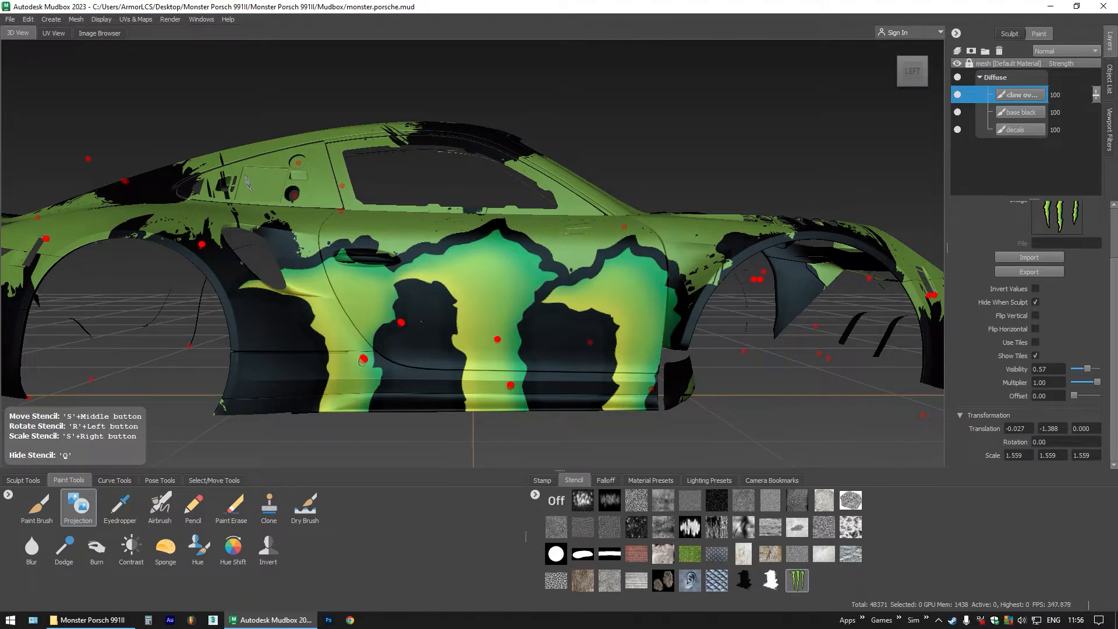
pyautogui.moveTo(422, 321); pyautogui.dragTo(471, 319)
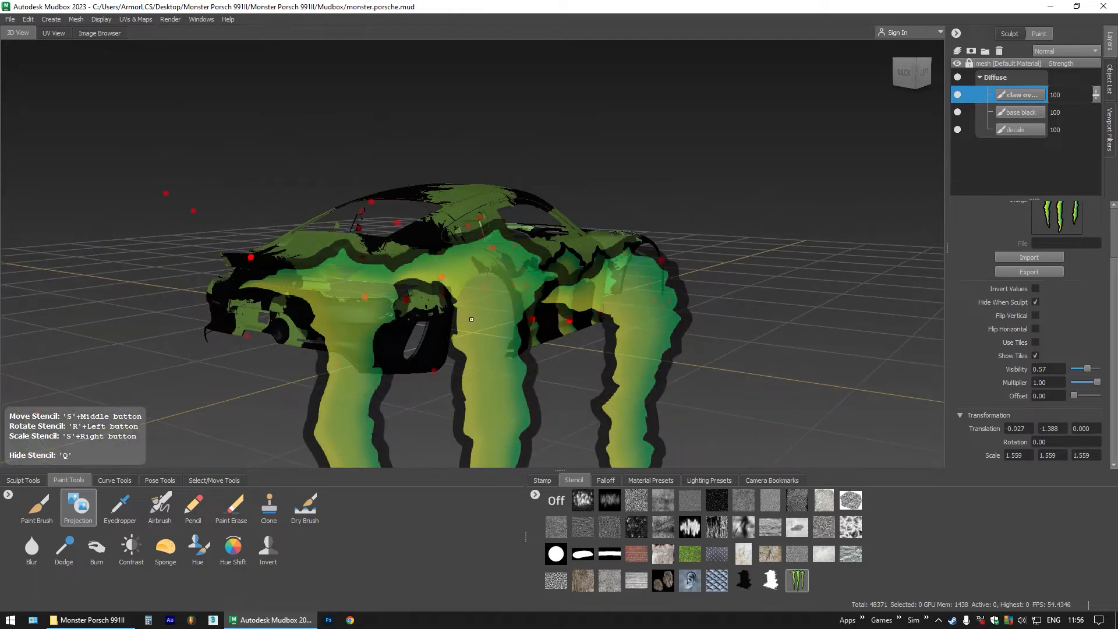
pyautogui.press('q')
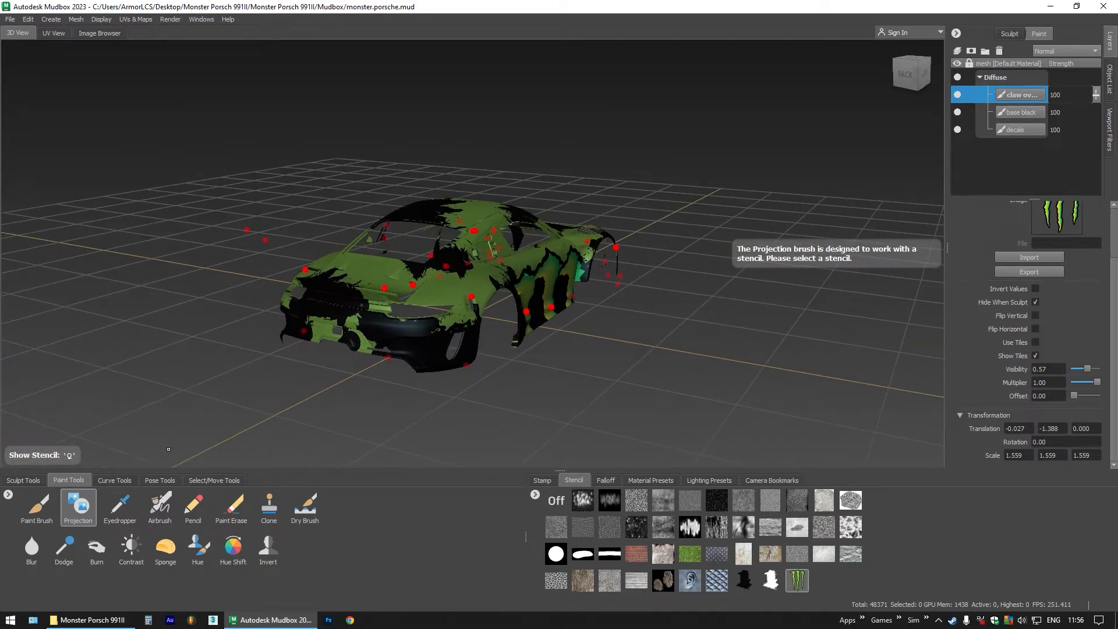
# Select the UV shells of the rear bumper and engine lid with the UV Shells tool
pyautogui.click(231, 482)
pyautogui.click(126, 504)
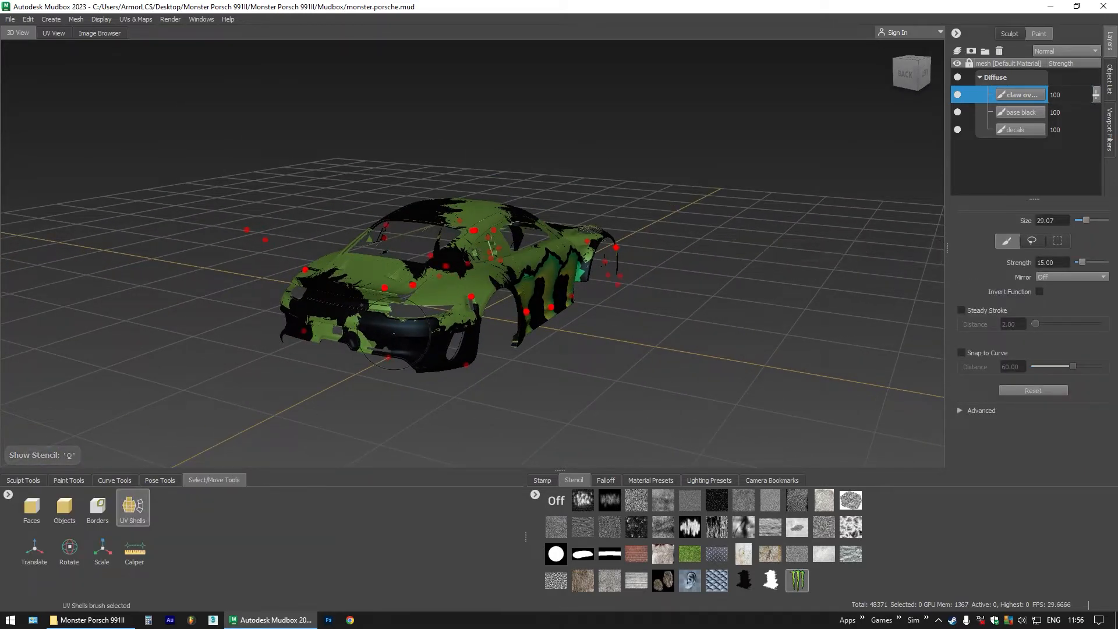
pyautogui.click(367, 309)
pyautogui.click(371, 306)
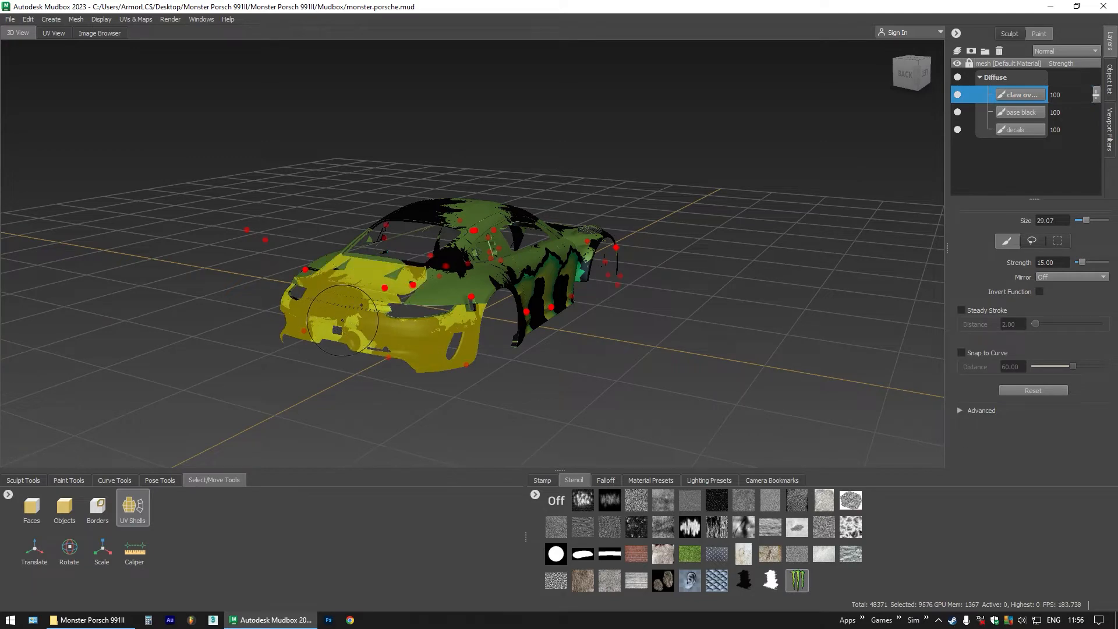
pyautogui.keyDown('alt'); pyautogui.moveTo(341, 318); pyautogui.dragTo(488, 317); pyautogui.keyUp('alt')
pyautogui.scroll(4, 516, 315)
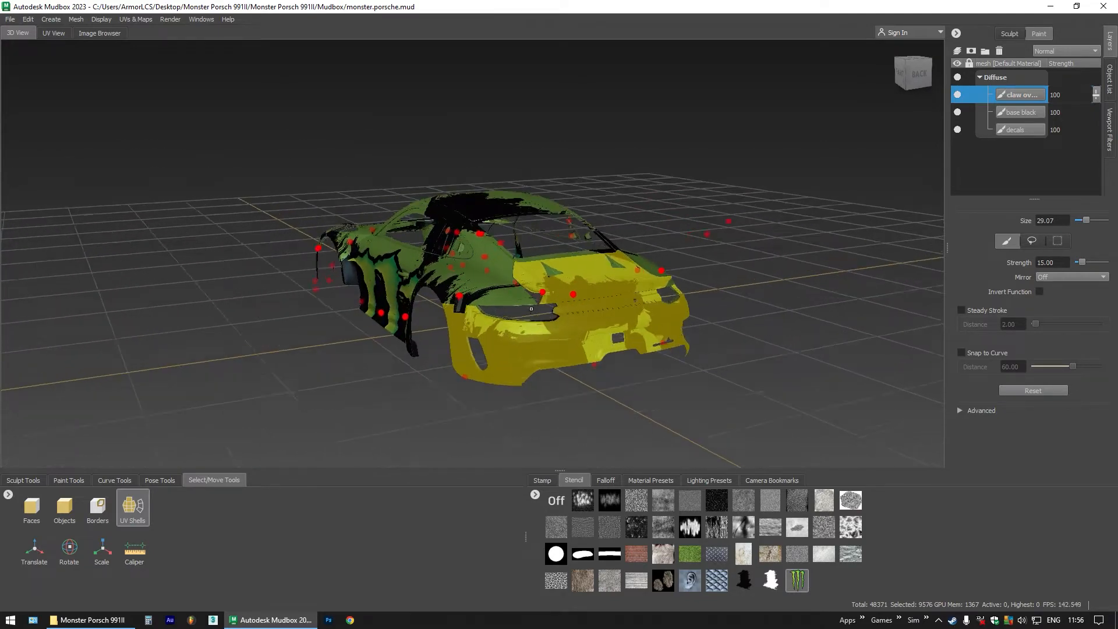
pyautogui.click(506, 366)
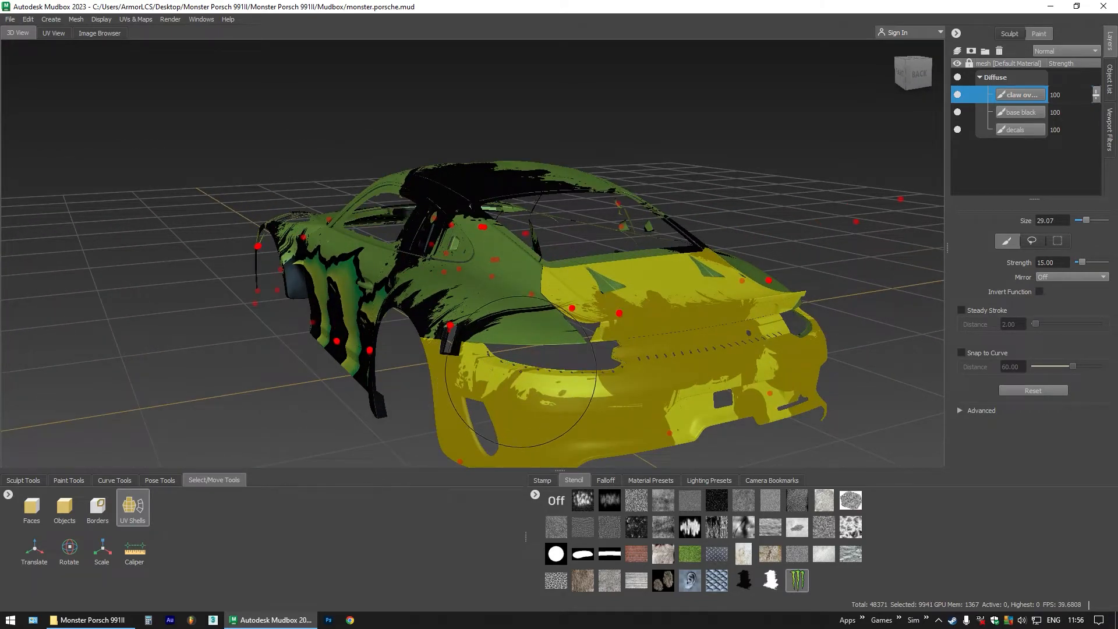
pyautogui.moveTo(461, 357)
pyautogui.keyDown('alt'); pyautogui.mouseDown()
pyautogui.moveTo(514, 374)
pyautogui.moveTo(426, 356)
pyautogui.mouseUp(); pyautogui.keyUp('alt')
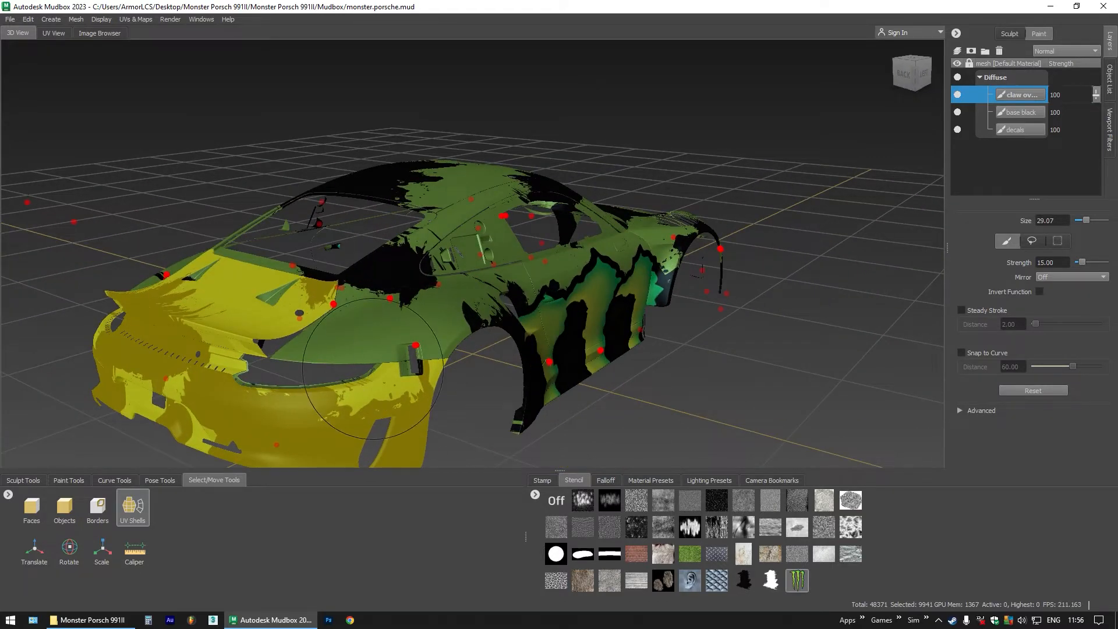
pyautogui.click(315, 402)
pyautogui.keyDown('alt'); pyautogui.moveTo(315, 402); pyautogui.dragTo(333, 340); pyautogui.keyUp('alt')
# Save the selected rear bodywork as a selection set named "rear"
pyautogui.click(51, 20)
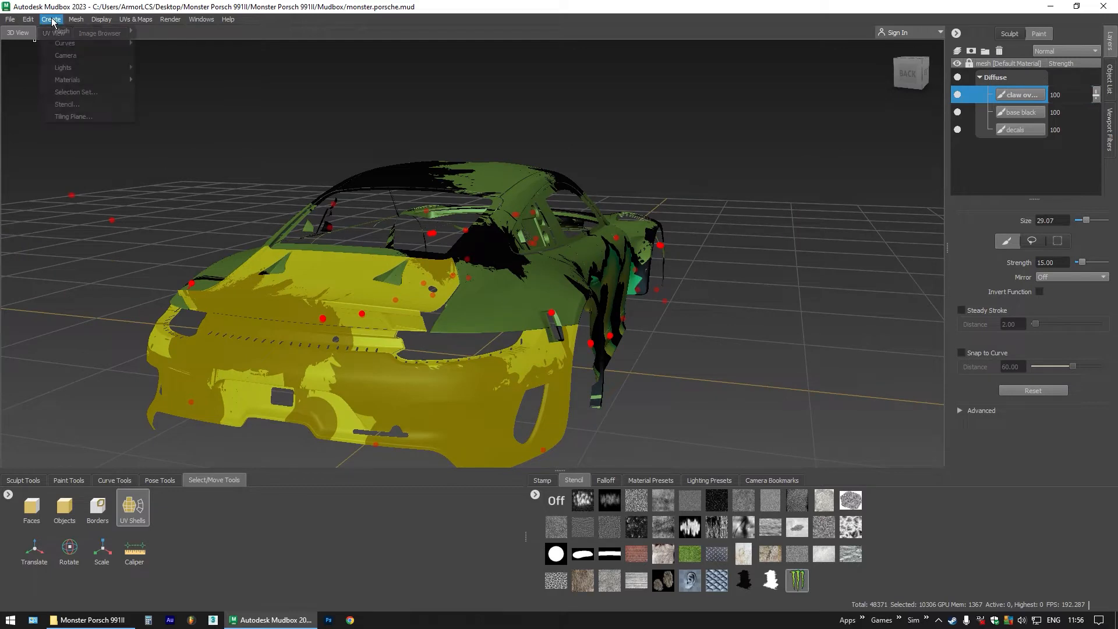
pyautogui.click(86, 93)
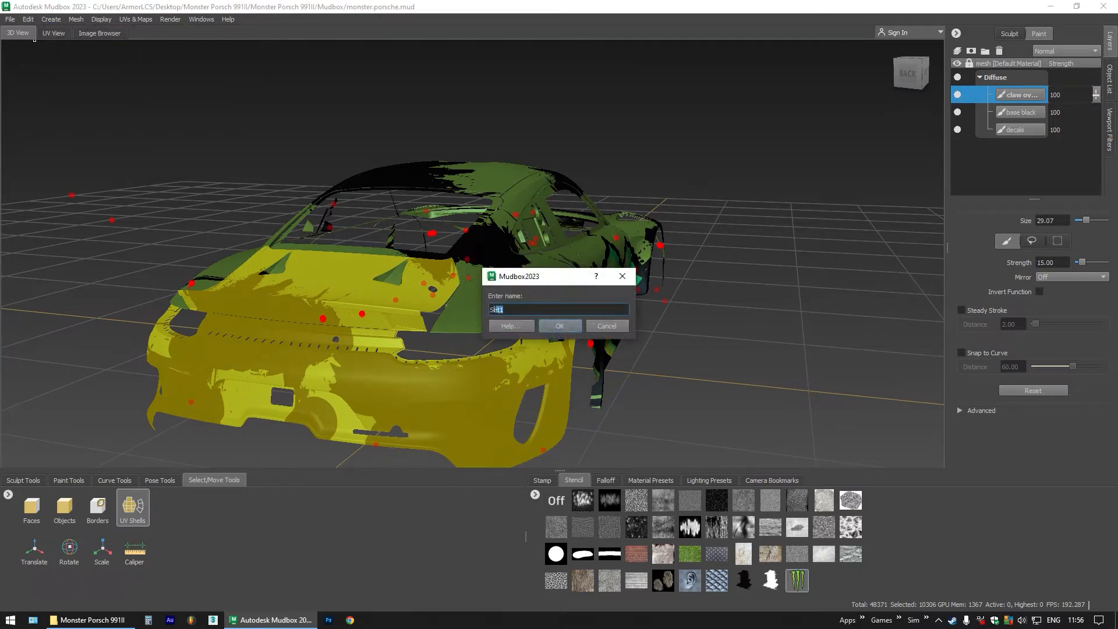
pyautogui.write('reea')
pyautogui.press('Return')
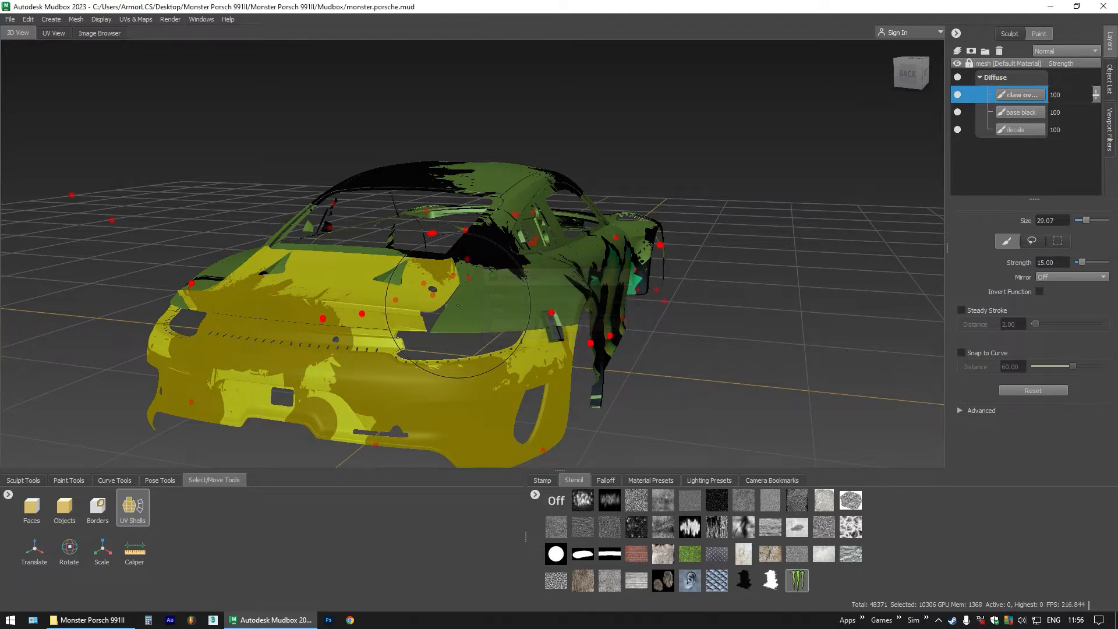
# Hide everything except the selected rear parts and center the claw stencil over the rear bumper in the back view
pyautogui.click(102, 20)
pyautogui.click(116, 43)
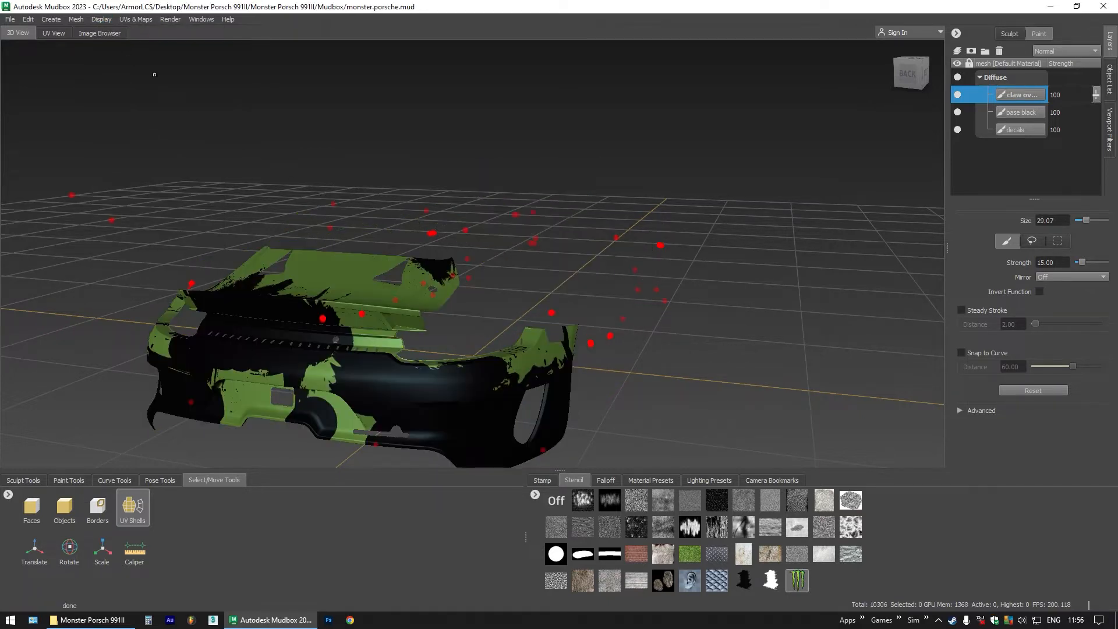
pyautogui.click(915, 73)
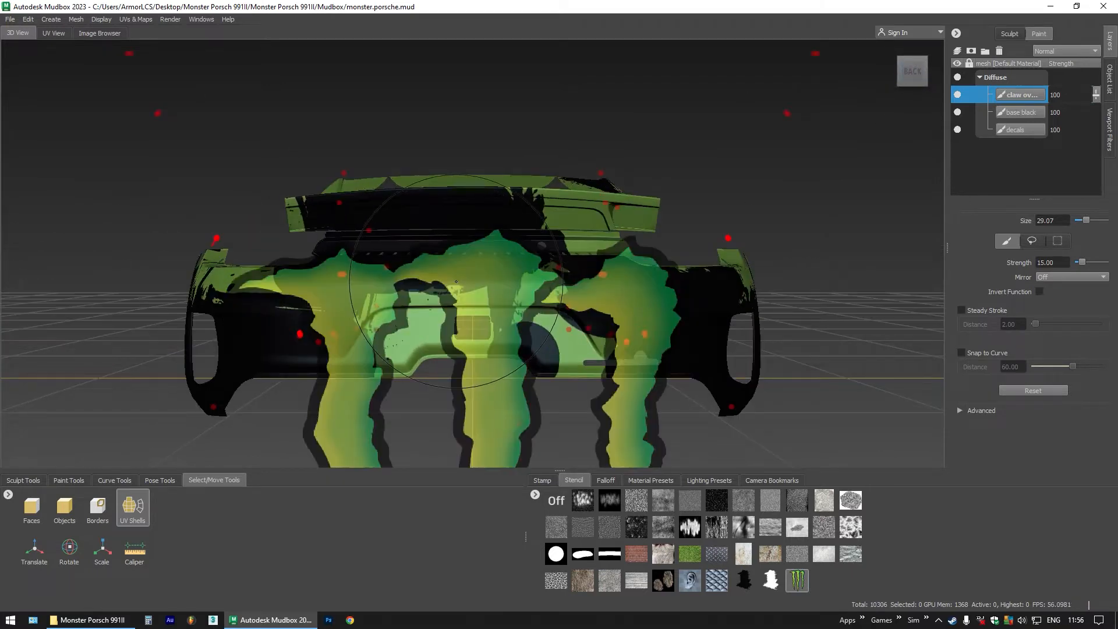
pyautogui.press('s')
pyautogui.moveTo(458, 361)
pyautogui.mouseDown()
pyautogui.moveTo(491, 363)
pyautogui.moveTo(475, 353)
pyautogui.moveTo(472, 367)
pyautogui.mouseUp()
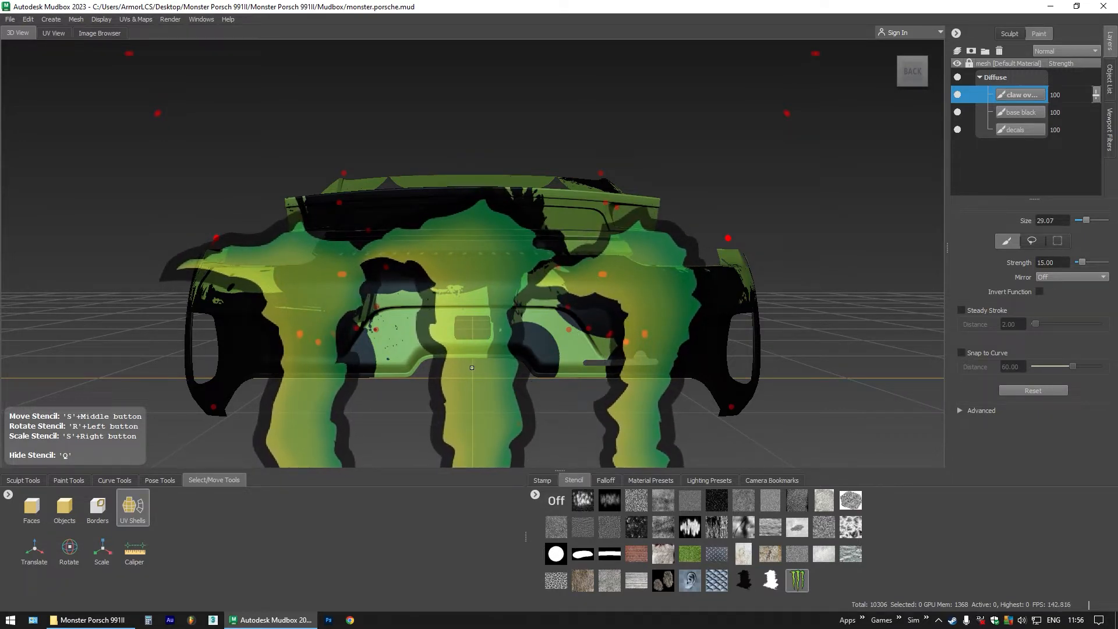
# Activate the Projection brush and create a separate Diffuse paint layer for the rear claw overlay at size 4096
pyautogui.click(69, 480)
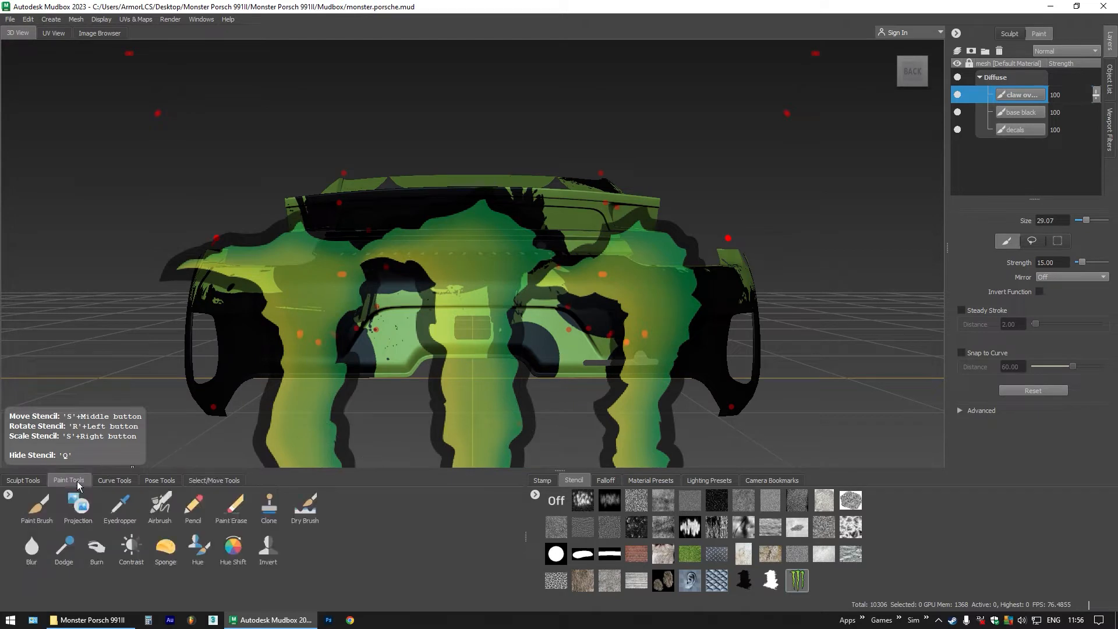
pyautogui.click(78, 506)
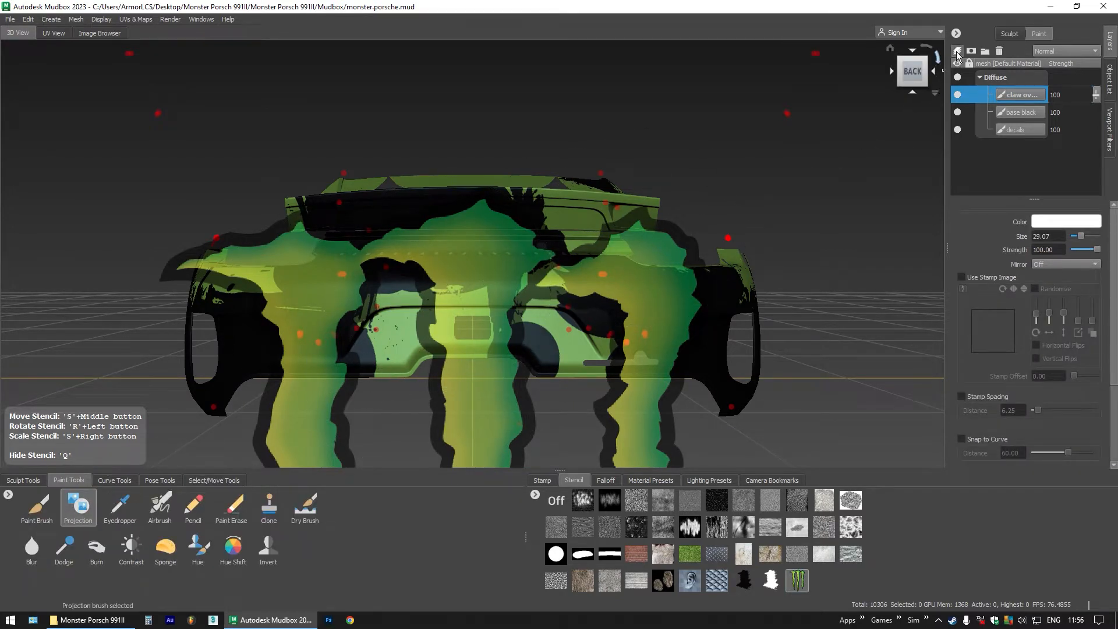
pyautogui.click(958, 52)
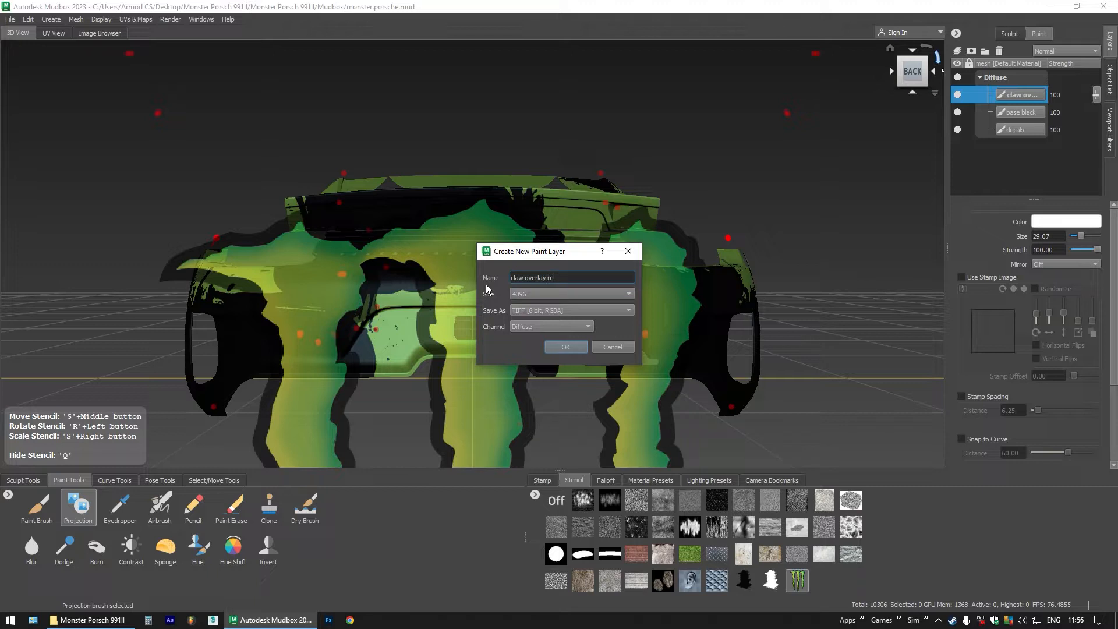
pyautogui.click(566, 348)
# Project the claw logo across the rear bumper and engine lid, hide the stencil, and show the whole car again
pyautogui.press('q')
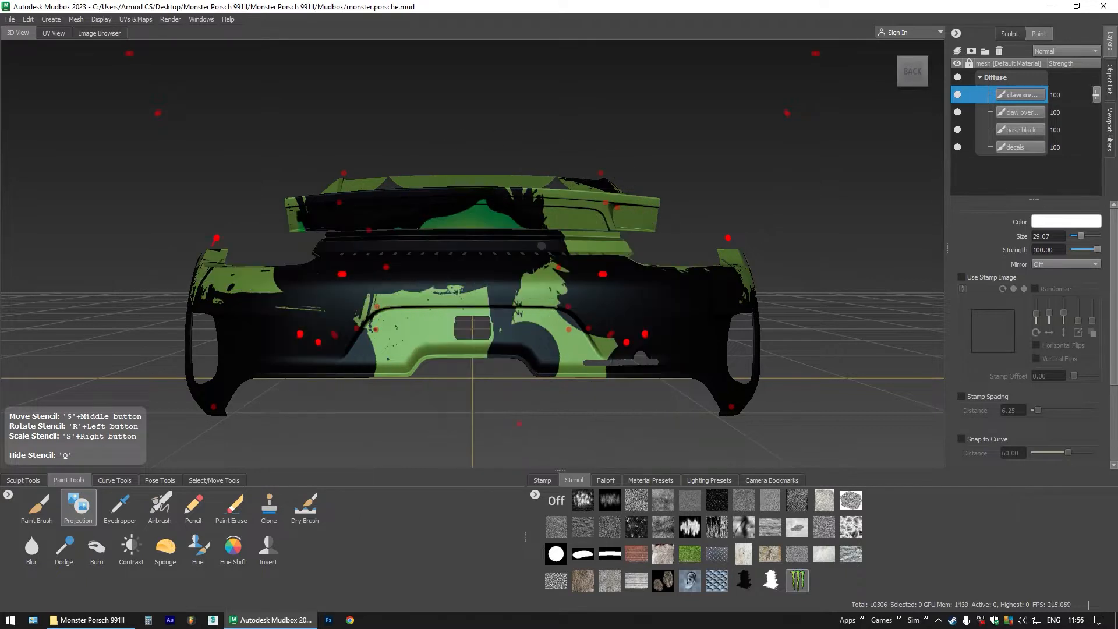
pyautogui.moveTo(382, 213); pyautogui.dragTo(303, 311)
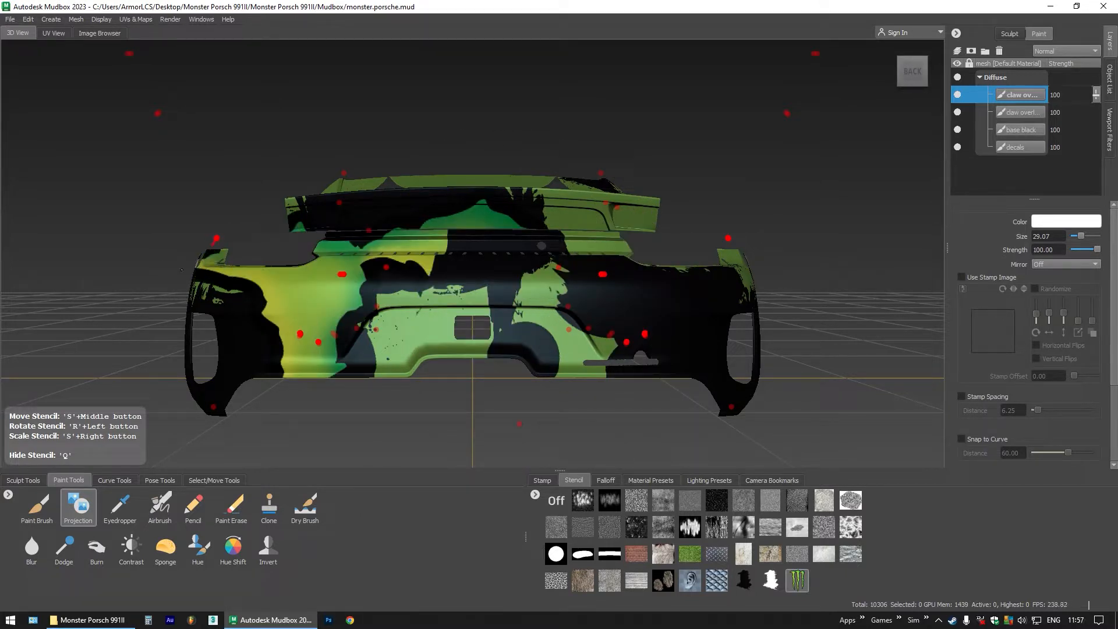
pyautogui.moveTo(256, 272)
pyautogui.mouseDown()
pyautogui.moveTo(548, 242)
pyautogui.moveTo(658, 321)
pyautogui.moveTo(722, 289)
pyautogui.mouseUp()
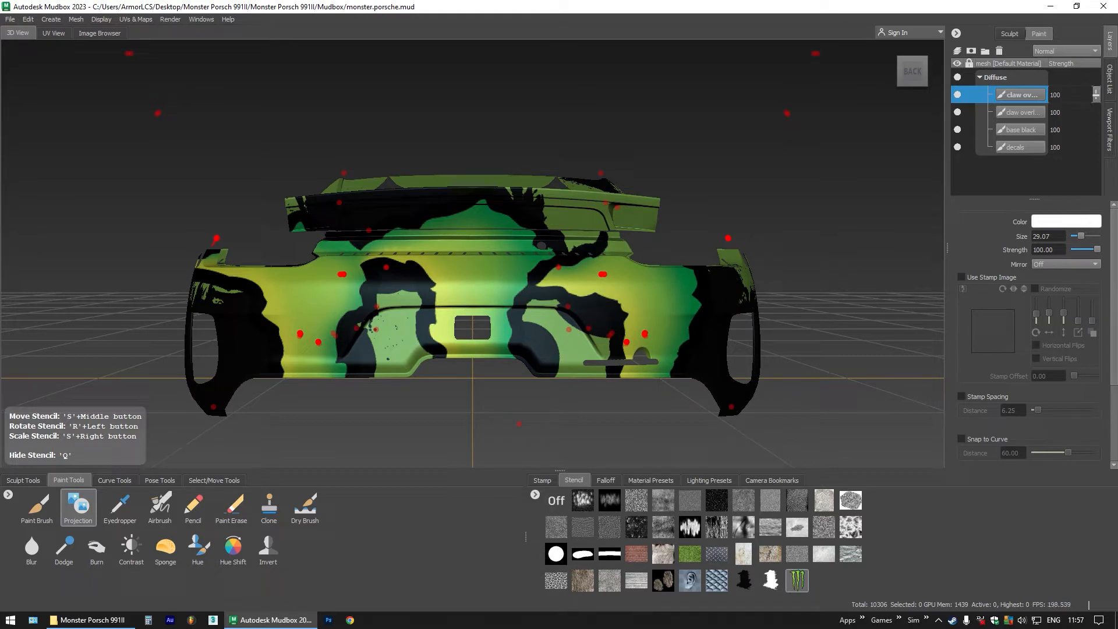
pyautogui.moveTo(646, 220); pyautogui.dragTo(629, 216)
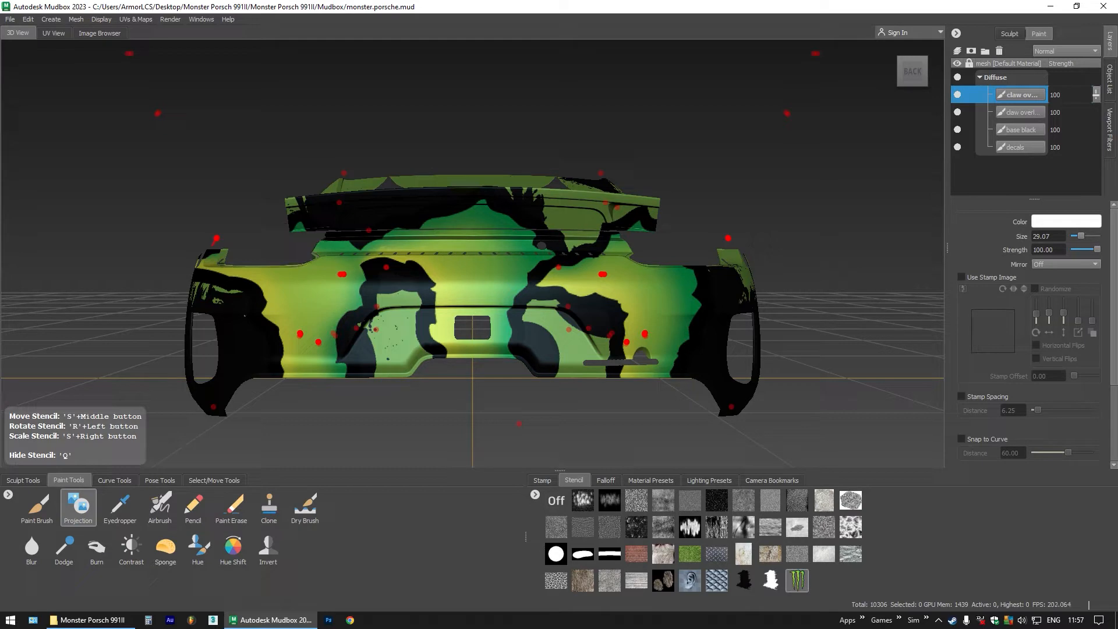
pyautogui.press('q')
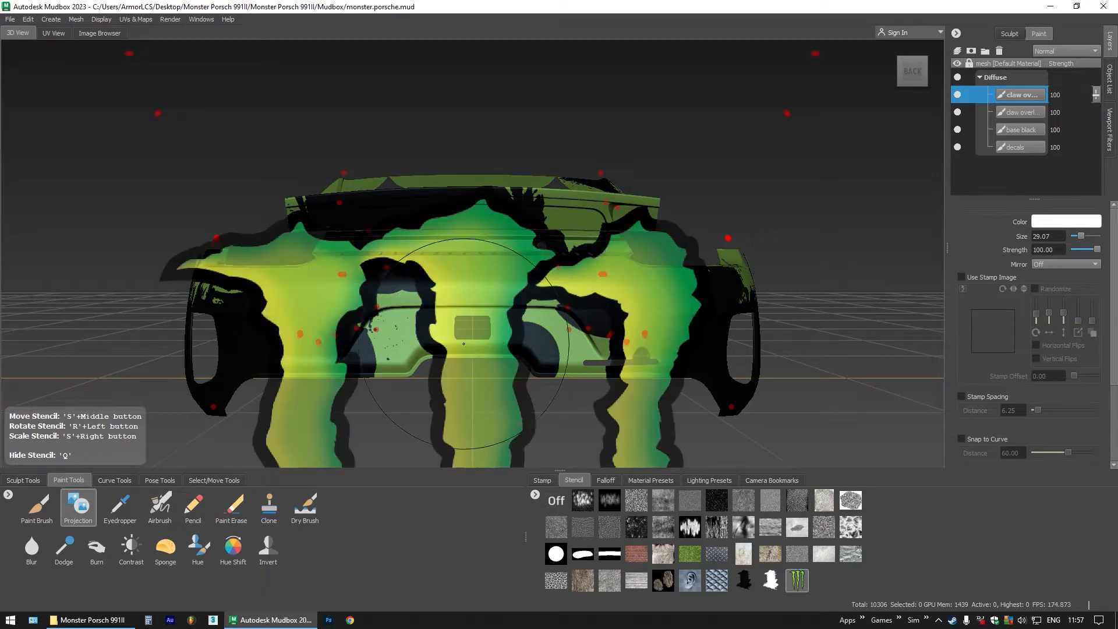
pyautogui.press('q')
pyautogui.keyDown('alt'); pyautogui.moveTo(450, 344); pyautogui.dragTo(407, 302); pyautogui.keyUp('alt')
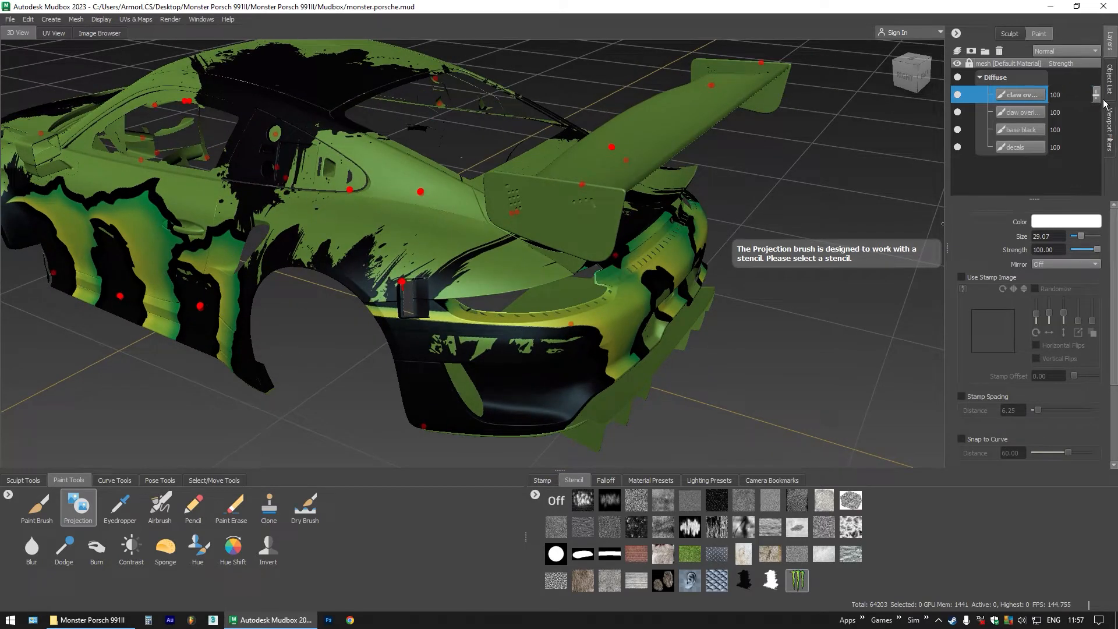
# Select the "rear" selection set from the scene objects and hide all unselected parts
pyautogui.click(1111, 81)
pyautogui.scroll(-1, 1025, 174)
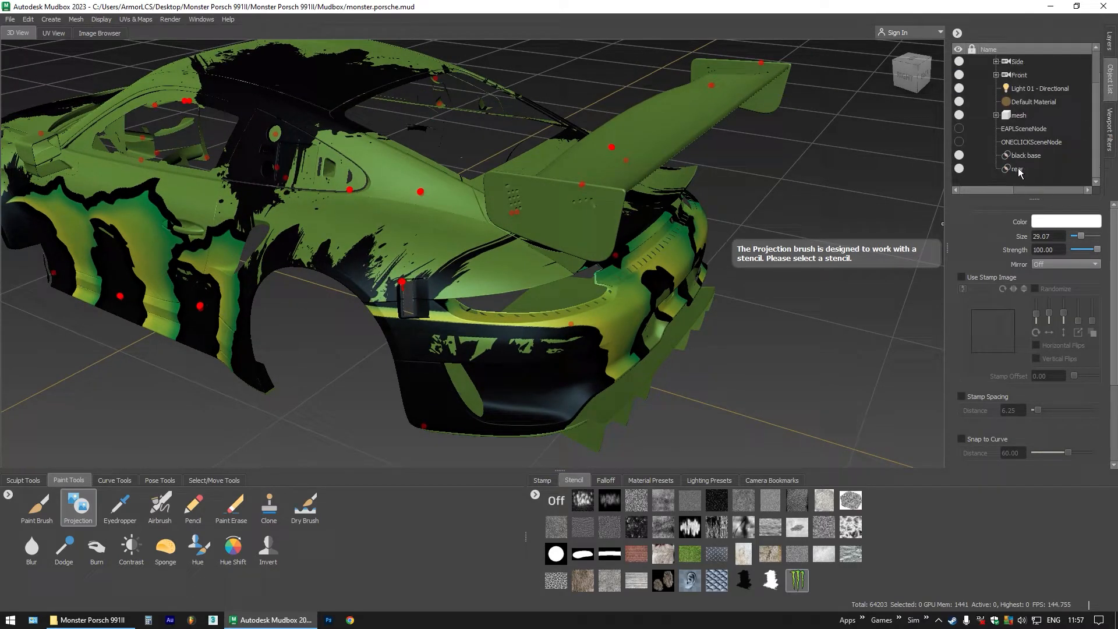
pyautogui.click(1019, 170)
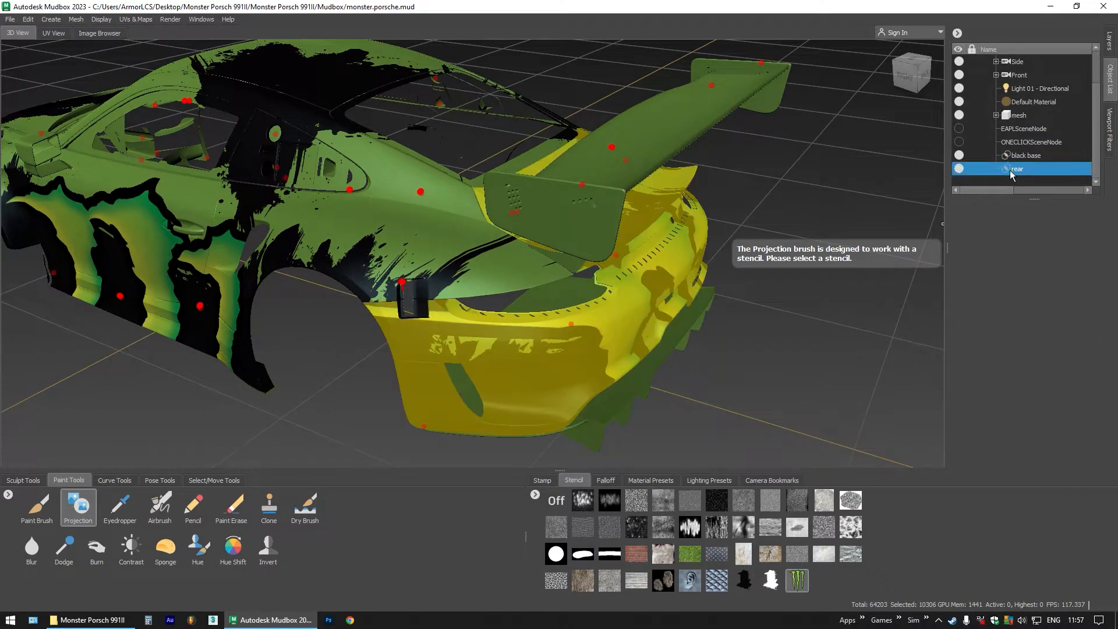
pyautogui.click(101, 19)
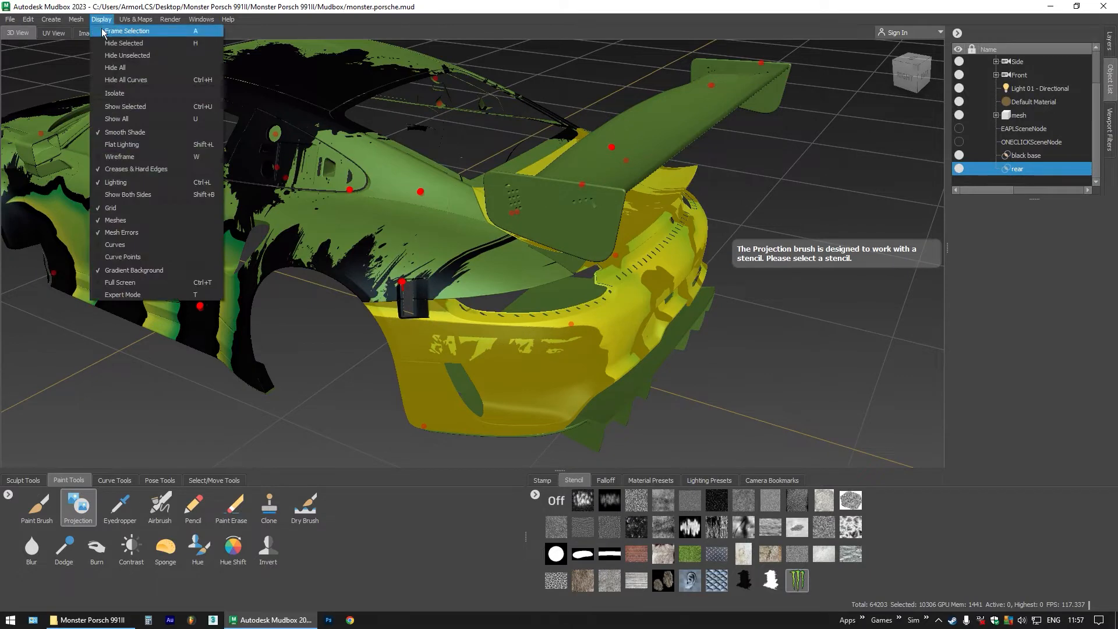
pyautogui.click(114, 56)
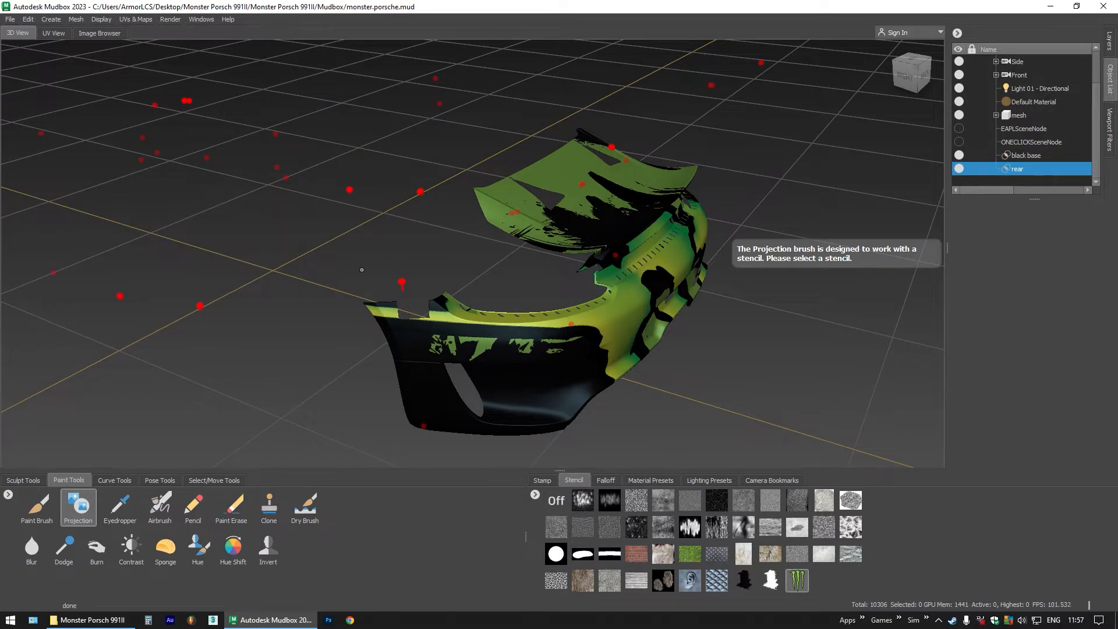
# Choose the white splatter stencil with the Paint Erase brush, and rotate and move it over the rear bumper's upper side corner
pyautogui.click(770, 580)
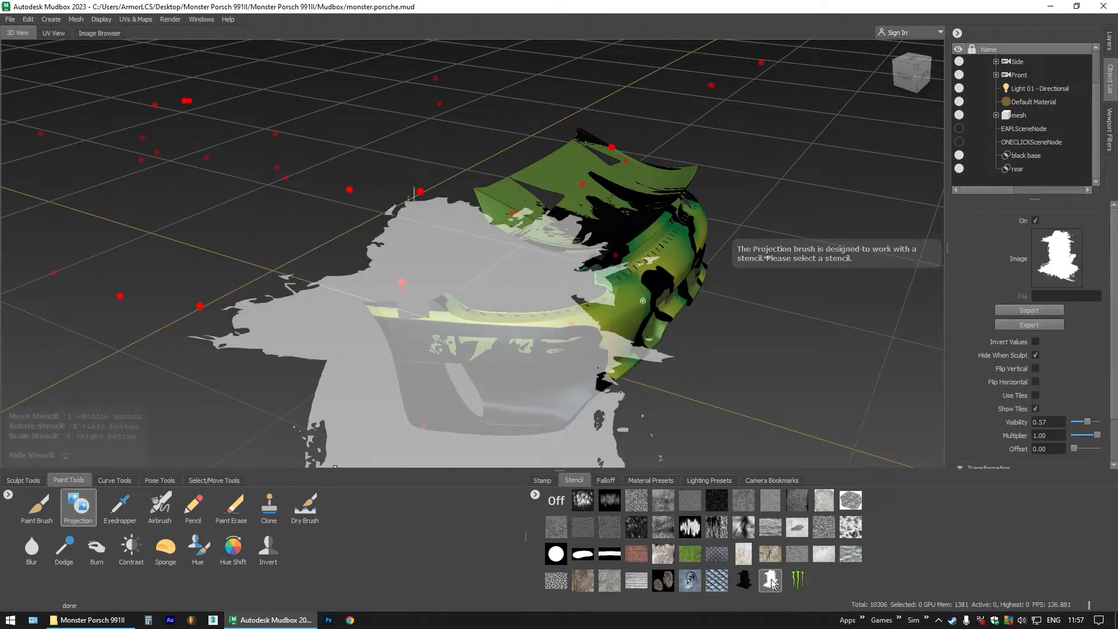
pyautogui.click(230, 512)
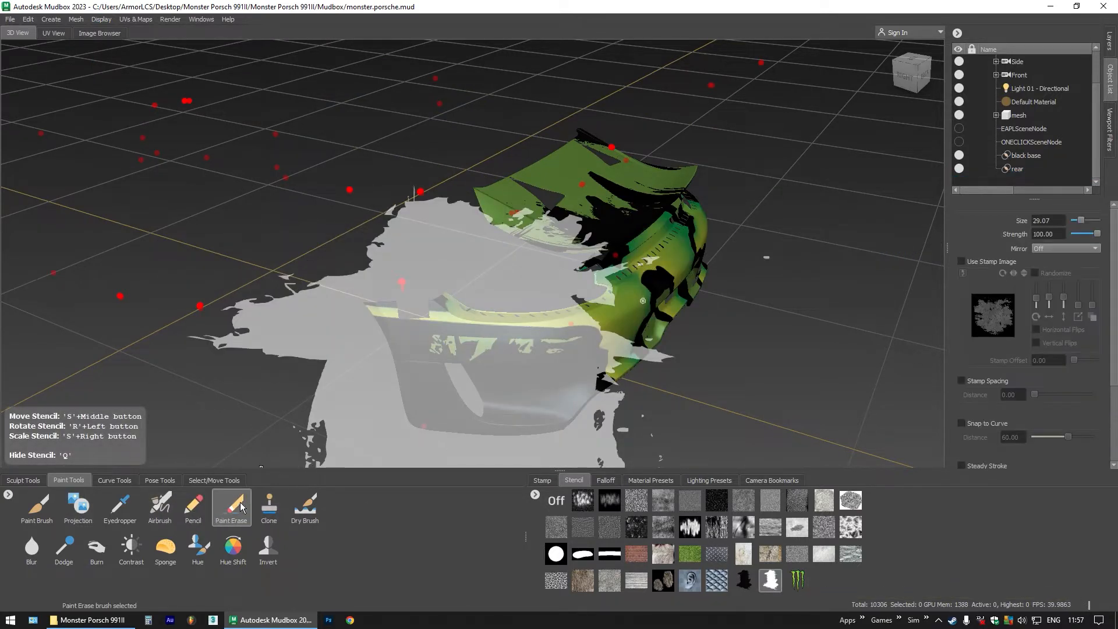
pyautogui.moveTo(421, 375)
pyautogui.mouseDown()
pyautogui.moveTo(459, 408)
pyautogui.moveTo(437, 224)
pyautogui.mouseUp()
pyautogui.moveTo(445, 437)
pyautogui.mouseDown()
pyautogui.moveTo(438, 267)
pyautogui.moveTo(437, 282)
pyautogui.moveTo(412, 250)
pyautogui.mouseUp()
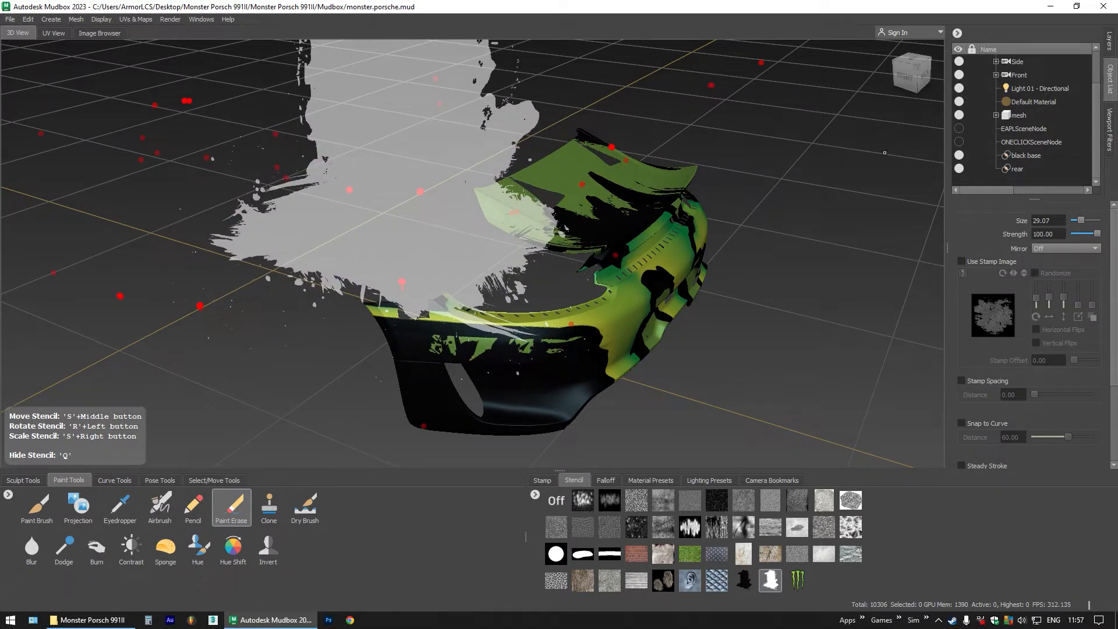
# Erase the claw paint from the rear bumper's side corner through the splatter stencil, show all parts, and hide the stencil
pyautogui.click(1110, 46)
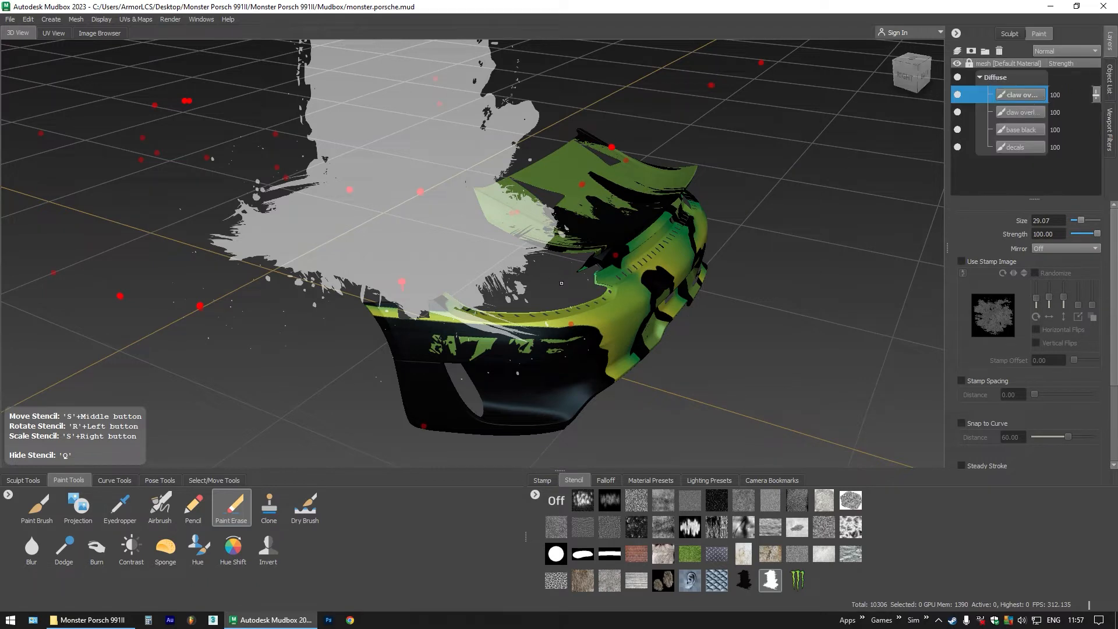
pyautogui.press('q')
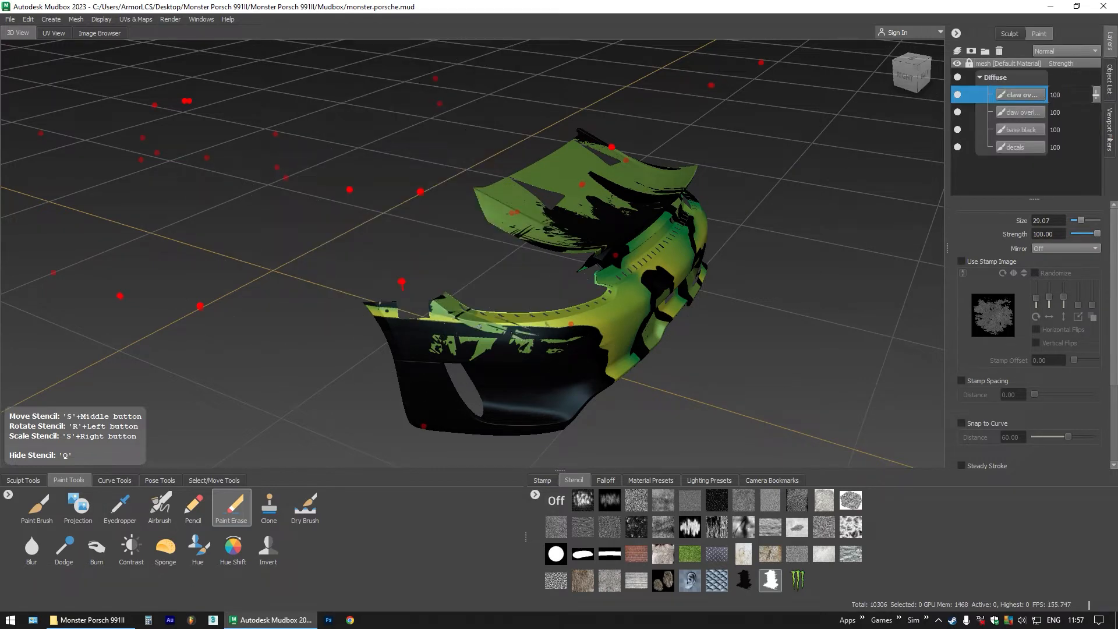
pyautogui.press('q')
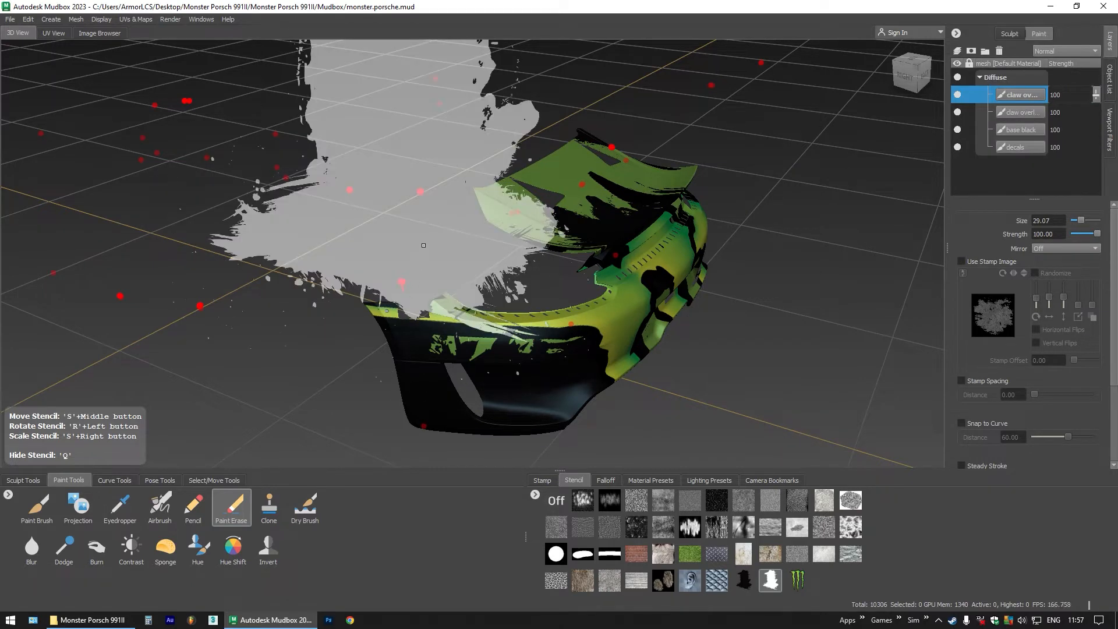
pyautogui.press('q')
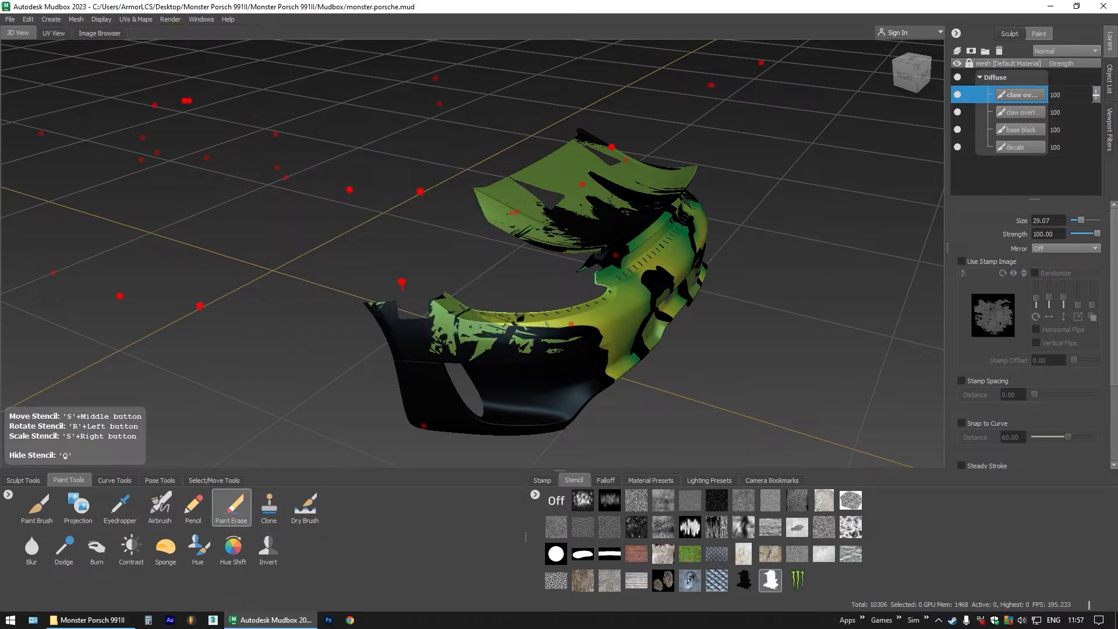
pyautogui.hotkey('shift', 'h')
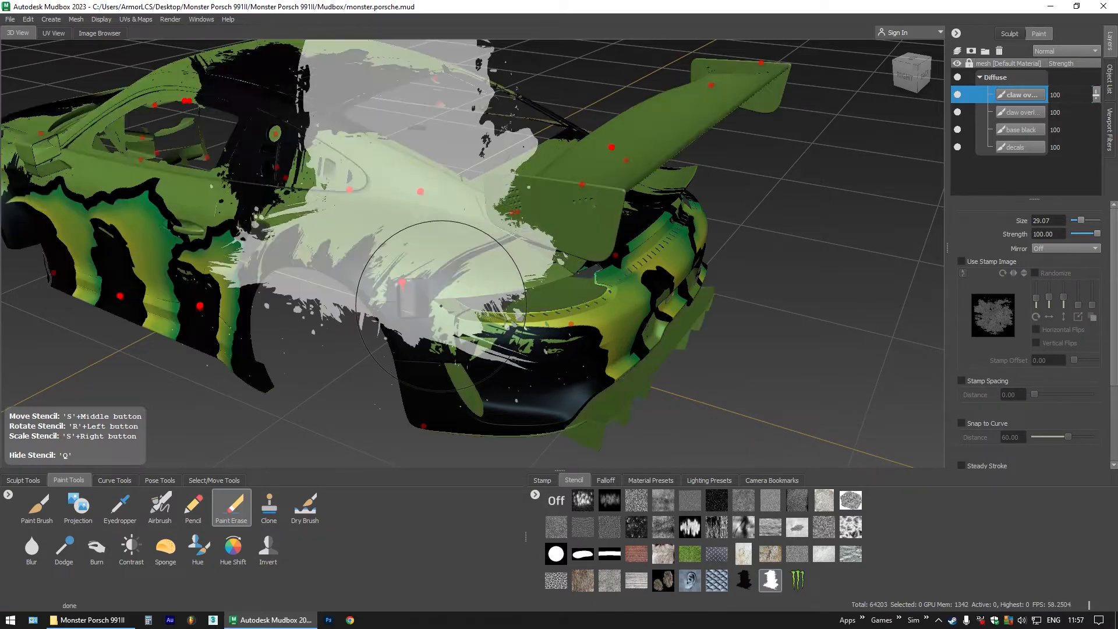
pyautogui.press('q')
pyautogui.moveTo(438, 298)
pyautogui.mouseDown()
pyautogui.moveTo(471, 294)
pyautogui.moveTo(460, 310)
pyautogui.moveTo(441, 309)
pyautogui.mouseUp()
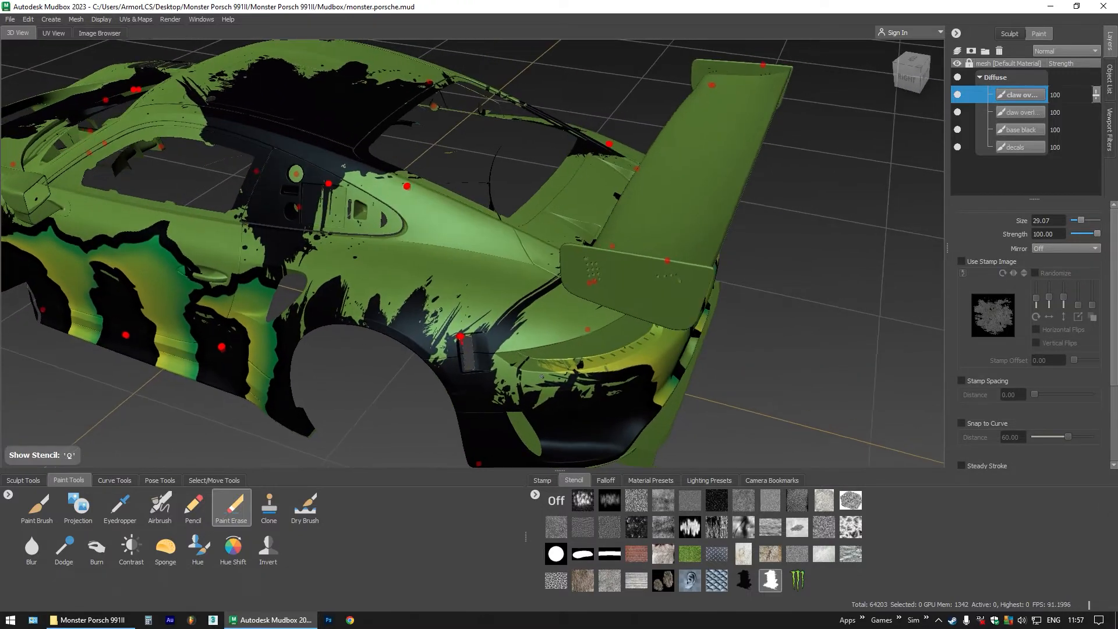
# Choose the black splatter stencil with the Projection brush, activate the base black layer, and move the stencil over the rear fender above the taillight
pyautogui.click(740, 581)
pyautogui.click(78, 506)
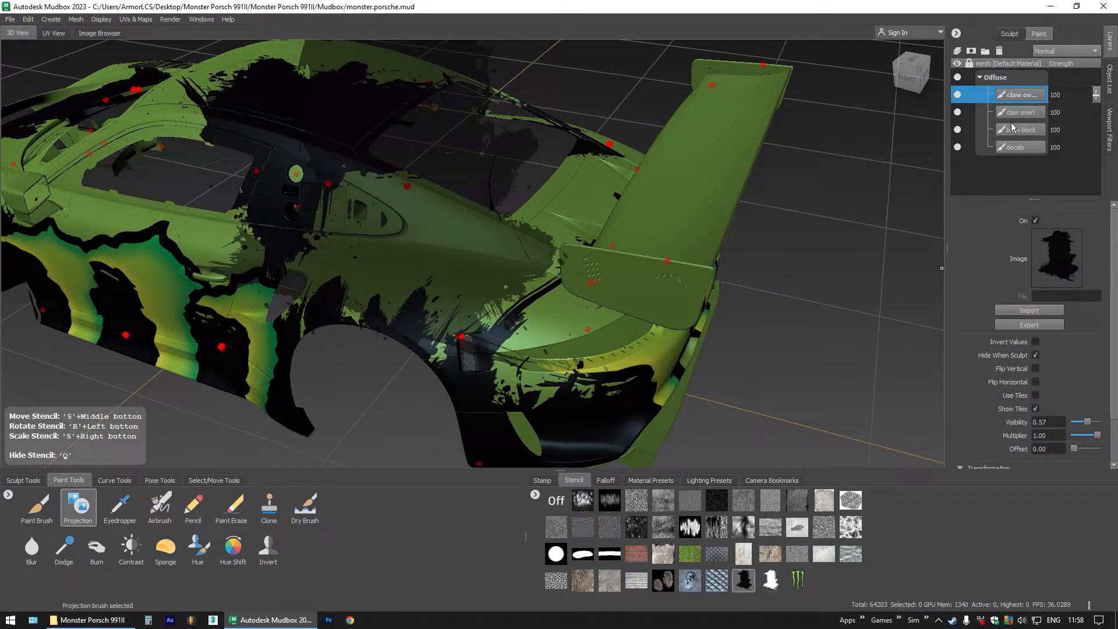
pyautogui.click(984, 129)
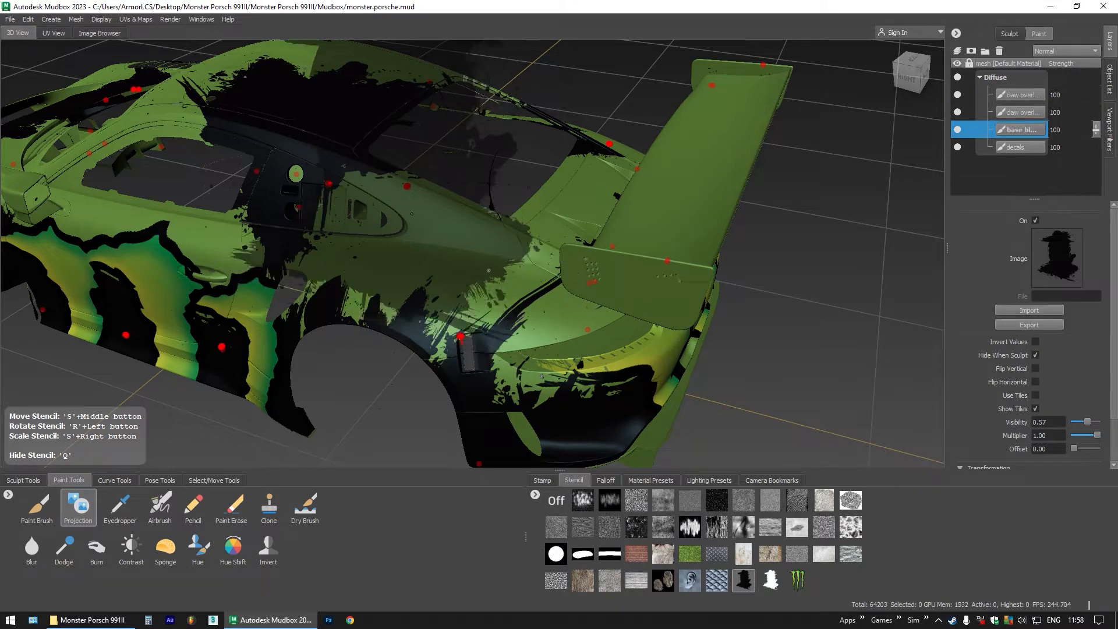
pyautogui.moveTo(400, 160); pyautogui.dragTo(513, 290)
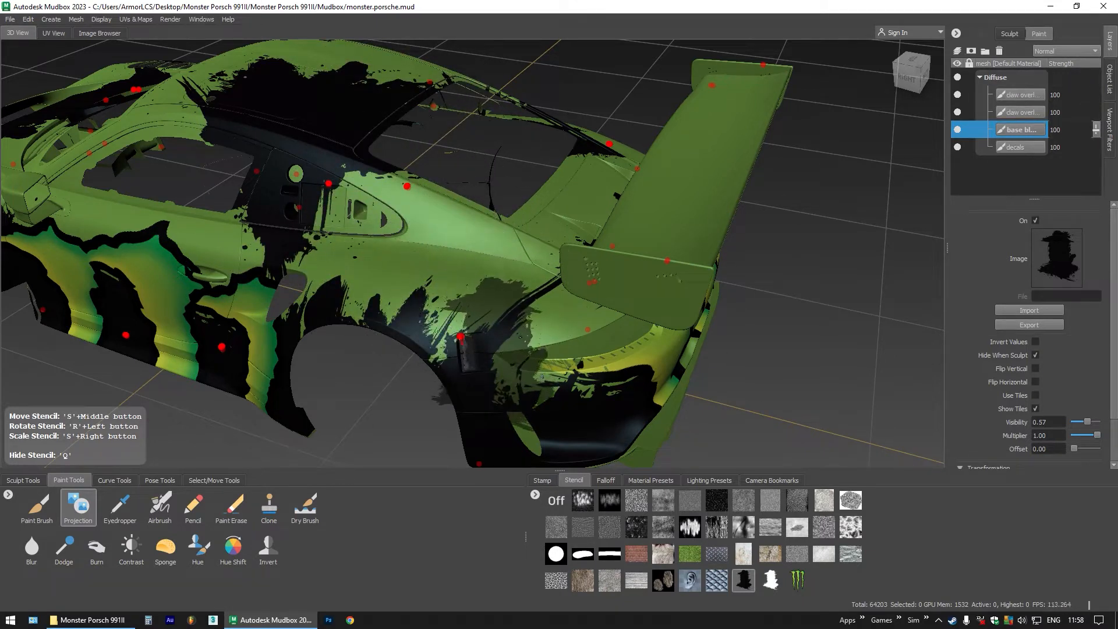
pyautogui.moveTo(469, 343); pyautogui.dragTo(653, 291)
pyautogui.click(1108, 82)
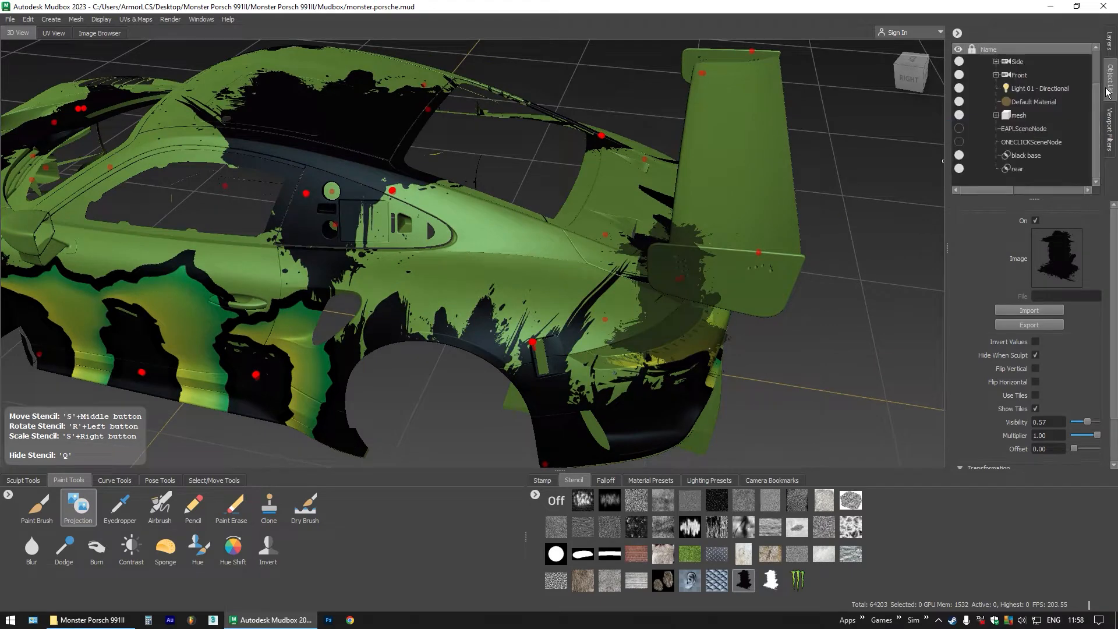
pyautogui.click(1027, 156)
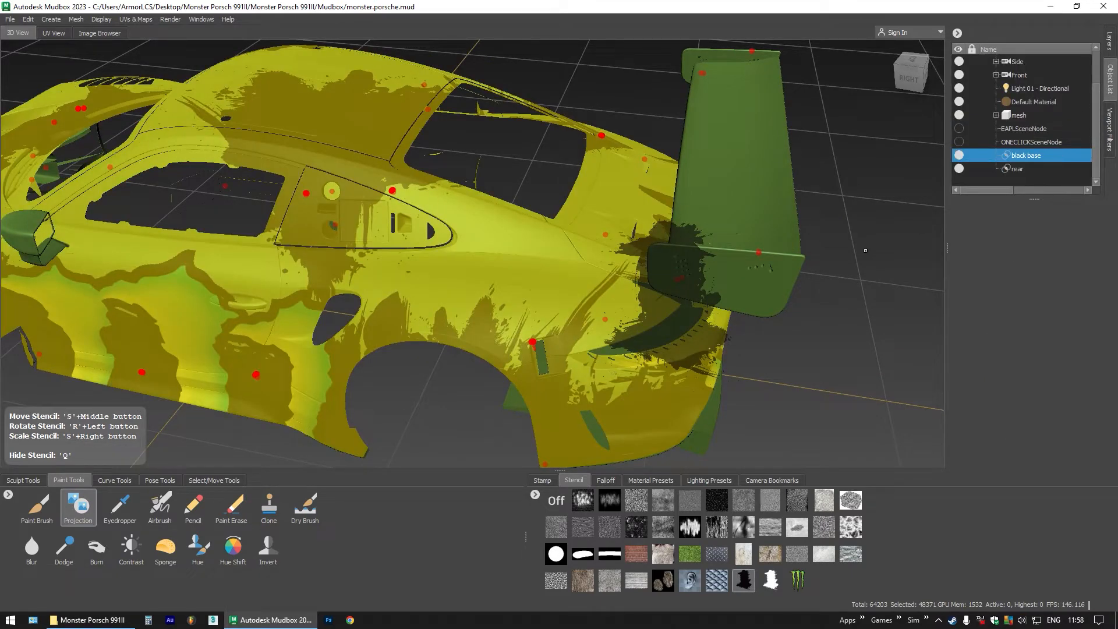
pyautogui.click(230, 481)
pyautogui.click(142, 508)
pyautogui.click(842, 369)
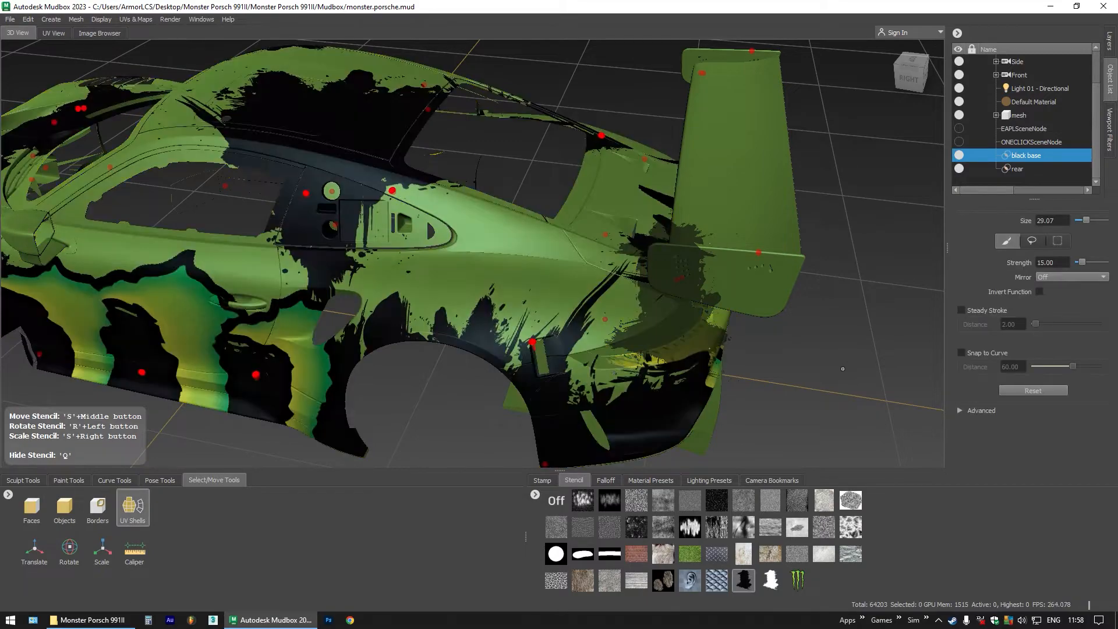
pyautogui.click(68, 480)
pyautogui.click(92, 509)
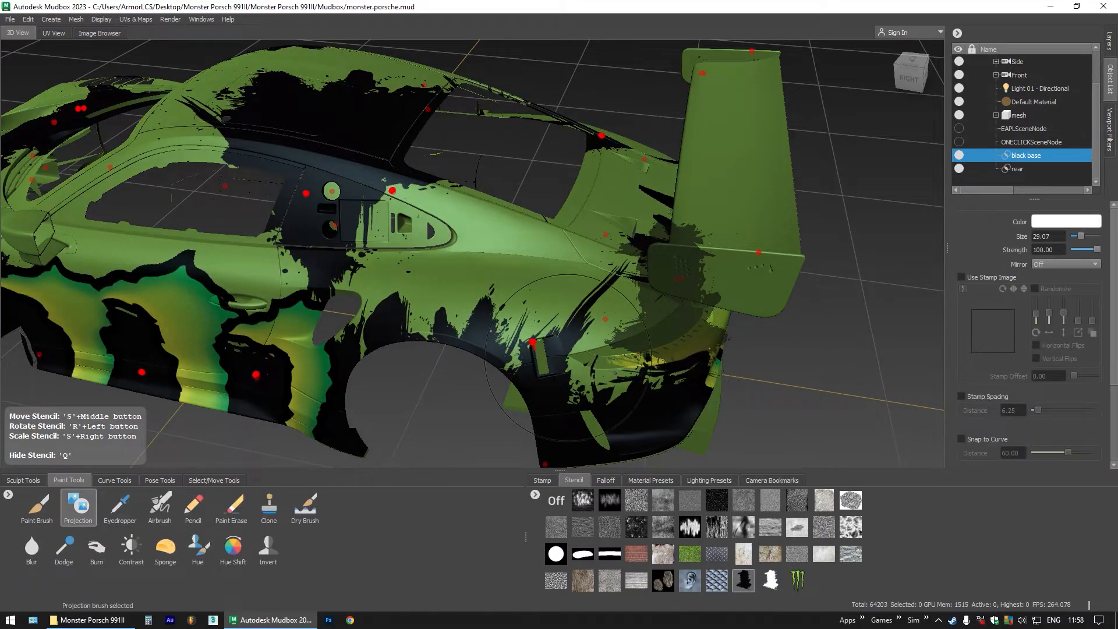
# Erase paint from the top of the rear fender beside the wing through the white splatter stencil, and hide the stencil
pyautogui.moveTo(568, 358); pyautogui.dragTo(671, 489)
pyautogui.click(769, 581)
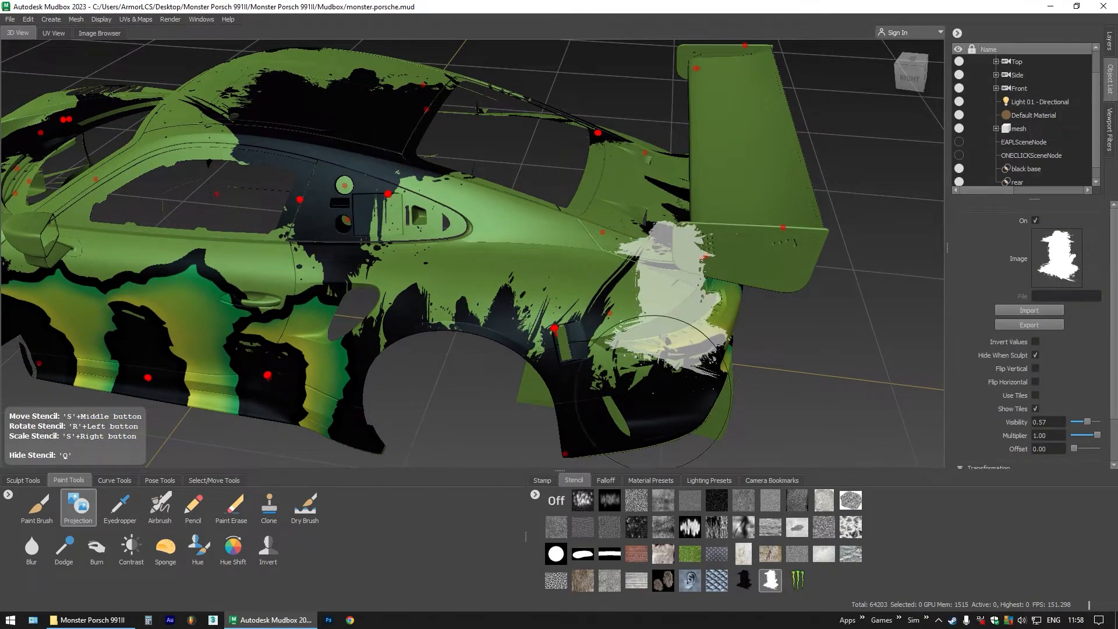
pyautogui.moveTo(635, 355); pyautogui.dragTo(644, 343)
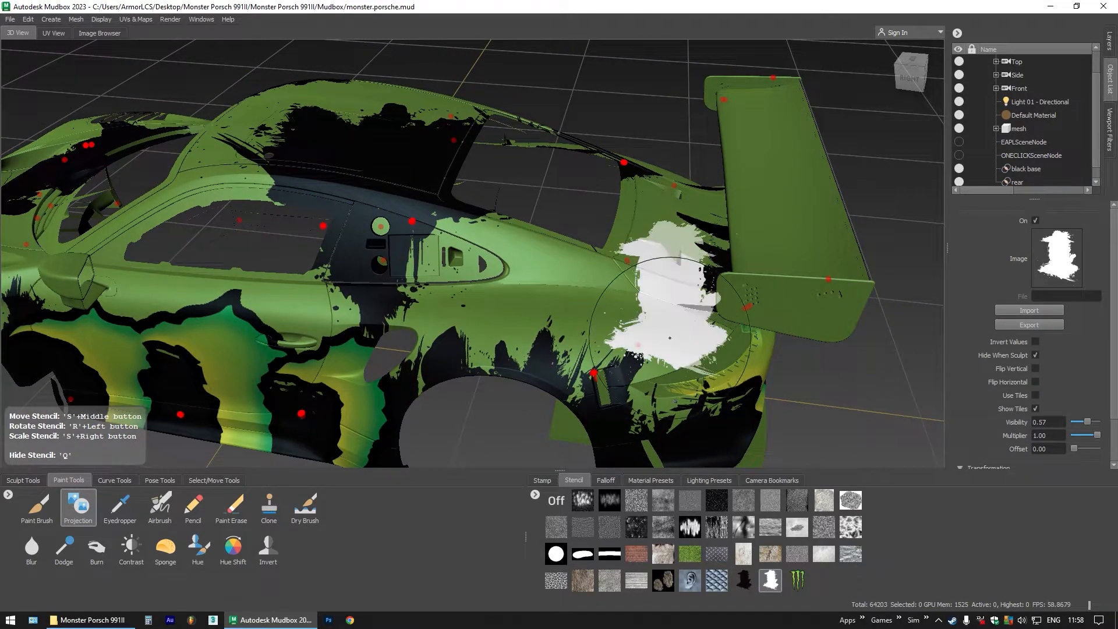
pyautogui.click(233, 506)
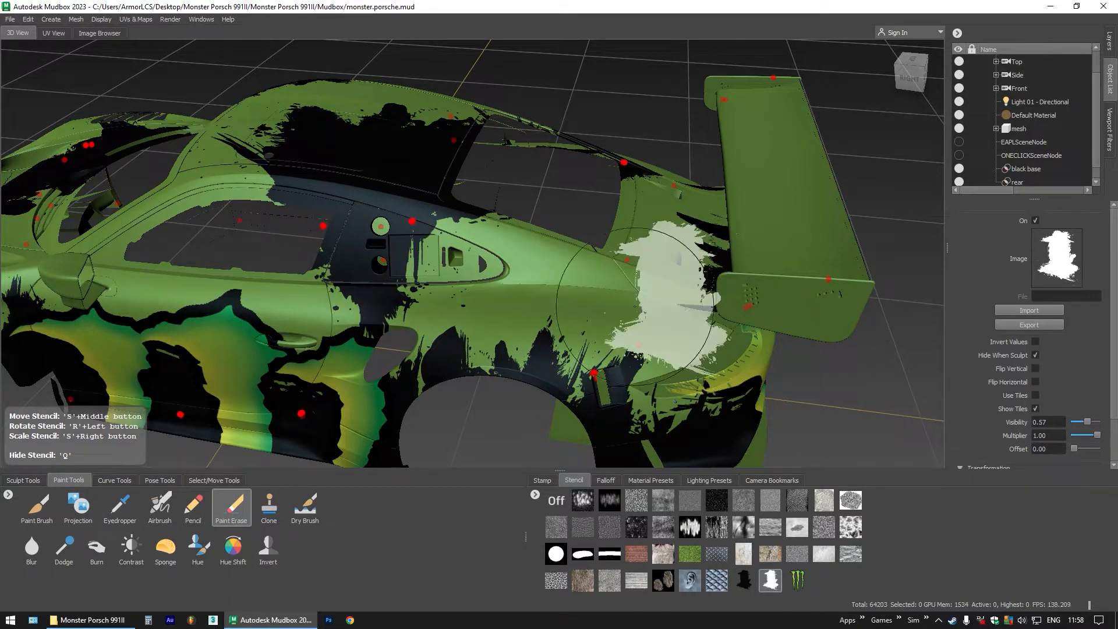
pyautogui.moveTo(663, 332); pyautogui.dragTo(669, 392)
pyautogui.press('q')
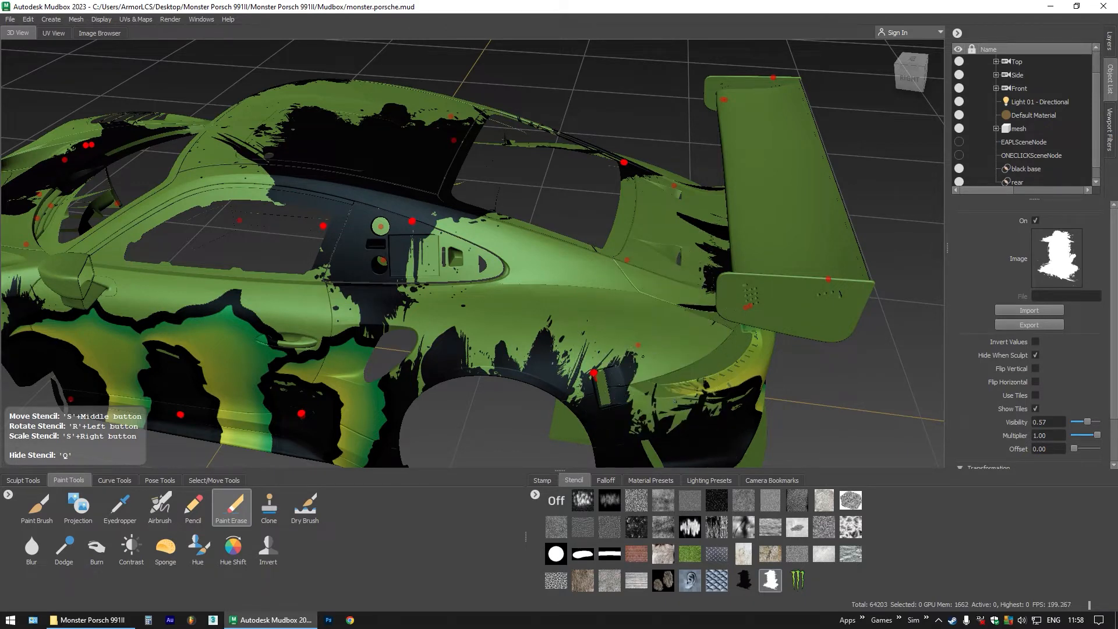
# Erase stray paint along the engine lid's side edge through the white splatter stencil, working on the base black and top claw overlay layers
pyautogui.moveTo(646, 350)
pyautogui.mouseDown()
pyautogui.moveTo(686, 380)
pyautogui.moveTo(686, 314)
pyautogui.moveTo(643, 293)
pyautogui.moveTo(593, 295)
pyautogui.moveTo(594, 315)
pyautogui.mouseUp()
pyautogui.moveTo(499, 296); pyautogui.dragTo(423, 328)
pyautogui.moveTo(518, 341); pyautogui.dragTo(217, 350)
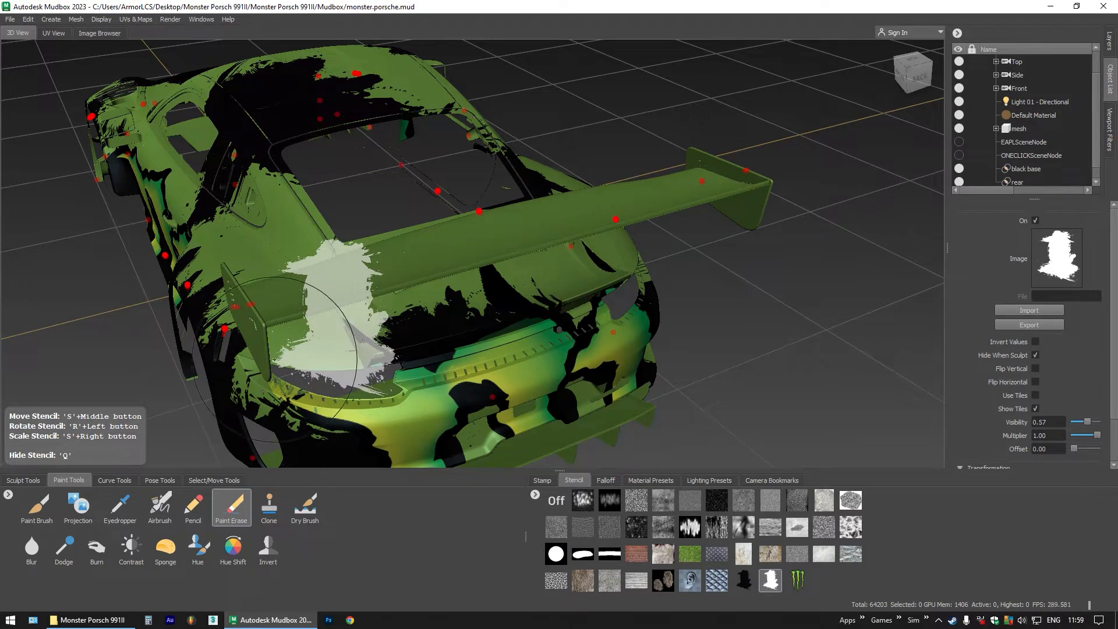
pyautogui.moveTo(357, 368)
pyautogui.mouseDown()
pyautogui.moveTo(379, 339)
pyautogui.moveTo(378, 348)
pyautogui.mouseUp()
pyautogui.click(1110, 42)
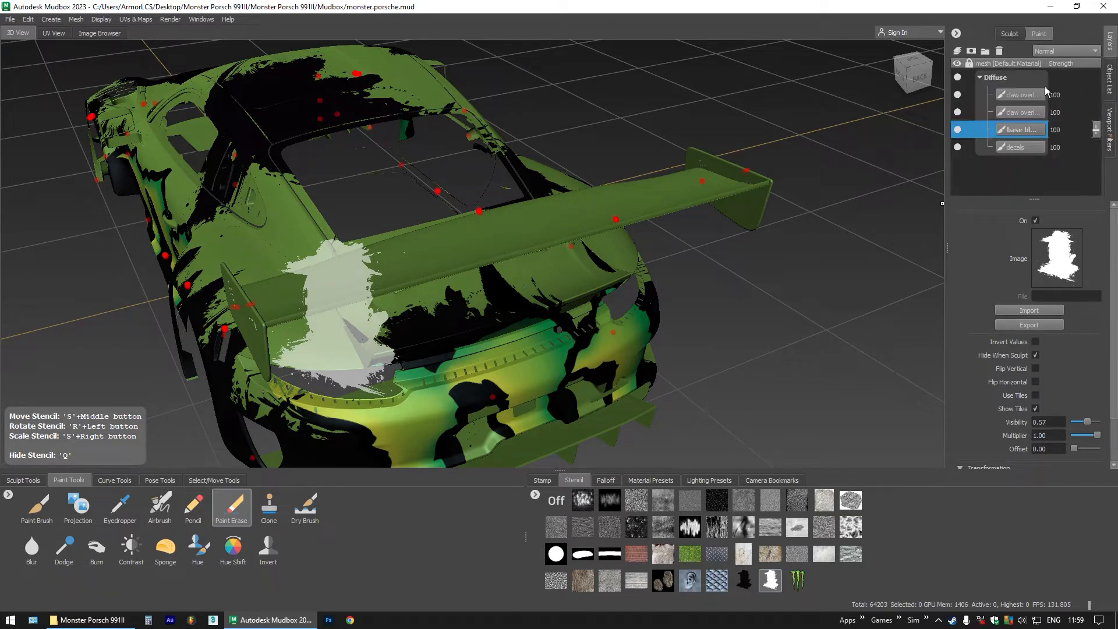
pyautogui.click(1017, 97)
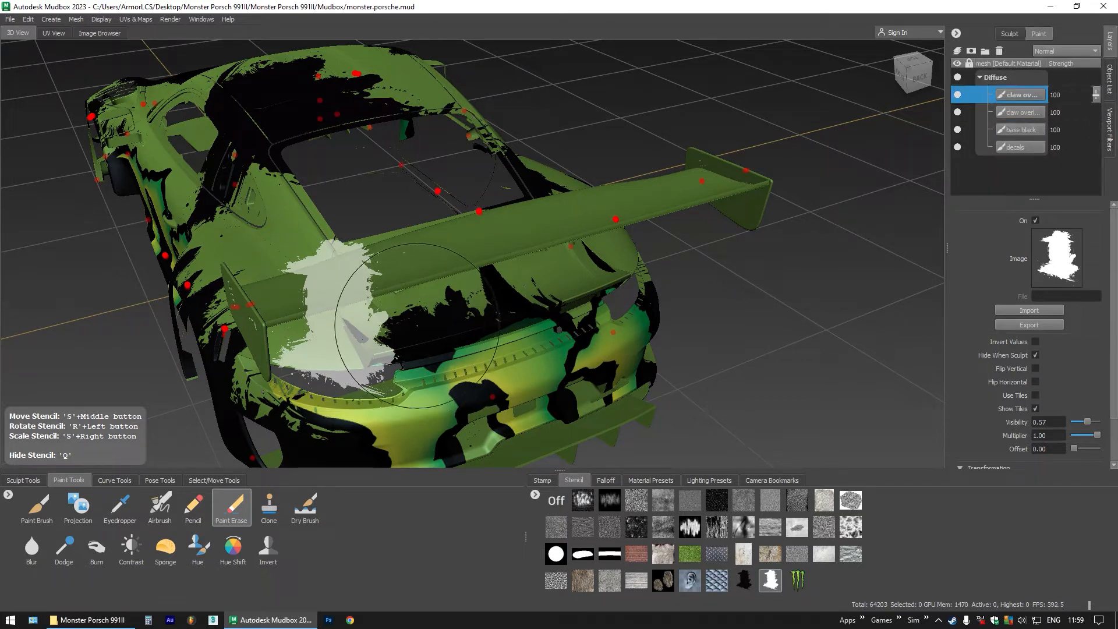
pyautogui.moveTo(418, 318)
pyautogui.mouseDown()
pyautogui.moveTo(454, 318)
pyautogui.moveTo(353, 326)
pyautogui.moveTo(464, 380)
pyautogui.moveTo(568, 335)
pyautogui.mouseUp()
pyautogui.moveTo(514, 360)
pyautogui.mouseDown()
pyautogui.moveTo(417, 339)
pyautogui.moveTo(227, 356)
pyautogui.moveTo(226, 373)
pyautogui.moveTo(286, 371)
pyautogui.moveTo(279, 420)
pyautogui.moveTo(309, 338)
pyautogui.moveTo(288, 349)
pyautogui.moveTo(351, 366)
pyautogui.mouseUp()
# Project black splatter onto the base black layer along the opposite rear wheel arch through the black splatter stencil, and hide the stencil
pyautogui.click(1020, 129)
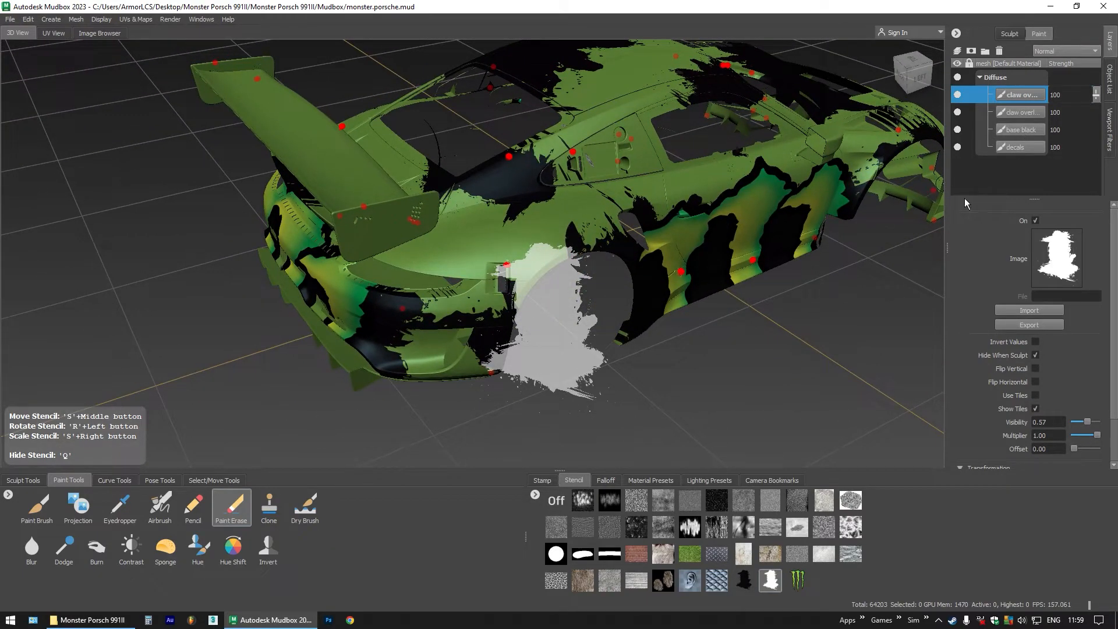
pyautogui.click(744, 580)
pyautogui.click(79, 504)
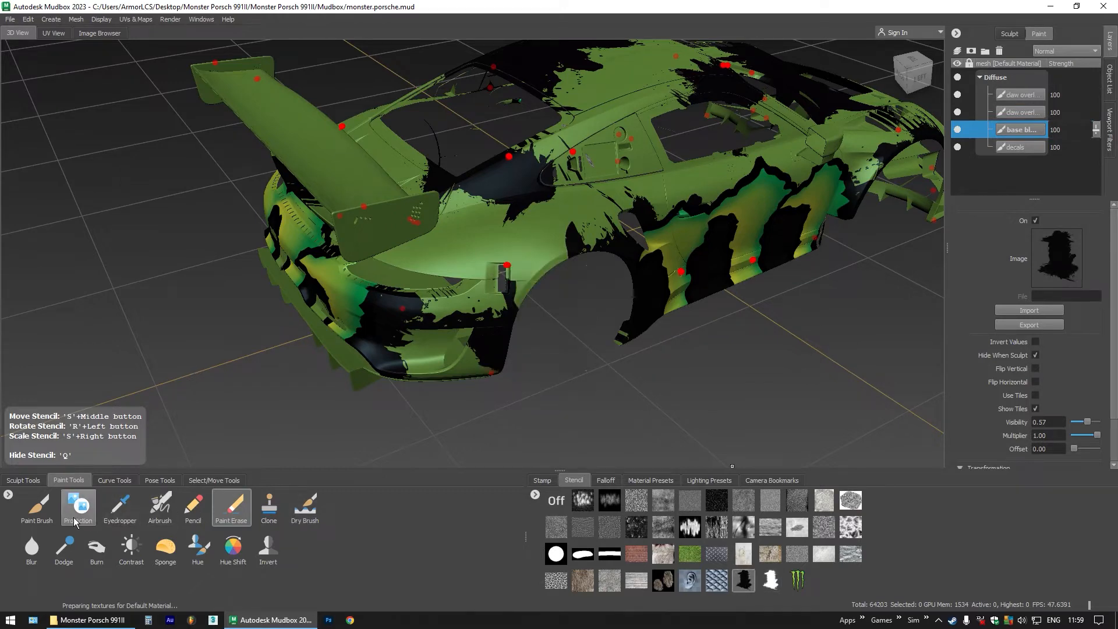
pyautogui.moveTo(562, 301); pyautogui.dragTo(541, 272)
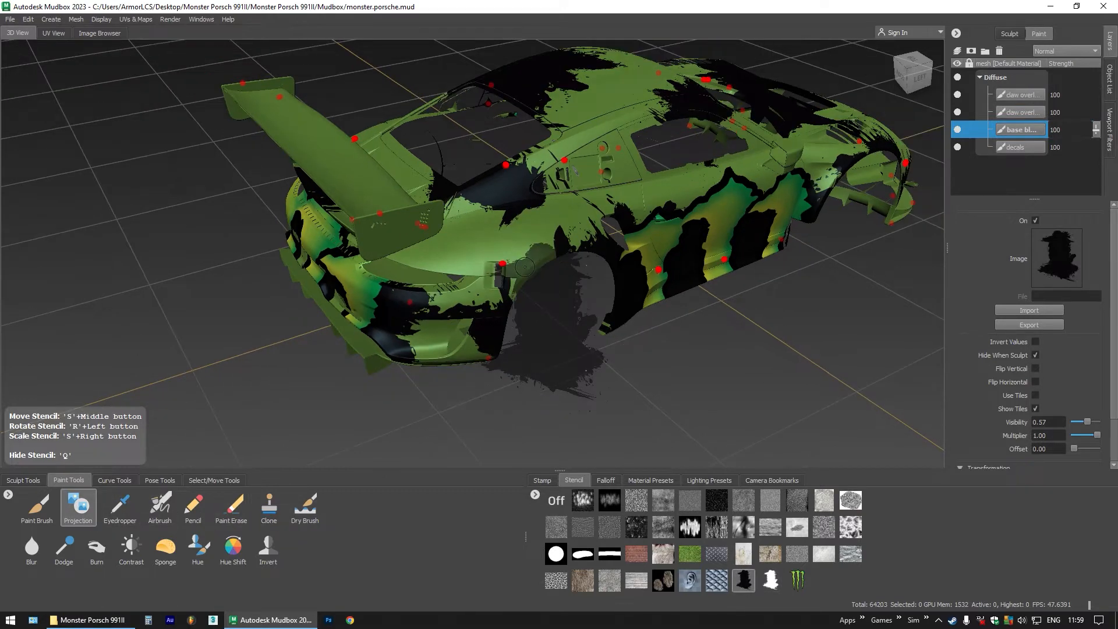
pyautogui.scroll(1, 524, 267)
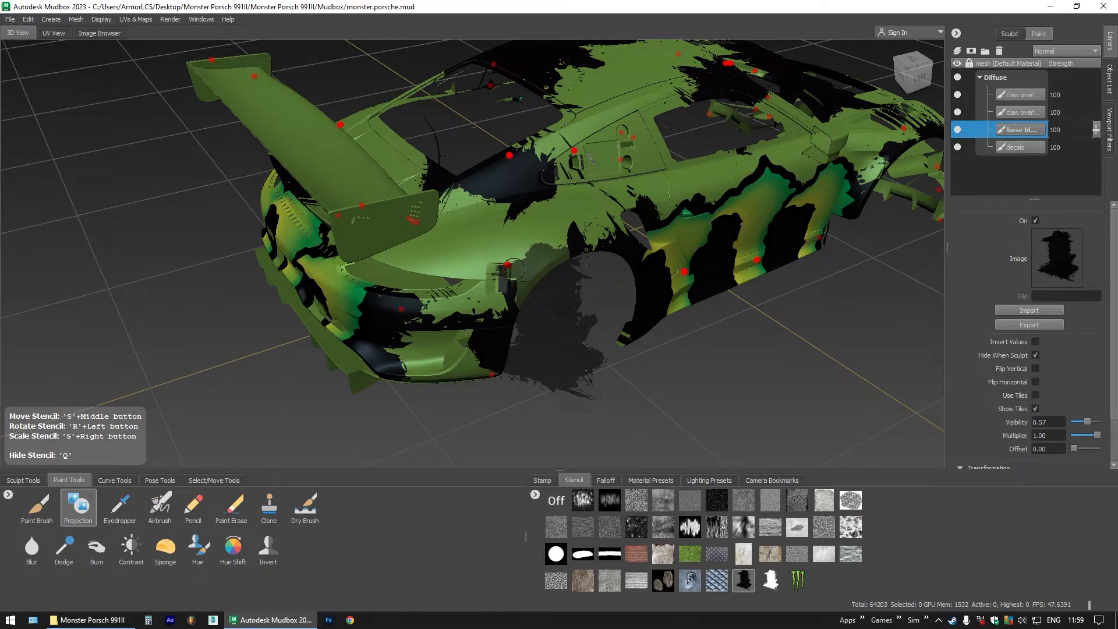
pyautogui.press('q')
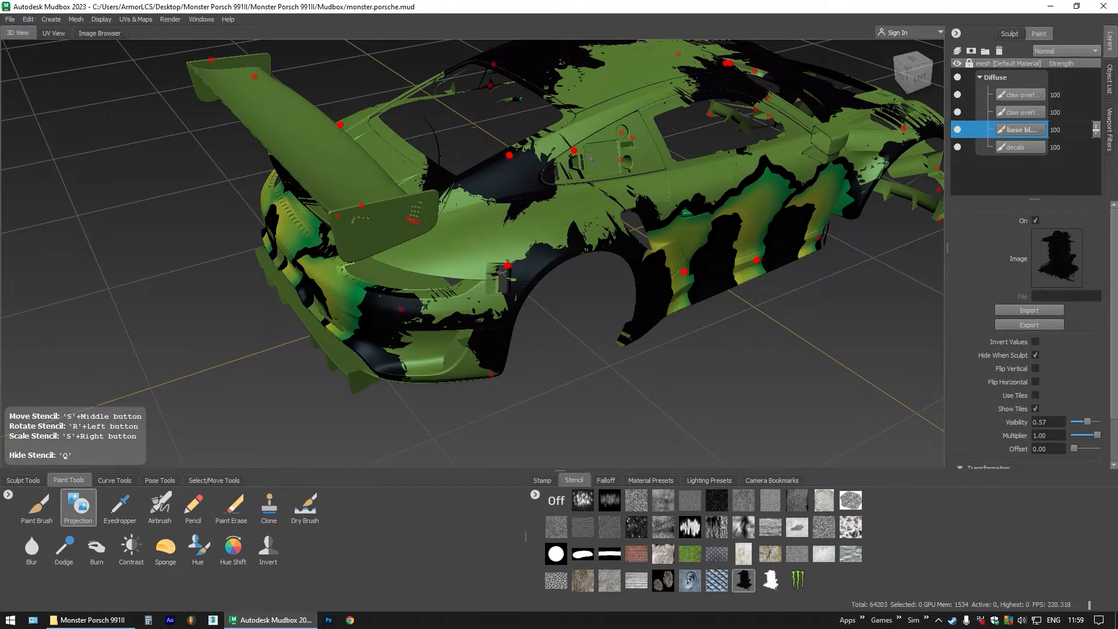
# Project black splatter through the stencil around the rear window's lower corner and the base of the pillar
pyautogui.press('q')
pyautogui.moveTo(591, 158); pyautogui.dragTo(723, 360)
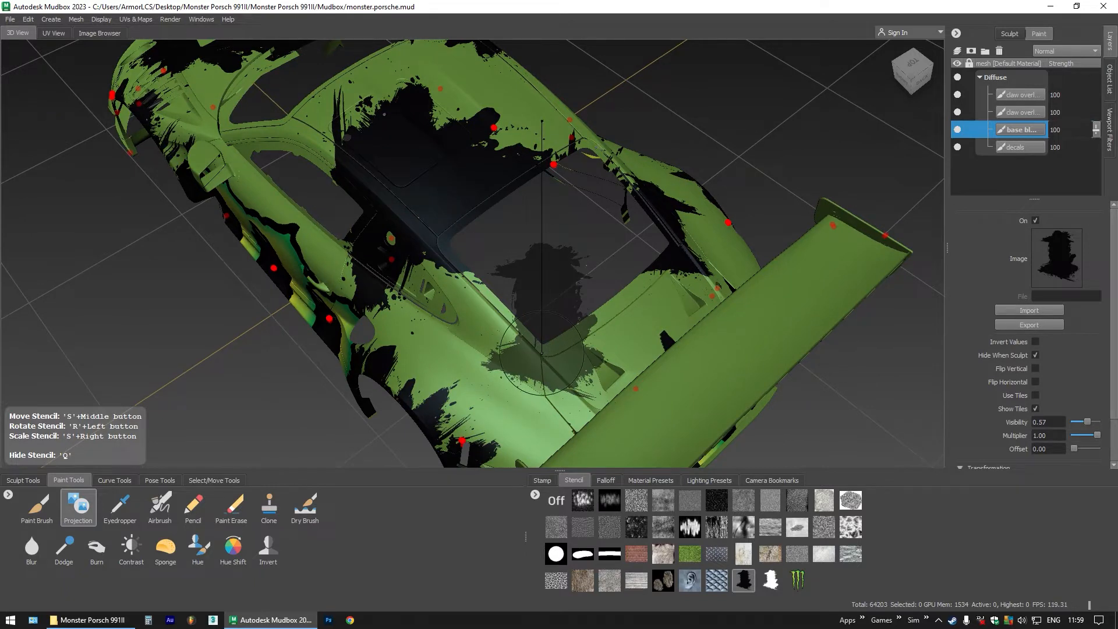
pyautogui.moveTo(542, 354); pyautogui.dragTo(539, 353)
pyautogui.press('q')
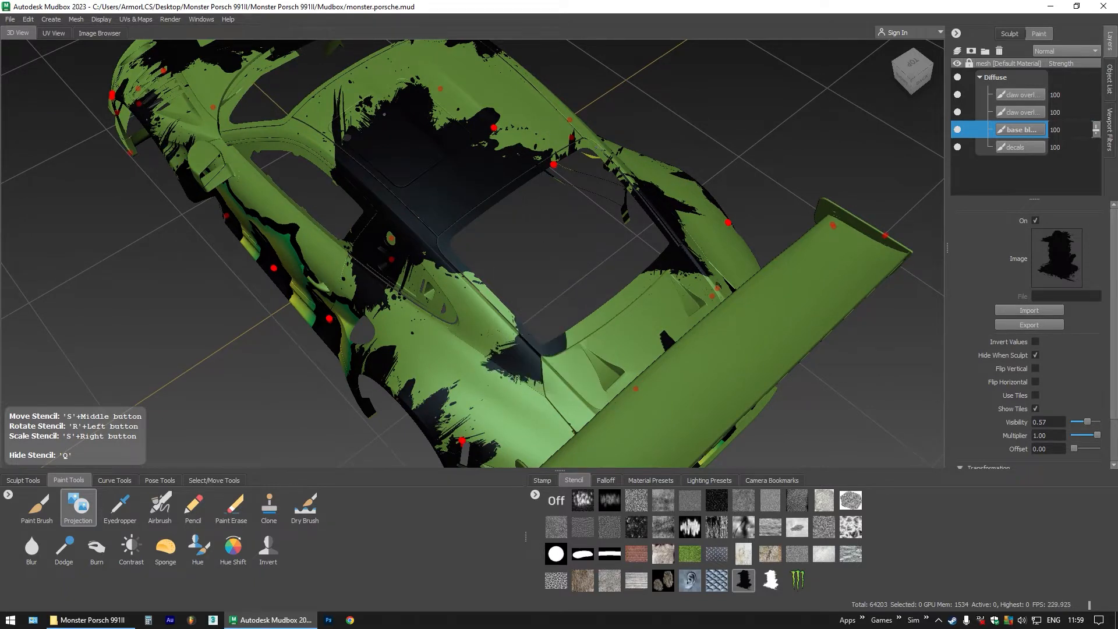
pyautogui.moveTo(539, 347); pyautogui.dragTo(570, 351)
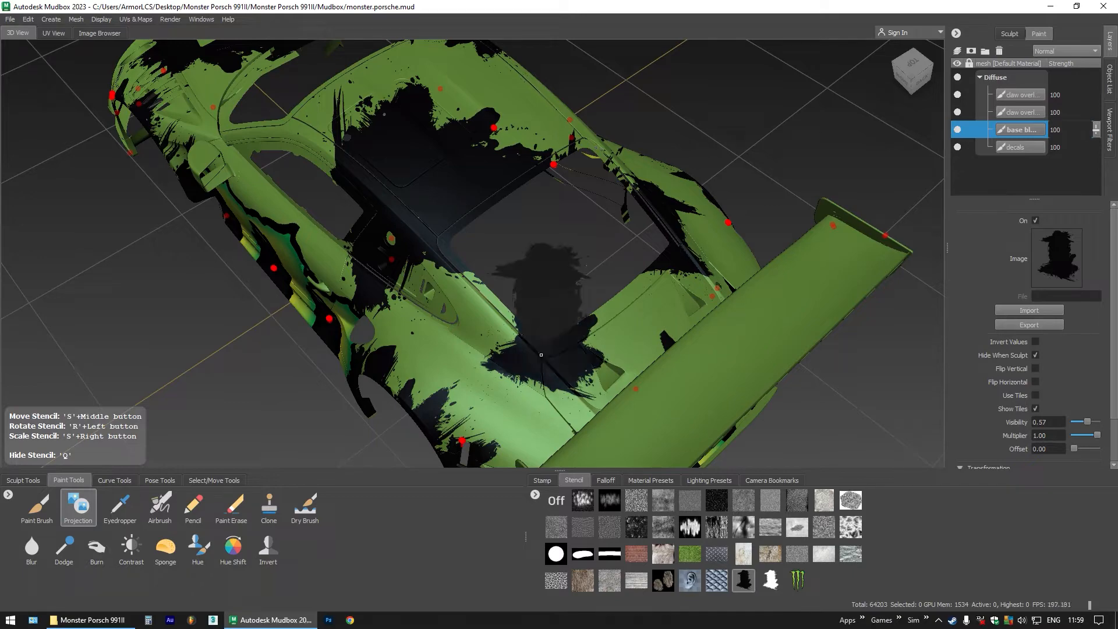
# Erase paint on the top claw overlay layer over the engine lid using Paint Erase and the white splatter stencil
pyautogui.moveTo(470, 370)
pyautogui.keyDown('alt'); pyautogui.mouseDown()
pyautogui.moveTo(570, 334)
pyautogui.moveTo(636, 339)
pyautogui.moveTo(348, 331)
pyautogui.moveTo(204, 297)
pyautogui.moveTo(427, 320)
pyautogui.mouseUp(); pyautogui.keyUp('alt')
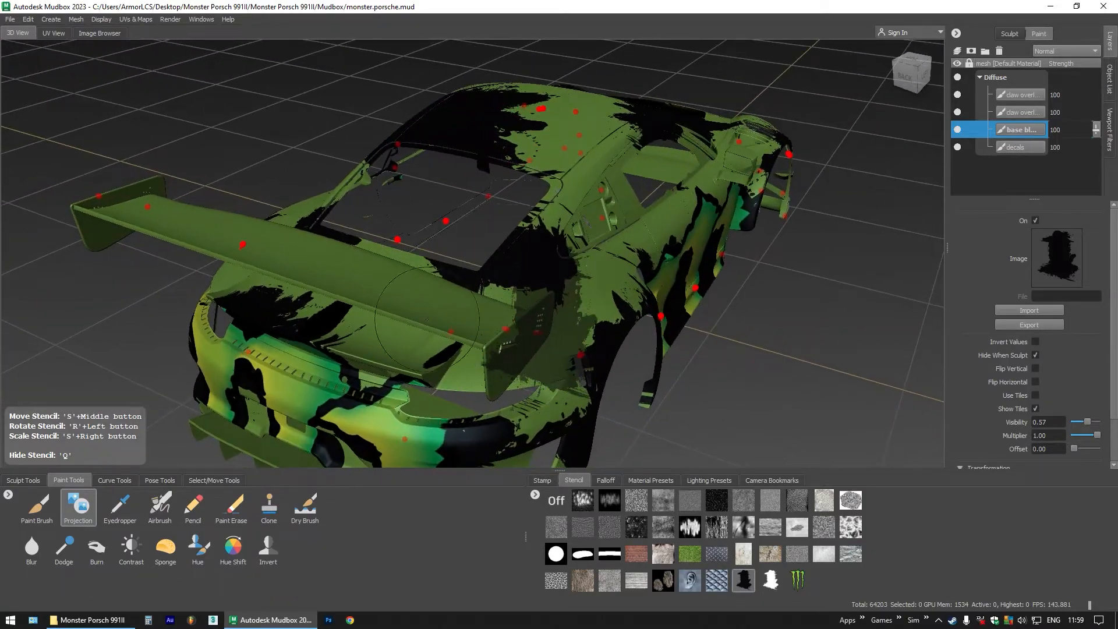
pyautogui.click(1023, 93)
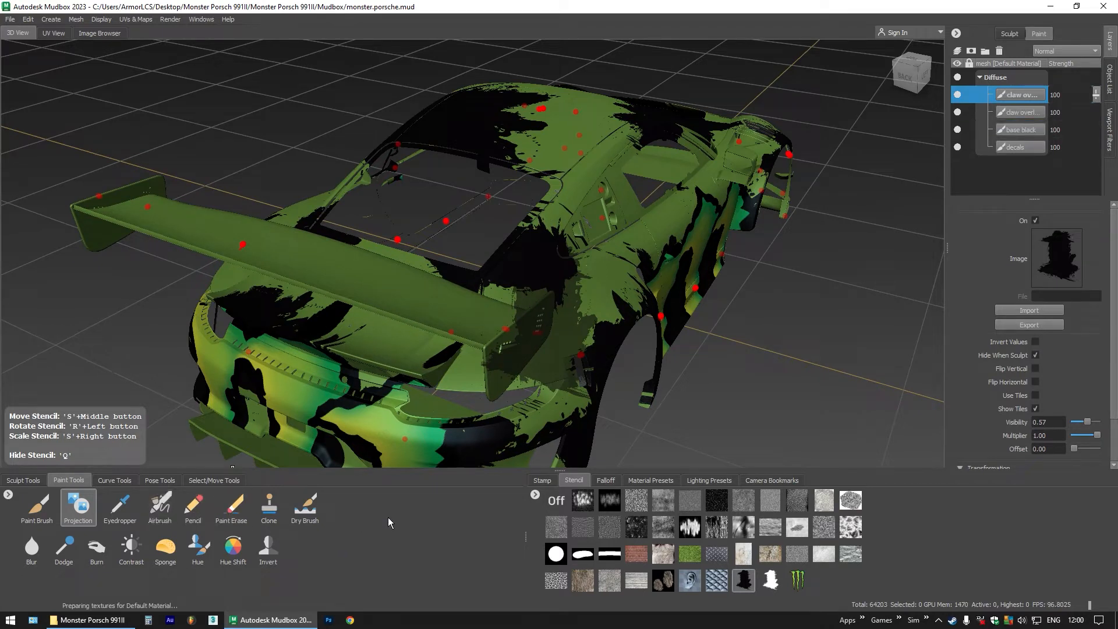
pyautogui.click(233, 508)
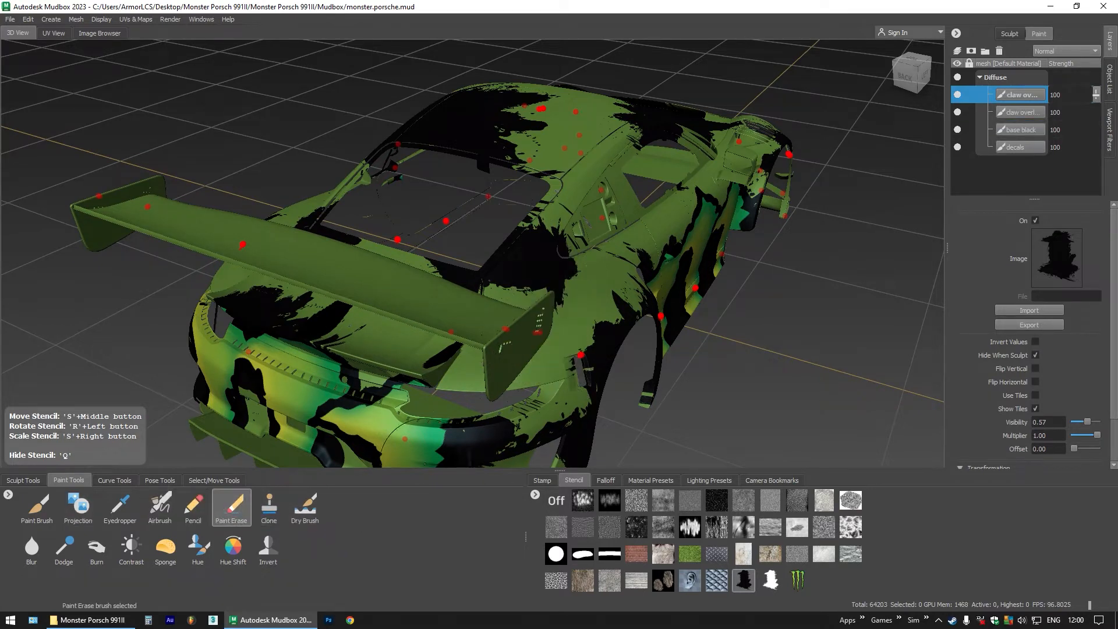
pyautogui.click(771, 580)
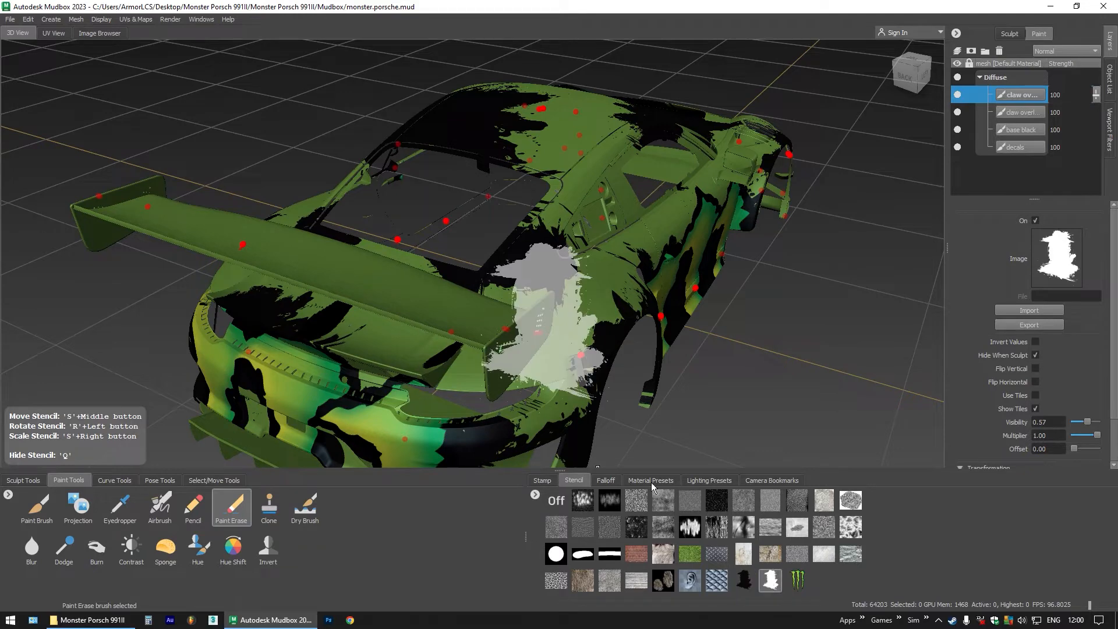
pyautogui.moveTo(547, 343)
pyautogui.mouseDown()
pyautogui.moveTo(459, 344)
pyautogui.moveTo(433, 362)
pyautogui.moveTo(441, 353)
pyautogui.mouseUp()
pyautogui.moveTo(408, 353)
pyautogui.mouseDown()
pyautogui.moveTo(473, 361)
pyautogui.moveTo(434, 374)
pyautogui.mouseUp()
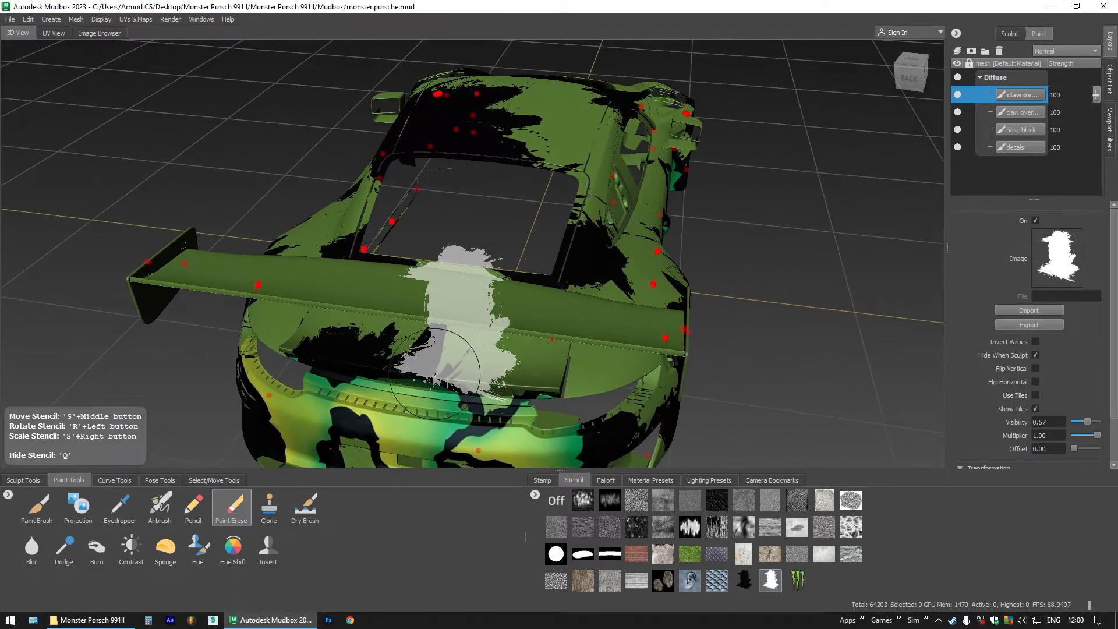
# Choose the black splatter stencil with the Projection brush, select the "black base" selection set, and hide all unselected parts
pyautogui.click(745, 580)
pyautogui.click(92, 515)
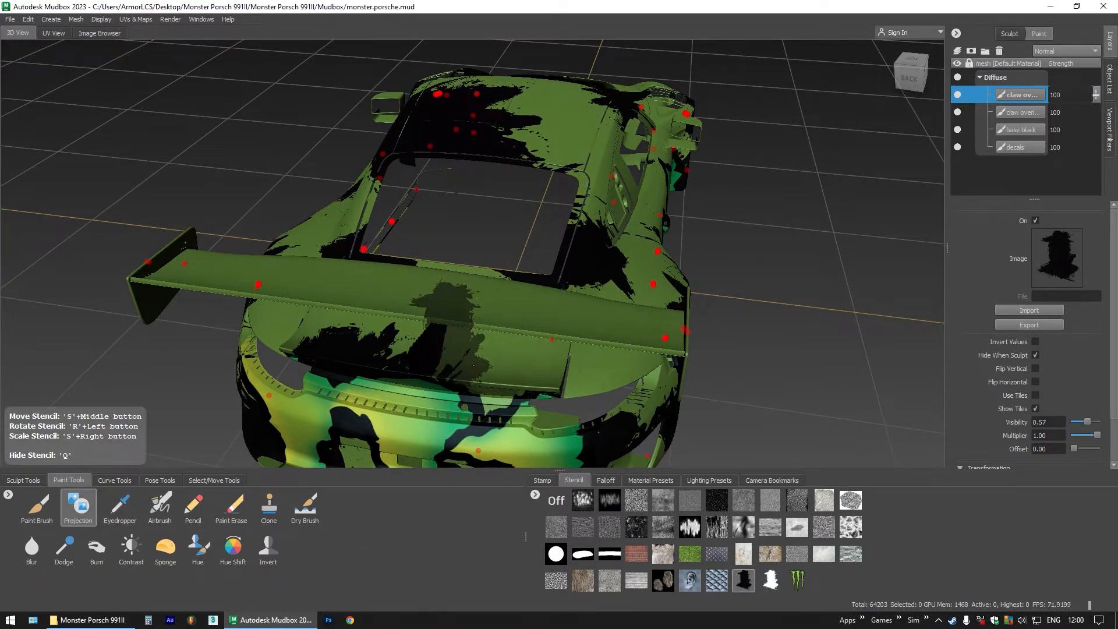
pyautogui.click(1109, 80)
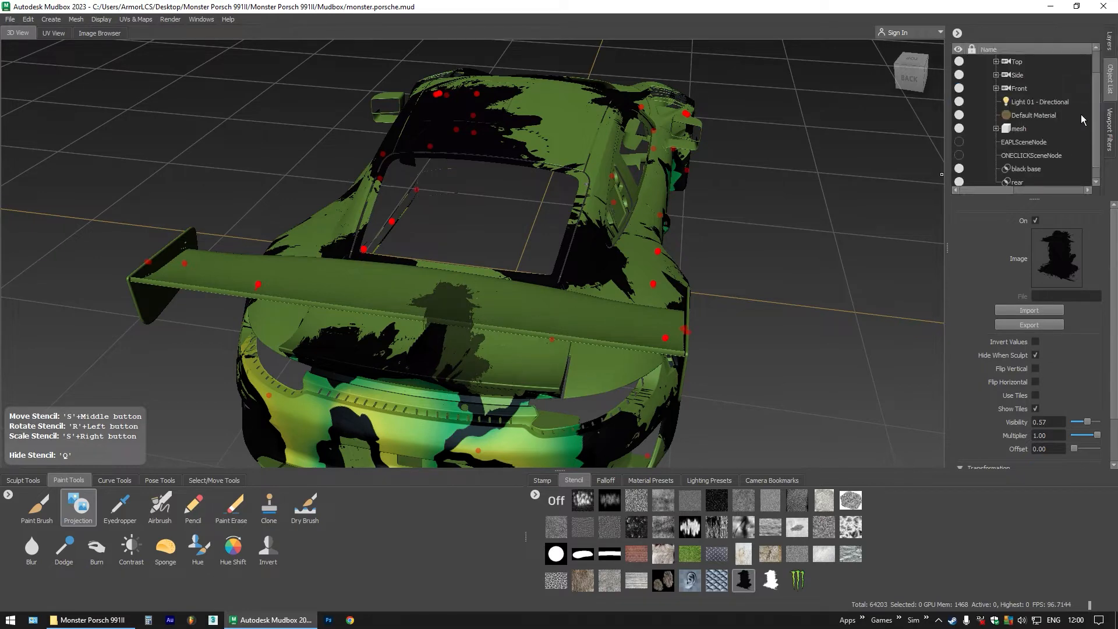
pyautogui.click(1026, 169)
pyautogui.click(94, 19)
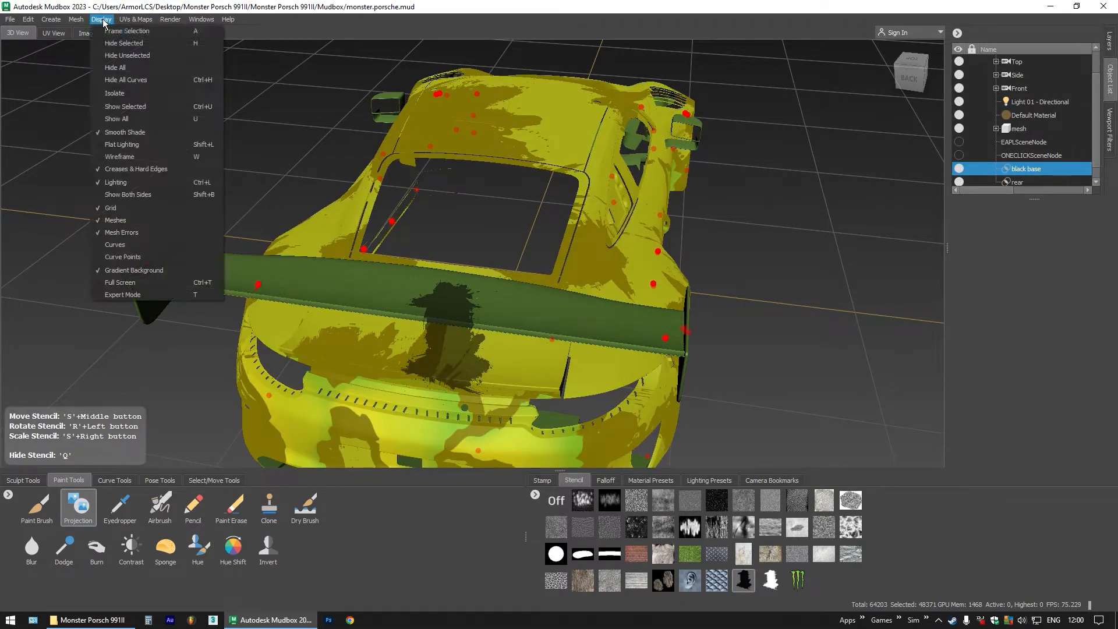
pyautogui.click(125, 50)
# Project black splatter across the rear edge of the engine lid through the stencil from above
pyautogui.moveTo(495, 294); pyautogui.dragTo(489, 364)
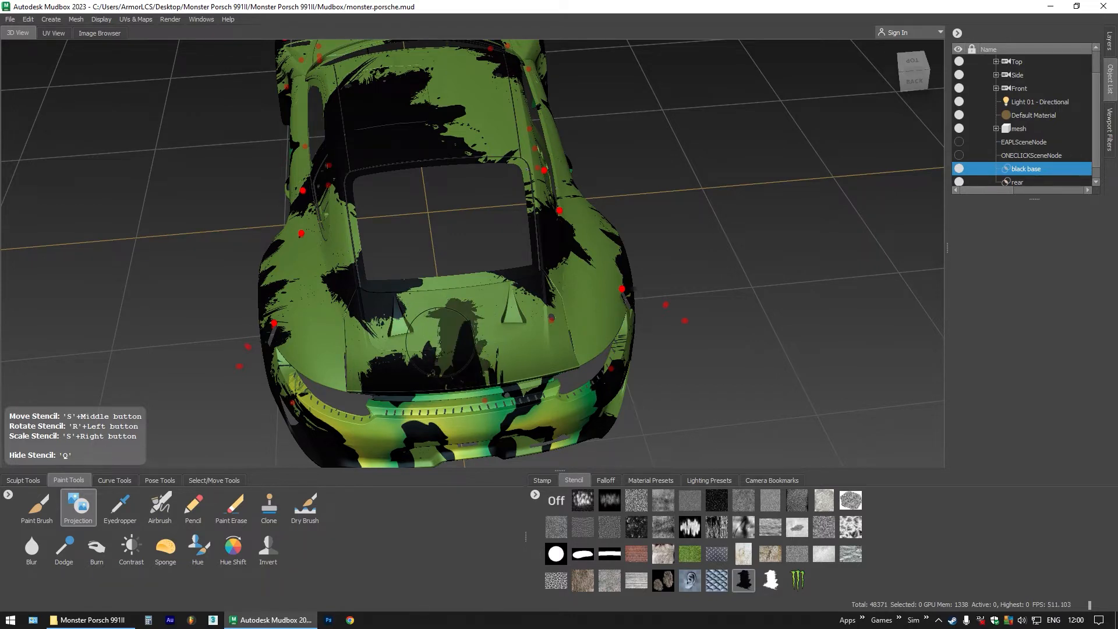
pyautogui.moveTo(441, 342); pyautogui.dragTo(163, 373)
pyautogui.moveTo(431, 256); pyautogui.dragTo(541, 389)
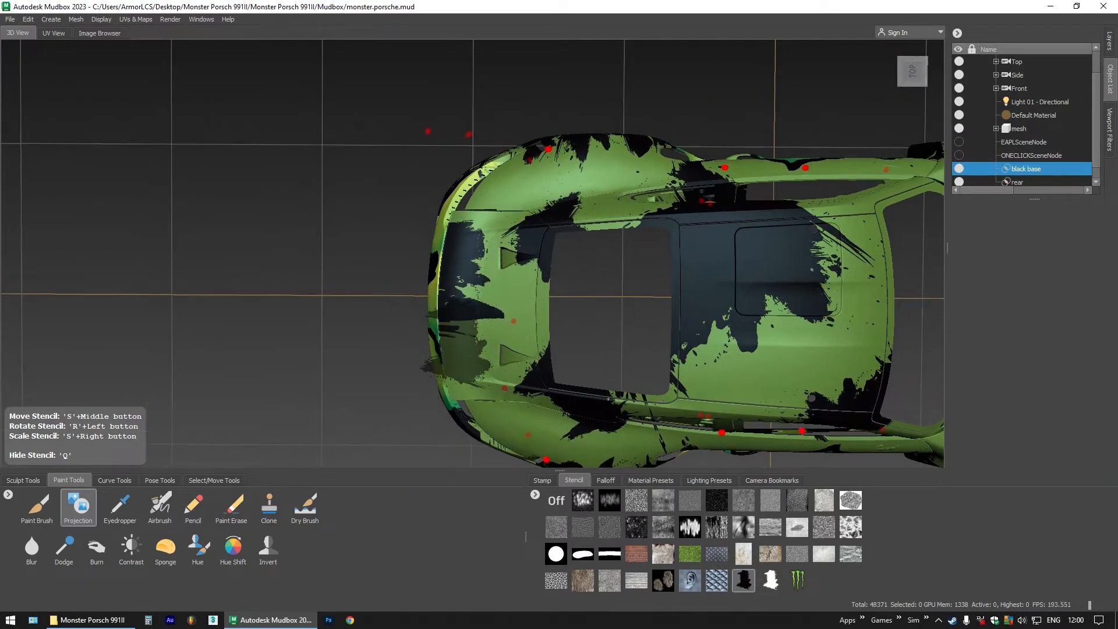
pyautogui.moveTo(538, 339); pyautogui.dragTo(547, 367)
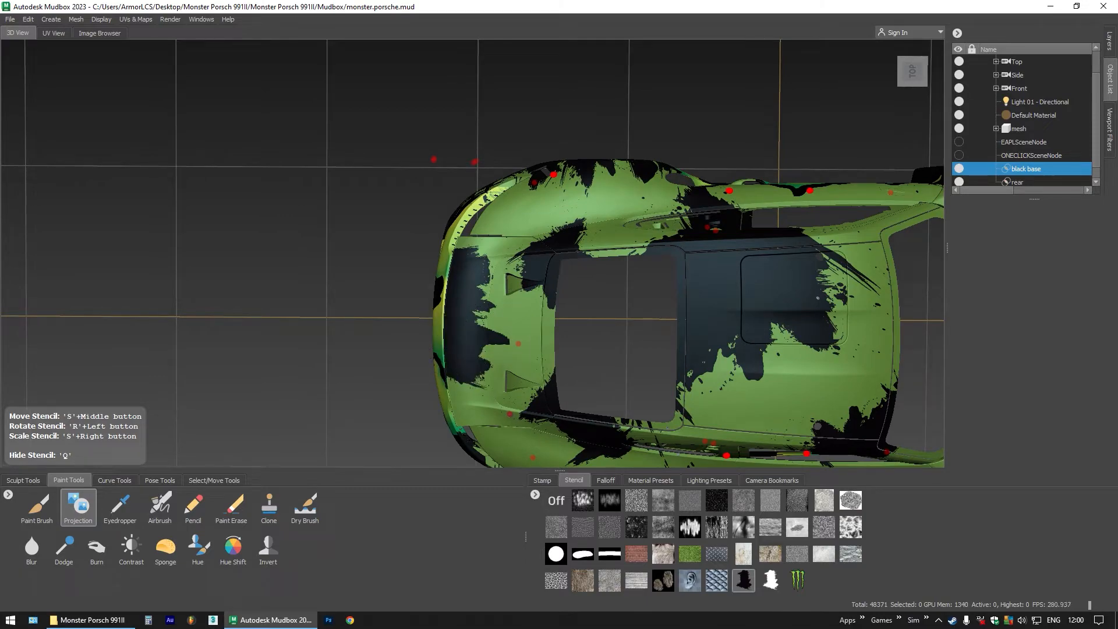
# Choose the white splatter stencil with the Paint Erase brush, place it over the car's rear, and set its rotation to 90
pyautogui.moveTo(546, 367); pyautogui.dragTo(729, 279)
pyautogui.click(771, 580)
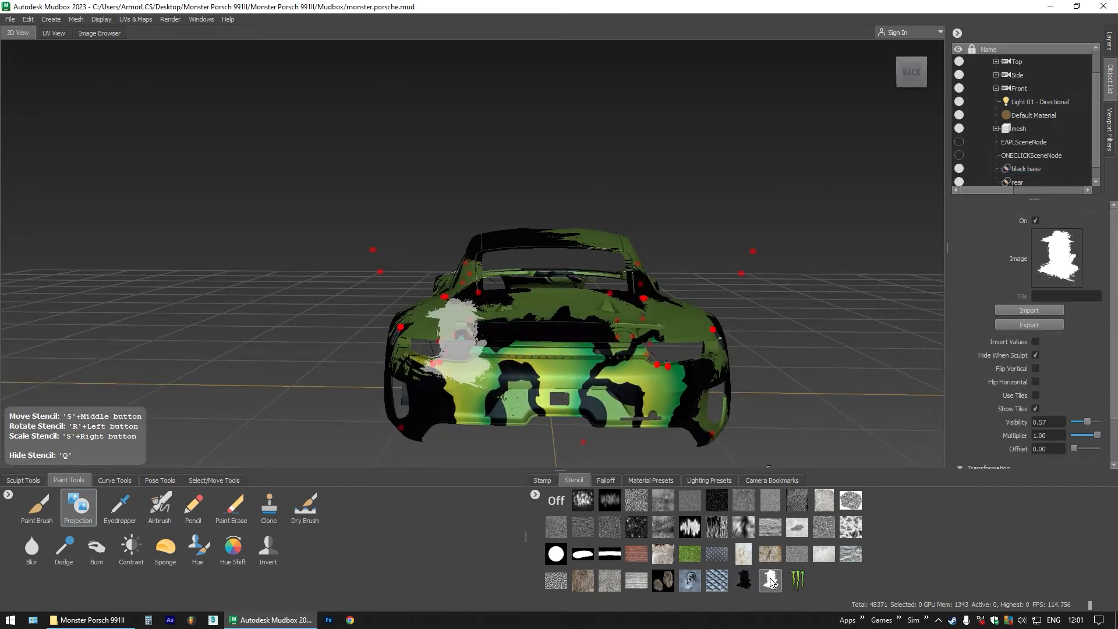
pyautogui.click(234, 507)
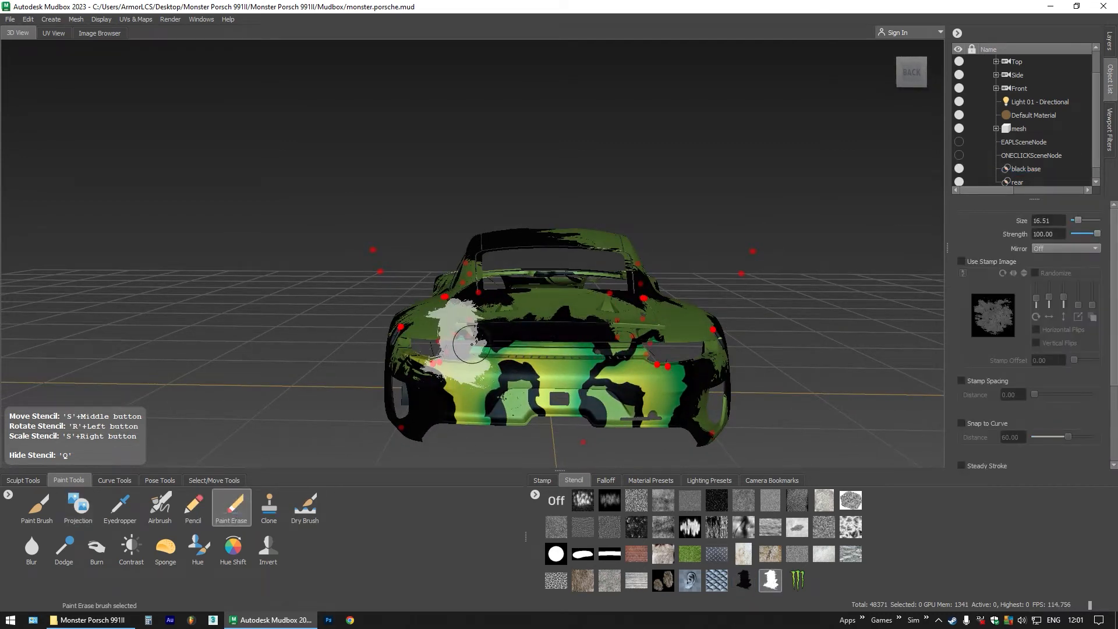
pyautogui.moveTo(473, 344)
pyautogui.mouseDown()
pyautogui.moveTo(539, 366)
pyautogui.moveTo(581, 356)
pyautogui.mouseUp()
pyautogui.scroll(-4, 1033, 422)
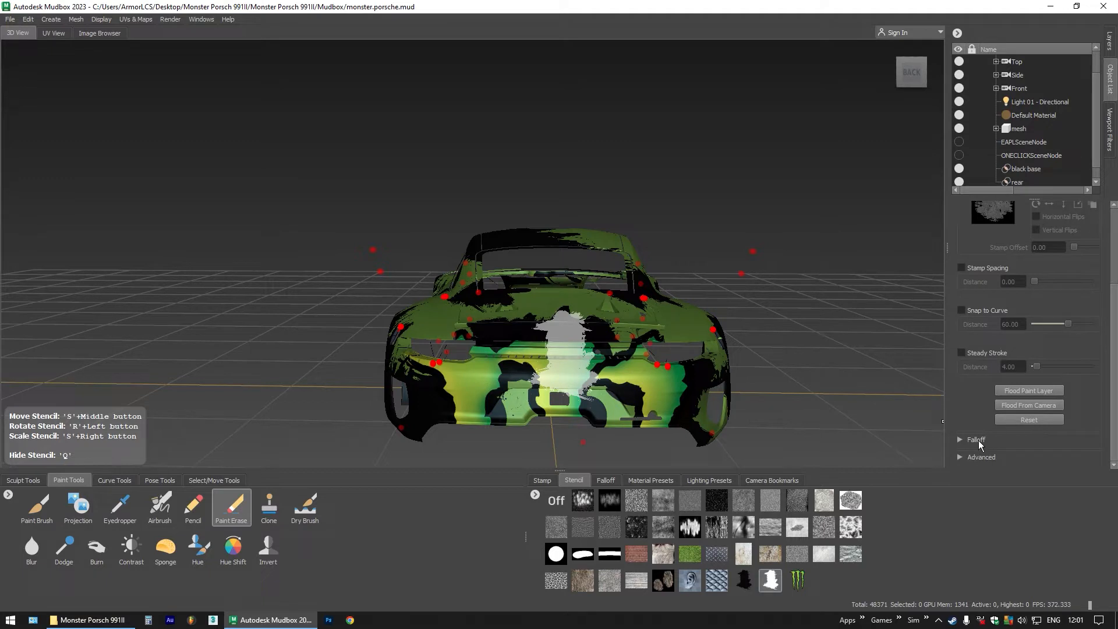
pyautogui.click(779, 581)
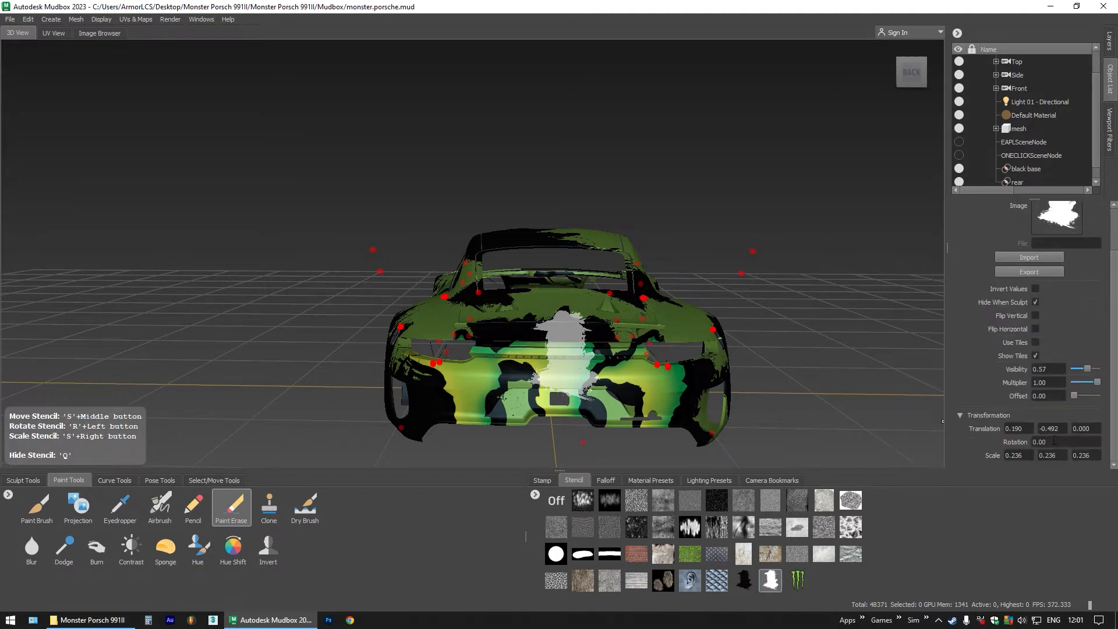
pyautogui.write('90')
pyautogui.press('Return')
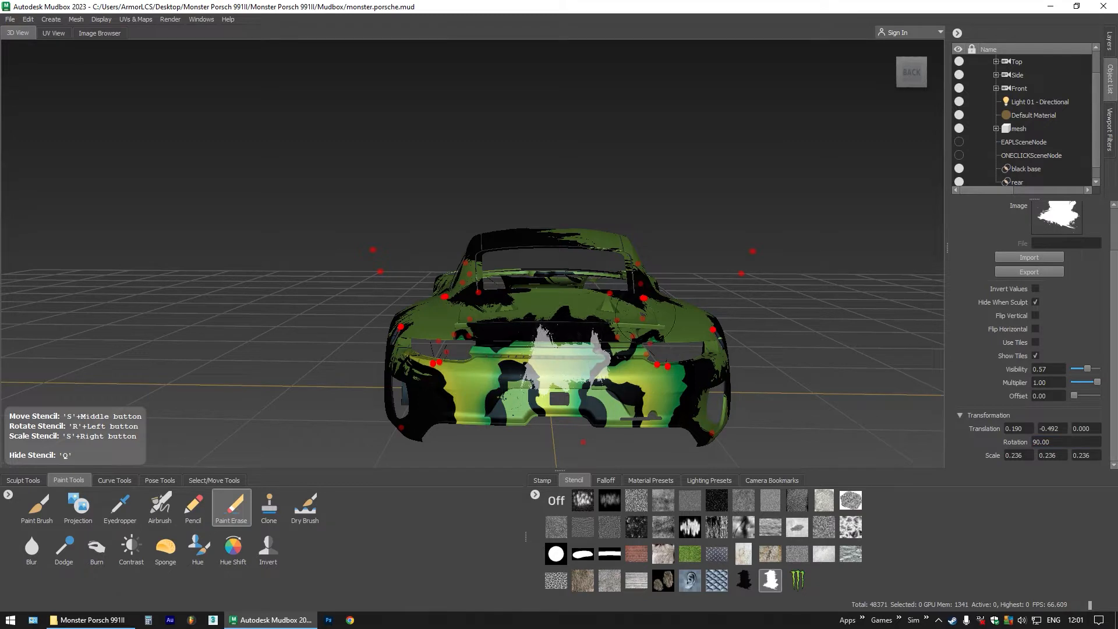
# Erase paint on the base black layer along the engine lid's rear edge through the white splatter stencil, and hide the stencil
pyautogui.click(1106, 47)
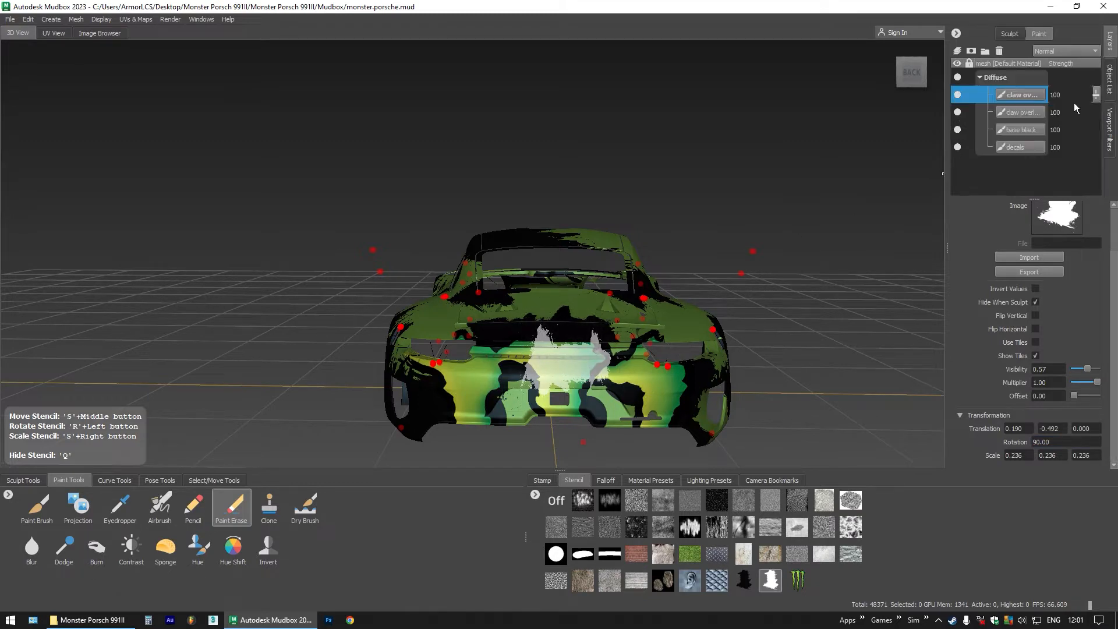
pyautogui.click(1025, 130)
pyautogui.moveTo(568, 333)
pyautogui.mouseDown()
pyautogui.moveTo(554, 328)
pyautogui.moveTo(585, 332)
pyautogui.moveTo(556, 343)
pyautogui.moveTo(610, 332)
pyautogui.moveTo(492, 347)
pyautogui.moveTo(494, 336)
pyautogui.moveTo(480, 353)
pyautogui.moveTo(554, 367)
pyautogui.moveTo(598, 399)
pyautogui.moveTo(549, 385)
pyautogui.moveTo(559, 365)
pyautogui.moveTo(541, 386)
pyautogui.moveTo(562, 328)
pyautogui.moveTo(521, 338)
pyautogui.moveTo(630, 328)
pyautogui.mouseUp()
pyautogui.press('q')
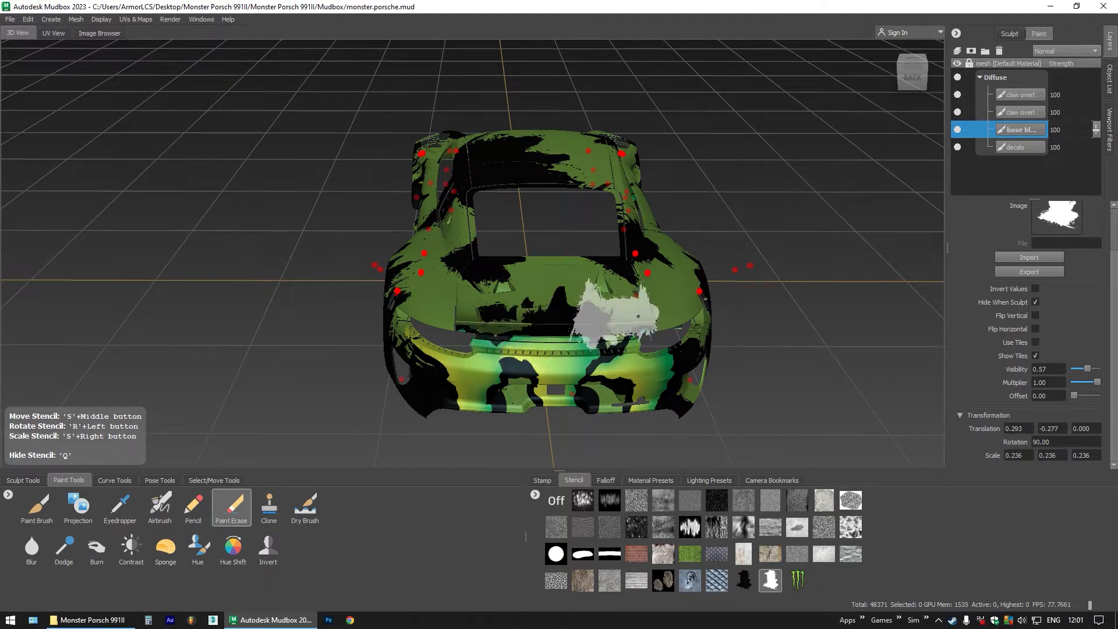
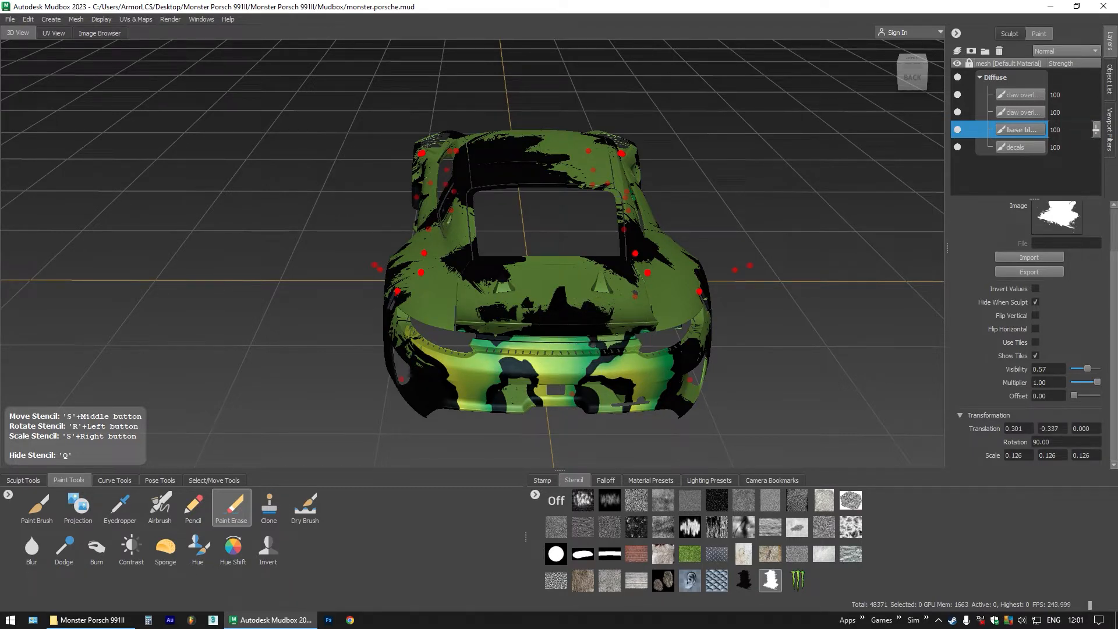
pyautogui.press('q')
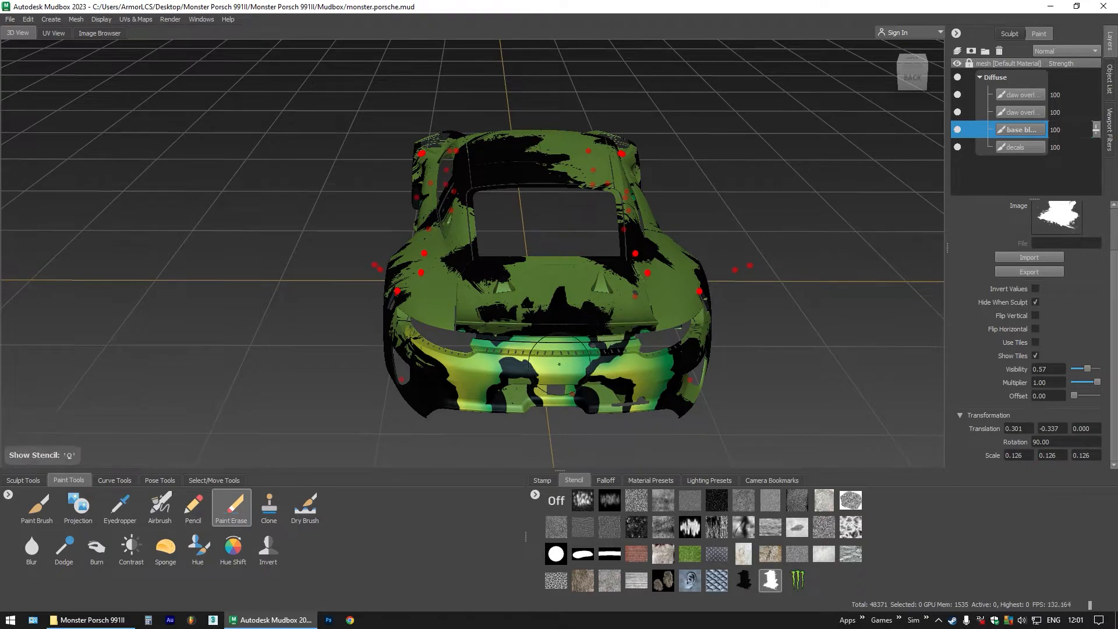
# Select the engine lid's UV shell and hide all unselected parts
pyautogui.moveTo(572, 373); pyautogui.dragTo(479, 406)
pyautogui.scroll(4, 478, 406)
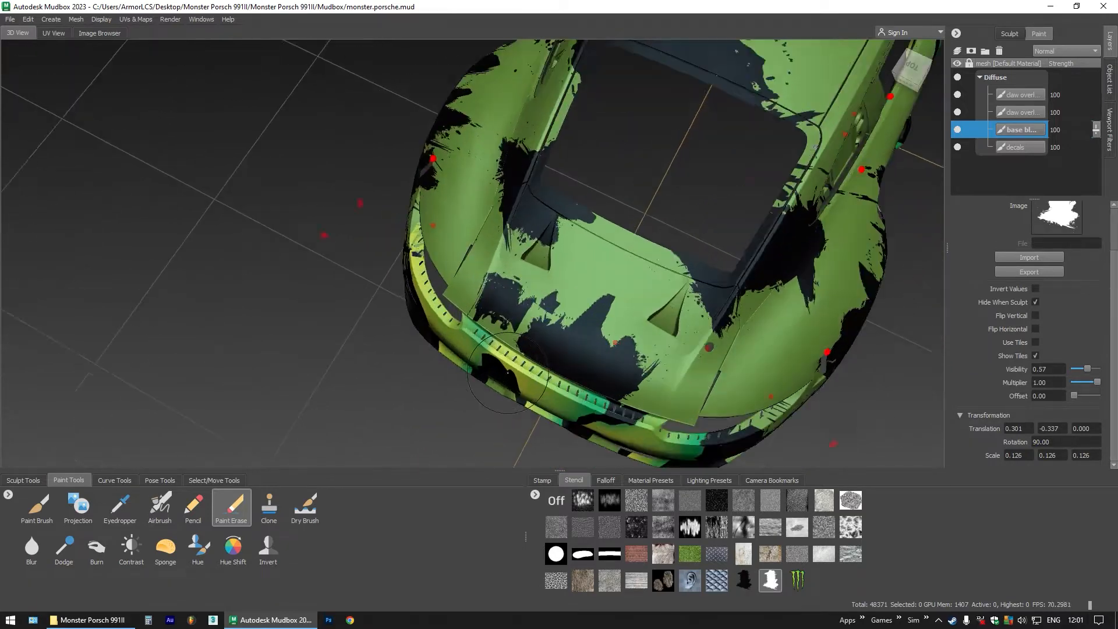
pyautogui.click(225, 480)
pyautogui.click(127, 511)
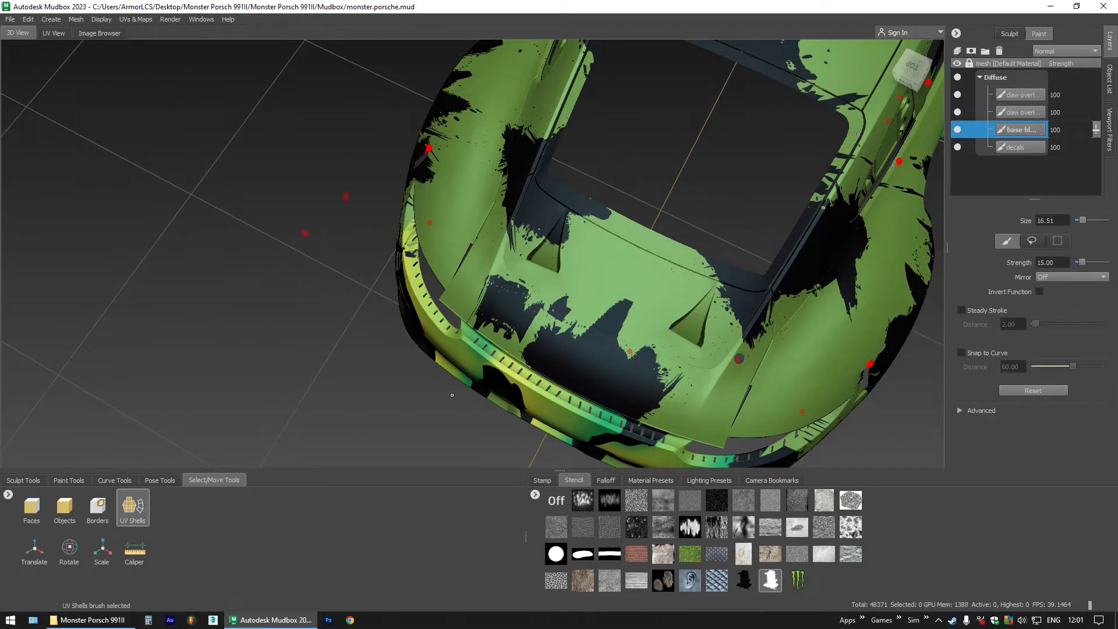
pyautogui.click(554, 351)
pyautogui.moveTo(522, 332); pyautogui.dragTo(380, 116)
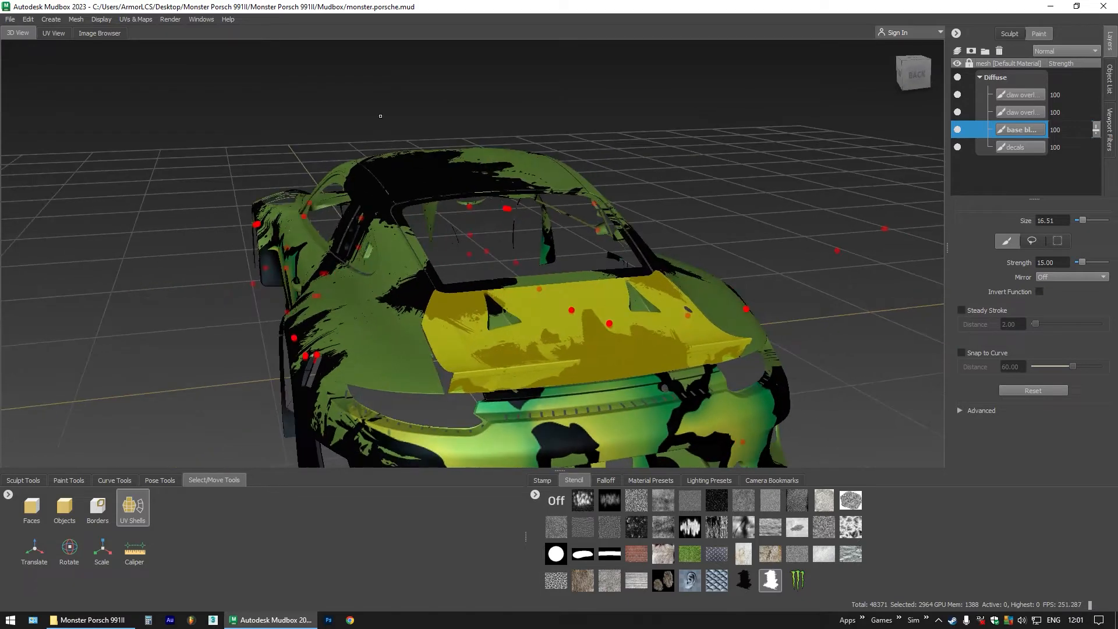
pyautogui.click(101, 20)
pyautogui.click(158, 64)
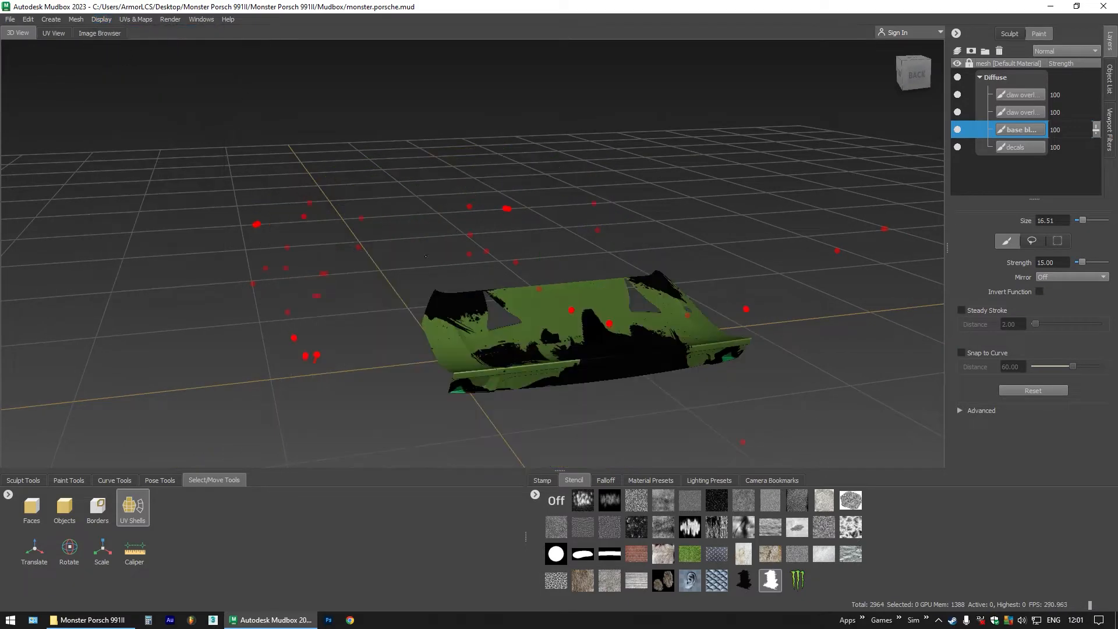
# Erase the smaller black splatter patch beside the main one at the engine lid's rear on the base black layer
pyautogui.moveTo(458, 258); pyautogui.dragTo(473, 297)
pyautogui.click(70, 480)
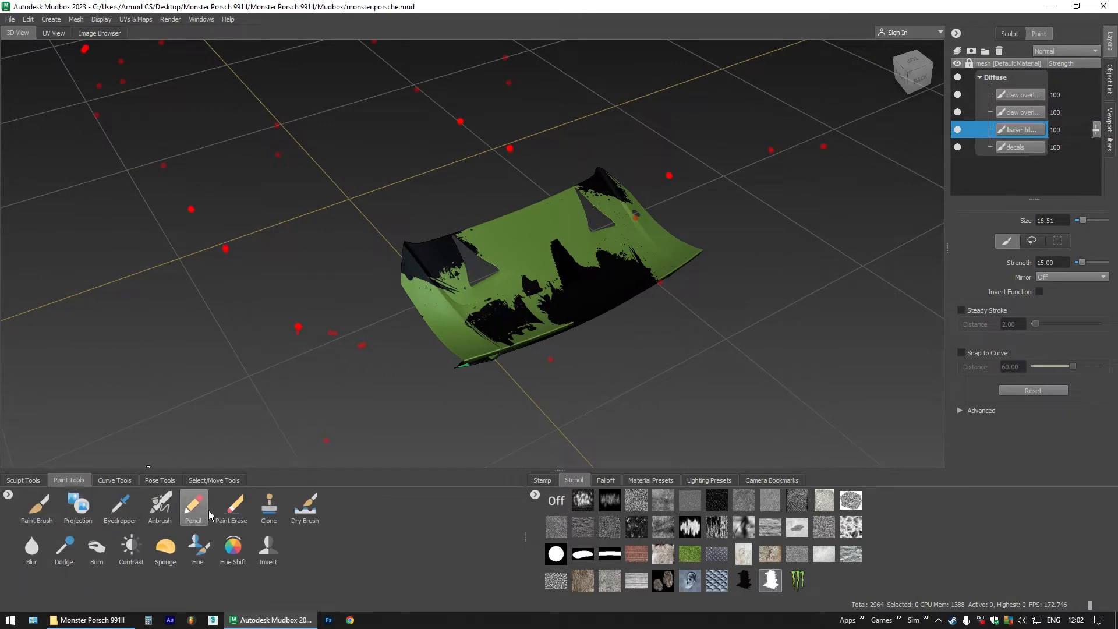
pyautogui.click(231, 506)
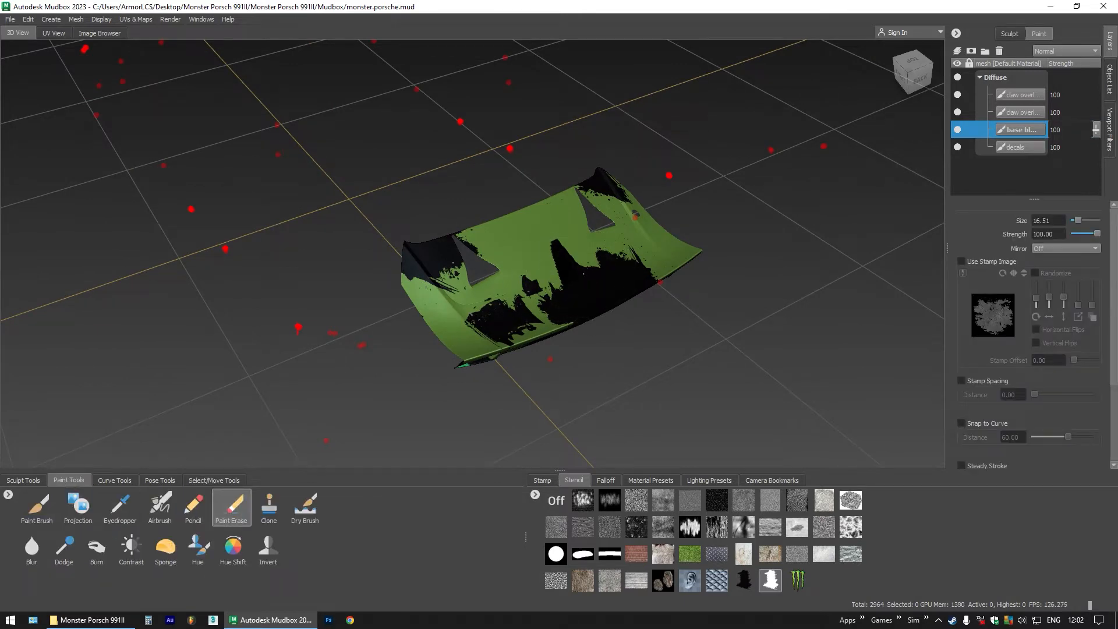
pyautogui.moveTo(548, 274); pyautogui.dragTo(523, 300)
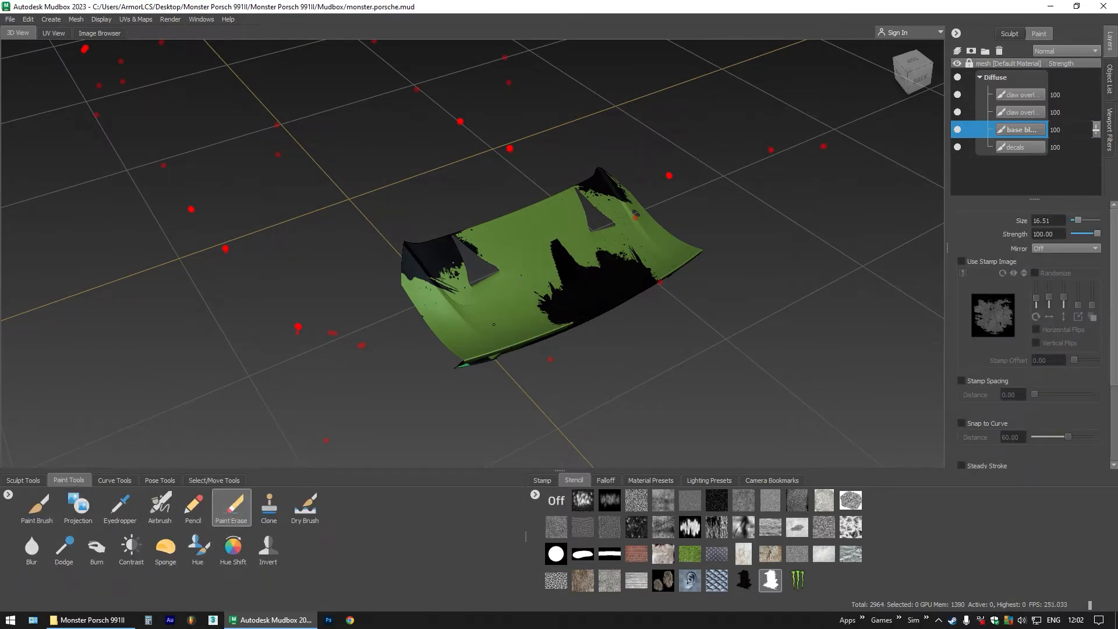
# Erase the remaining large black splatter at the engine lid's rear on the top claw overlay layer
pyautogui.click(1003, 95)
pyautogui.moveTo(611, 280); pyautogui.dragTo(563, 255)
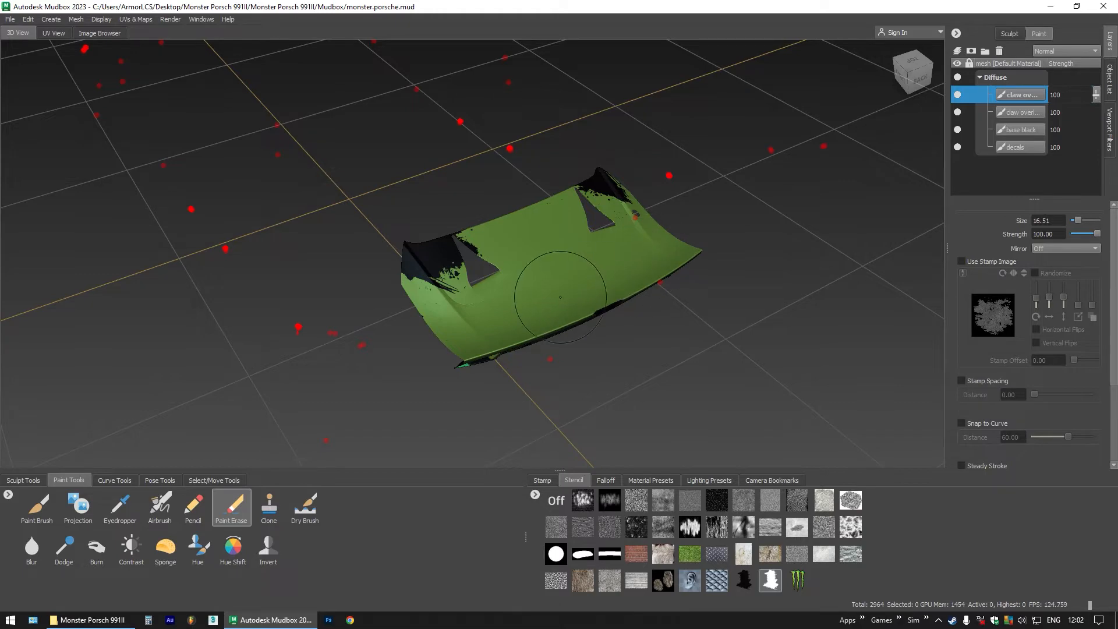
pyautogui.moveTo(561, 297); pyautogui.dragTo(577, 250)
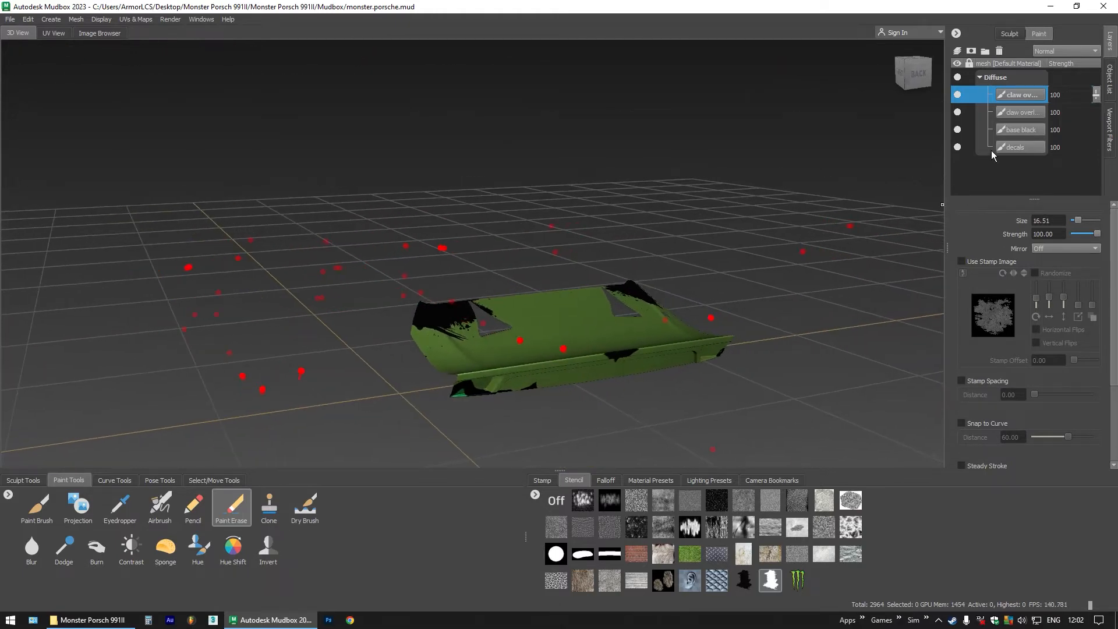
pyautogui.moveTo(877, 238)
pyautogui.mouseDown()
pyautogui.moveTo(600, 319)
pyautogui.moveTo(554, 303)
pyautogui.mouseUp()
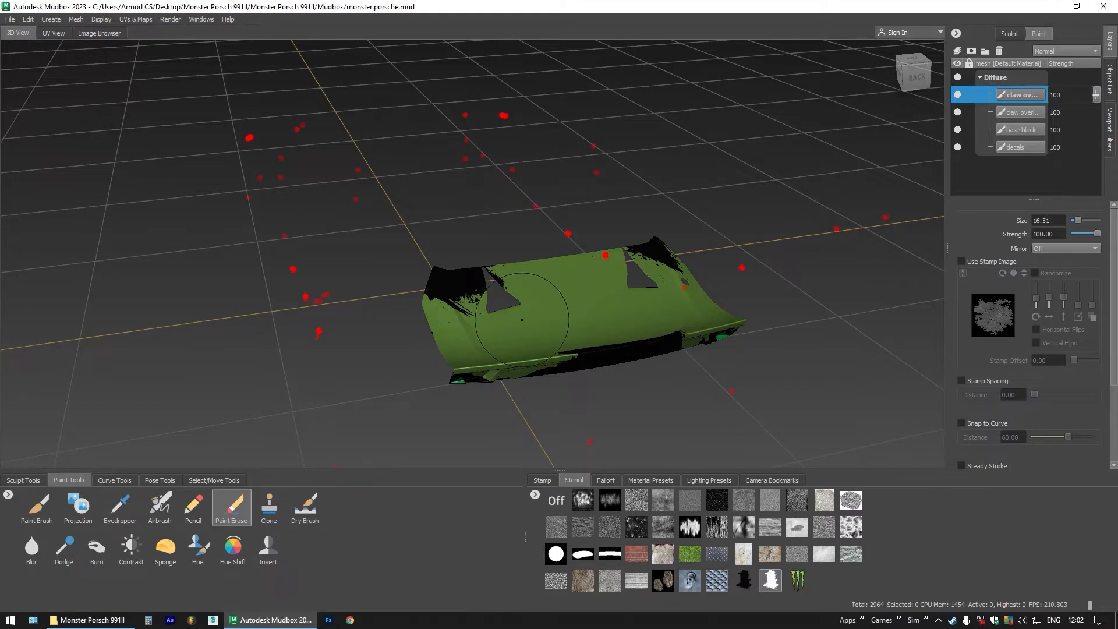
pyautogui.moveTo(522, 319); pyautogui.dragTo(541, 318)
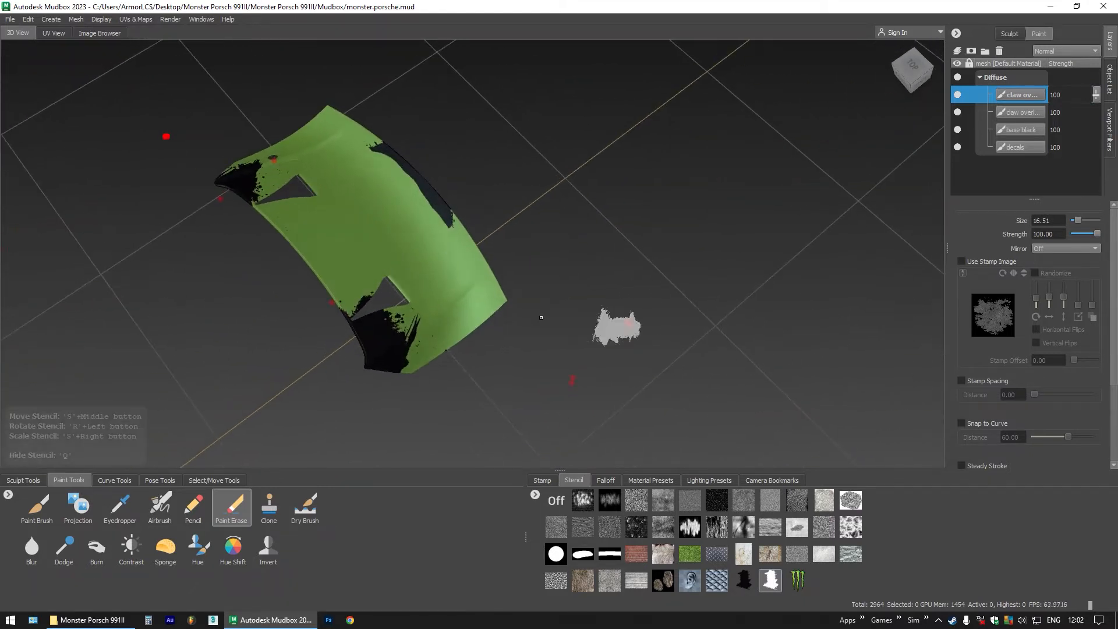
# Project the black splatter stencil across the rear edge of the isolated engine lid with the Projection brush
pyautogui.click(743, 584)
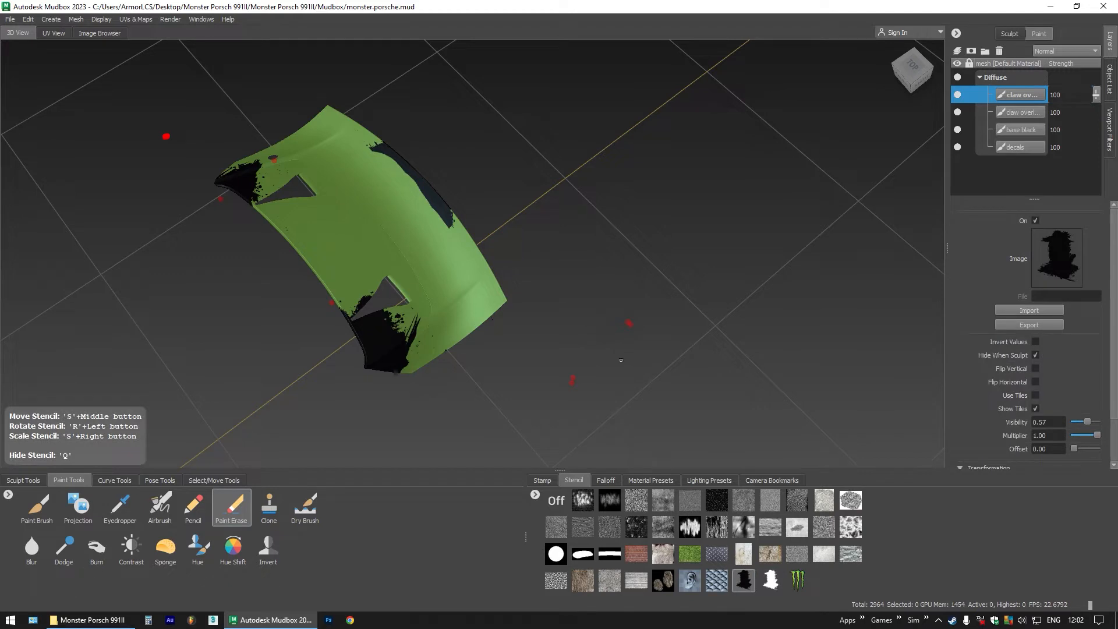
pyautogui.click(79, 505)
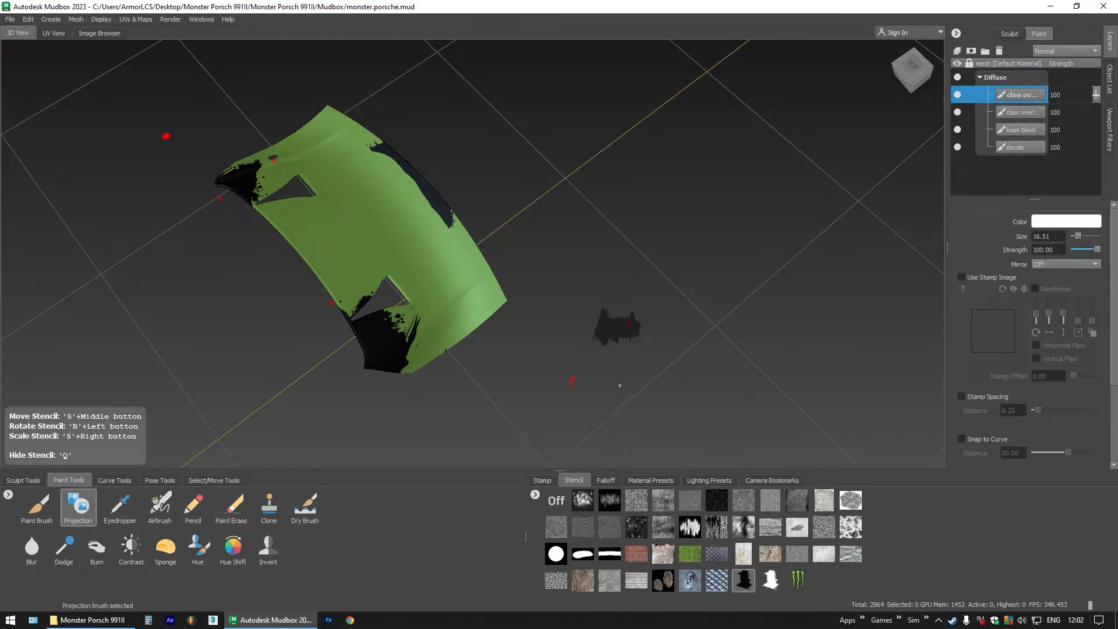
pyautogui.moveTo(620, 386); pyautogui.dragTo(543, 294)
pyautogui.moveTo(474, 259)
pyautogui.mouseDown()
pyautogui.moveTo(454, 244)
pyautogui.moveTo(419, 273)
pyautogui.moveTo(442, 291)
pyautogui.moveTo(407, 326)
pyautogui.moveTo(375, 280)
pyautogui.moveTo(380, 261)
pyautogui.mouseUp()
pyautogui.scroll(-1, 392, 306)
pyautogui.press('q')
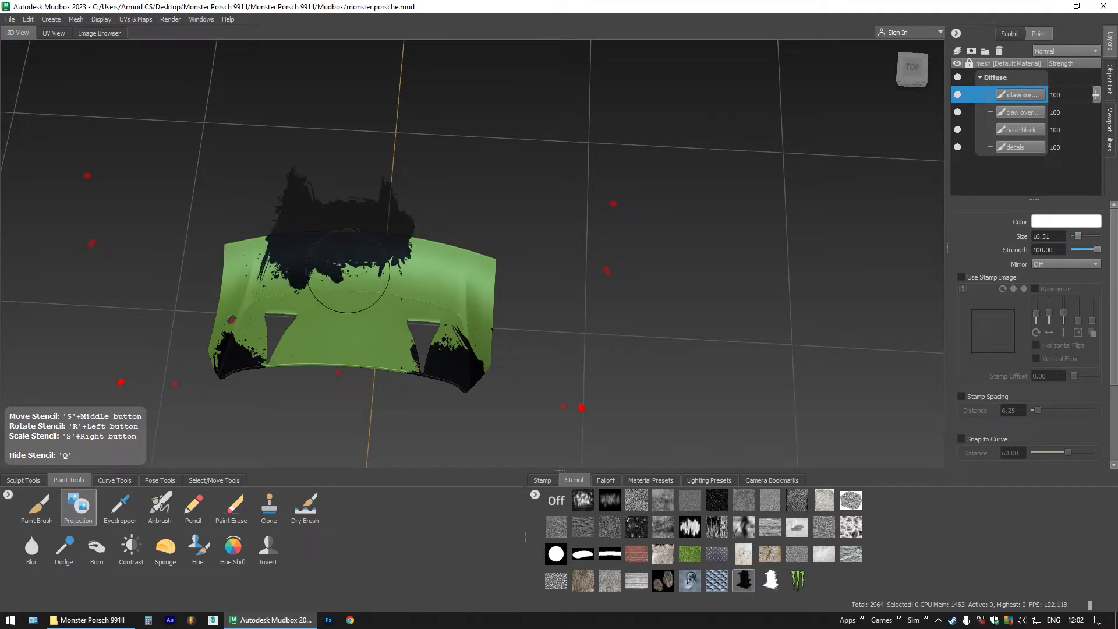
# Show all hidden car parts, hide the stencil, and inspect the livery along the side and front
pyautogui.hotkey('shift', 'h')
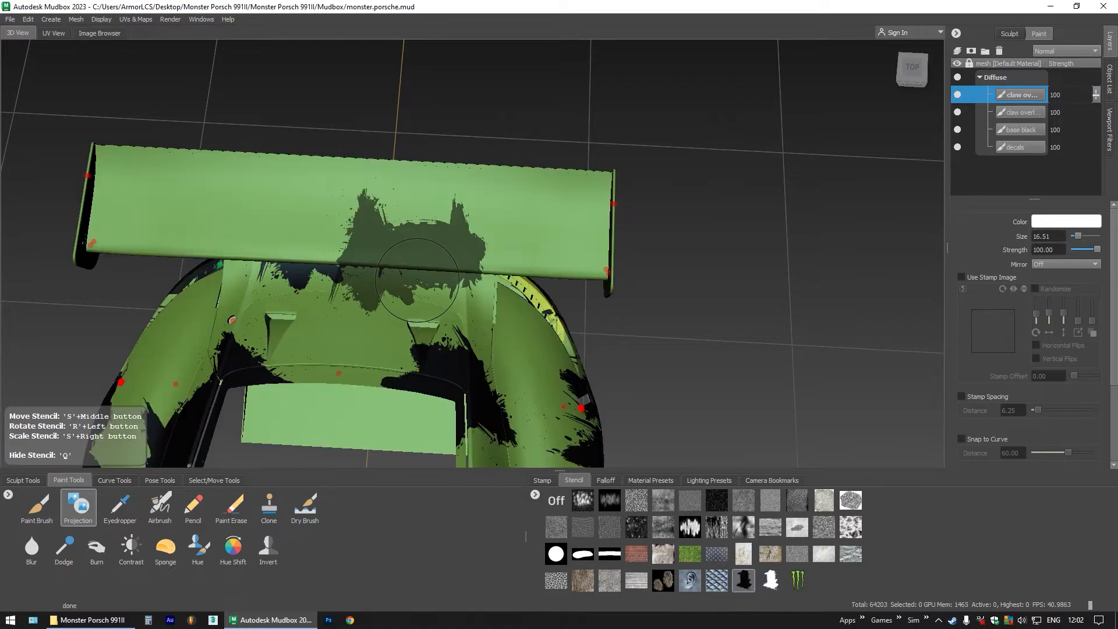
pyautogui.moveTo(394, 292)
pyautogui.mouseDown()
pyautogui.moveTo(294, 274)
pyautogui.moveTo(242, 195)
pyautogui.moveTo(181, 202)
pyautogui.moveTo(201, 233)
pyautogui.moveTo(291, 277)
pyautogui.moveTo(356, 245)
pyautogui.moveTo(285, 253)
pyautogui.moveTo(253, 213)
pyautogui.moveTo(213, 210)
pyautogui.moveTo(262, 271)
pyautogui.moveTo(201, 242)
pyautogui.moveTo(210, 286)
pyautogui.moveTo(285, 312)
pyautogui.moveTo(309, 300)
pyautogui.moveTo(361, 312)
pyautogui.moveTo(407, 297)
pyautogui.moveTo(57, 297)
pyautogui.moveTo(157, 332)
pyautogui.moveTo(264, 304)
pyautogui.moveTo(387, 315)
pyautogui.moveTo(355, 303)
pyautogui.mouseUp()
pyautogui.press('q')
pyautogui.scroll(-3, 244, 262)
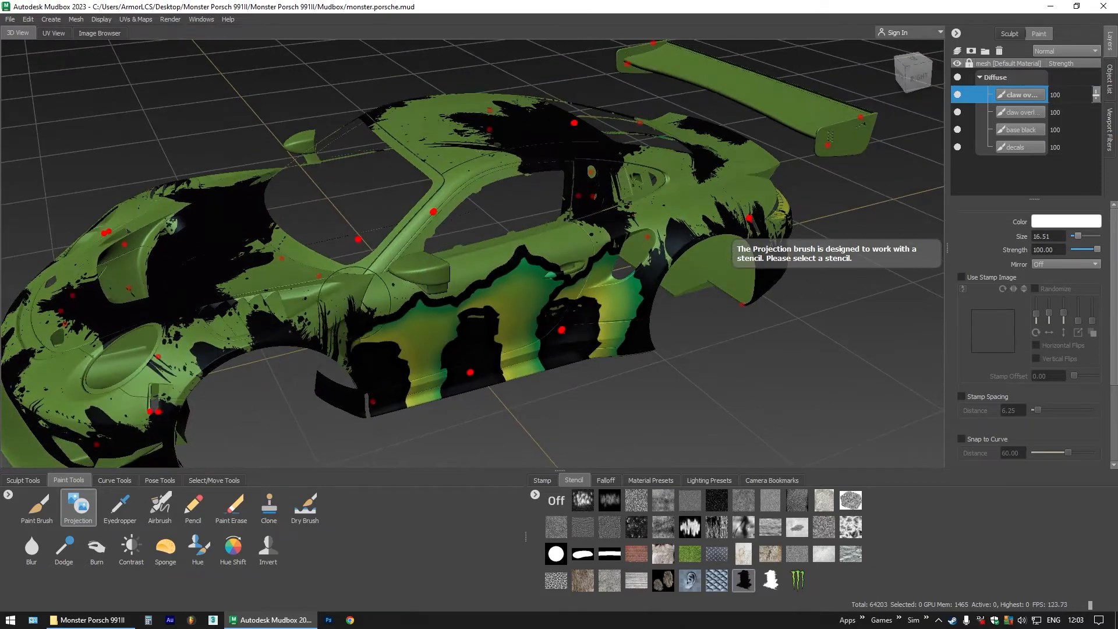
pyautogui.moveTo(532, 287)
pyautogui.mouseDown()
pyautogui.moveTo(257, 257)
pyautogui.moveTo(231, 270)
pyautogui.moveTo(316, 267)
pyautogui.moveTo(422, 287)
pyautogui.moveTo(542, 257)
pyautogui.moveTo(489, 315)
pyautogui.moveTo(401, 338)
pyautogui.moveTo(465, 292)
pyautogui.moveTo(416, 358)
pyautogui.moveTo(475, 288)
pyautogui.moveTo(519, 280)
pyautogui.mouseUp()
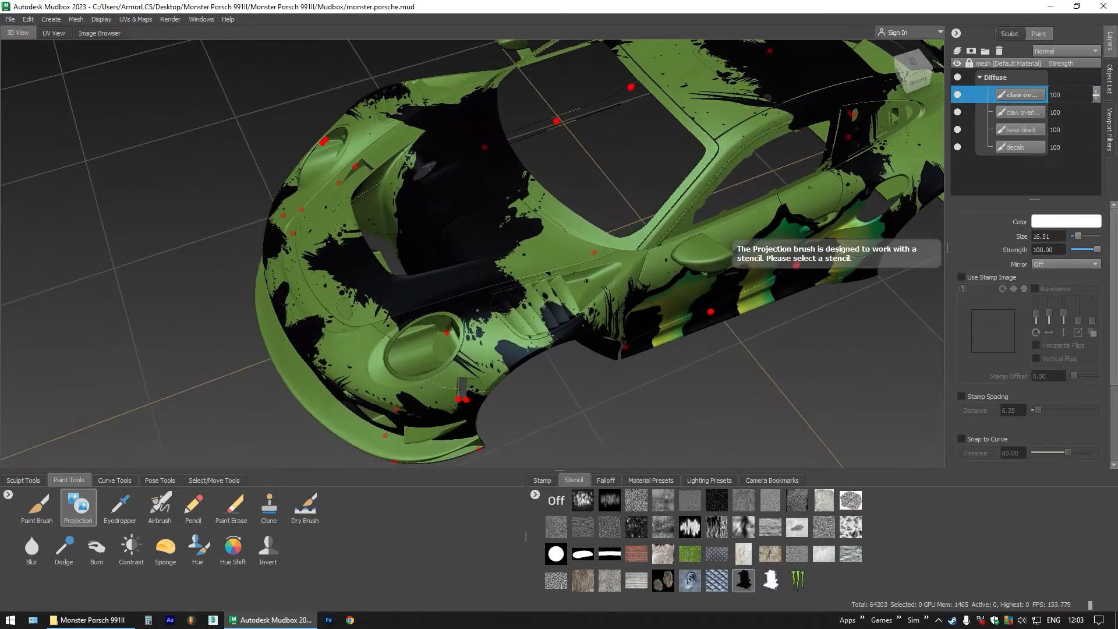
# Select the "black base" selection set, hide all unselected parts, and show the stencil again over the front of the car
pyautogui.click(1110, 87)
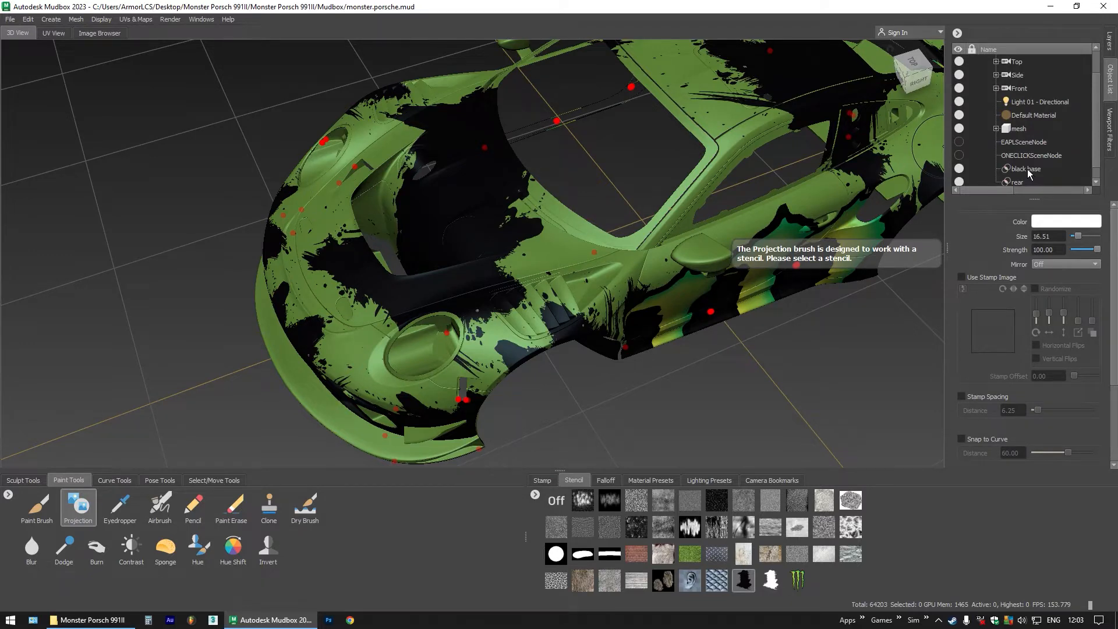
pyautogui.click(1026, 170)
pyautogui.click(101, 19)
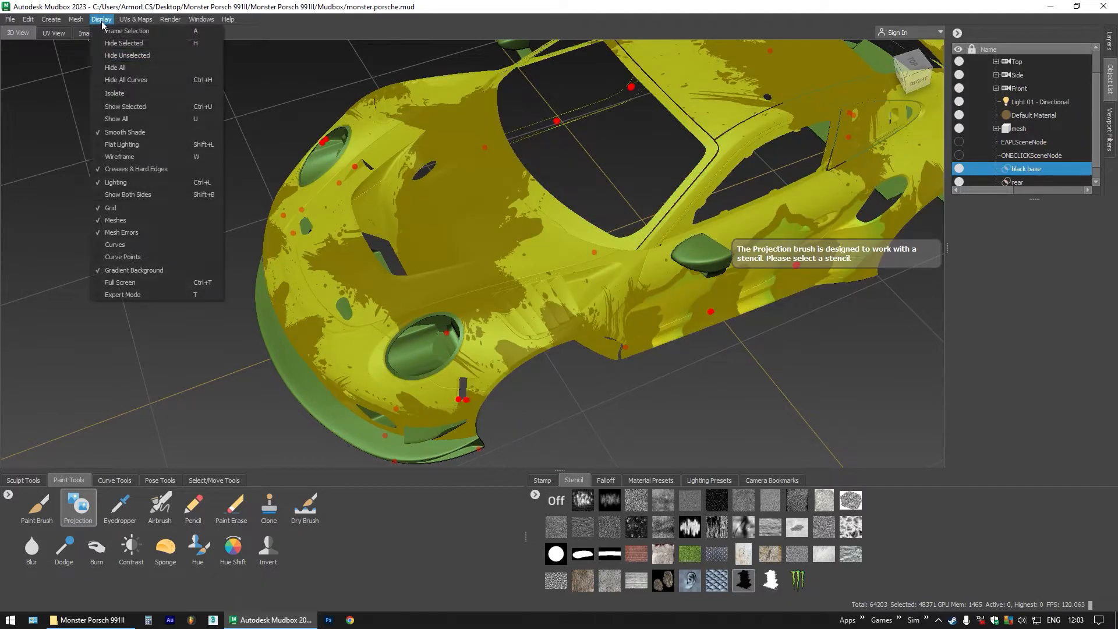
pyautogui.click(149, 58)
pyautogui.moveTo(453, 252); pyautogui.dragTo(507, 249)
pyautogui.press('q')
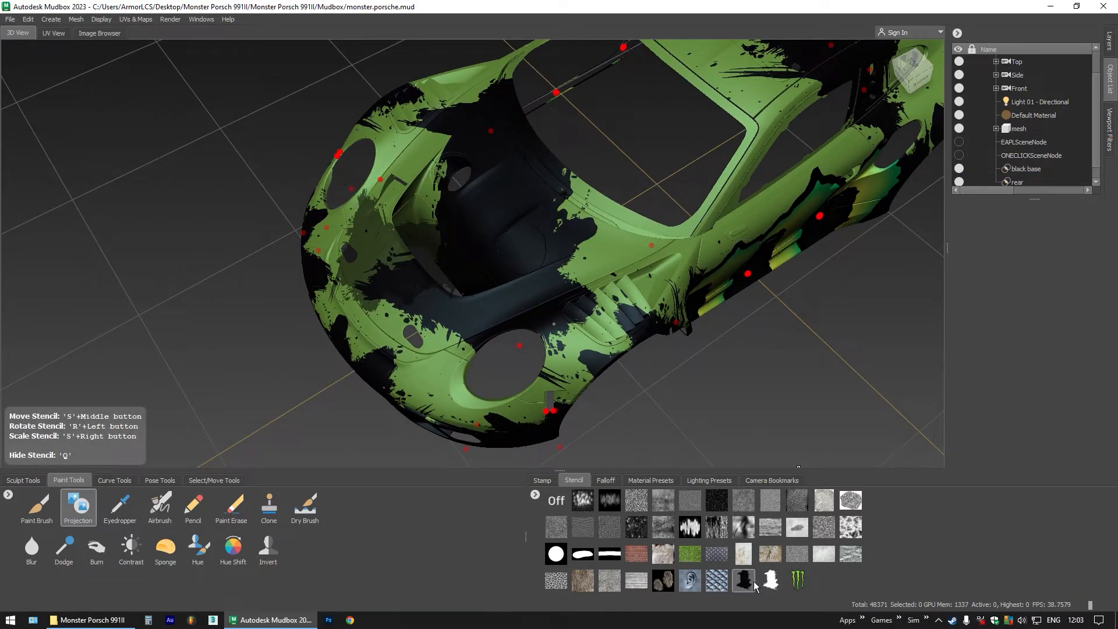
# Choose the Monster claw stencil, set its rotation to 0, and enlarge it to about 1.672 scale over the front of the car
pyautogui.click(805, 578)
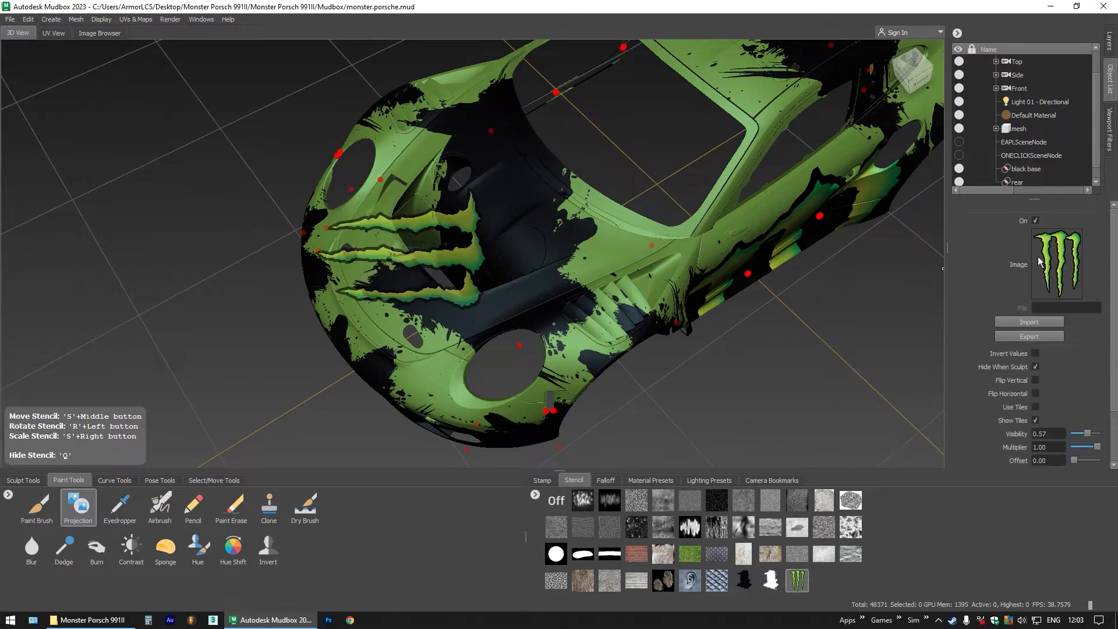
pyautogui.scroll(-2, 1042, 431)
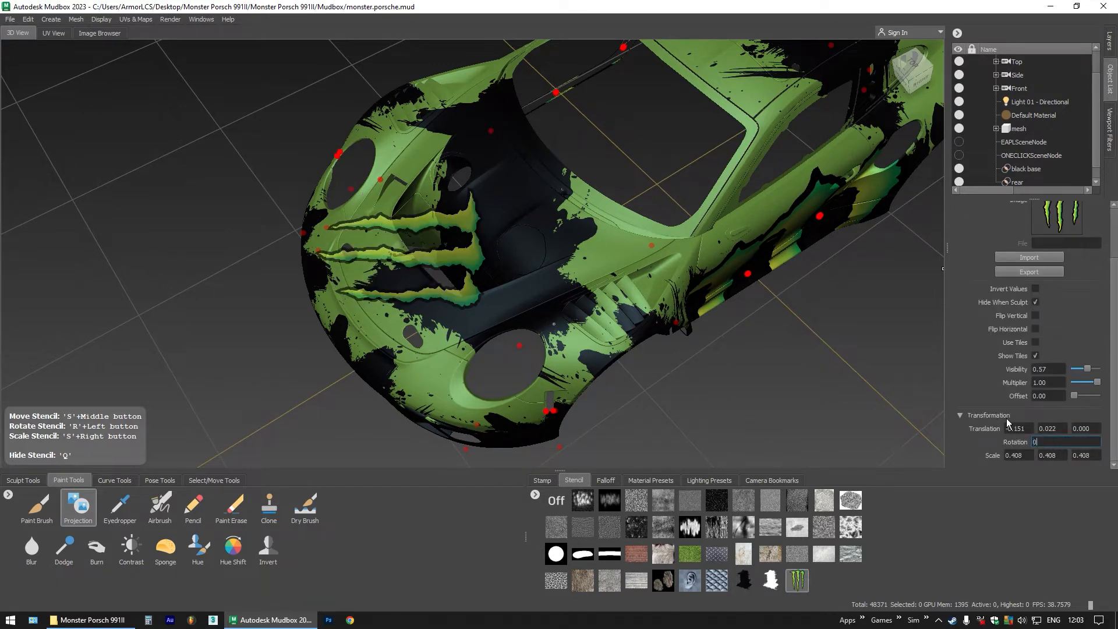
pyautogui.press('Return')
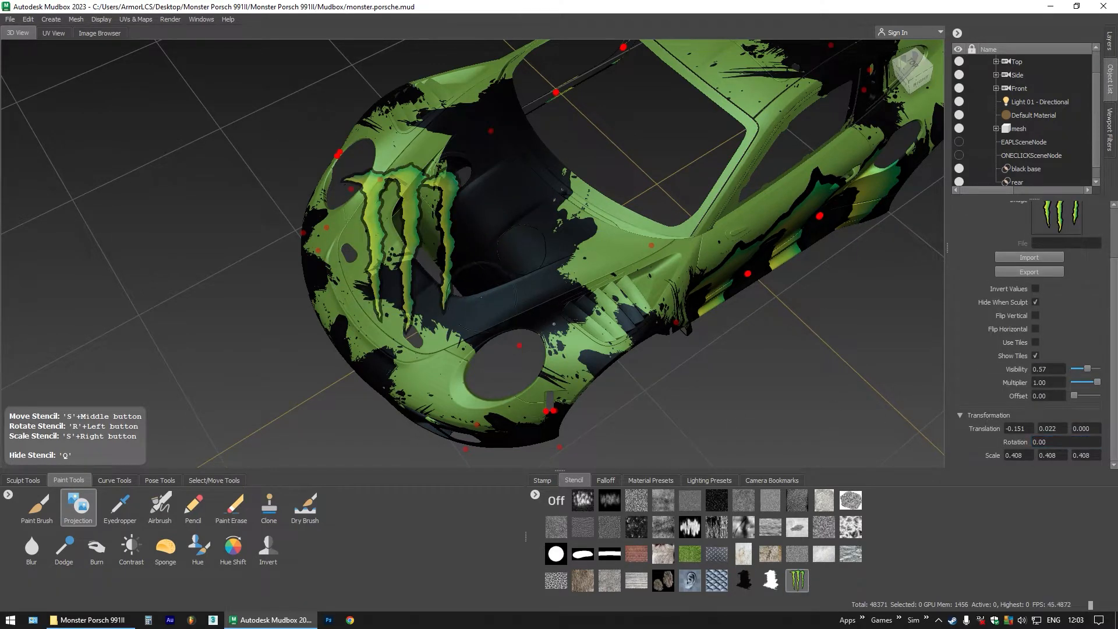
pyautogui.moveTo(481, 298); pyautogui.dragTo(586, 394)
pyautogui.moveTo(588, 352); pyautogui.dragTo(579, 351)
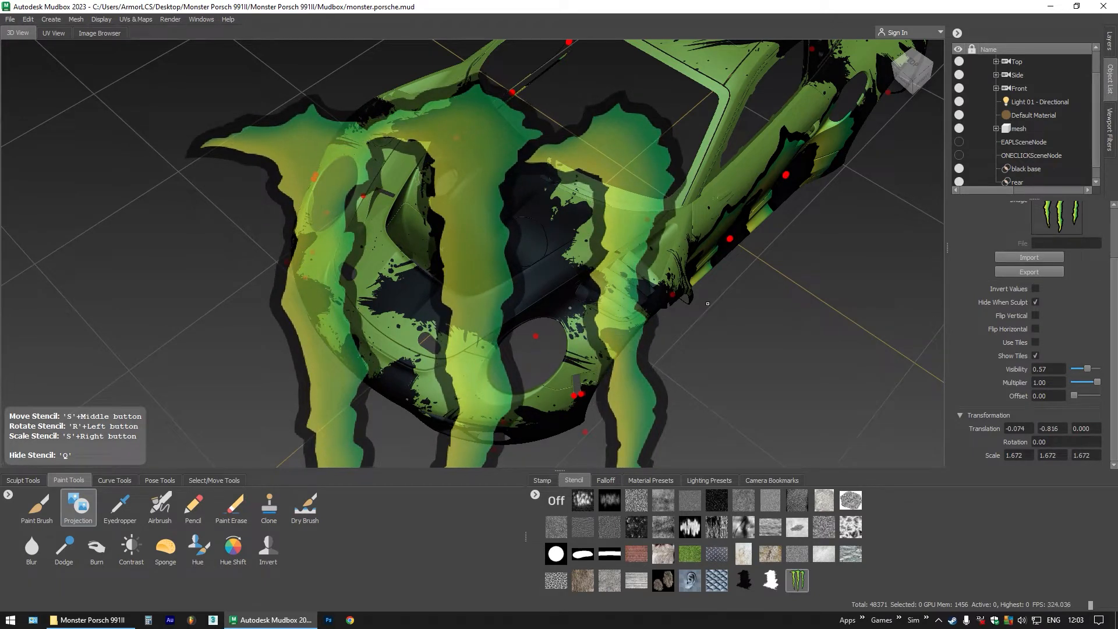
# Create a new 4096 diffuse paint layer named "claw overlay bonnet"
pyautogui.click(1109, 51)
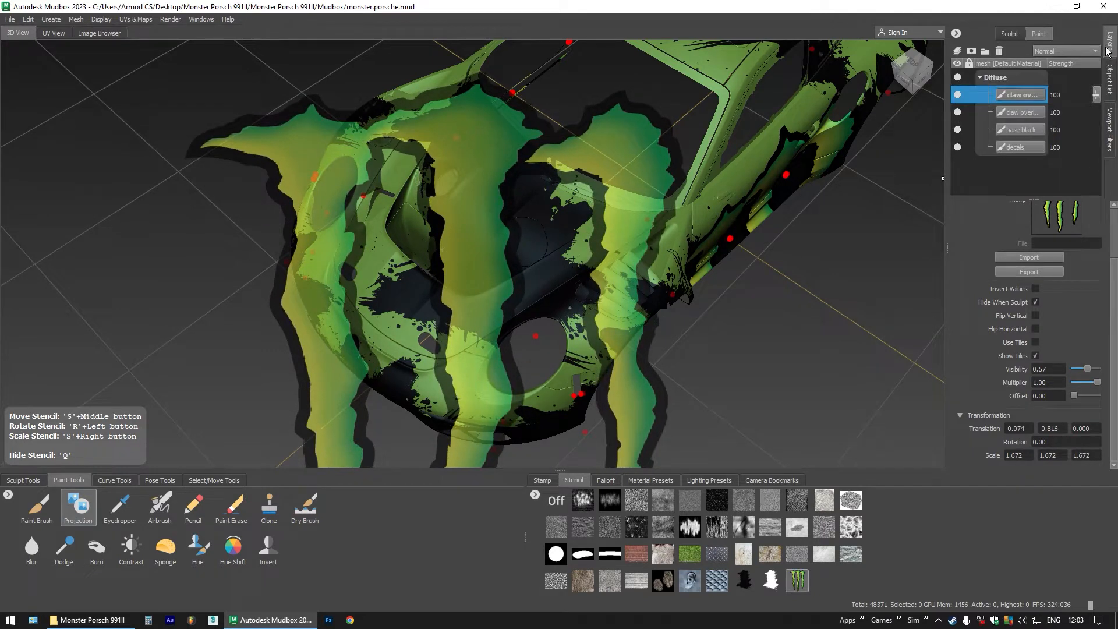
pyautogui.click(960, 51)
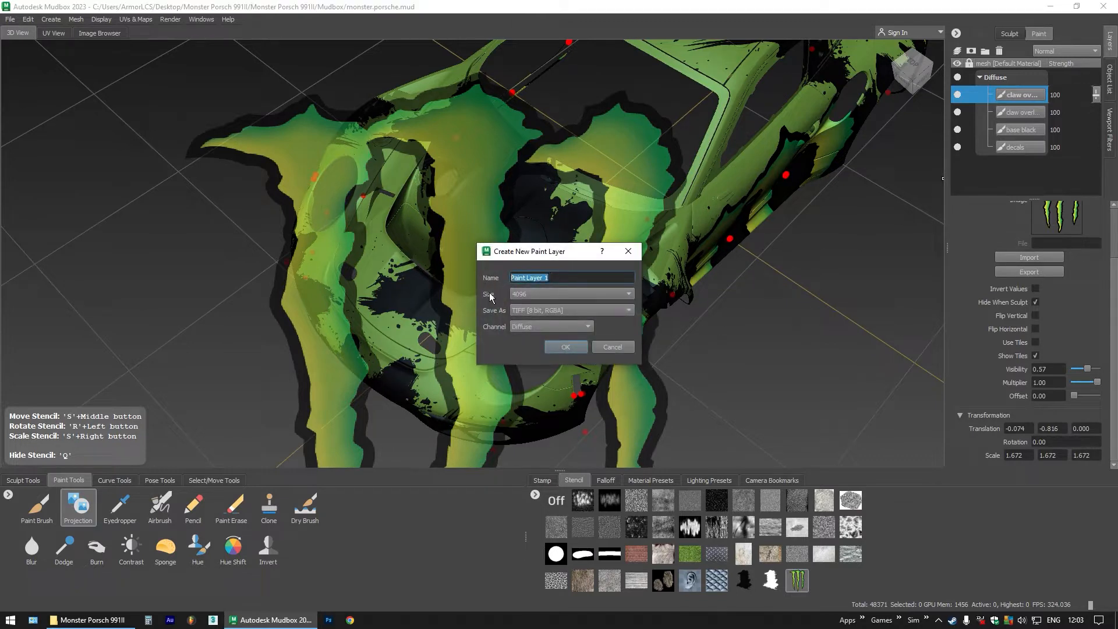
pyautogui.write('claw overlay bonnet')
pyautogui.press('Return')
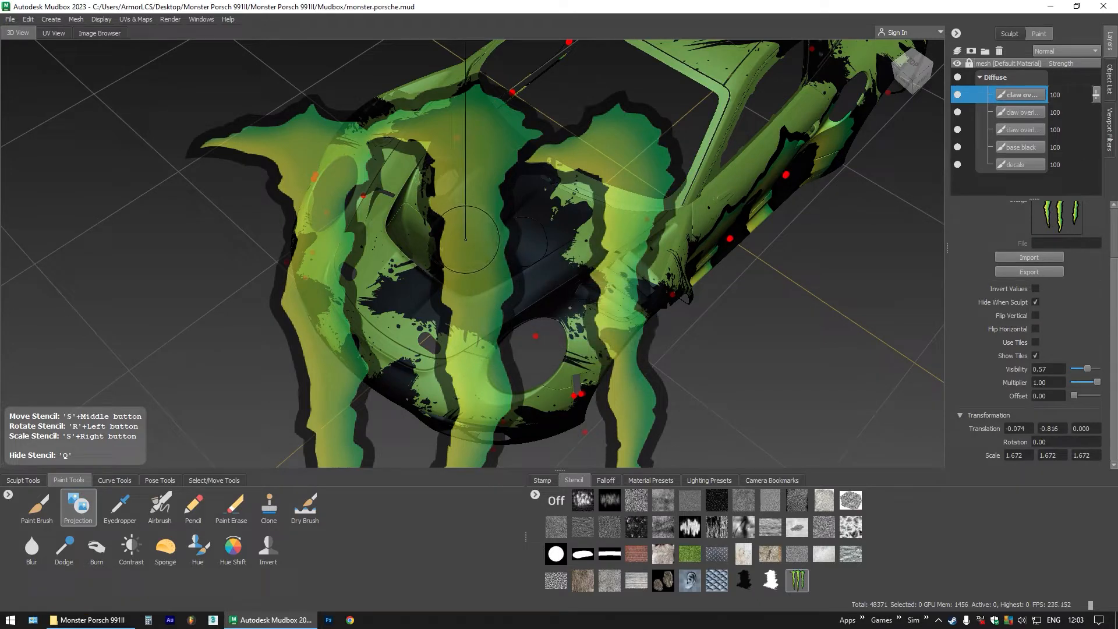
# Project the Monster claw stencil across the upper front of the car, covering the bonnet surround, windscreen base and both upper fenders
pyautogui.press('q')
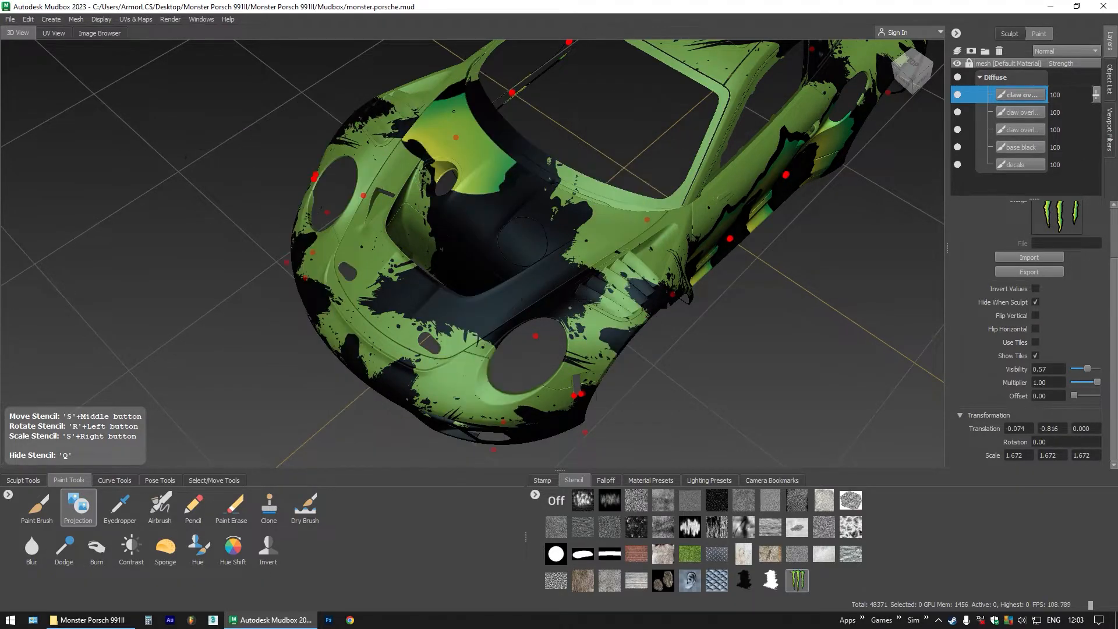
pyautogui.moveTo(462, 99); pyautogui.dragTo(485, 110)
pyautogui.moveTo(527, 164)
pyautogui.mouseDown()
pyautogui.moveTo(635, 208)
pyautogui.moveTo(605, 272)
pyautogui.mouseUp()
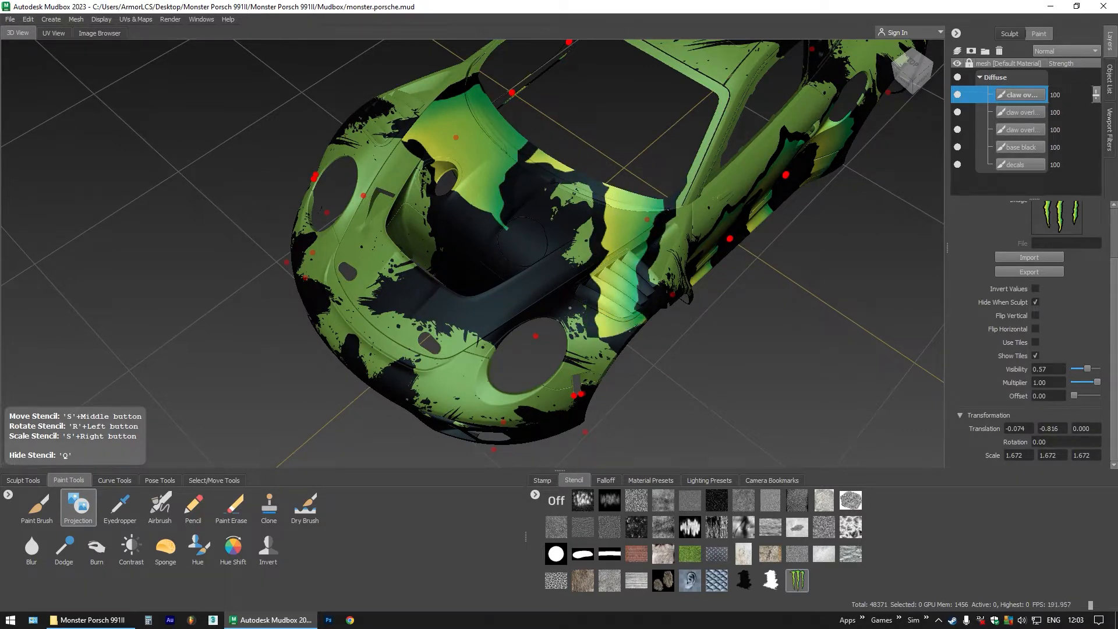
pyautogui.moveTo(632, 329); pyautogui.dragTo(600, 361)
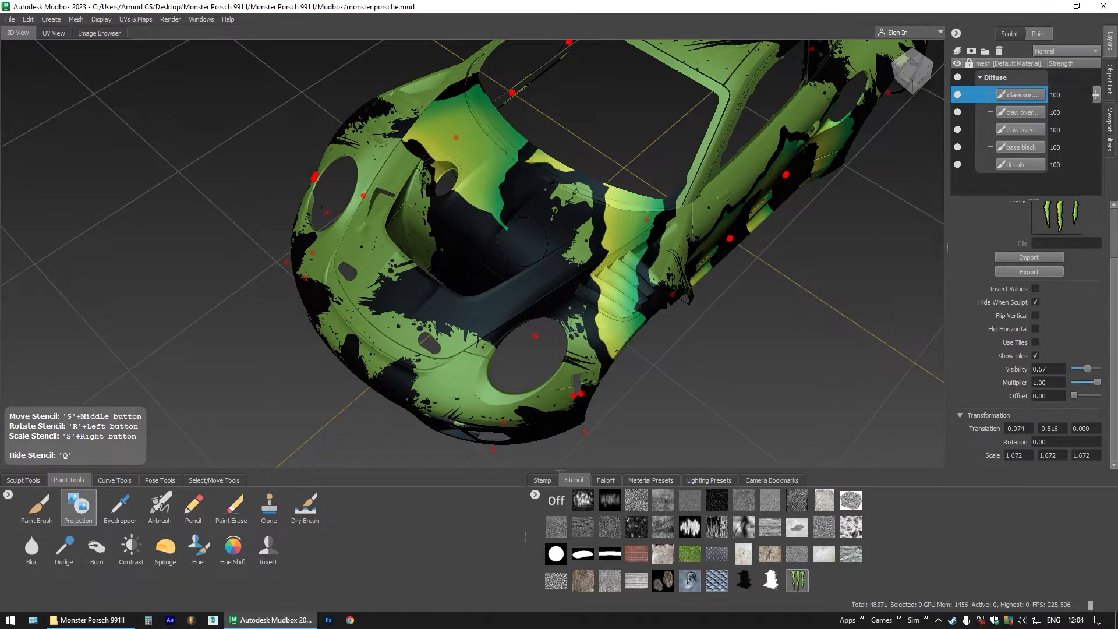
pyautogui.moveTo(488, 200)
pyautogui.mouseDown()
pyautogui.moveTo(495, 252)
pyautogui.moveTo(452, 191)
pyautogui.mouseUp()
pyautogui.moveTo(426, 122); pyautogui.dragTo(378, 153)
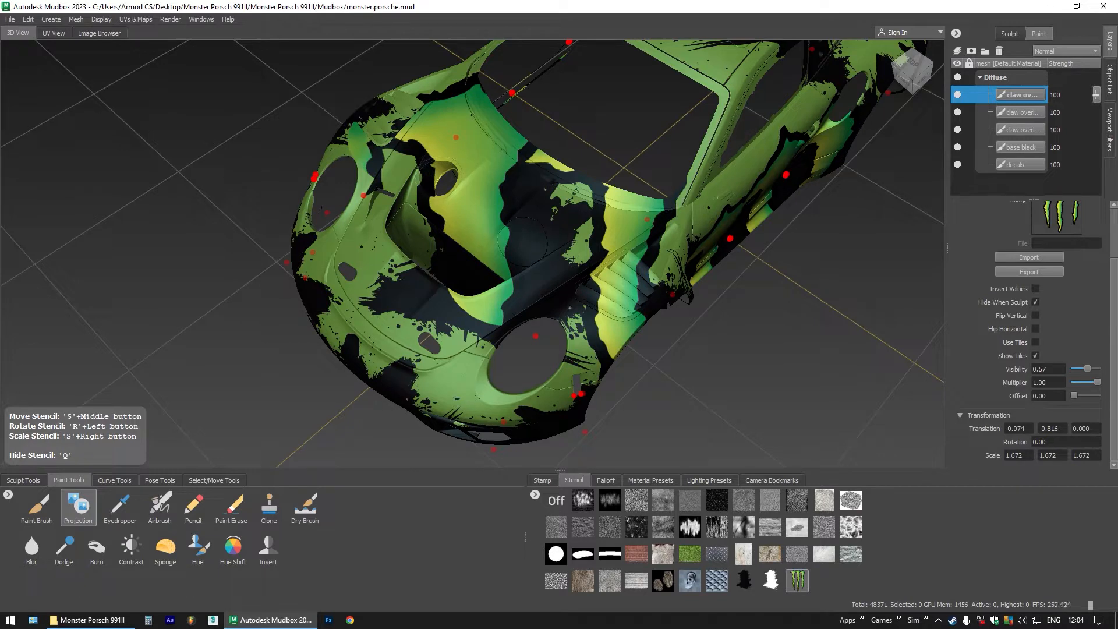
# Extend the claw projection down over the nose and front bumper and around the headlight opening on the far fender
pyautogui.moveTo(460, 239)
pyautogui.mouseDown()
pyautogui.moveTo(480, 296)
pyautogui.moveTo(529, 291)
pyautogui.moveTo(457, 347)
pyautogui.mouseUp()
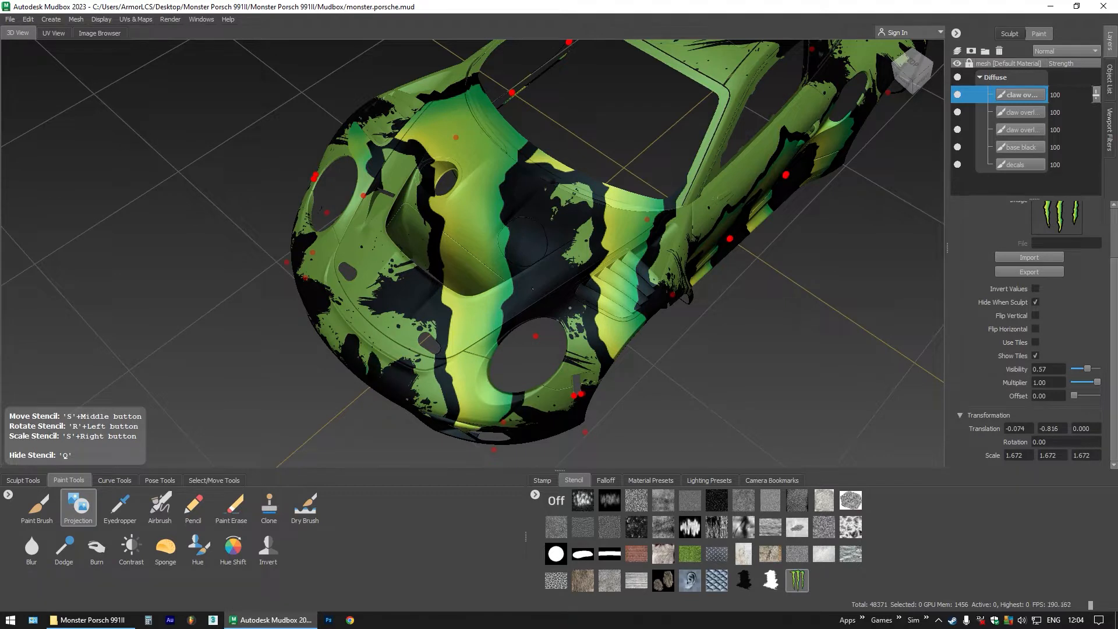
pyautogui.moveTo(364, 363); pyautogui.dragTo(345, 342)
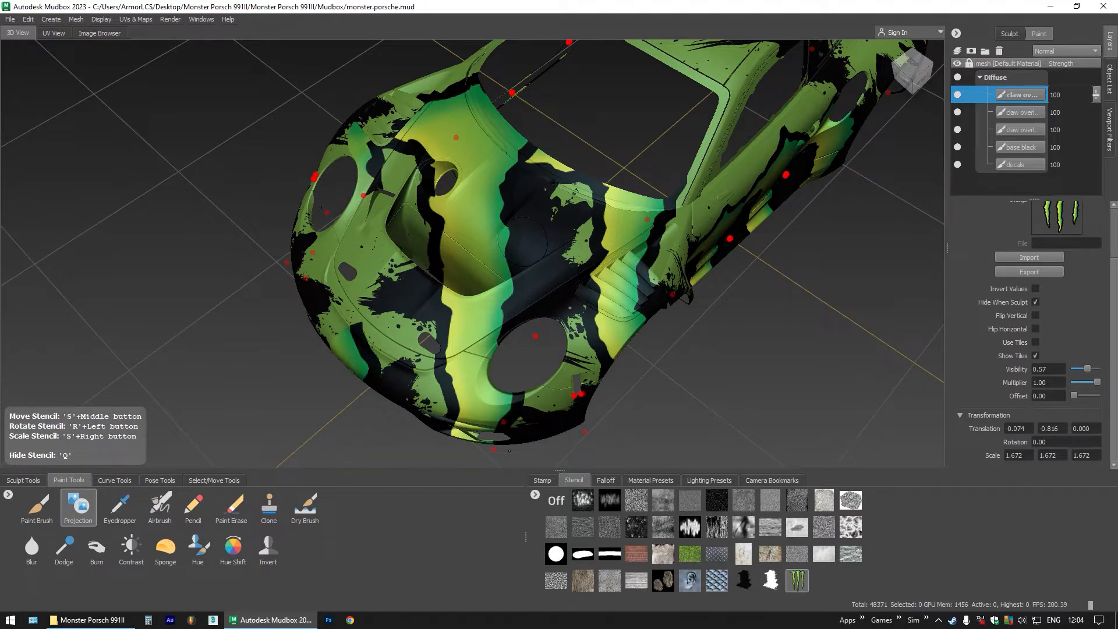
pyautogui.moveTo(402, 114); pyautogui.dragTo(332, 192)
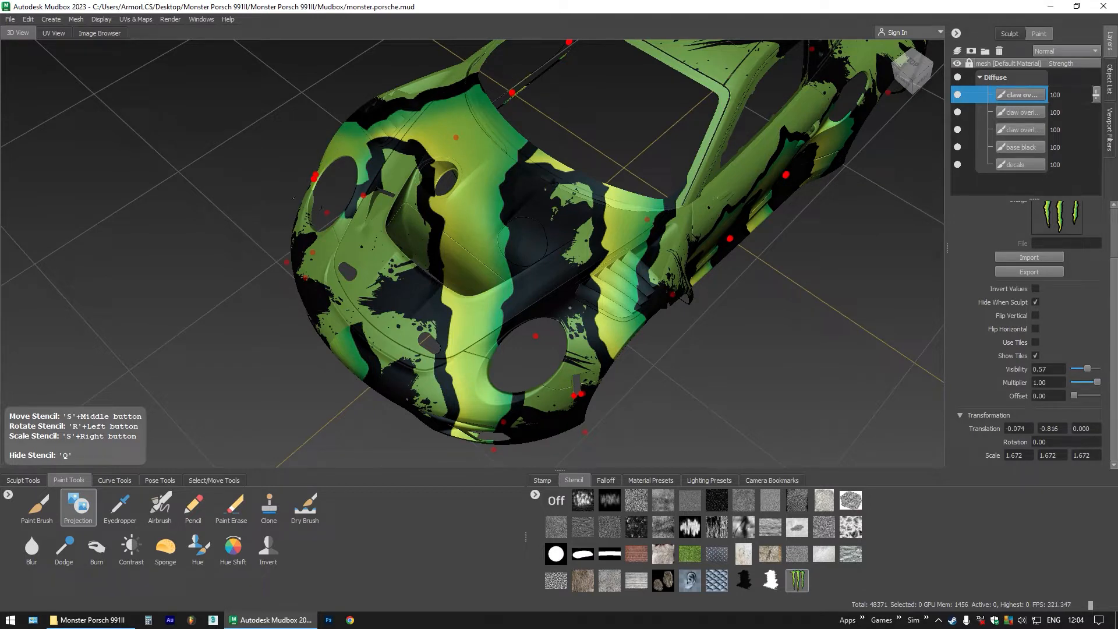
pyautogui.moveTo(293, 198)
pyautogui.mouseDown()
pyautogui.moveTo(329, 315)
pyautogui.moveTo(349, 274)
pyautogui.mouseUp()
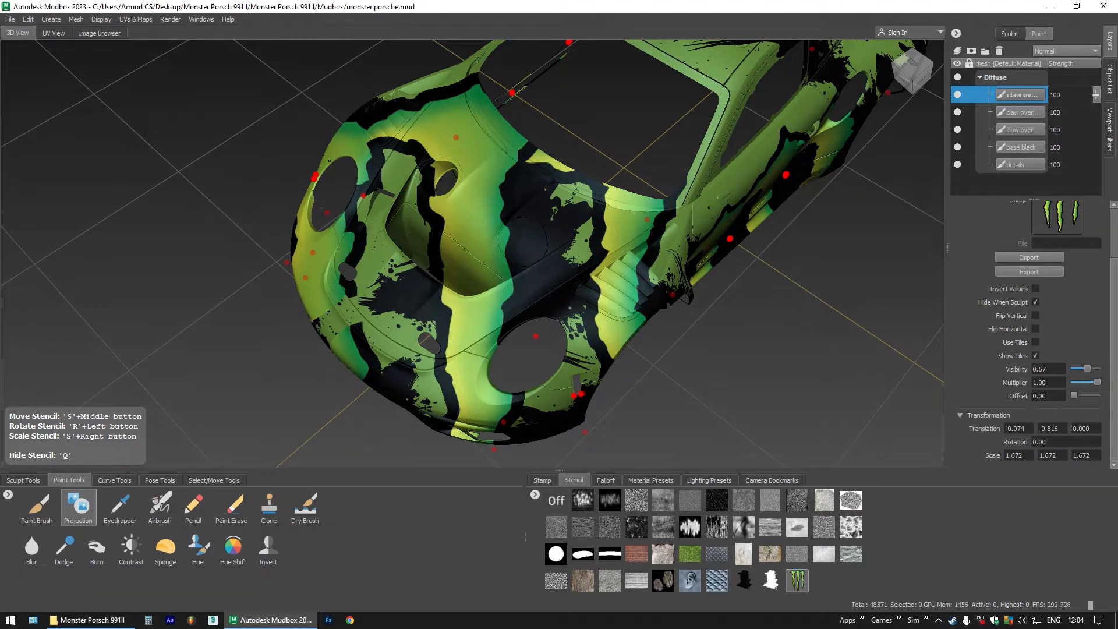
pyautogui.moveTo(316, 217); pyautogui.dragTo(326, 348)
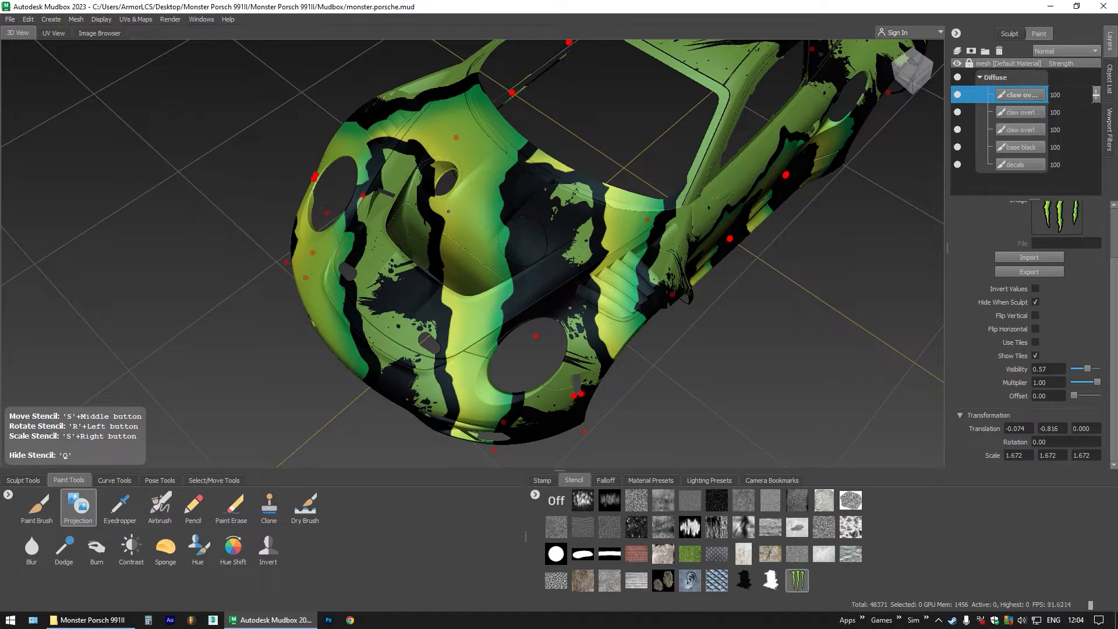
# Set up Paint Erase with the white splatter stencil, rotated to 90, flipped vertically and scaled to about 0.816 over the front bumper
pyautogui.press('q')
pyautogui.moveTo(483, 396)
pyautogui.mouseDown()
pyautogui.moveTo(599, 318)
pyautogui.moveTo(660, 303)
pyautogui.moveTo(539, 364)
pyautogui.moveTo(552, 356)
pyautogui.moveTo(565, 291)
pyautogui.mouseUp()
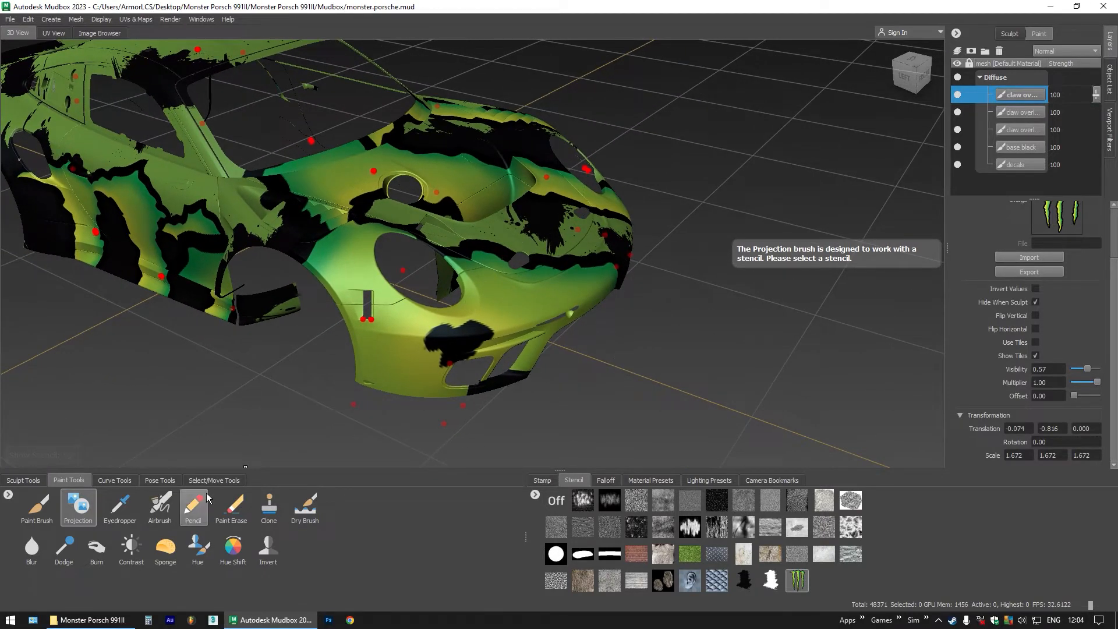
pyautogui.click(231, 506)
pyautogui.click(771, 580)
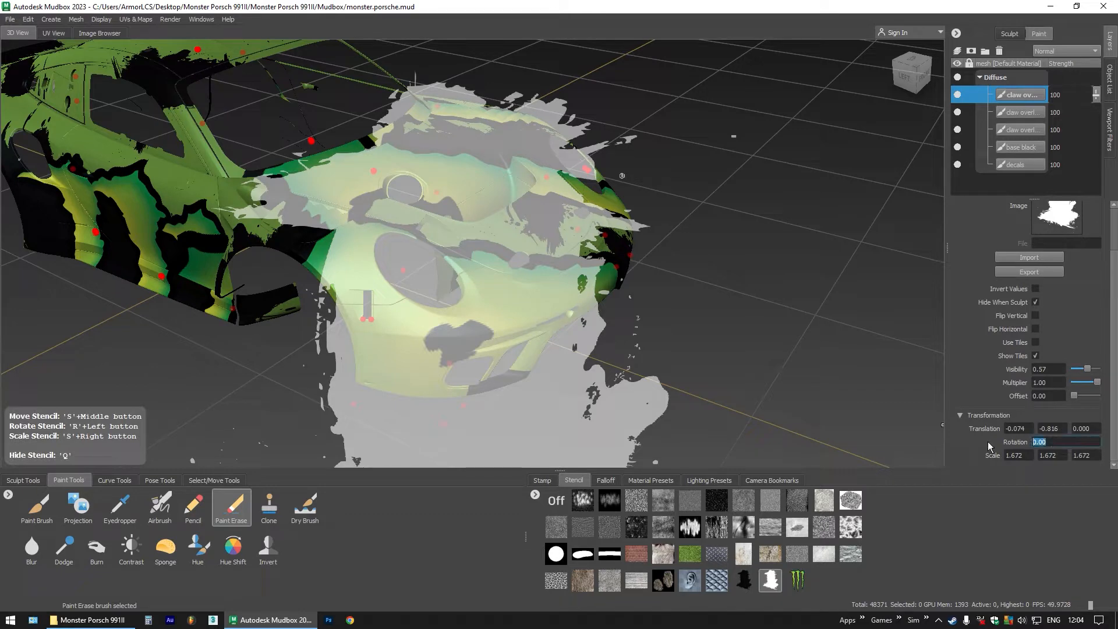
pyautogui.write('90')
pyautogui.press('Return')
pyautogui.click(856, 388)
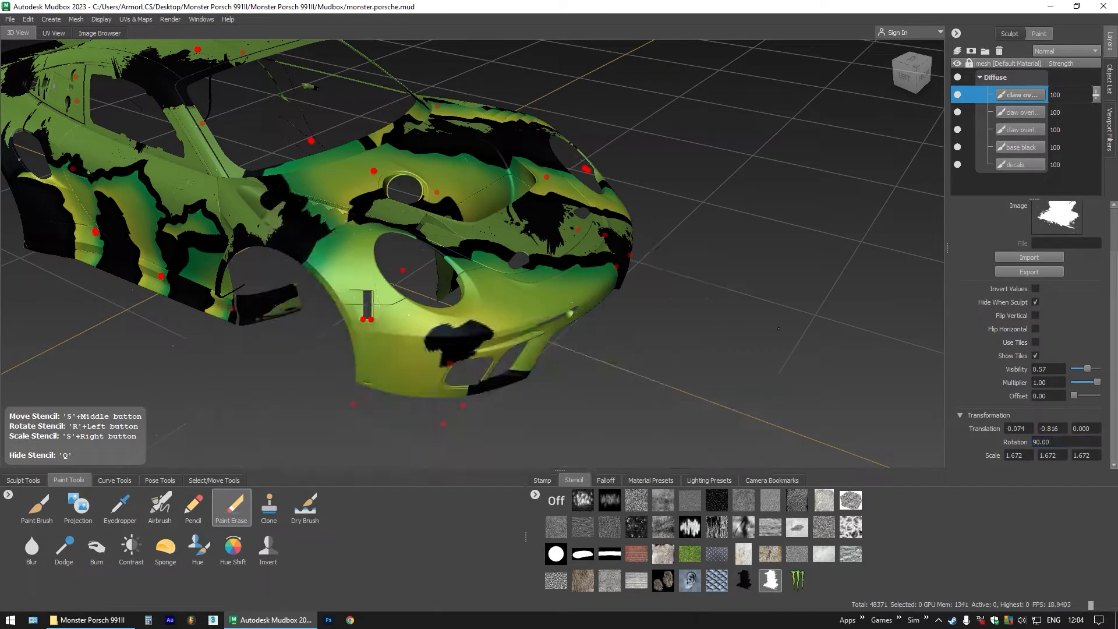
pyautogui.moveTo(612, 335); pyautogui.dragTo(507, 357)
pyautogui.moveTo(535, 392)
pyautogui.mouseDown()
pyautogui.moveTo(521, 367)
pyautogui.moveTo(504, 377)
pyautogui.moveTo(502, 319)
pyautogui.moveTo(515, 314)
pyautogui.moveTo(515, 367)
pyautogui.mouseUp()
pyautogui.click(1036, 316)
# Erase the claw paint along the lower edge of the front bumper through the splatter stencil, working from the corner across the front
pyautogui.moveTo(444, 331)
pyautogui.mouseDown()
pyautogui.moveTo(356, 289)
pyautogui.moveTo(514, 310)
pyautogui.mouseUp()
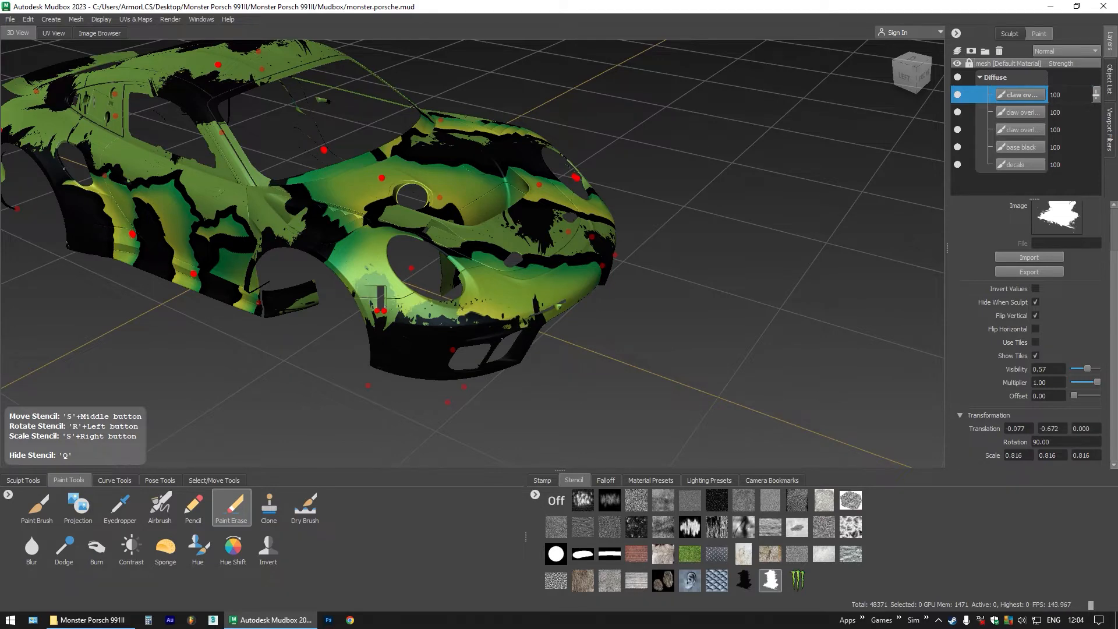
pyautogui.moveTo(502, 338)
pyautogui.mouseDown()
pyautogui.moveTo(491, 355)
pyautogui.moveTo(431, 320)
pyautogui.moveTo(469, 220)
pyautogui.moveTo(507, 408)
pyautogui.moveTo(678, 322)
pyautogui.moveTo(478, 336)
pyautogui.mouseUp()
pyautogui.moveTo(589, 323); pyautogui.dragTo(418, 360)
pyautogui.press('q')
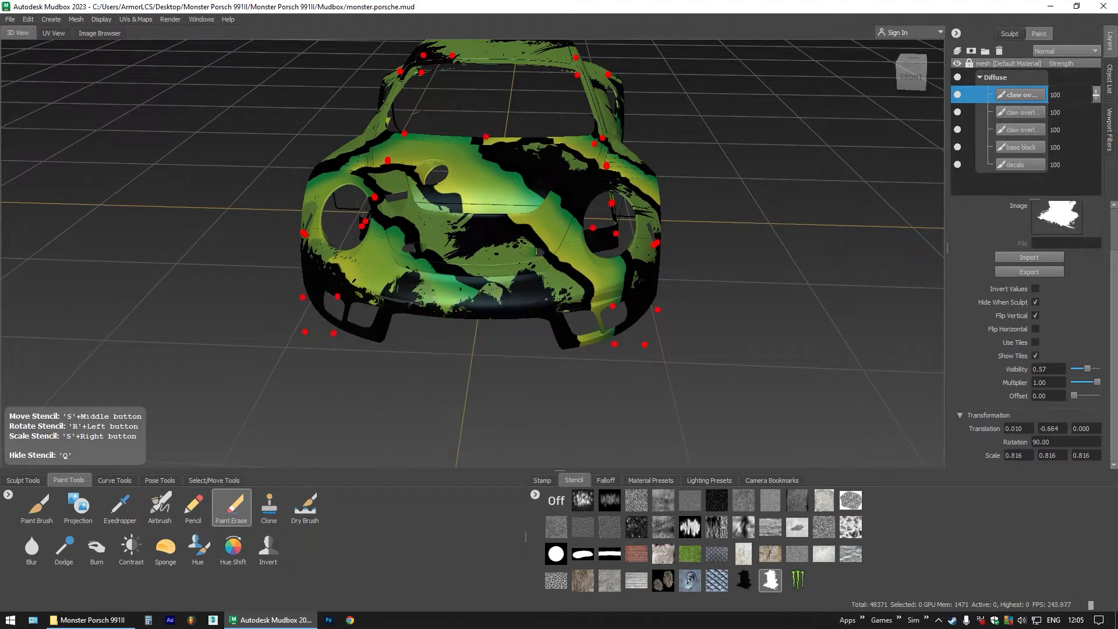
pyautogui.press('q')
pyautogui.moveTo(666, 330)
pyautogui.keyDown('alt'); pyautogui.mouseDown()
pyautogui.moveTo(460, 349)
pyautogui.moveTo(518, 326)
pyautogui.moveTo(579, 362)
pyautogui.moveTo(443, 397)
pyautogui.moveTo(682, 402)
pyautogui.moveTo(882, 430)
pyautogui.moveTo(557, 352)
pyautogui.moveTo(408, 373)
pyautogui.moveTo(402, 442)
pyautogui.mouseUp(); pyautogui.keyUp('alt')
pyautogui.press('q')
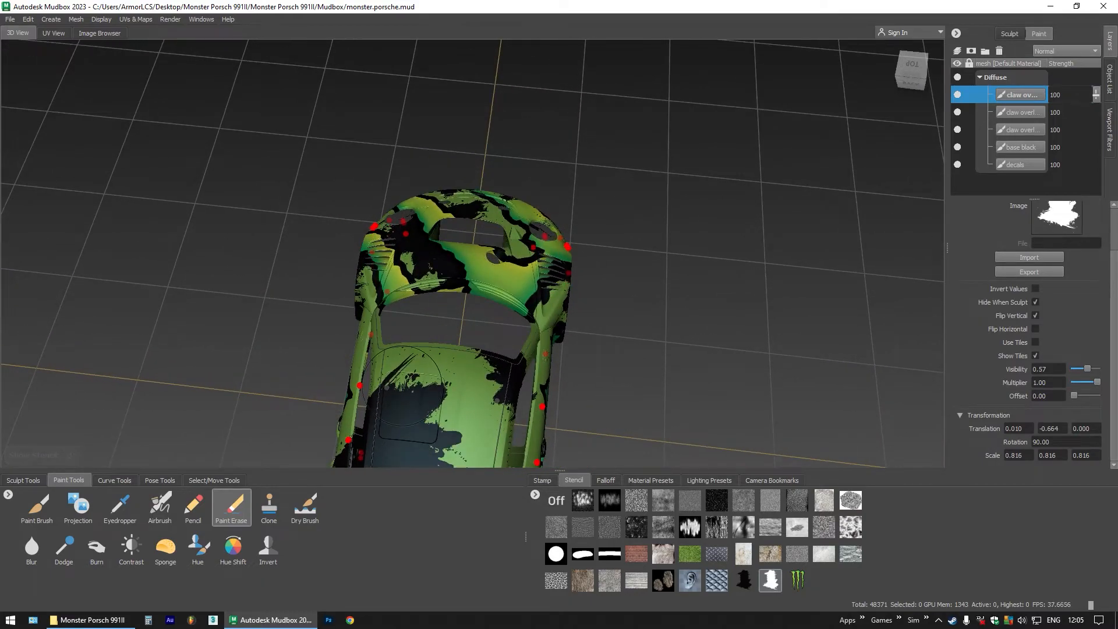
# View the car straight from above and create a new 4096 diffuse paint layer named "claw overy to"
pyautogui.keyDown('alt'); pyautogui.moveTo(422, 388); pyautogui.dragTo(476, 335); pyautogui.keyUp('alt')
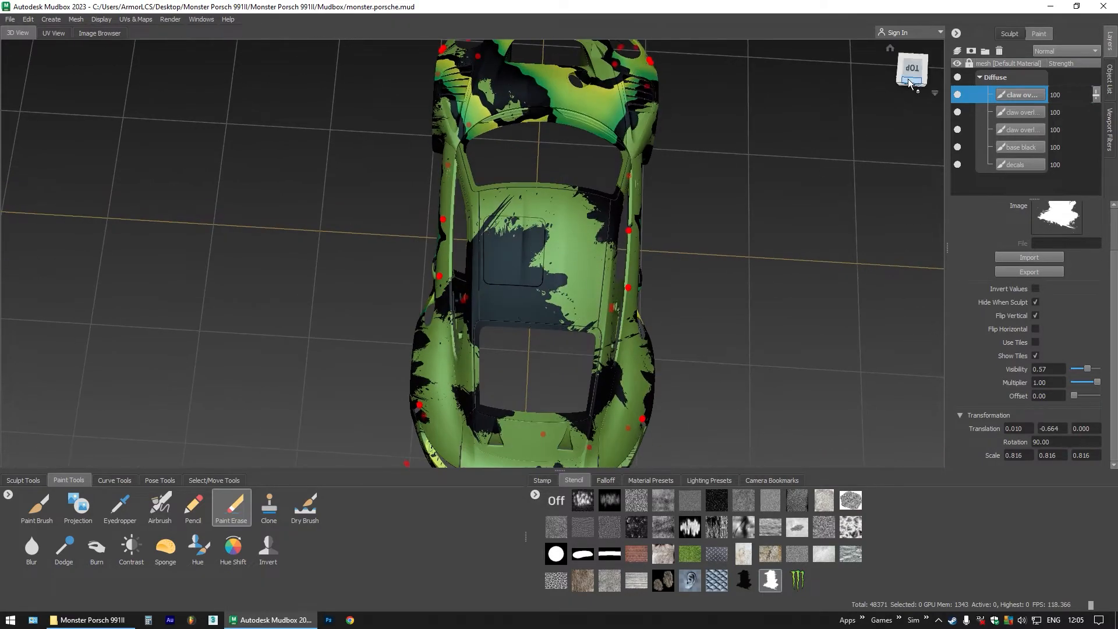
pyautogui.click(913, 71)
pyautogui.click(957, 51)
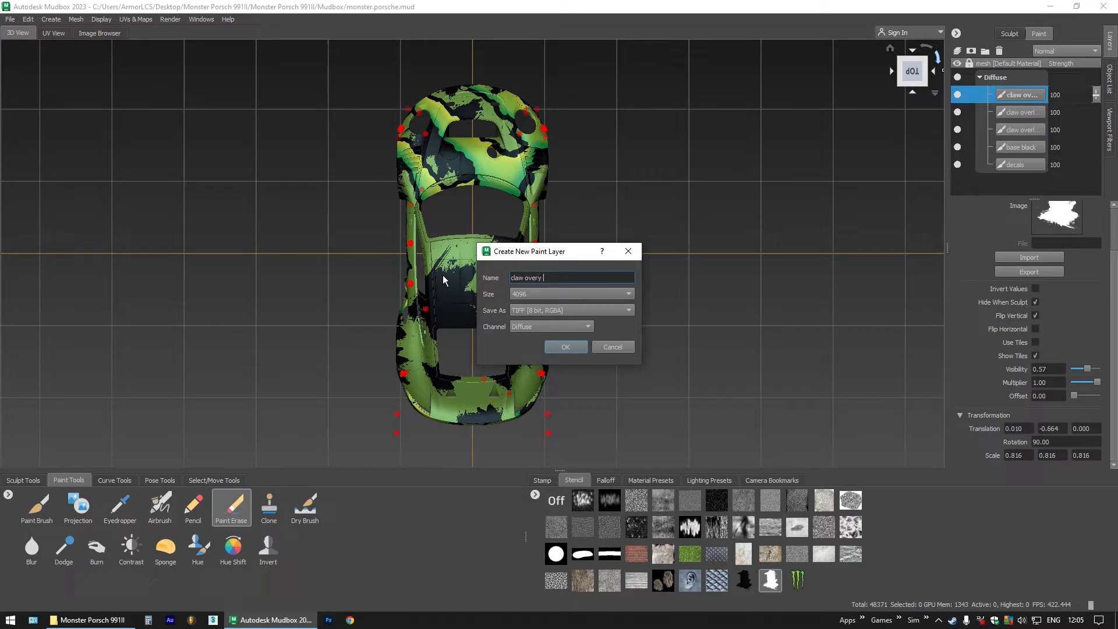
pyautogui.write('claw overy to')
pyautogui.press('Return')
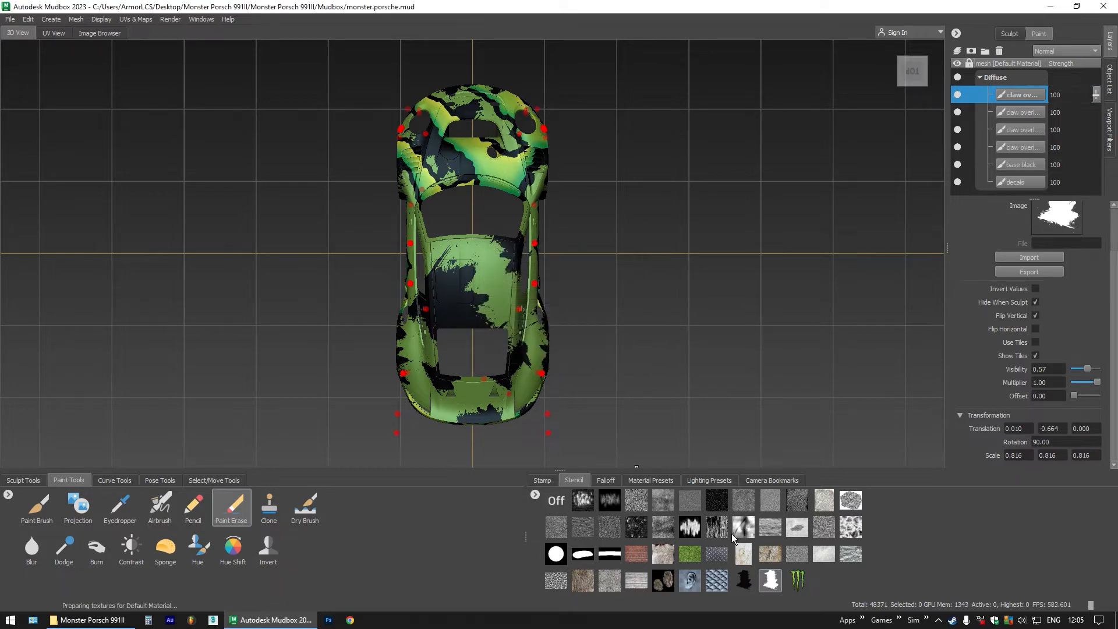
# Choose the Monster claw stencil for the Projection brush, set its rotation to 0, and turn off its vertical flip
pyautogui.click(761, 527)
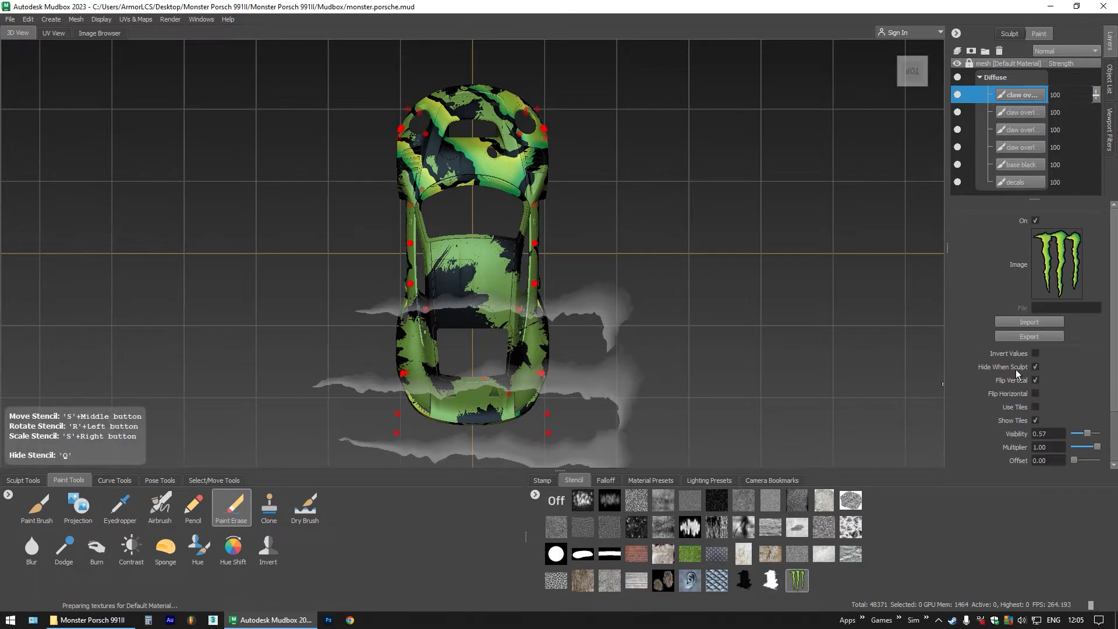
pyautogui.scroll(-3, 1007, 447)
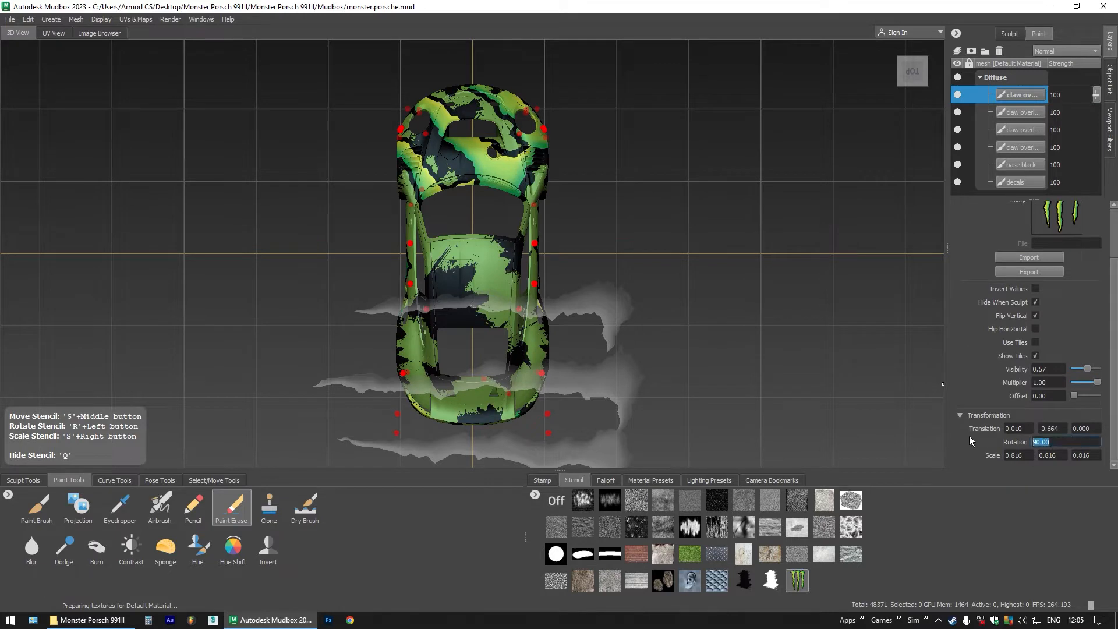
pyautogui.write('0')
pyautogui.press('Return')
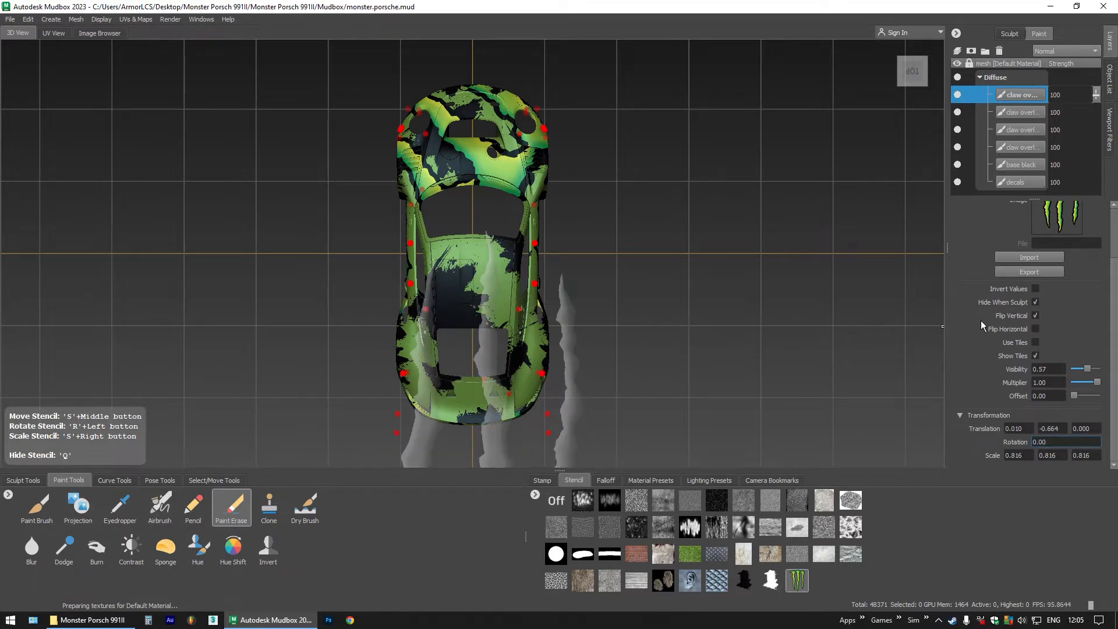
pyautogui.click(1035, 317)
pyautogui.click(85, 506)
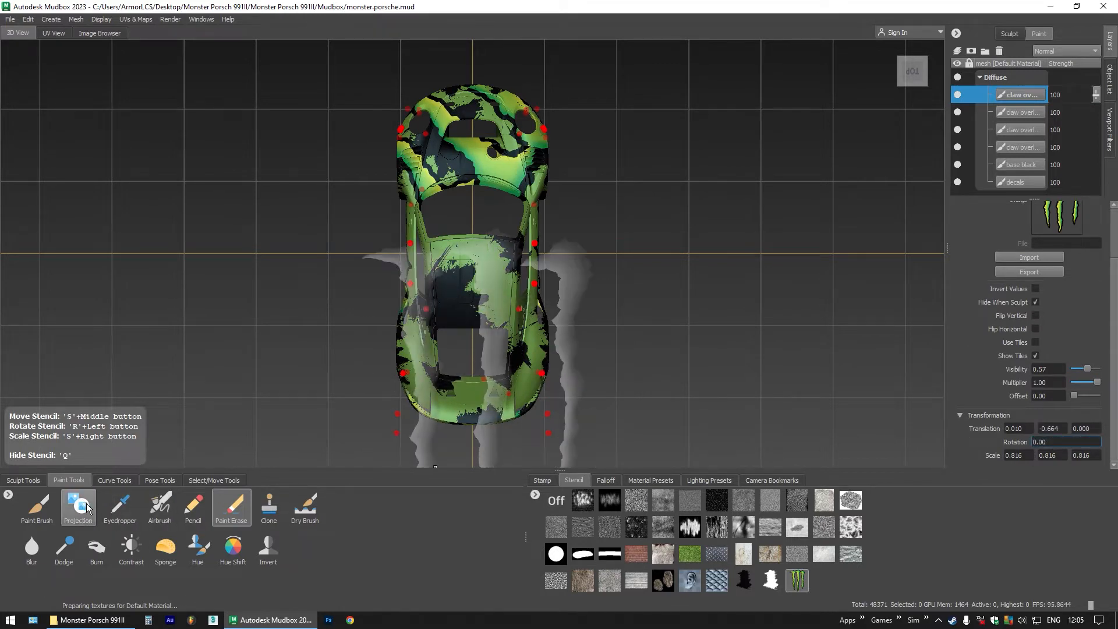
# Enlarge the claw stencil to about 1.258 scale and position it over the roof and rear of the car
pyautogui.scroll(2, 504, 327)
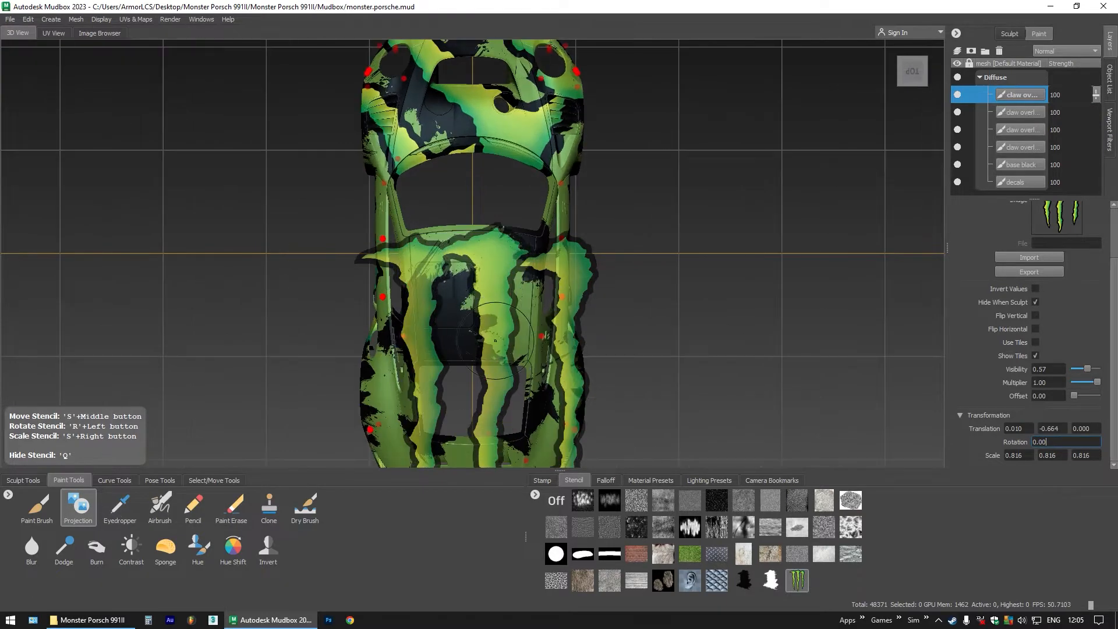
pyautogui.click(491, 320)
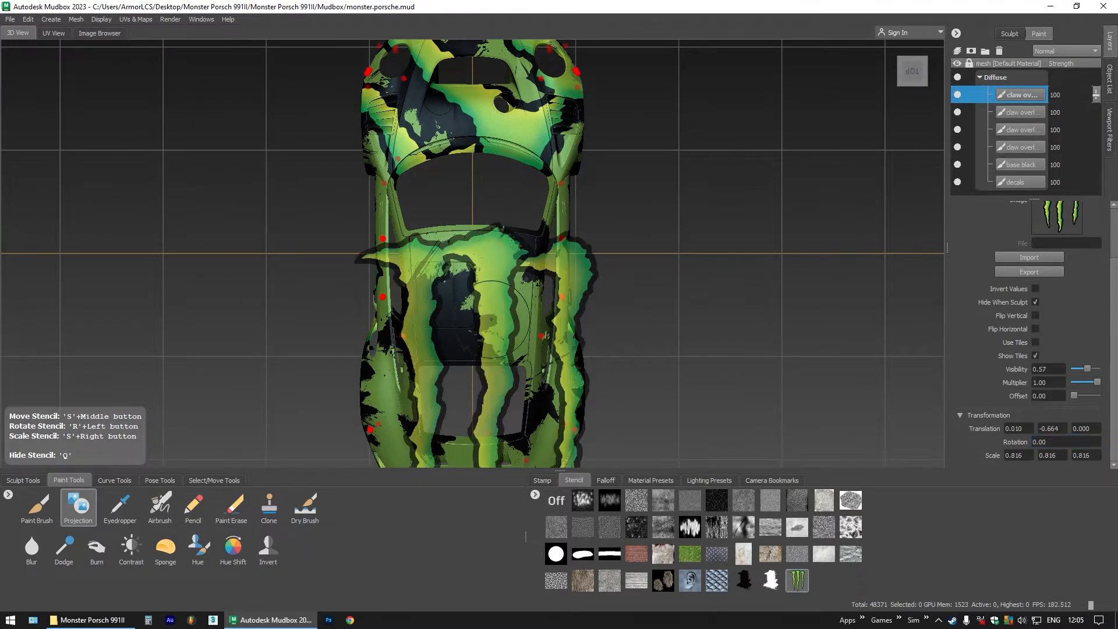
pyautogui.moveTo(506, 335); pyautogui.dragTo(511, 221)
pyautogui.scroll(2, 509, 279)
pyautogui.moveTo(509, 284); pyautogui.dragTo(522, 352)
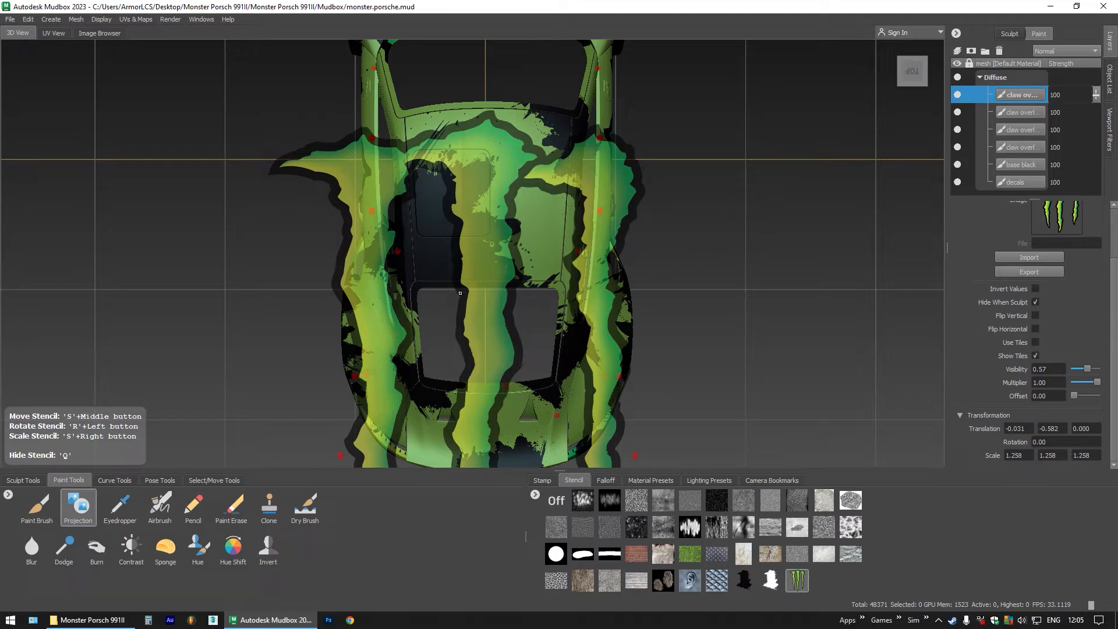
# Hide the claw stencil and select the car's roof panel with the UV Shells selection tool
pyautogui.moveTo(474, 305)
pyautogui.mouseDown()
pyautogui.moveTo(546, 257)
pyautogui.moveTo(640, 236)
pyautogui.mouseUp()
pyautogui.press('q')
pyautogui.moveTo(456, 245); pyautogui.dragTo(326, 237)
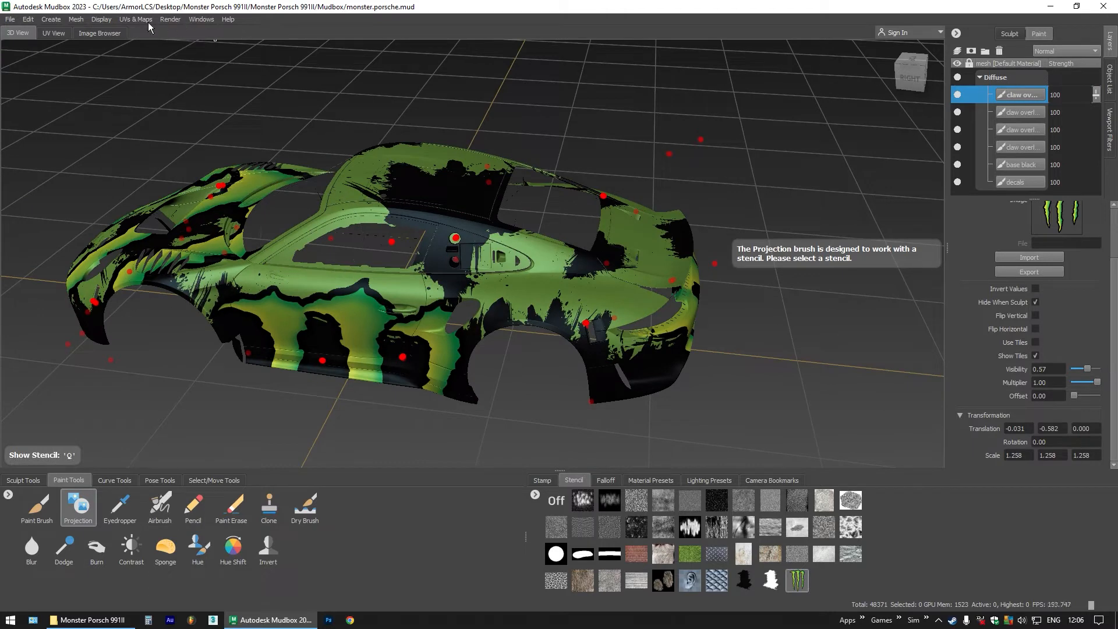
pyautogui.click(217, 480)
pyautogui.click(129, 506)
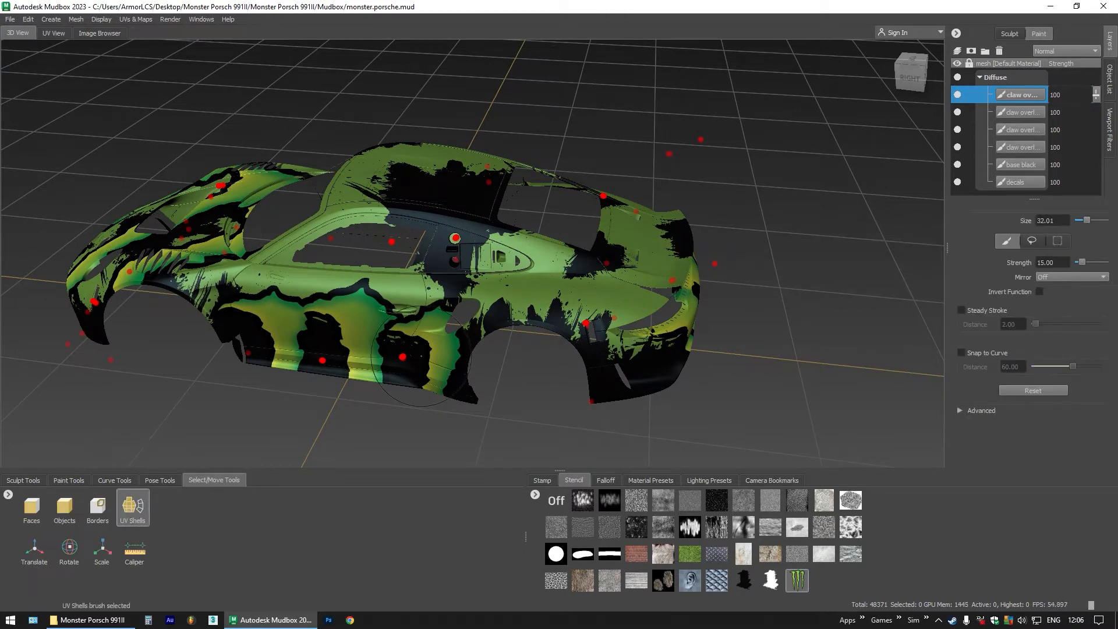
pyautogui.click(430, 185)
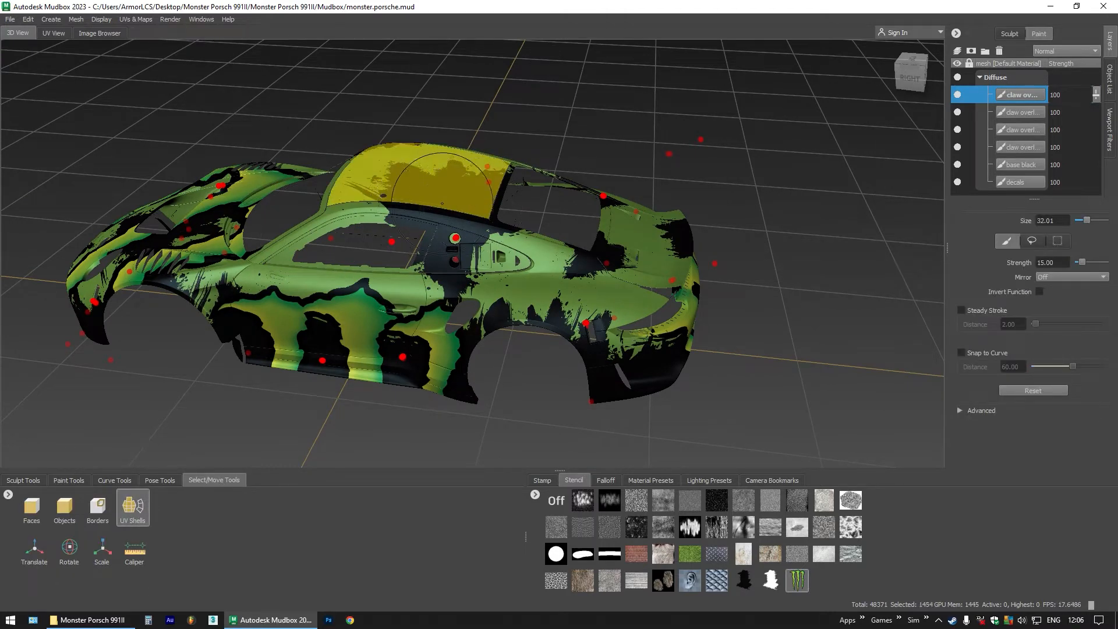
pyautogui.moveTo(426, 196); pyautogui.dragTo(381, 214)
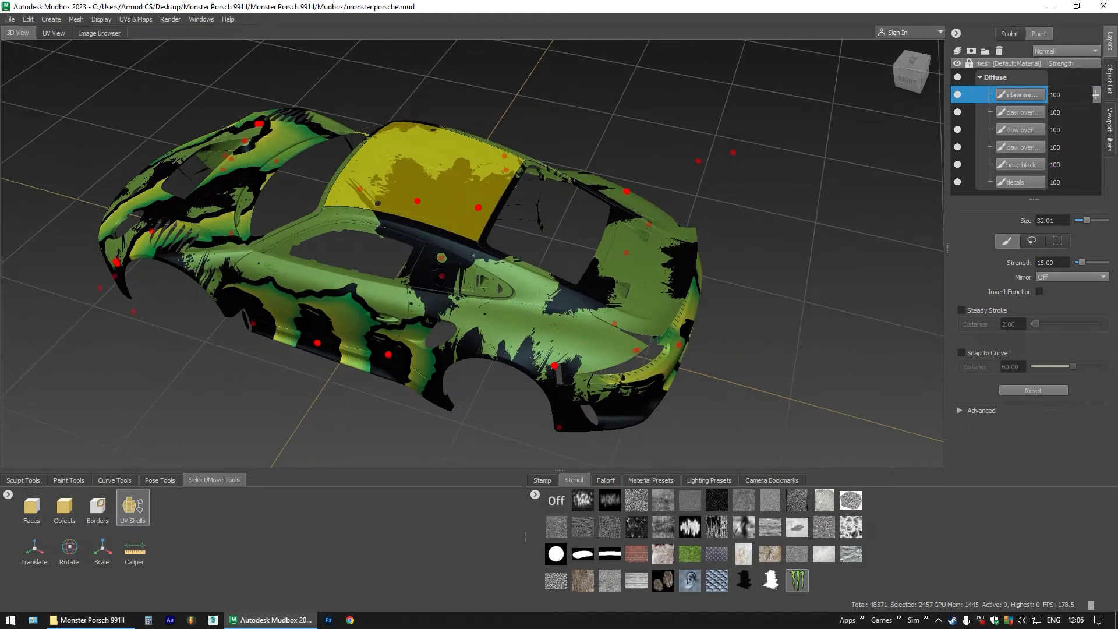
# Add the roof rail, side window surround, rear quarter panel and quarter window panel on the car's right side to the selection
pyautogui.scroll(3, 381, 213)
pyautogui.click(399, 224)
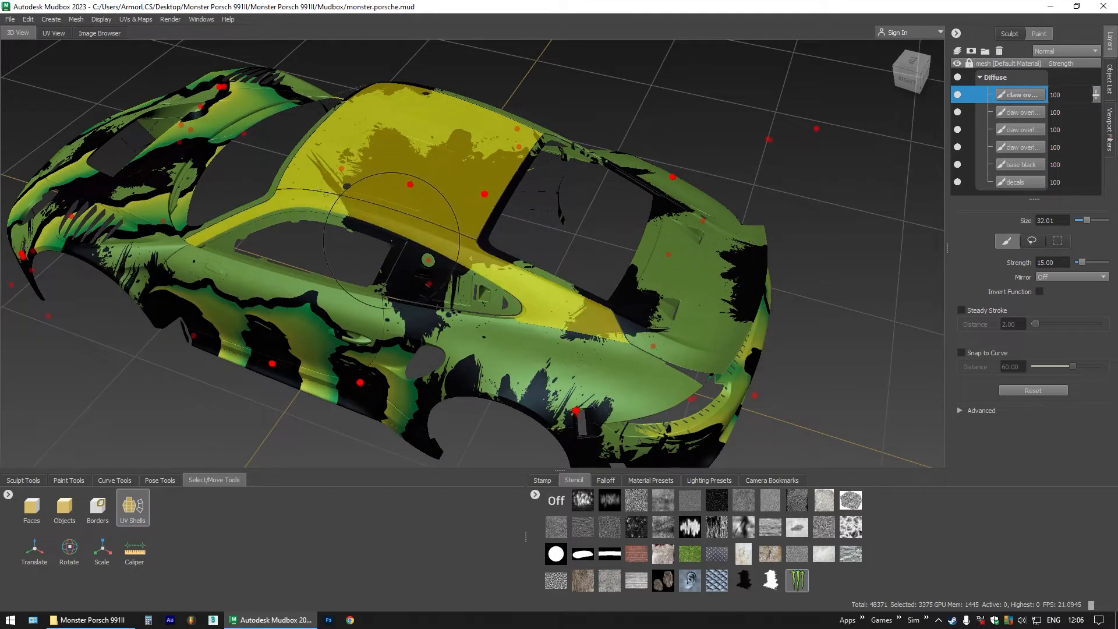
pyautogui.click(403, 245)
pyautogui.click(410, 260)
pyautogui.click(401, 303)
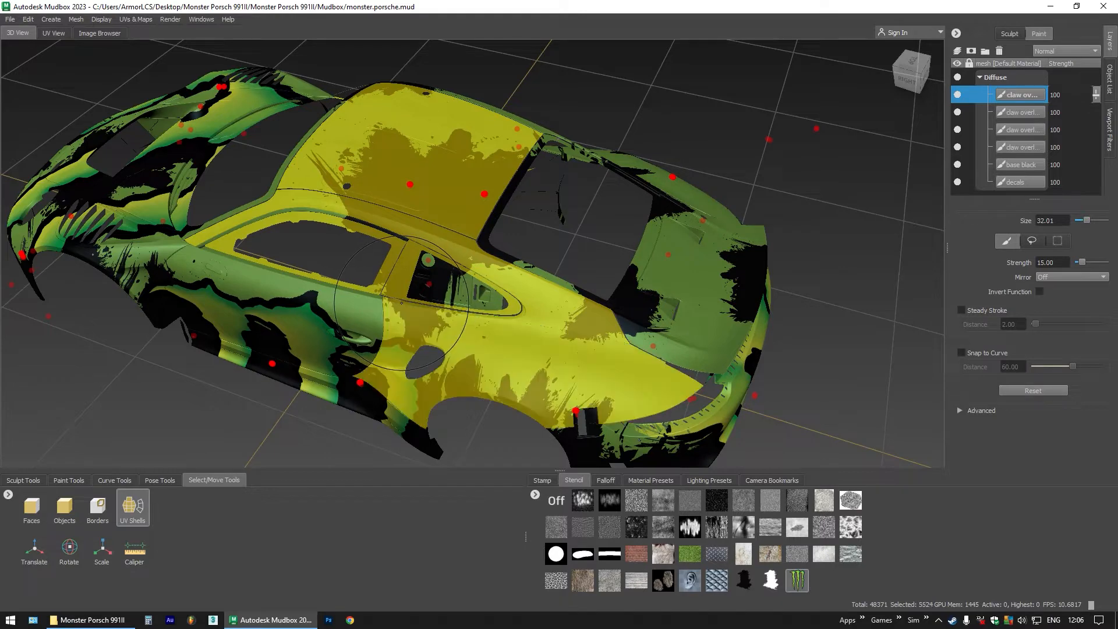
pyautogui.scroll(3, 401, 293)
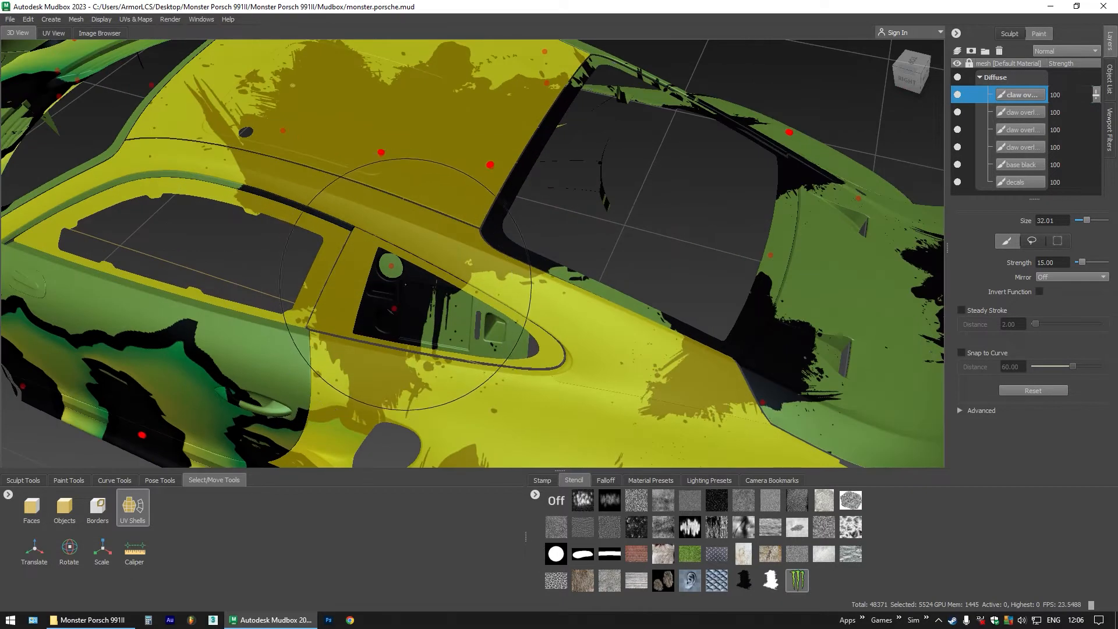
pyautogui.click(437, 300)
pyautogui.moveTo(430, 337); pyautogui.dragTo(286, 195)
pyautogui.click(222, 120)
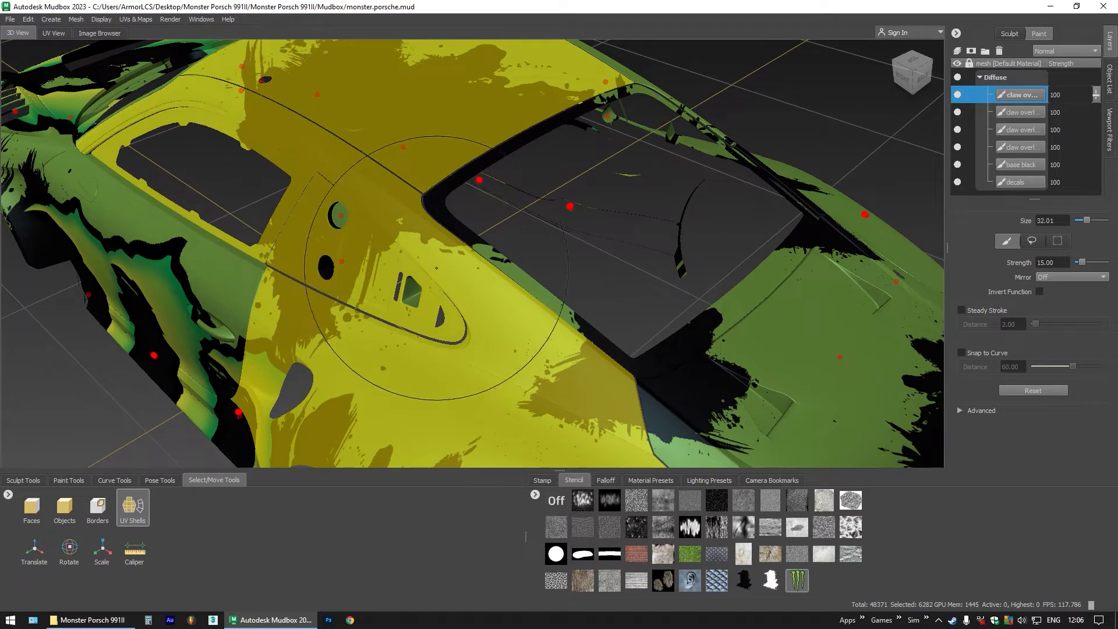
# Add the rear window frame, engine lid and opposite rear quarter panel to the UV shell selection
pyautogui.click(489, 260)
pyautogui.click(755, 400)
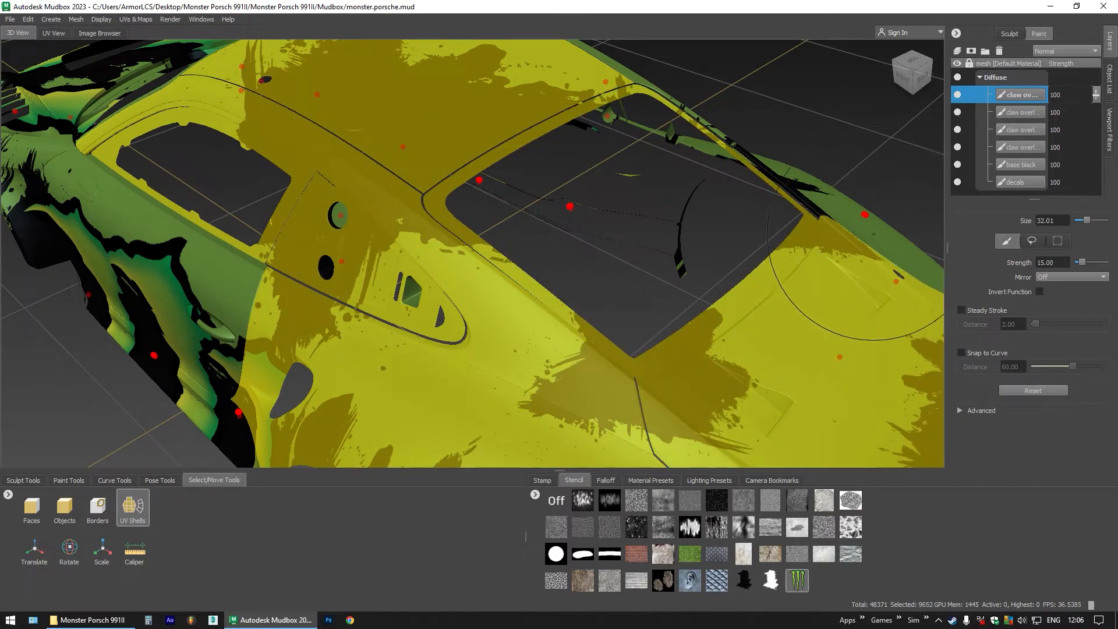
pyautogui.click(815, 186)
pyautogui.click(787, 186)
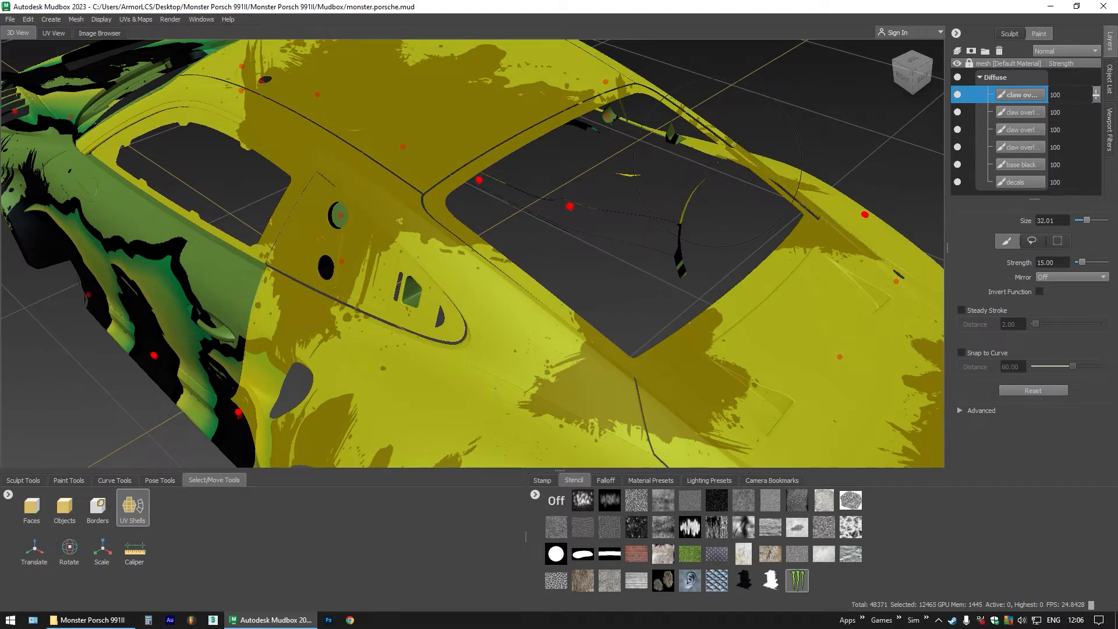
# Add the opposite side's window panel and surround, plus the small round and vent inserts in the quarter windows, to the selection
pyautogui.moveTo(718, 164); pyautogui.dragTo(687, 269)
pyautogui.click(688, 269)
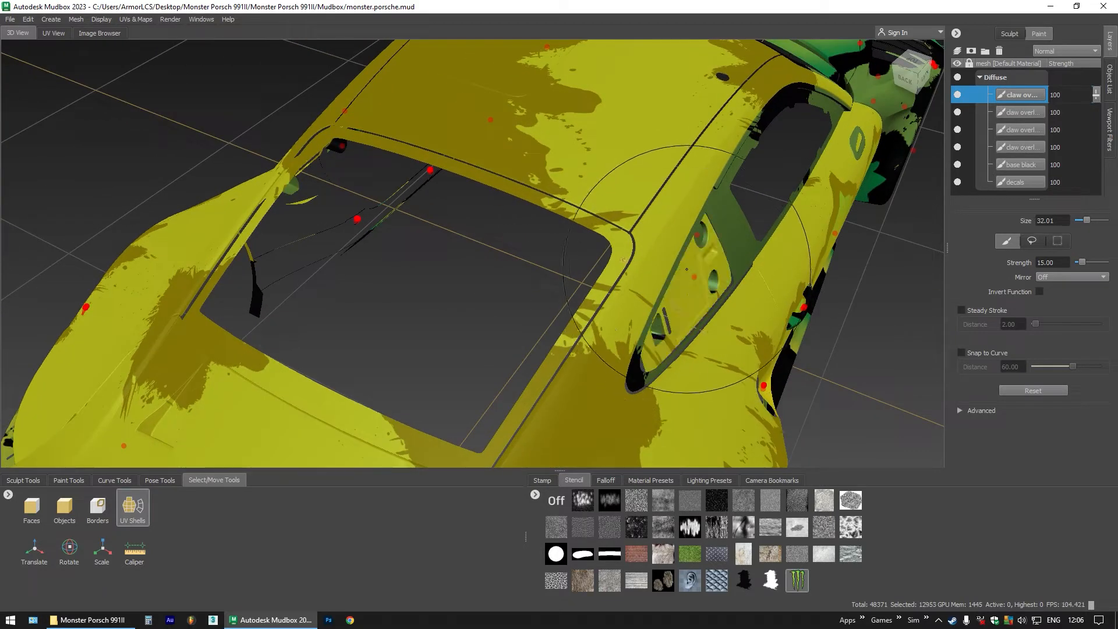
pyautogui.click(708, 247)
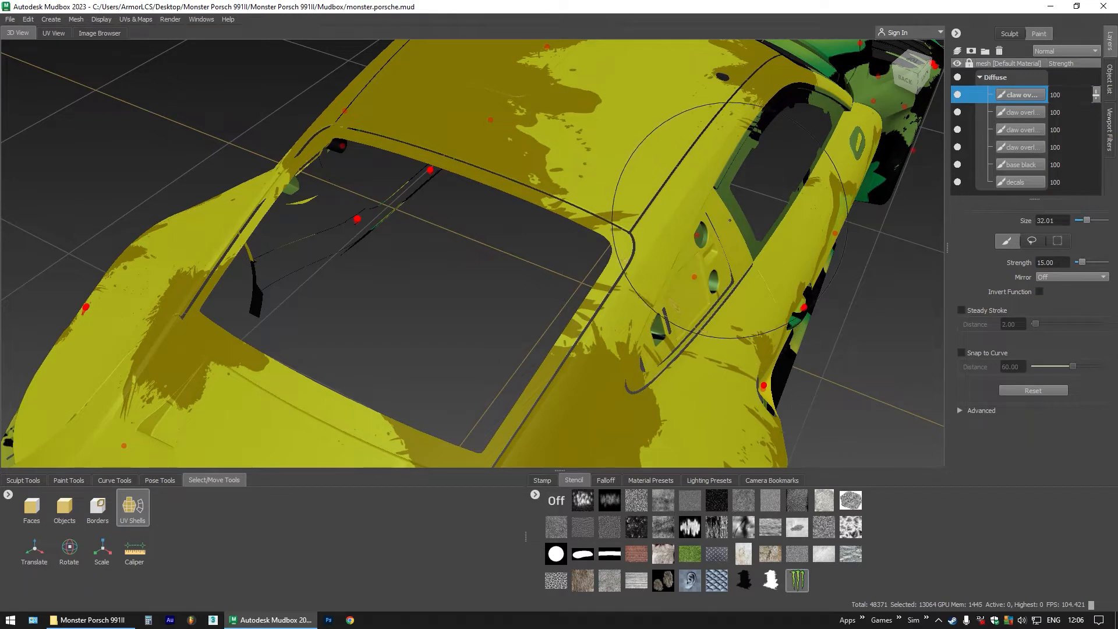
pyautogui.click(729, 221)
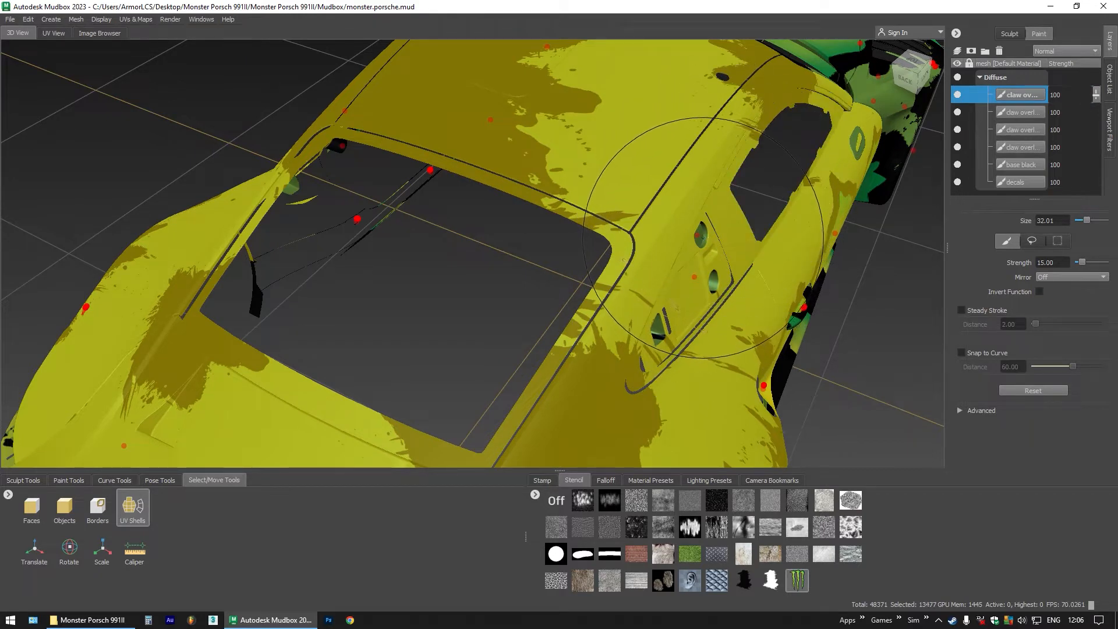
pyautogui.click(703, 239)
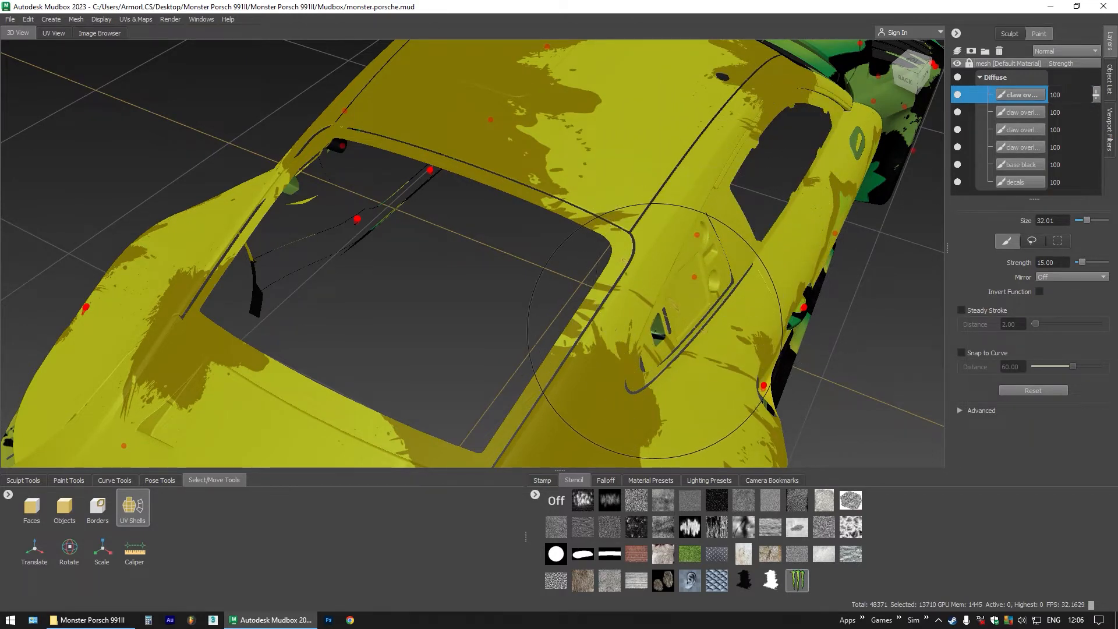
pyautogui.click(656, 331)
pyautogui.moveTo(512, 340)
pyautogui.mouseDown()
pyautogui.moveTo(590, 271)
pyautogui.moveTo(580, 286)
pyautogui.mouseUp()
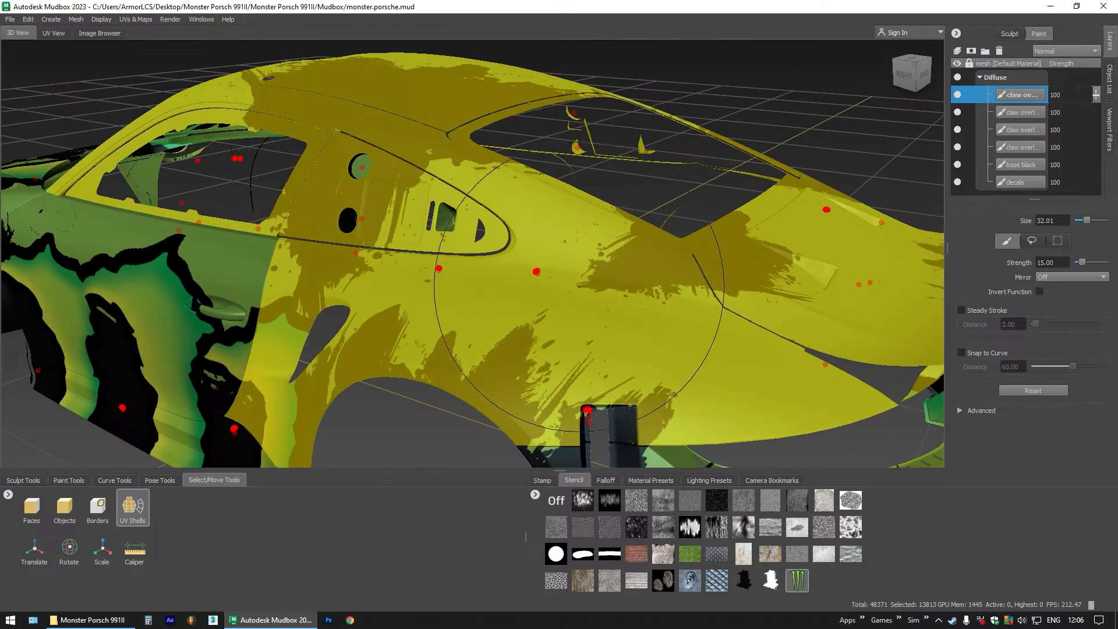
pyautogui.click(444, 217)
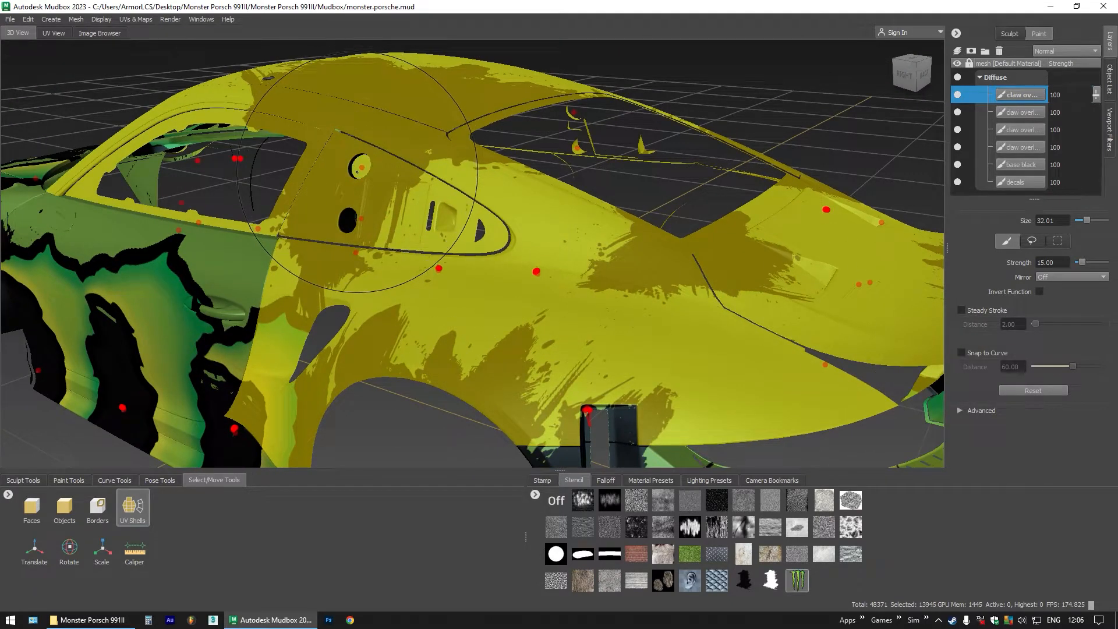
# Check the selection around the car and hide every unselected part of the body
pyautogui.scroll(-4, 425, 266)
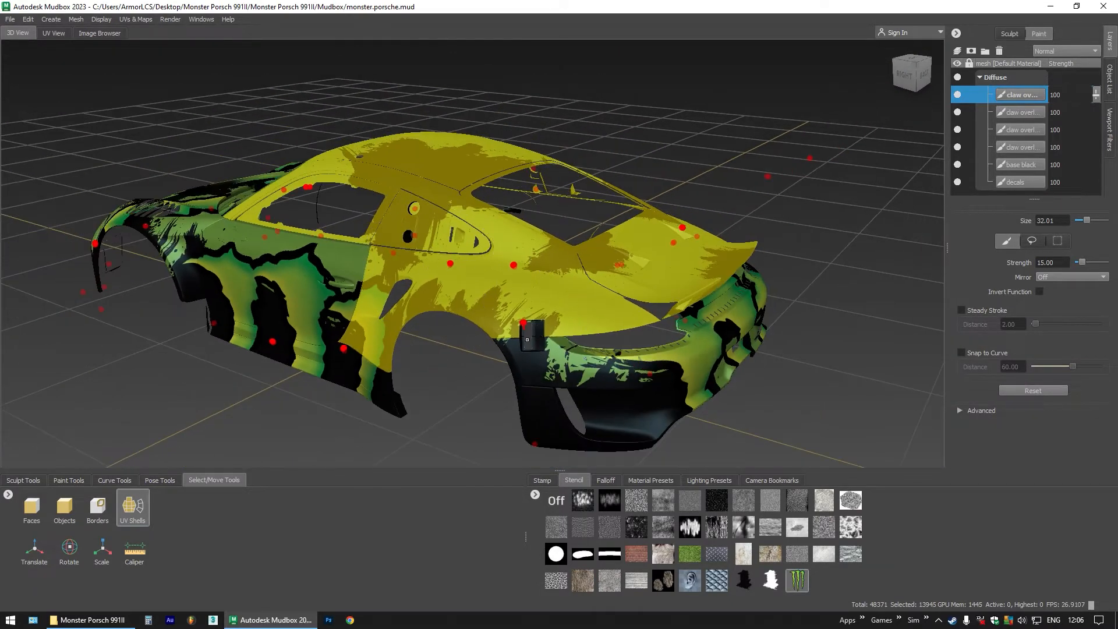
pyautogui.moveTo(527, 339); pyautogui.dragTo(140, 322)
pyautogui.moveTo(388, 350); pyautogui.dragTo(445, 344)
pyautogui.moveTo(381, 345); pyautogui.dragTo(729, 353)
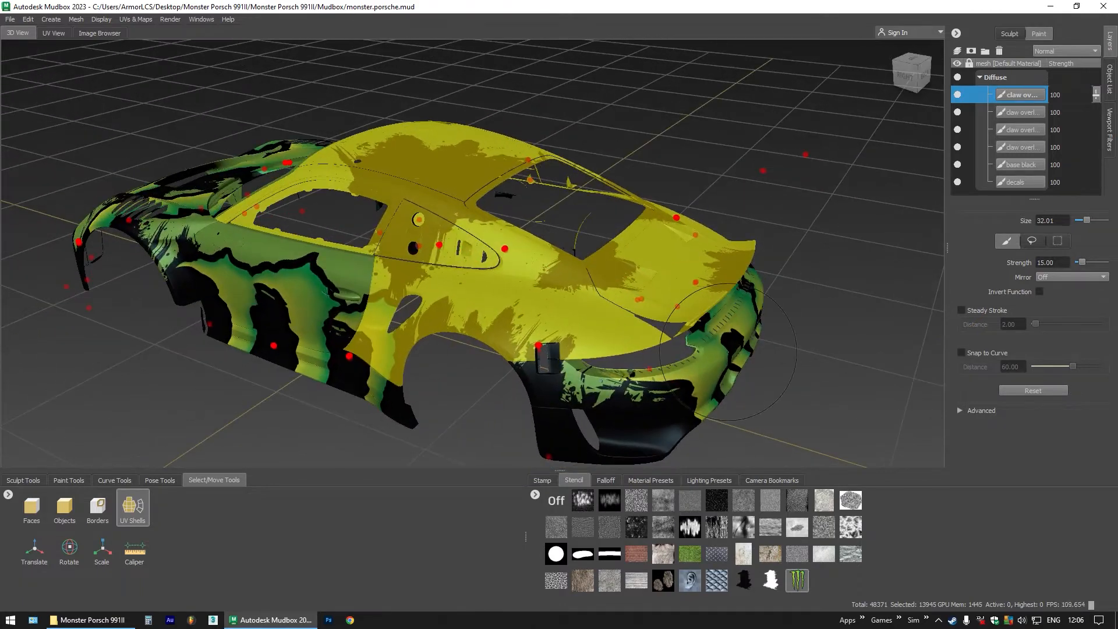
pyautogui.click(116, 19)
pyautogui.click(125, 55)
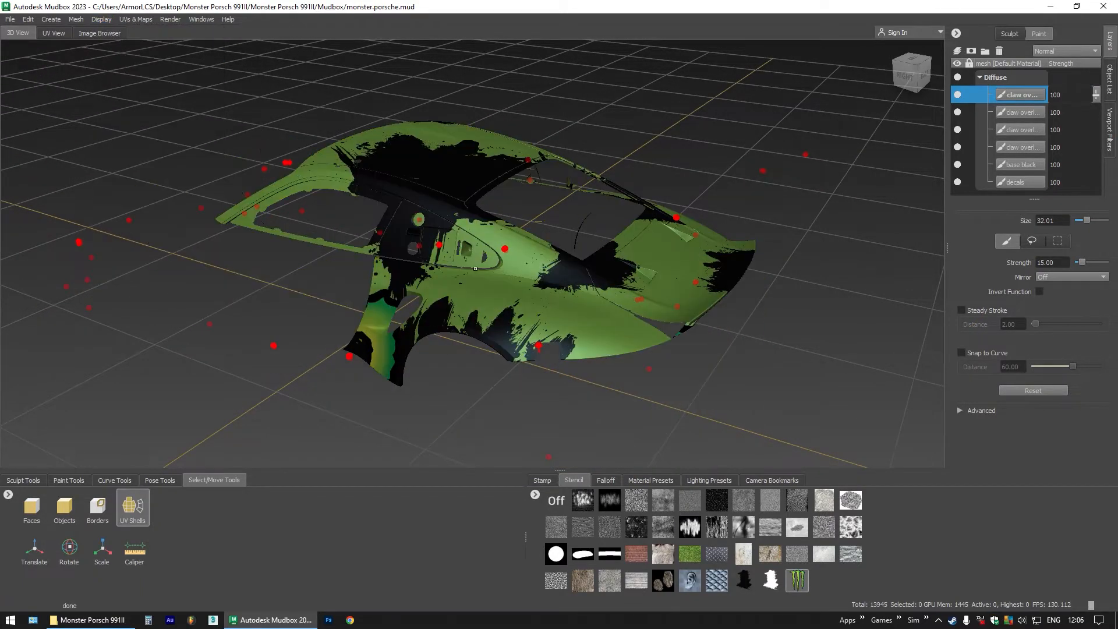
# View the isolated roof and rear panels straight from above and show the claw stencil over them again
pyautogui.moveTo(476, 268); pyautogui.dragTo(385, 317)
pyautogui.click(912, 66)
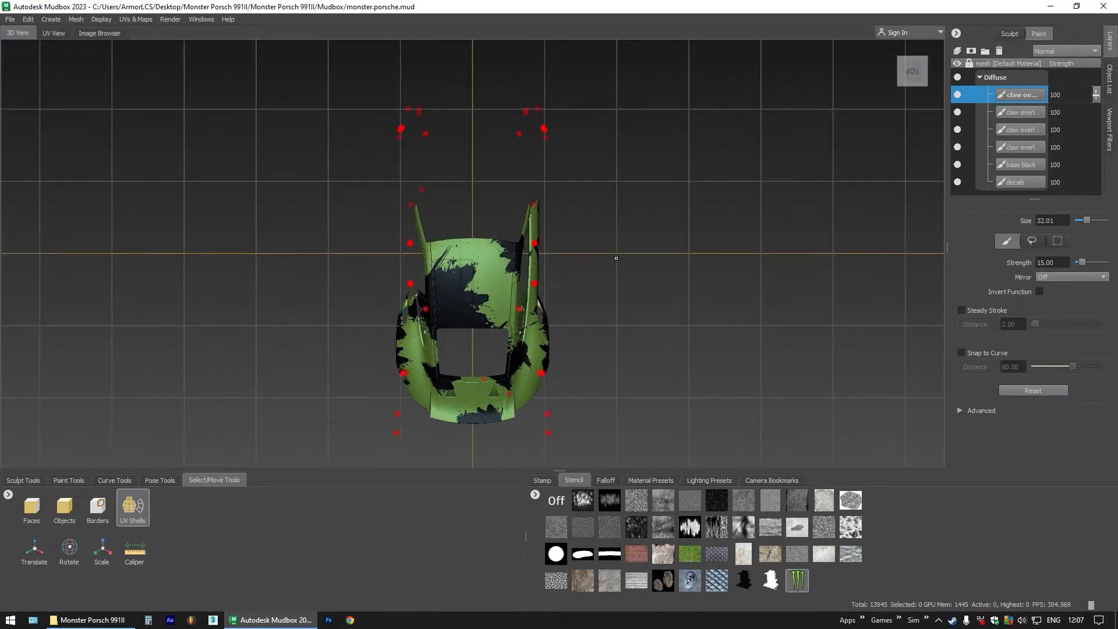
pyautogui.press('q')
pyautogui.scroll(6, 485, 294)
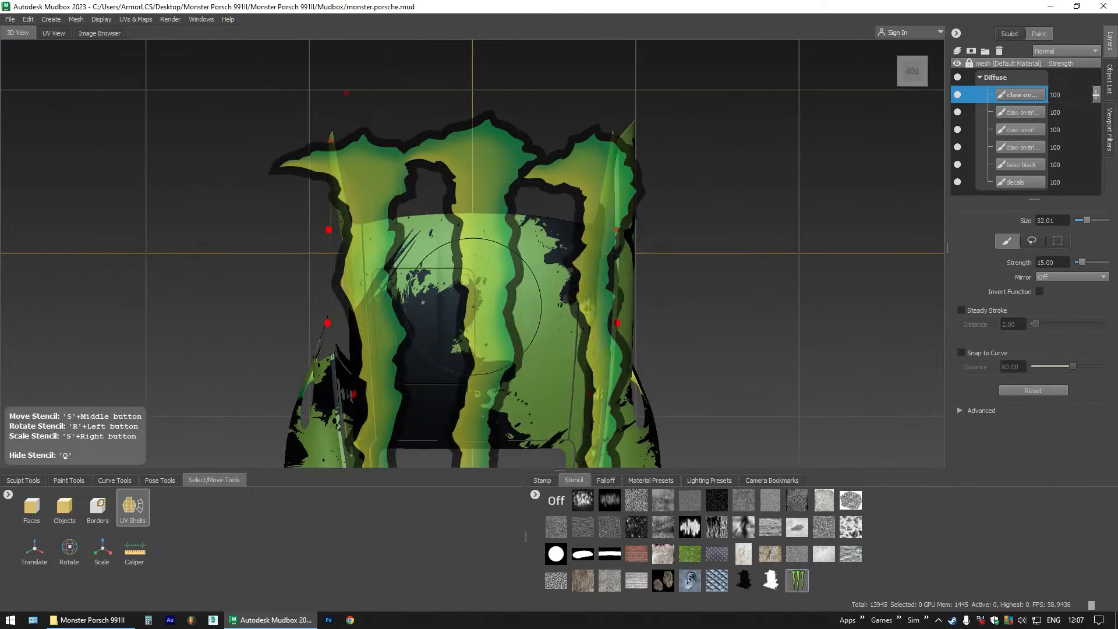
# Ready the Projection brush and shrink the claw stencil to fit over the car's rear bodywork in top view
pyautogui.moveTo(473, 298)
pyautogui.mouseDown()
pyautogui.moveTo(485, 229)
pyautogui.moveTo(491, 247)
pyautogui.mouseUp()
pyautogui.scroll(-2, 485, 230)
pyautogui.click(488, 236)
pyautogui.click(732, 232)
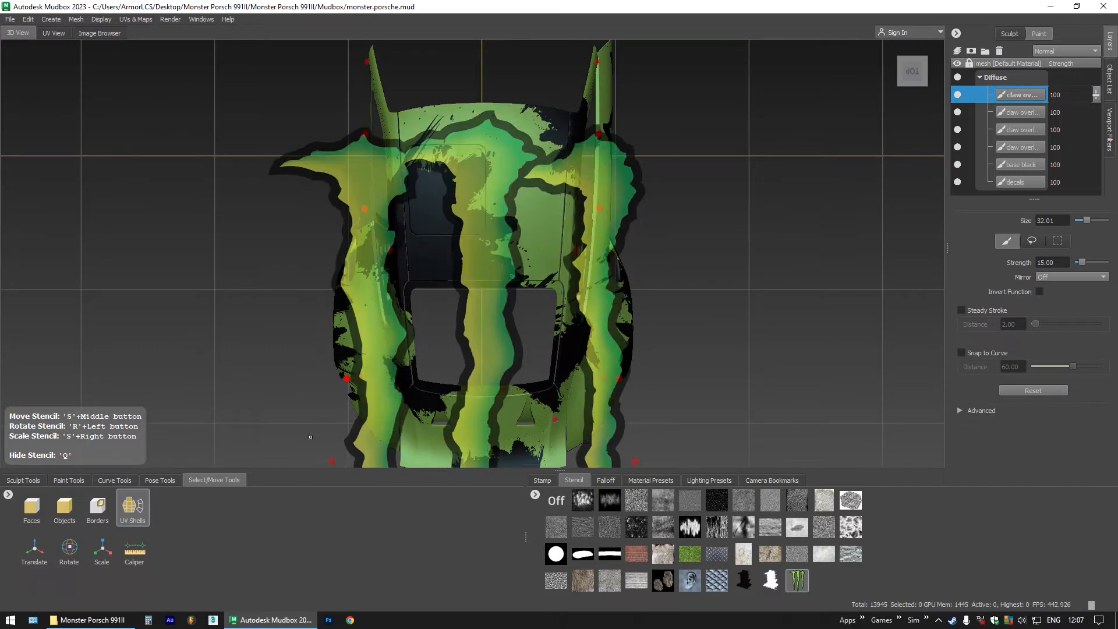
pyautogui.click(70, 482)
pyautogui.click(82, 502)
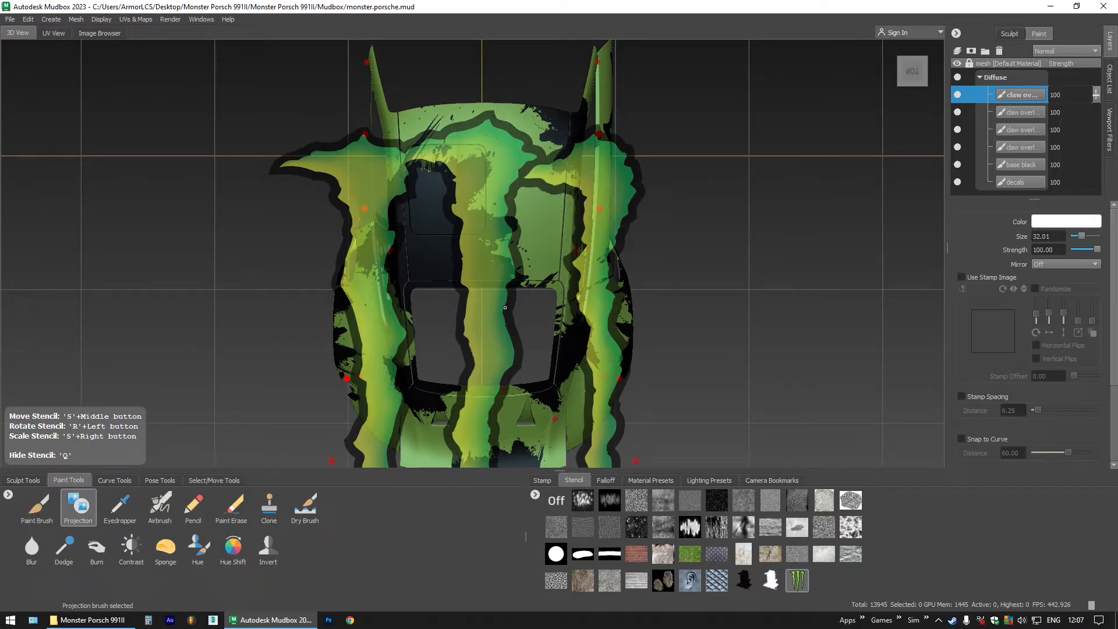
pyautogui.moveTo(505, 309); pyautogui.dragTo(502, 216)
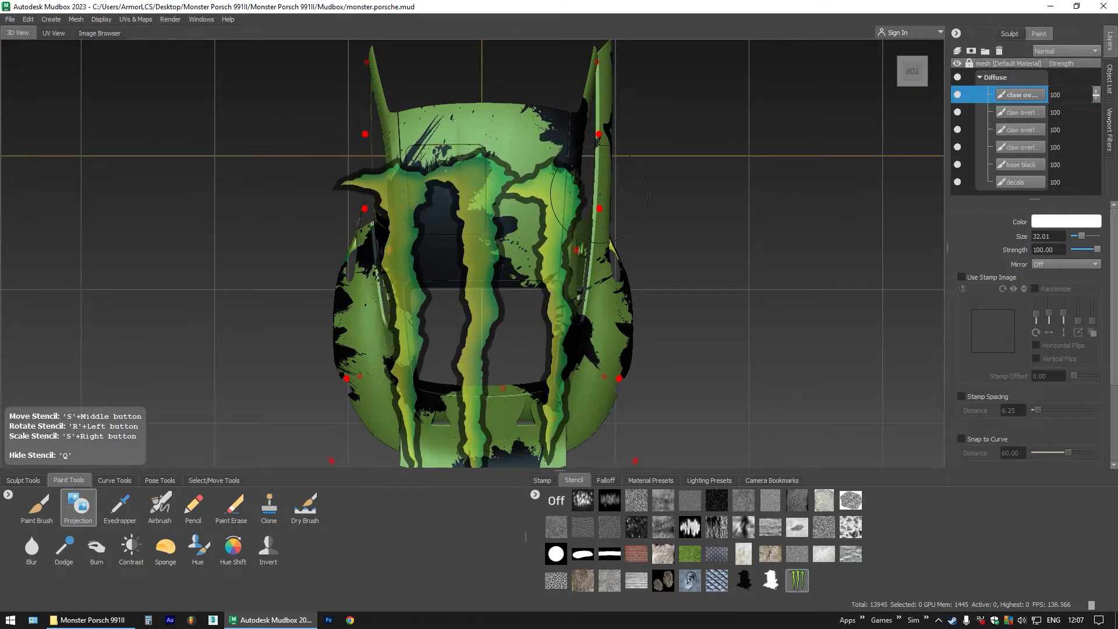
# Hide the UV shell of the long side strip running beside the rear bodywork
pyautogui.click(214, 480)
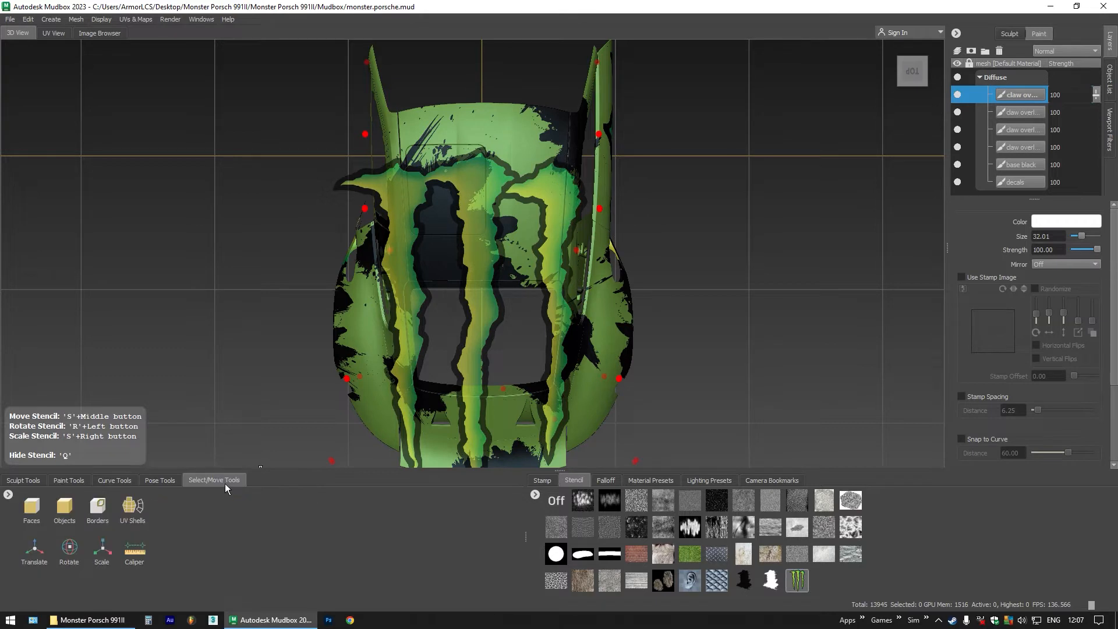
pyautogui.click(133, 506)
pyautogui.click(607, 194)
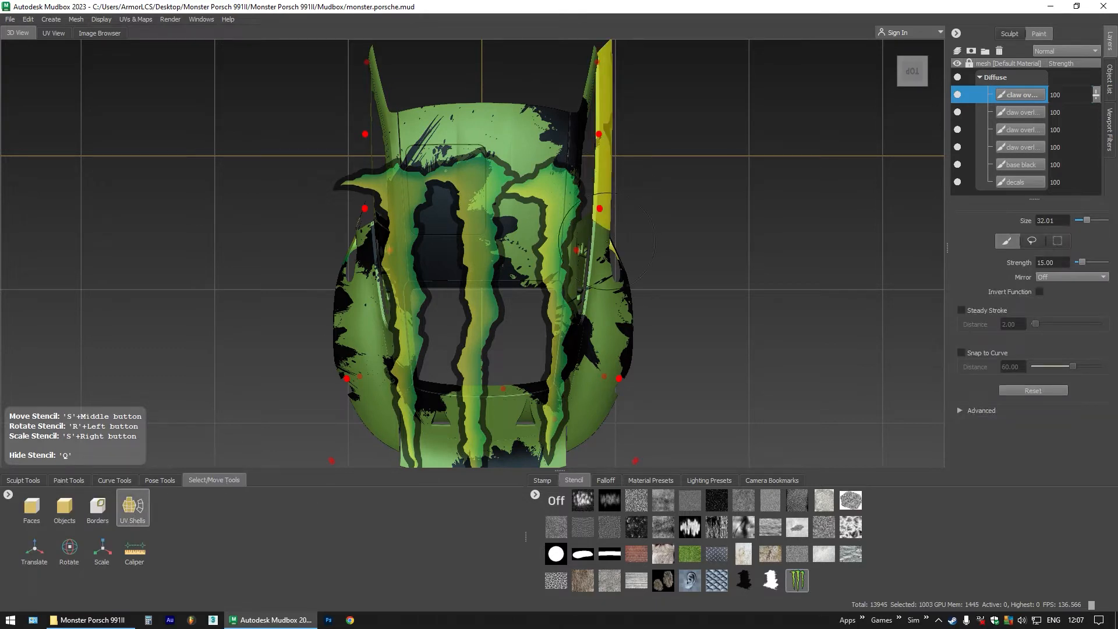
pyautogui.press('Delete')
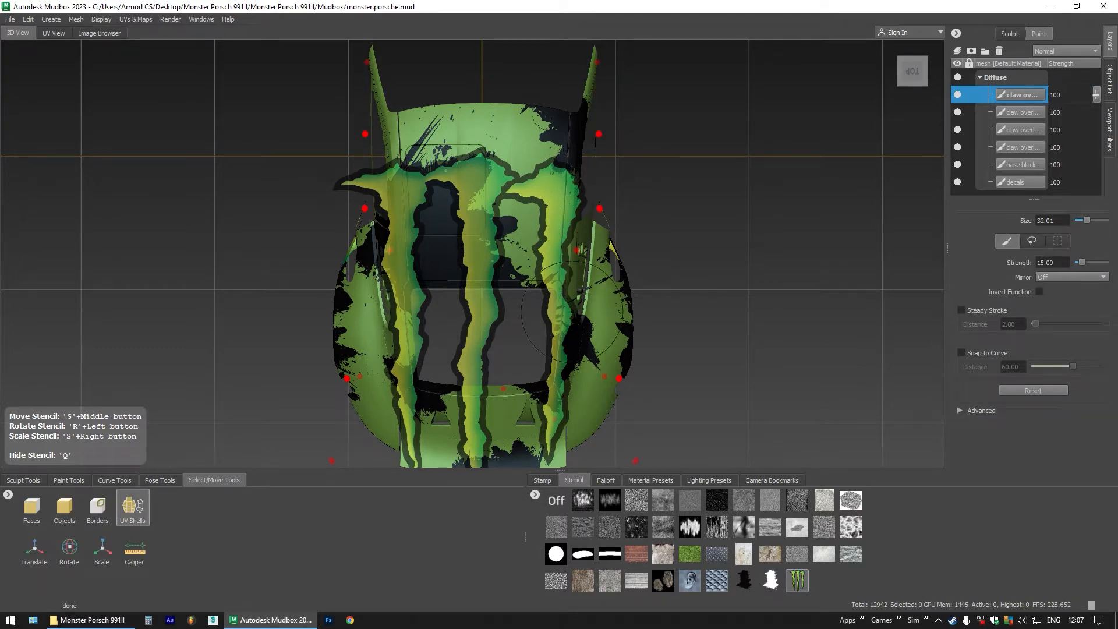
# Enlarge and centre the claw stencil over the rear bodywork and project it onto the top claw overlay layer
pyautogui.moveTo(497, 265); pyautogui.dragTo(500, 290)
pyautogui.scroll(-2, 488, 339)
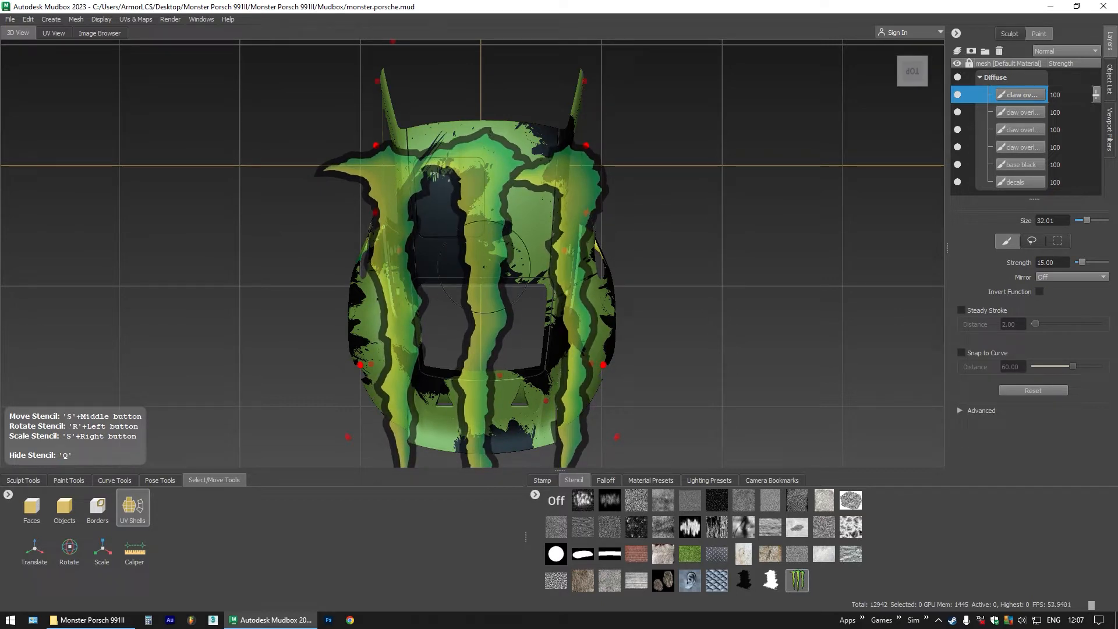
pyautogui.click(69, 480)
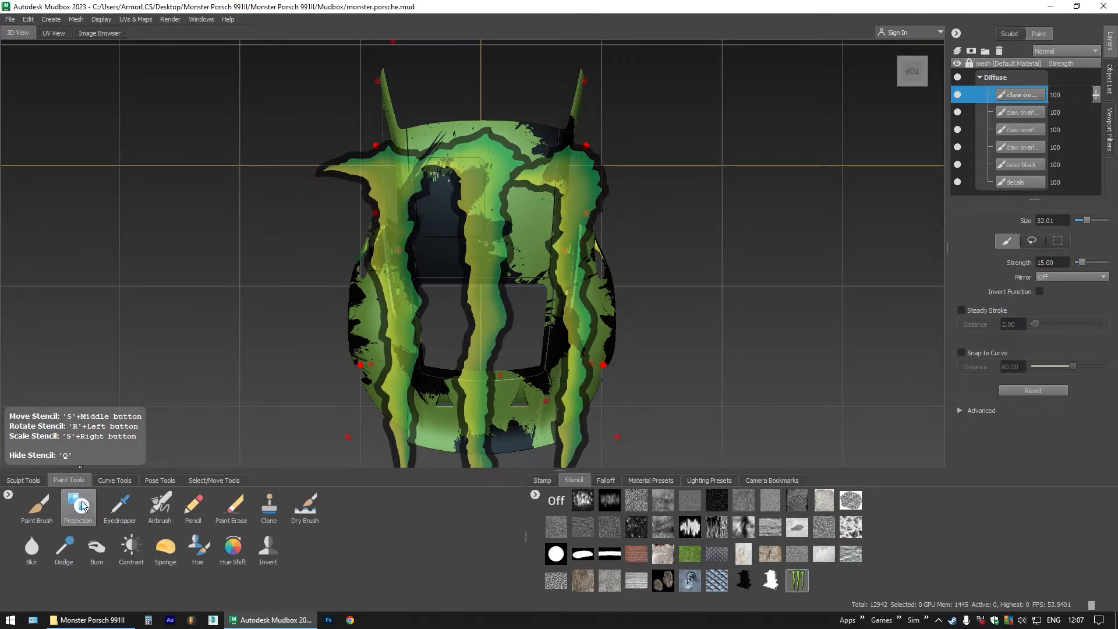
pyautogui.click(78, 504)
pyautogui.press('q')
pyautogui.moveTo(483, 150)
pyautogui.mouseDown()
pyautogui.moveTo(537, 175)
pyautogui.moveTo(411, 199)
pyautogui.moveTo(408, 265)
pyautogui.moveTo(574, 286)
pyautogui.moveTo(390, 387)
pyautogui.moveTo(474, 431)
pyautogui.moveTo(570, 408)
pyautogui.mouseUp()
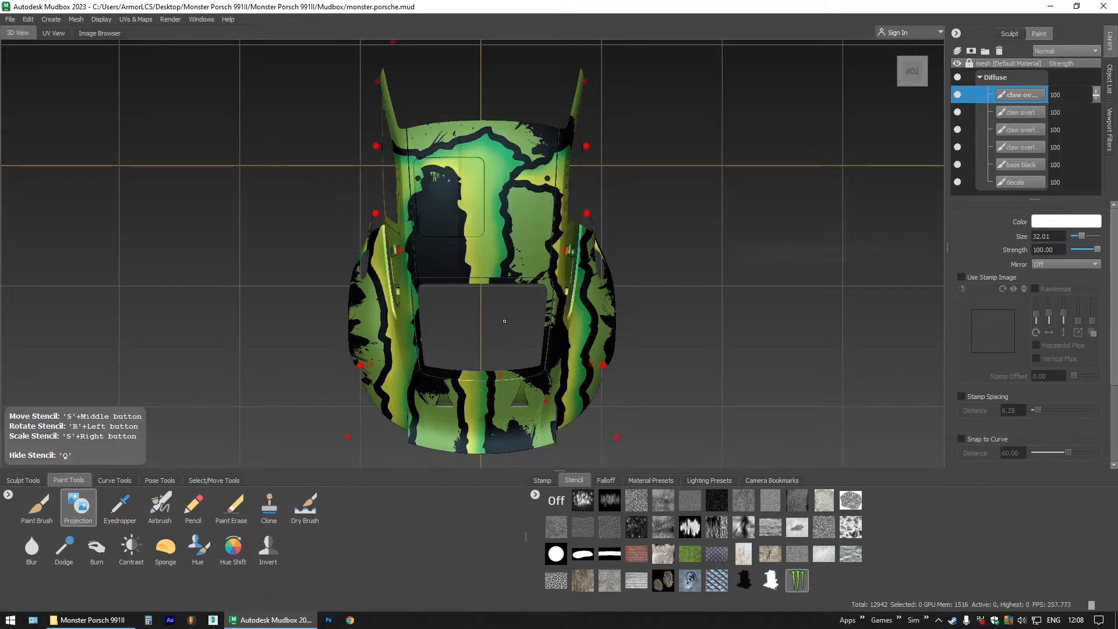
# Hide the stencil and show the complete car body from its right side in perspective
pyautogui.press('q')
pyautogui.moveTo(456, 350); pyautogui.dragTo(442, 282)
pyautogui.moveTo(241, 269); pyautogui.dragTo(233, 302)
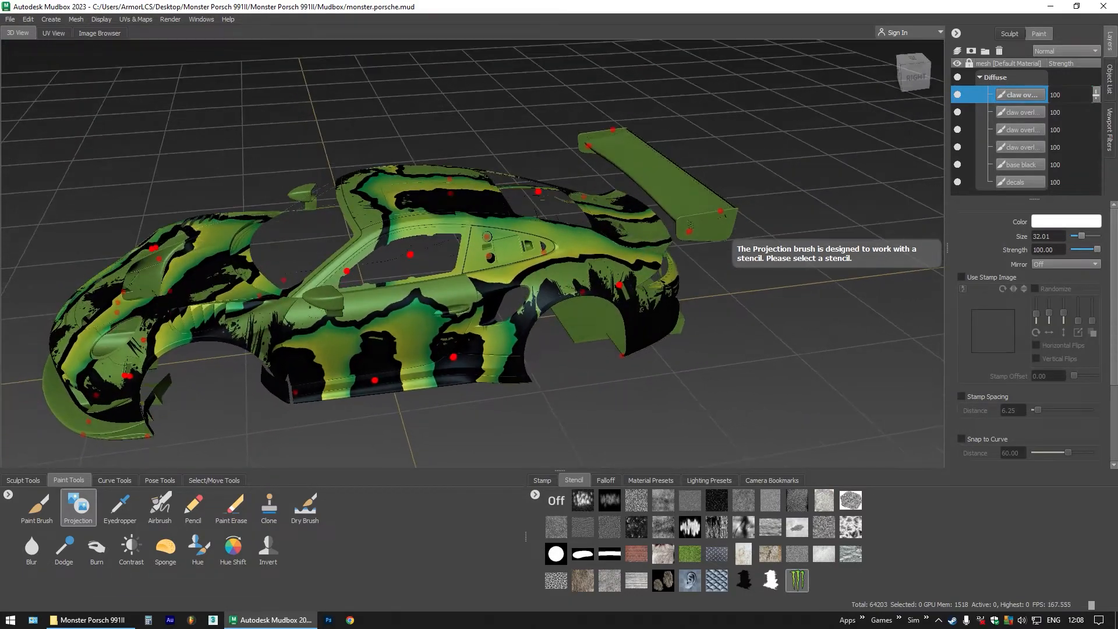
# Choose the white splatter stencil for the Paint Erase brush and set its rotation to 90
pyautogui.click(770, 581)
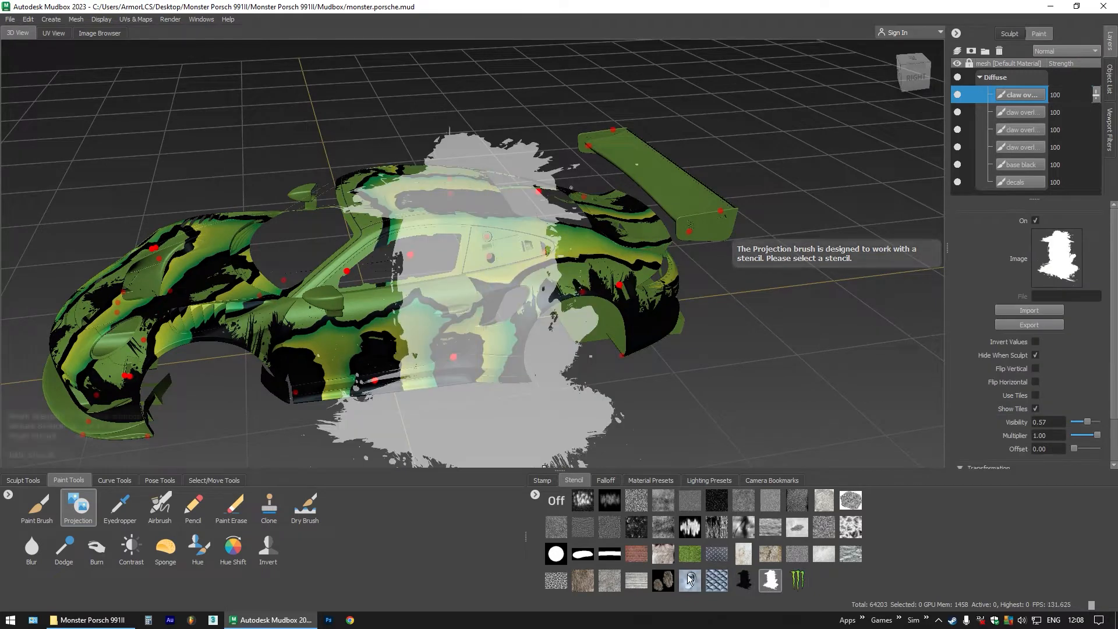
pyautogui.click(240, 513)
pyautogui.scroll(-2, 1056, 413)
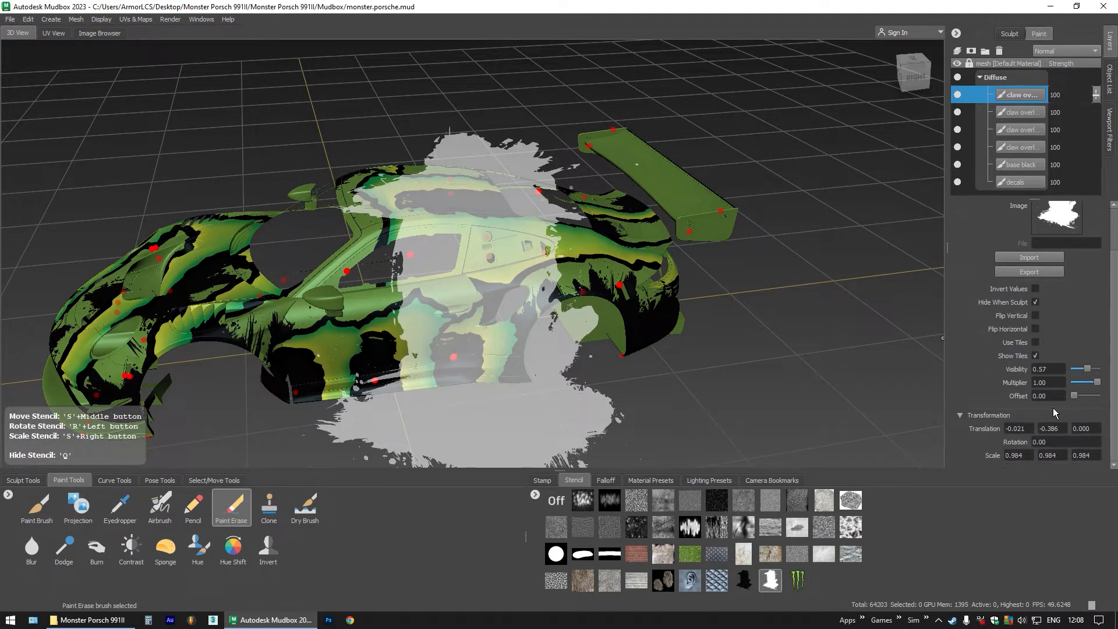
pyautogui.write('0')
pyautogui.press('Return')
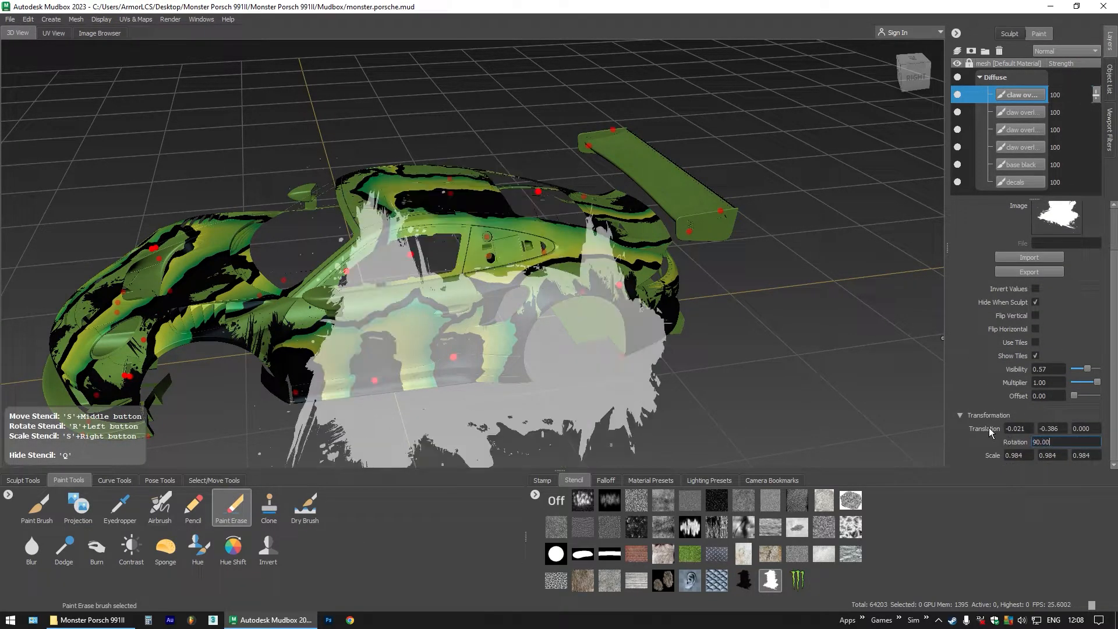
# Scale the splatter stencil down to about 0.25 and erase the claw overlay along the upper right door
pyautogui.moveTo(489, 331)
pyautogui.mouseDown()
pyautogui.moveTo(498, 360)
pyautogui.moveTo(493, 326)
pyautogui.moveTo(481, 313)
pyautogui.moveTo(447, 312)
pyautogui.moveTo(453, 297)
pyautogui.mouseUp()
pyautogui.press('q')
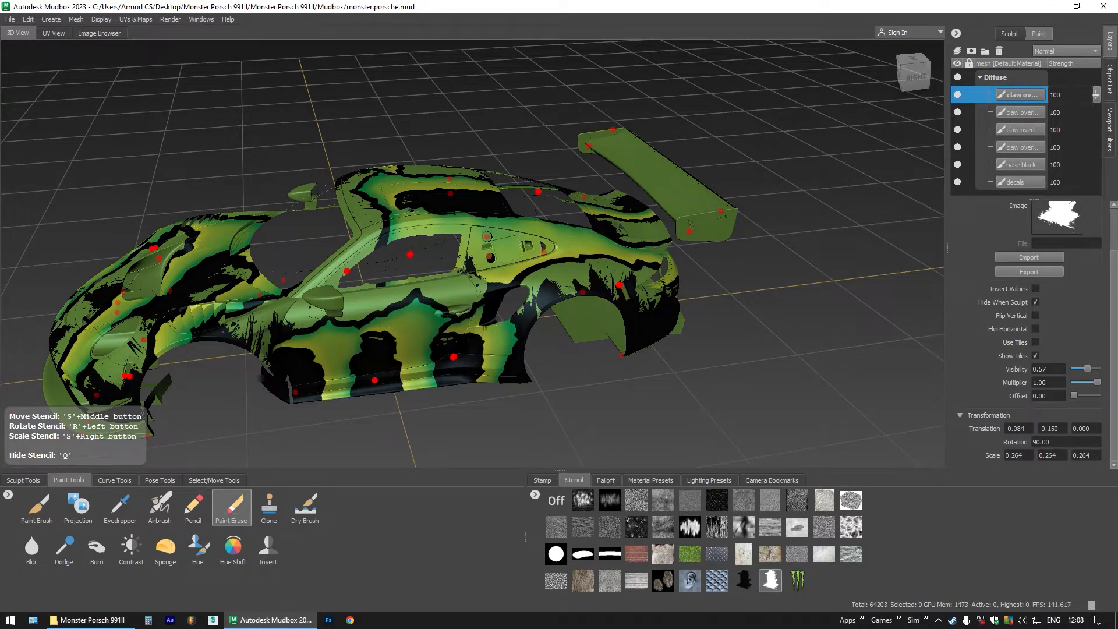
pyautogui.moveTo(395, 286)
pyautogui.mouseDown()
pyautogui.moveTo(407, 284)
pyautogui.moveTo(385, 280)
pyautogui.mouseUp()
pyautogui.press('q')
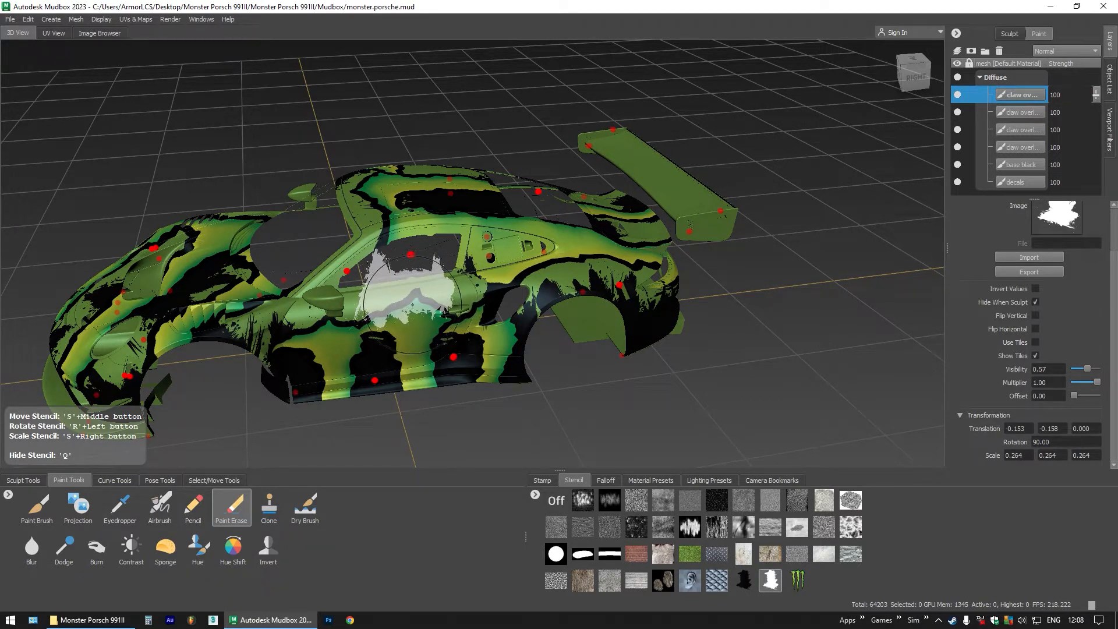
pyautogui.moveTo(418, 302); pyautogui.dragTo(503, 327)
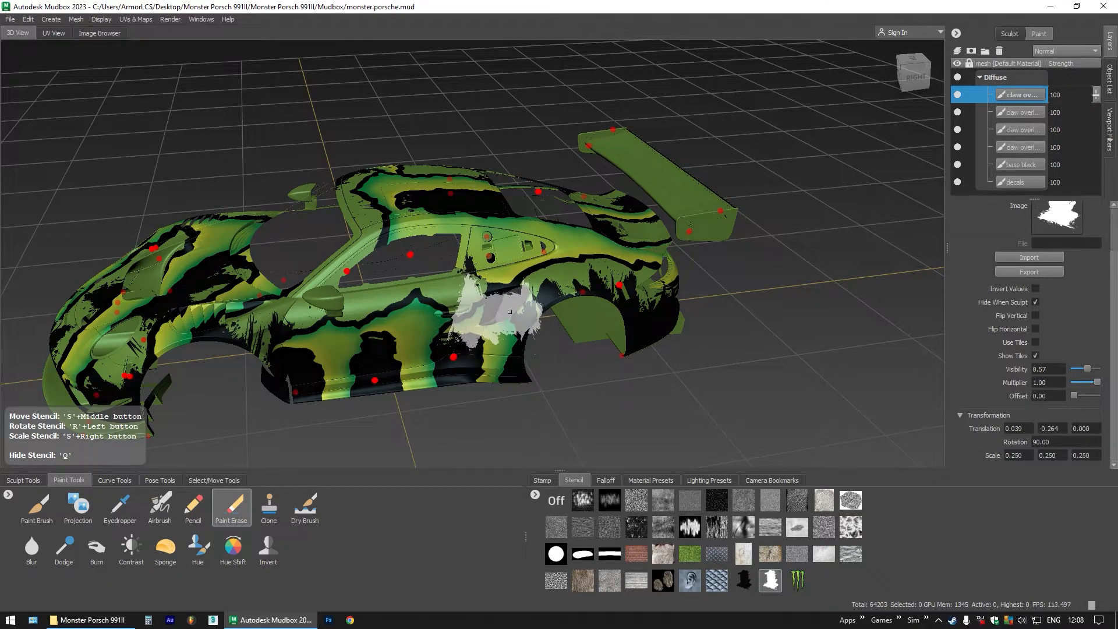
# Flip the splatter stencil vertically and erase the claw overlay around the right side's rear intake
pyautogui.click(1036, 316)
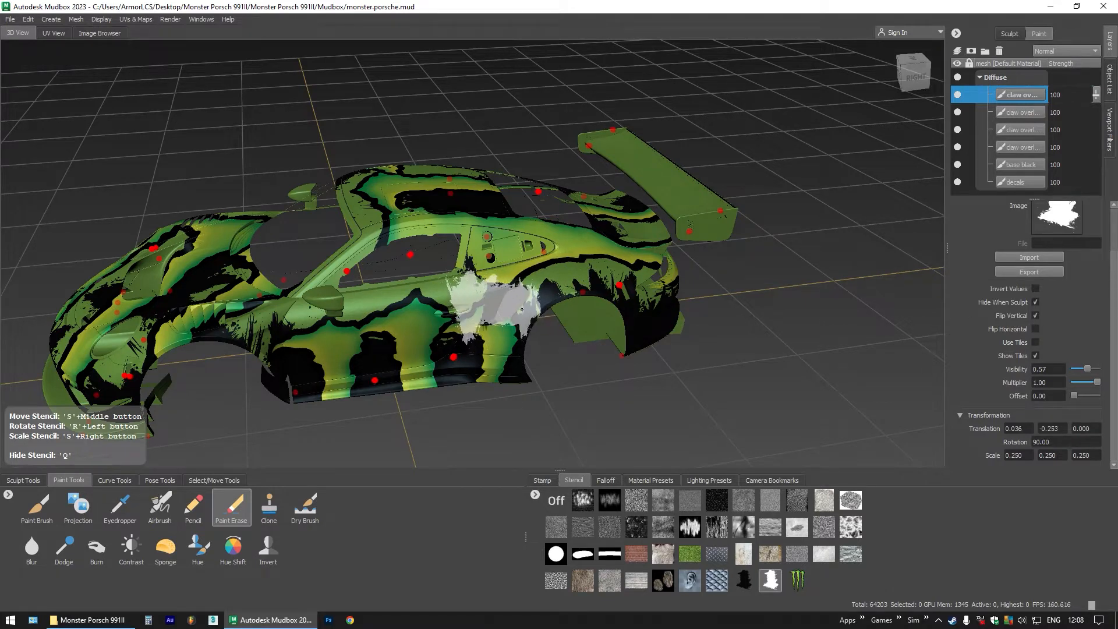
pyautogui.moveTo(549, 308); pyautogui.dragTo(509, 310)
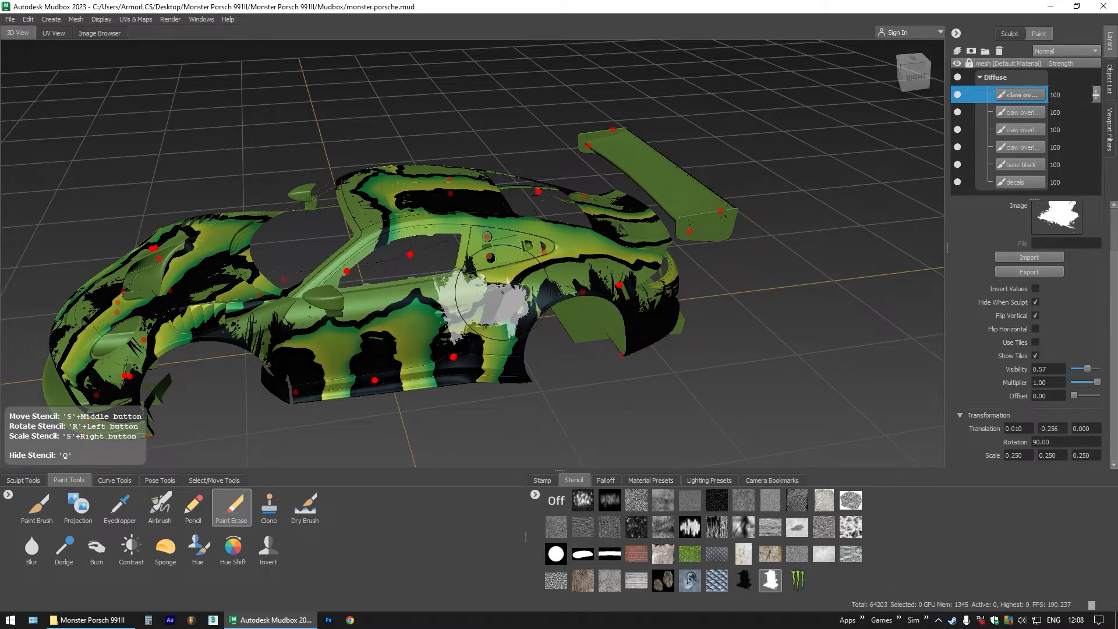
pyautogui.press('q')
pyautogui.press('q')
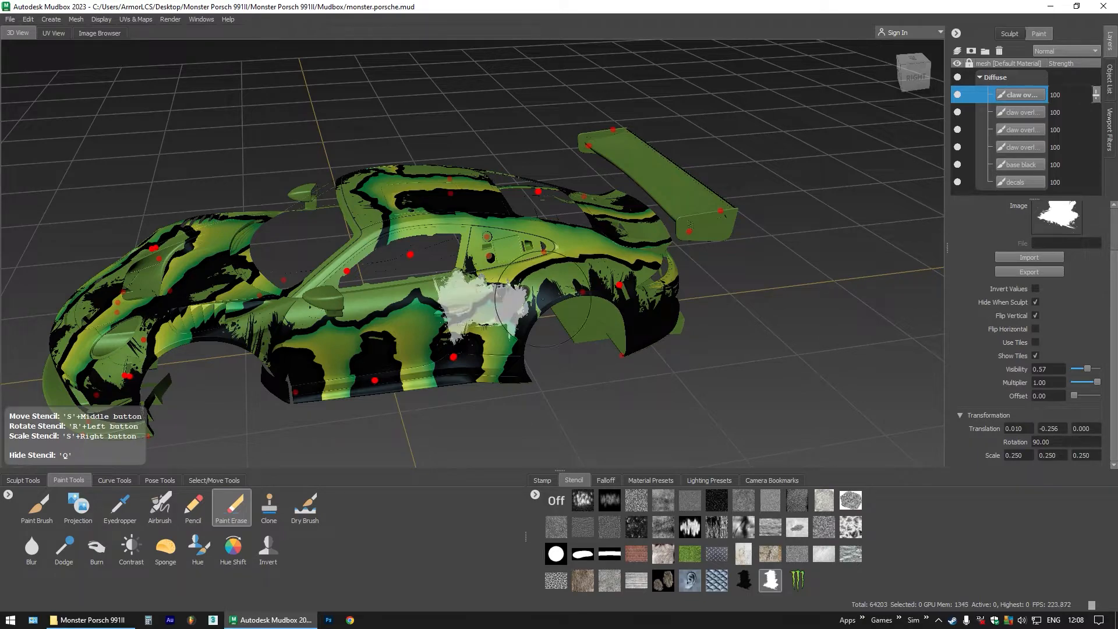
# Erase the claw overlay around the left side's rear intake with the same splatter stencil
pyautogui.moveTo(436, 314); pyautogui.dragTo(670, 303)
pyautogui.moveTo(792, 301); pyautogui.dragTo(682, 338)
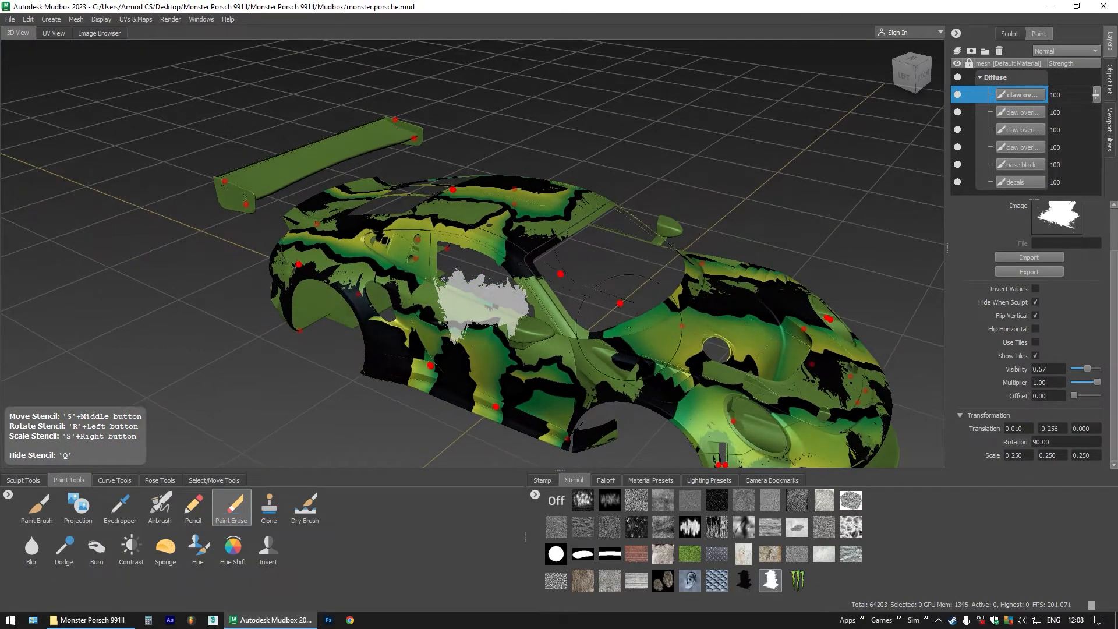
pyautogui.moveTo(615, 328); pyautogui.dragTo(568, 327)
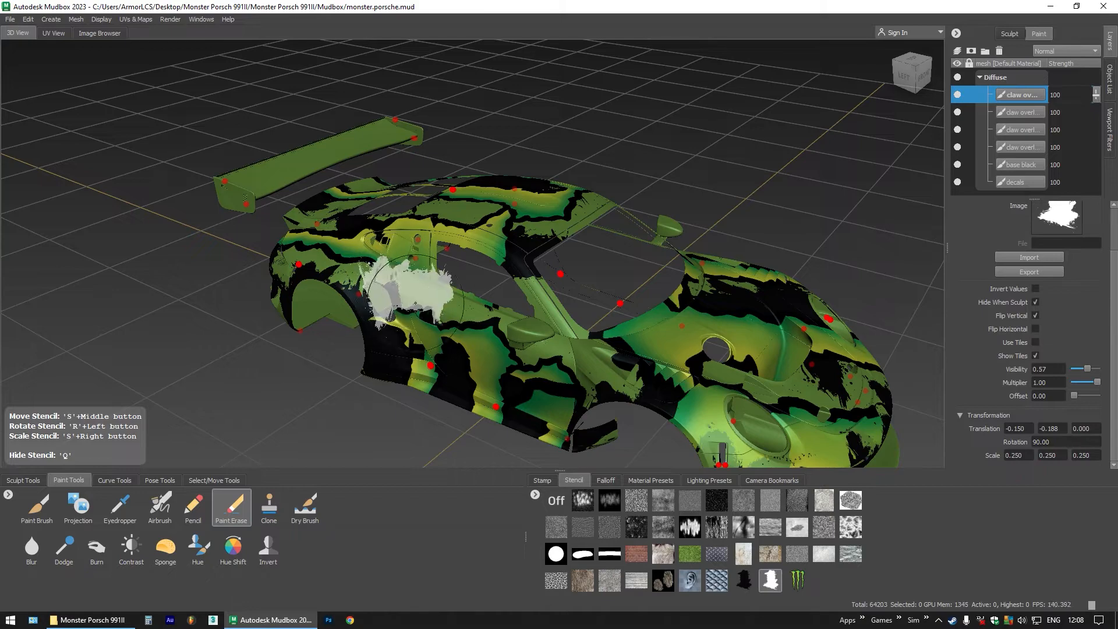
pyautogui.keyDown('alt'); pyautogui.moveTo(415, 309); pyautogui.dragTo(474, 327); pyautogui.keyUp('alt')
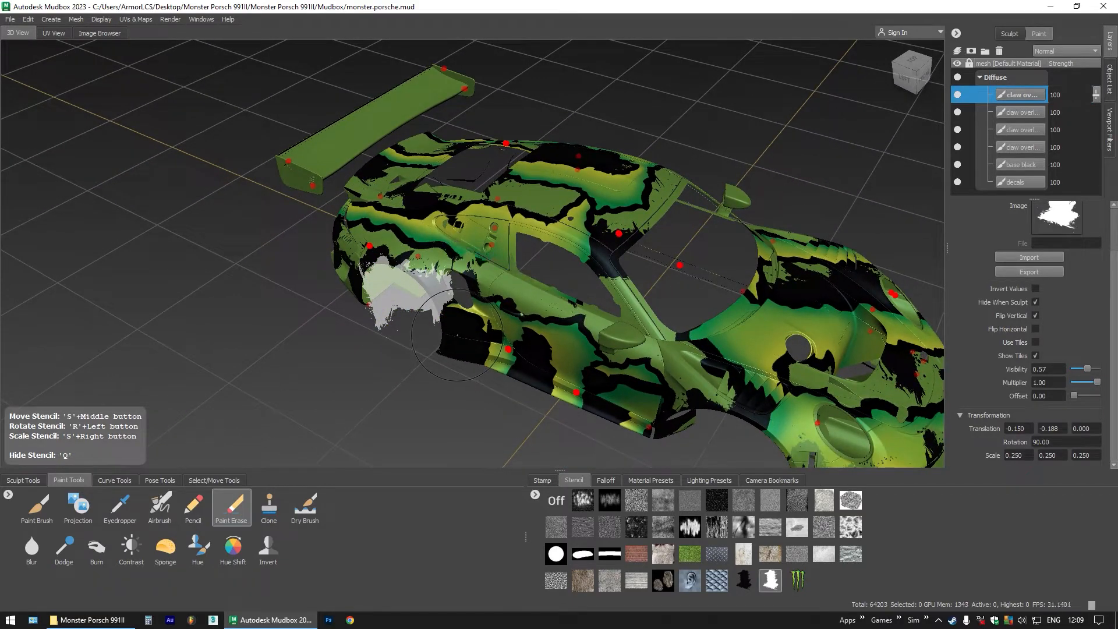
pyautogui.keyDown('alt'); pyautogui.moveTo(457, 336); pyautogui.dragTo(563, 320); pyautogui.keyUp('alt')
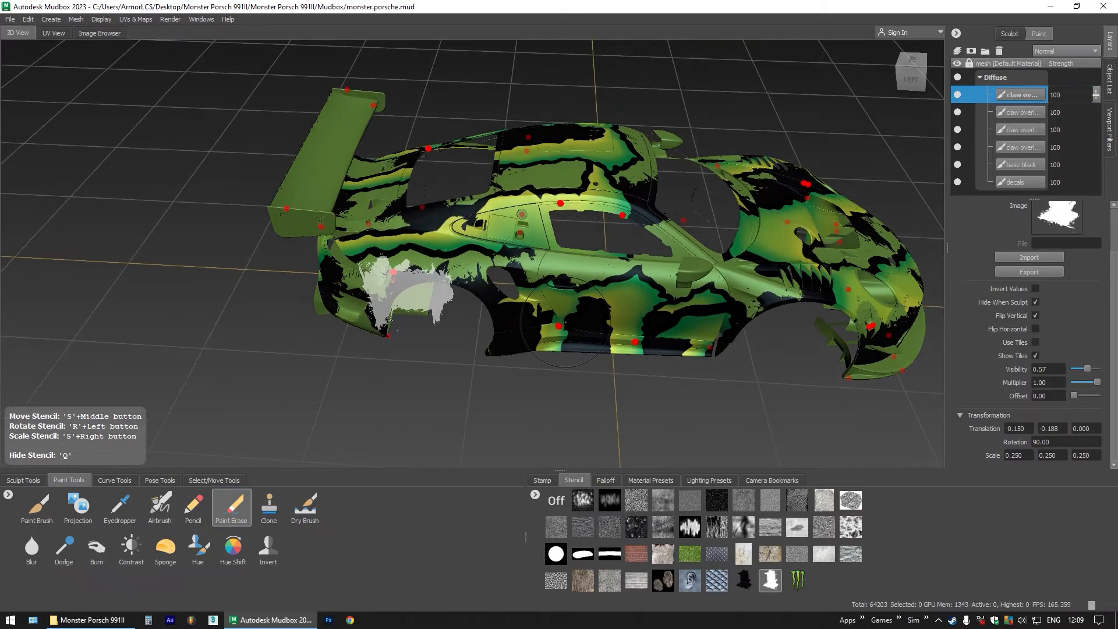
# Project the black splatter stencil onto the base black layer around the left rear intake
pyautogui.scroll(3, 570, 321)
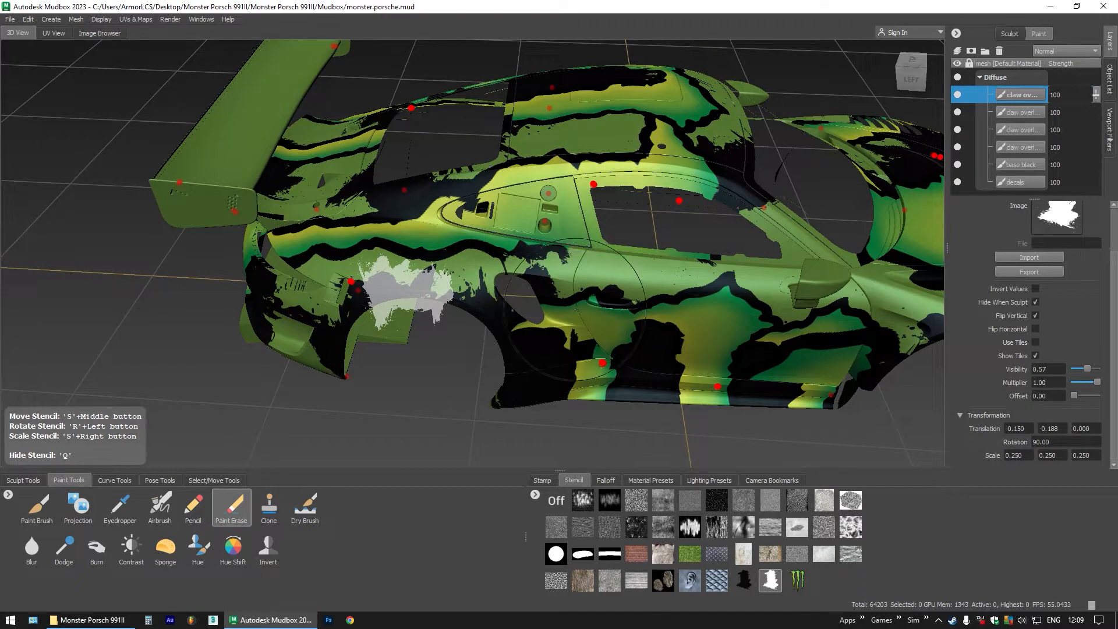
pyautogui.click(744, 580)
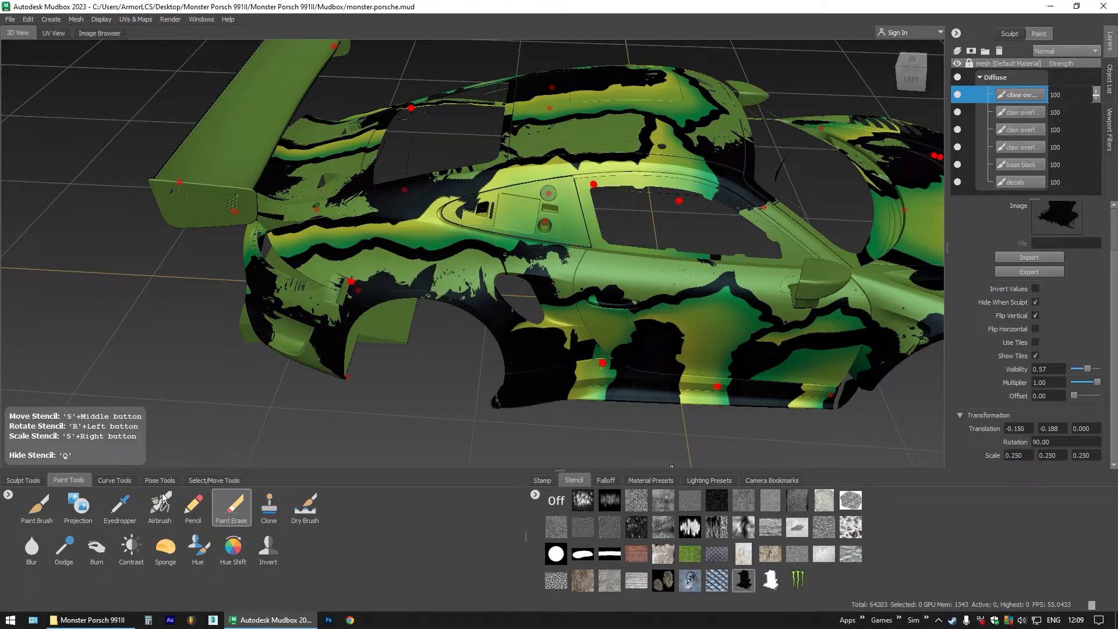
pyautogui.click(78, 506)
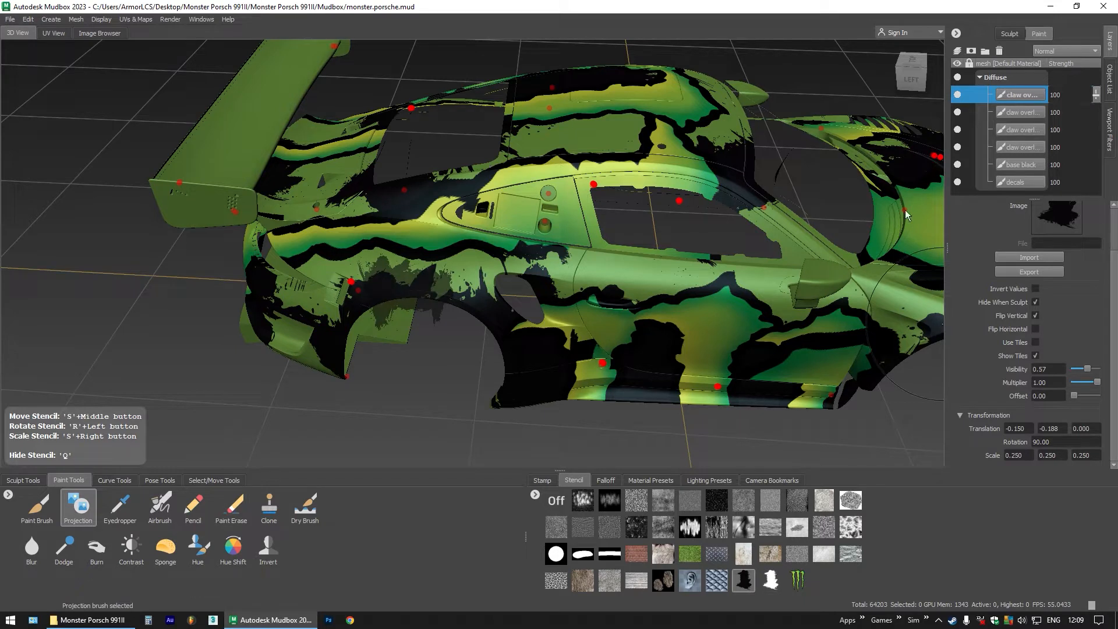
pyautogui.click(1021, 165)
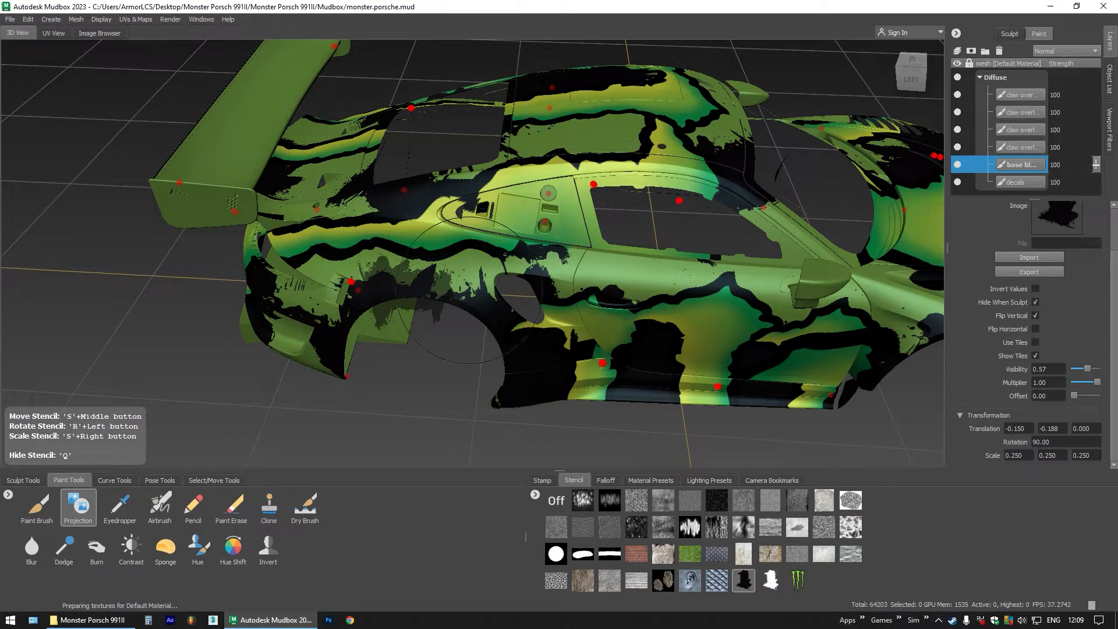
pyautogui.moveTo(428, 286); pyautogui.dragTo(564, 266)
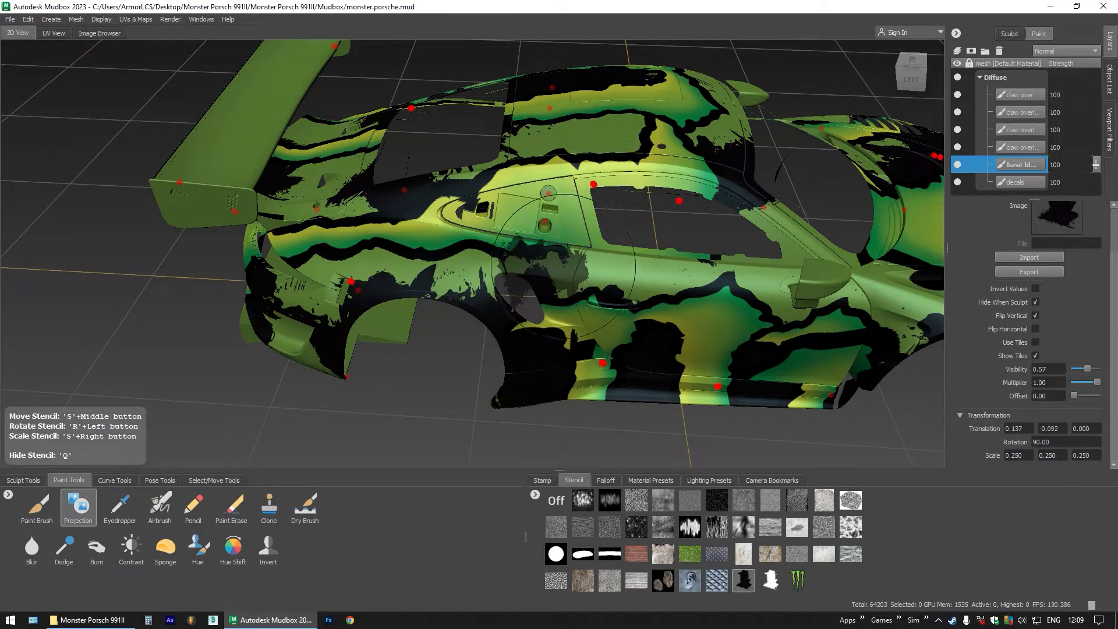
pyautogui.click(563, 266)
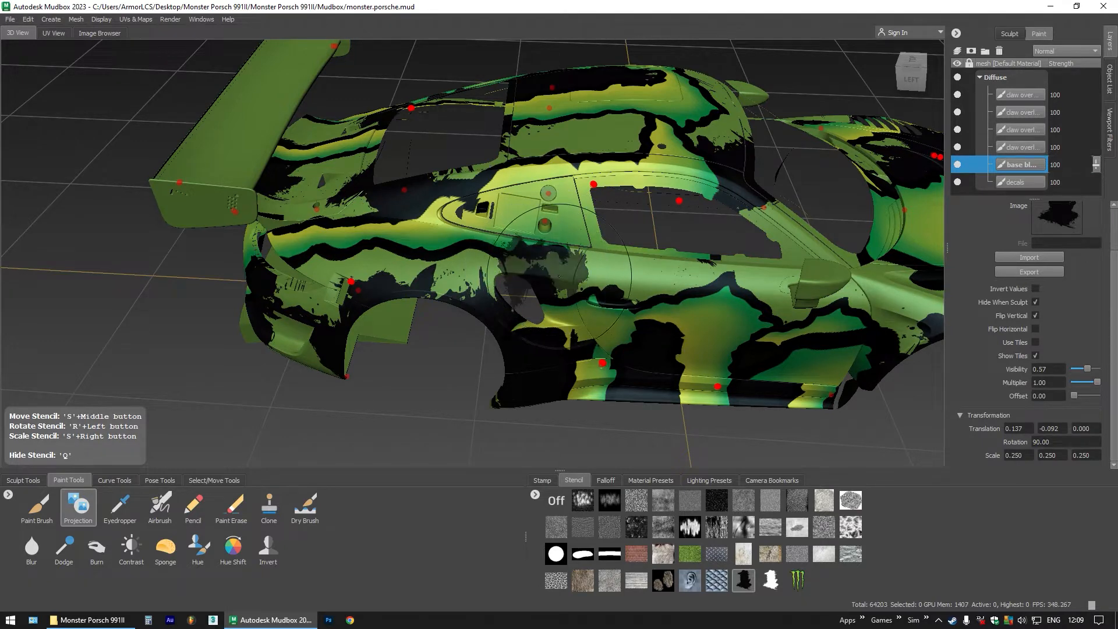
# Shrink the black splatter stencil to about 0.15 and project it along the left beltline behind the door window
pyautogui.moveTo(561, 275); pyautogui.dragTo(537, 199)
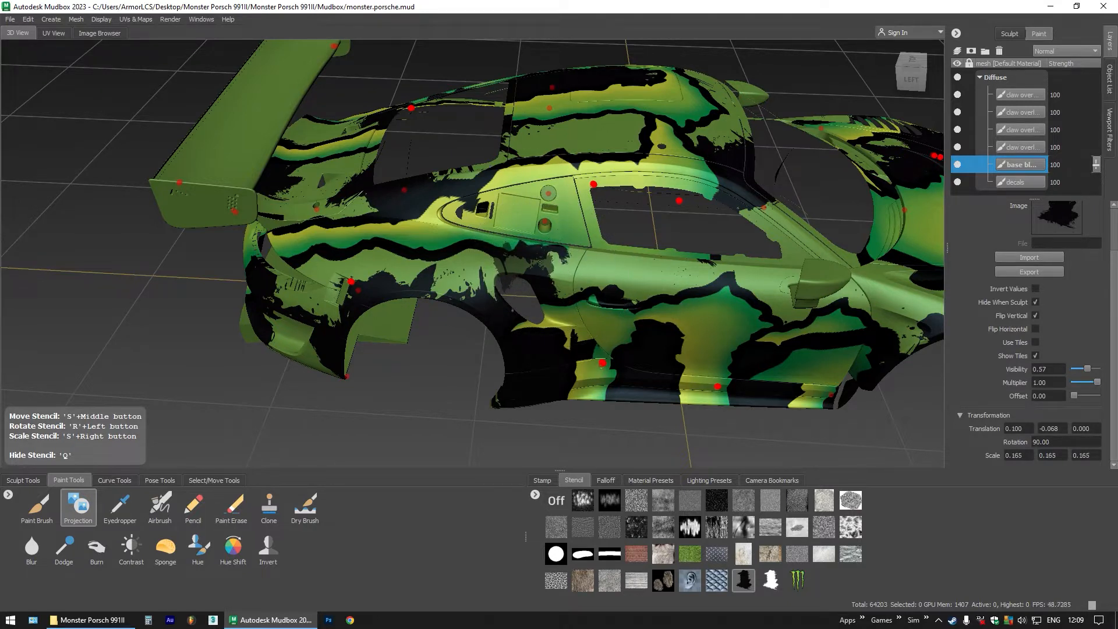
pyautogui.moveTo(545, 264)
pyautogui.mouseDown()
pyautogui.moveTo(535, 265)
pyautogui.moveTo(594, 257)
pyautogui.moveTo(581, 246)
pyautogui.moveTo(572, 251)
pyautogui.moveTo(583, 257)
pyautogui.mouseUp()
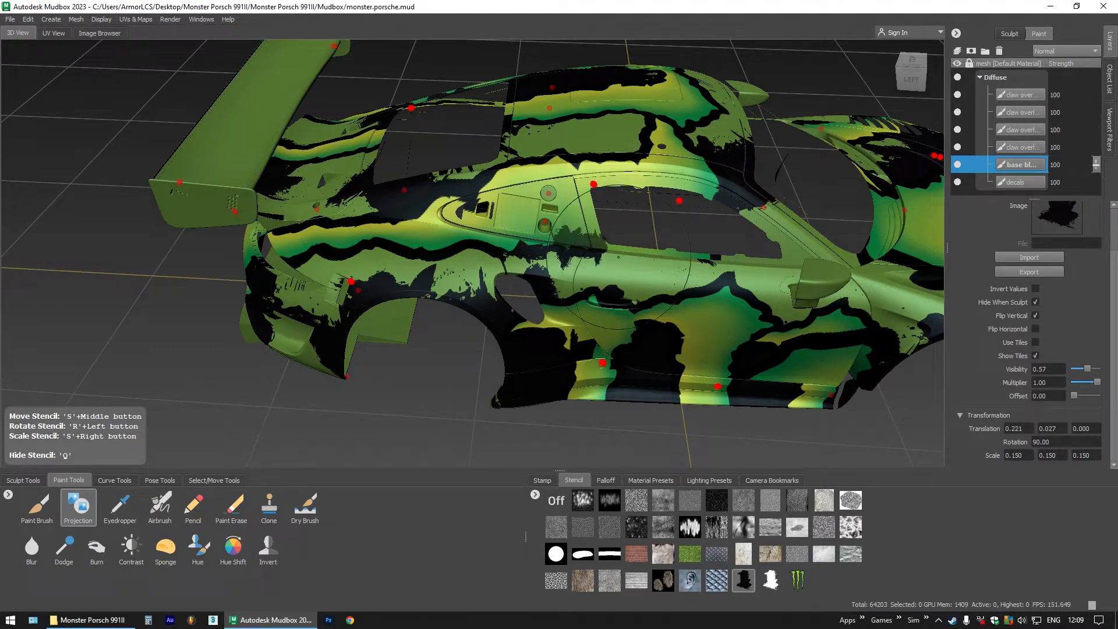
pyautogui.press('q')
# Enlarge the black splatter stencil to 0.230, turn off its vertical flip and project it below the left door window
pyautogui.keyDown('alt'); pyautogui.moveTo(630, 389); pyautogui.dragTo(609, 362); pyautogui.keyUp('alt')
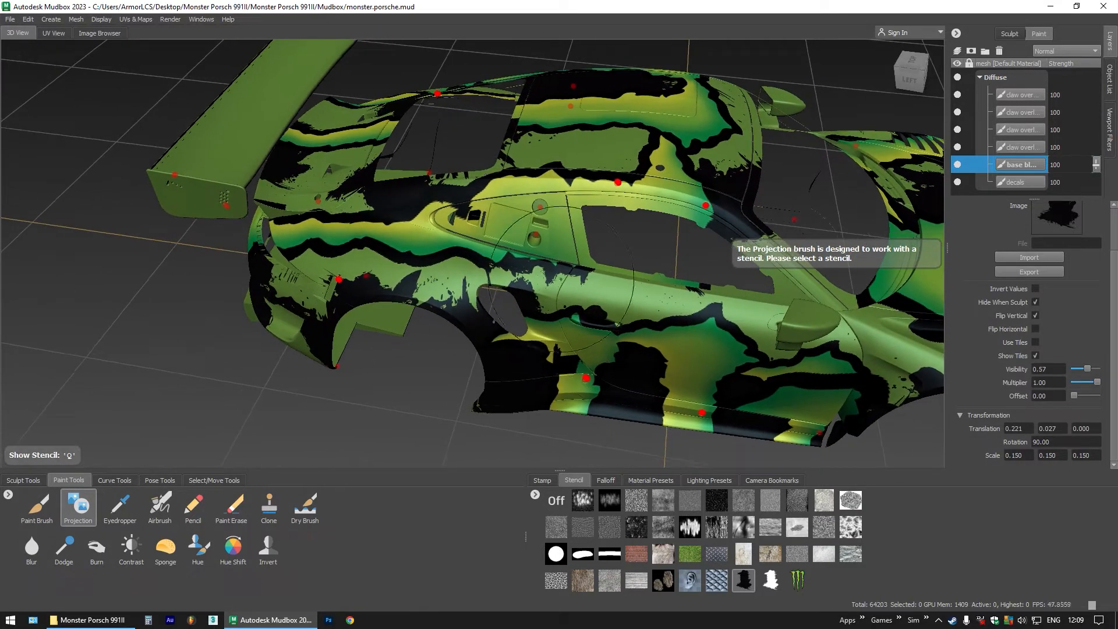
pyautogui.press('q')
pyautogui.moveTo(584, 255)
pyautogui.mouseDown()
pyautogui.moveTo(632, 294)
pyautogui.moveTo(672, 294)
pyautogui.mouseUp()
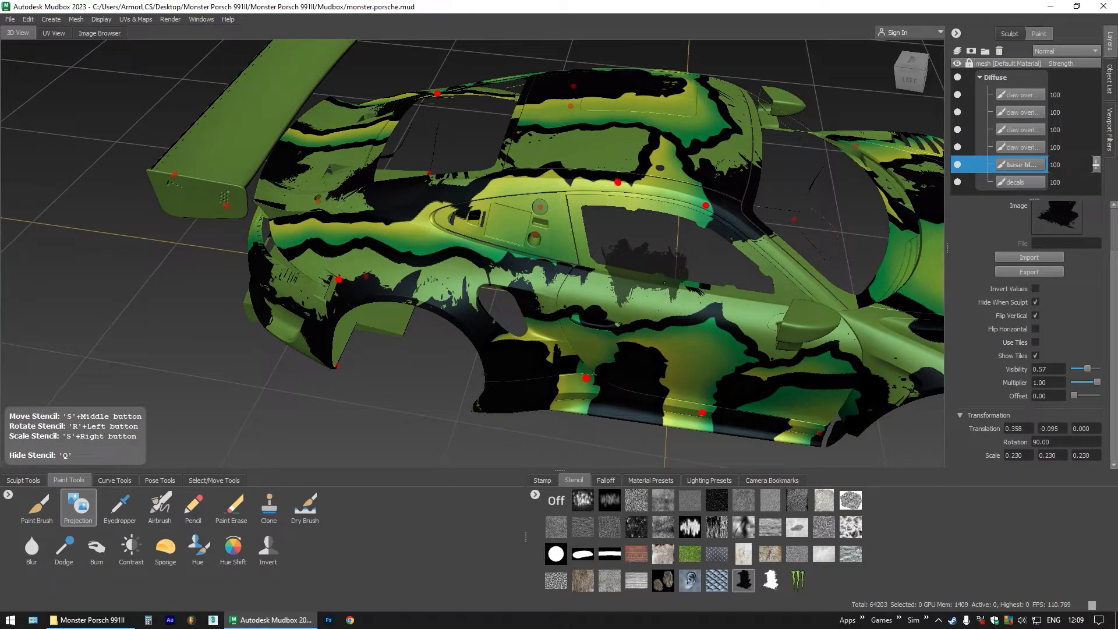
pyautogui.click(1036, 316)
pyautogui.moveTo(660, 283)
pyautogui.mouseDown()
pyautogui.moveTo(668, 272)
pyautogui.moveTo(653, 284)
pyautogui.moveTo(669, 303)
pyautogui.mouseUp()
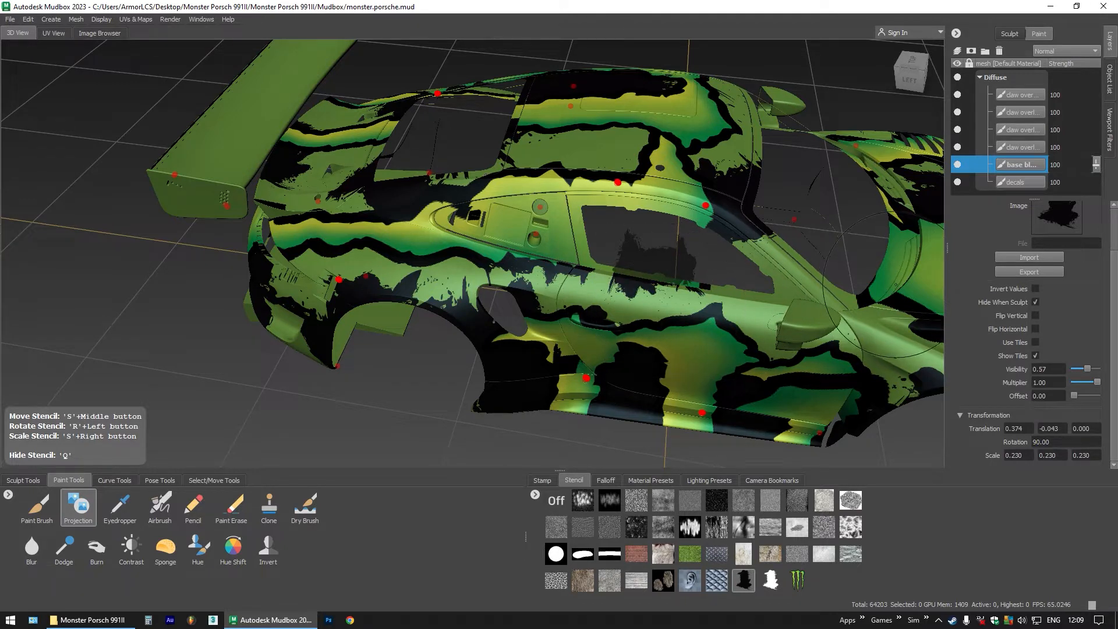
# Erase the top claw overlay layer below the left door window with the white splatter stencil
pyautogui.click(1021, 94)
pyautogui.click(771, 580)
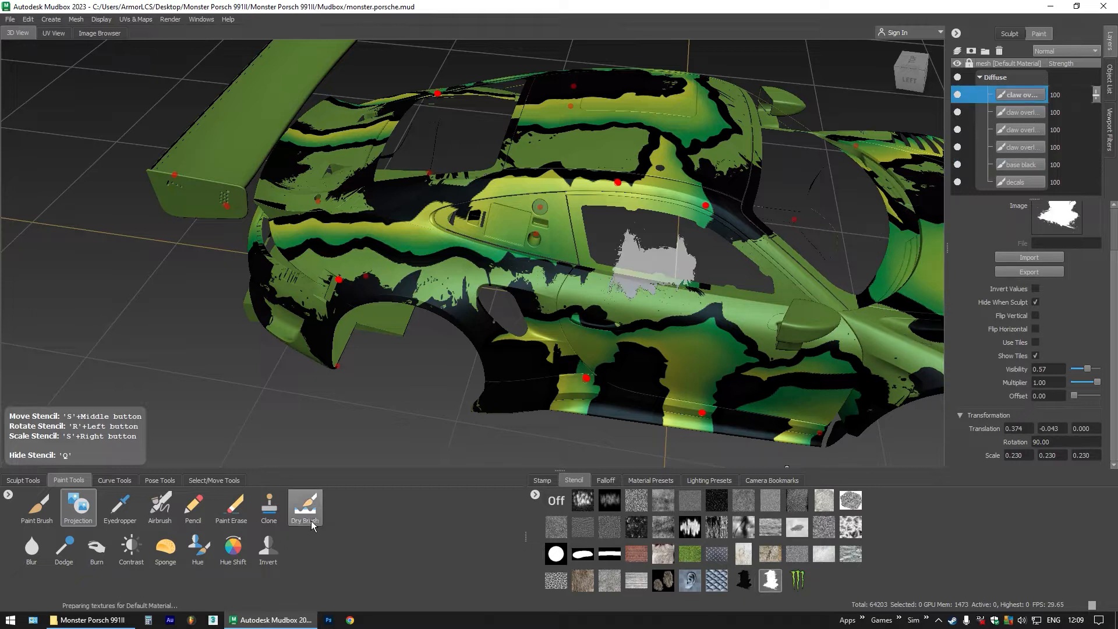
pyautogui.click(238, 516)
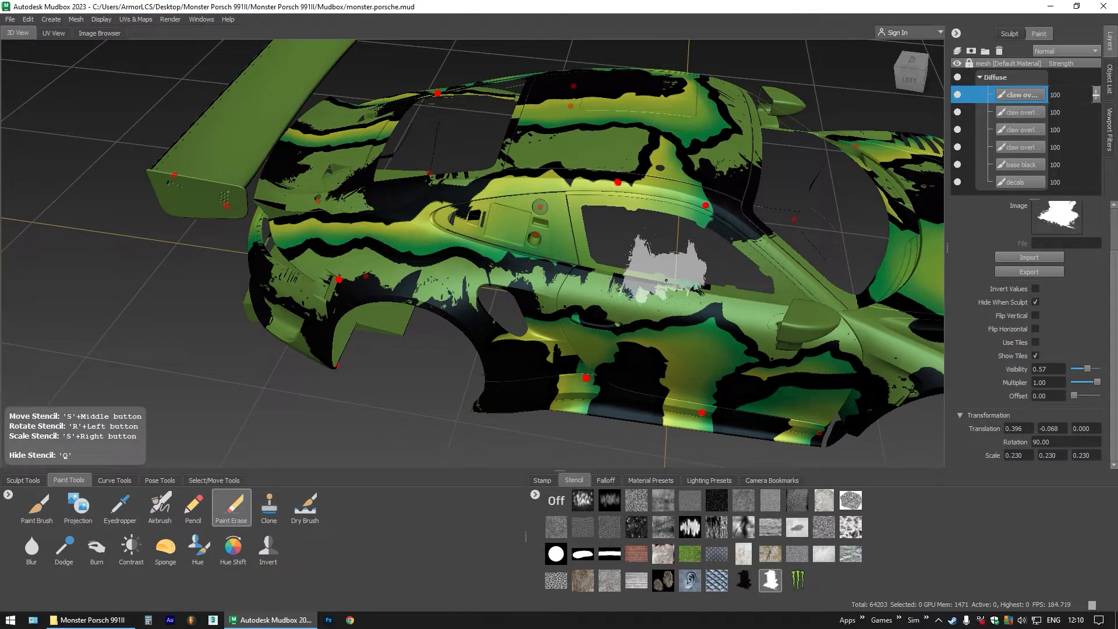
pyautogui.moveTo(662, 274)
pyautogui.mouseDown()
pyautogui.moveTo(697, 302)
pyautogui.moveTo(687, 284)
pyautogui.moveTo(695, 290)
pyautogui.moveTo(632, 293)
pyautogui.mouseUp()
pyautogui.click(658, 280)
pyautogui.click(695, 291)
# Hide the stencil and save the scene
pyautogui.press('q')
pyautogui.scroll(-4, 632, 293)
pyautogui.moveTo(656, 303); pyautogui.dragTo(522, 319)
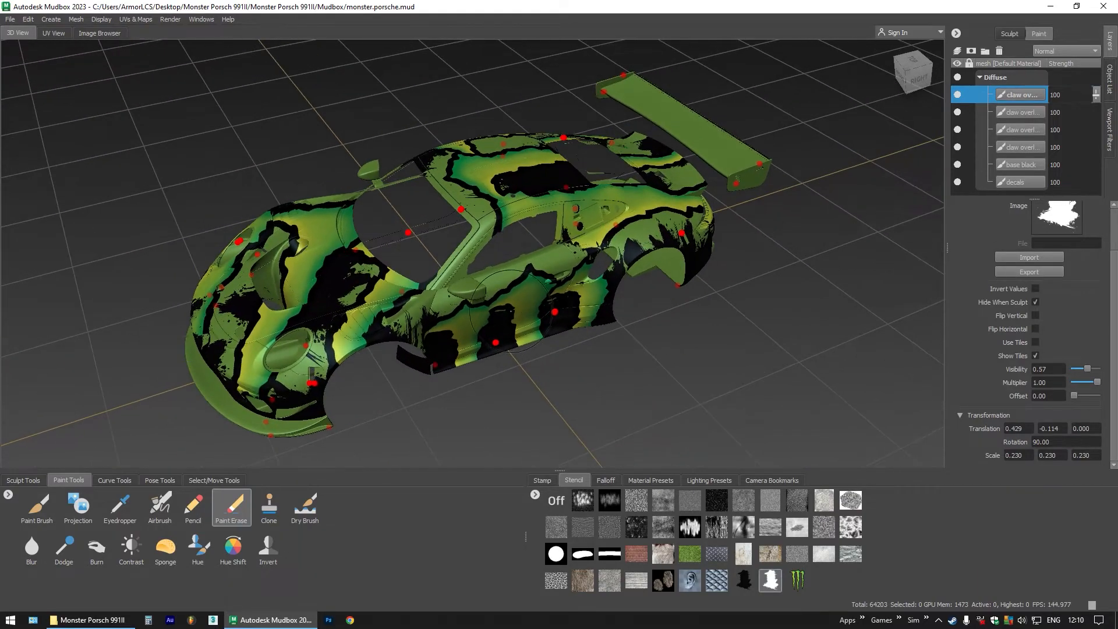
pyautogui.click(11, 20)
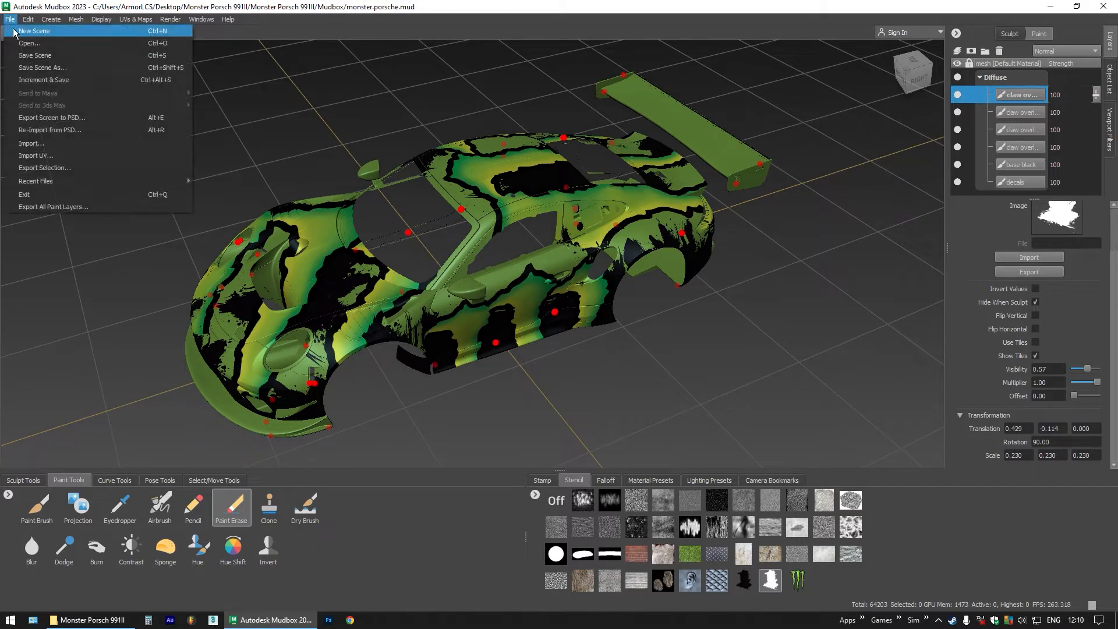
pyautogui.click(31, 58)
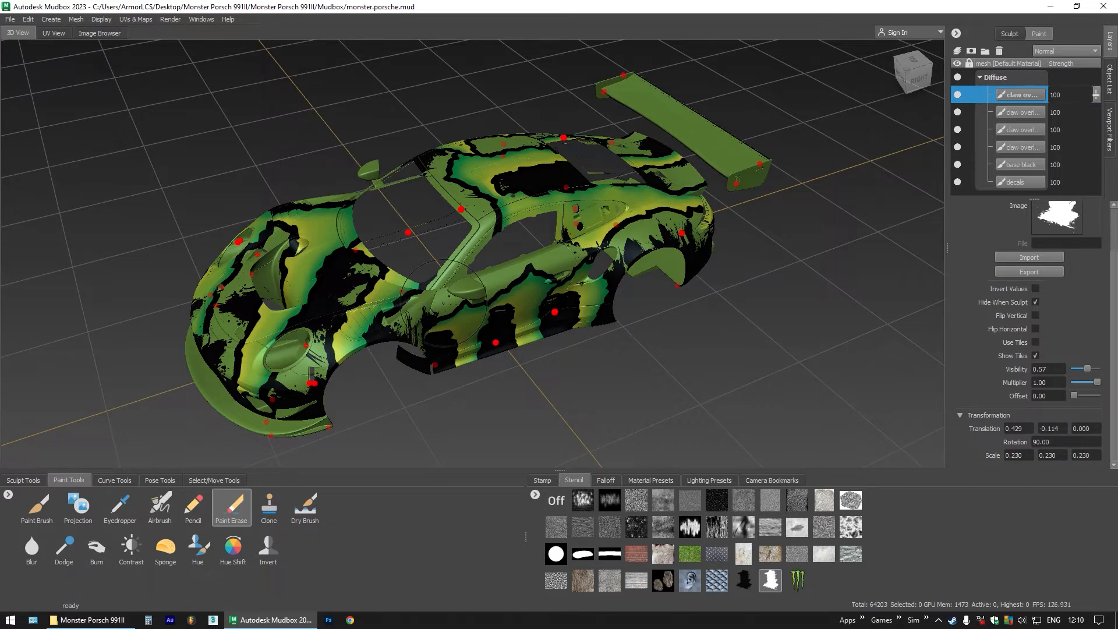
# Project the black splatter stencil onto the base black layer at the lower rear corner of the right door window
pyautogui.moveTo(444, 302); pyautogui.dragTo(484, 280)
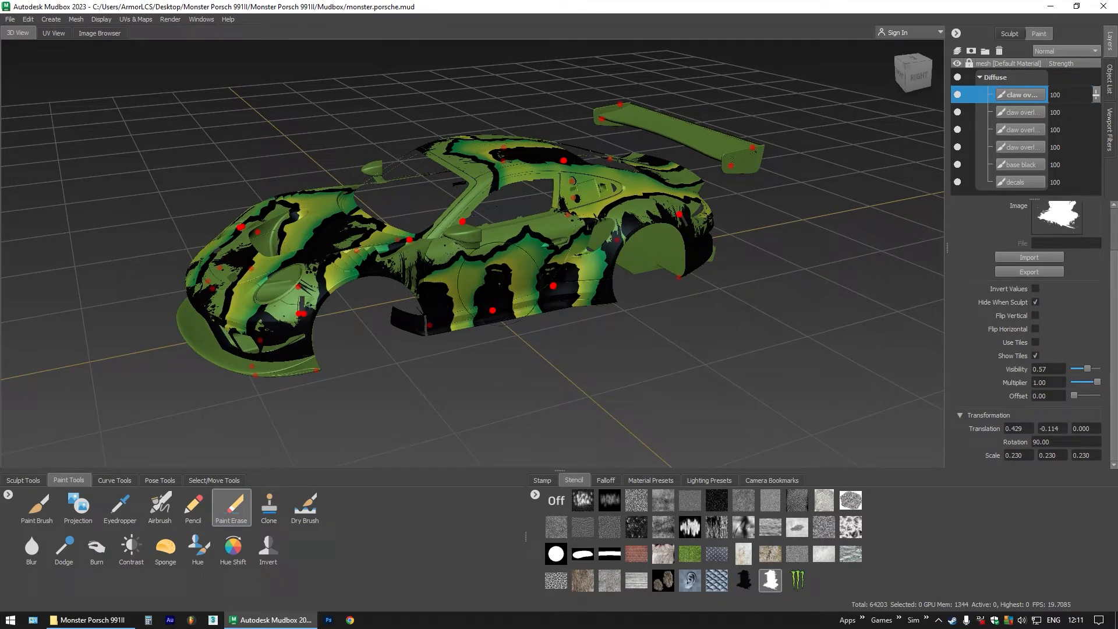
pyautogui.scroll(3, 588, 227)
pyautogui.scroll(1, 581, 216)
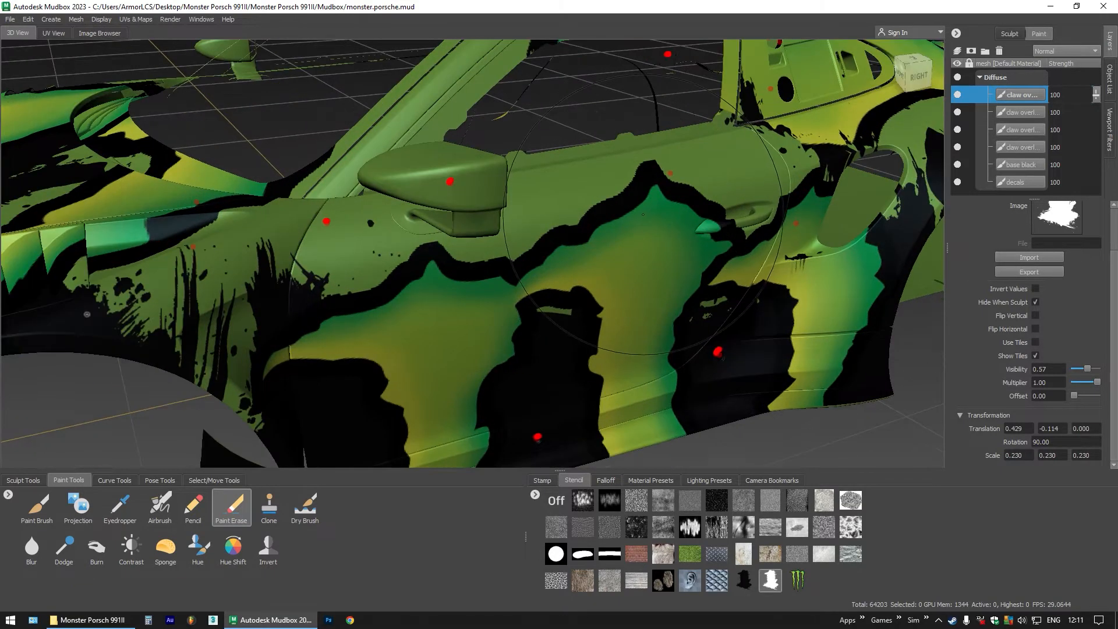
pyautogui.moveTo(649, 230); pyautogui.dragTo(539, 296)
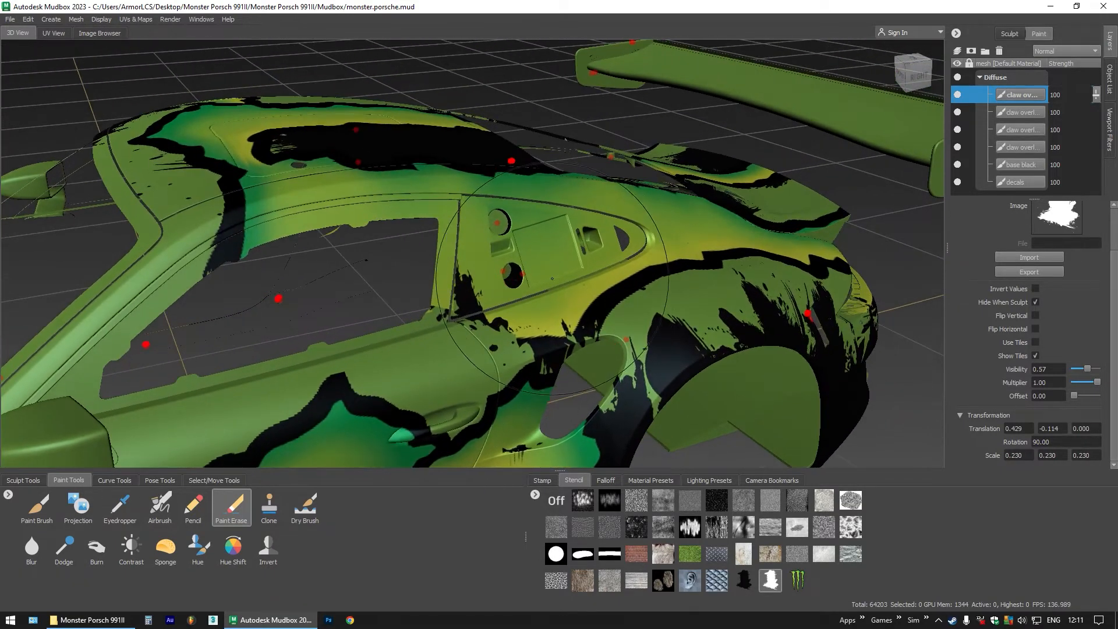
pyautogui.click(89, 509)
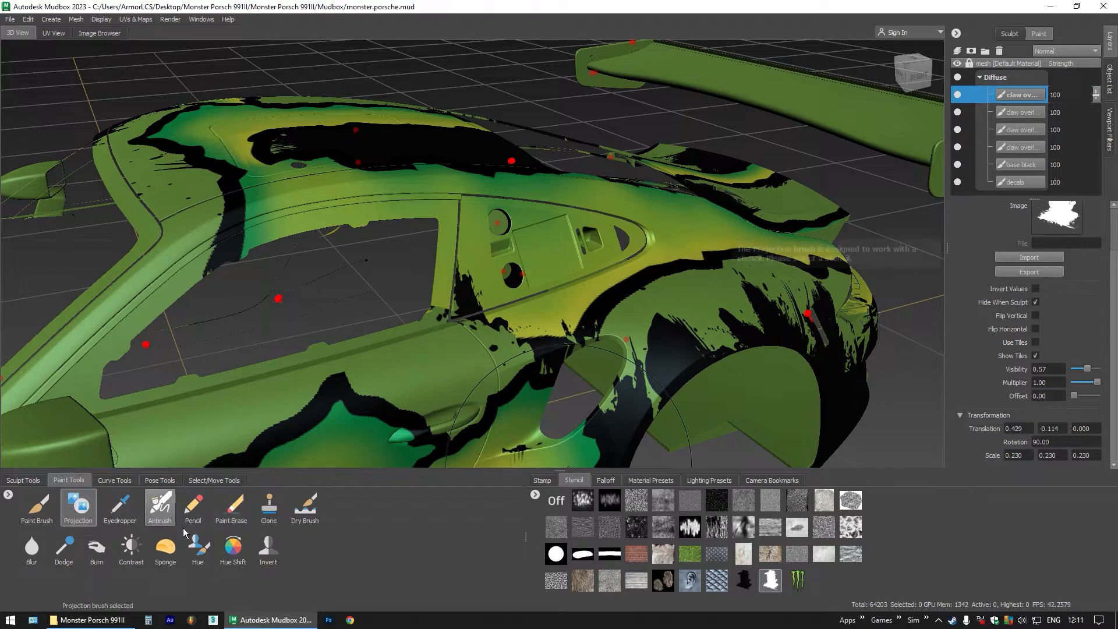
pyautogui.click(748, 582)
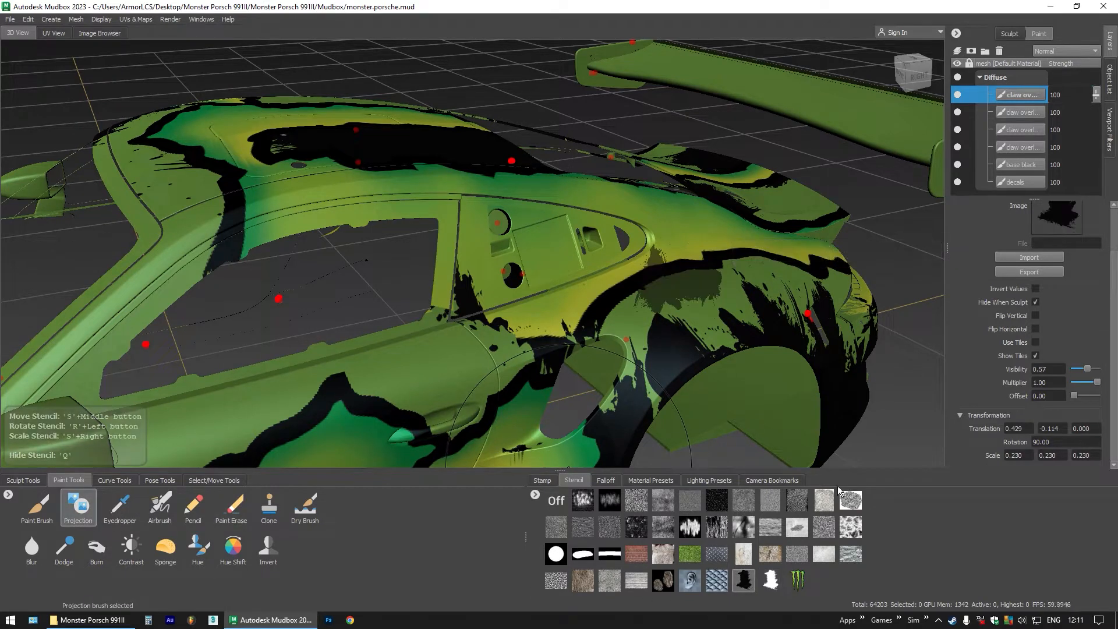
pyautogui.click(1020, 166)
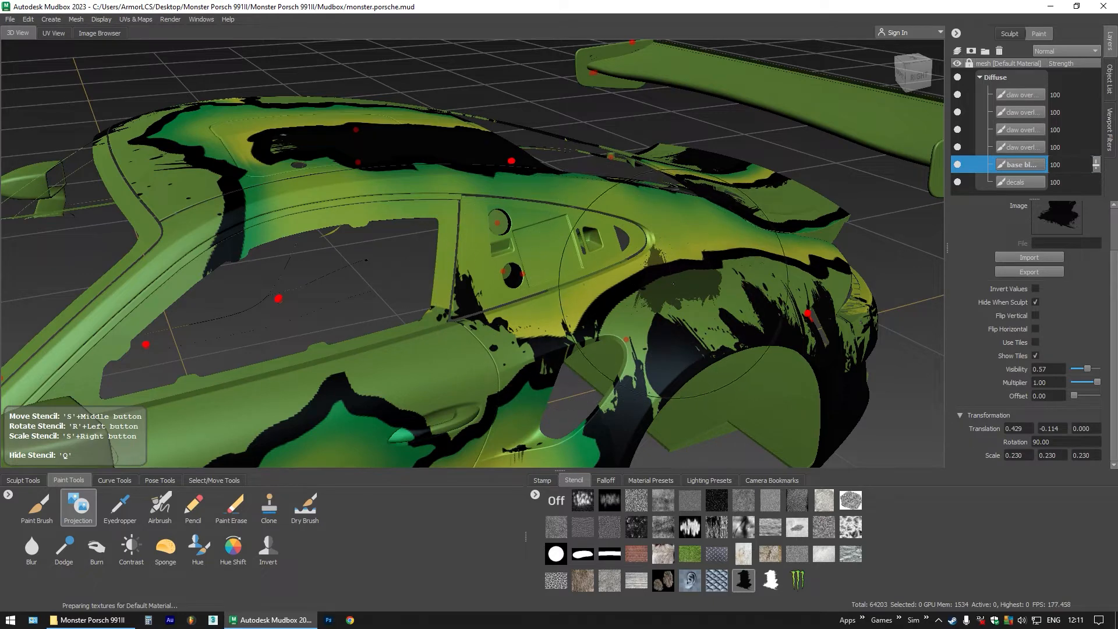
pyautogui.moveTo(722, 279); pyautogui.dragTo(491, 311)
pyautogui.click(491, 310)
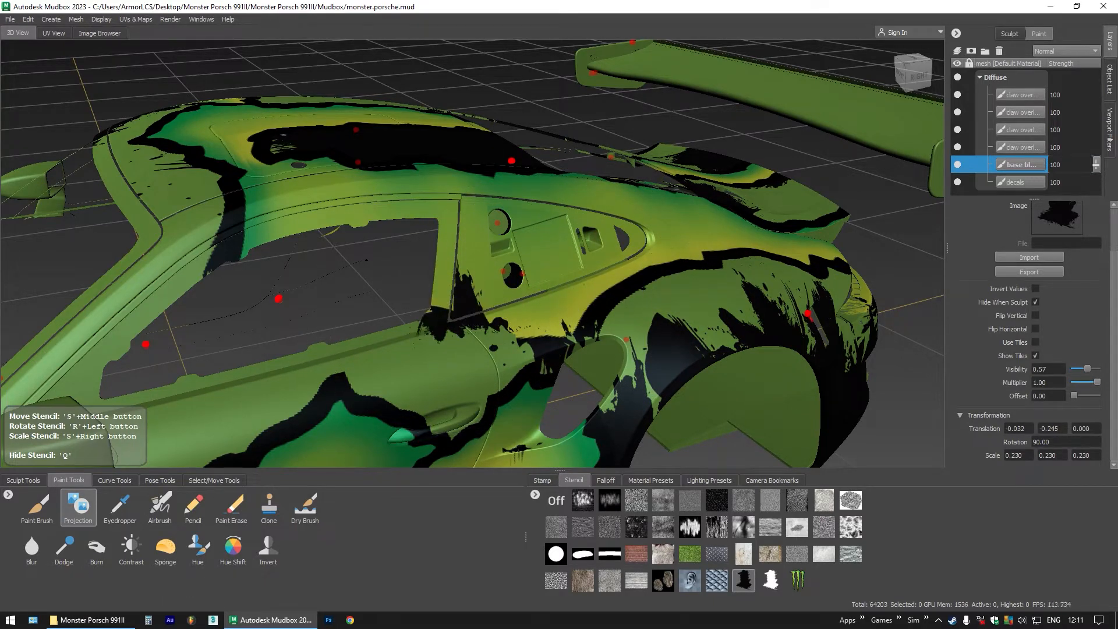
# Project more black splatter along the right beltline below the rear quarter window
pyautogui.moveTo(476, 306)
pyautogui.mouseDown()
pyautogui.moveTo(516, 322)
pyautogui.moveTo(559, 320)
pyautogui.moveTo(521, 325)
pyautogui.moveTo(476, 292)
pyautogui.mouseUp()
pyautogui.click(559, 320)
pyautogui.click(524, 328)
pyautogui.click(483, 301)
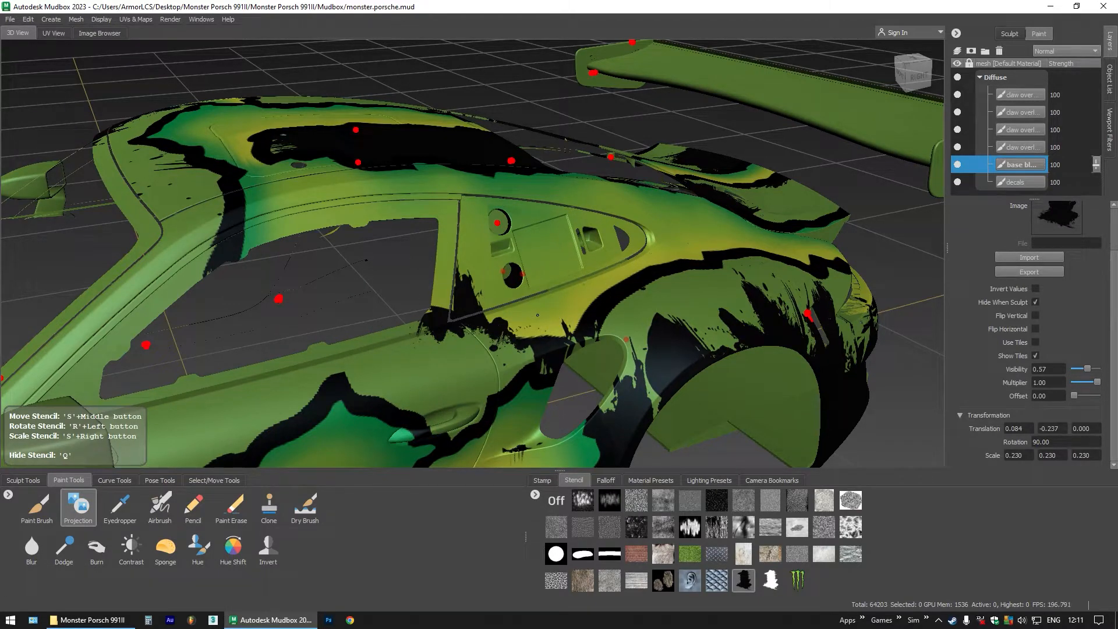
# Hide the black splatter stencil and save the updated scene
pyautogui.press('q')
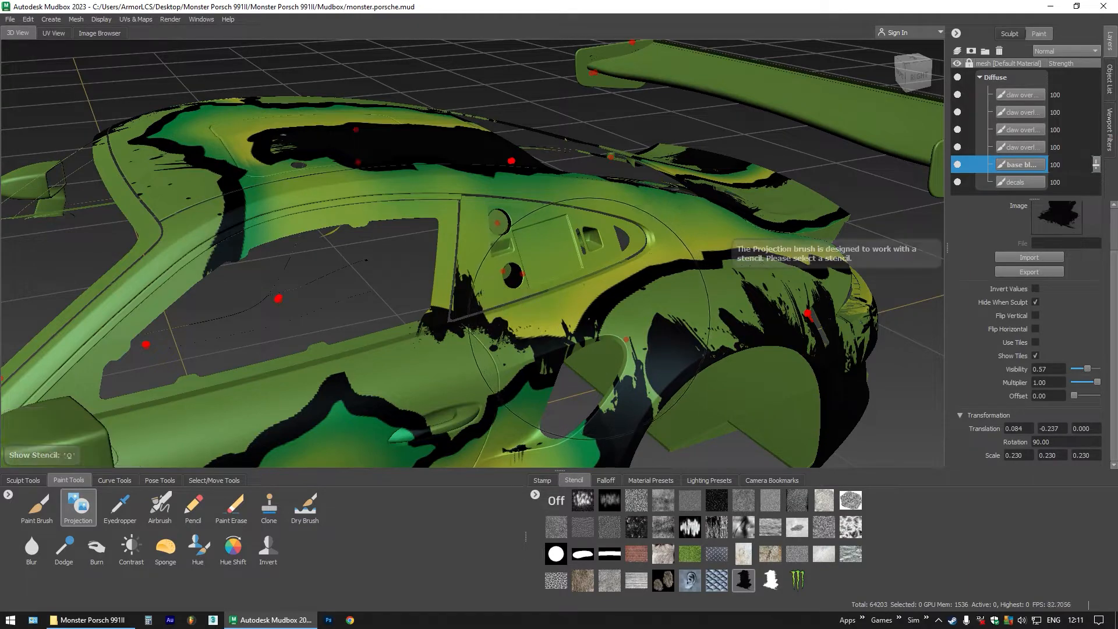
pyautogui.moveTo(589, 318)
pyautogui.mouseDown()
pyautogui.moveTo(421, 303)
pyautogui.moveTo(402, 320)
pyautogui.moveTo(536, 338)
pyautogui.moveTo(575, 330)
pyautogui.moveTo(469, 344)
pyautogui.moveTo(523, 342)
pyautogui.moveTo(465, 334)
pyautogui.moveTo(496, 336)
pyautogui.moveTo(475, 339)
pyautogui.mouseUp()
pyautogui.scroll(-5, 575, 330)
pyautogui.scroll(-4, 523, 342)
pyautogui.hotkey('ctrl', 's')
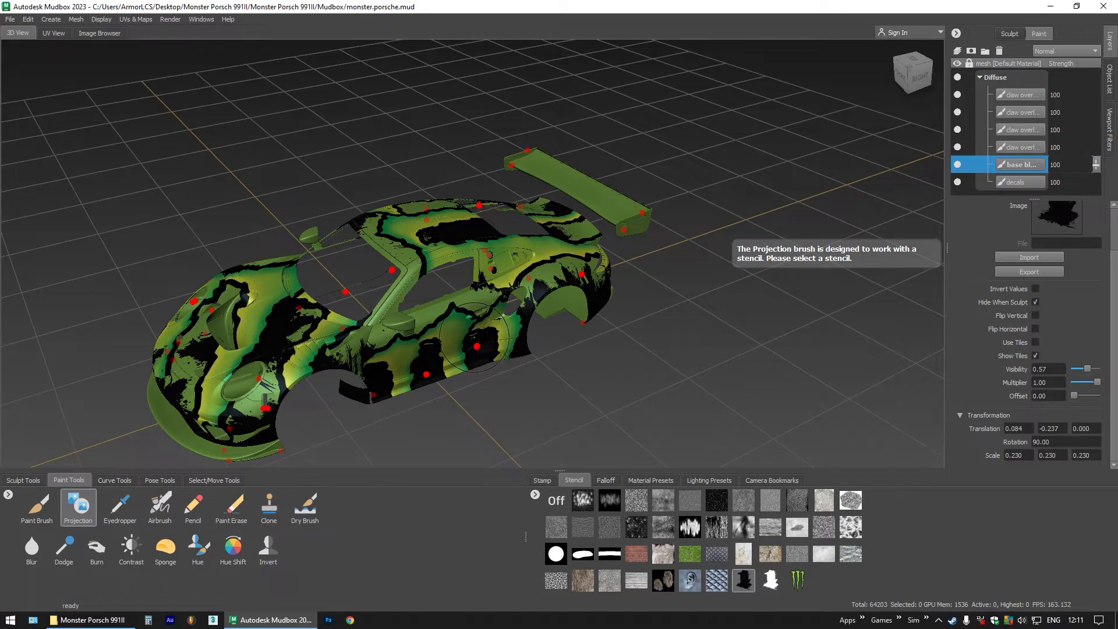
# Choose the Monster claw stencil and set its rotation to 0
pyautogui.moveTo(437, 335); pyautogui.dragTo(449, 316)
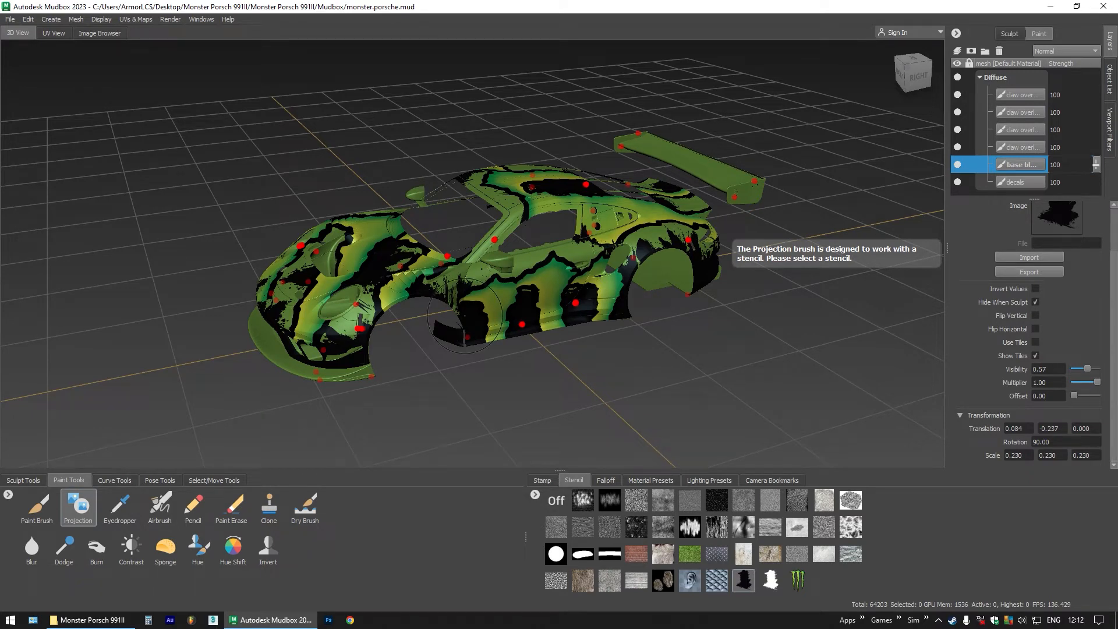
pyautogui.click(798, 581)
pyautogui.scroll(-2, 1014, 438)
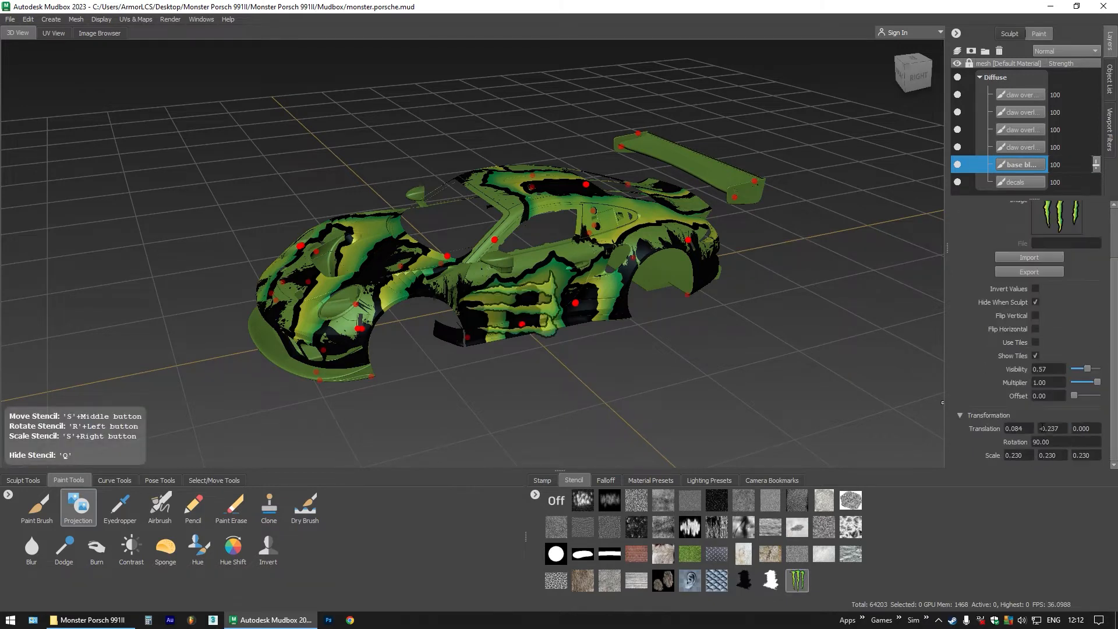
pyautogui.click(1048, 442)
pyautogui.write('0')
pyautogui.press('Return')
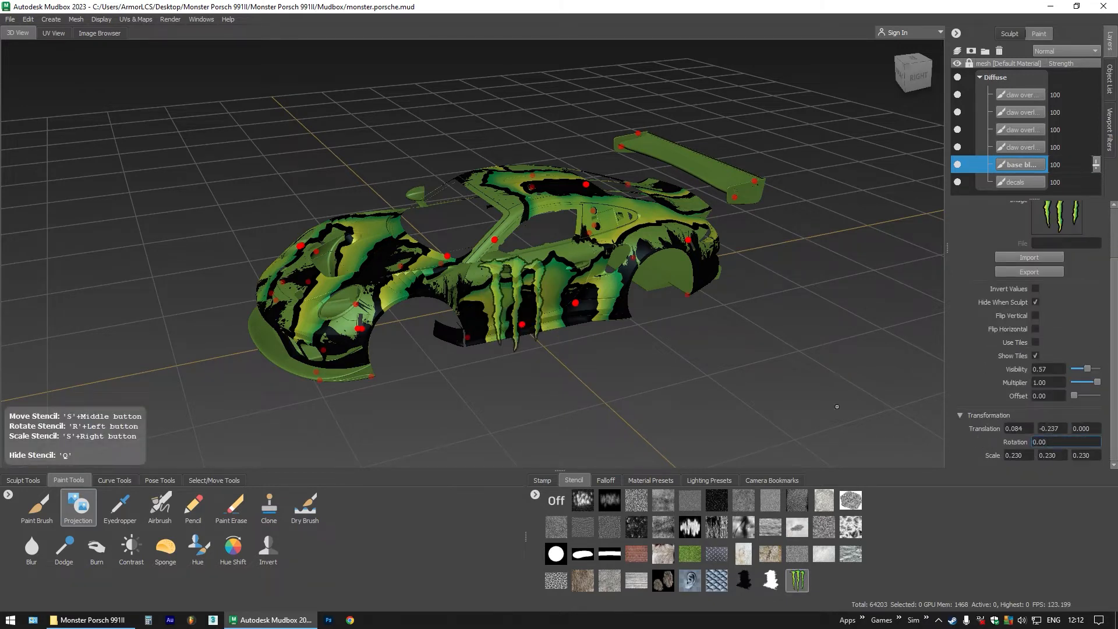
pyautogui.click(688, 374)
# Select the "black base" selection set and hide the unselected parts of the car
pyautogui.moveTo(478, 348); pyautogui.dragTo(500, 352)
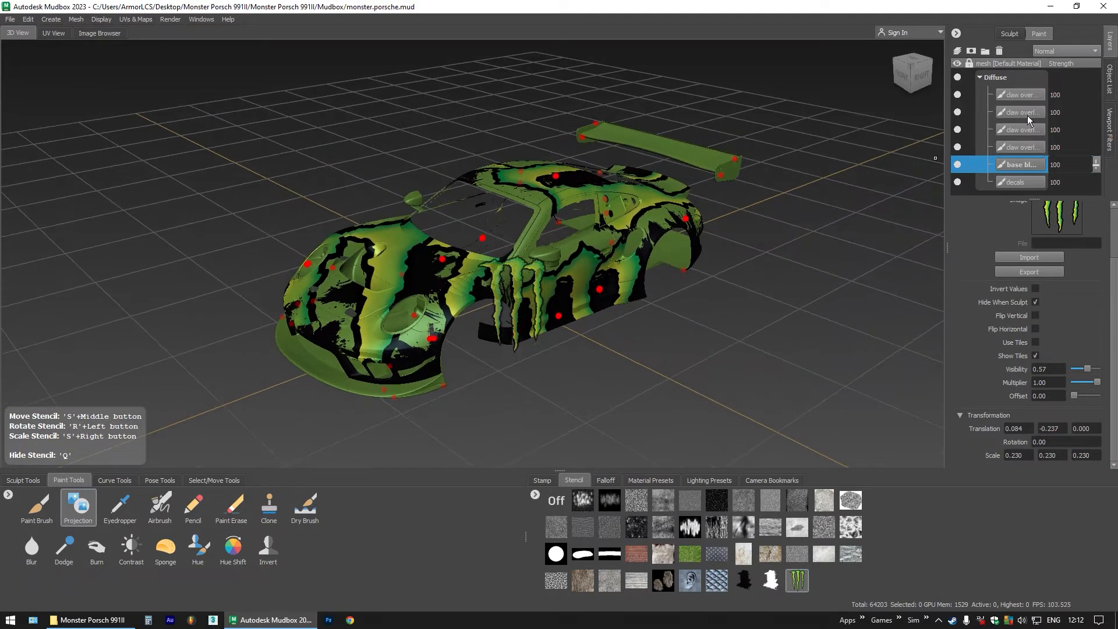
pyautogui.click(1110, 82)
pyautogui.scroll(-1, 1023, 178)
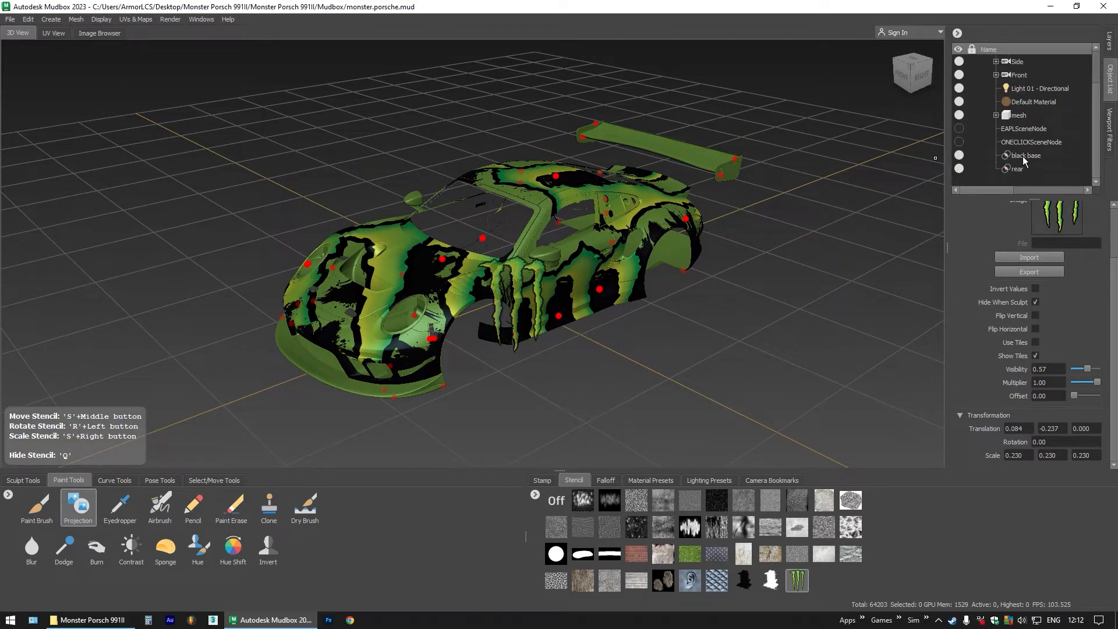
pyautogui.click(1025, 156)
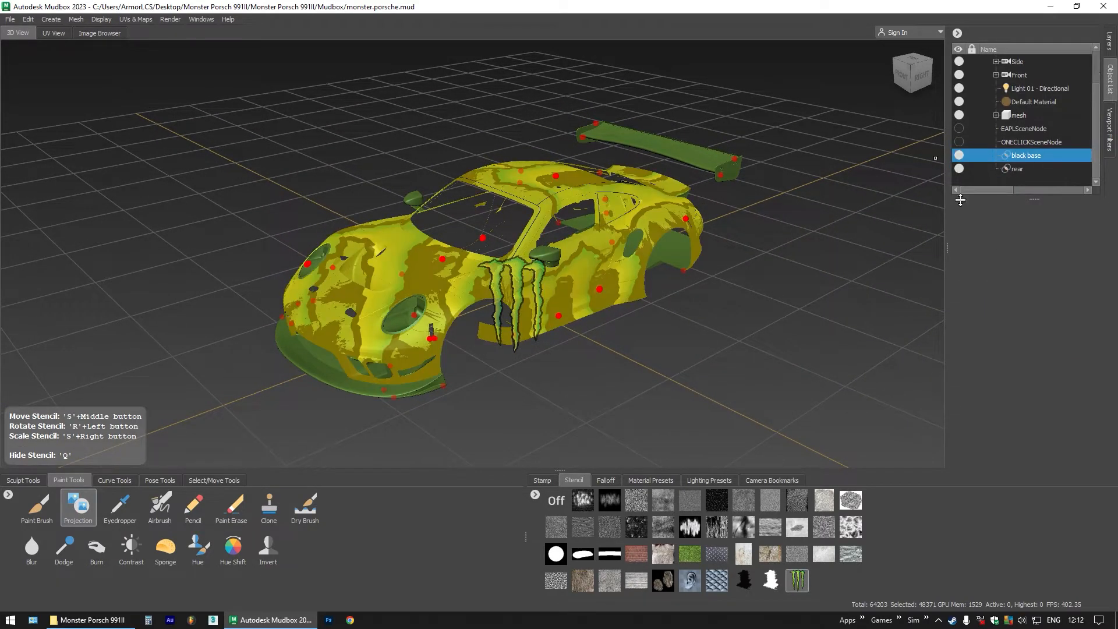
pyautogui.click(100, 19)
pyautogui.click(109, 53)
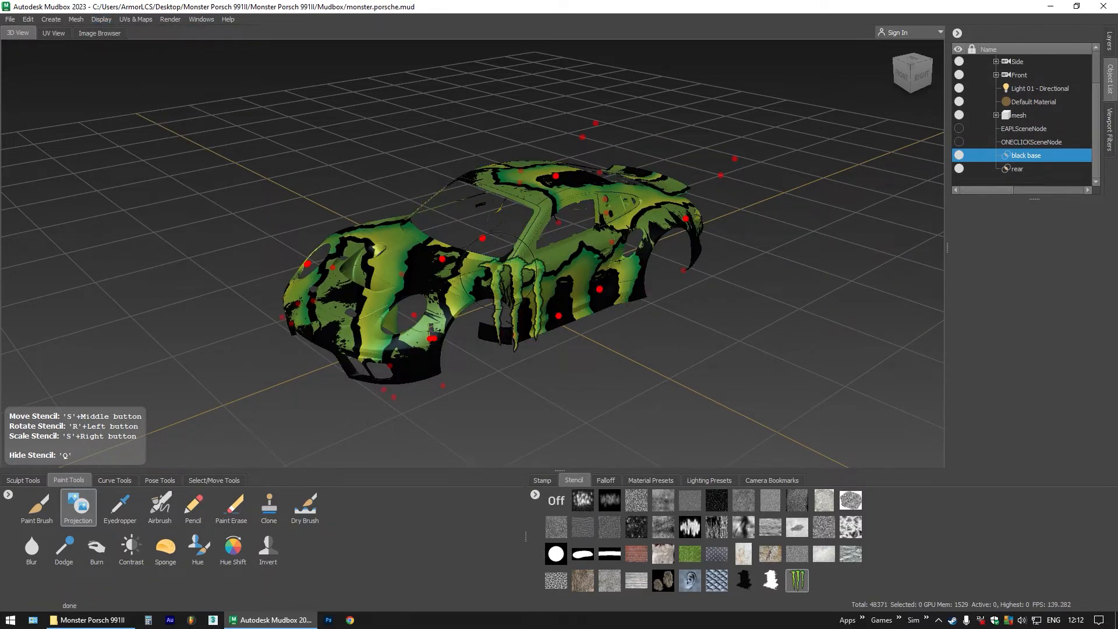
# Enlarge the claw stencil and place it over the right rear corner, across the tail light opening and bumper
pyautogui.moveTo(498, 271); pyautogui.dragTo(443, 297)
pyautogui.moveTo(372, 326); pyautogui.dragTo(267, 275)
pyautogui.scroll(4, 267, 275)
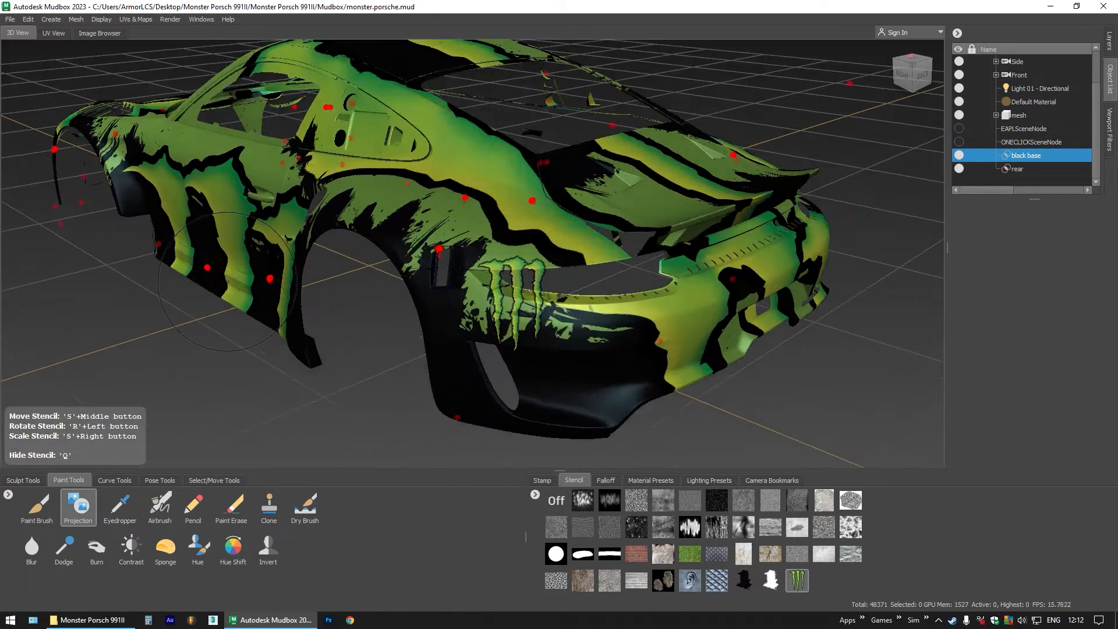
pyautogui.moveTo(442, 401); pyautogui.dragTo(524, 406)
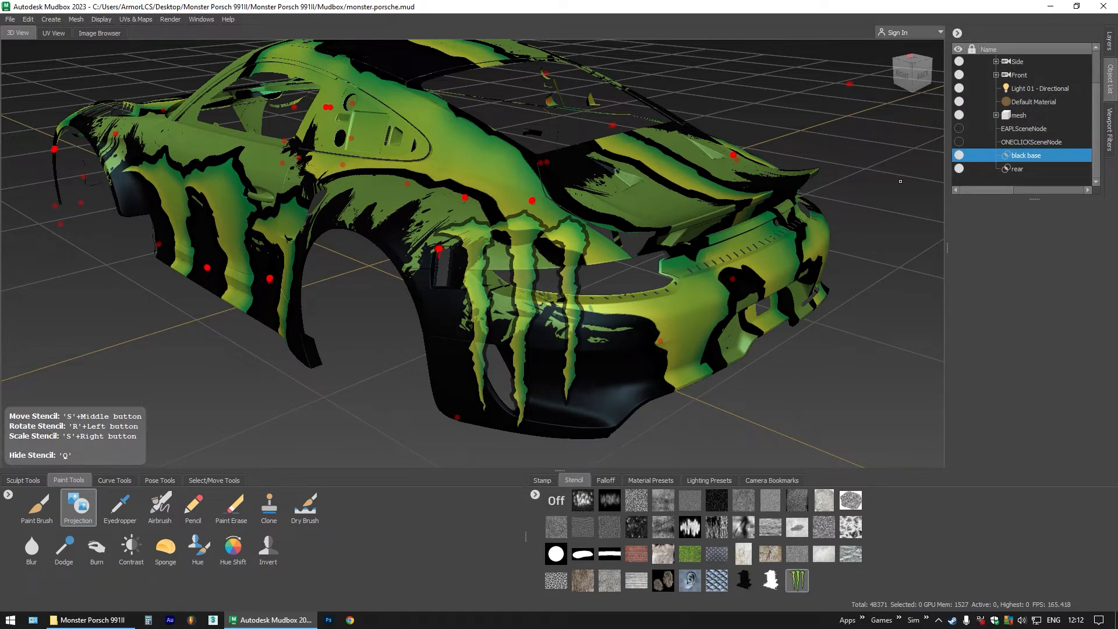
# Create a diffuse paint layer named "claw overlay right" above the top claw overlay, at size 4096 as 8-bit RGBA TIFF
pyautogui.click(1111, 42)
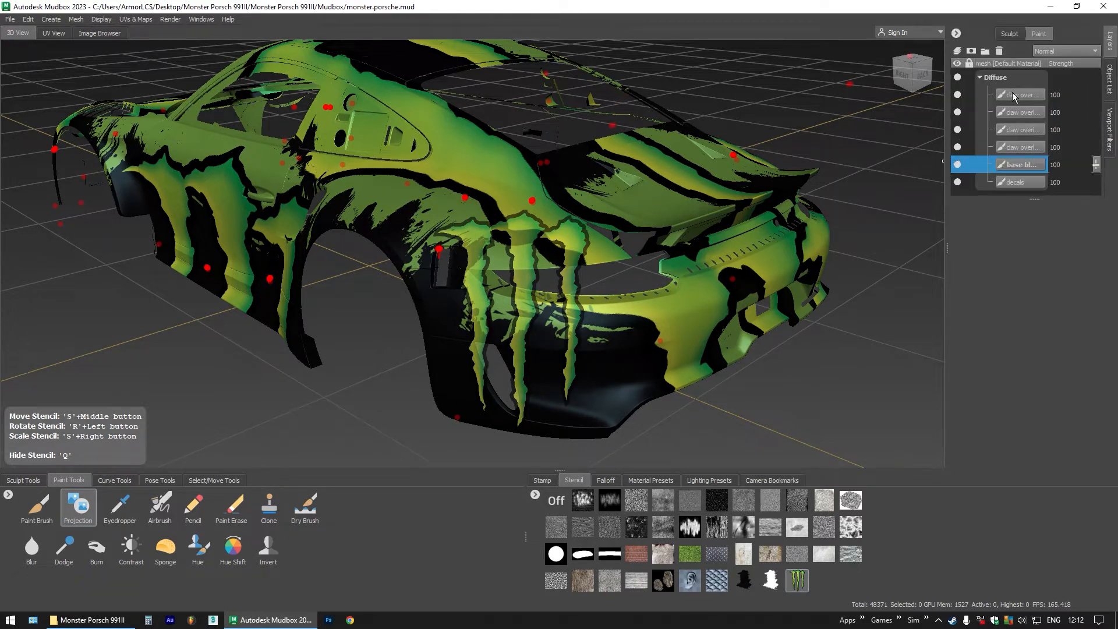
pyautogui.click(1011, 97)
pyautogui.click(957, 51)
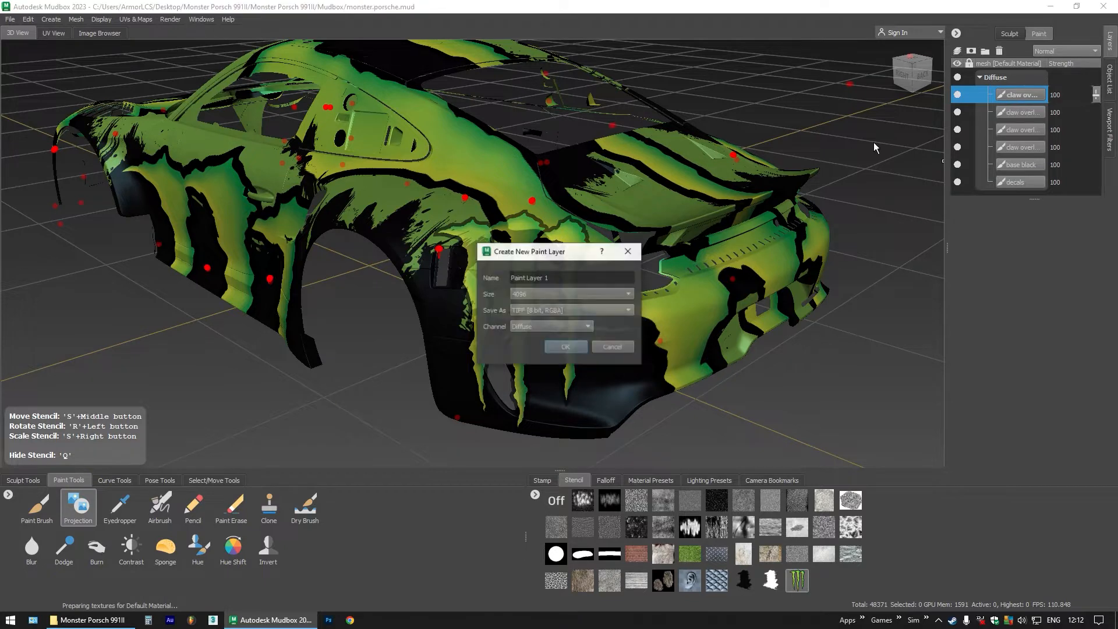
pyautogui.moveTo(546, 278); pyautogui.dragTo(496, 279)
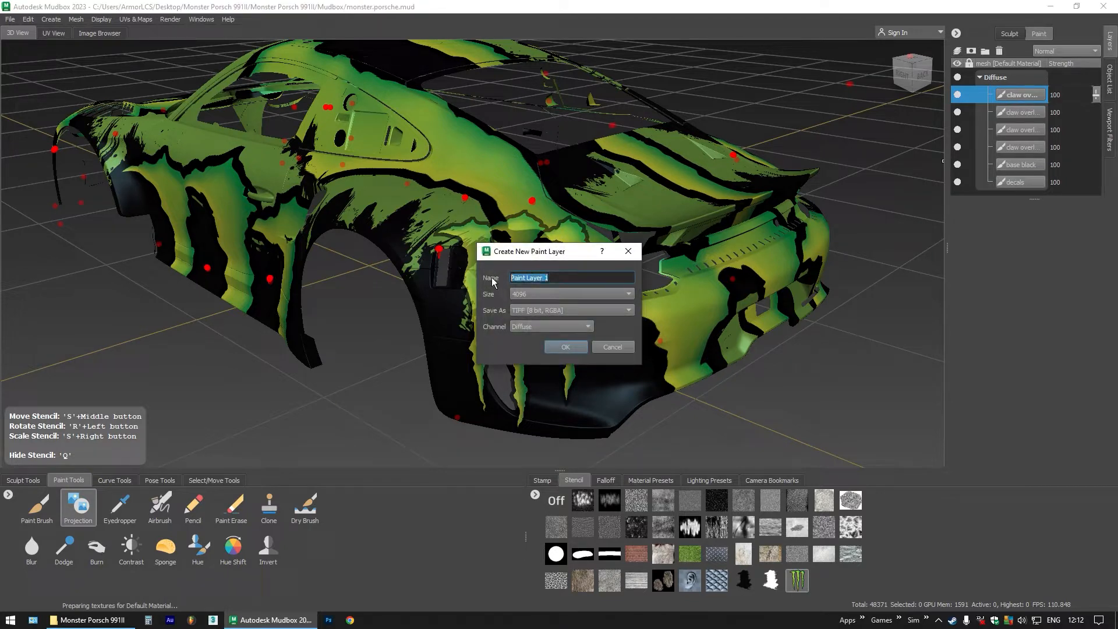
pyautogui.write('c')
pyautogui.write('law overlay')
pyautogui.write('right')
pyautogui.press('Return')
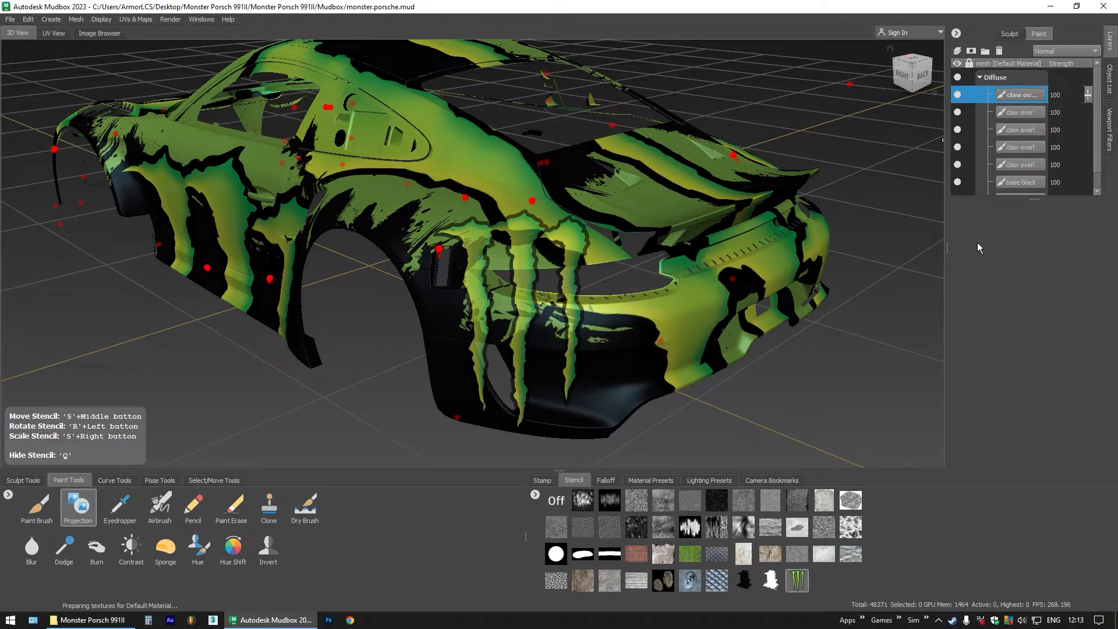
# Project the claw stencil onto the right rear corner with X mirroring on and a brush size of 13.51
pyautogui.click(80, 505)
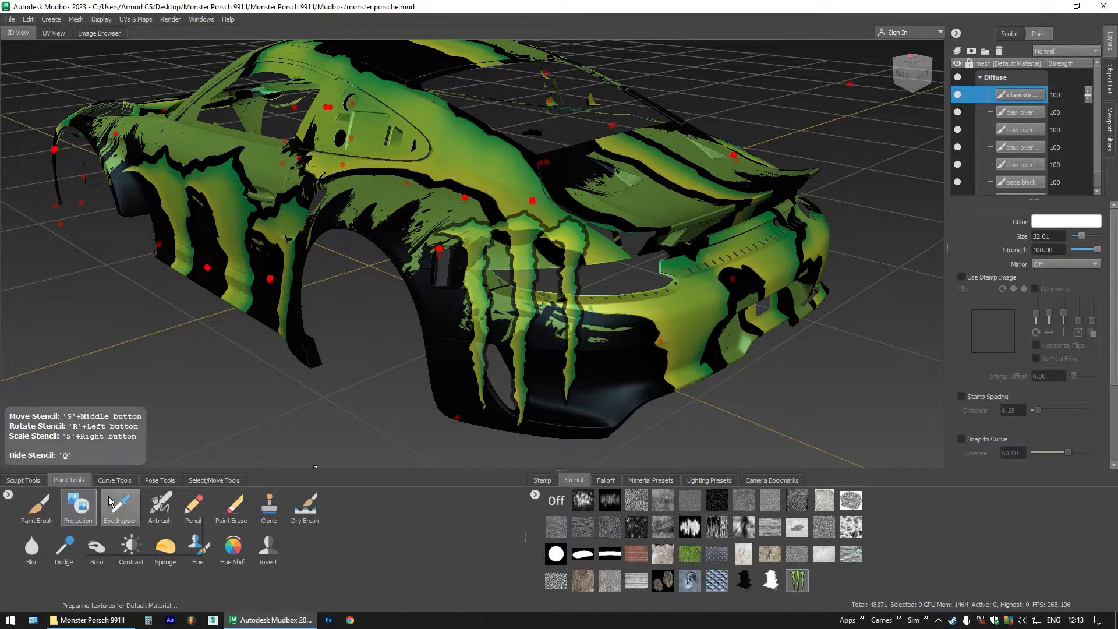
pyautogui.click(1052, 265)
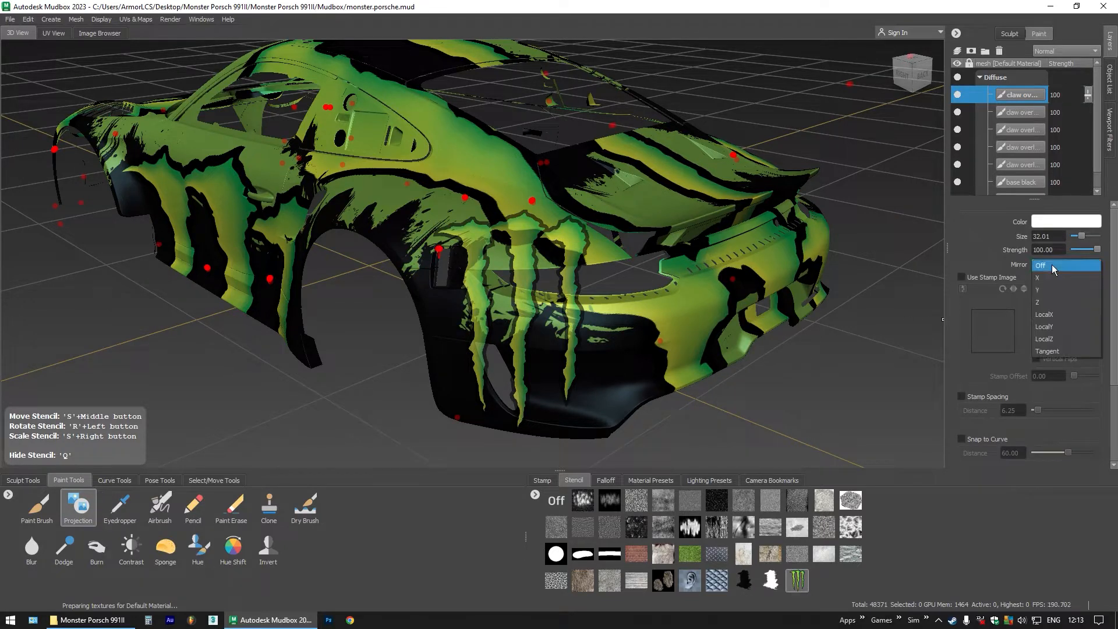
pyautogui.click(1046, 275)
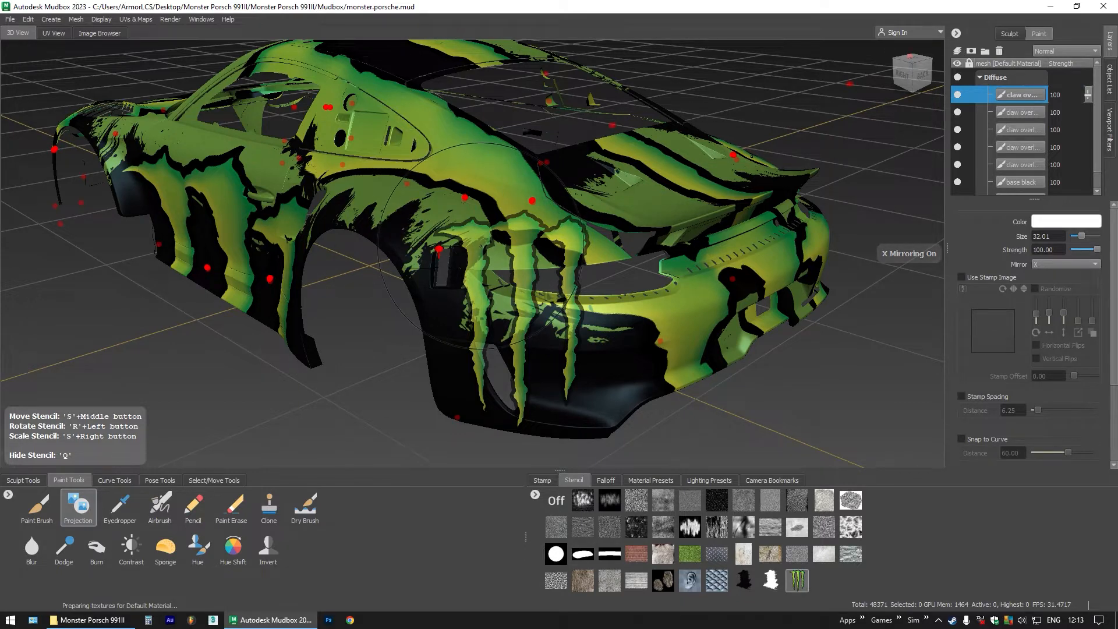
pyautogui.press('q')
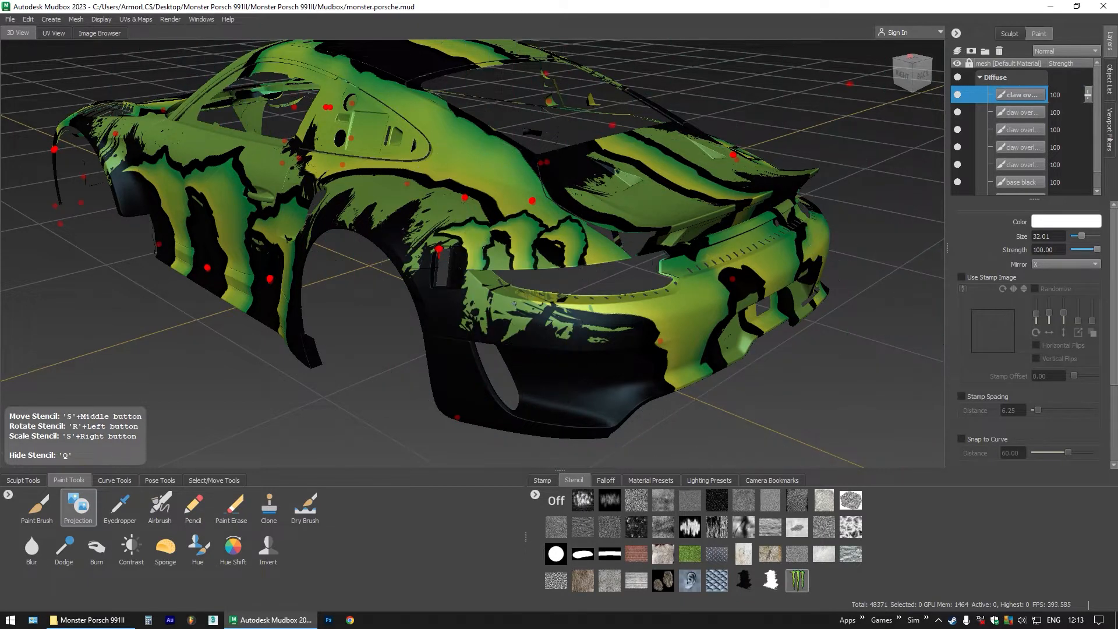
pyautogui.press('q')
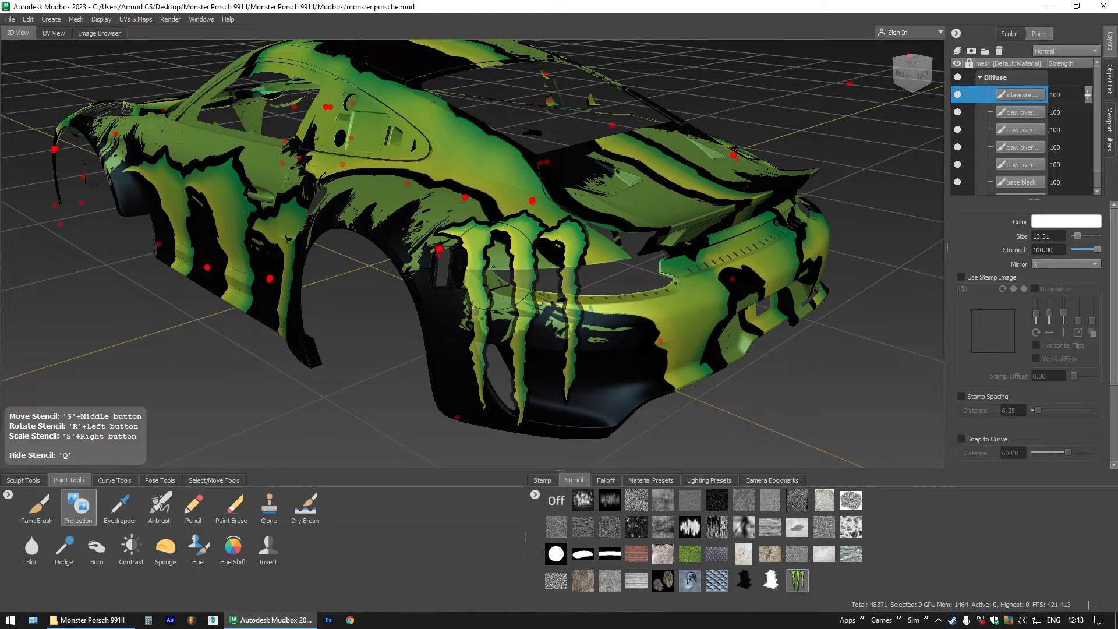
pyautogui.press('q')
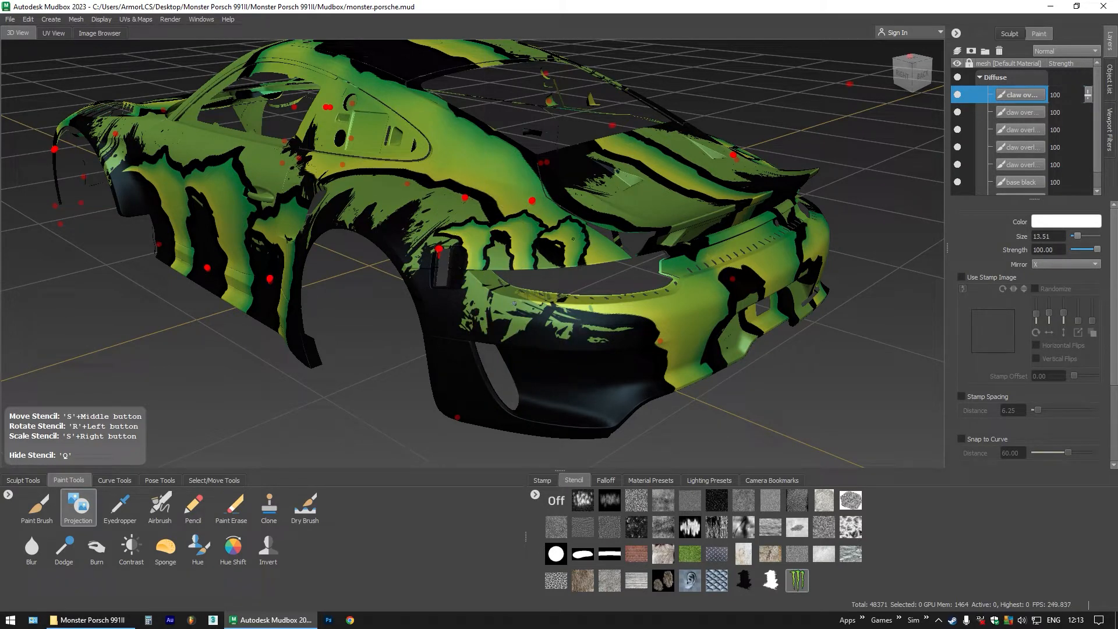
pyautogui.moveTo(573, 239)
pyautogui.mouseDown()
pyautogui.moveTo(513, 326)
pyautogui.moveTo(468, 263)
pyautogui.moveTo(573, 347)
pyautogui.moveTo(572, 366)
pyautogui.mouseUp()
pyautogui.moveTo(480, 396); pyautogui.dragTo(569, 385)
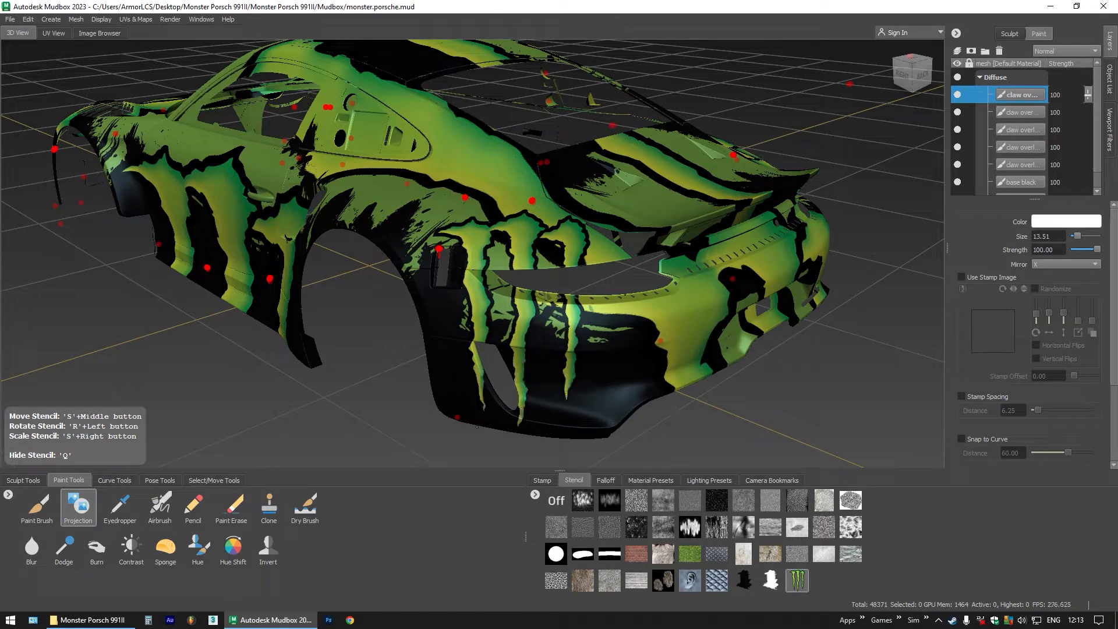
# Finish projecting the claws on the right rear corner, then shrink the stencil and fit it over the left rear corner
pyautogui.moveTo(521, 260); pyautogui.dragTo(547, 286)
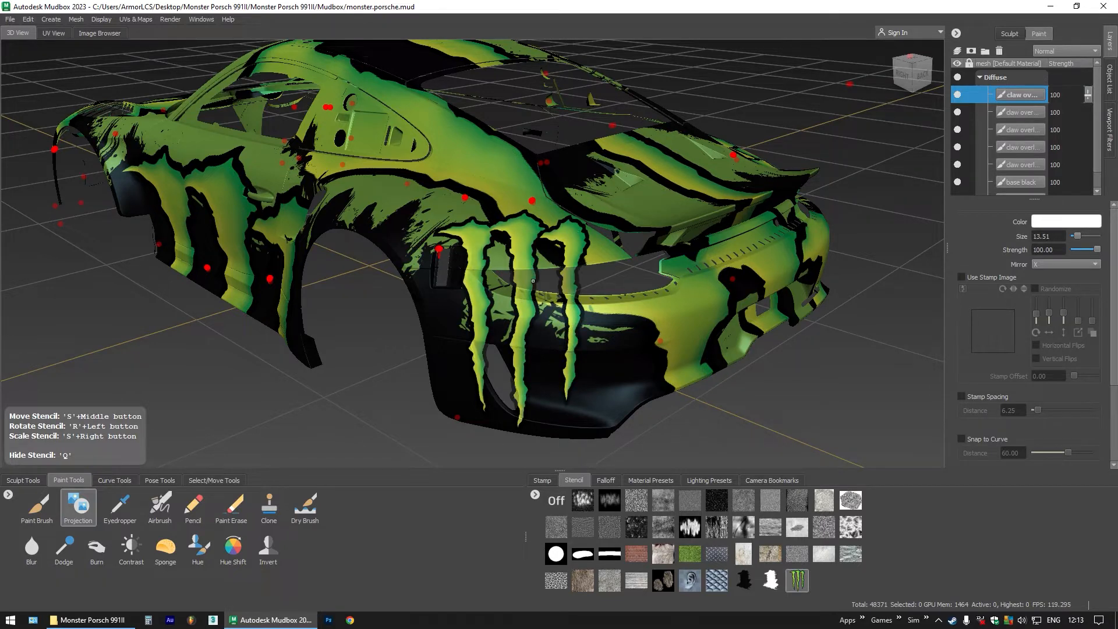
pyautogui.moveTo(652, 305)
pyautogui.mouseDown()
pyautogui.moveTo(426, 305)
pyautogui.moveTo(530, 336)
pyautogui.mouseUp()
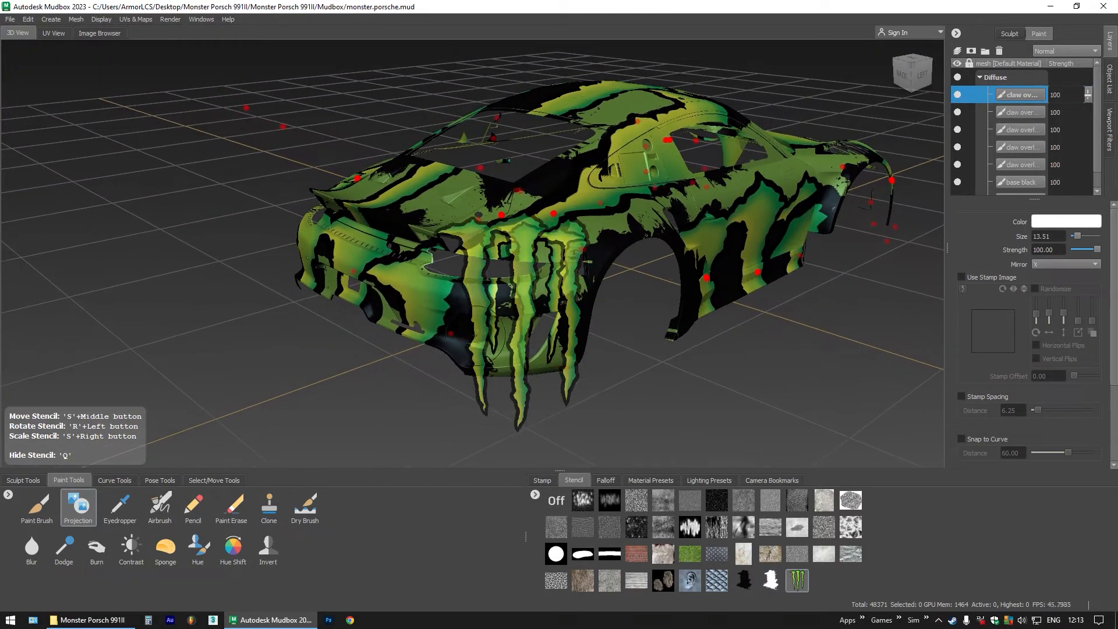
pyautogui.moveTo(541, 277)
pyautogui.mouseDown()
pyautogui.moveTo(481, 271)
pyautogui.moveTo(495, 269)
pyautogui.mouseUp()
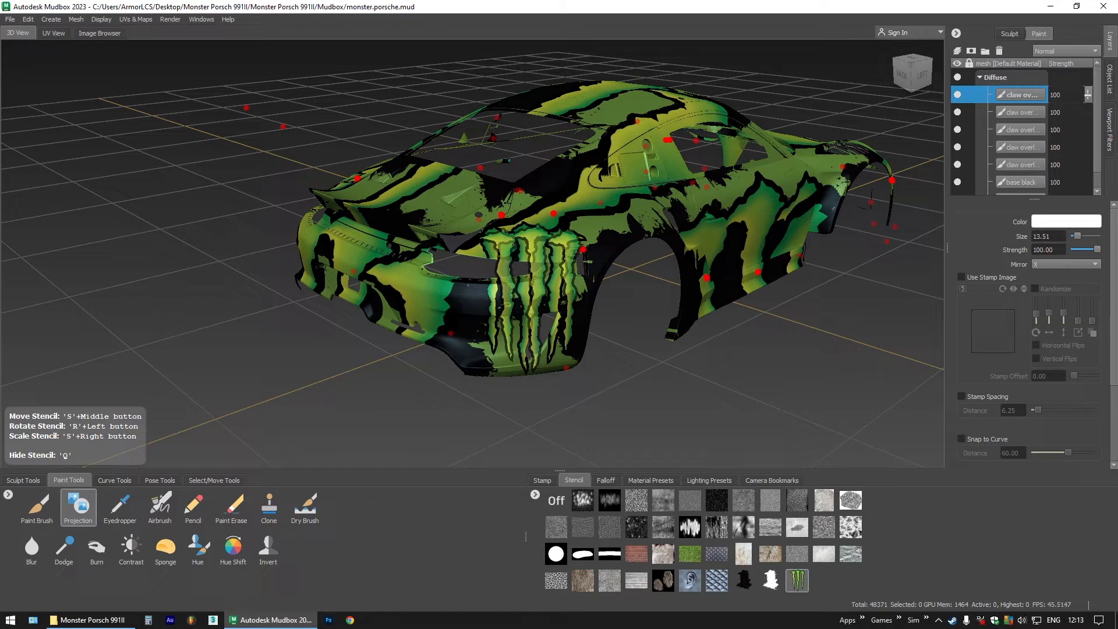
# Create a diffuse paint layer for the left rear claw overlay at size 4096, saved as 8-bit RGBA TIFF
pyautogui.click(957, 51)
pyautogui.moveTo(562, 280); pyautogui.dragTo(473, 278)
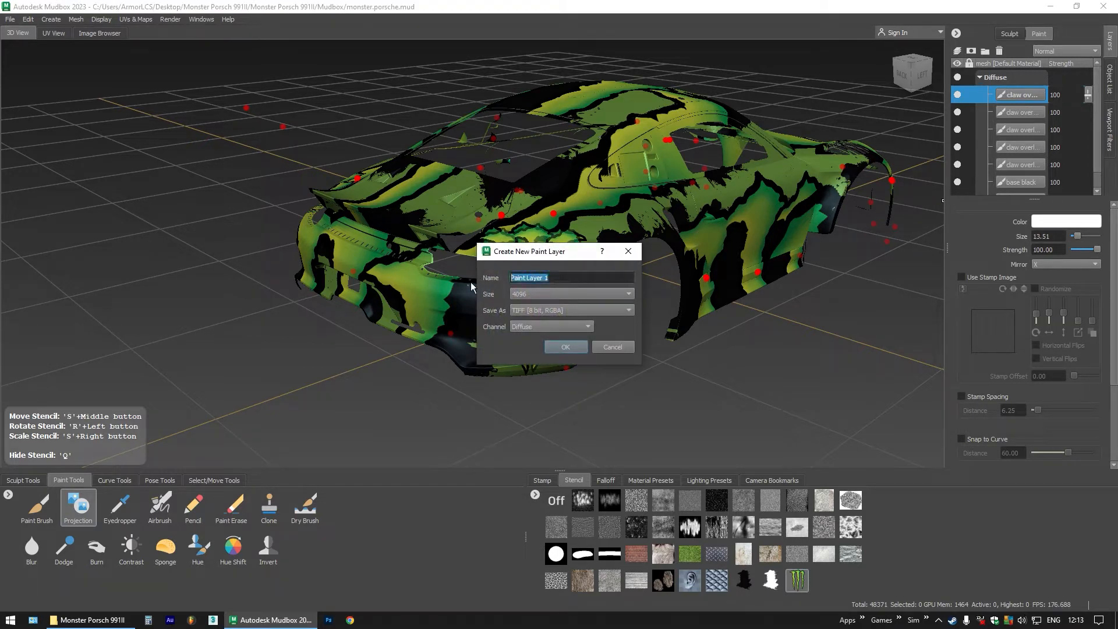
pyautogui.write('claw')
pyautogui.press('Return')
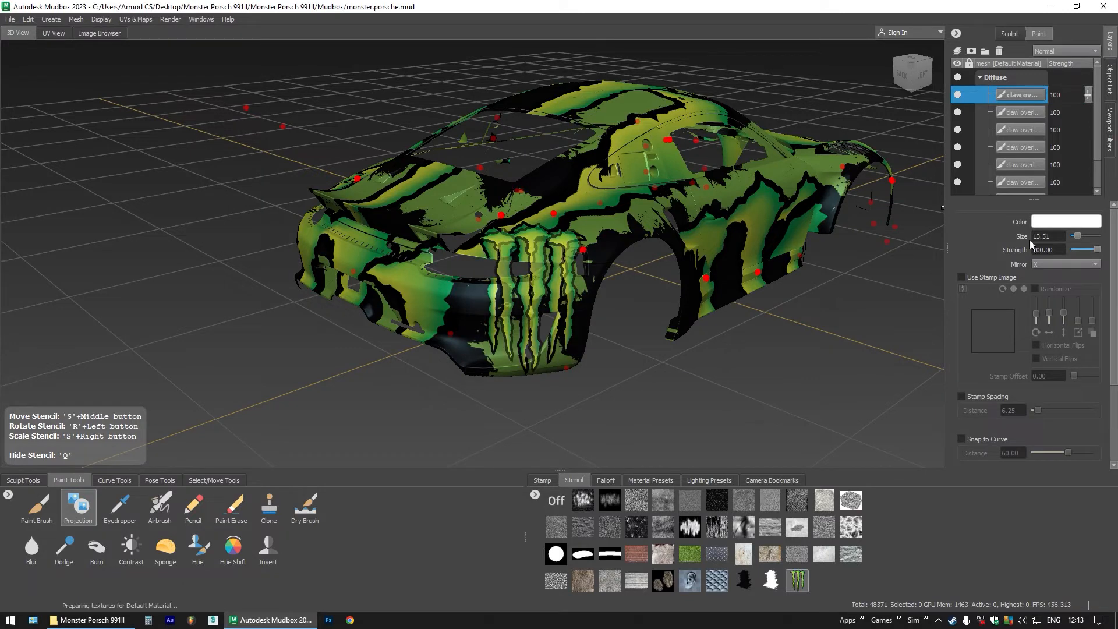
# Turn mirroring off and project the claw stencil onto the left rear corner at brush size 13.51
pyautogui.click(1058, 264)
pyautogui.click(1052, 252)
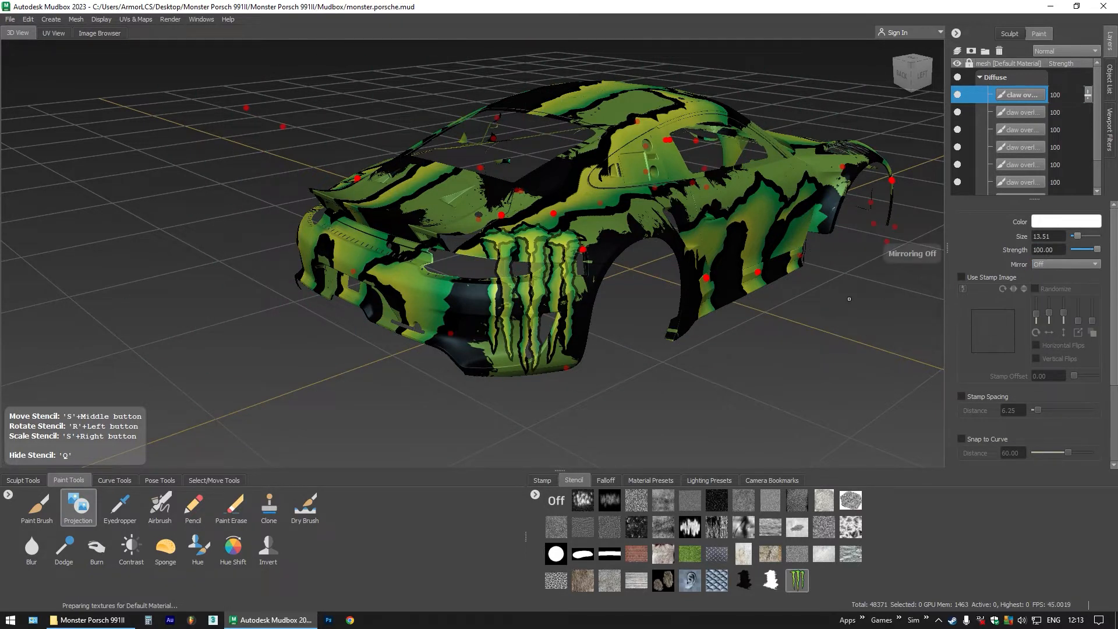
pyautogui.moveTo(506, 245)
pyautogui.mouseDown()
pyautogui.moveTo(494, 270)
pyautogui.moveTo(526, 293)
pyautogui.moveTo(510, 347)
pyautogui.moveTo(566, 341)
pyautogui.mouseUp()
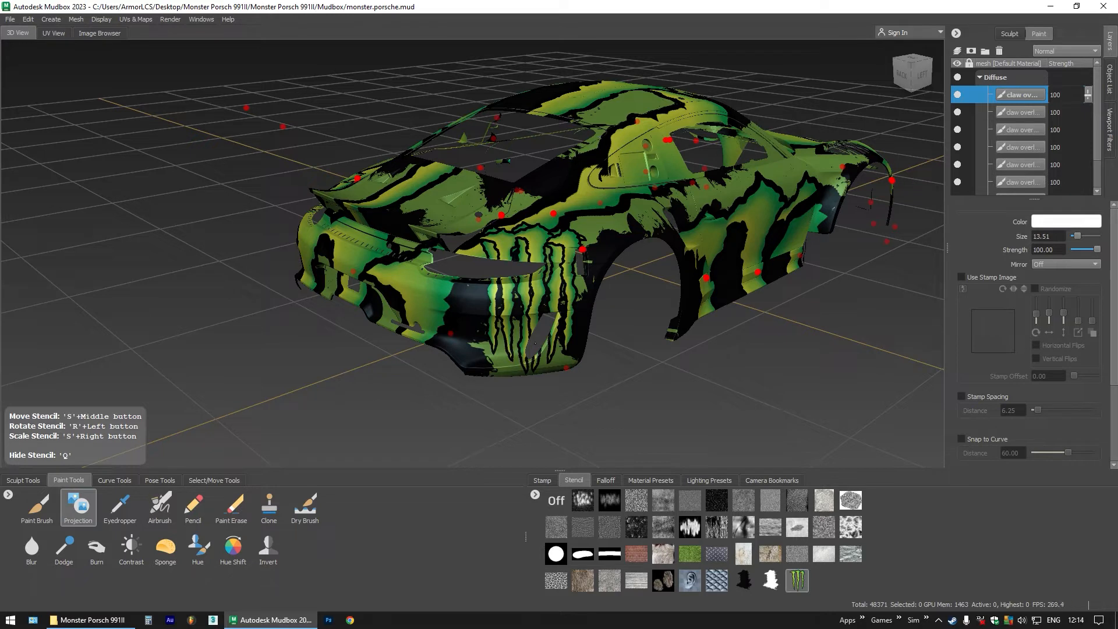
pyautogui.moveTo(566, 292); pyautogui.dragTo(571, 269)
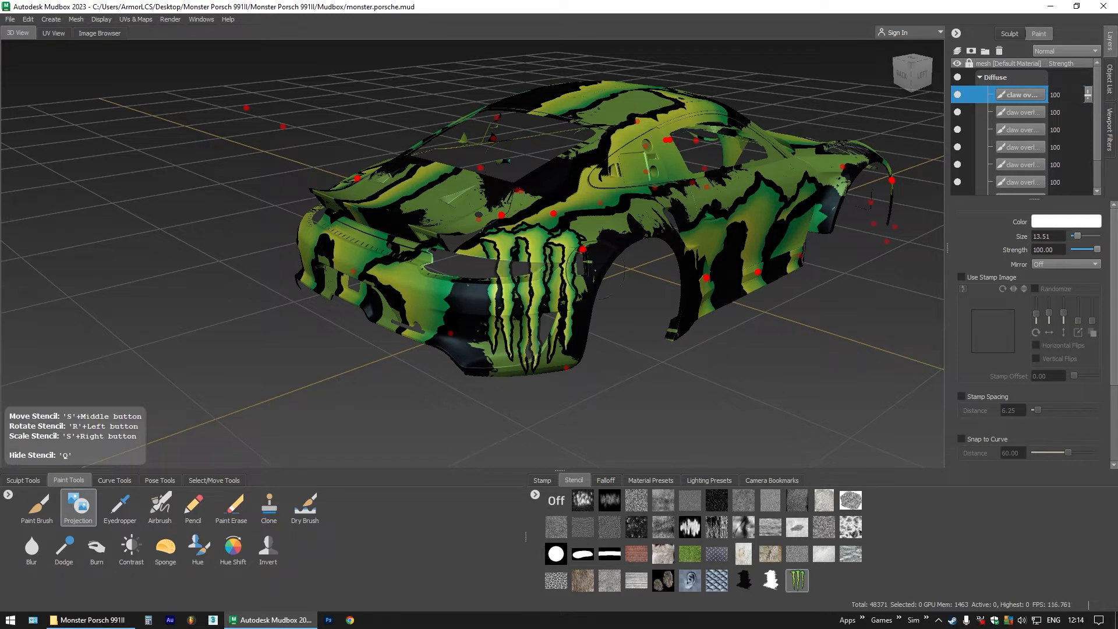
# With the top layer temporarily hidden, erase the mirrored claws at the left rear corner from the claw overlay layer below it
pyautogui.click(1017, 112)
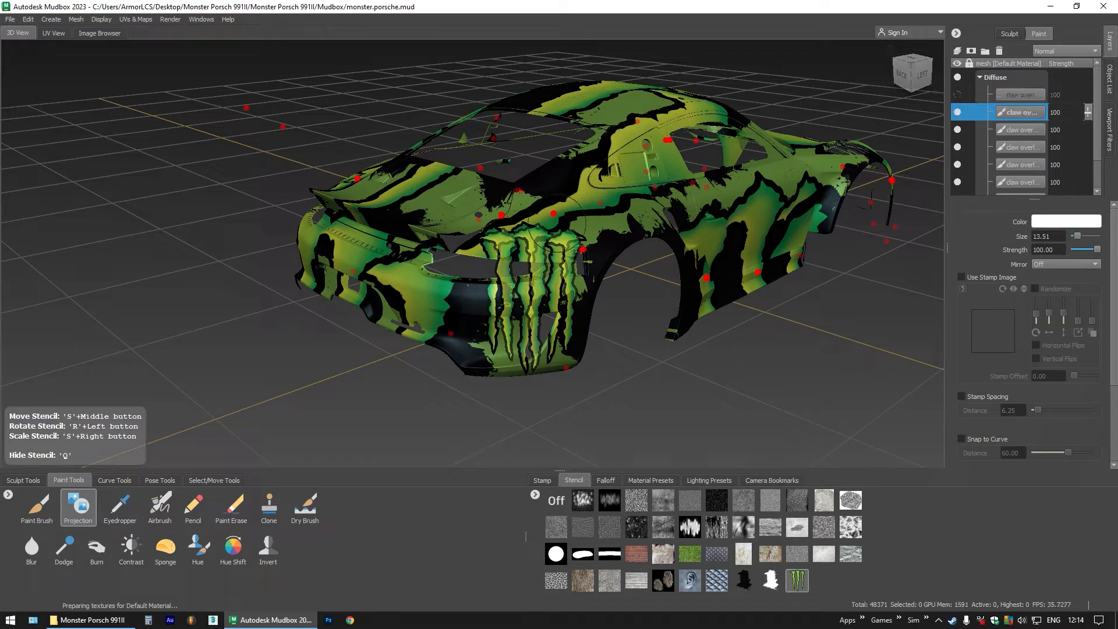
pyautogui.click(229, 512)
pyautogui.press('q')
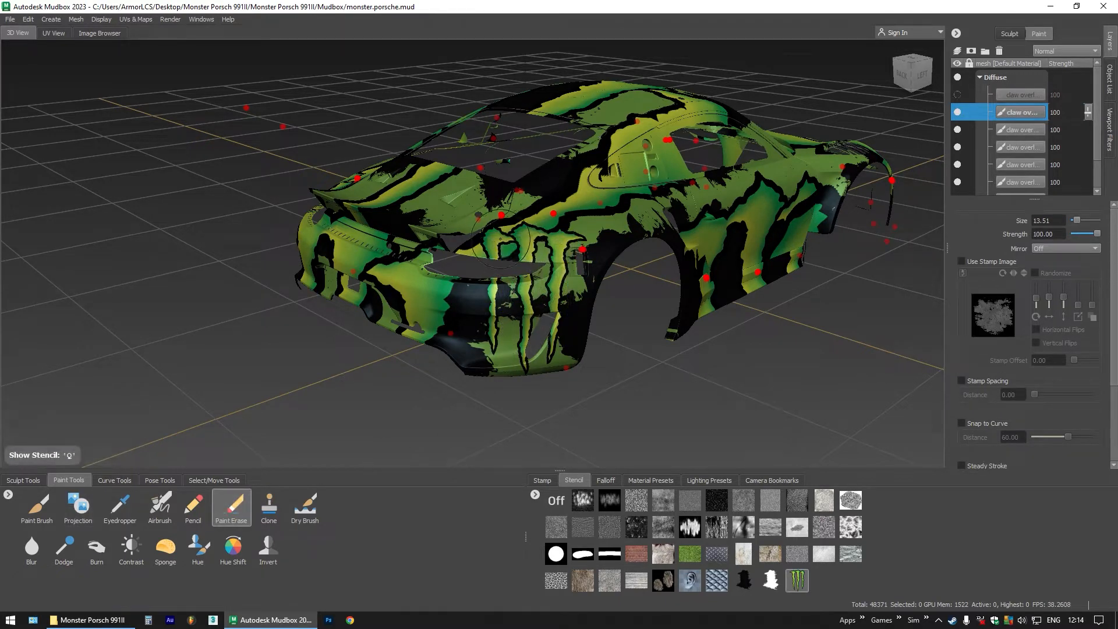
pyautogui.moveTo(542, 238)
pyautogui.mouseDown()
pyautogui.moveTo(577, 238)
pyautogui.moveTo(494, 320)
pyautogui.moveTo(495, 286)
pyautogui.mouseUp()
pyautogui.moveTo(524, 355); pyautogui.dragTo(554, 333)
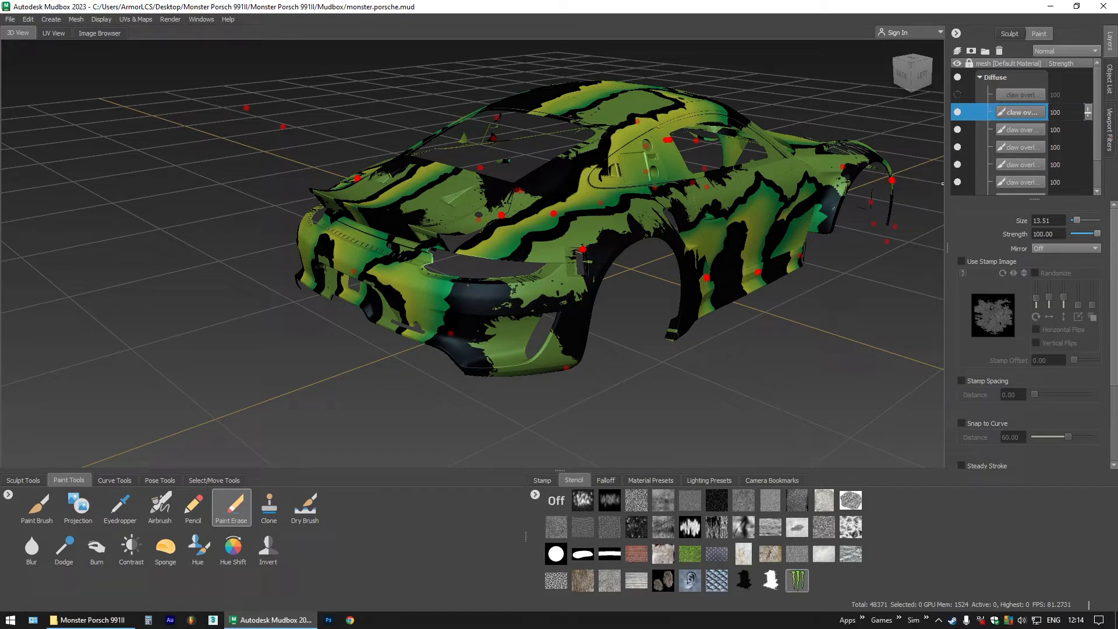
pyautogui.click(957, 95)
# Show the claw stencil again for projection and place it on the right front bumper corner, below the headlight opening
pyautogui.moveTo(457, 324); pyautogui.dragTo(512, 327)
pyautogui.scroll(4, 534, 375)
pyautogui.click(798, 582)
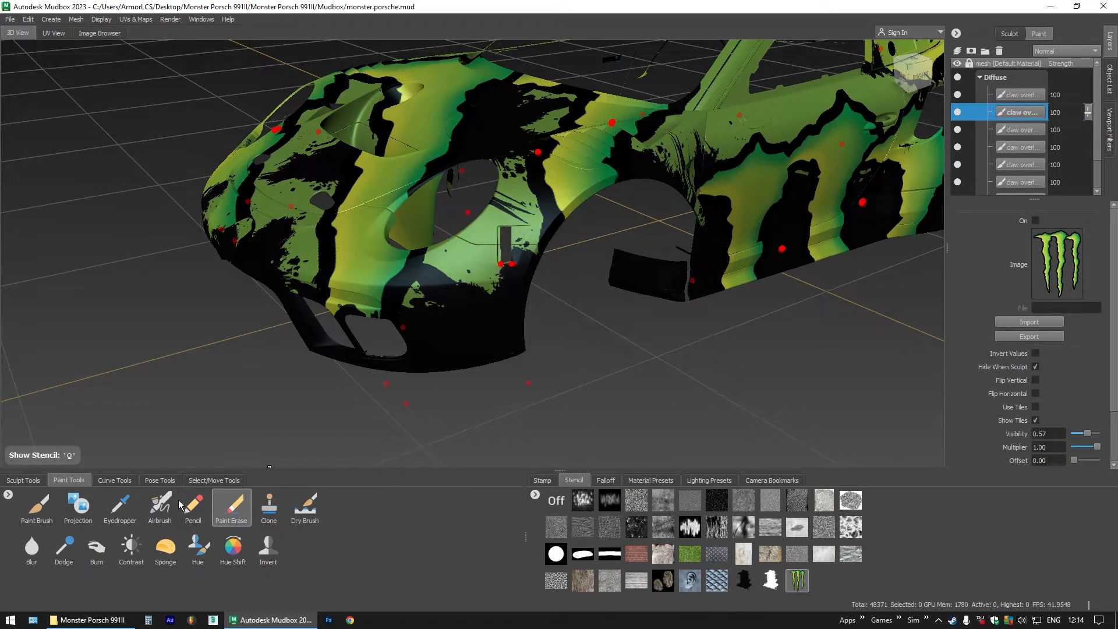
pyautogui.click(78, 506)
pyautogui.press('q')
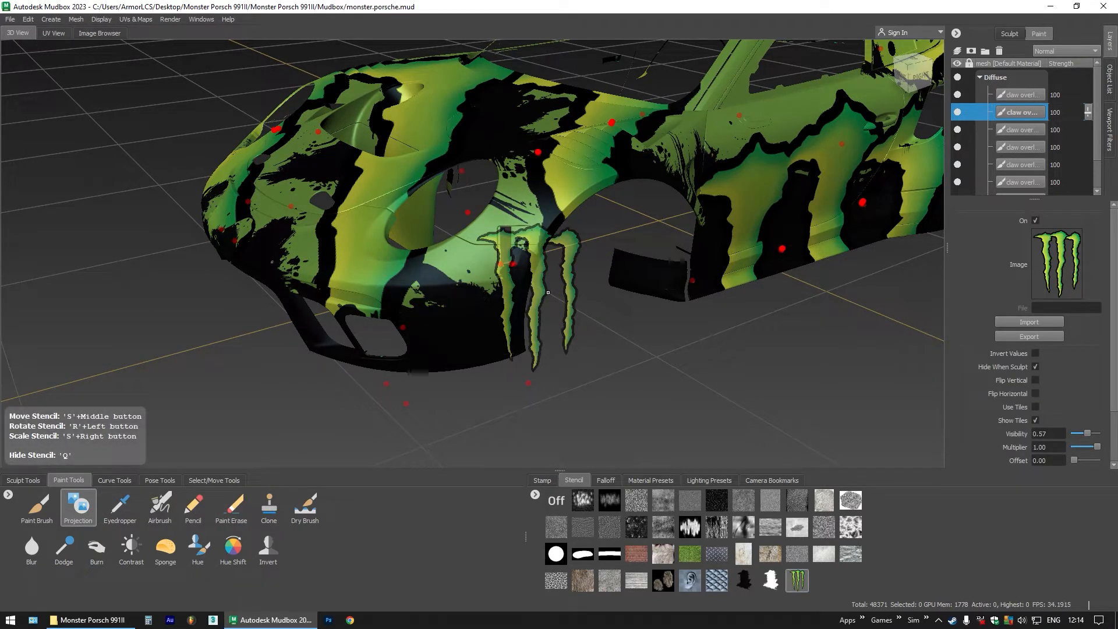
pyautogui.moveTo(548, 292)
pyautogui.mouseDown()
pyautogui.moveTo(489, 295)
pyautogui.moveTo(495, 273)
pyautogui.mouseUp()
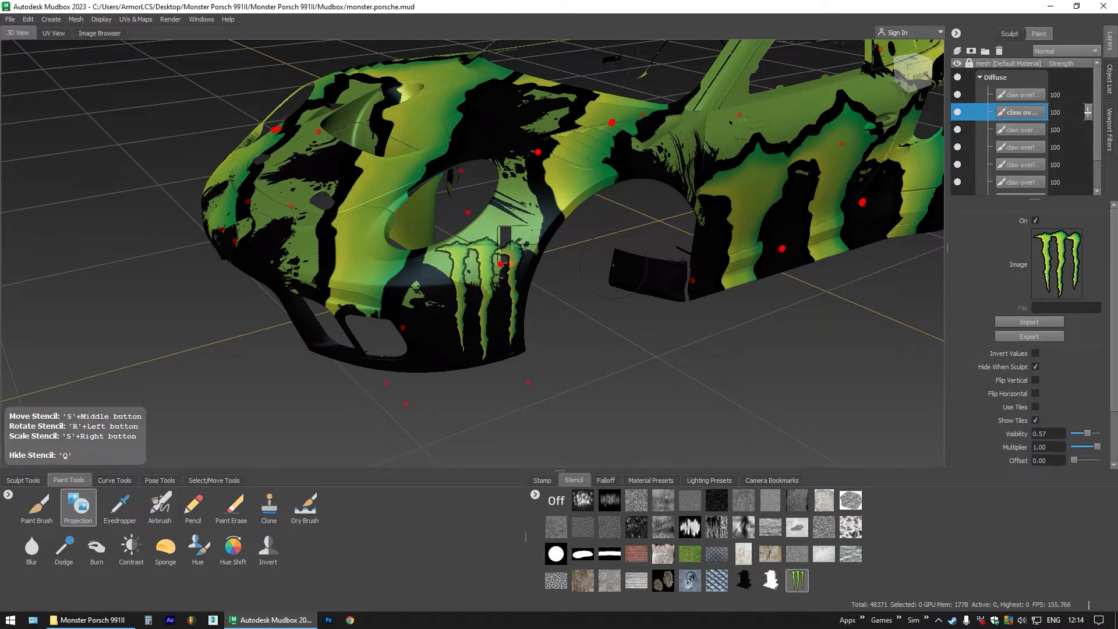
# Create a diffuse paint layer named "claw overlay front med 1" above the top claw overlay, size 4096, 8-bit RGBA TIFF
pyautogui.click(1011, 96)
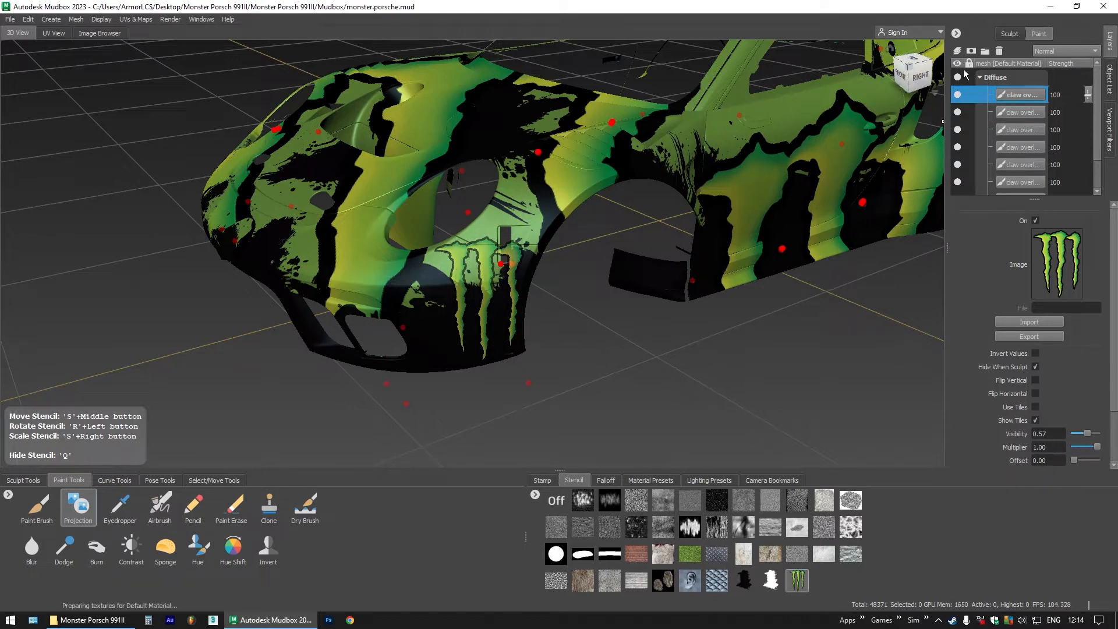
pyautogui.click(957, 51)
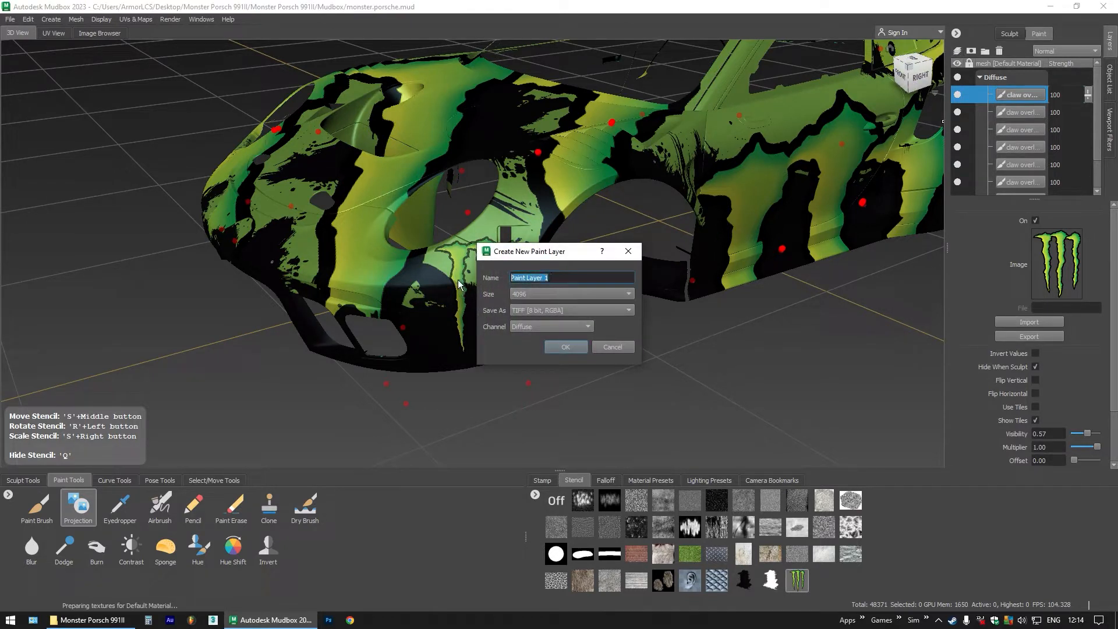
pyautogui.write('claw overlay front med 1')
pyautogui.press('Return')
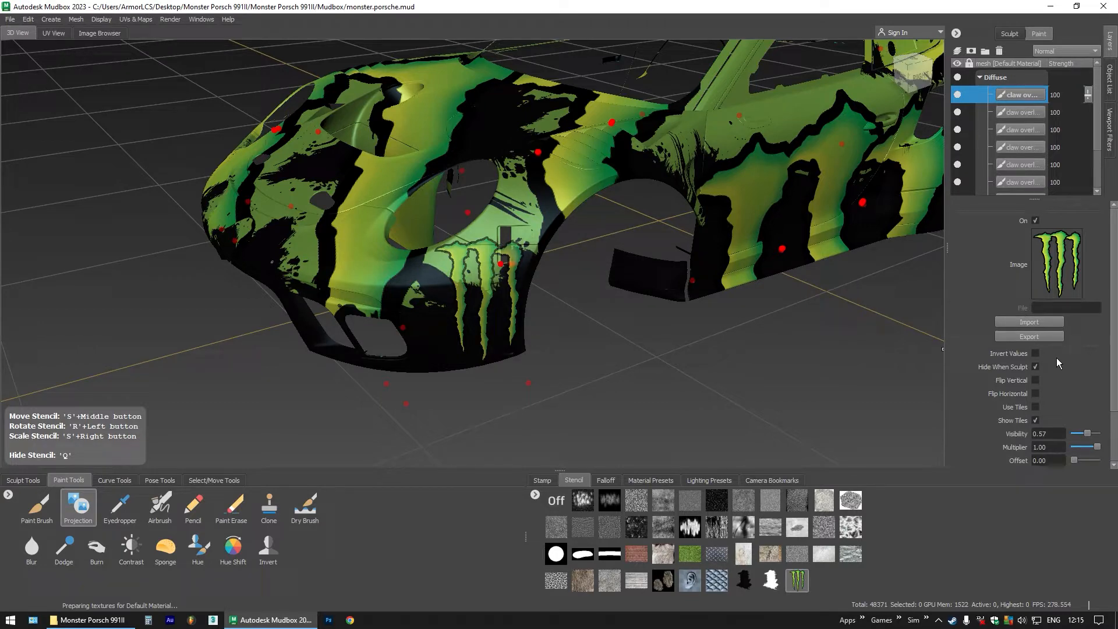
# Project the claw stencil onto the right front bumper corner with X mirroring on and a brush size of 13.51
pyautogui.click(78, 507)
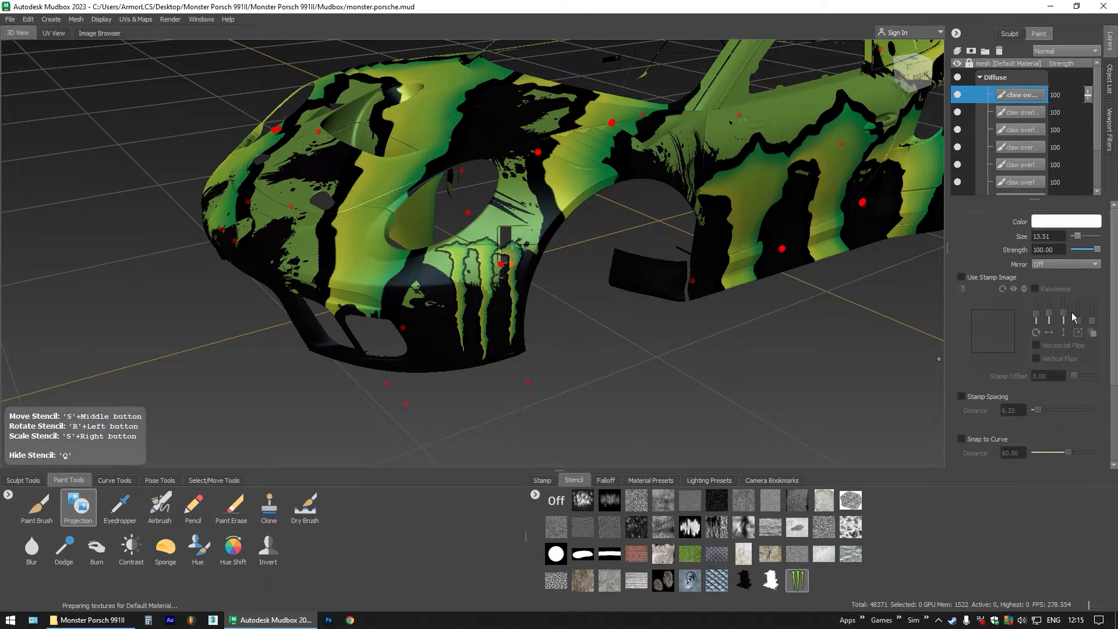
pyautogui.click(1059, 264)
pyautogui.click(1054, 270)
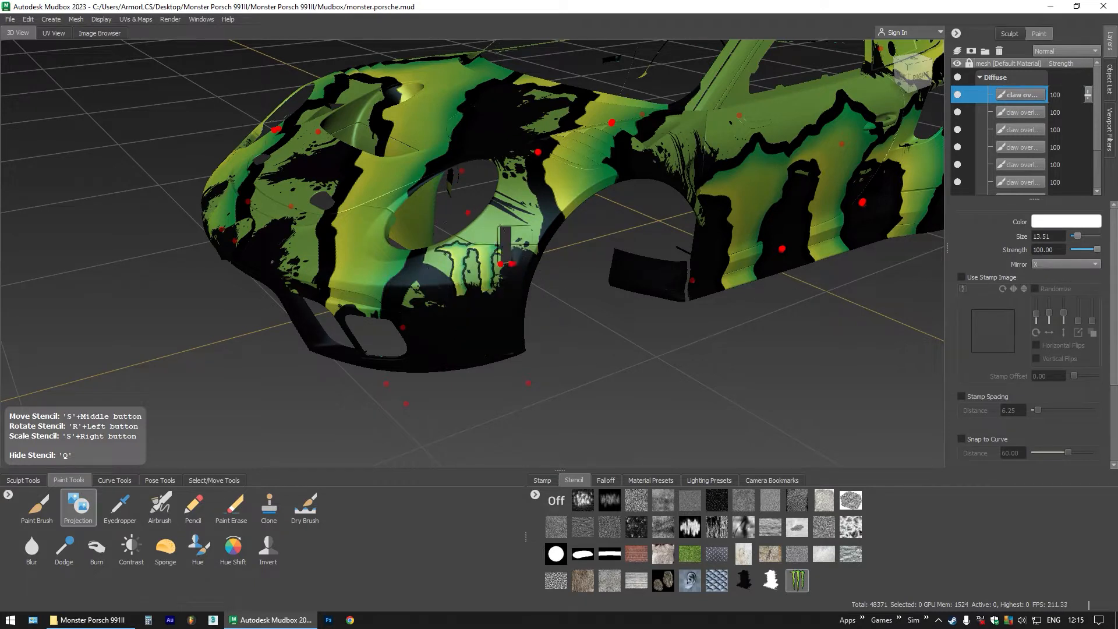
pyautogui.moveTo(489, 287)
pyautogui.mouseDown()
pyautogui.moveTo(502, 325)
pyautogui.moveTo(463, 382)
pyautogui.mouseUp()
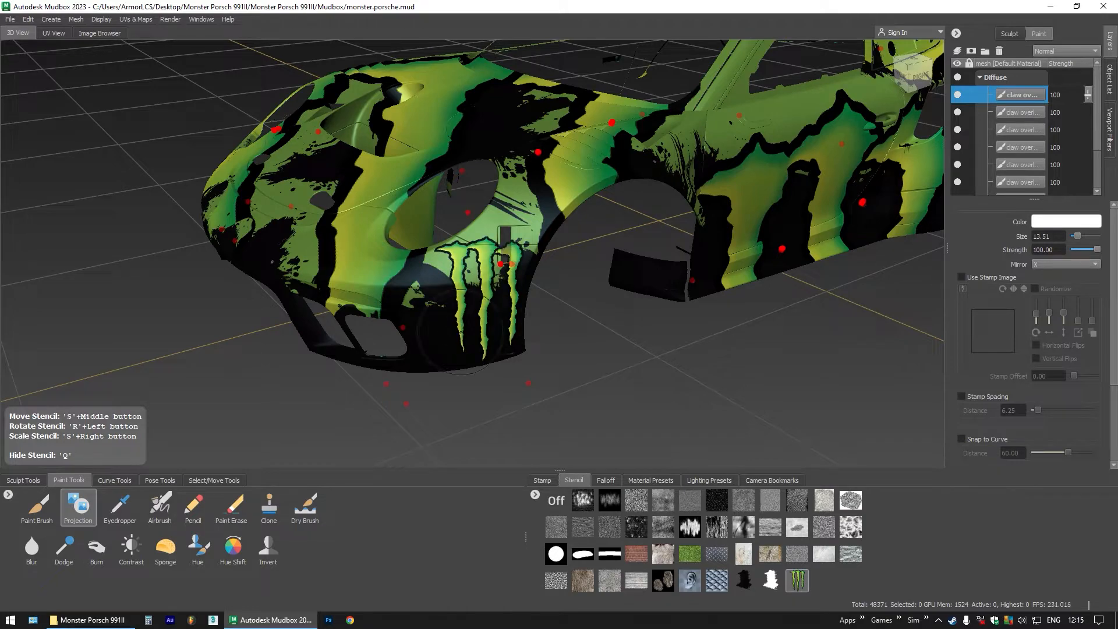
# Create another diffuse paint layer for the left front corner, named "claw overlay front med", size 4096, 8-bit RGBA TIFF
pyautogui.moveTo(402, 335)
pyautogui.mouseDown()
pyautogui.moveTo(724, 327)
pyautogui.moveTo(687, 352)
pyautogui.moveTo(667, 322)
pyautogui.mouseUp()
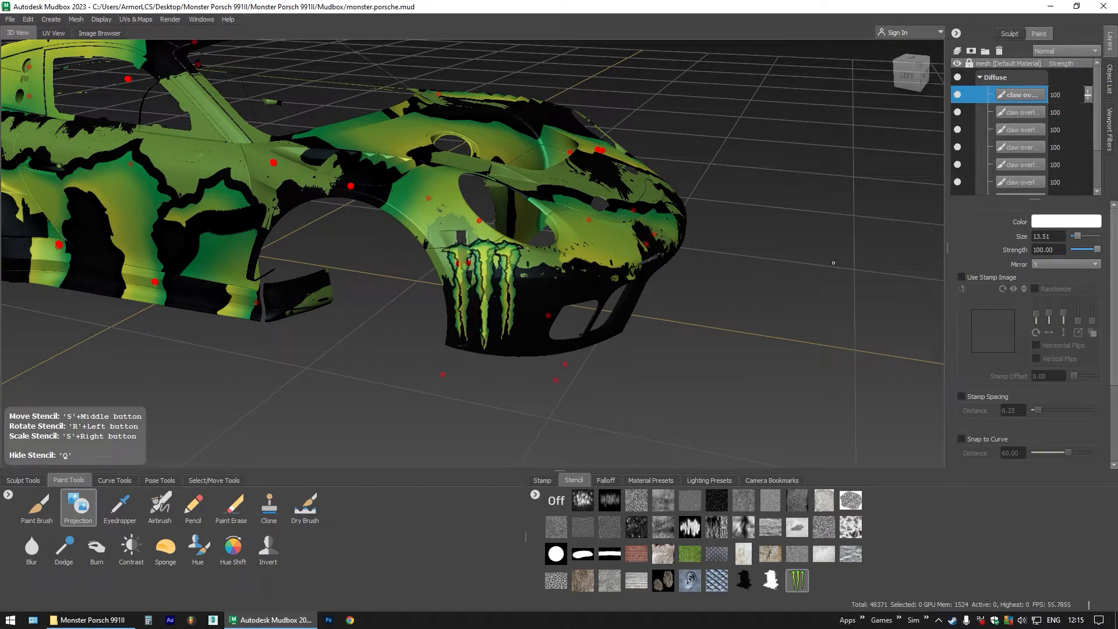
pyautogui.click(957, 50)
pyautogui.click(568, 277)
pyautogui.moveTo(568, 277); pyautogui.dragTo(465, 292)
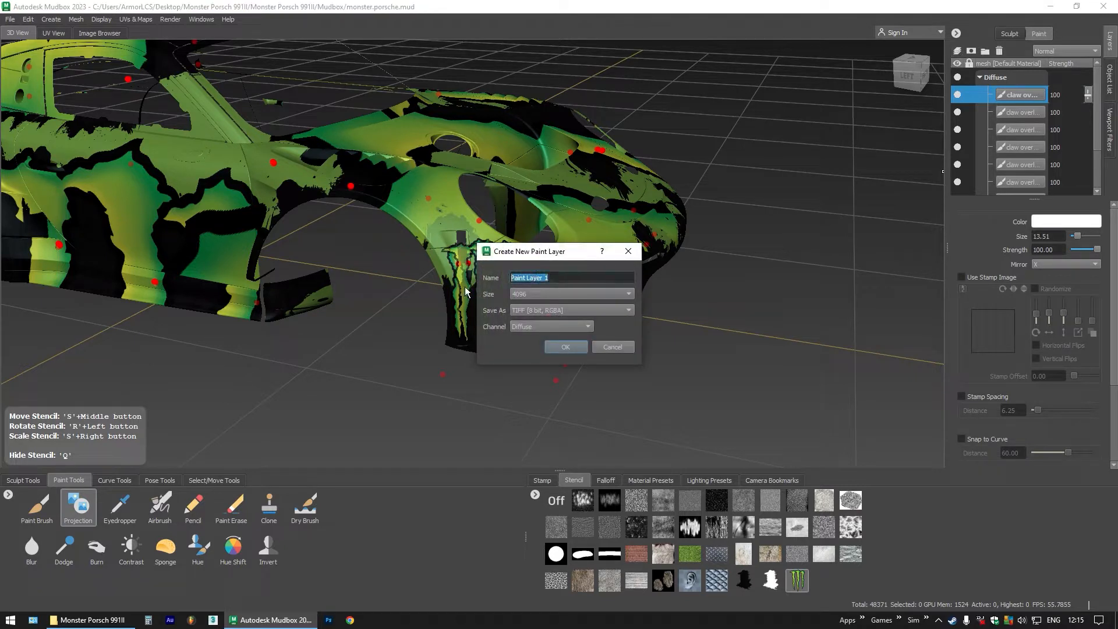
pyautogui.write('claw overlay front med')
pyautogui.press('Return')
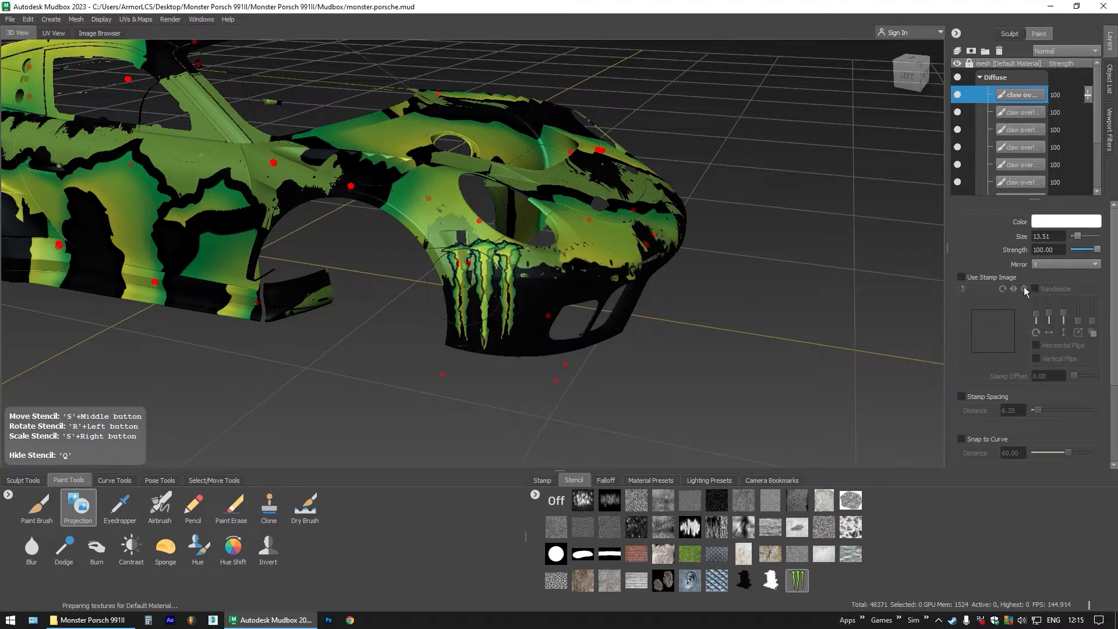
# Turn mirroring off and project the claw stencil onto the left front bumper corner
pyautogui.click(1048, 268)
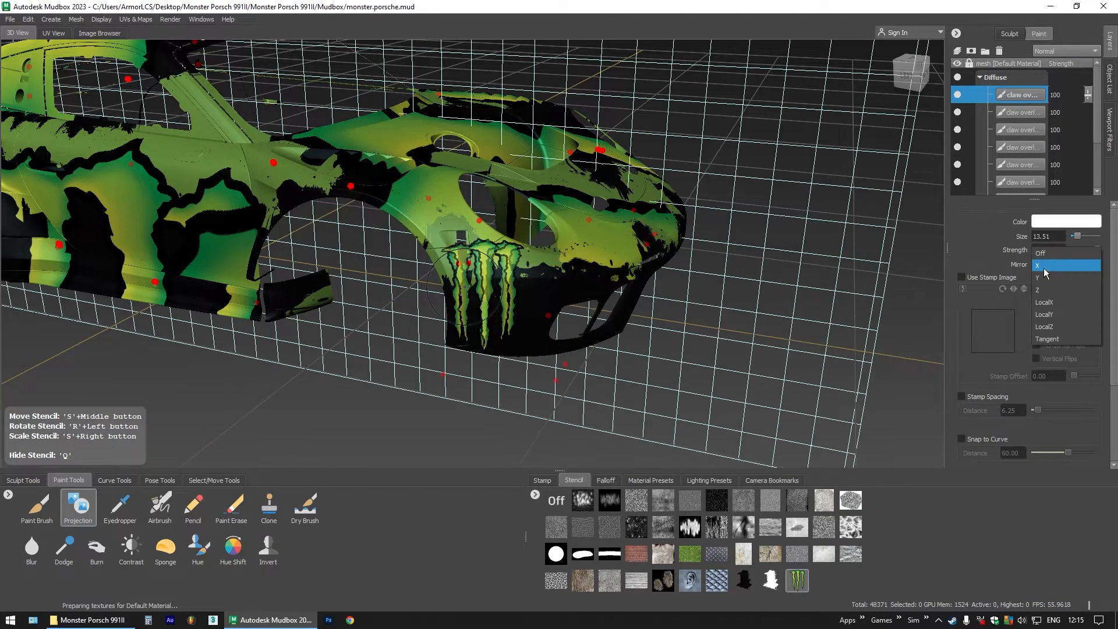
pyautogui.click(1041, 253)
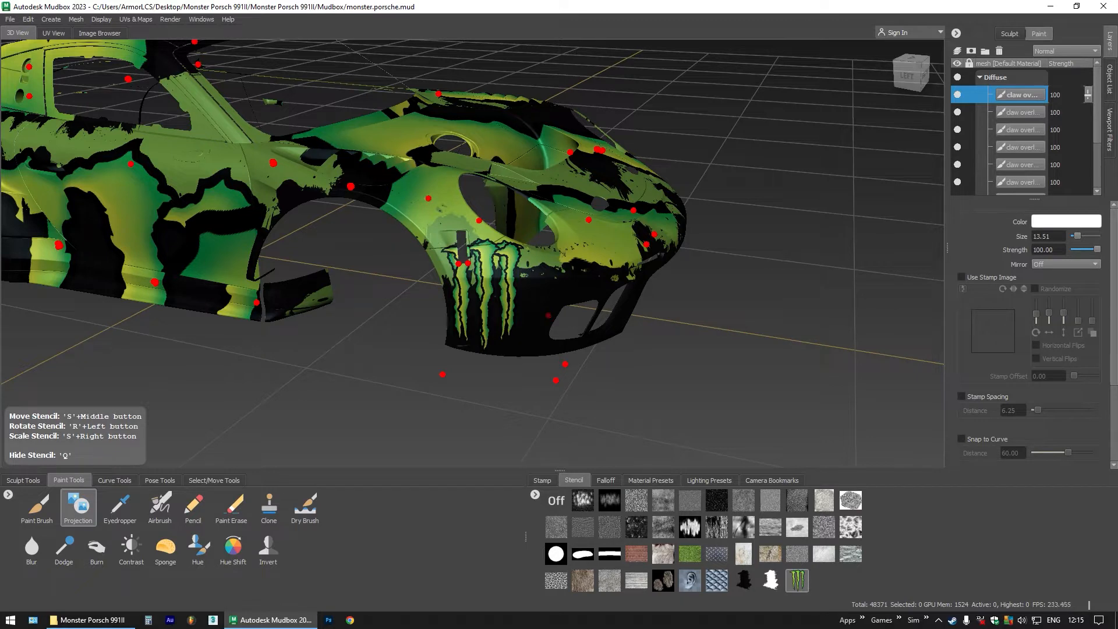
# With the top layer temporarily hidden, erase the mirrored claws at the left front corner from the claw overlay layer below it
pyautogui.click(1025, 117)
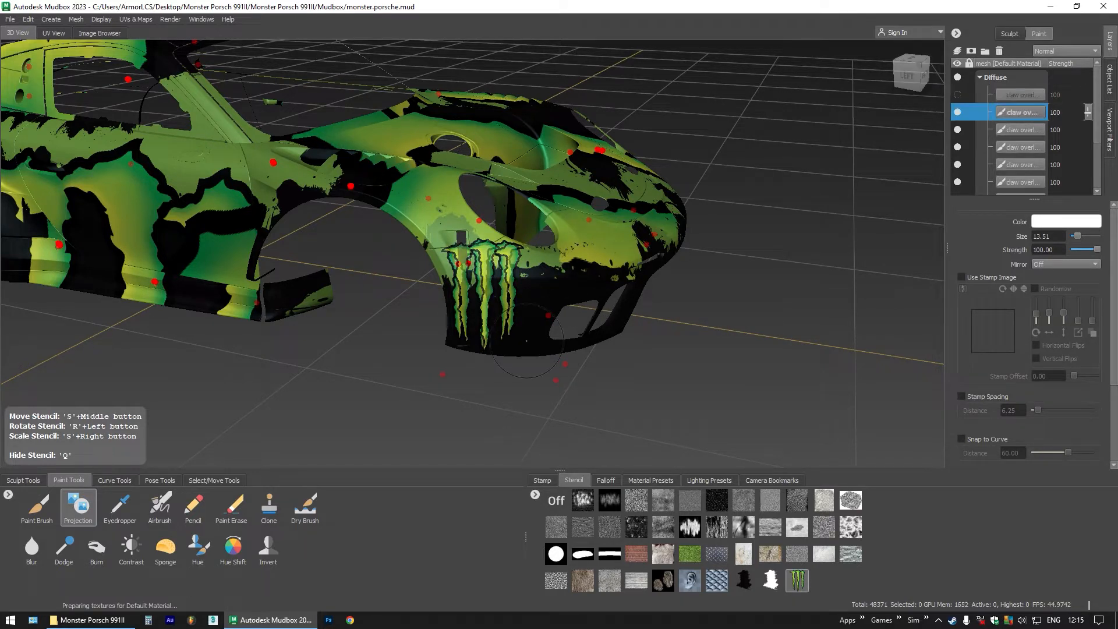
pyautogui.click(235, 506)
pyautogui.press('q')
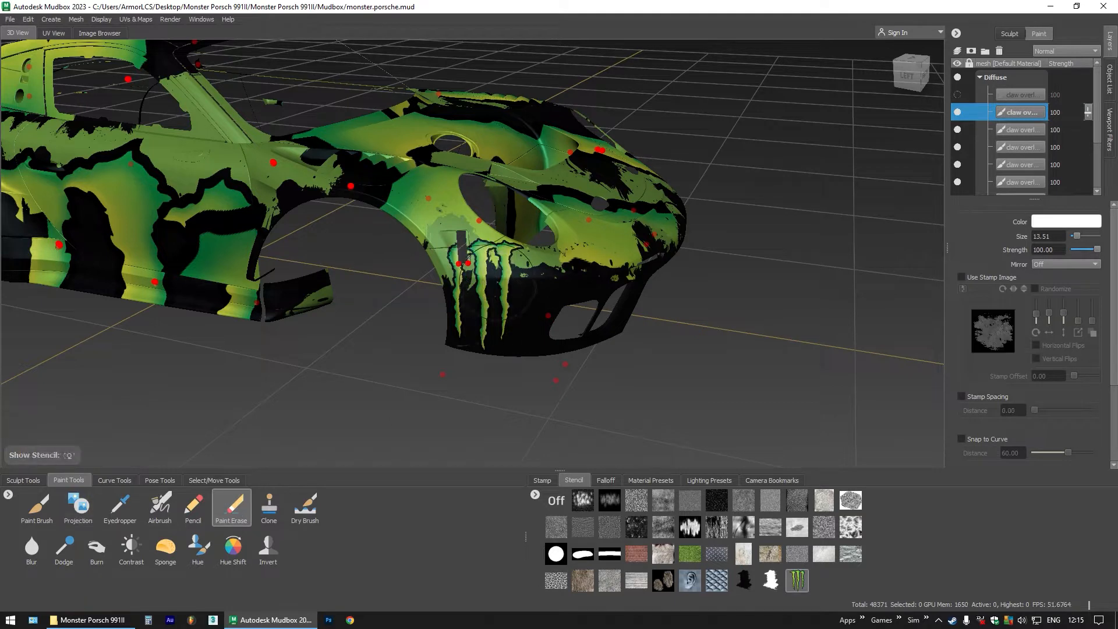
pyautogui.moveTo(481, 333); pyautogui.dragTo(502, 331)
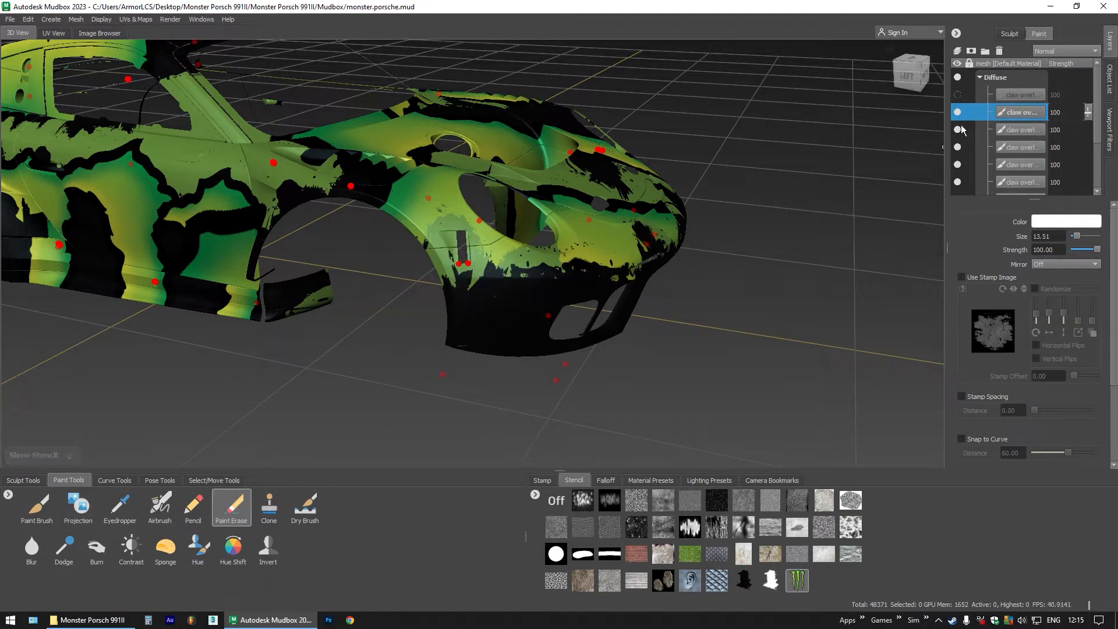
pyautogui.click(957, 94)
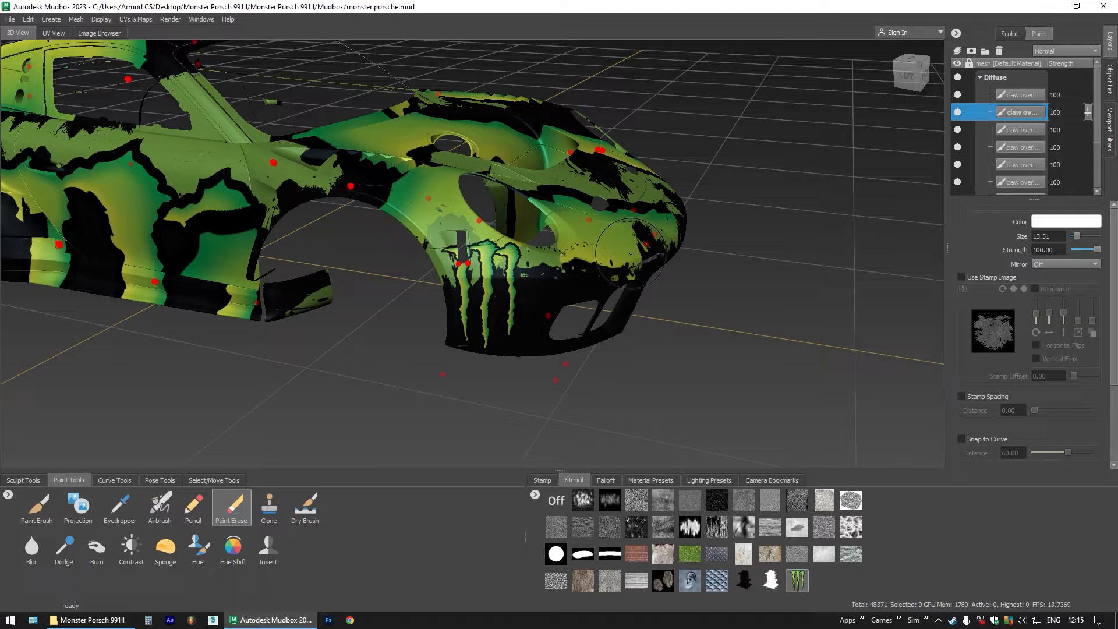
# Enlarge the claw stencil and place it for projection over the hood, between the two headlight openings
pyautogui.keyDown('alt'); pyautogui.moveTo(589, 253); pyautogui.dragTo(576, 354); pyautogui.keyUp('alt')
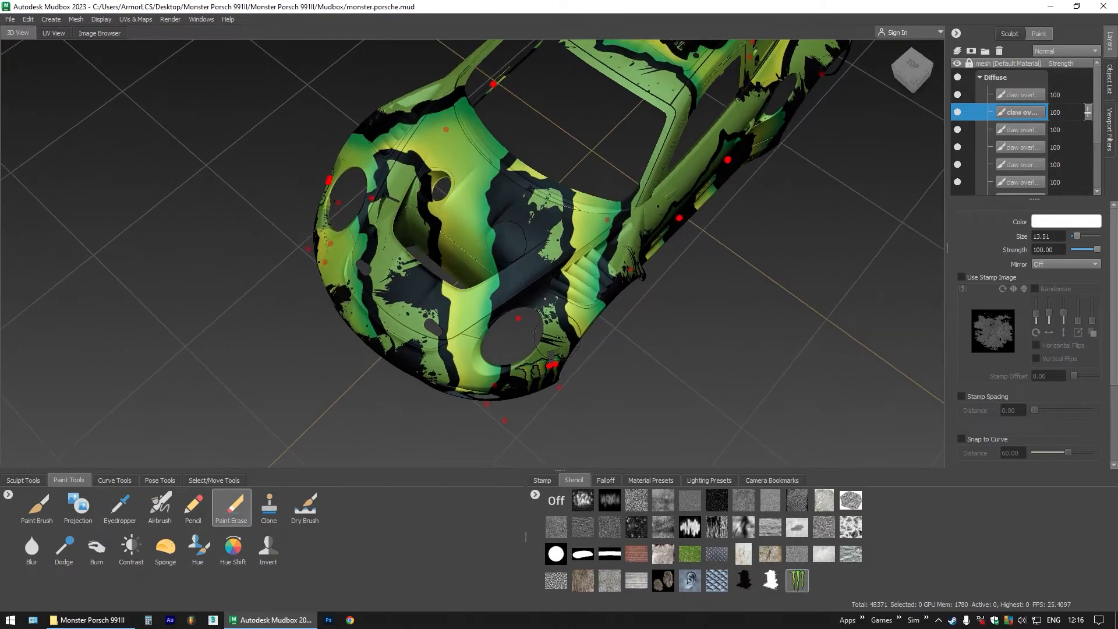
pyautogui.scroll(2, 527, 271)
pyautogui.keyDown('alt'); pyautogui.moveTo(525, 245); pyautogui.dragTo(530, 272); pyautogui.keyUp('alt')
pyautogui.press('q')
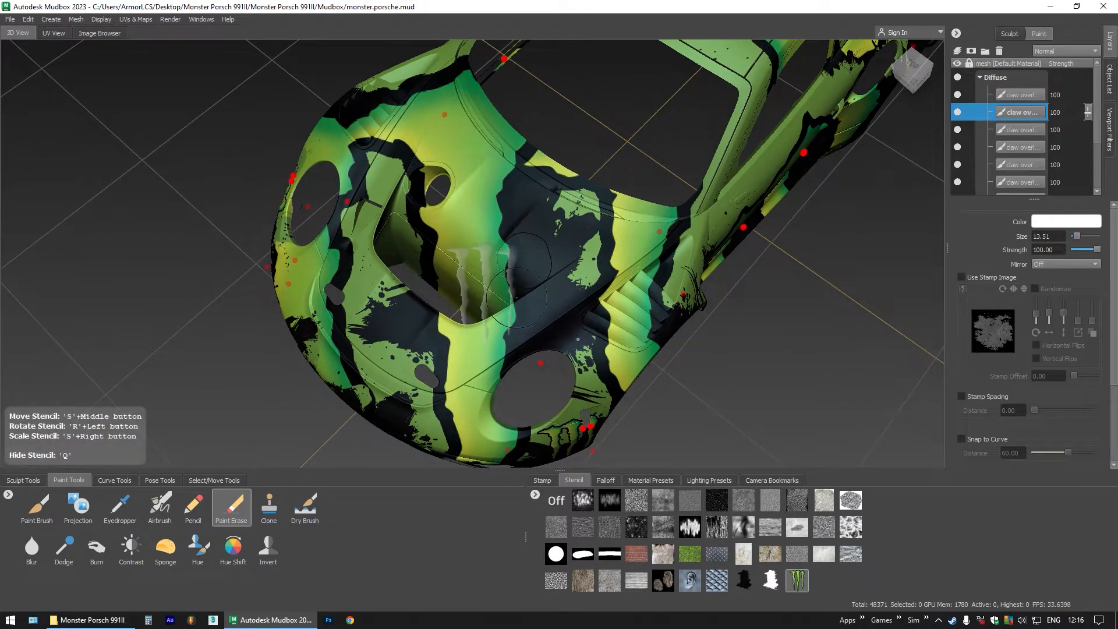
pyautogui.moveTo(531, 326); pyautogui.dragTo(503, 318)
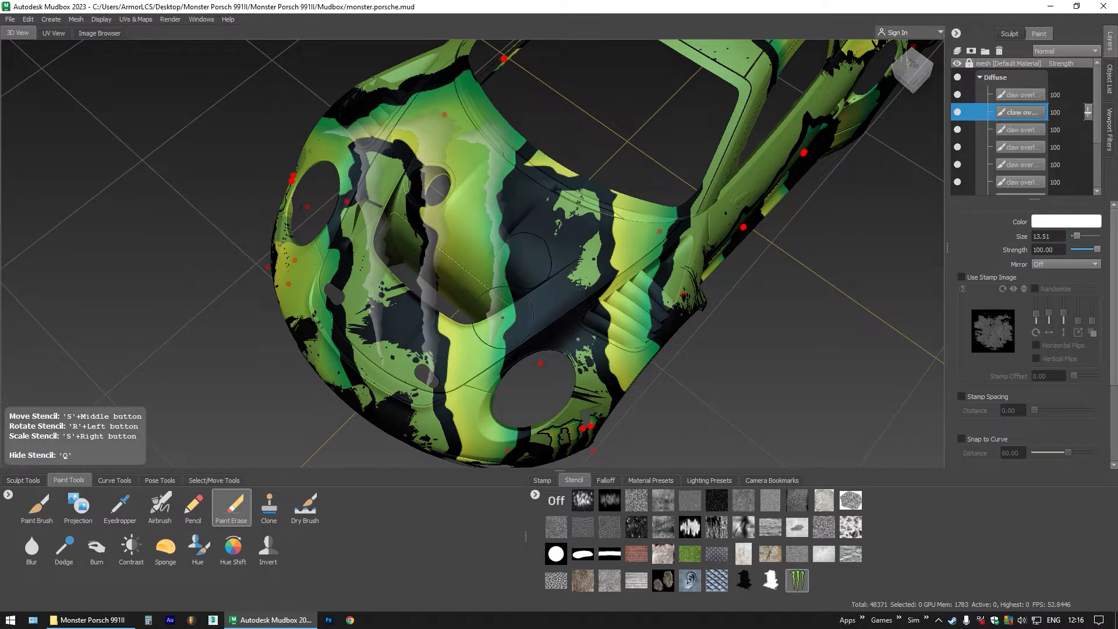
pyautogui.click(78, 505)
pyautogui.moveTo(435, 304); pyautogui.dragTo(435, 313)
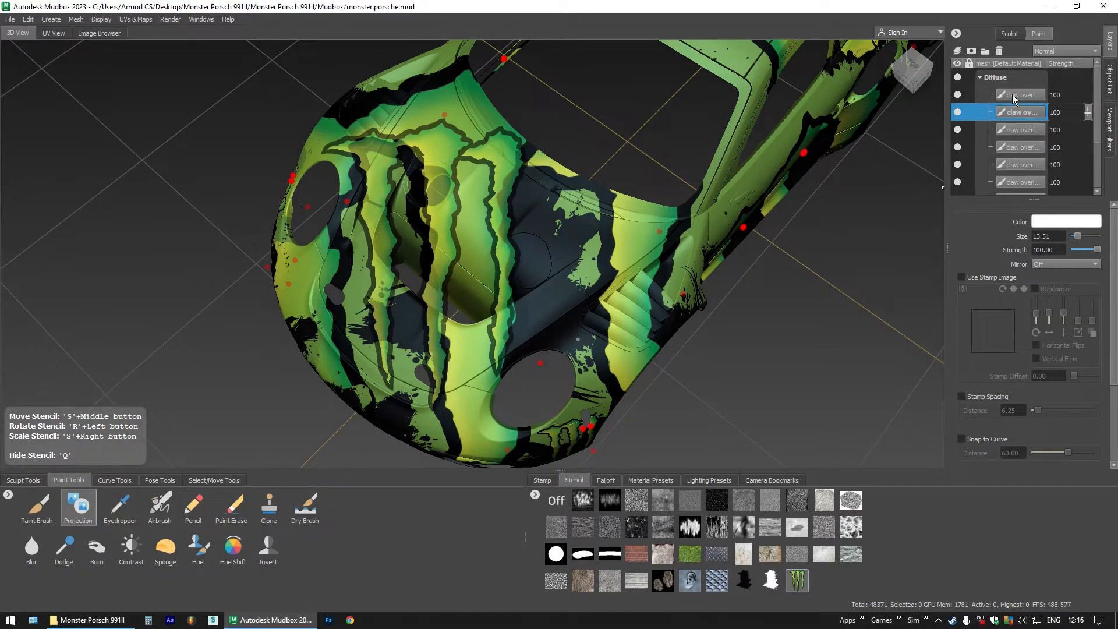
# Create a diffuse paint layer above all claw overlays, named "claw overlay bonnet med", size 4096, saved as 8-bit RGBA TIFF
pyautogui.click(1007, 92)
pyautogui.click(959, 51)
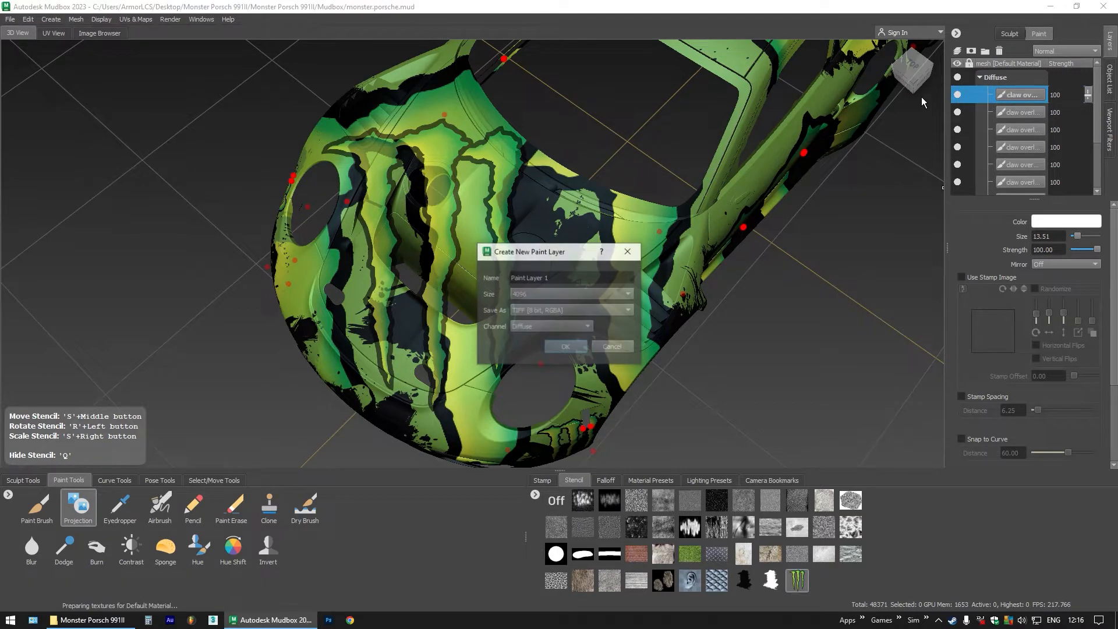
pyautogui.write('c')
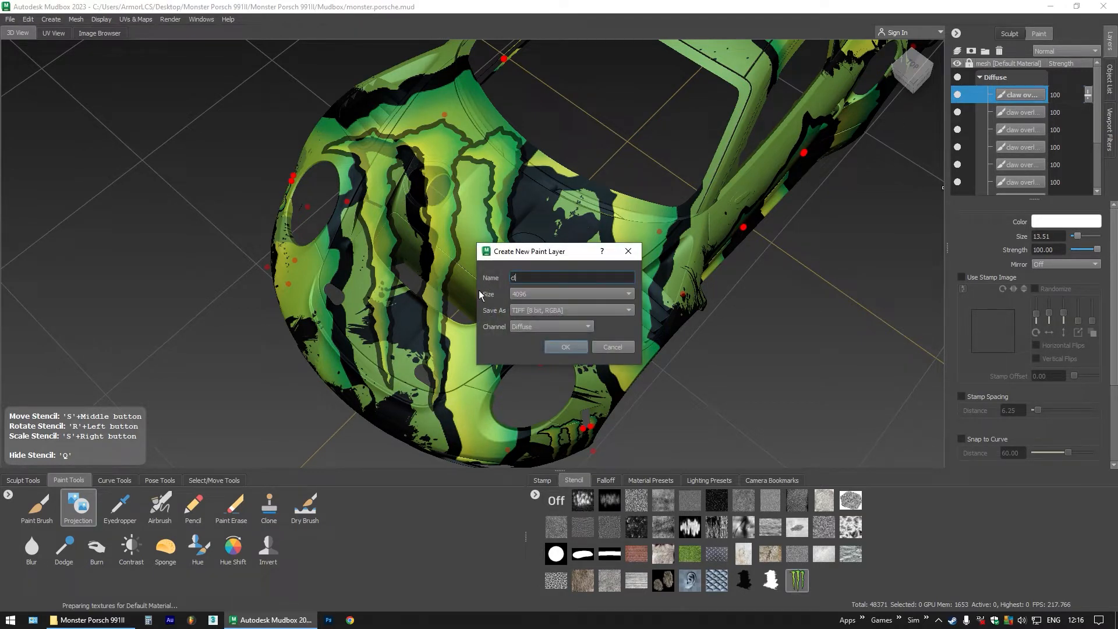
pyautogui.write('law overlay bonnet me')
pyautogui.press('Return')
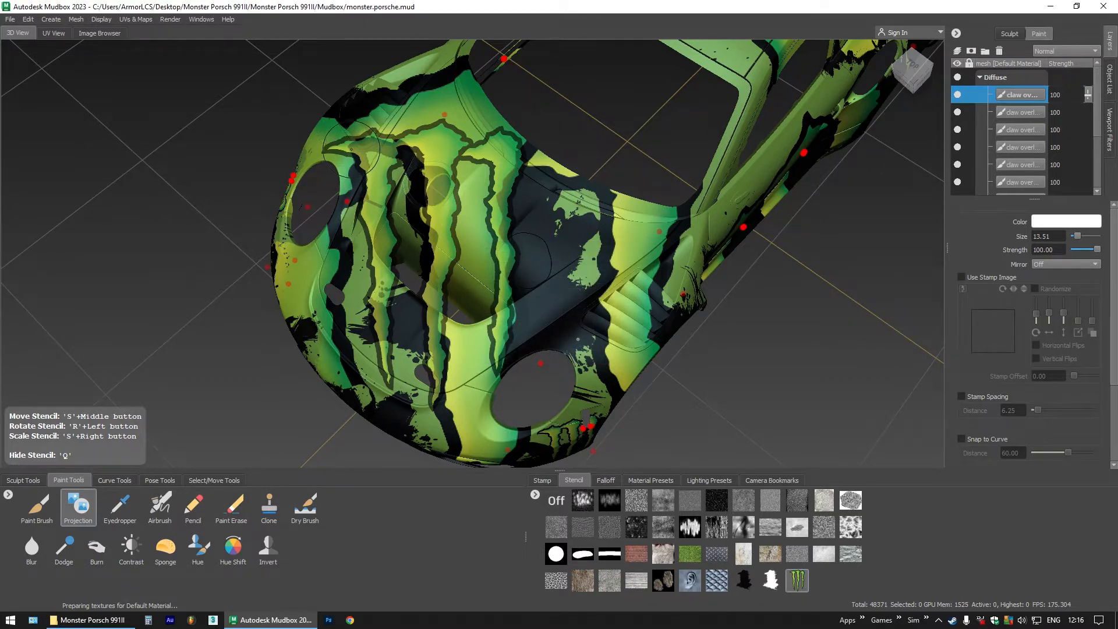
# Project all three claws of the stencil onto the hood and front bumper, and hide the stencil
pyautogui.moveTo(359, 140)
pyautogui.mouseDown()
pyautogui.moveTo(387, 163)
pyautogui.moveTo(361, 187)
pyautogui.moveTo(437, 133)
pyautogui.moveTo(510, 138)
pyautogui.moveTo(505, 157)
pyautogui.moveTo(437, 174)
pyautogui.moveTo(460, 204)
pyautogui.moveTo(376, 176)
pyautogui.moveTo(369, 256)
pyautogui.moveTo(387, 389)
pyautogui.mouseUp()
pyautogui.moveTo(430, 325)
pyautogui.mouseDown()
pyautogui.moveTo(435, 402)
pyautogui.moveTo(441, 340)
pyautogui.mouseUp()
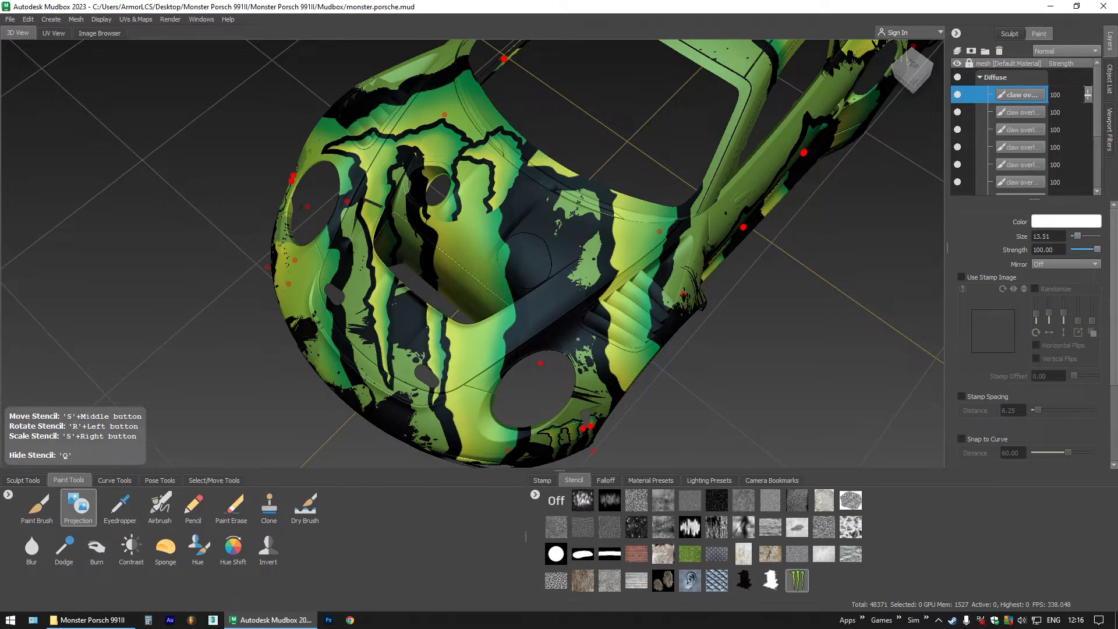
pyautogui.moveTo(435, 292); pyautogui.dragTo(440, 220)
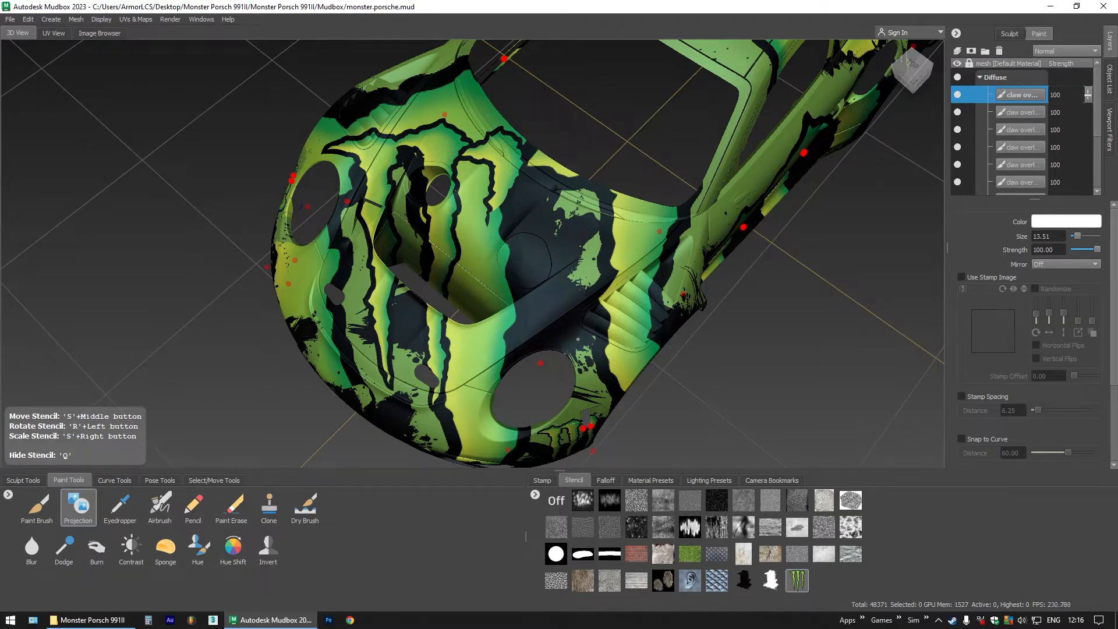
pyautogui.moveTo(508, 191)
pyautogui.mouseDown()
pyautogui.moveTo(499, 230)
pyautogui.moveTo(510, 302)
pyautogui.mouseUp()
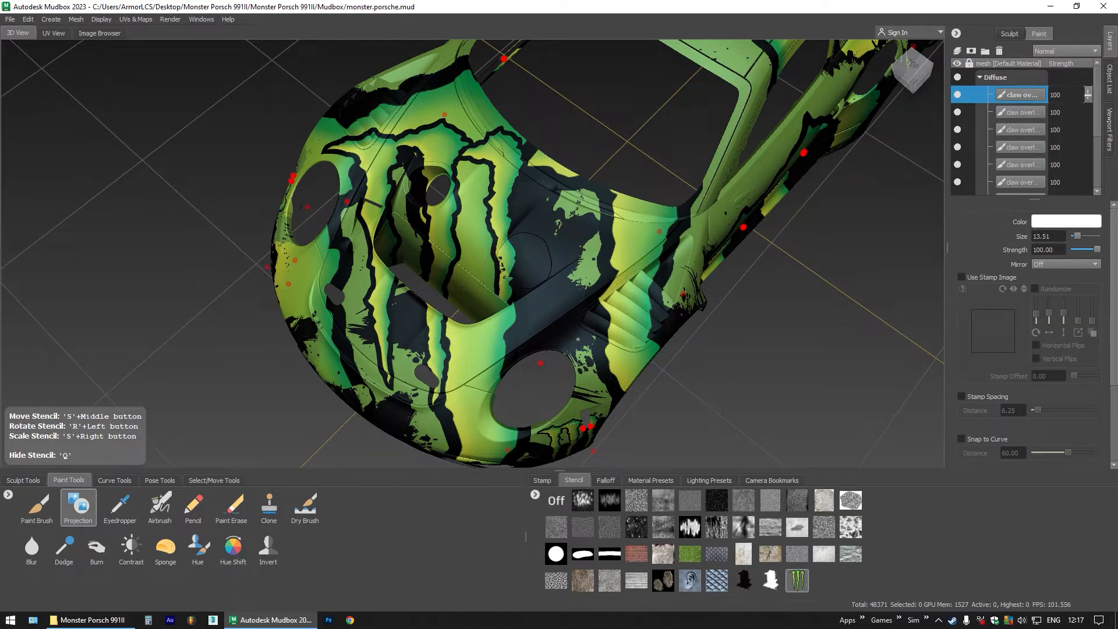
pyautogui.moveTo(505, 277); pyautogui.dragTo(496, 303)
pyautogui.moveTo(500, 306); pyautogui.dragTo(497, 379)
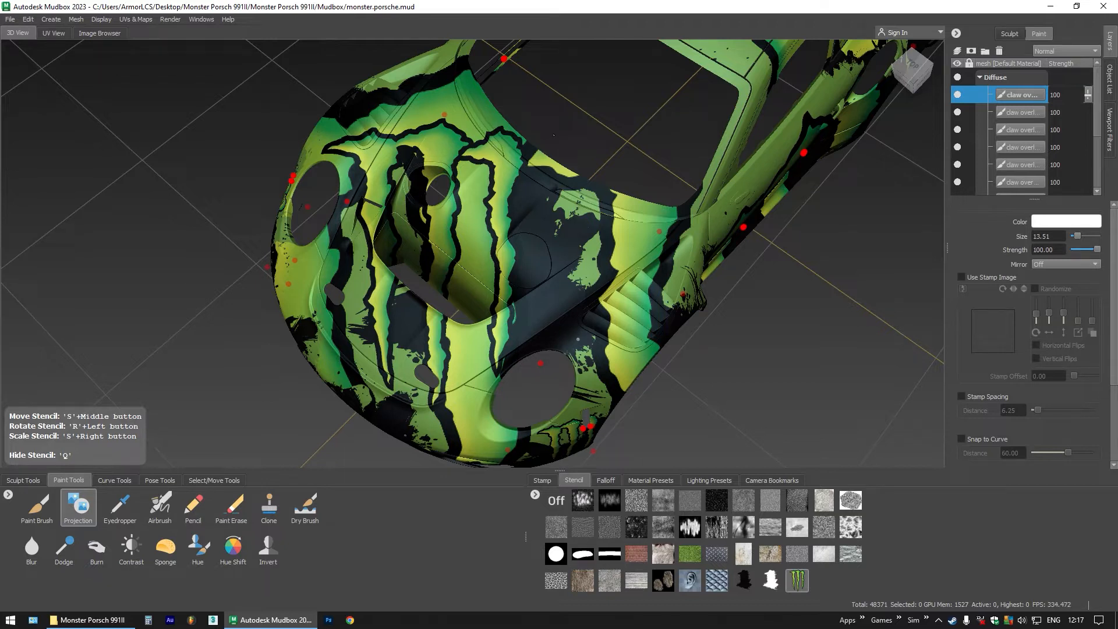
pyautogui.moveTo(538, 144); pyautogui.dragTo(561, 136)
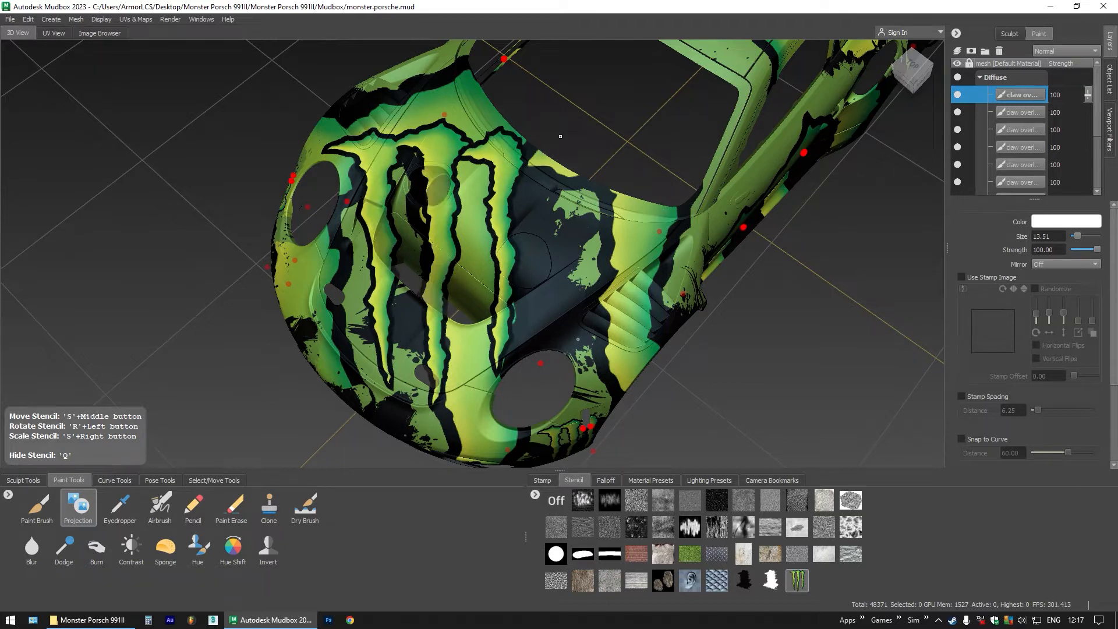
pyautogui.press('q')
# Show the claw stencil in the straight back view, enlarge it and place it over the middle of the rear bumper
pyautogui.moveTo(460, 274)
pyautogui.keyDown('alt'); pyautogui.mouseDown()
pyautogui.moveTo(572, 220)
pyautogui.moveTo(364, 211)
pyautogui.moveTo(407, 215)
pyautogui.moveTo(363, 227)
pyautogui.mouseUp(); pyautogui.keyUp('alt')
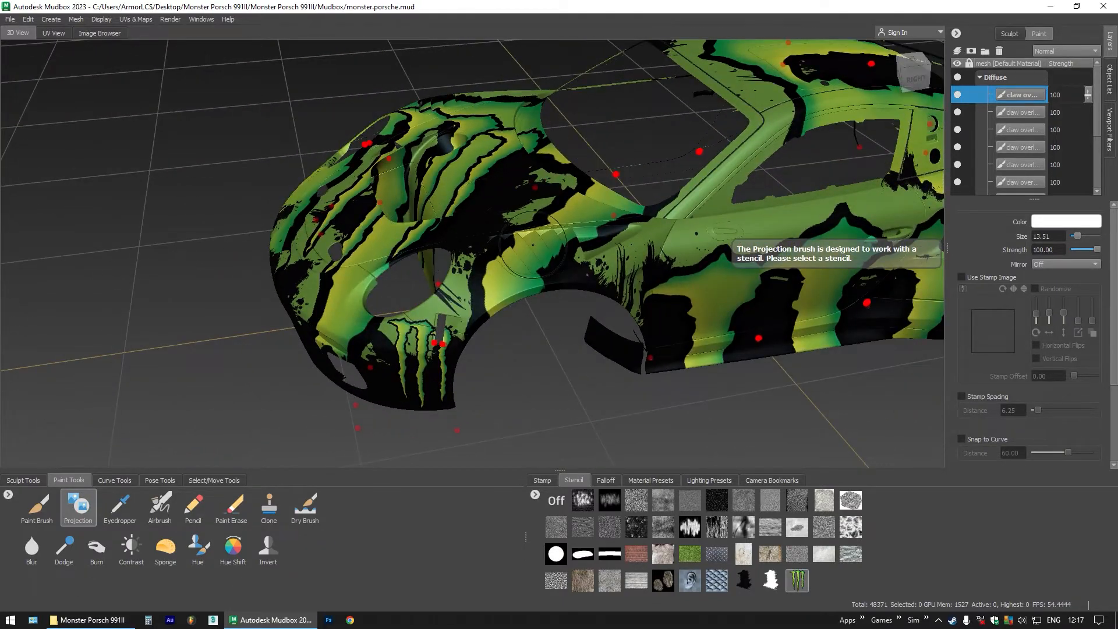
pyautogui.keyDown('alt'); pyautogui.moveTo(533, 245); pyautogui.dragTo(396, 280); pyautogui.keyUp('alt')
pyautogui.scroll(-5, 396, 280)
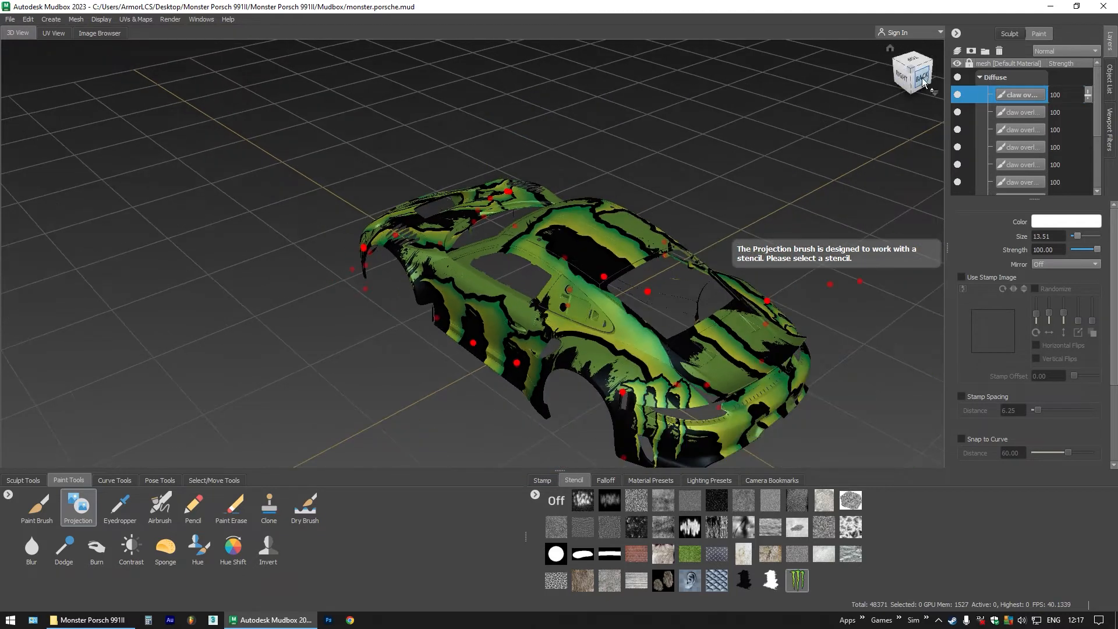
pyautogui.click(923, 82)
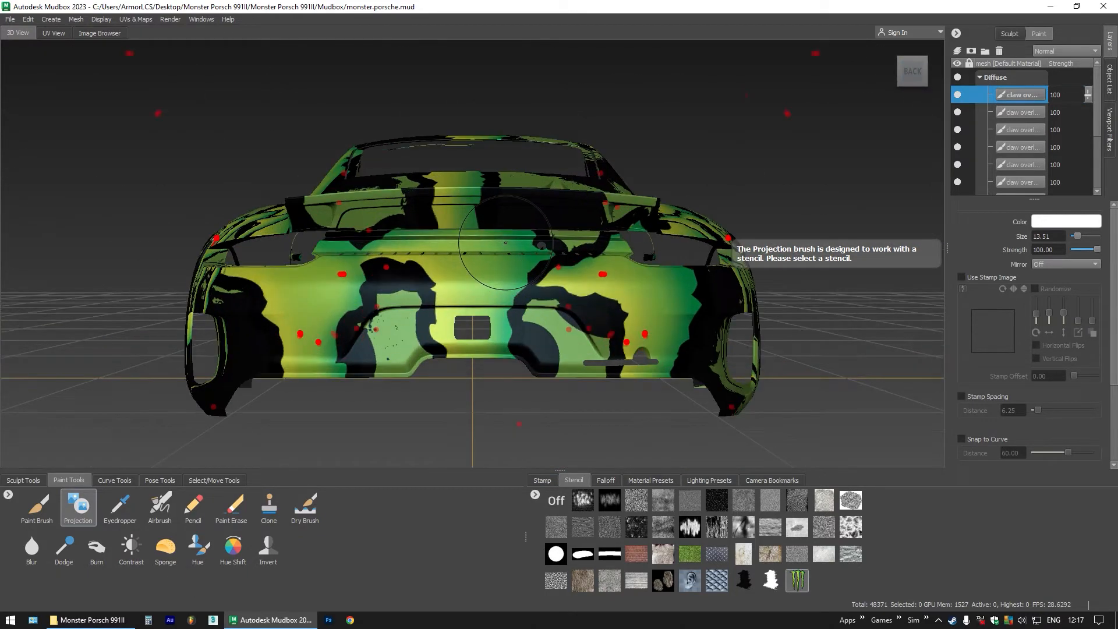
pyautogui.press('q')
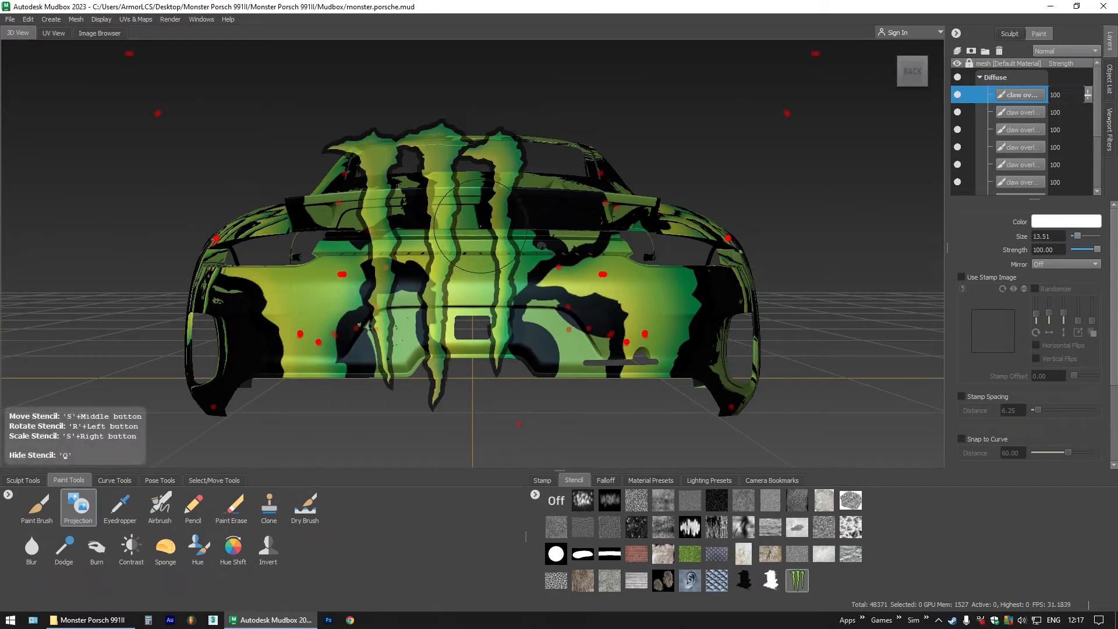
pyautogui.moveTo(481, 226); pyautogui.dragTo(506, 364)
pyautogui.moveTo(515, 363); pyautogui.dragTo(519, 360)
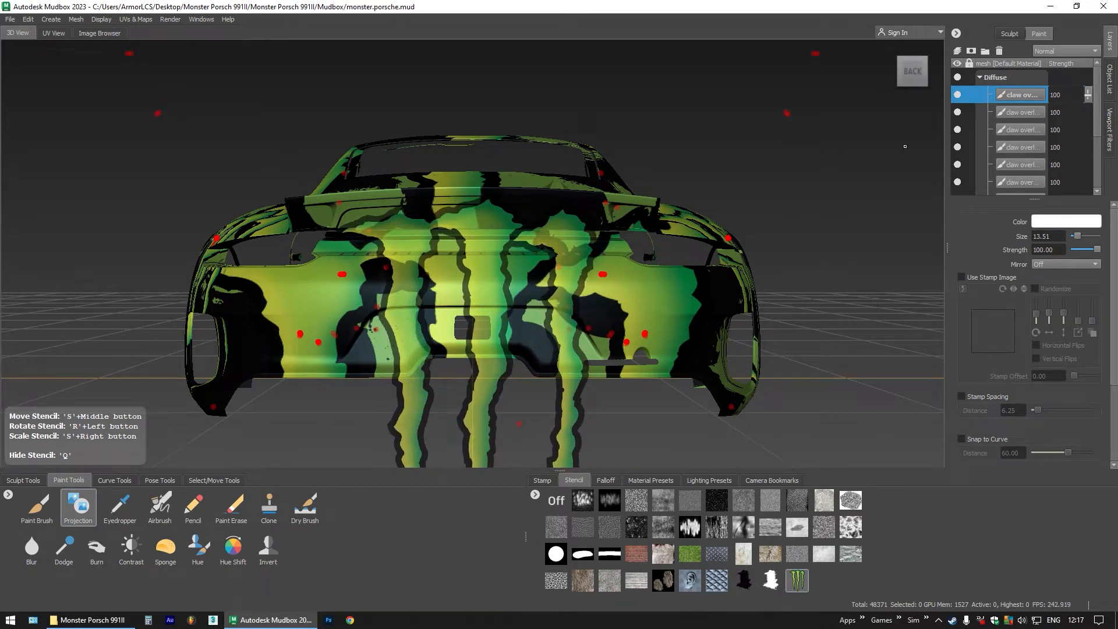
# Create a diffuse paint layer named "claw overlay rear bumper med", size 4096, saved as 8-bit RGBA TIFF
pyautogui.click(958, 52)
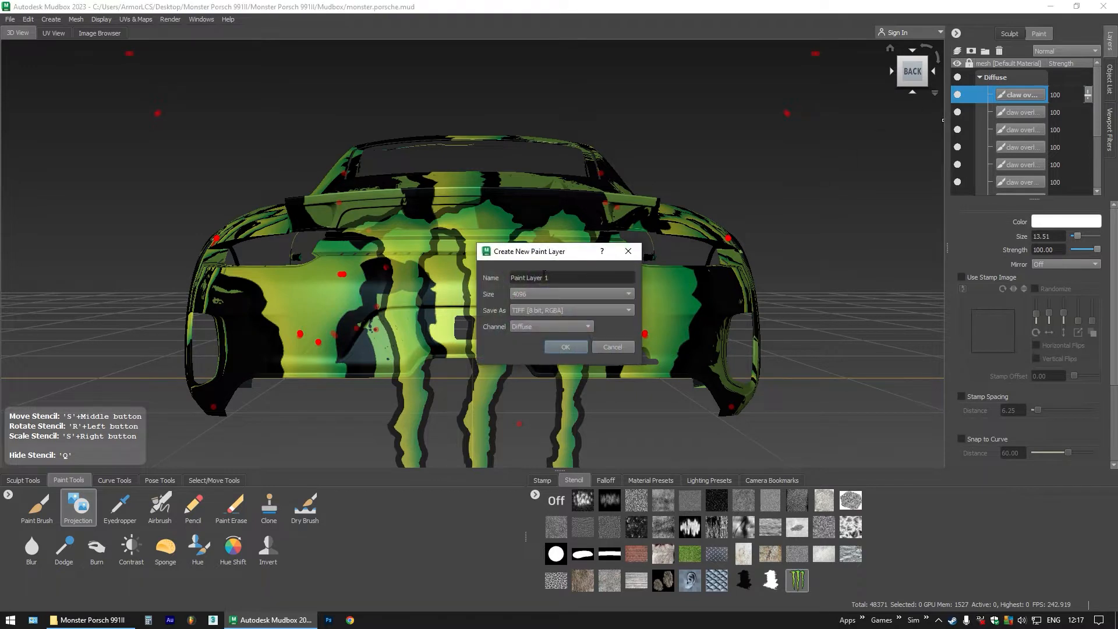
pyautogui.write('claw')
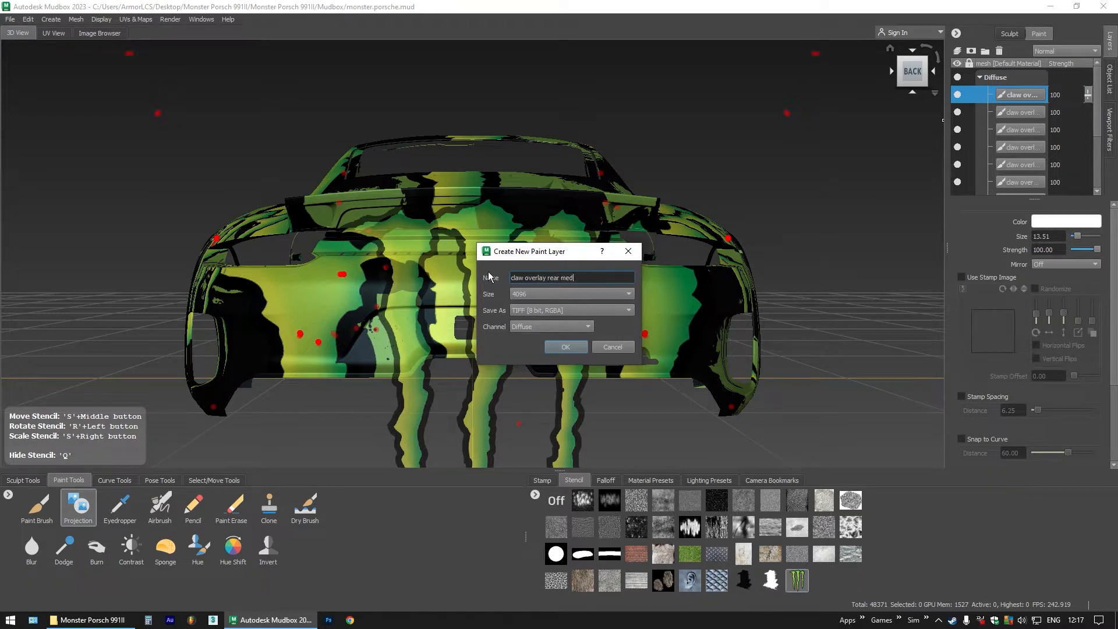
pyautogui.press('Return')
pyautogui.click(645, 325)
pyautogui.moveTo(557, 255)
pyautogui.mouseDown()
pyautogui.moveTo(534, 346)
pyautogui.moveTo(541, 258)
pyautogui.moveTo(567, 238)
pyautogui.moveTo(575, 262)
pyautogui.mouseUp()
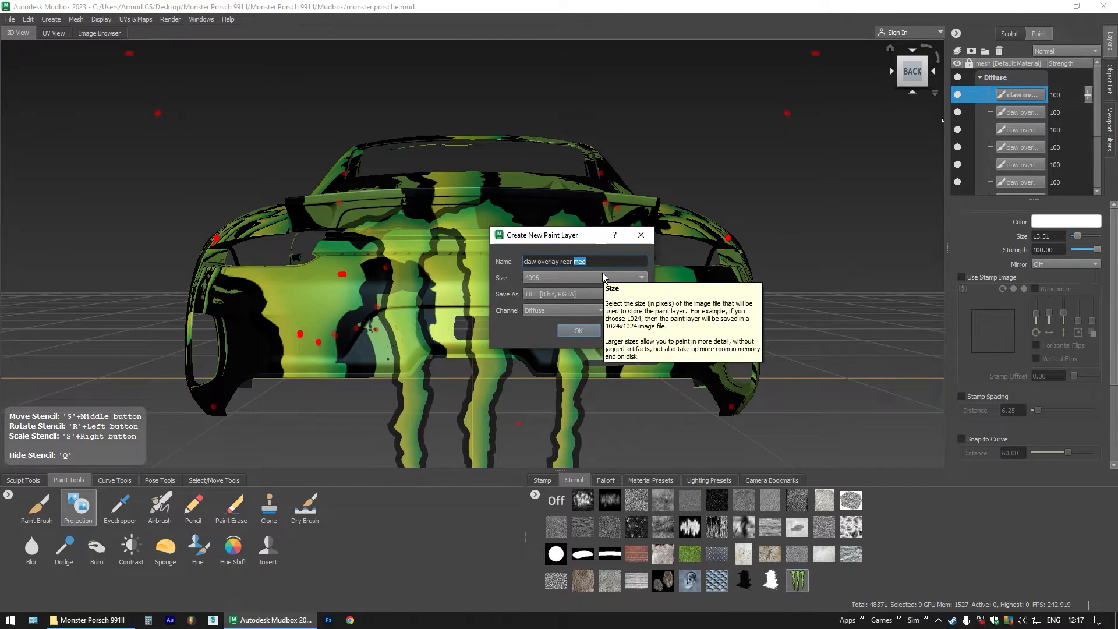
pyautogui.press('BackSpace')
pyautogui.press('BackSpace')
pyautogui.press('BackSpace')
pyautogui.write('bumper med')
pyautogui.press('Return')
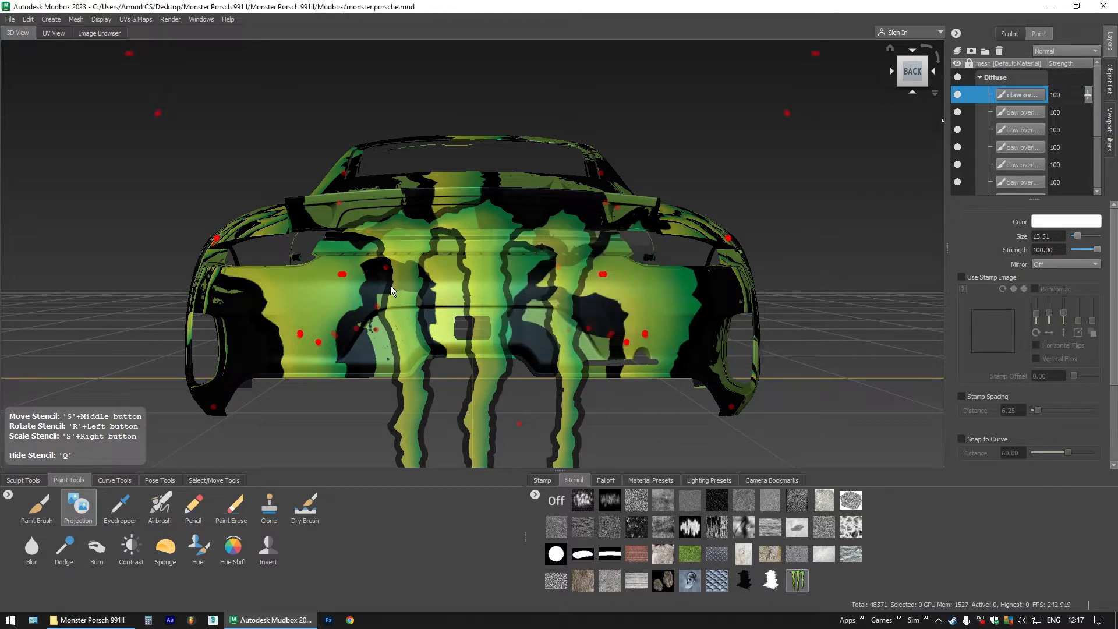
# Project the claw stencil across the rear panel and rear bumper, and hide the stencil
pyautogui.press('q')
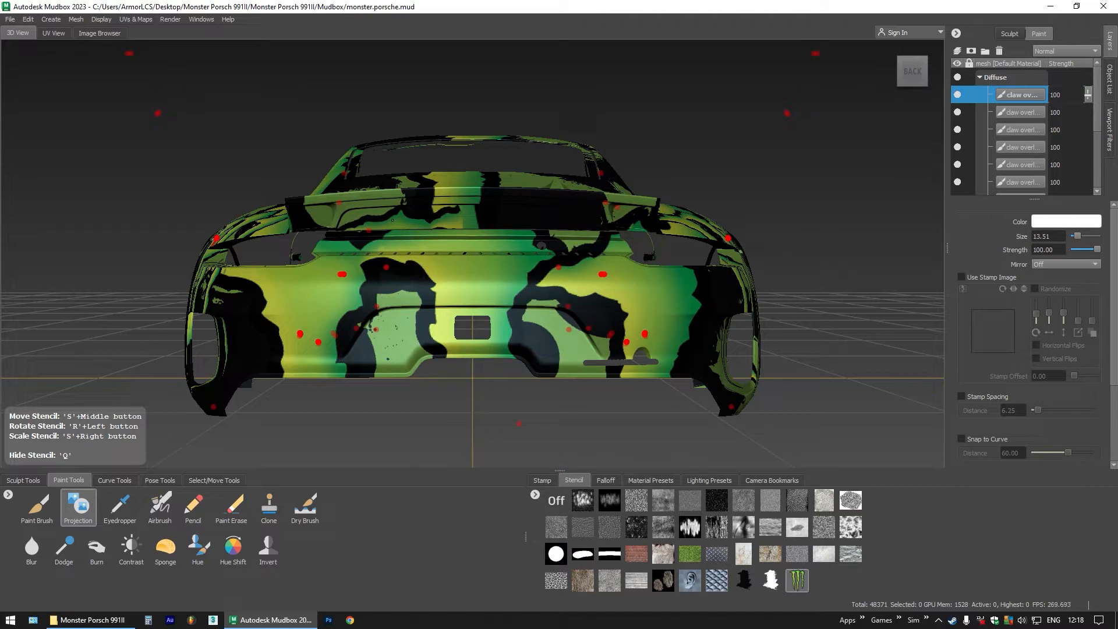
pyautogui.moveTo(393, 220); pyautogui.dragTo(548, 204)
pyautogui.moveTo(585, 241); pyautogui.dragTo(356, 239)
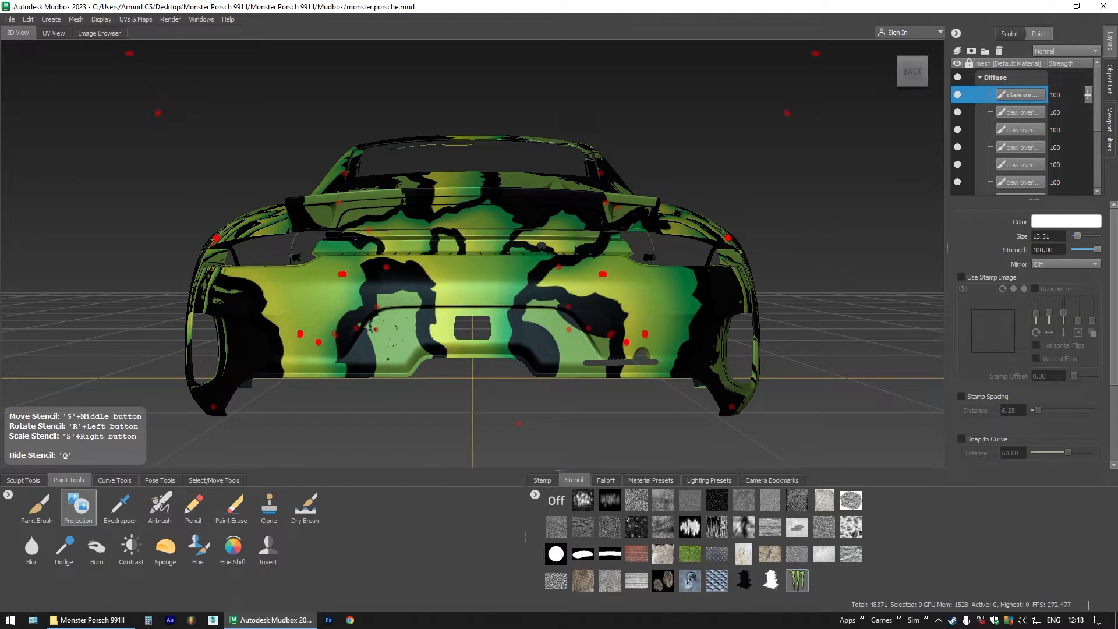
pyautogui.moveTo(412, 271)
pyautogui.mouseDown()
pyautogui.moveTo(558, 272)
pyautogui.moveTo(580, 243)
pyautogui.mouseUp()
pyautogui.moveTo(389, 294)
pyautogui.mouseDown()
pyautogui.moveTo(574, 295)
pyautogui.moveTo(554, 321)
pyautogui.moveTo(406, 337)
pyautogui.moveTo(411, 359)
pyautogui.moveTo(568, 332)
pyautogui.mouseUp()
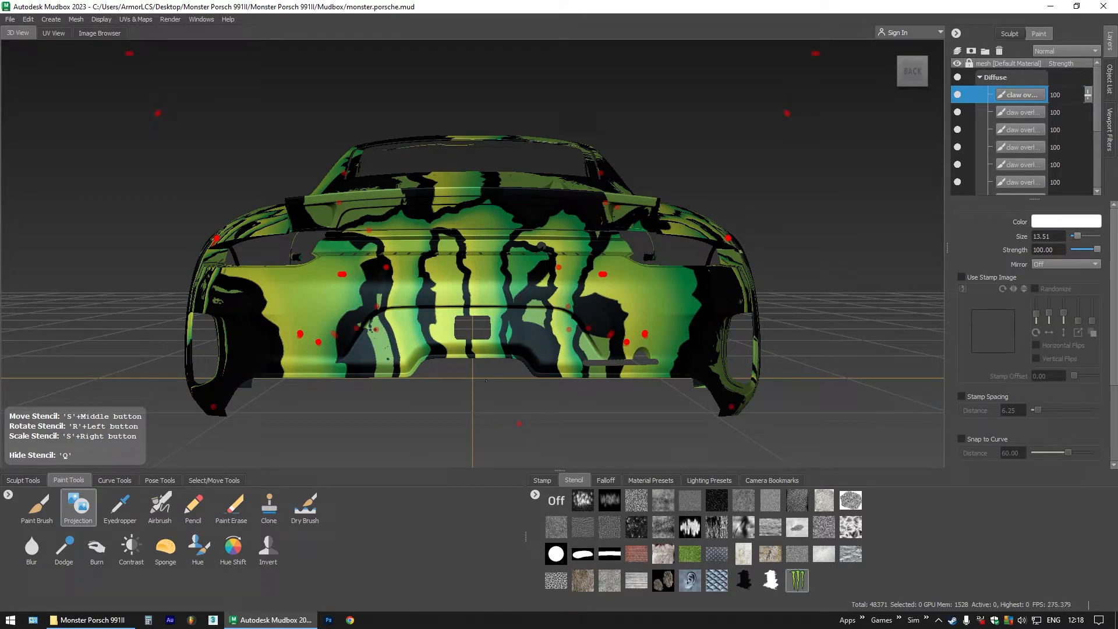
pyautogui.press('q')
# Show the claw stencil in the top view, shrink it and centre it lengthwise over the roof panel
pyautogui.moveTo(373, 285); pyautogui.dragTo(385, 339)
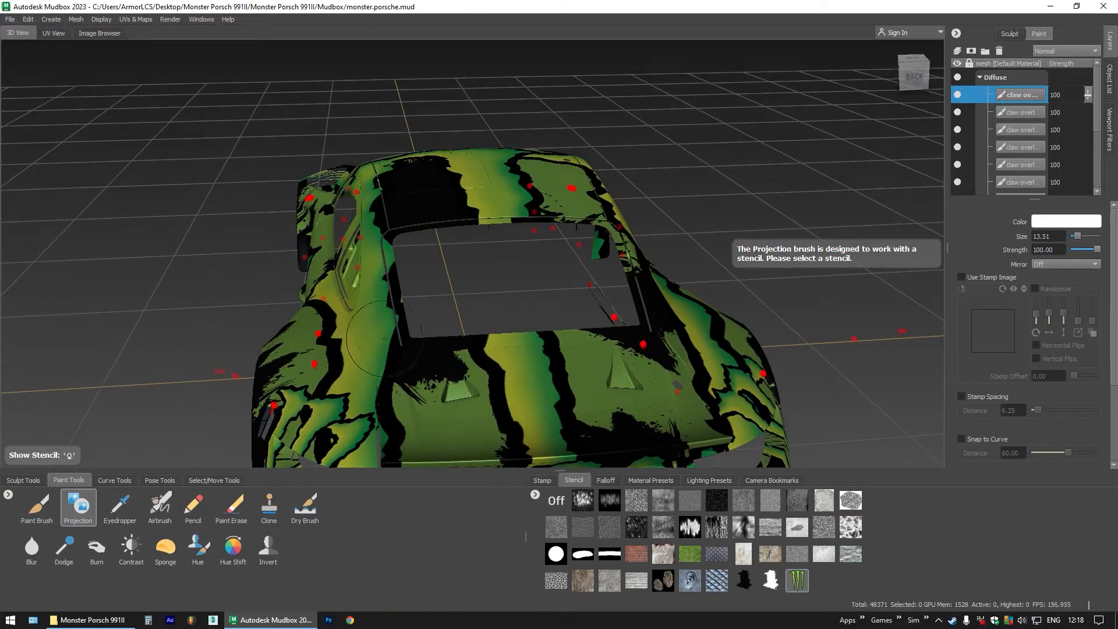
pyautogui.click(914, 60)
pyautogui.scroll(5, 547, 266)
pyautogui.press('q')
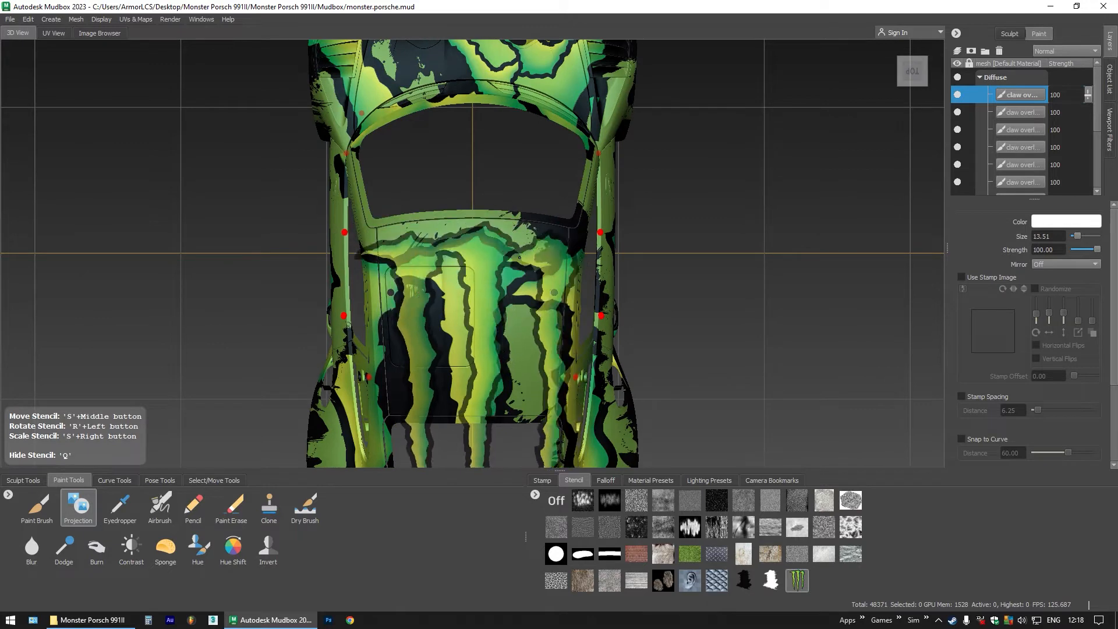
pyautogui.moveTo(520, 257)
pyautogui.mouseDown()
pyautogui.moveTo(516, 319)
pyautogui.moveTo(519, 259)
pyautogui.mouseUp()
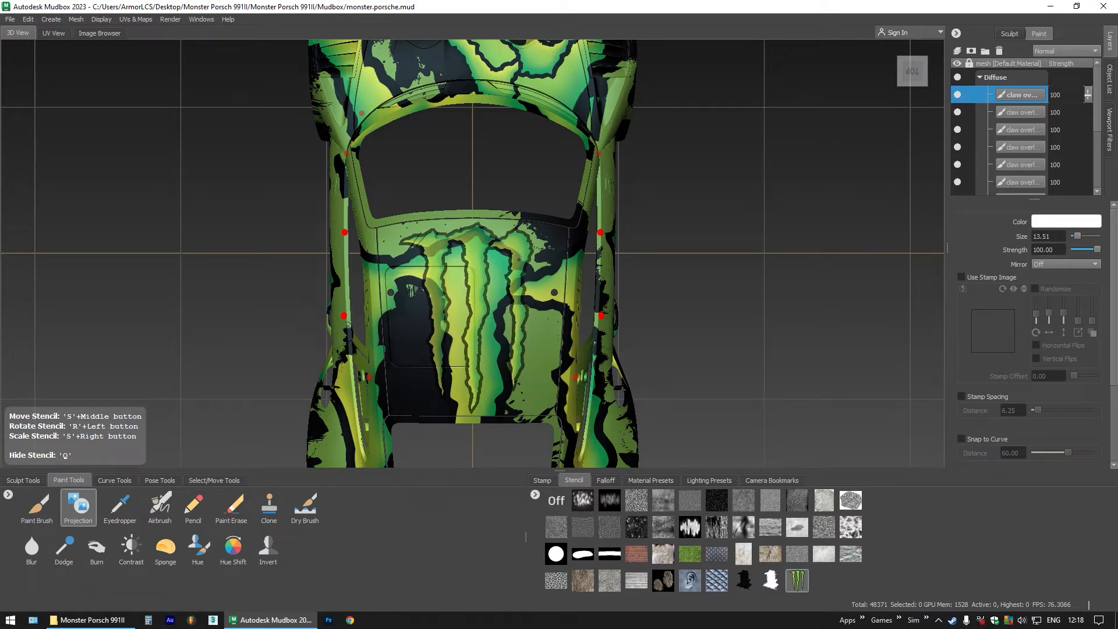
# Create a diffuse paint layer for the roof, named "claw overlay top med", size 4096, saved as 8-bit RGBA TIFF
pyautogui.click(957, 51)
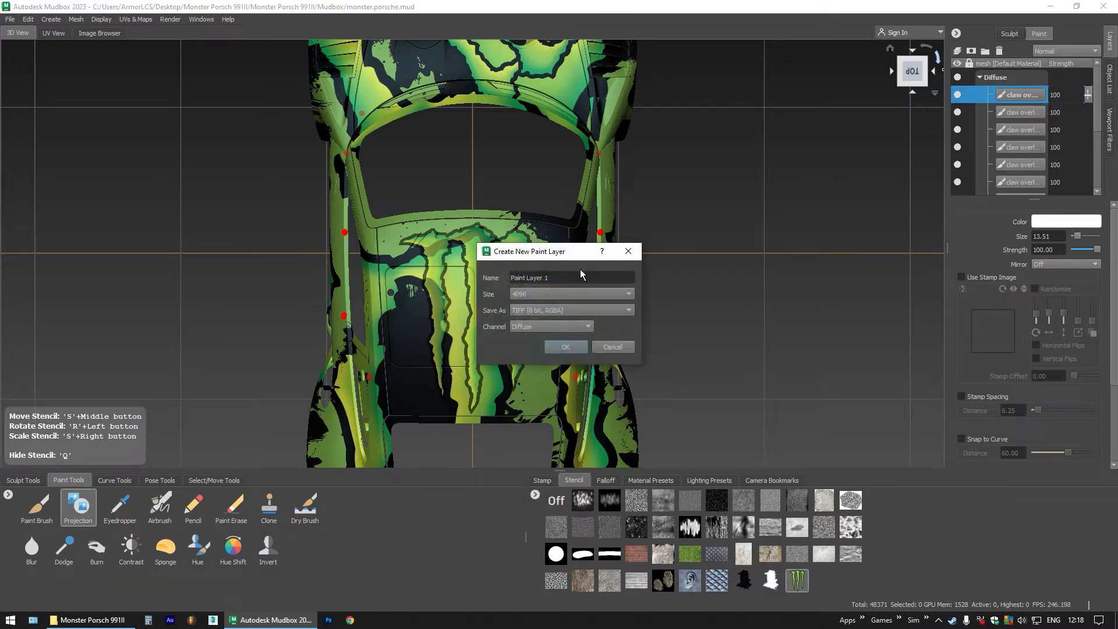
pyautogui.moveTo(581, 274); pyautogui.dragTo(502, 279)
pyautogui.write('c')
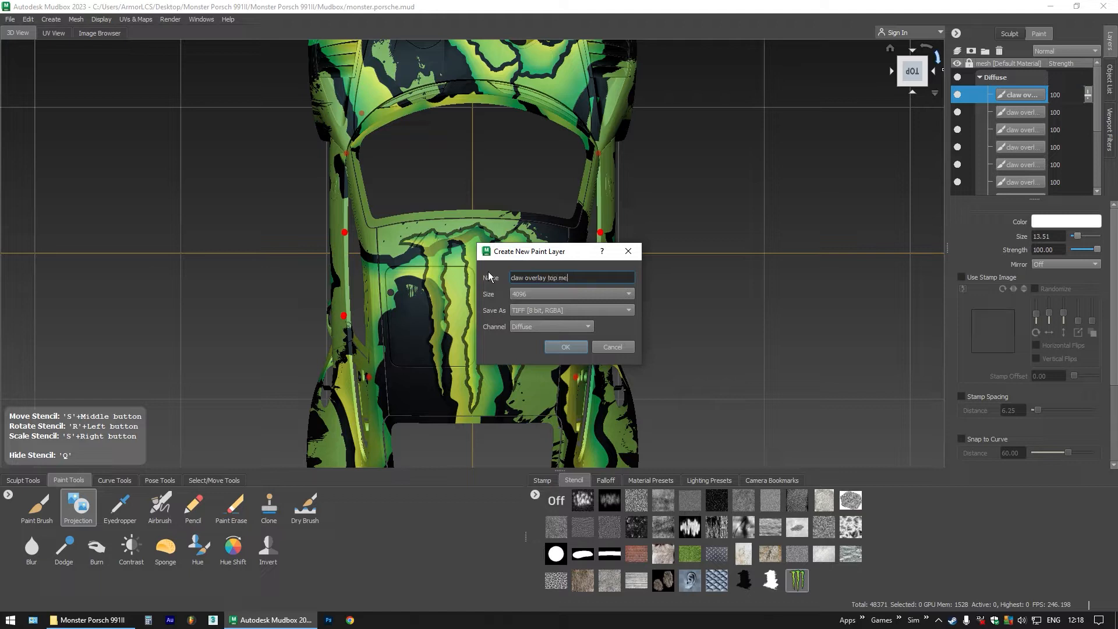
pyautogui.write('law overlay top me')
pyautogui.press('Return')
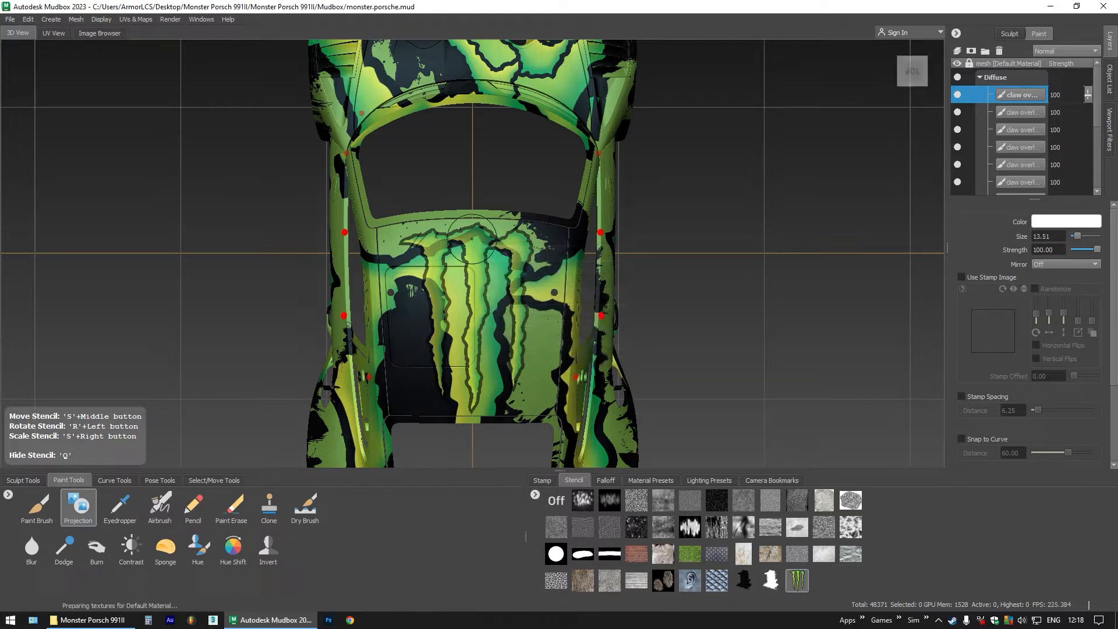
# Project the claw stencil onto the roof, hide the stencil and save the scene
pyautogui.press('q')
pyautogui.moveTo(527, 253)
pyautogui.mouseDown()
pyautogui.moveTo(513, 279)
pyautogui.moveTo(483, 279)
pyautogui.moveTo(454, 308)
pyautogui.moveTo(446, 352)
pyautogui.moveTo(476, 340)
pyautogui.moveTo(517, 358)
pyautogui.moveTo(516, 379)
pyautogui.mouseUp()
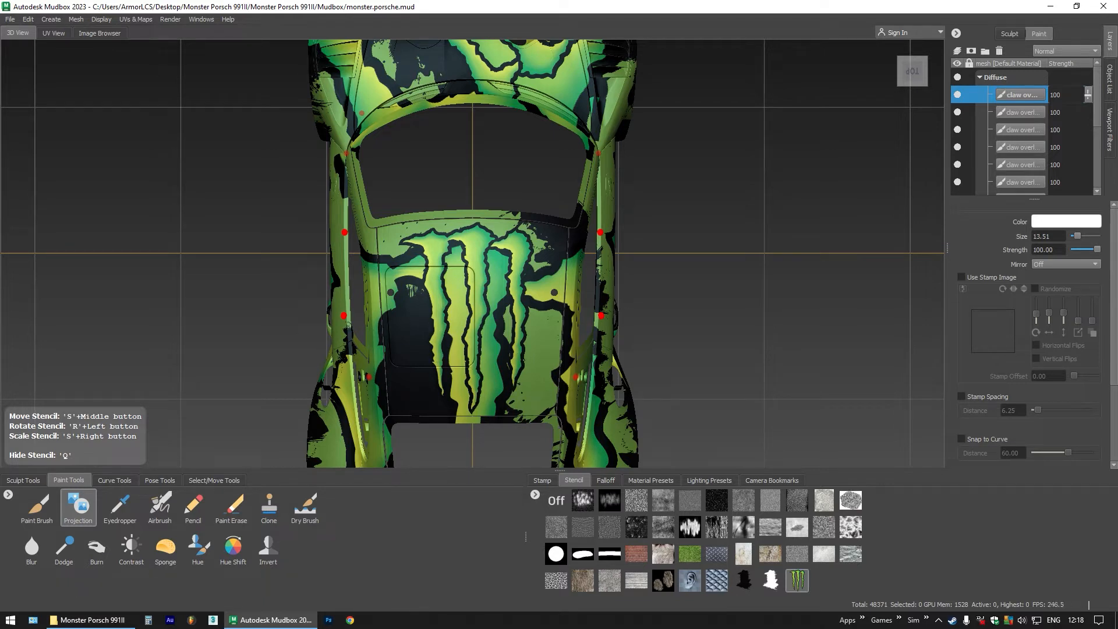
pyautogui.press('q')
pyautogui.moveTo(518, 372); pyautogui.dragTo(746, 265)
pyautogui.moveTo(577, 332); pyautogui.dragTo(644, 305)
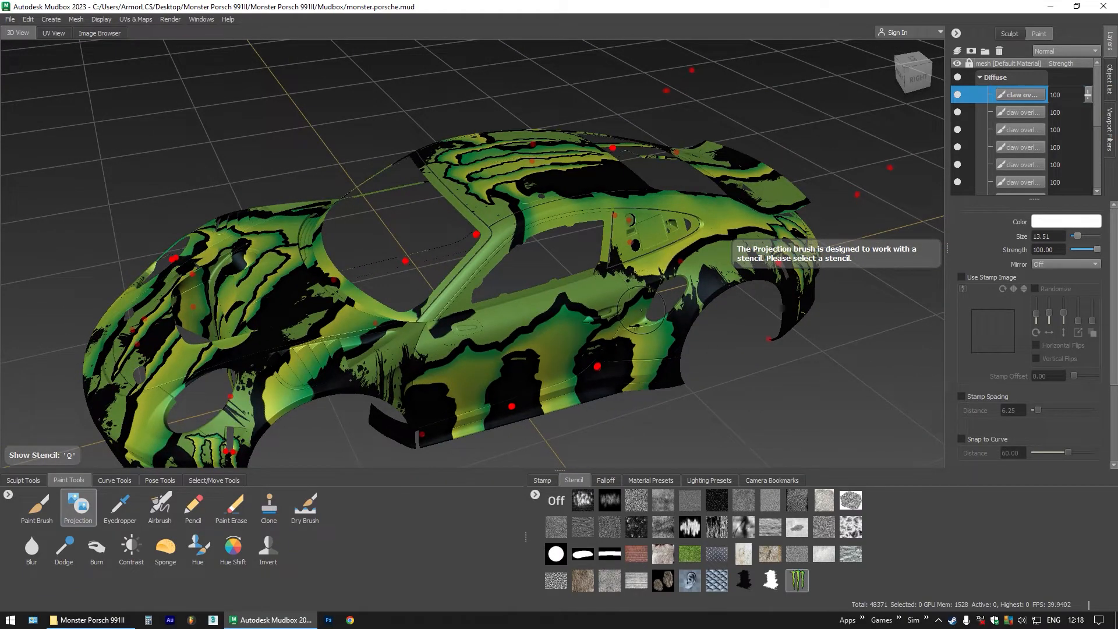
pyautogui.hotkey('ctrl', 's')
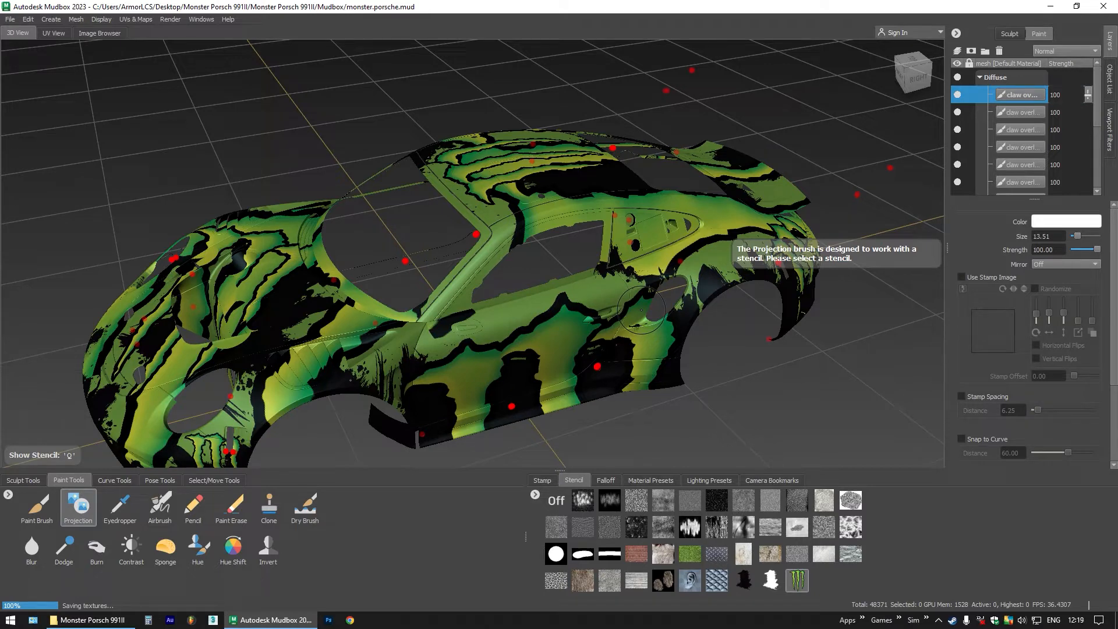
# Toggle the base black layer and the lower claw overlay layers off and on to compare their coverage of the door and rear fender
pyautogui.moveTo(641, 310); pyautogui.dragTo(636, 237)
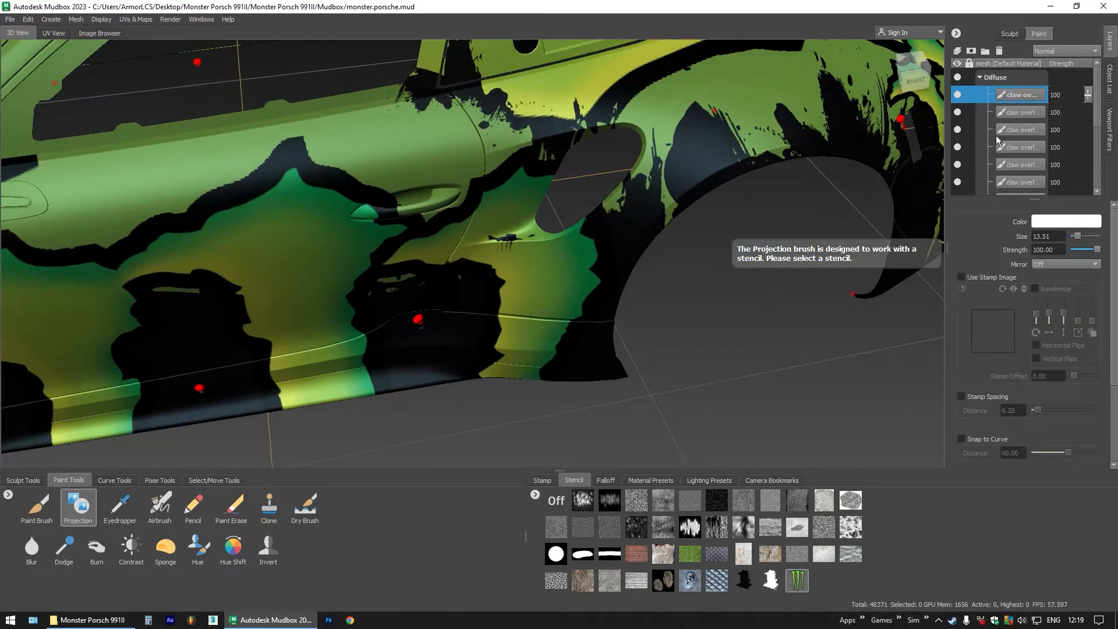
pyautogui.scroll(-2, 1002, 151)
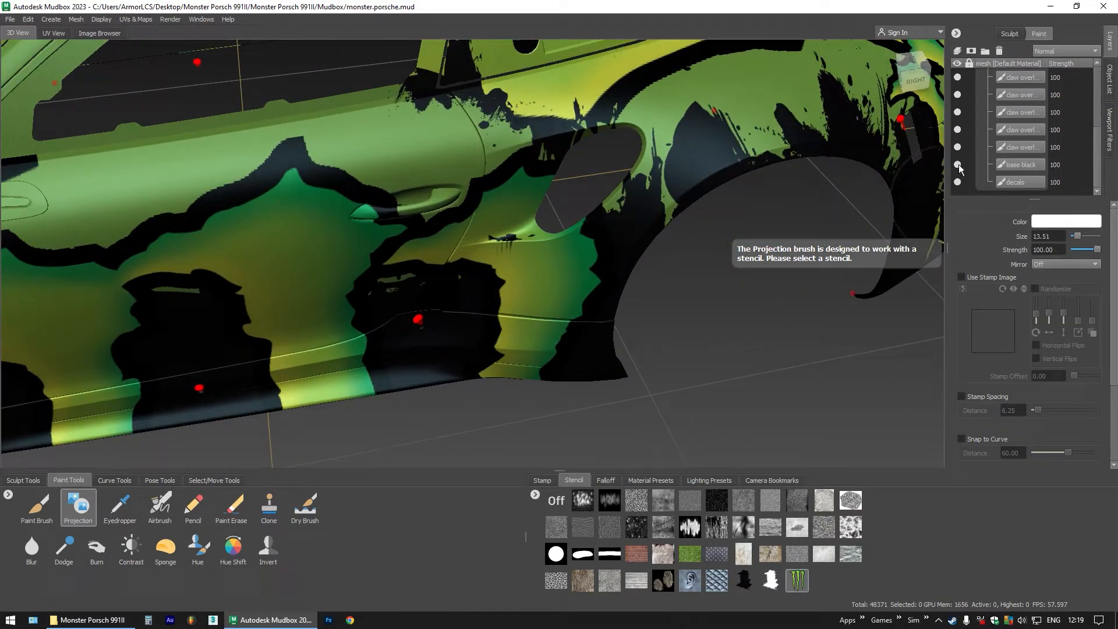
pyautogui.click(957, 165)
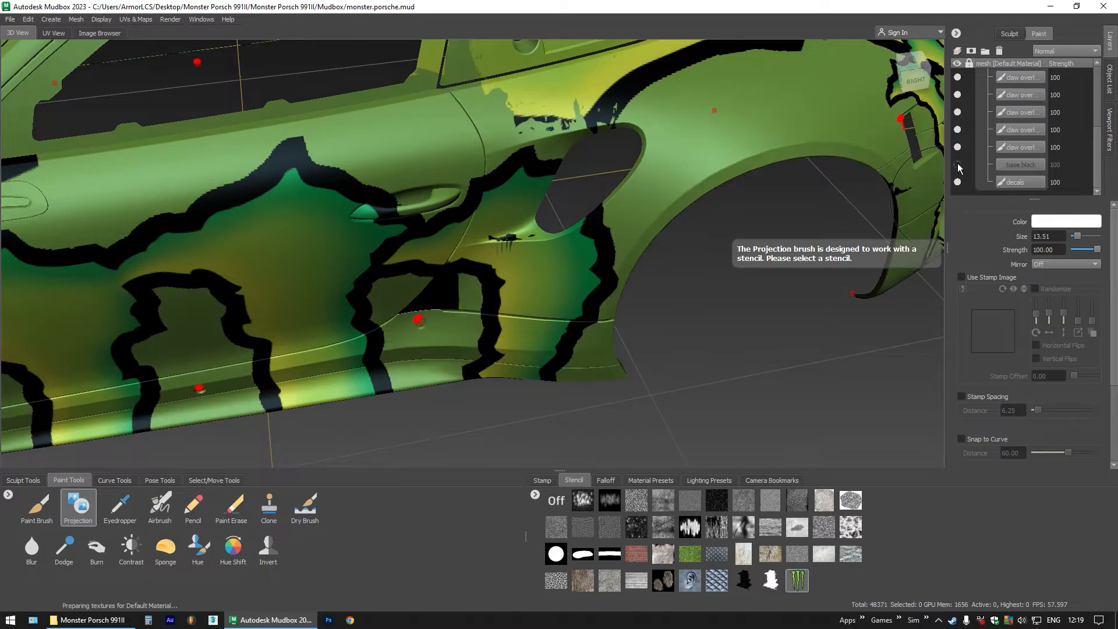
pyautogui.click(958, 165)
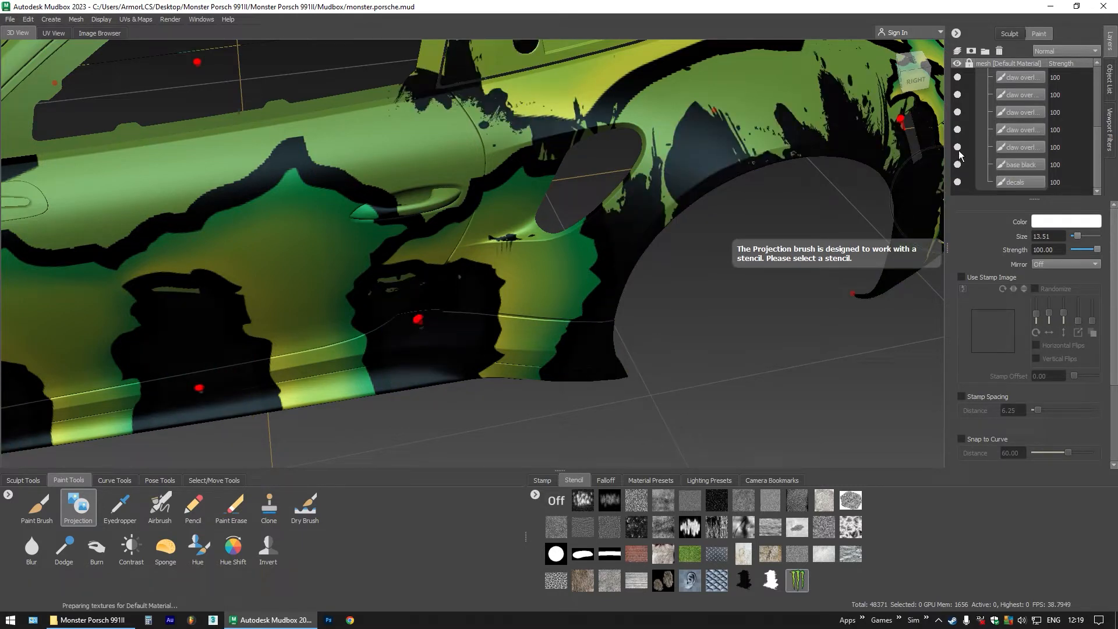
pyautogui.click(958, 112)
pyautogui.click(959, 116)
pyautogui.click(958, 130)
pyautogui.click(957, 148)
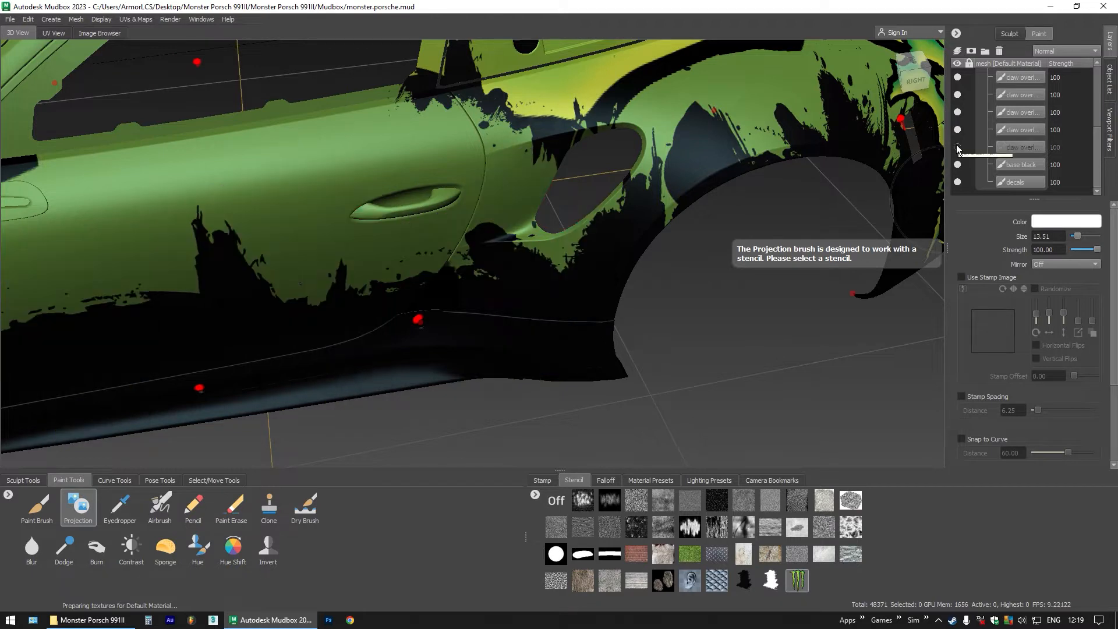
pyautogui.click(958, 147)
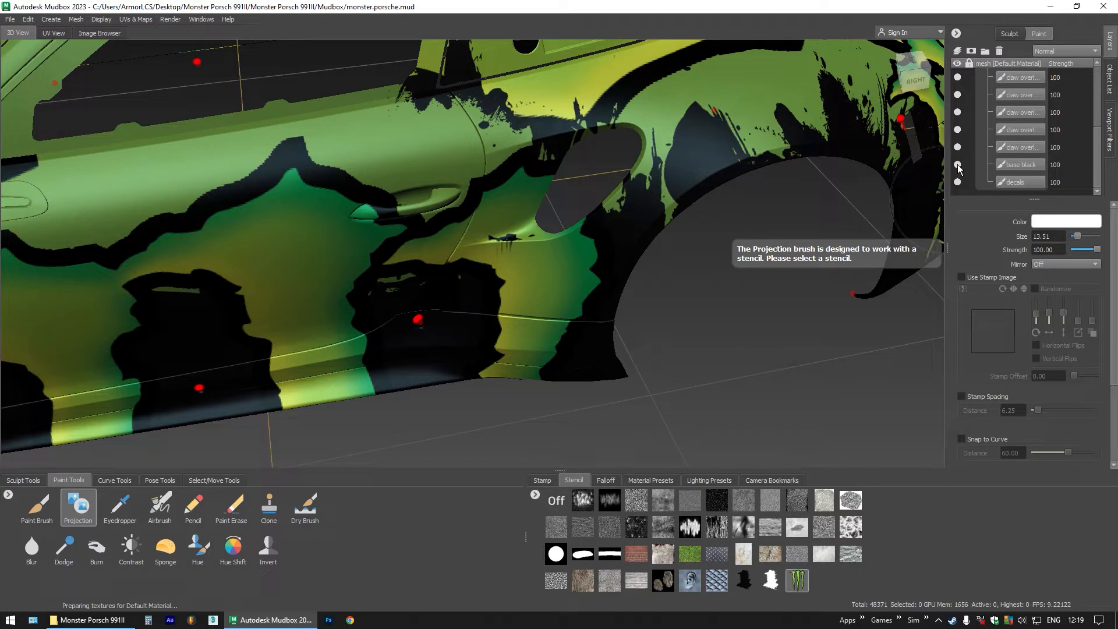
# Find the claw overlay layer holding the stray black marks ahead of the rear wheel arch, make it visible and erase those marks
pyautogui.click(957, 77)
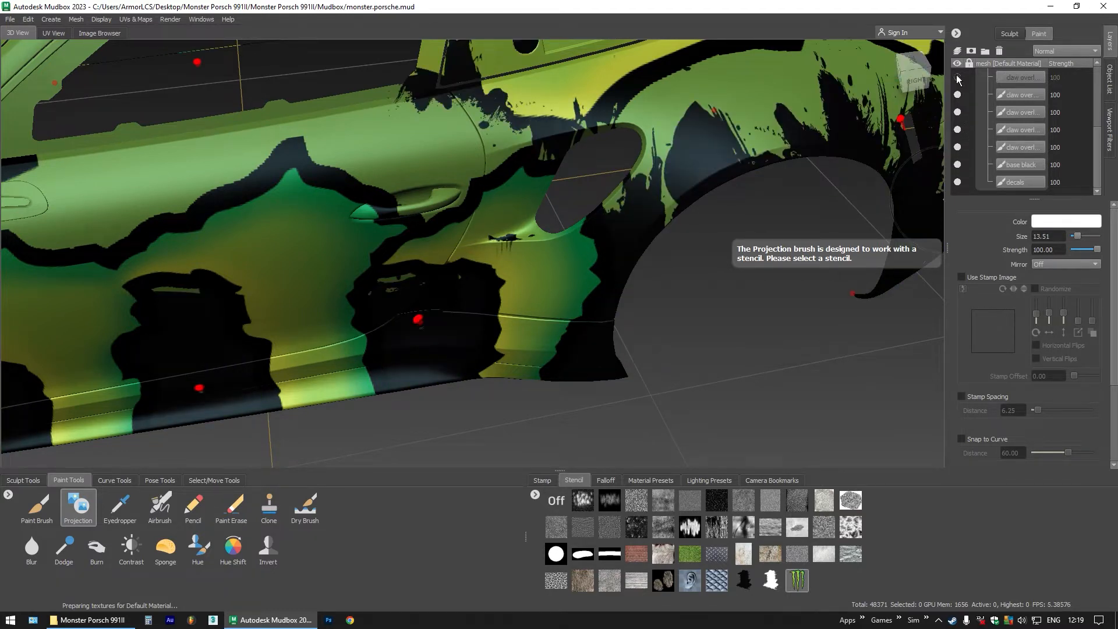
pyautogui.scroll(2, 978, 124)
pyautogui.scroll(-2, 963, 164)
pyautogui.scroll(2, 979, 138)
pyautogui.scroll(-1, 975, 131)
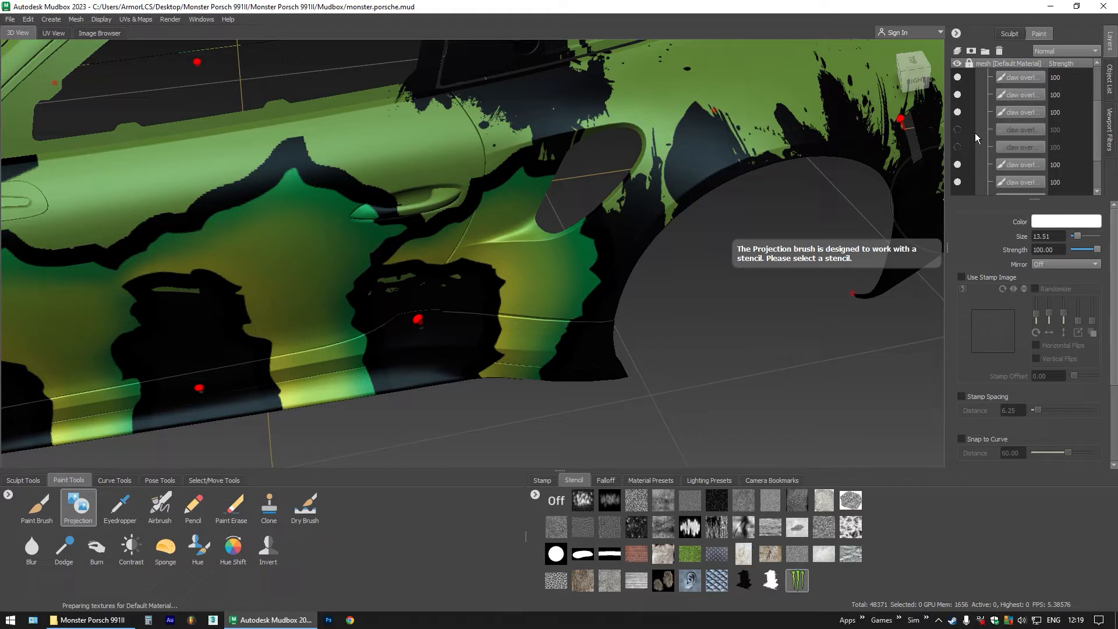
pyautogui.click(960, 147)
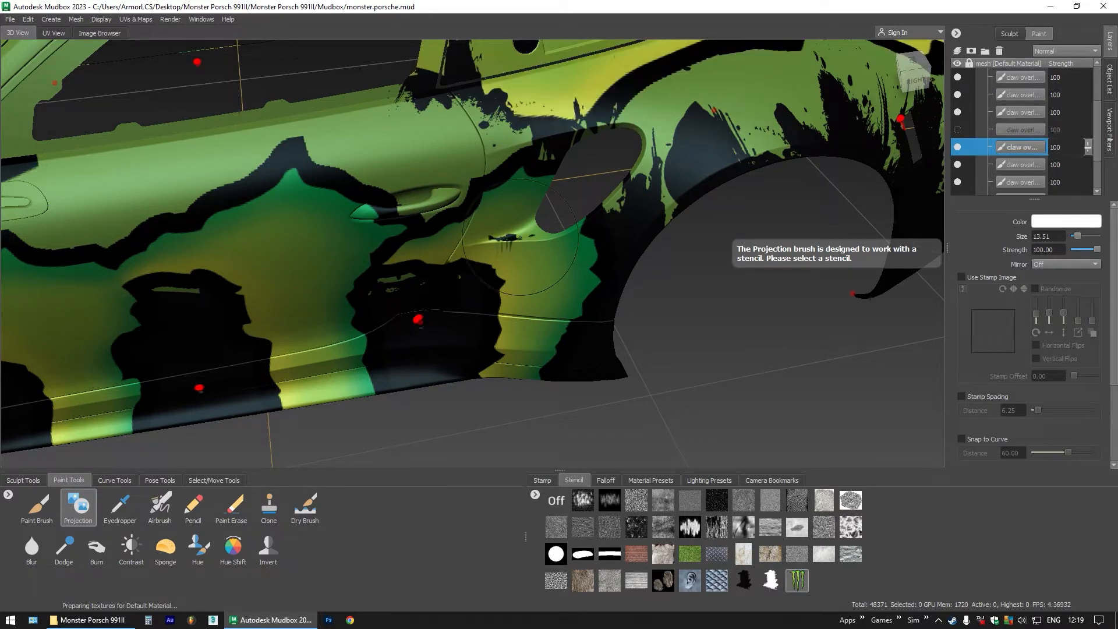
pyautogui.click(231, 507)
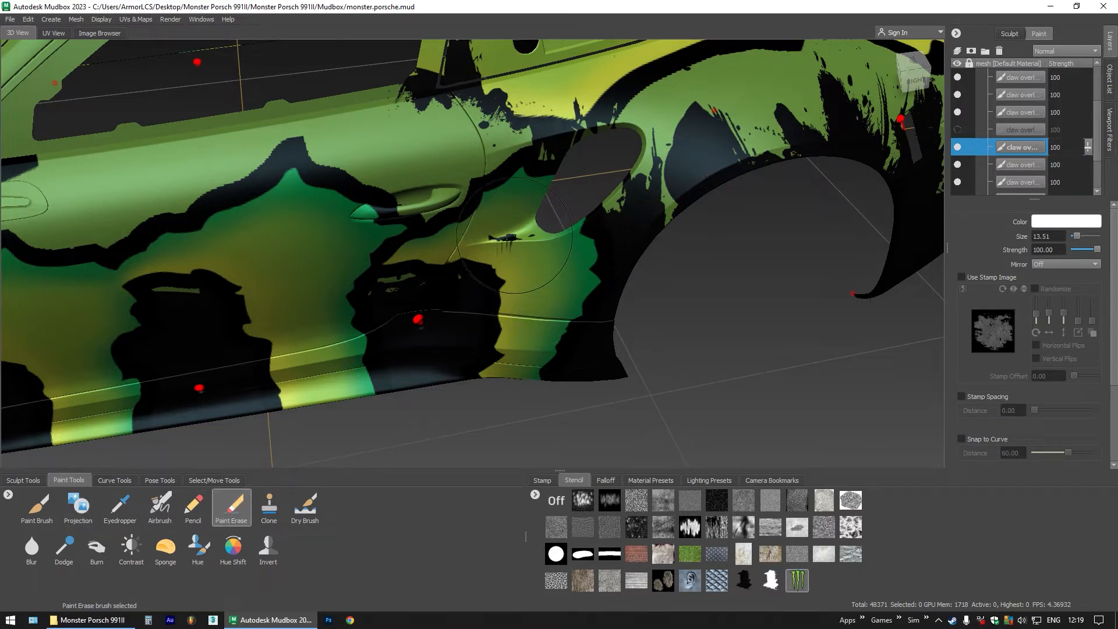
pyautogui.click(504, 243)
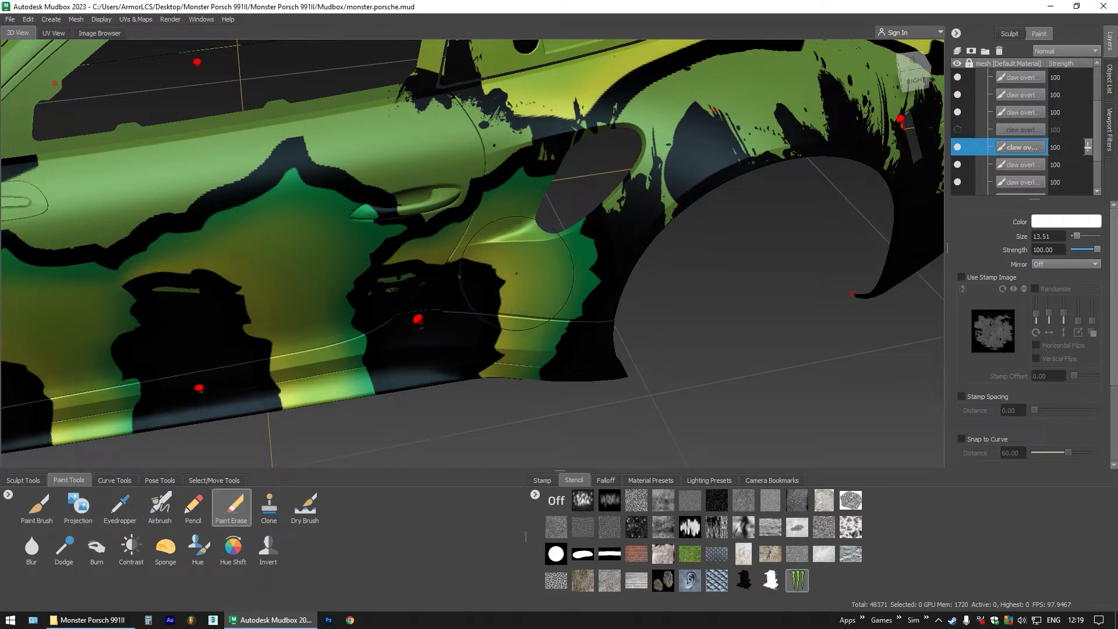
# Show the remaining hidden claw overlay layer again, make the topmost paint layer active and save the scene
pyautogui.scroll(-1, 529, 248)
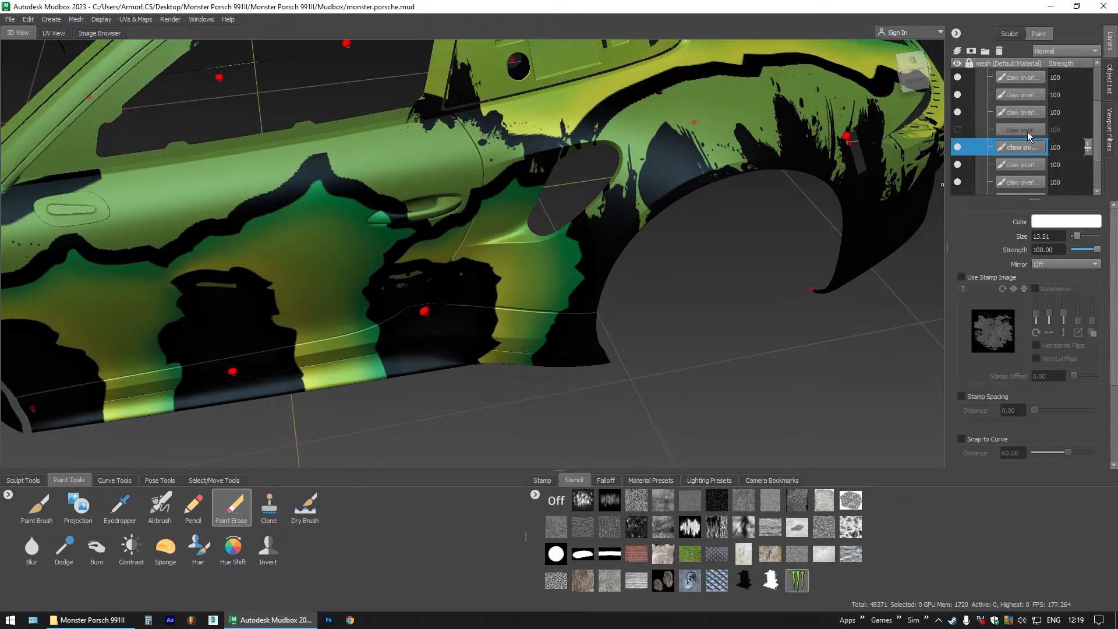
pyautogui.click(958, 129)
pyautogui.scroll(1, 1098, 143)
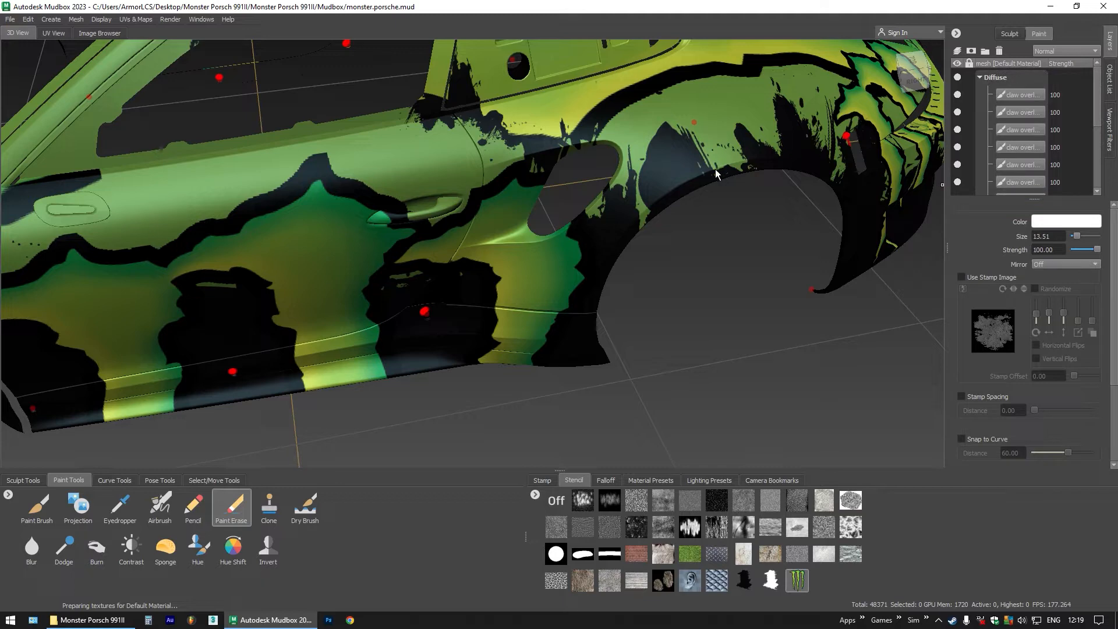
pyautogui.moveTo(638, 182)
pyautogui.mouseDown()
pyautogui.moveTo(595, 192)
pyautogui.moveTo(647, 186)
pyautogui.mouseUp()
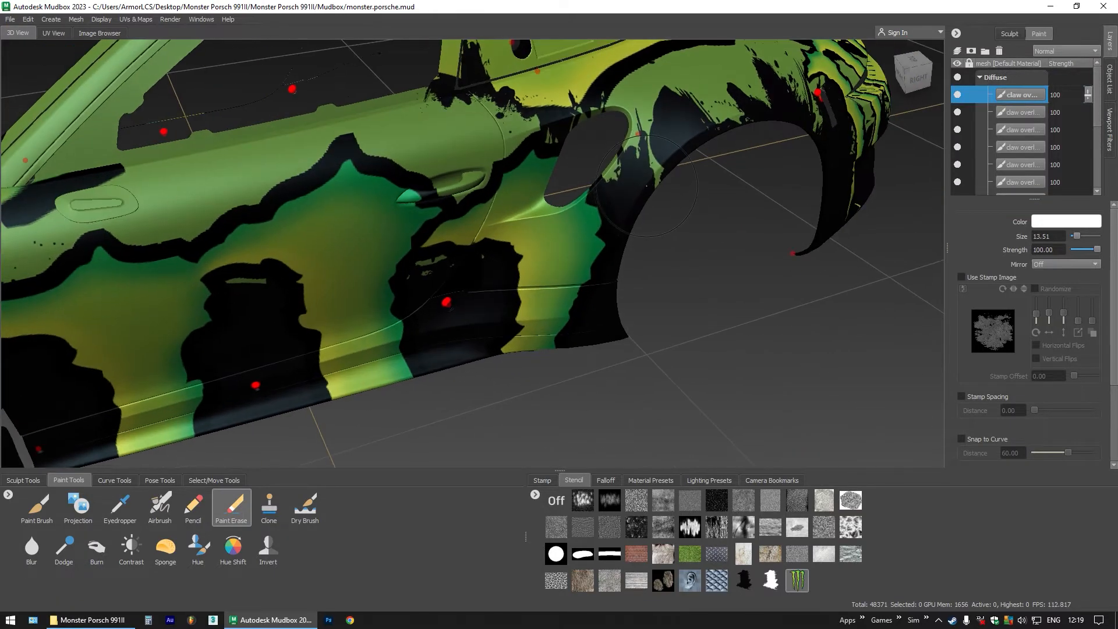
pyautogui.hotkey('ctrl', 's')
# Import MonsterEnergy.png from the Logos folder as a stencil and show it over the car's front in the top-front view
pyautogui.moveTo(560, 221); pyautogui.dragTo(576, 255)
pyautogui.scroll(-5, 488, 227)
pyautogui.moveTo(470, 303); pyautogui.dragTo(752, 166)
pyautogui.click(912, 75)
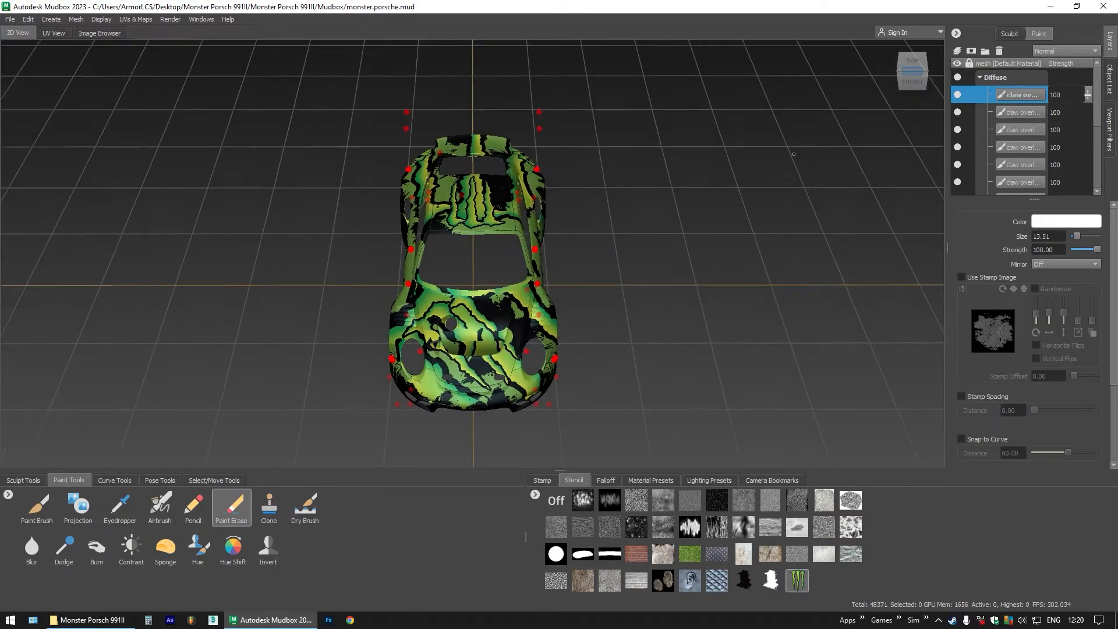
pyautogui.scroll(5, 491, 318)
pyautogui.moveTo(491, 318); pyautogui.dragTo(491, 166)
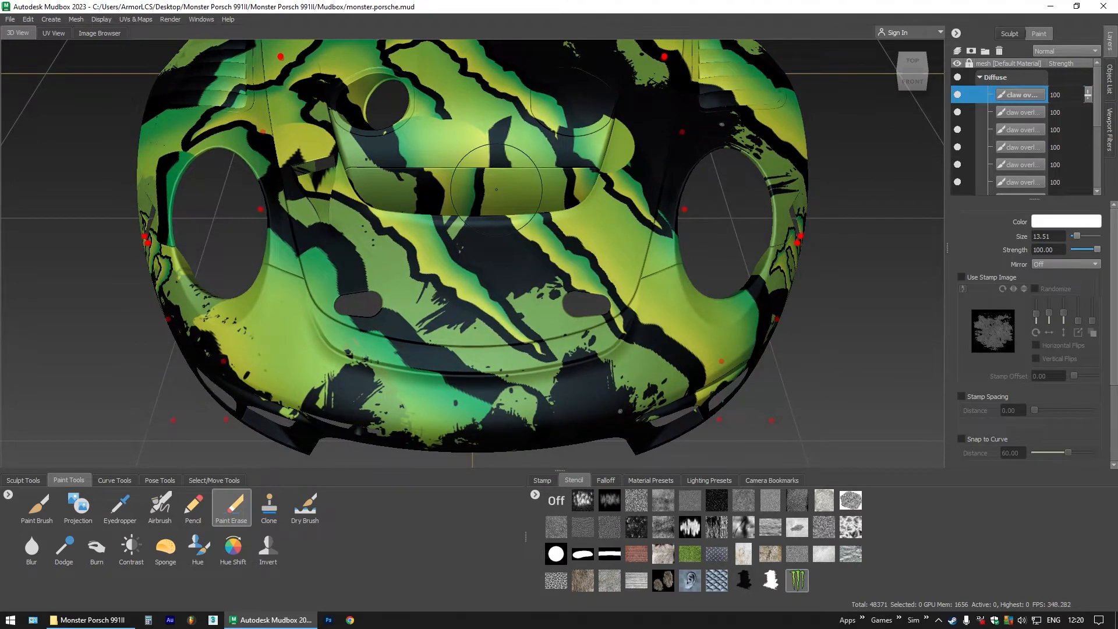
pyautogui.click(534, 495)
pyautogui.click(541, 498)
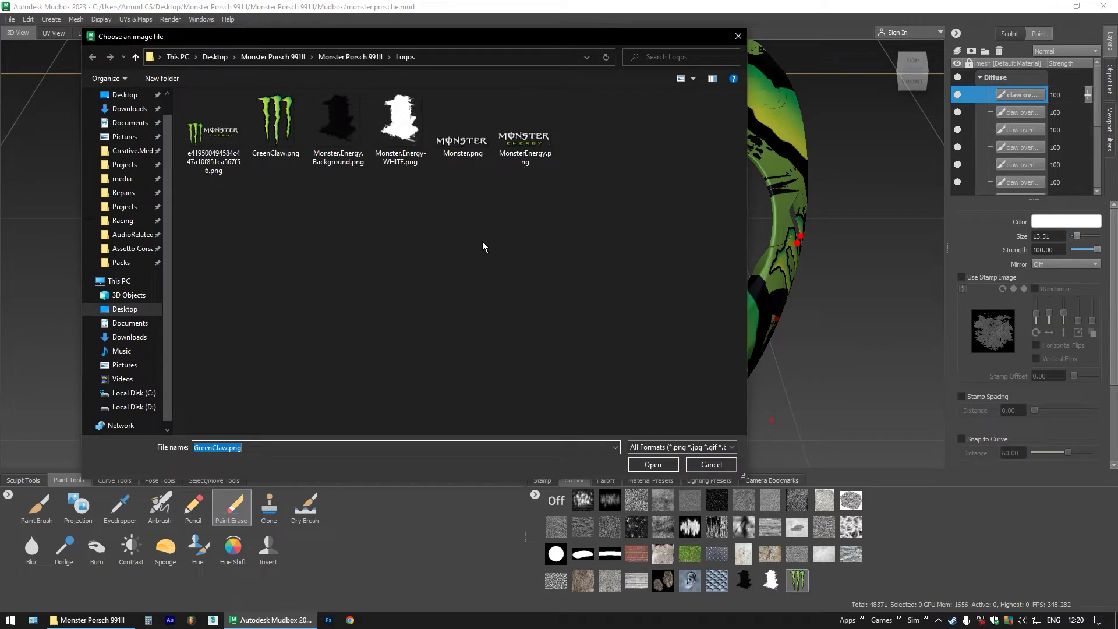
pyautogui.doubleClick(526, 143)
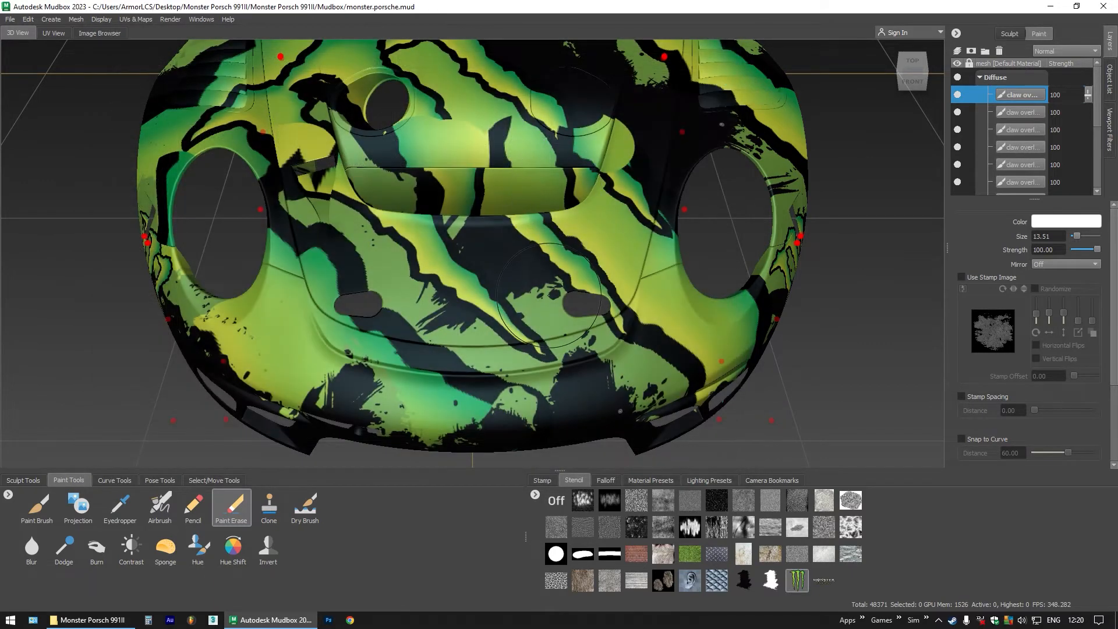
pyautogui.click(824, 580)
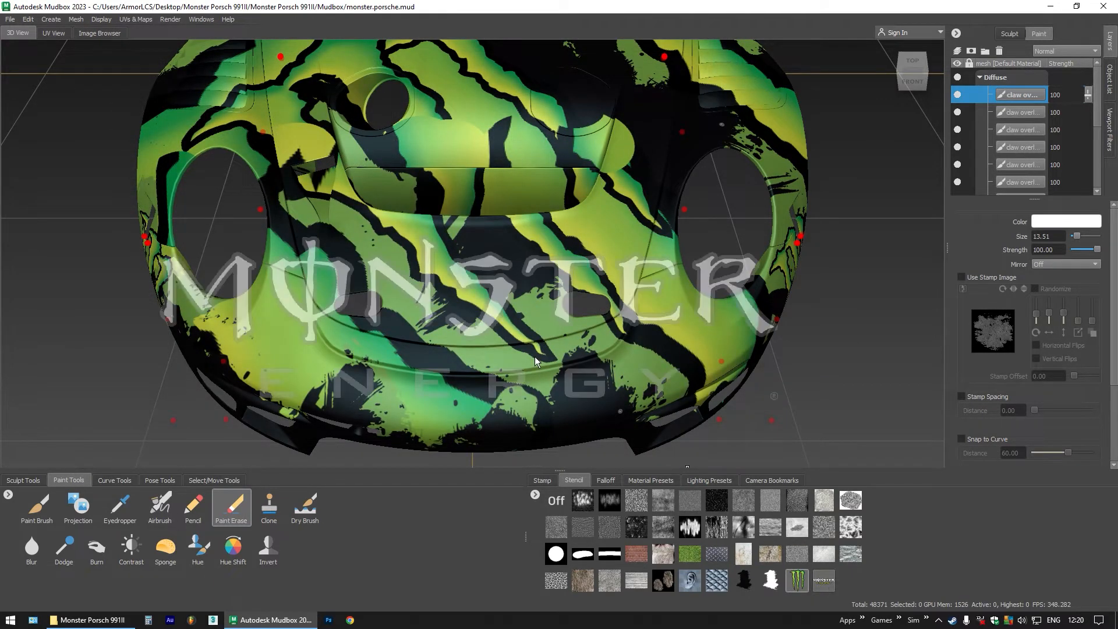
# With the Projection brush active, shrink the Monster Energy stencil to about 0.19 scale and centre it on the hood between the headlight openings
pyautogui.click(78, 505)
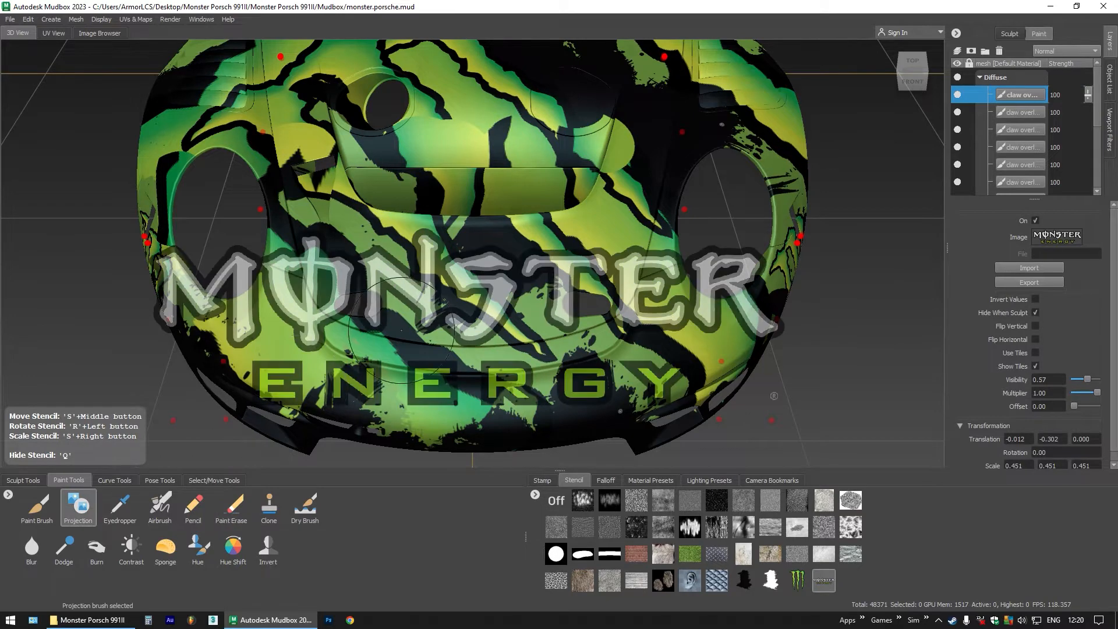
pyautogui.moveTo(539, 321); pyautogui.dragTo(499, 272)
pyautogui.moveTo(547, 199)
pyautogui.mouseDown()
pyautogui.moveTo(515, 196)
pyautogui.moveTo(523, 216)
pyautogui.moveTo(529, 193)
pyautogui.moveTo(537, 202)
pyautogui.mouseUp()
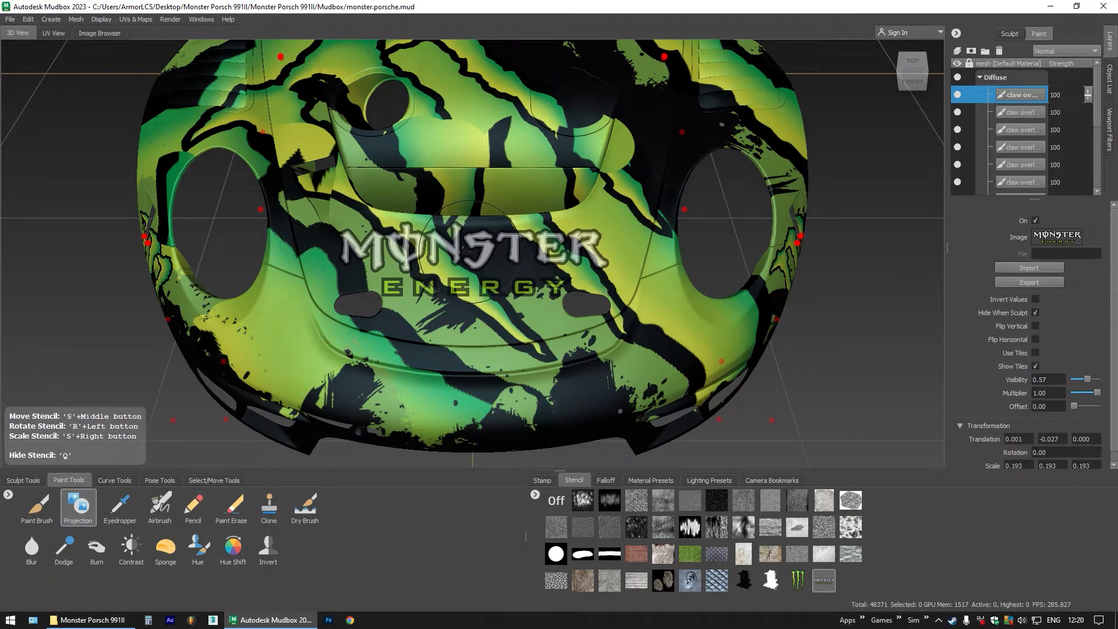
pyautogui.moveTo(426, 235)
pyautogui.mouseDown()
pyautogui.moveTo(461, 245)
pyautogui.moveTo(373, 254)
pyautogui.moveTo(437, 282)
pyautogui.moveTo(582, 268)
pyautogui.mouseUp()
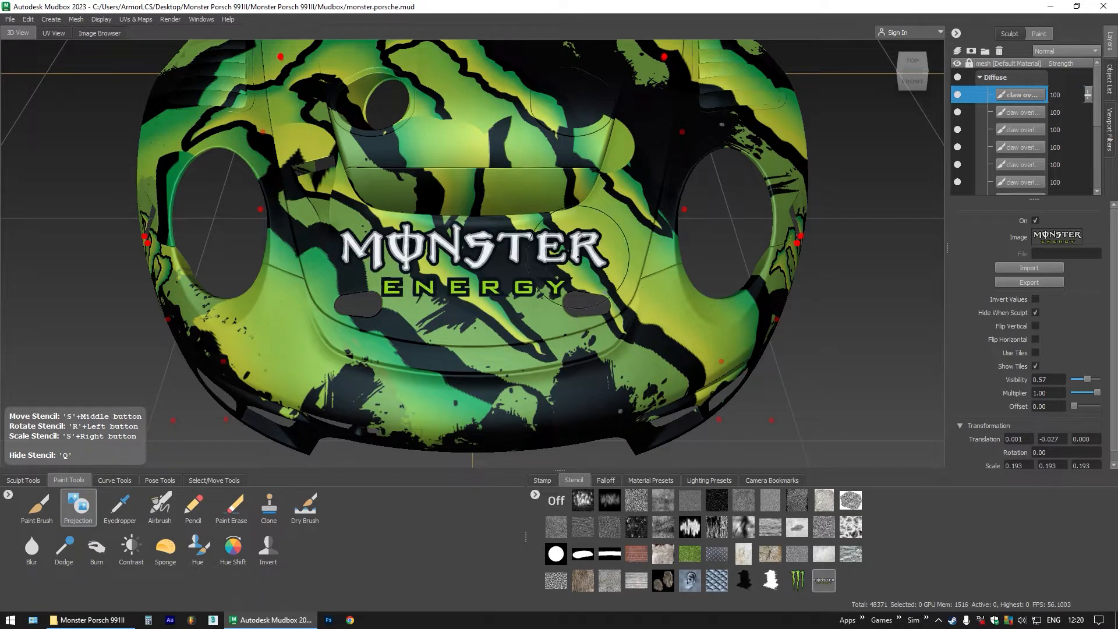
pyautogui.click(1027, 95)
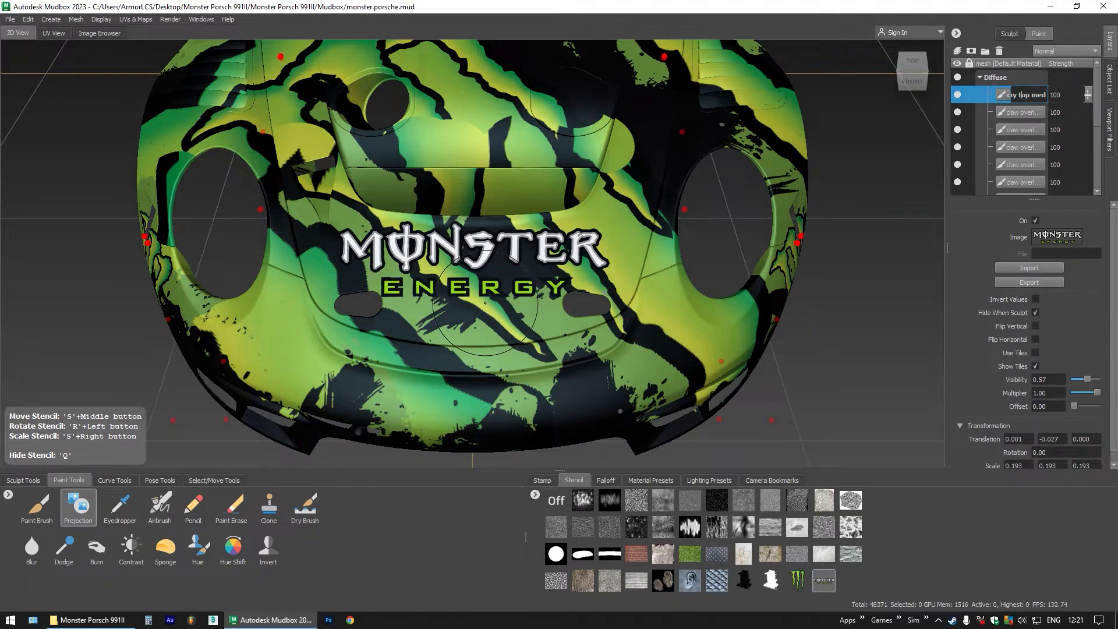
pyautogui.click(863, 309)
pyautogui.hotkey('ctrl', 'z')
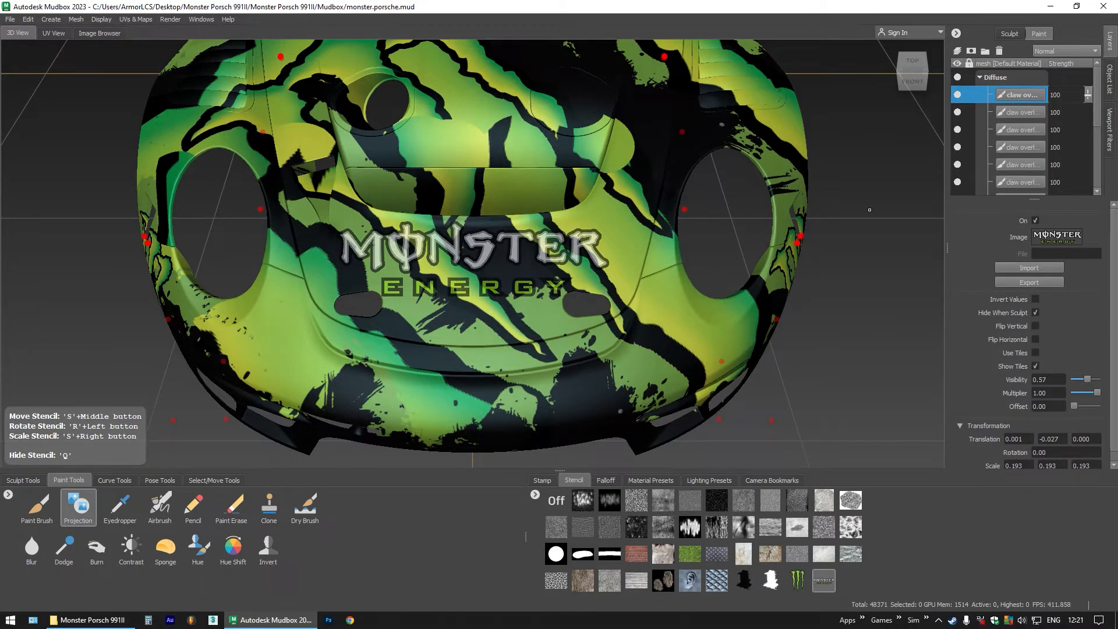
# Create a 4096 diffuse paint layer for the front monster logo, saved as 8-bit RGBA TIFF, and project the Monster Energy logo onto the hood
pyautogui.click(957, 51)
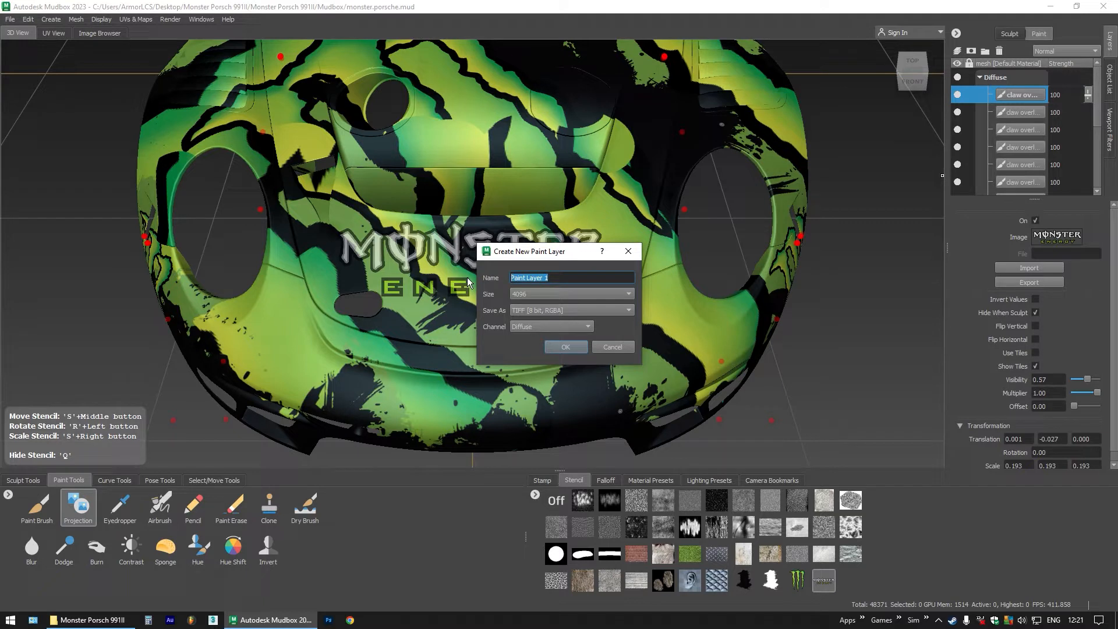
pyautogui.write('claw')
pyautogui.press('Return')
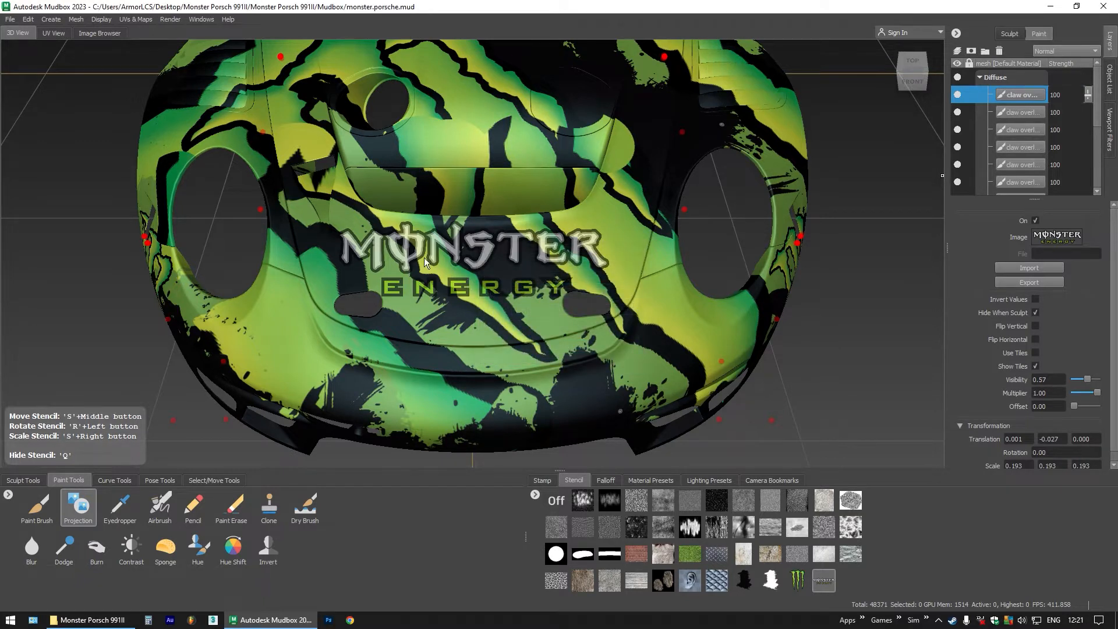
pyautogui.moveTo(347, 243)
pyautogui.mouseDown()
pyautogui.moveTo(562, 251)
pyautogui.moveTo(489, 289)
pyautogui.moveTo(402, 292)
pyautogui.mouseUp()
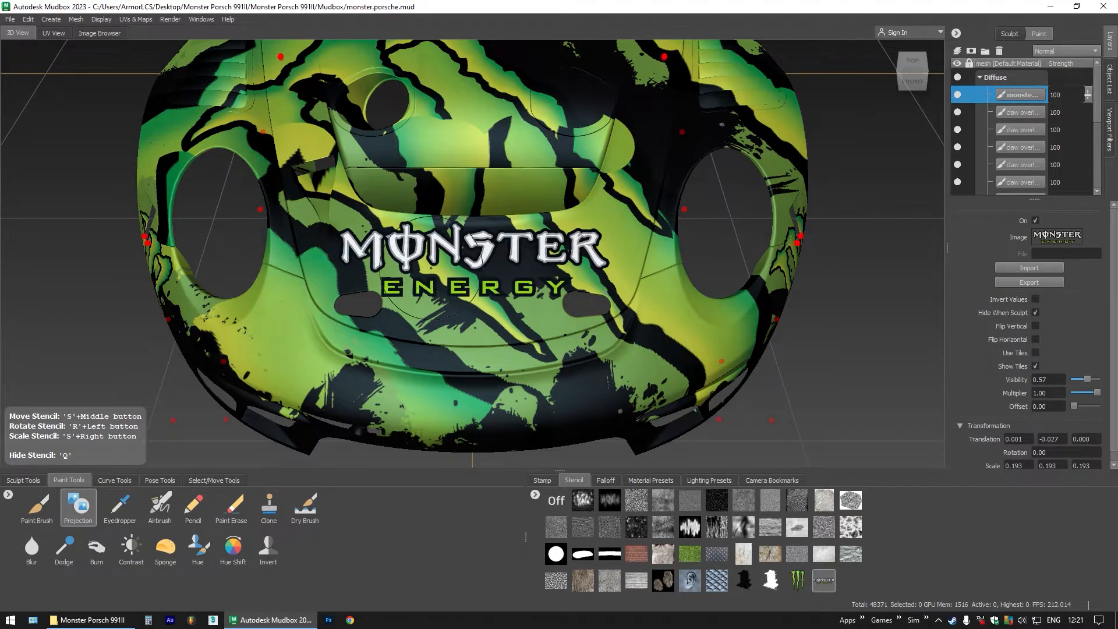
pyautogui.moveTo(481, 258); pyautogui.dragTo(604, 293)
# Create a diffuse paint layer for the rear "monster logo", size 4096, saved as 8-bit RGBA TIFF
pyautogui.moveTo(389, 275); pyautogui.dragTo(364, 272)
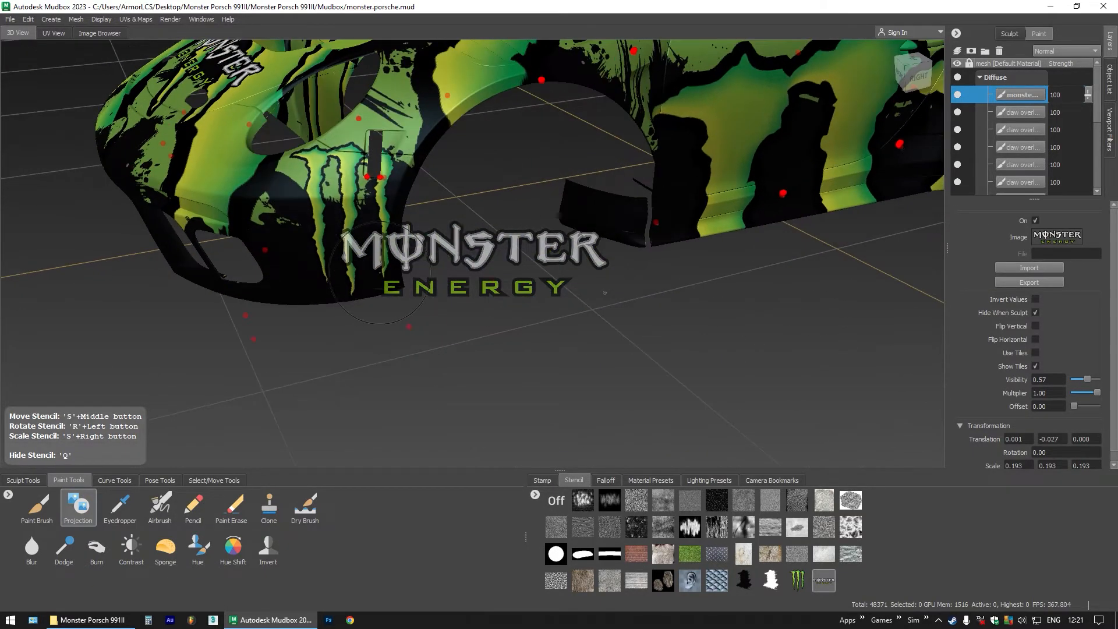
pyautogui.scroll(-5, 364, 273)
pyautogui.moveTo(495, 279); pyautogui.dragTo(271, 266)
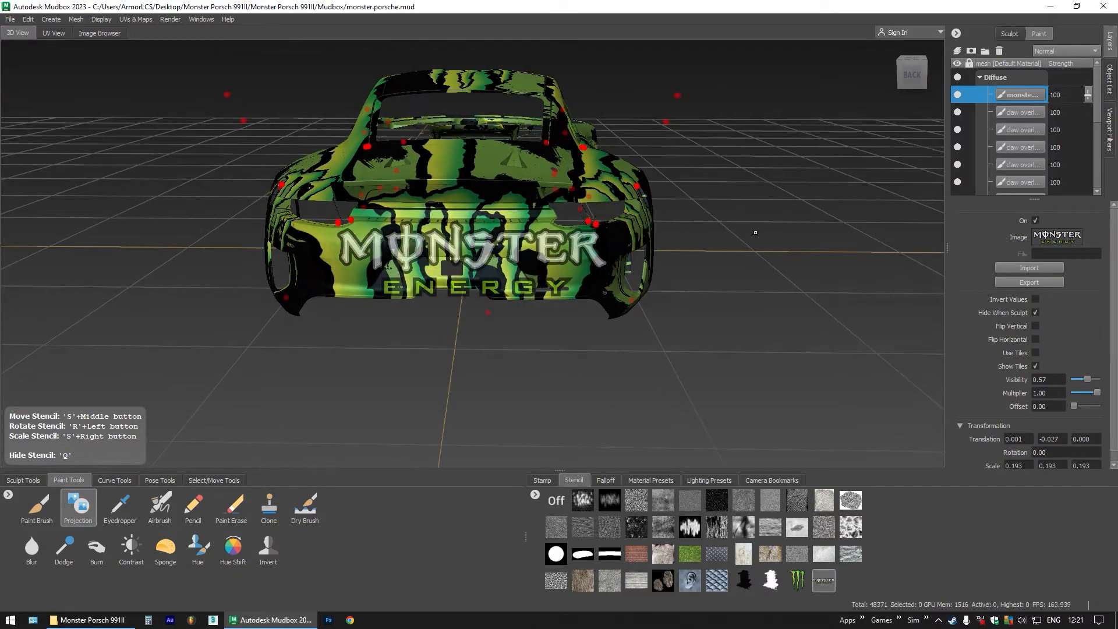
pyautogui.click(957, 51)
pyautogui.tripleClick(557, 278)
pyautogui.write('monster logo')
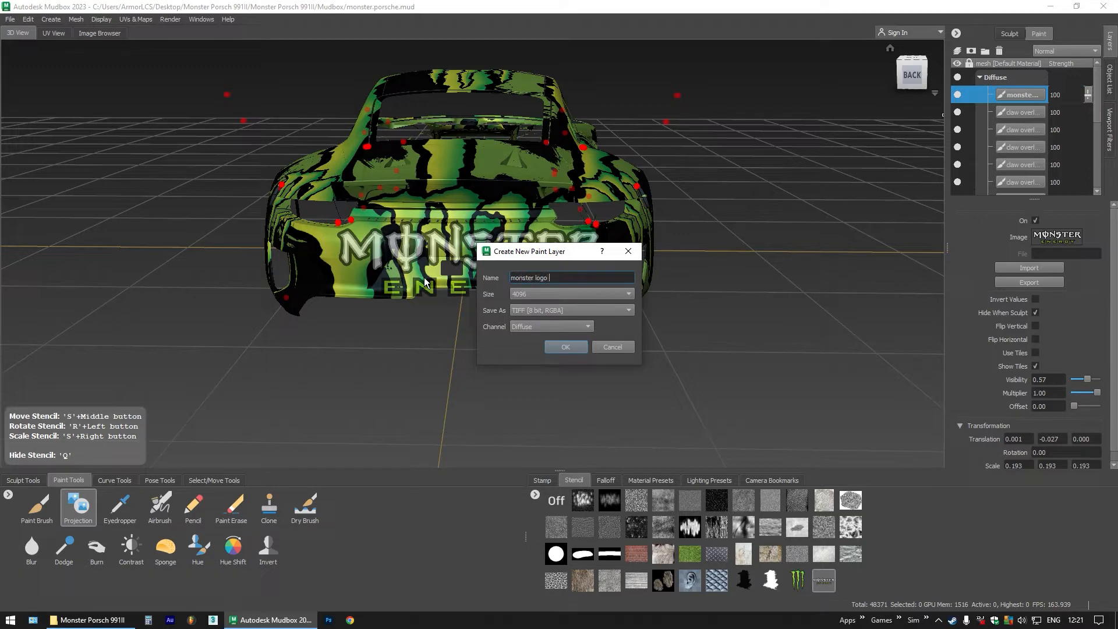
pyautogui.write(' re')
pyautogui.press('Return')
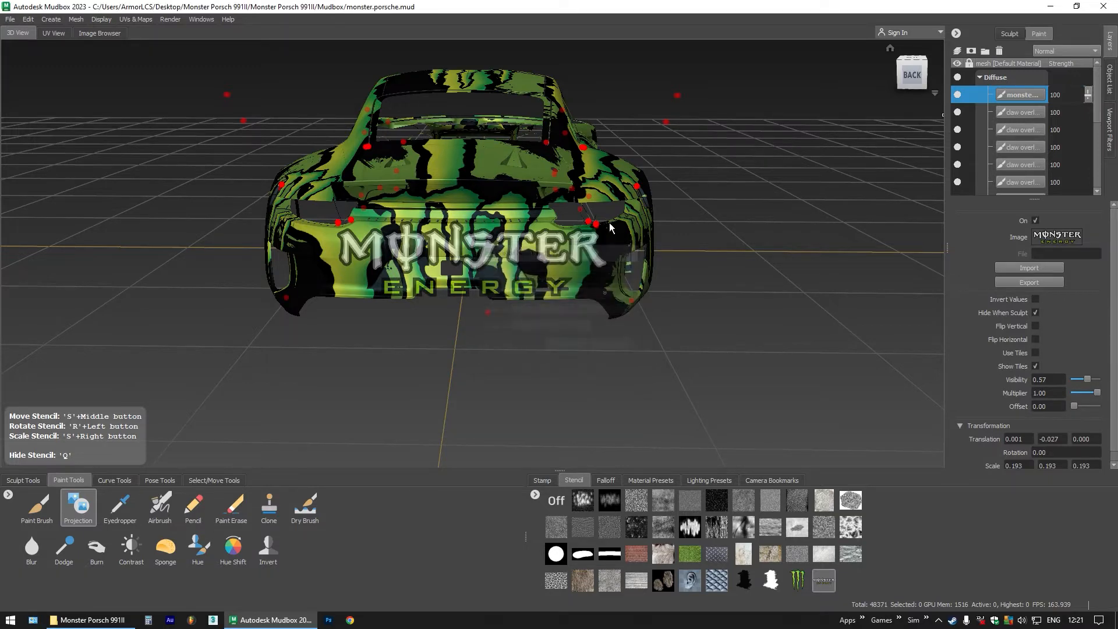
# In the back view, shrink the logo stencil to about 0.13 scale, centre it above the licence plate recess and project it
pyautogui.click(912, 75)
pyautogui.scroll(5, 425, 276)
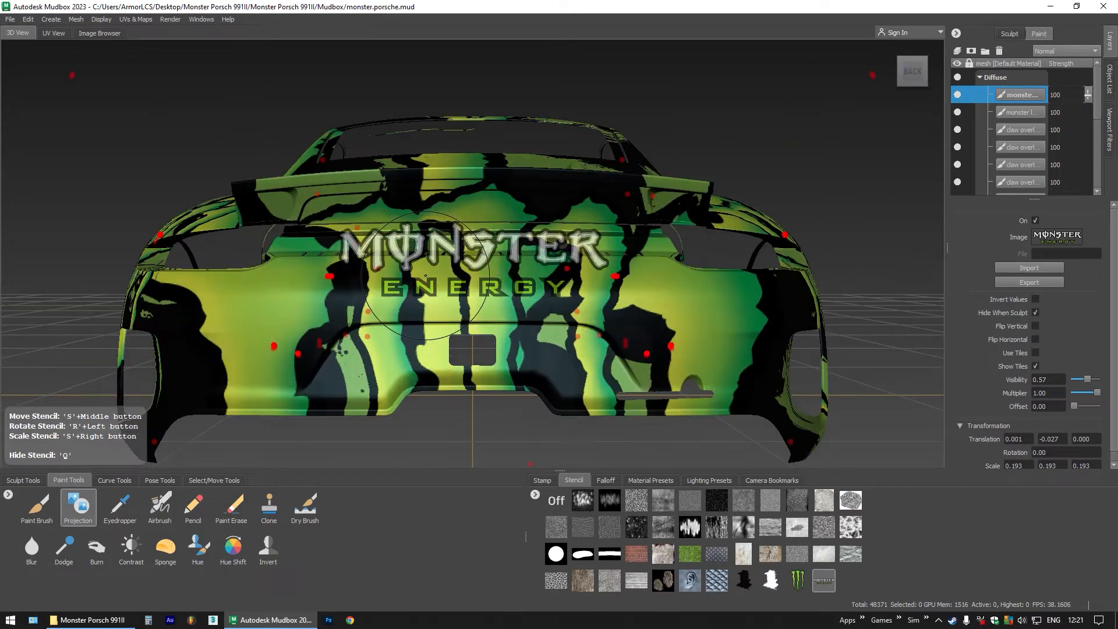
pyautogui.scroll(-2, 425, 275)
pyautogui.moveTo(482, 271)
pyautogui.mouseDown()
pyautogui.moveTo(481, 290)
pyautogui.moveTo(482, 213)
pyautogui.moveTo(486, 247)
pyautogui.mouseUp()
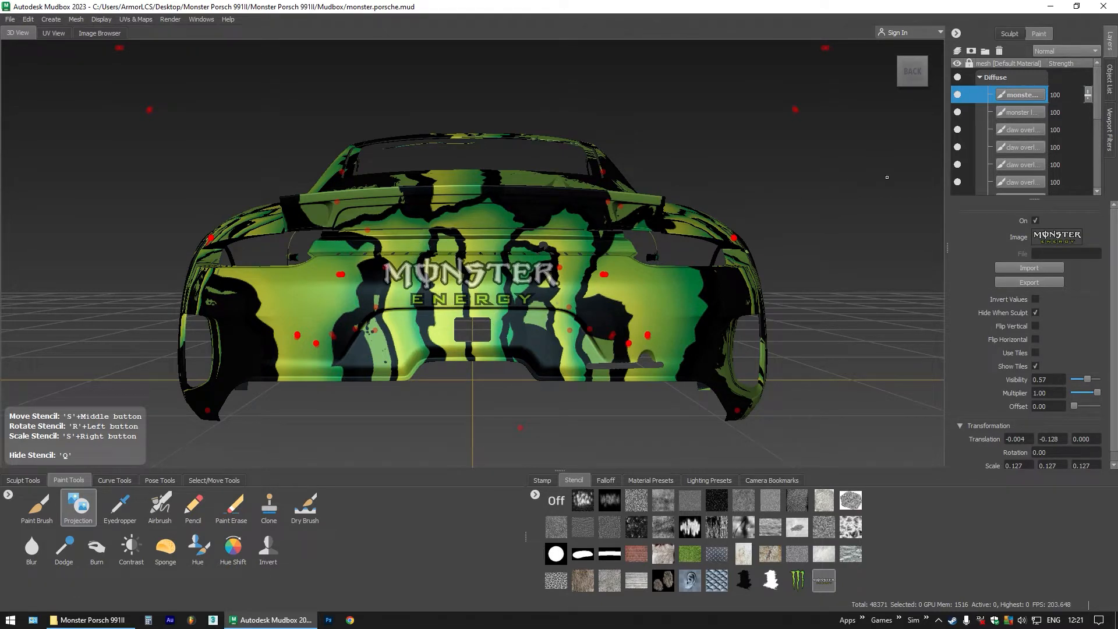
pyautogui.moveTo(424, 279); pyautogui.dragTo(524, 283)
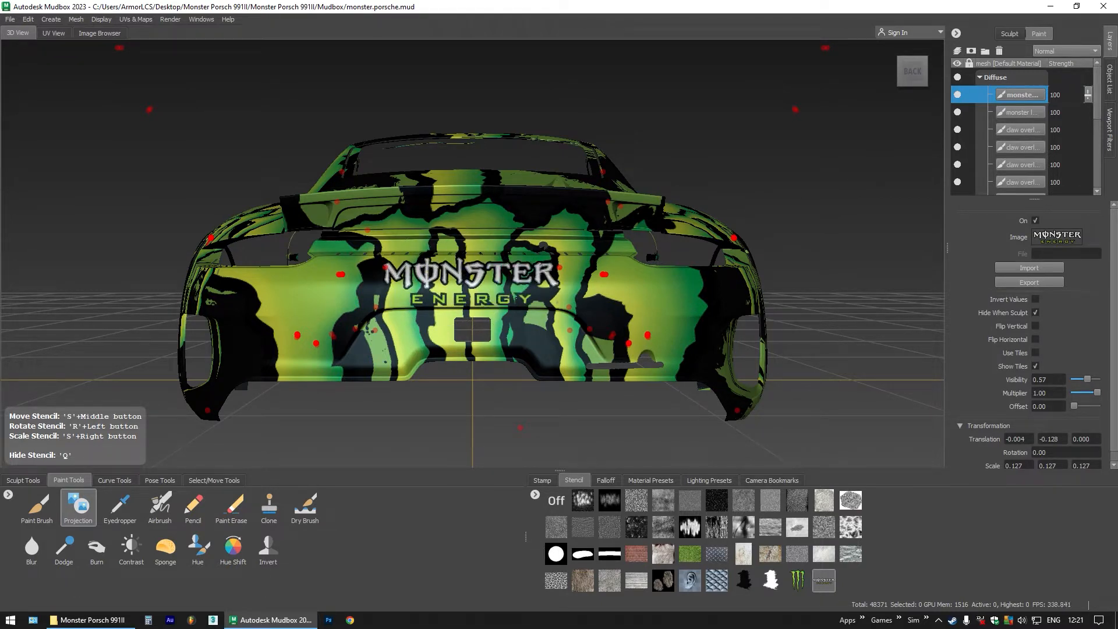
# Switch to the green claw stencil, hide it and save the scene
pyautogui.click(795, 579)
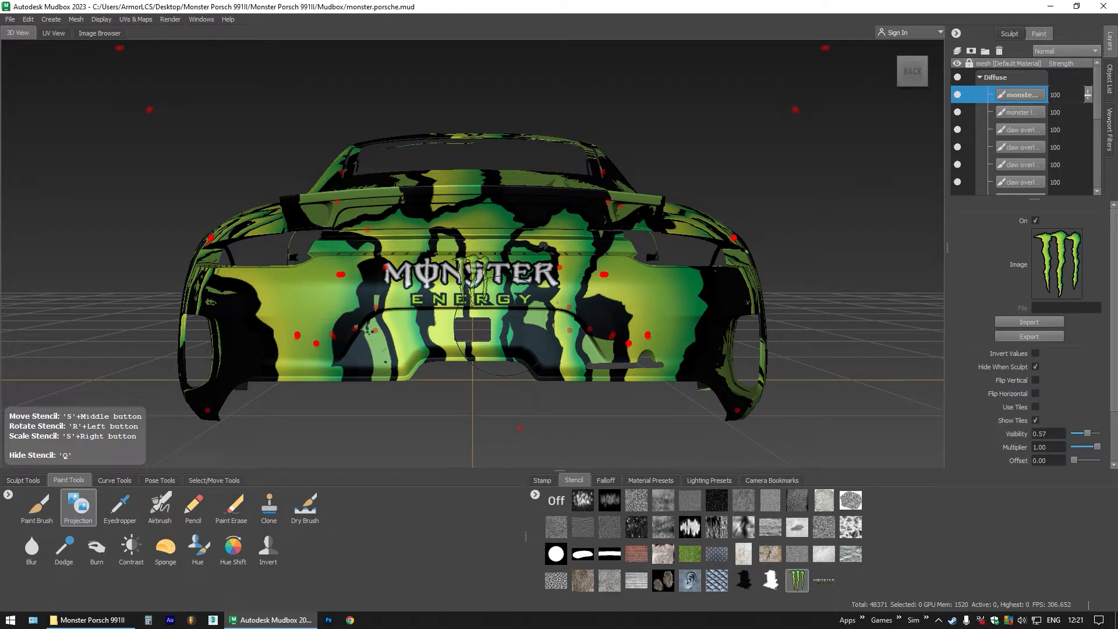
pyautogui.scroll(-1, 475, 318)
pyautogui.moveTo(476, 282)
pyautogui.mouseDown()
pyautogui.moveTo(403, 302)
pyautogui.moveTo(315, 301)
pyautogui.moveTo(308, 315)
pyautogui.moveTo(341, 311)
pyautogui.moveTo(293, 294)
pyautogui.moveTo(289, 311)
pyautogui.moveTo(646, 305)
pyautogui.mouseUp()
pyautogui.moveTo(408, 329)
pyautogui.mouseDown()
pyautogui.moveTo(415, 396)
pyautogui.moveTo(545, 349)
pyautogui.moveTo(446, 329)
pyautogui.moveTo(420, 338)
pyautogui.moveTo(477, 359)
pyautogui.moveTo(466, 350)
pyautogui.moveTo(485, 382)
pyautogui.moveTo(510, 383)
pyautogui.moveTo(562, 350)
pyautogui.moveTo(524, 380)
pyautogui.moveTo(404, 335)
pyautogui.moveTo(426, 362)
pyautogui.mouseUp()
pyautogui.press('q')
pyautogui.scroll(-4, 478, 360)
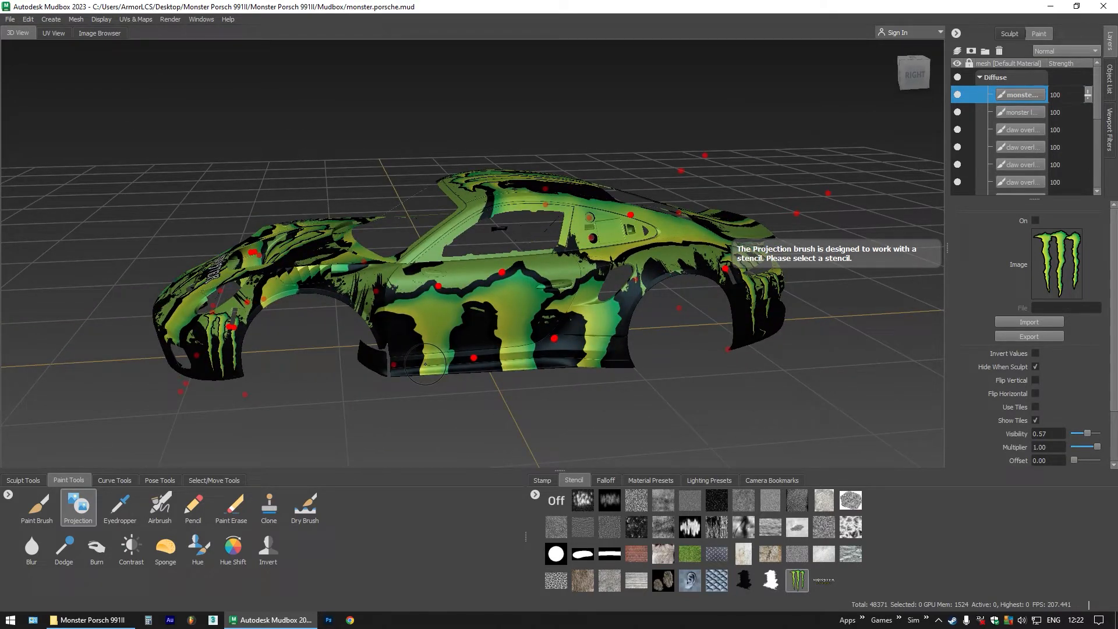
pyautogui.hotkey('ctrl', 's')
# Examine the livery around the whole body, including the front logo, the roof claw and the side panels
pyautogui.moveTo(512, 335); pyautogui.dragTo(545, 329)
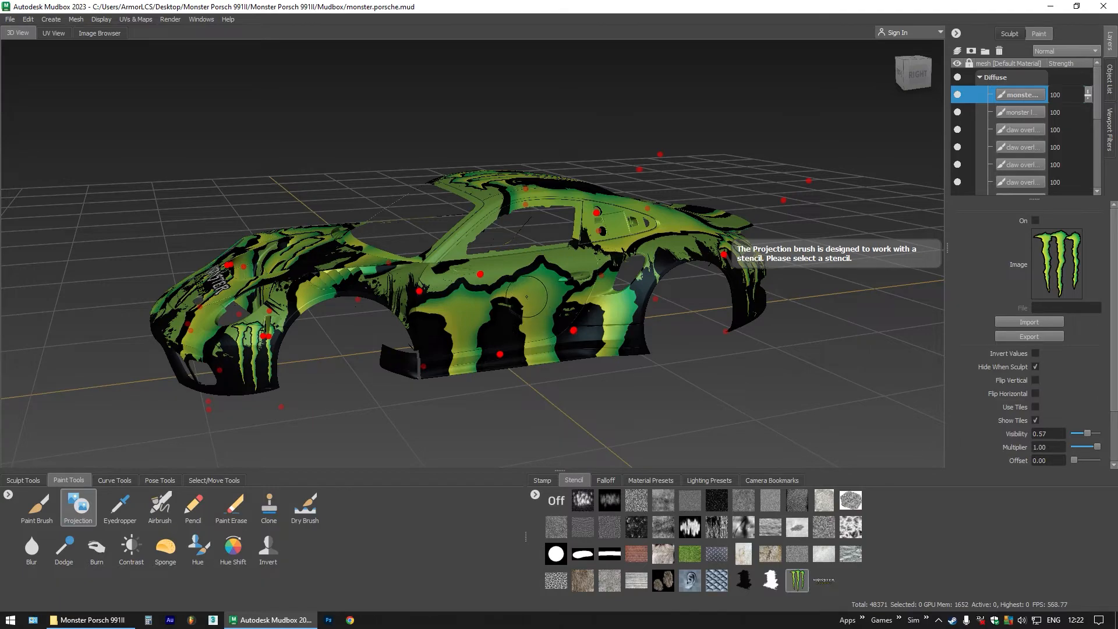
pyautogui.moveTo(526, 297); pyautogui.dragTo(542, 335)
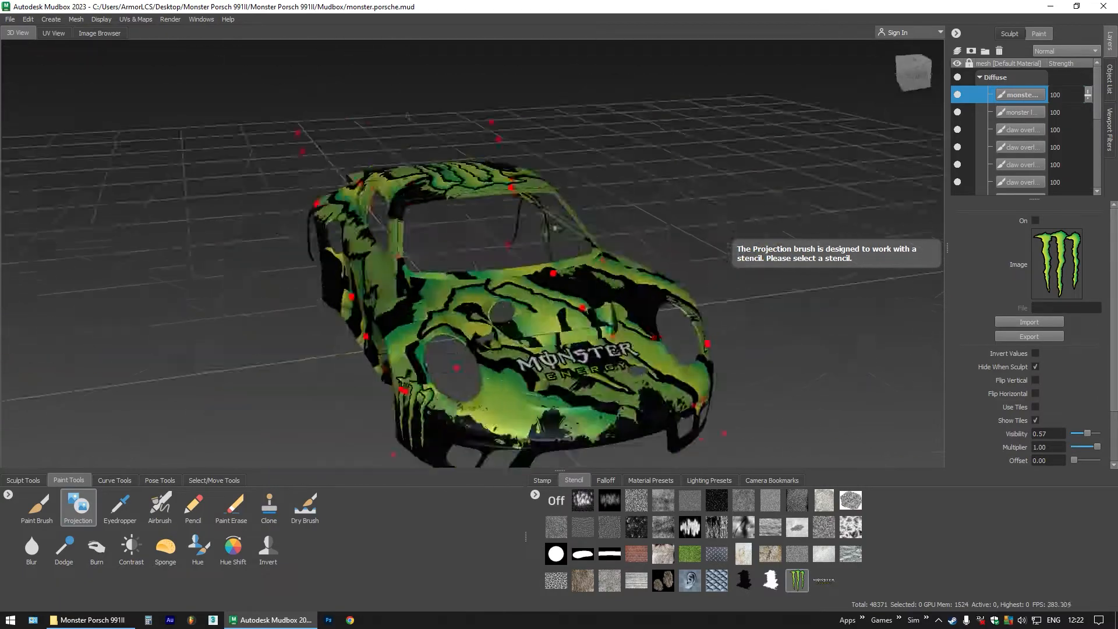
pyautogui.moveTo(460, 335)
pyautogui.mouseDown()
pyautogui.moveTo(554, 315)
pyautogui.moveTo(445, 314)
pyautogui.moveTo(537, 389)
pyautogui.mouseUp()
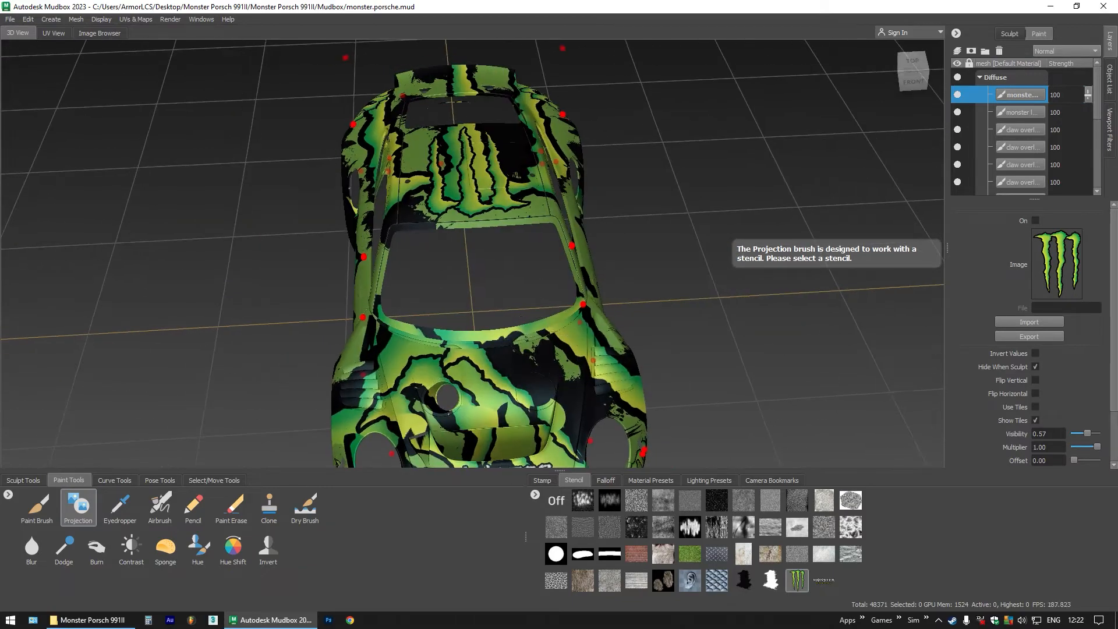
pyautogui.moveTo(449, 414); pyautogui.dragTo(386, 335)
pyautogui.moveTo(457, 320)
pyautogui.mouseDown()
pyautogui.moveTo(446, 379)
pyautogui.moveTo(430, 319)
pyautogui.moveTo(479, 338)
pyautogui.mouseUp()
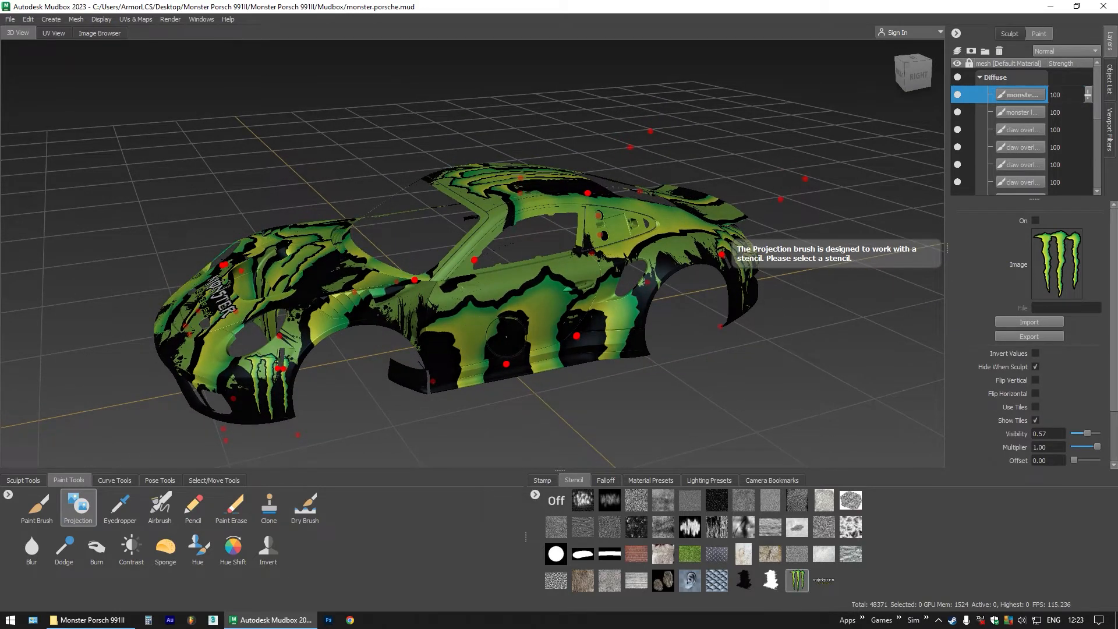
pyautogui.moveTo(520, 322); pyautogui.dragTo(548, 283)
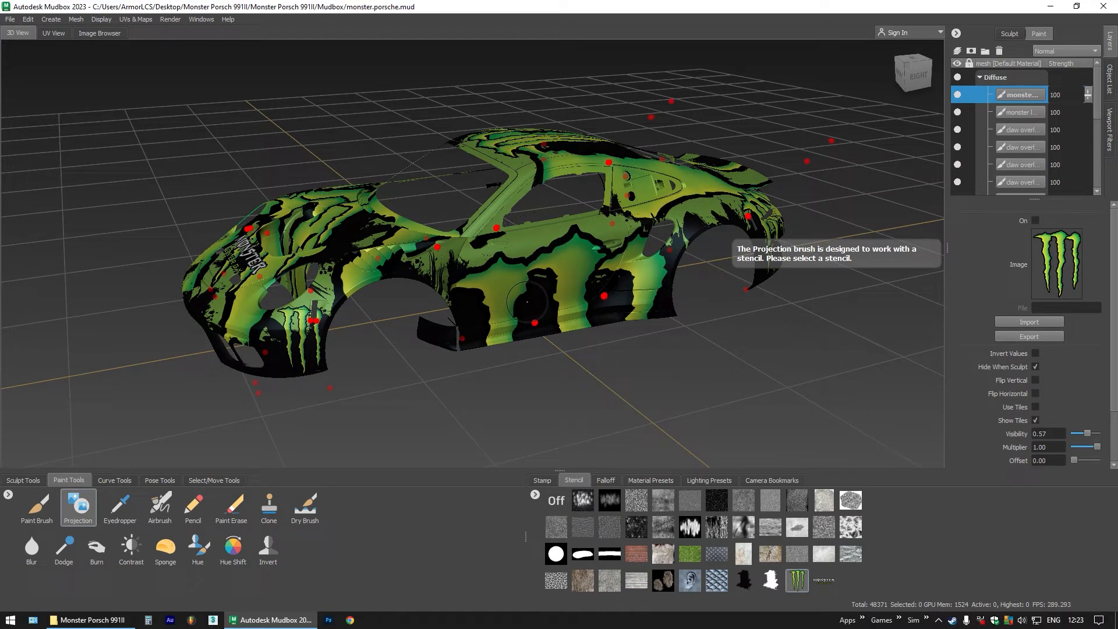
# Export the paint channel to a PSD named monster.porsche.mud.export.psd in the project's Mudbox folder
pyautogui.moveTo(528, 299); pyautogui.dragTo(516, 301)
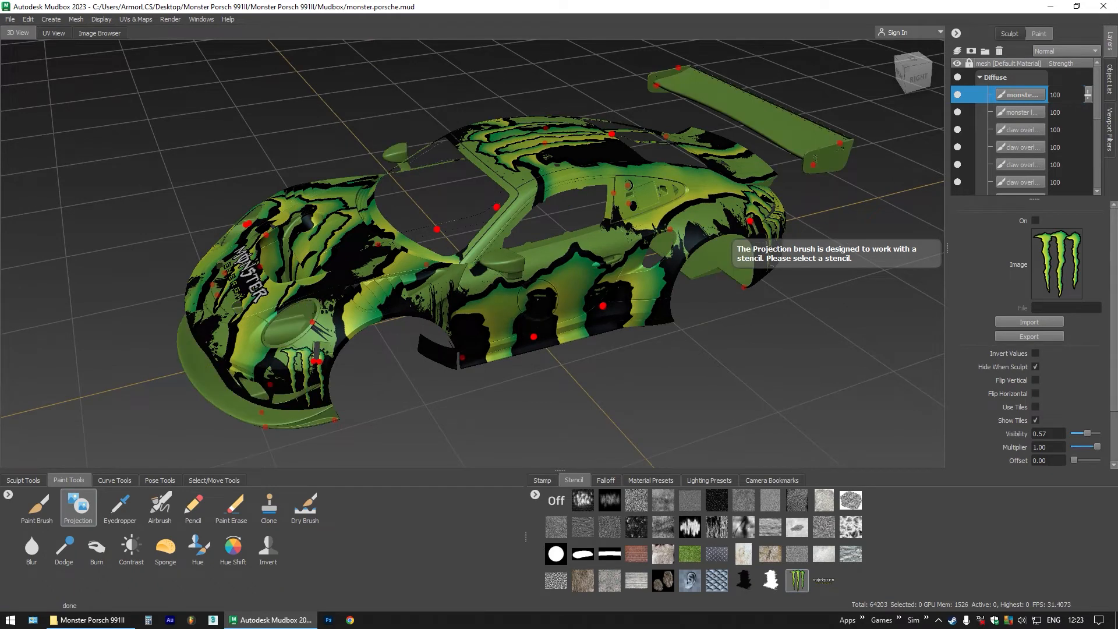
pyautogui.rightClick(1016, 93)
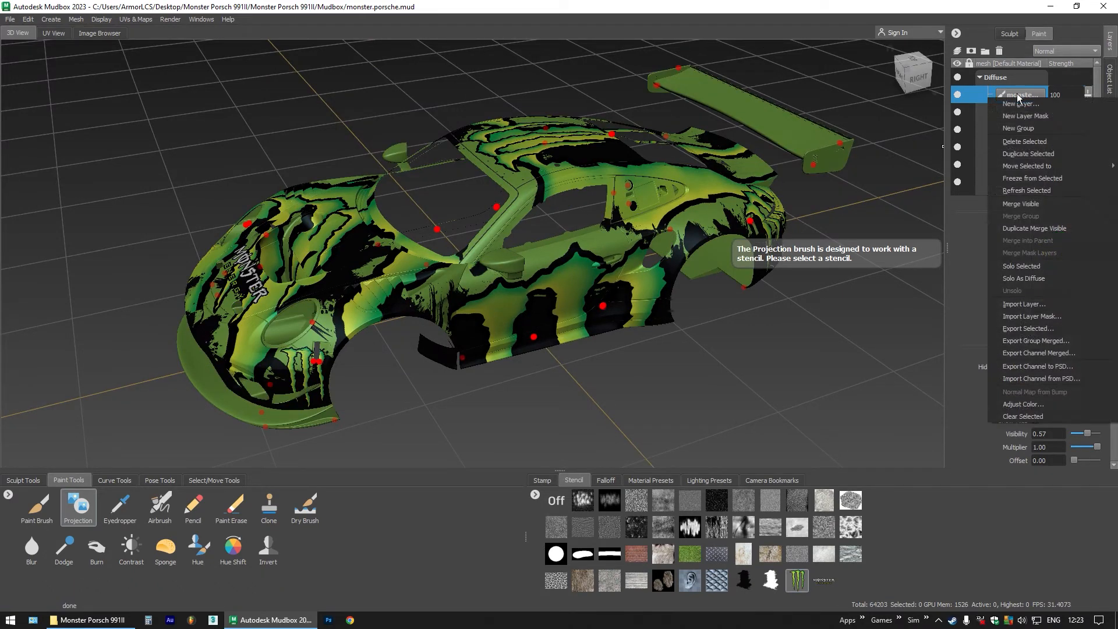
pyautogui.click(1060, 370)
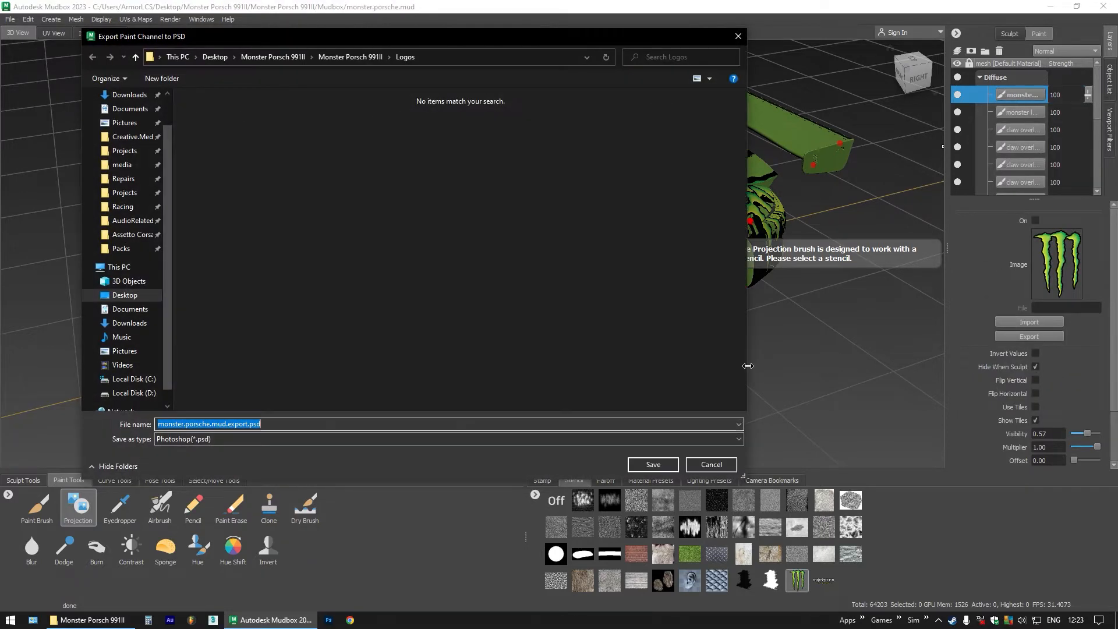
pyautogui.click(360, 55)
pyautogui.doubleClick(208, 137)
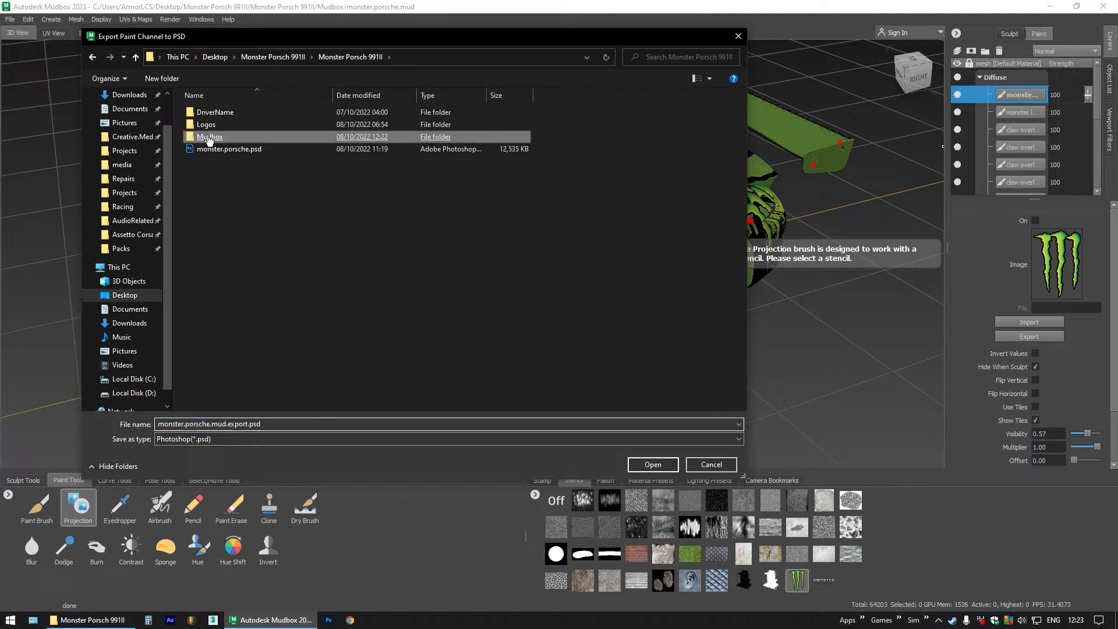
pyautogui.doubleClick(197, 424)
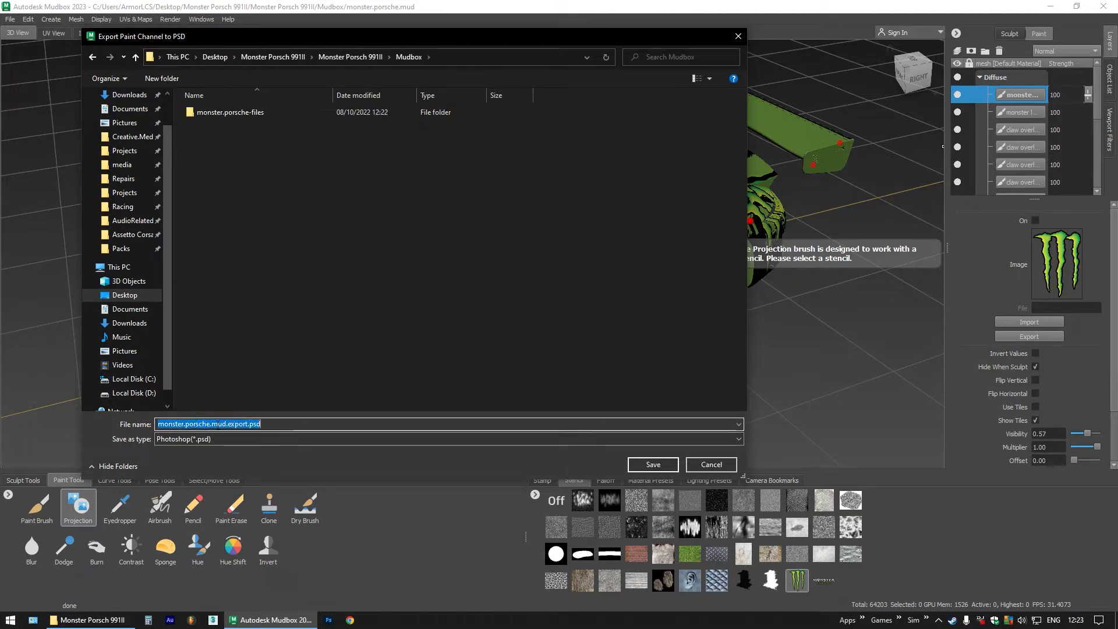
pyautogui.moveTo(249, 424); pyautogui.dragTo(157, 424)
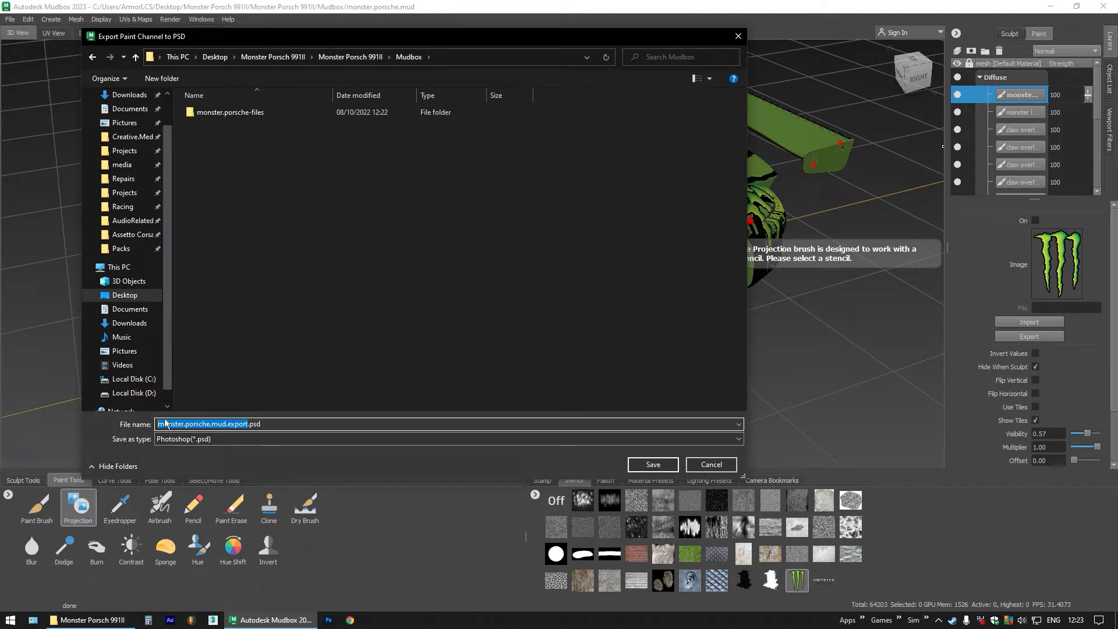
pyautogui.click(208, 423)
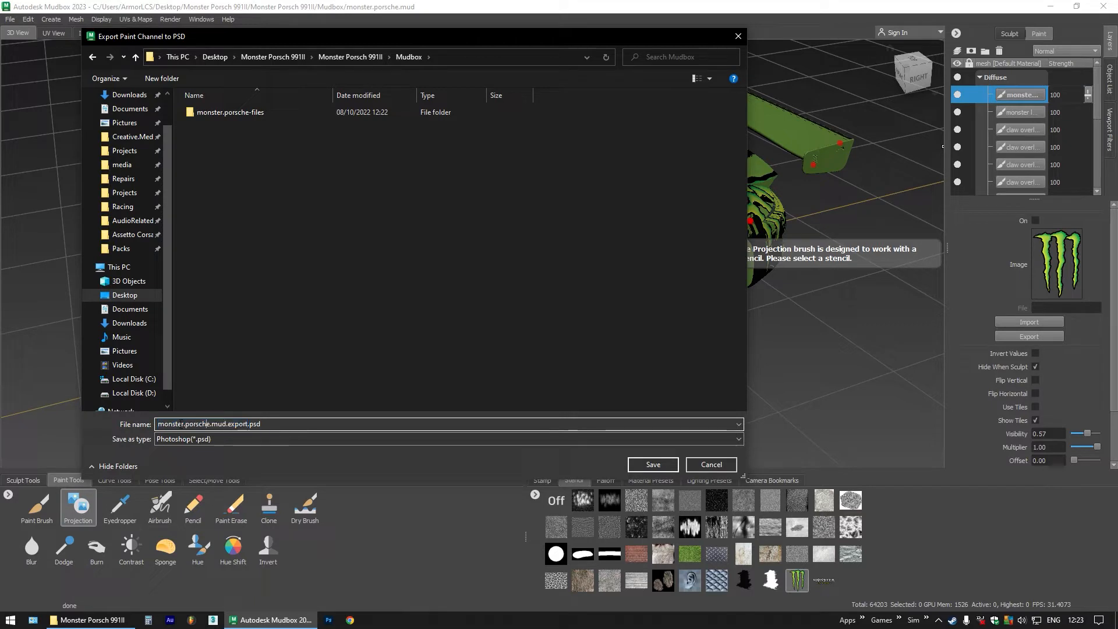
pyautogui.click(218, 424)
pyautogui.click(636, 463)
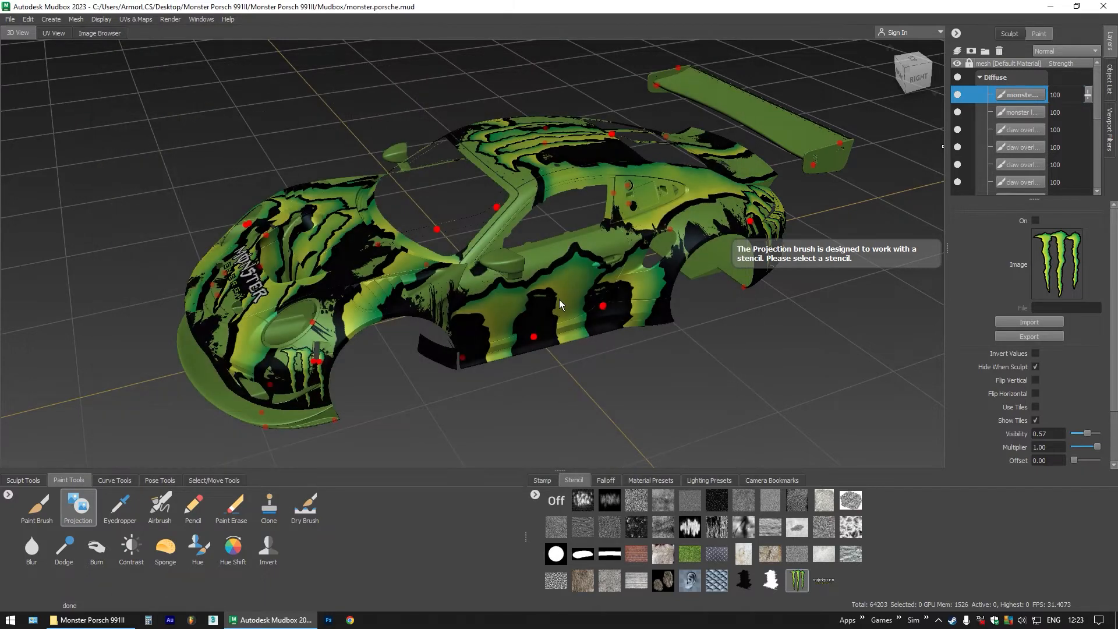
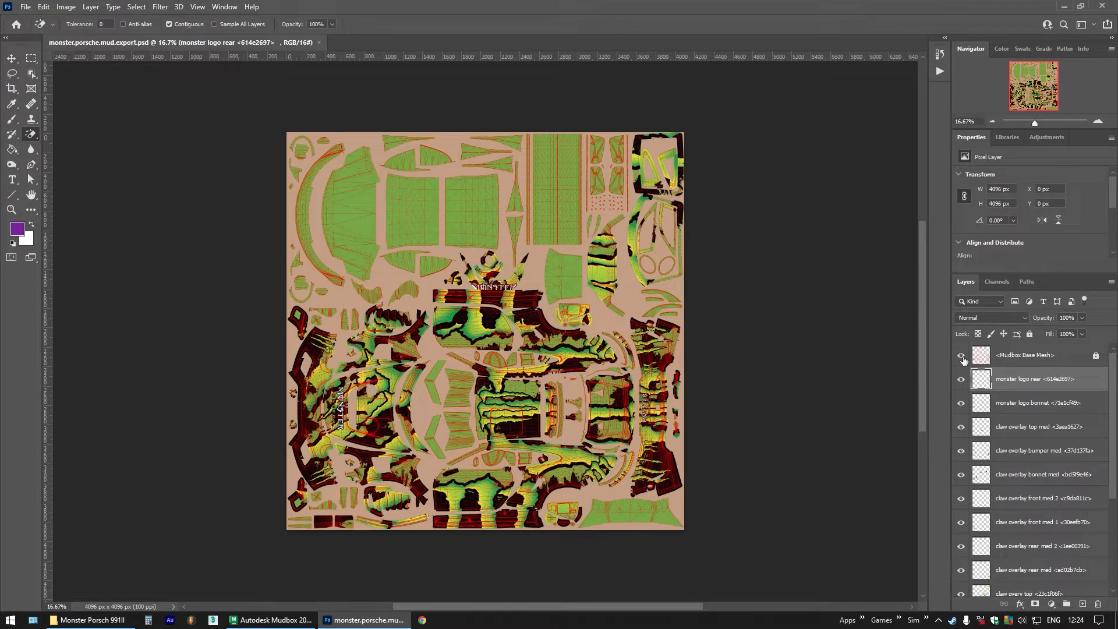
# In the exported PSD in Photoshop, hide the Mudbox Base Mesh, decals and Mudbox Diffuse Background layers
pyautogui.click(961, 355)
pyautogui.scroll(-5, 970, 455)
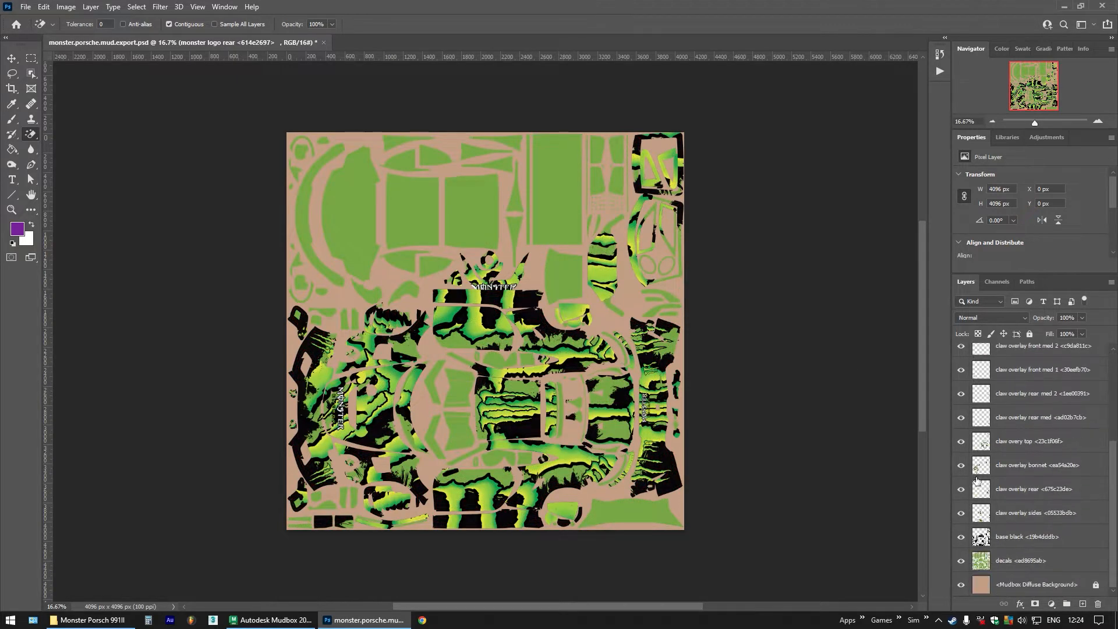
pyautogui.click(961, 561)
pyautogui.click(962, 585)
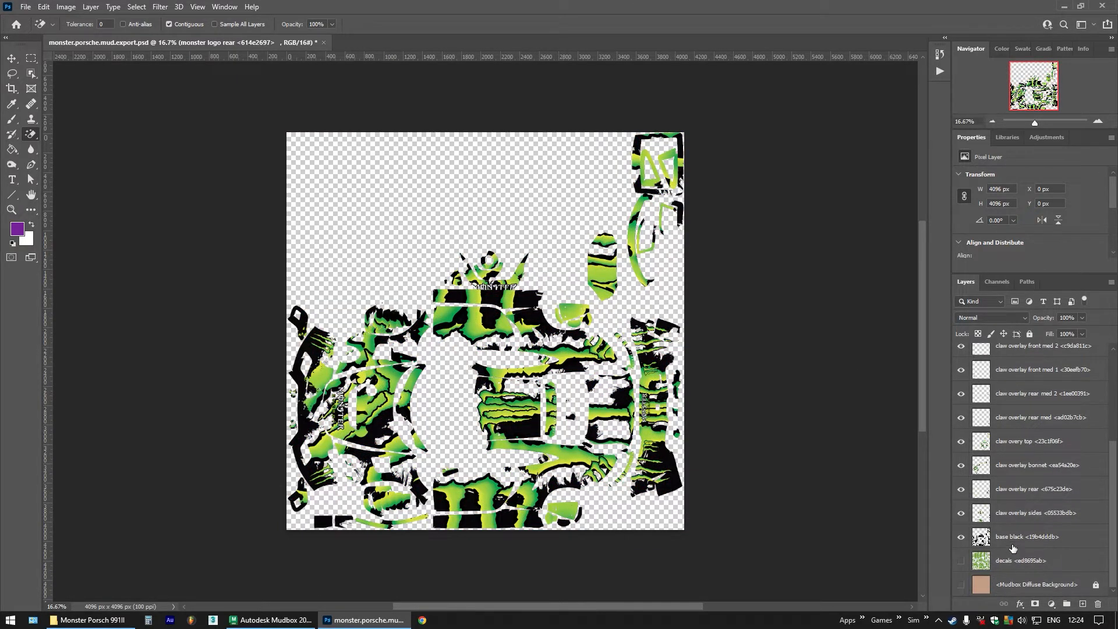
# Group the "monster logo rear" and "monster logo bonnet" layers as "Monster Logos"
pyautogui.scroll(5, 1019, 525)
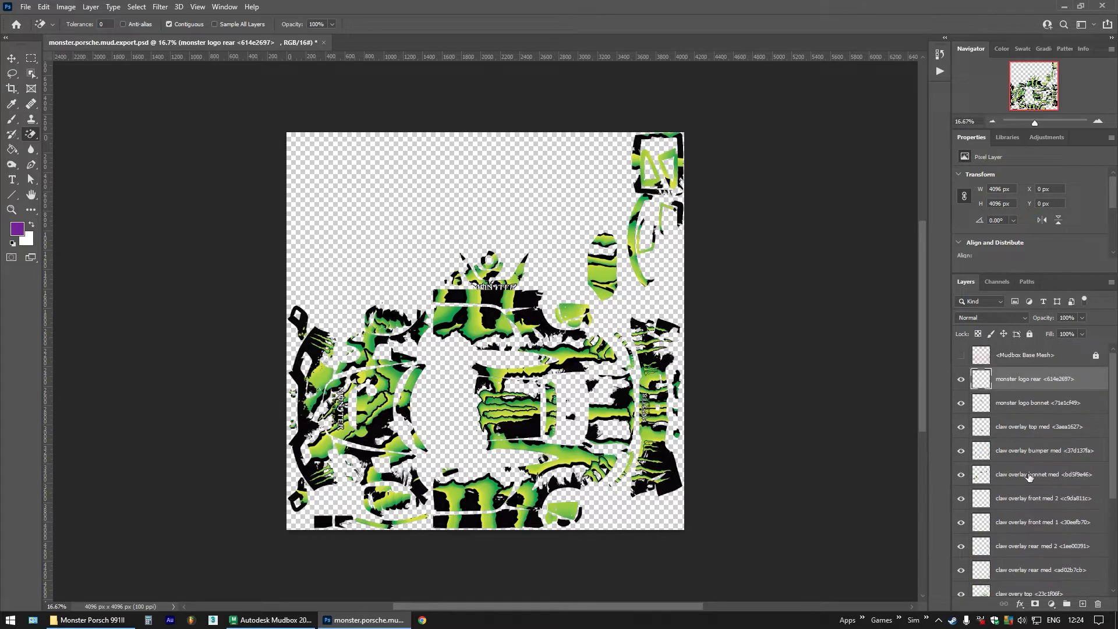
pyautogui.keyDown('shift'); pyautogui.click(1027, 405); pyautogui.keyUp('shift')
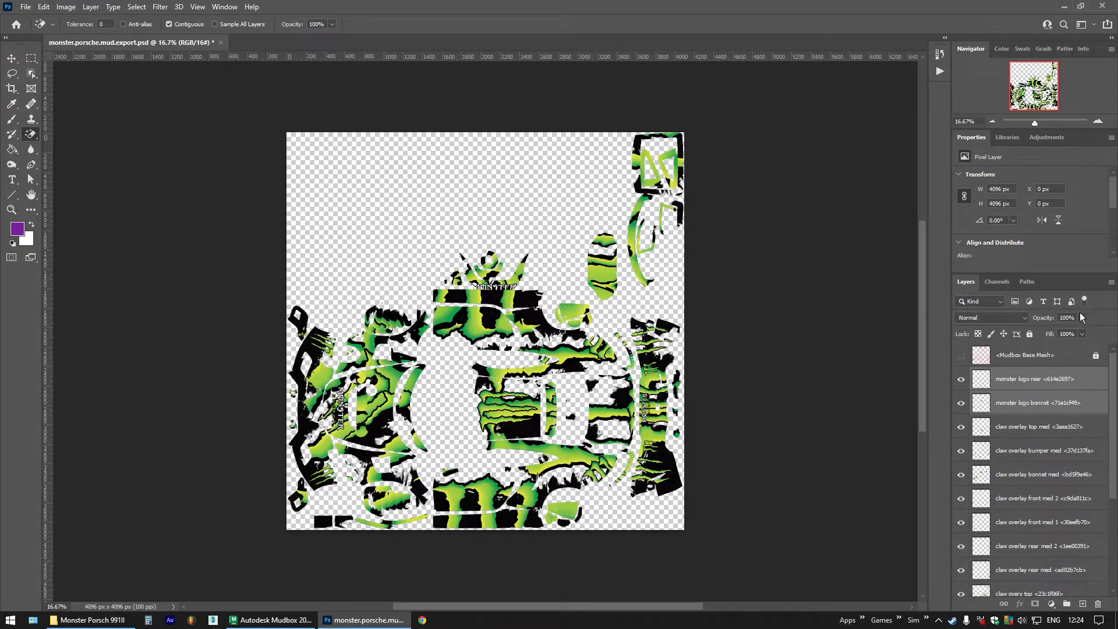
pyautogui.click(1110, 284)
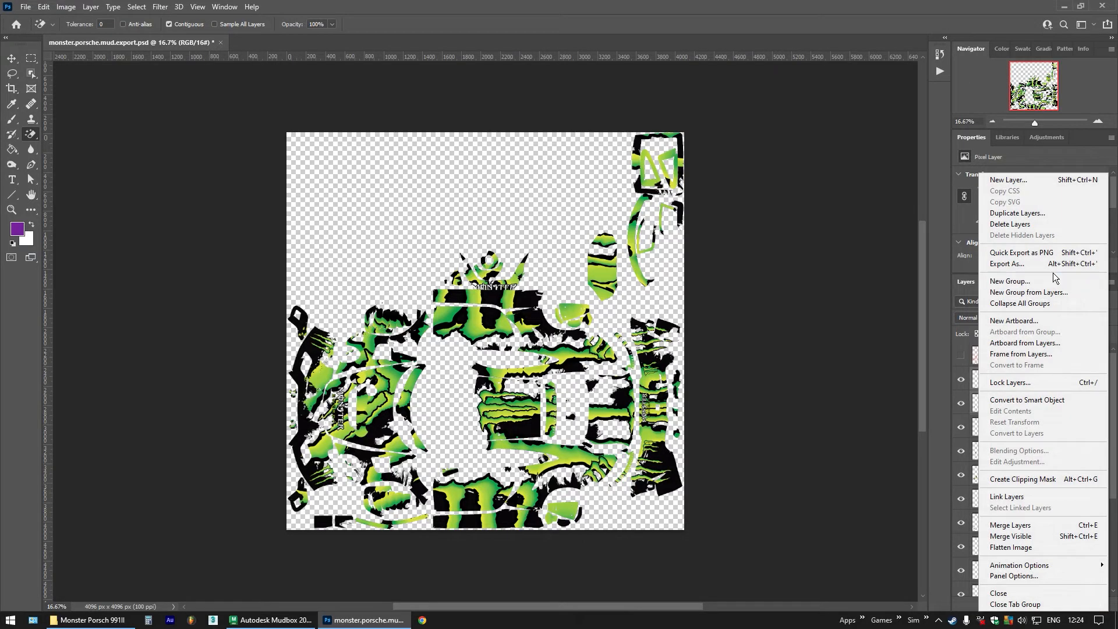
pyautogui.click(1042, 293)
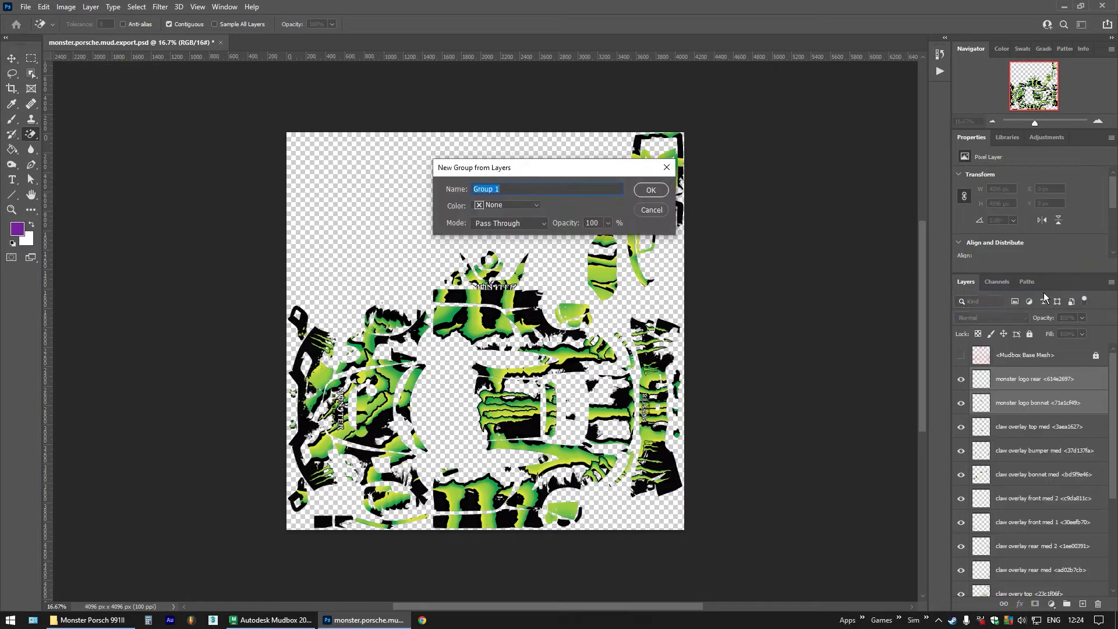
pyautogui.write('Monster Logos')
pyautogui.press('Return')
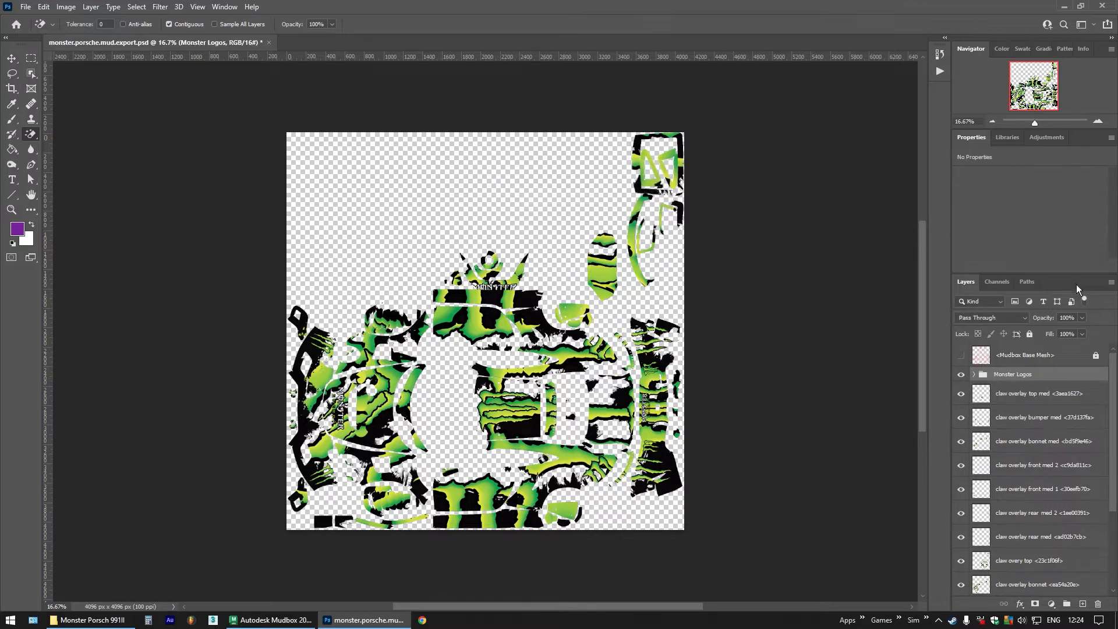
# Group all claw overlay layers, from "claw overlay top med" down to "claw overlay sides", as "Claw Overlays"
pyautogui.click(1039, 396)
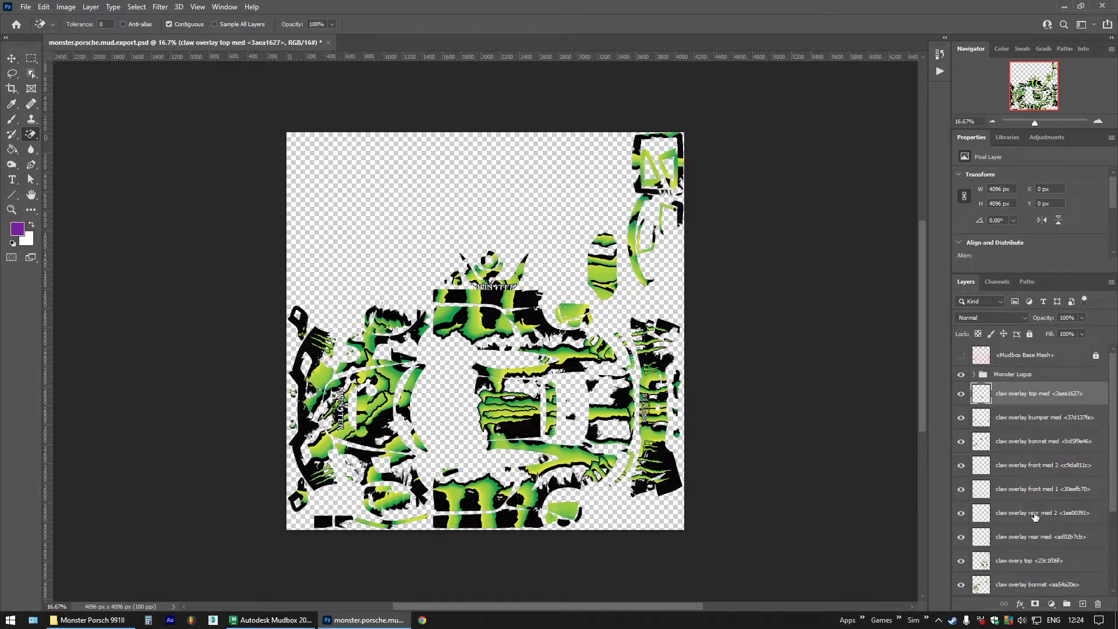
pyautogui.scroll(-1, 1026, 561)
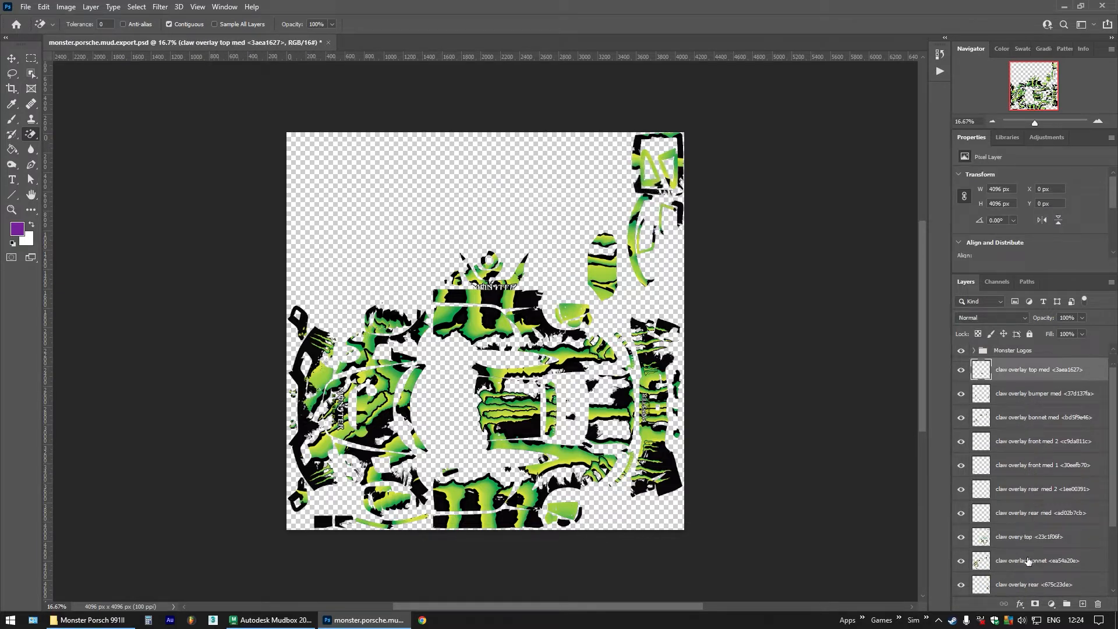
pyautogui.scroll(-3, 1028, 561)
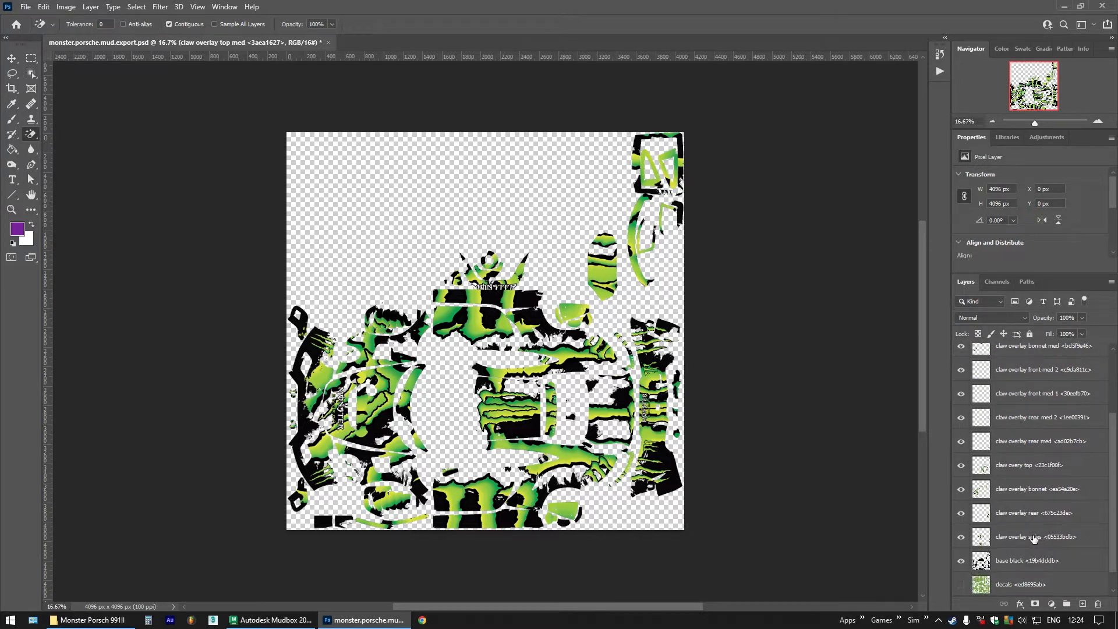
pyautogui.keyDown('shift'); pyautogui.click(1034, 537); pyautogui.keyUp('shift')
pyautogui.click(1112, 282)
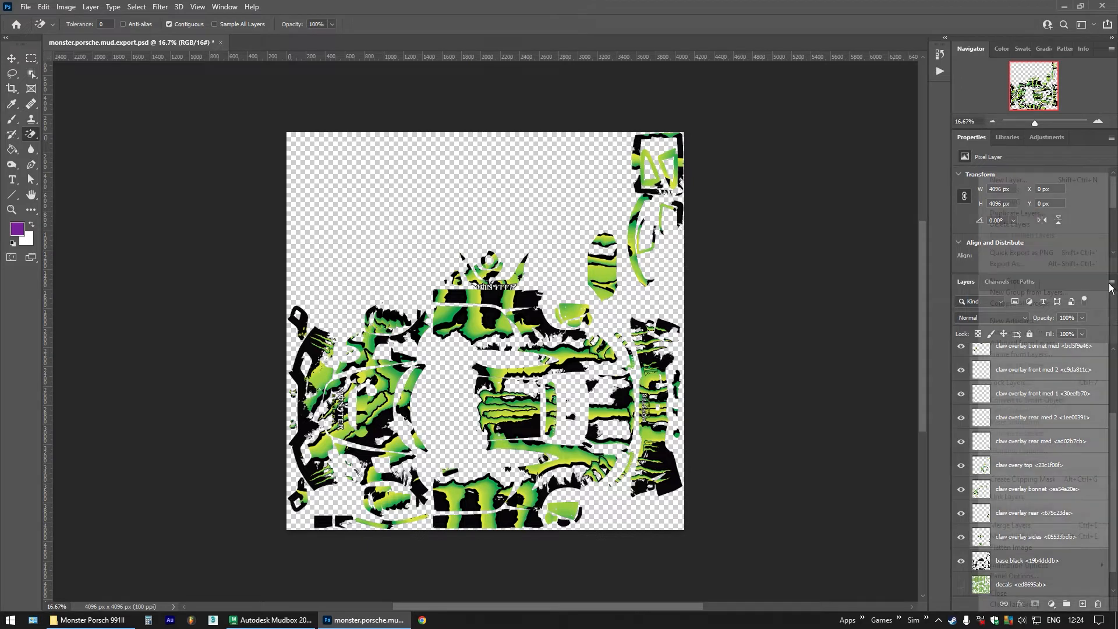
pyautogui.click(1030, 293)
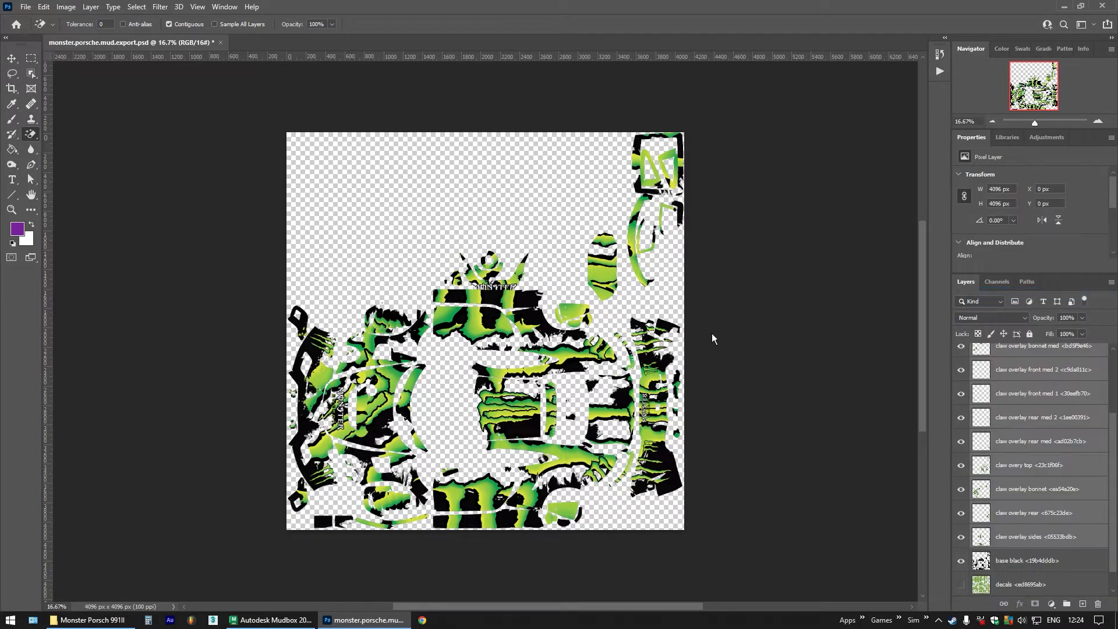
pyautogui.write('C')
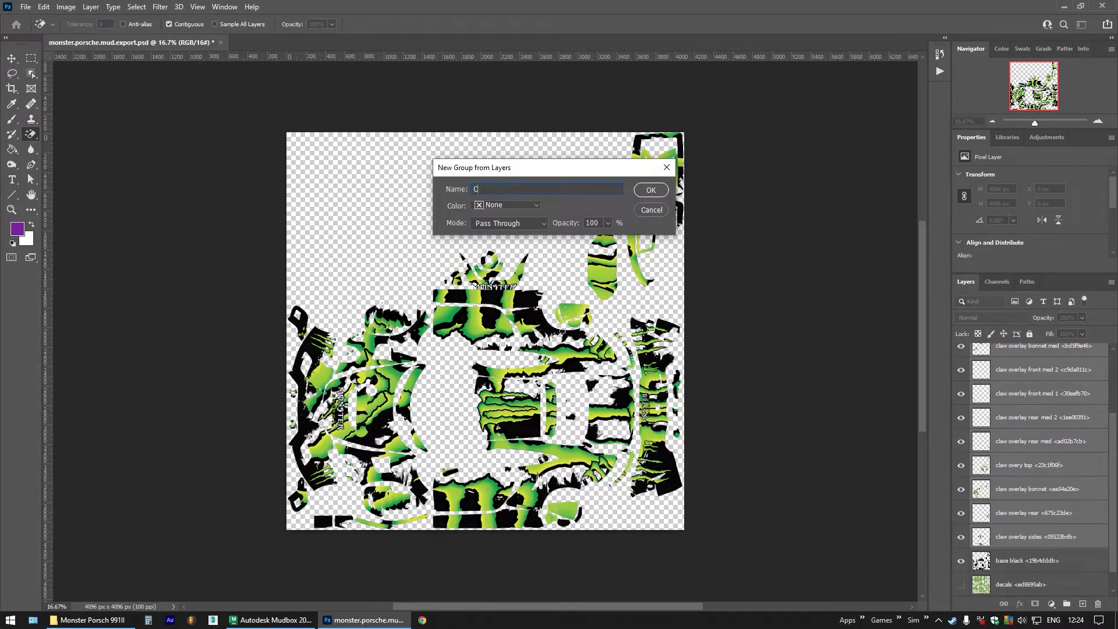
pyautogui.write('law Overlays')
pyautogui.press('Return')
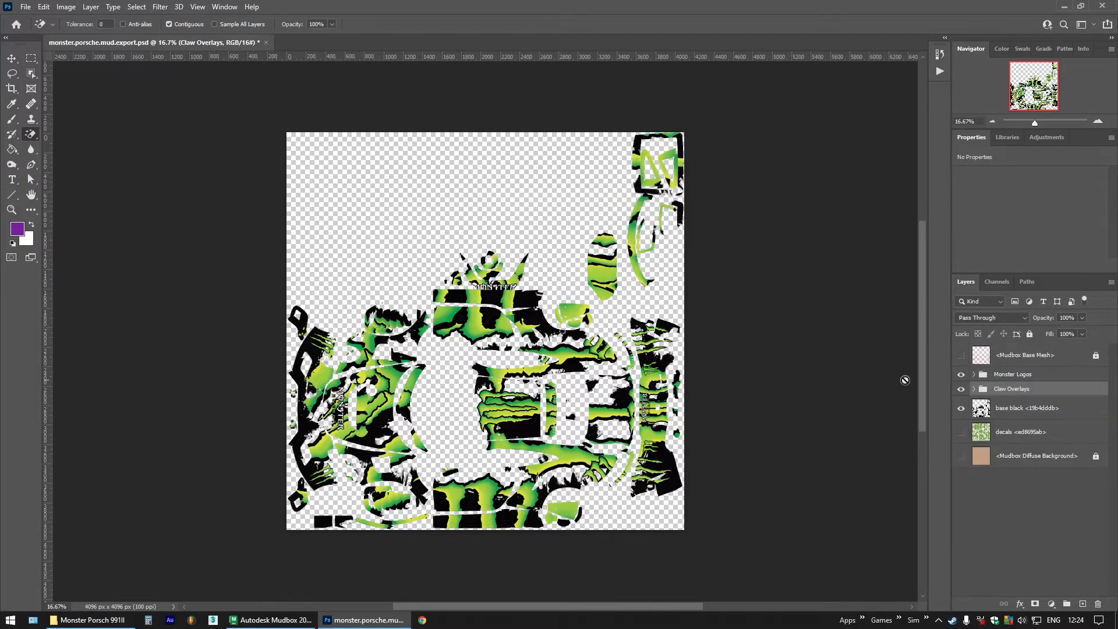
# Put the "base black" layer into its own group named "Base black" and collapse the group
pyautogui.click(1022, 410)
pyautogui.click(1111, 283)
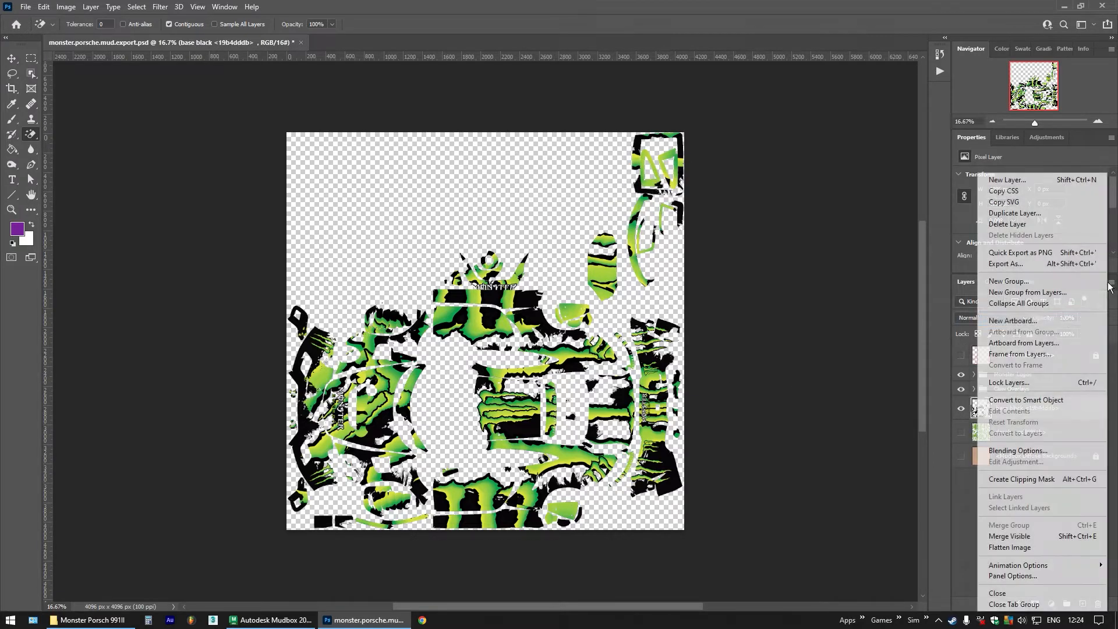
pyautogui.click(1040, 294)
pyautogui.write('B')
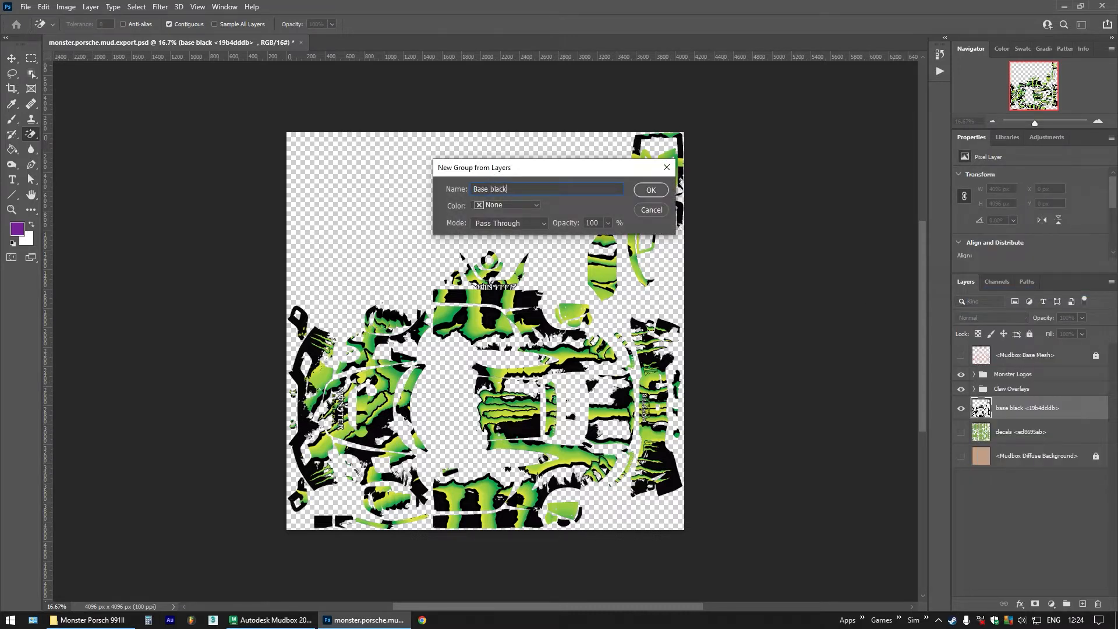
pyautogui.write('ase black')
pyautogui.press('Return')
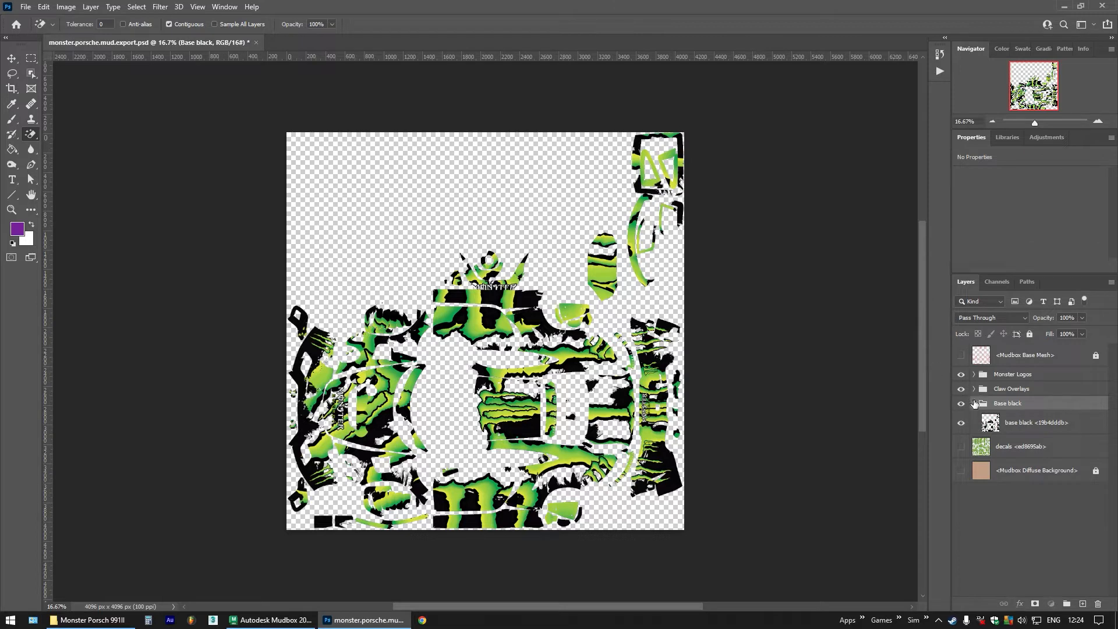
pyautogui.click(973, 403)
# Copy the Monster Logos, Claw Overlays and Base black groups into monster.porsche.psd, accepting the different bit depth, and save that file
pyautogui.keyDown('shift'); pyautogui.click(1001, 389); pyautogui.keyUp('shift')
pyautogui.keyDown('shift'); pyautogui.click(1009, 378); pyautogui.keyUp('shift')
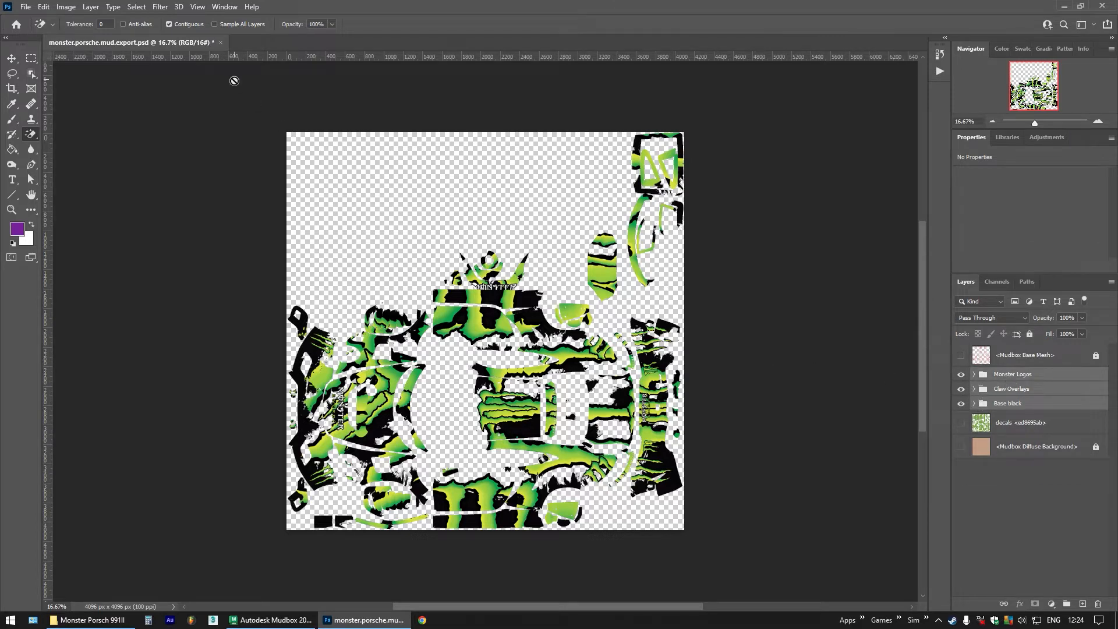
pyautogui.click(87, 620)
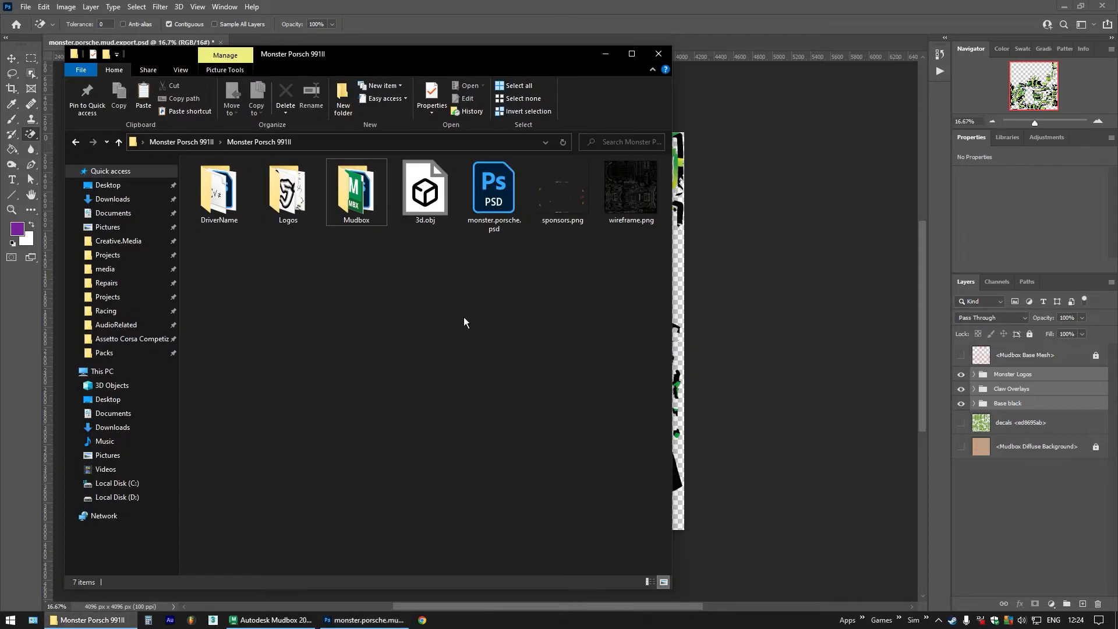
pyautogui.doubleClick(493, 192)
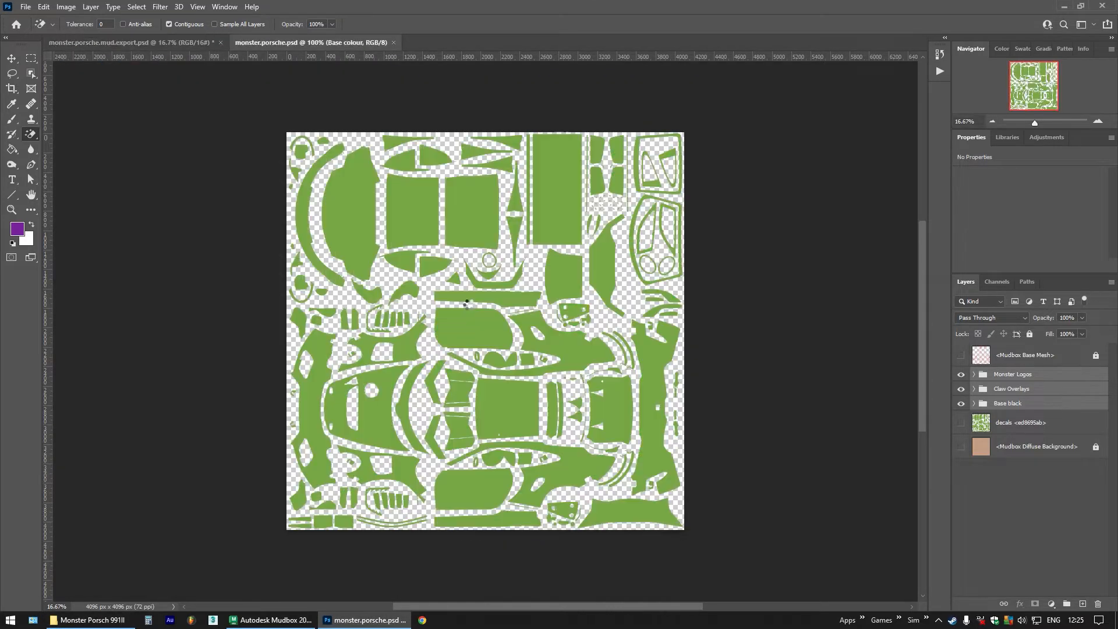
pyautogui.click(163, 43)
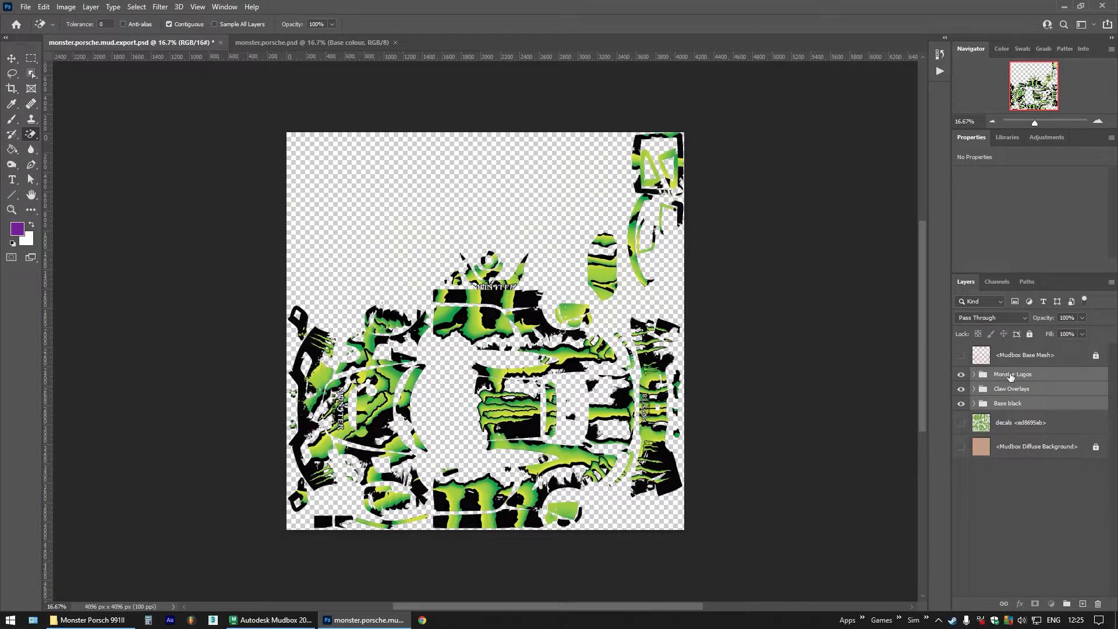
pyautogui.moveTo(1011, 376); pyautogui.dragTo(531, 322)
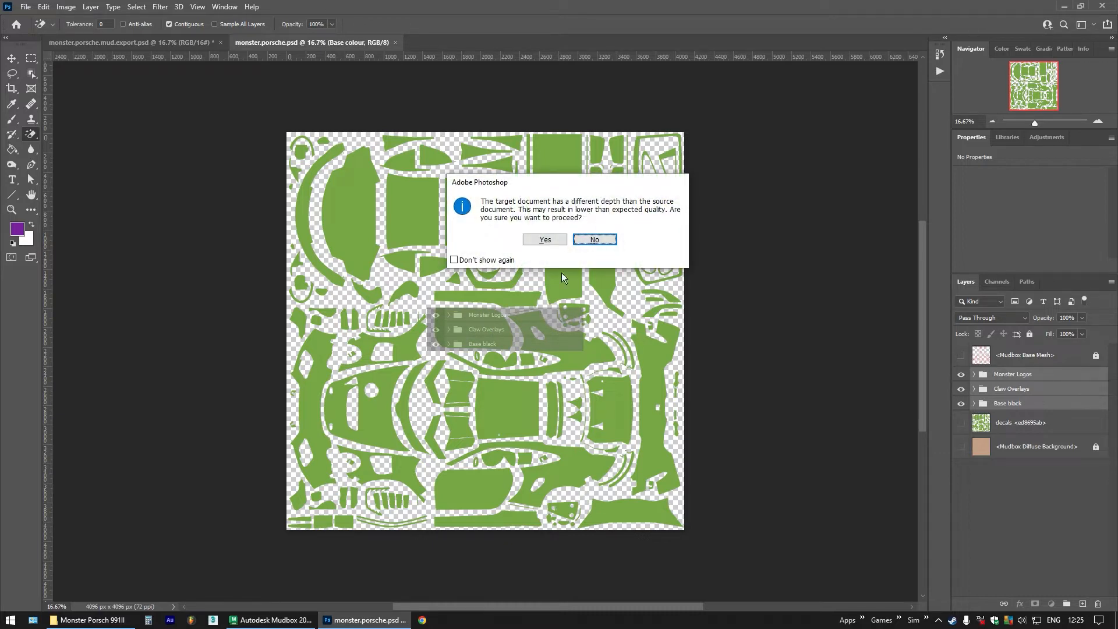
pyautogui.click(554, 242)
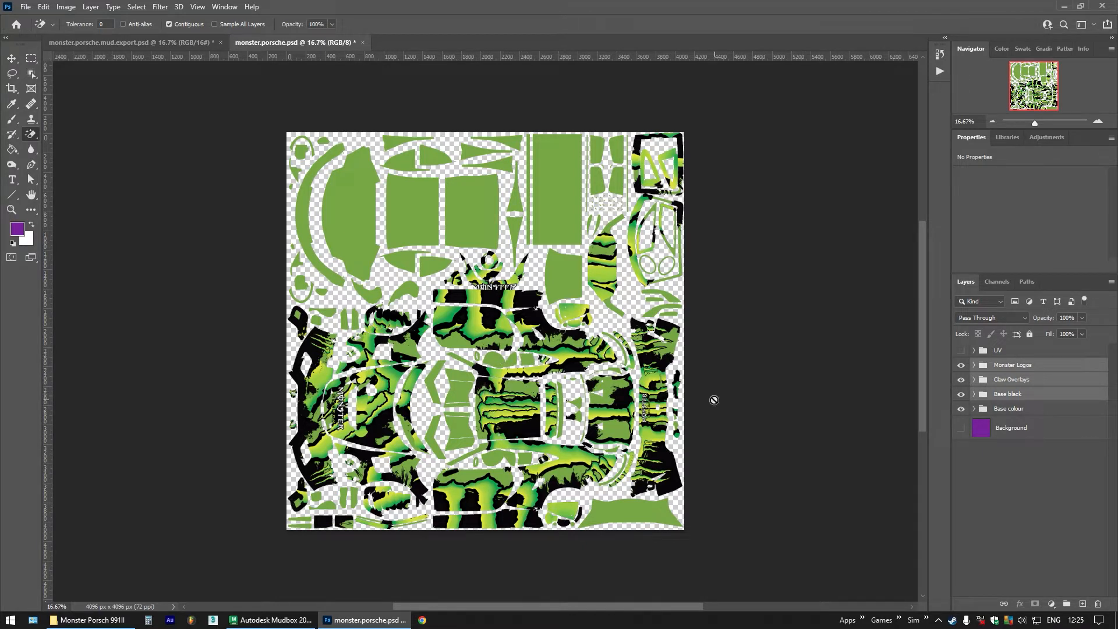
pyautogui.click(1020, 484)
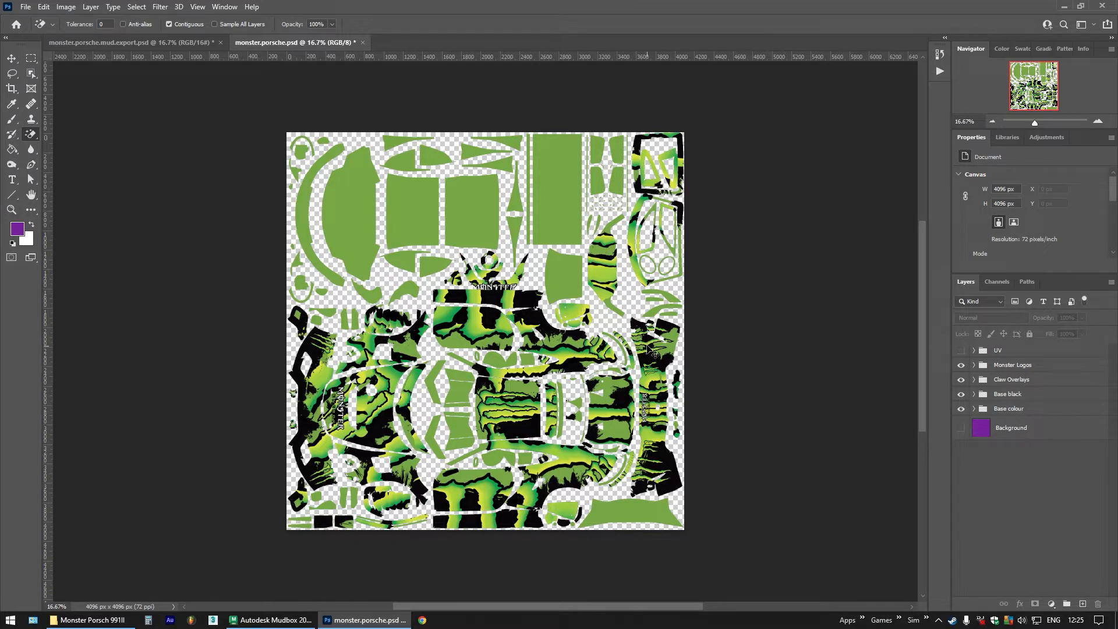
pyautogui.hotkey('ctrl', 's')
# Export the livery for web as PNG-24 with transparency, overwriting decals.png in the MonsterEnergy_100_Porsche991IIGT3 folder
pyautogui.click(26, 7)
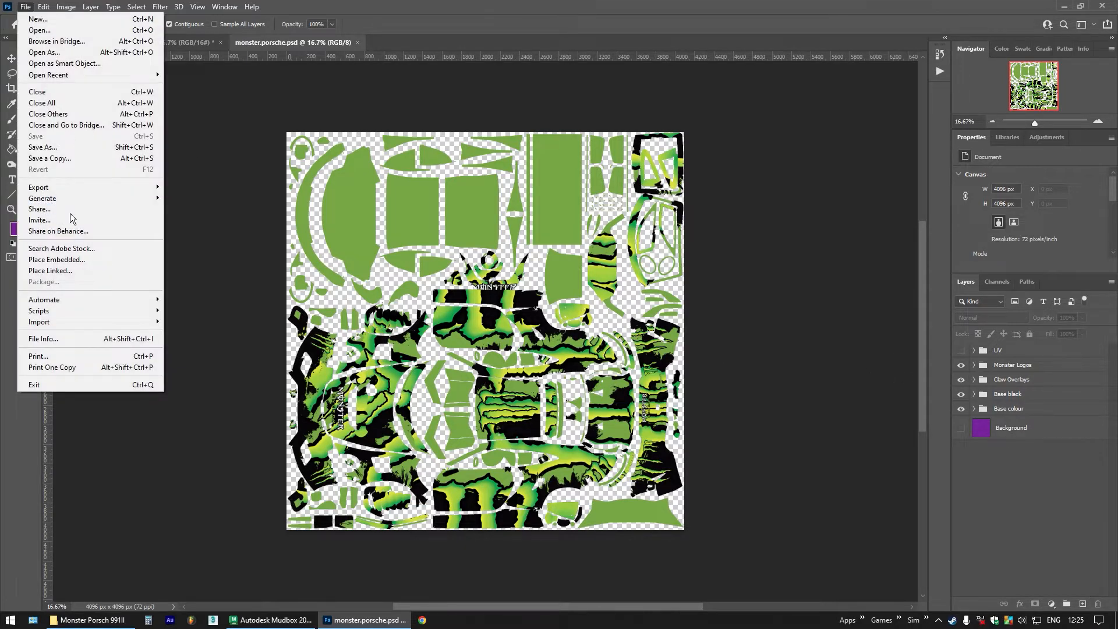
pyautogui.moveTo(74, 186)
pyautogui.click(243, 233)
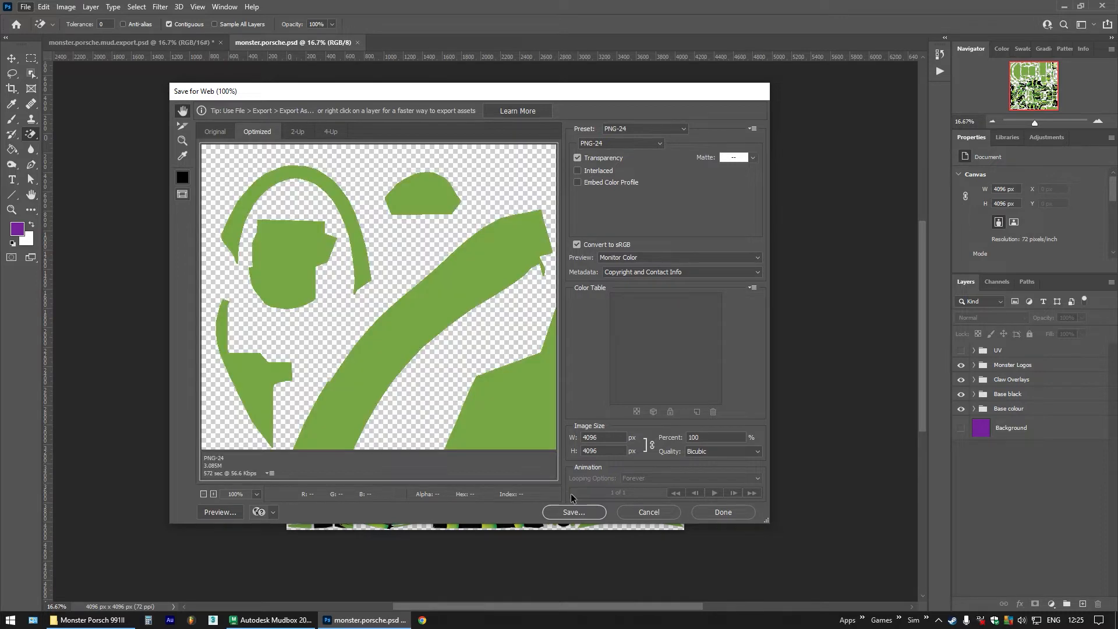
pyautogui.click(575, 512)
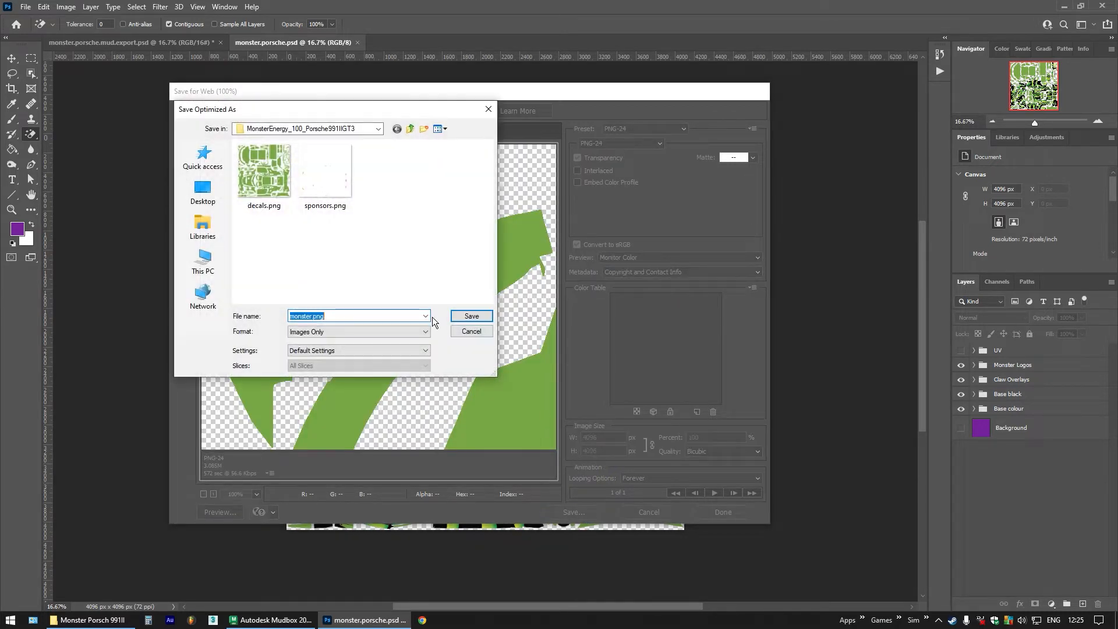
pyautogui.click(346, 129)
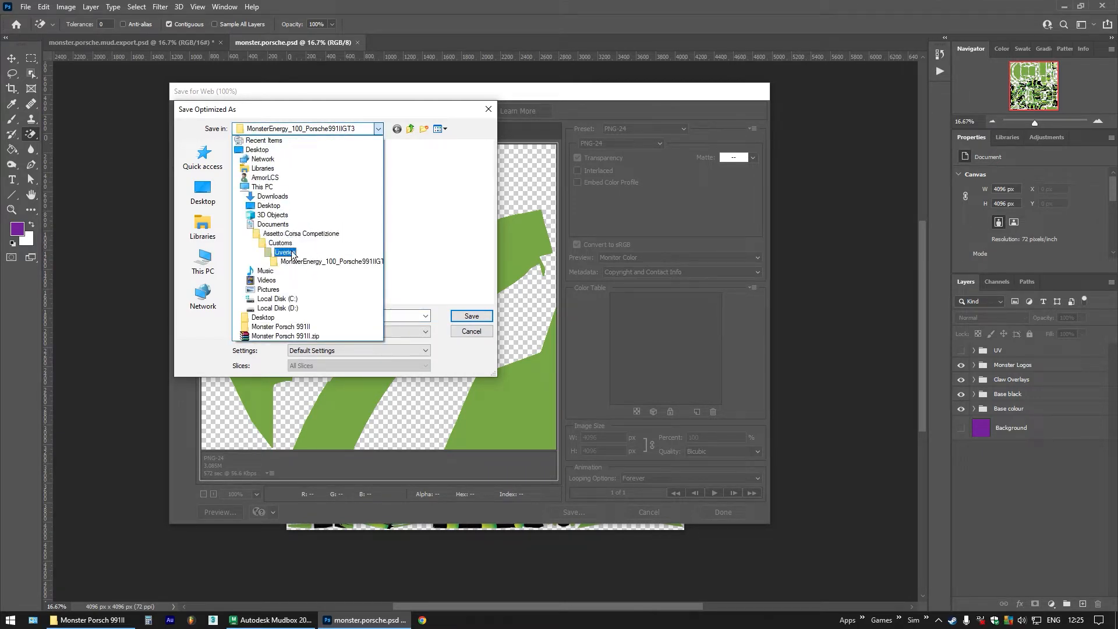
pyautogui.click(321, 263)
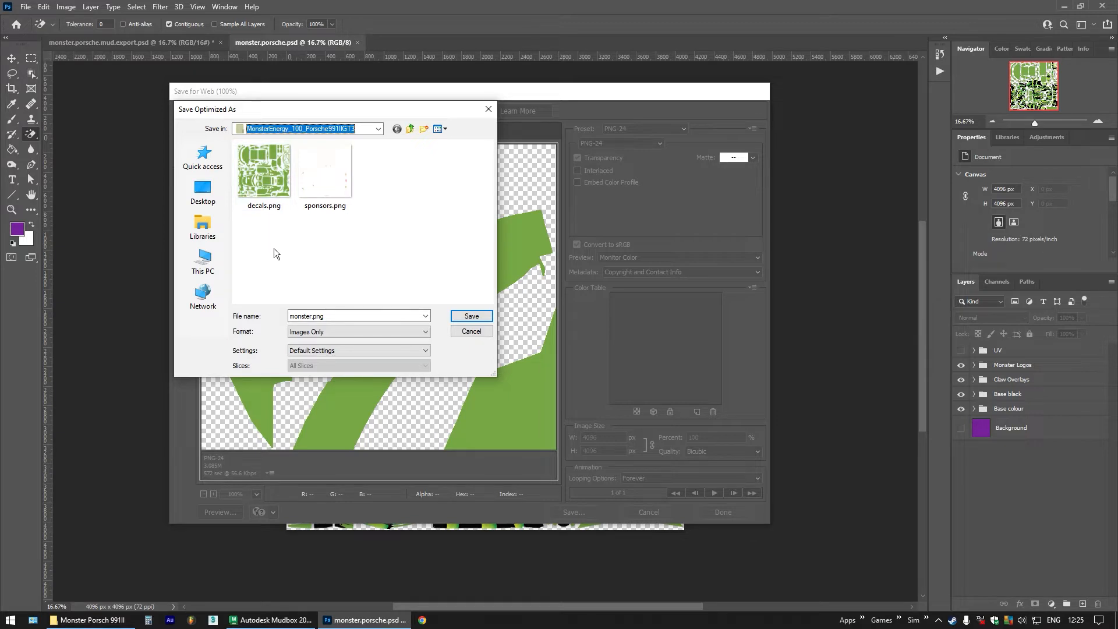
pyautogui.click(262, 177)
pyautogui.press('Return')
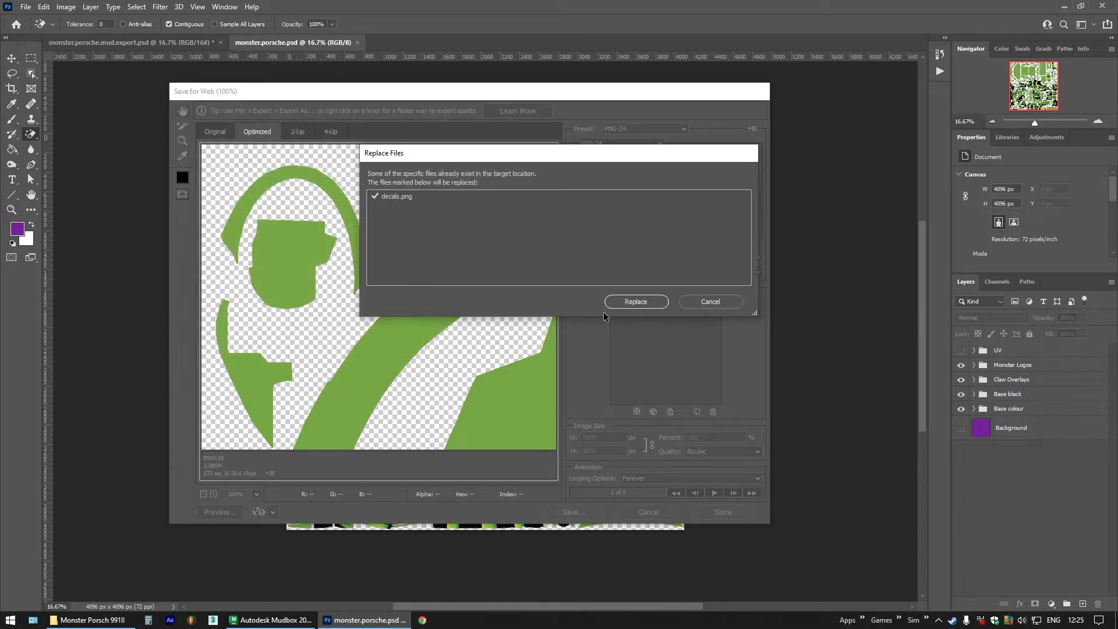
pyautogui.click(637, 303)
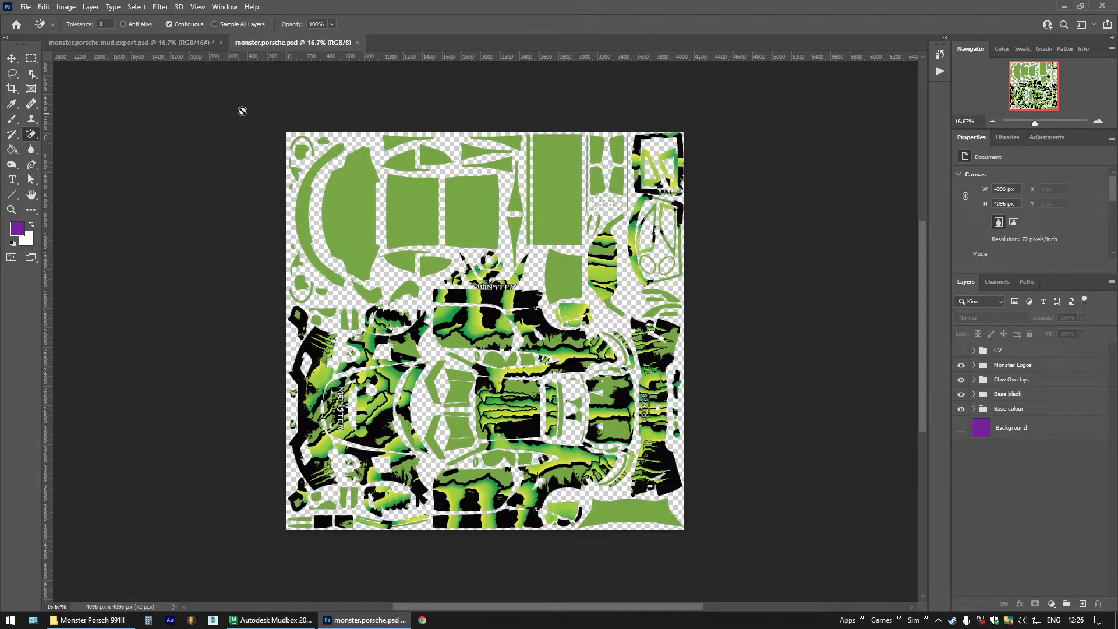
# Close monster.porsche.mud.export.psd without saving its changes
pyautogui.click(216, 45)
pyautogui.click(221, 44)
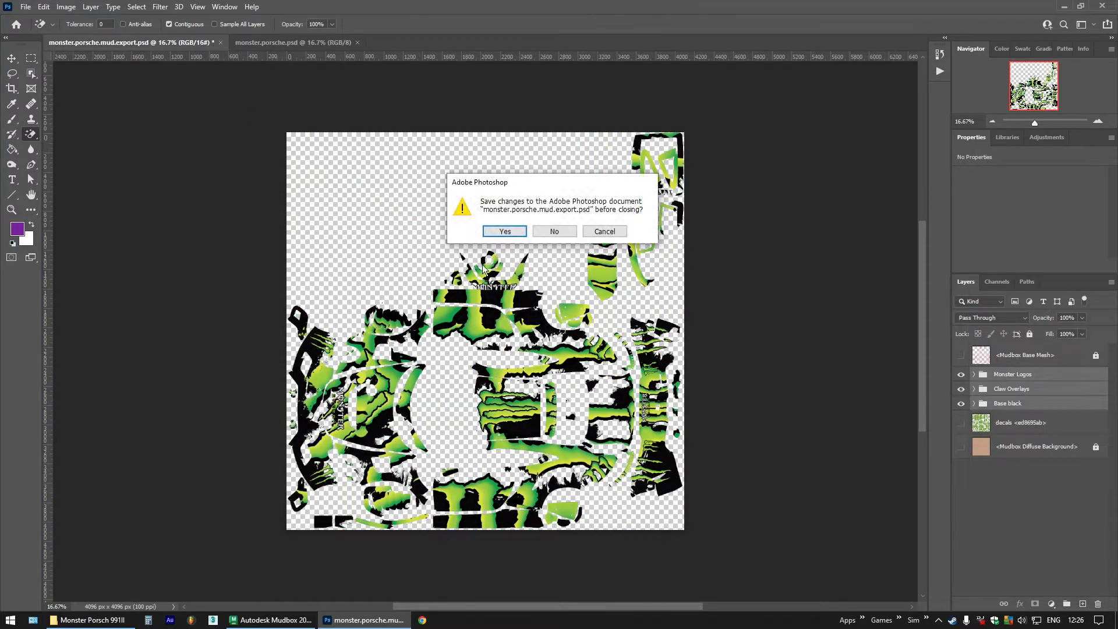
pyautogui.click(556, 231)
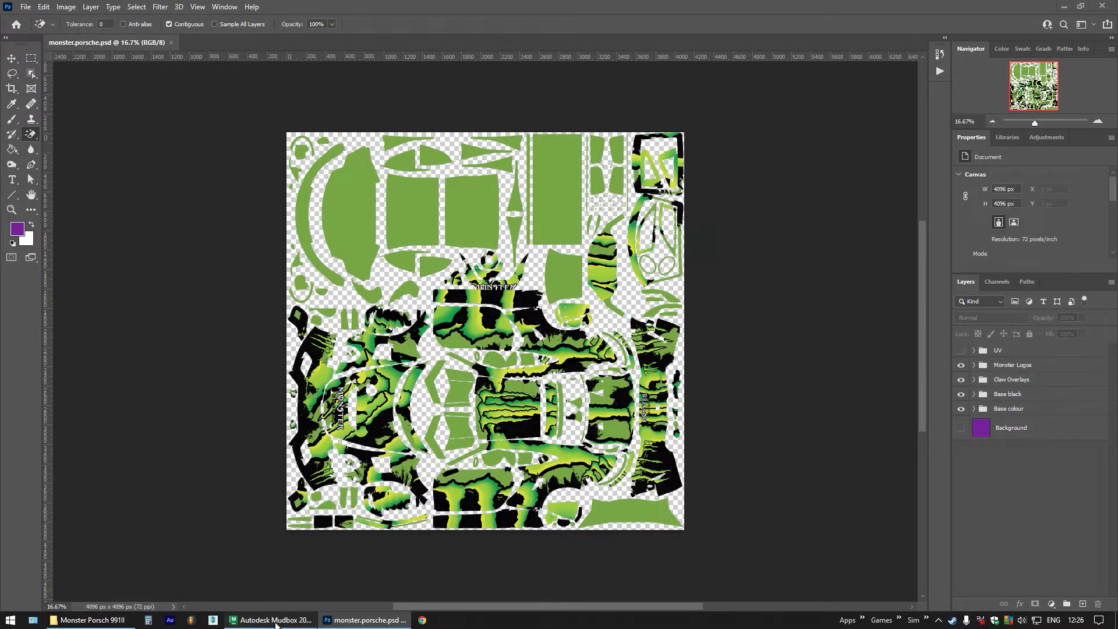
# Switch to Mudbox, stop watching the exported PSD and save the monster.porsche.mud scene
pyautogui.click(251, 619)
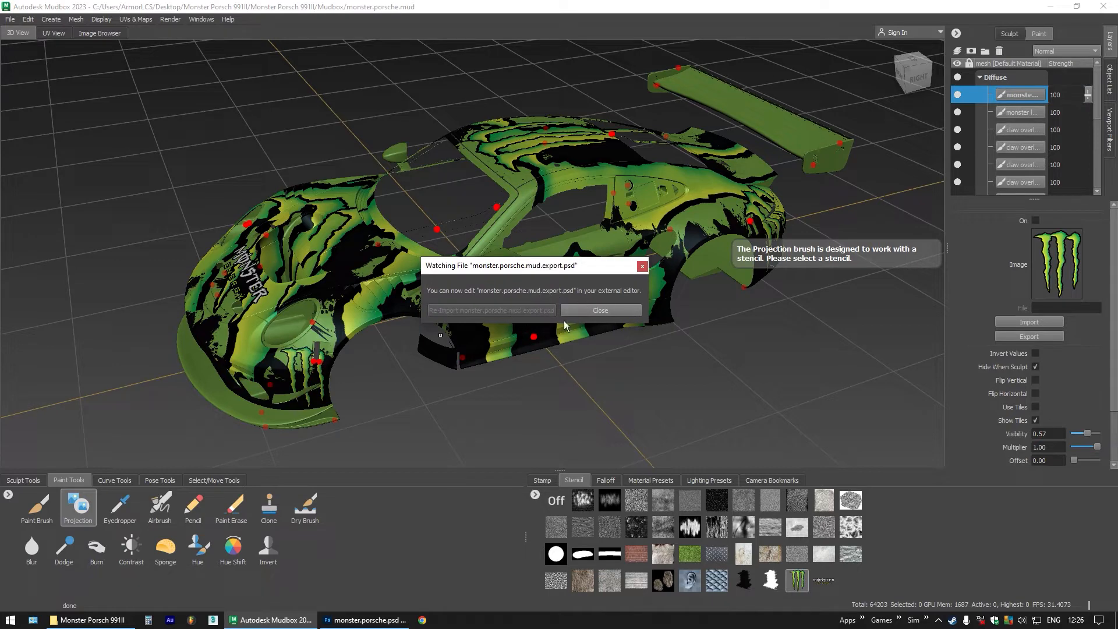
pyautogui.click(612, 310)
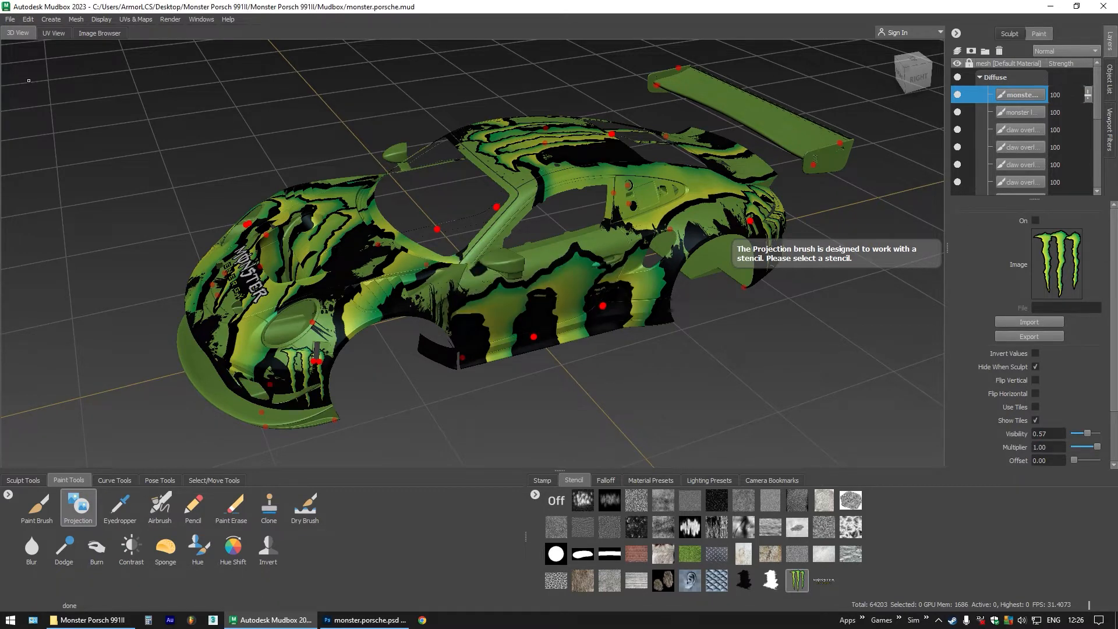
pyautogui.click(11, 21)
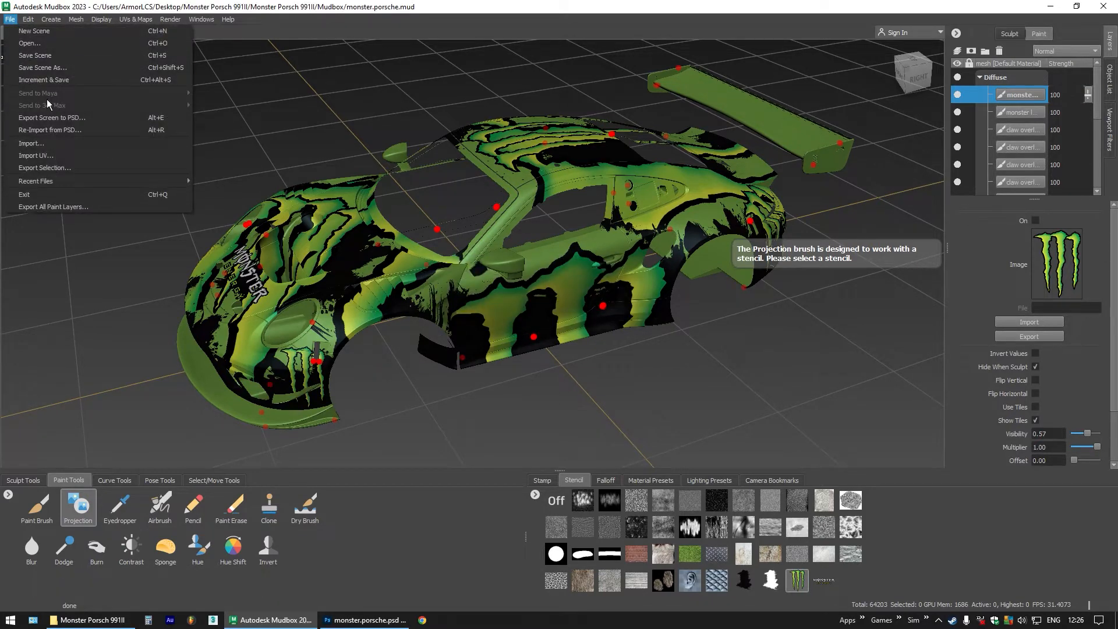
pyautogui.click(38, 58)
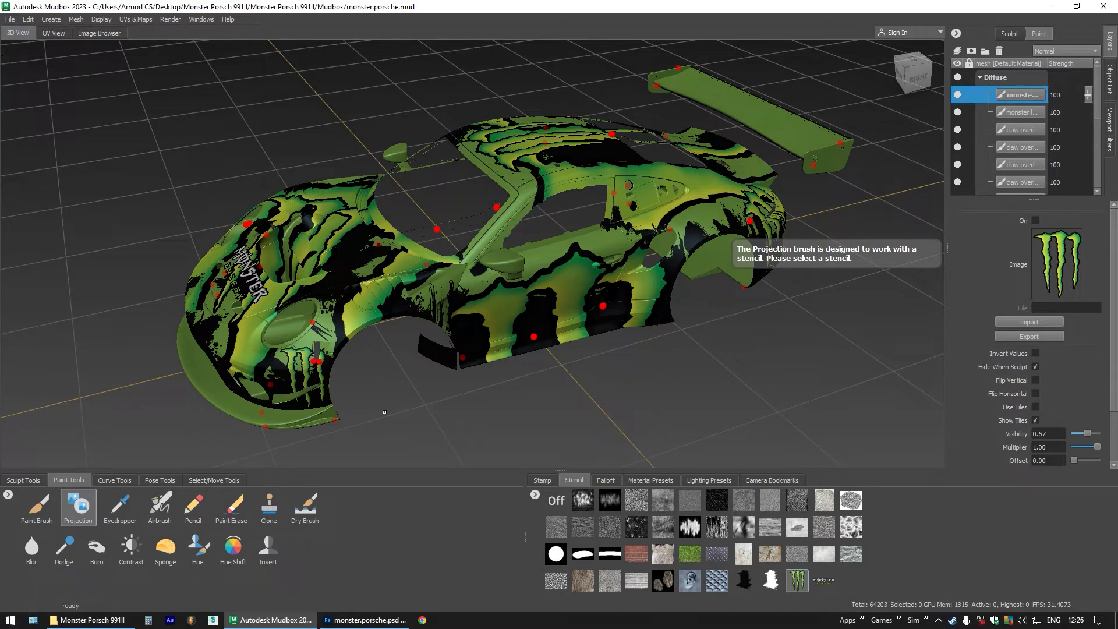
# Review the project's Mudbox folder and the paint layer files in its monster.porsche-files subfolder in File Explorer
pyautogui.click(364, 620)
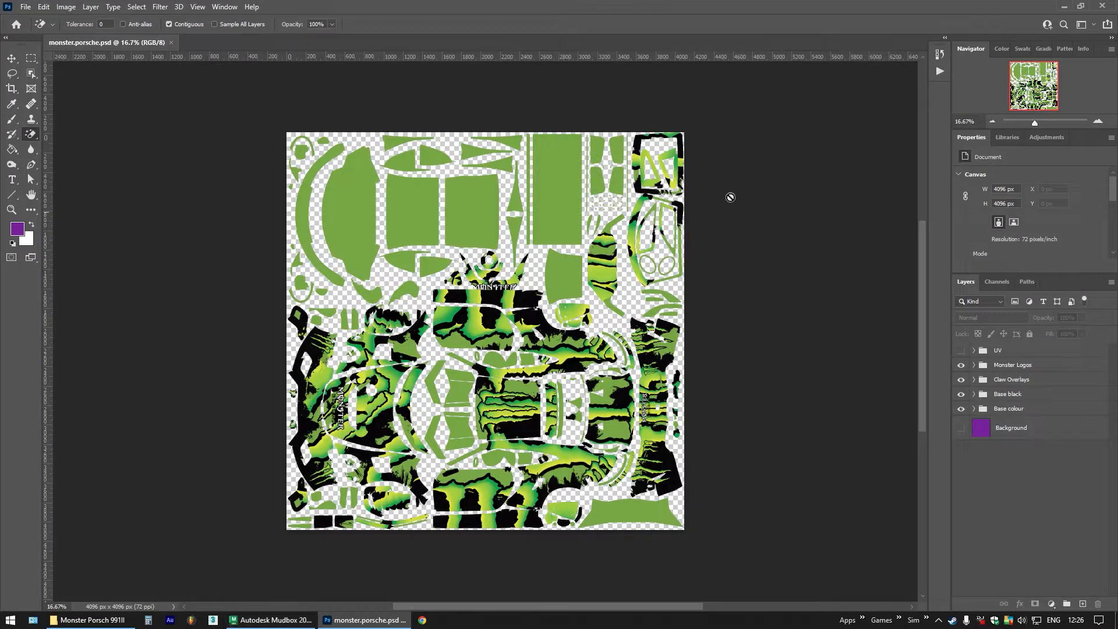
pyautogui.click(1064, 7)
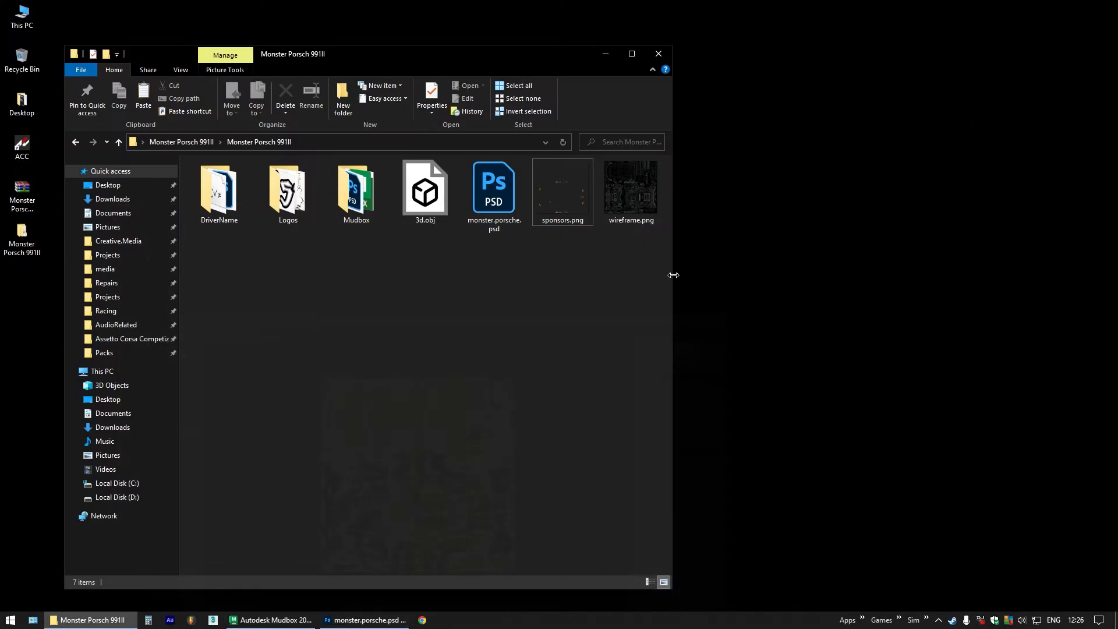
pyautogui.doubleClick(356, 192)
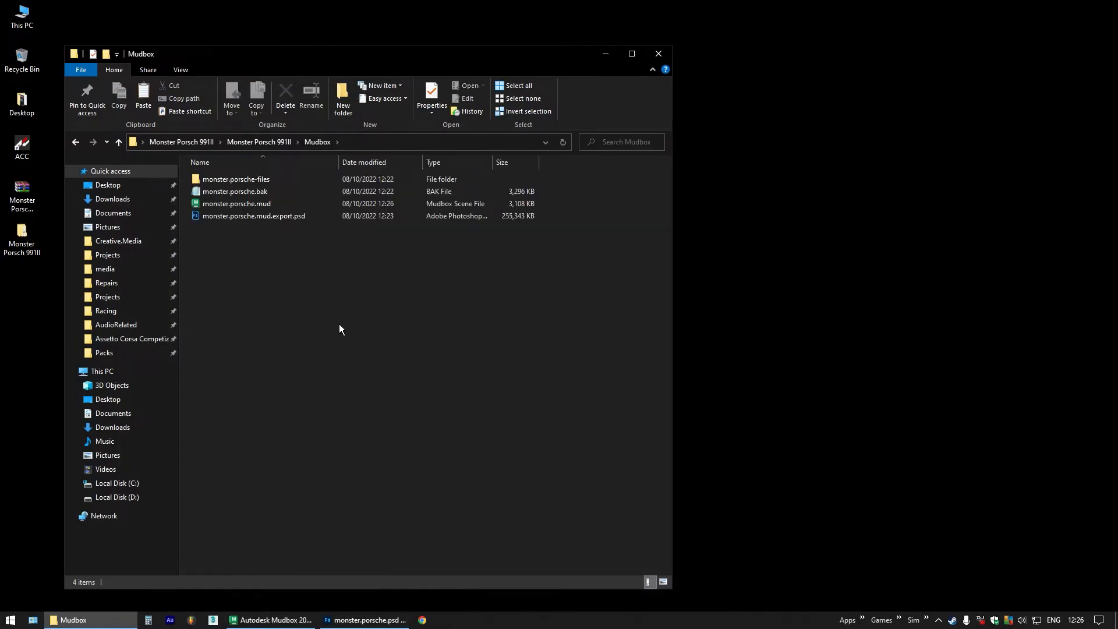
pyautogui.doubleClick(250, 180)
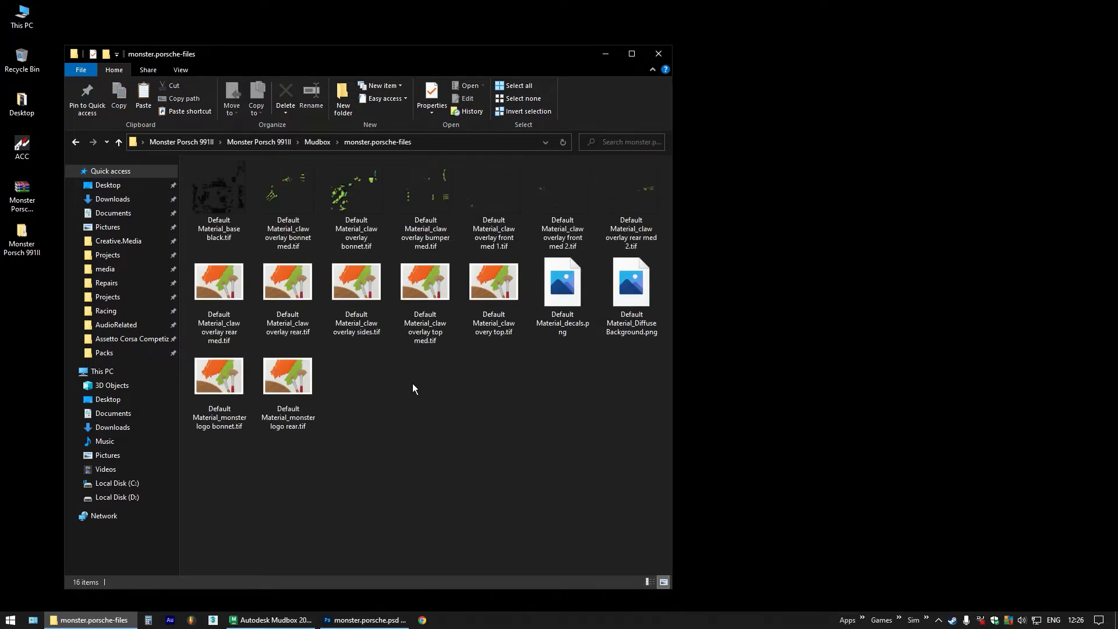
pyautogui.click(317, 143)
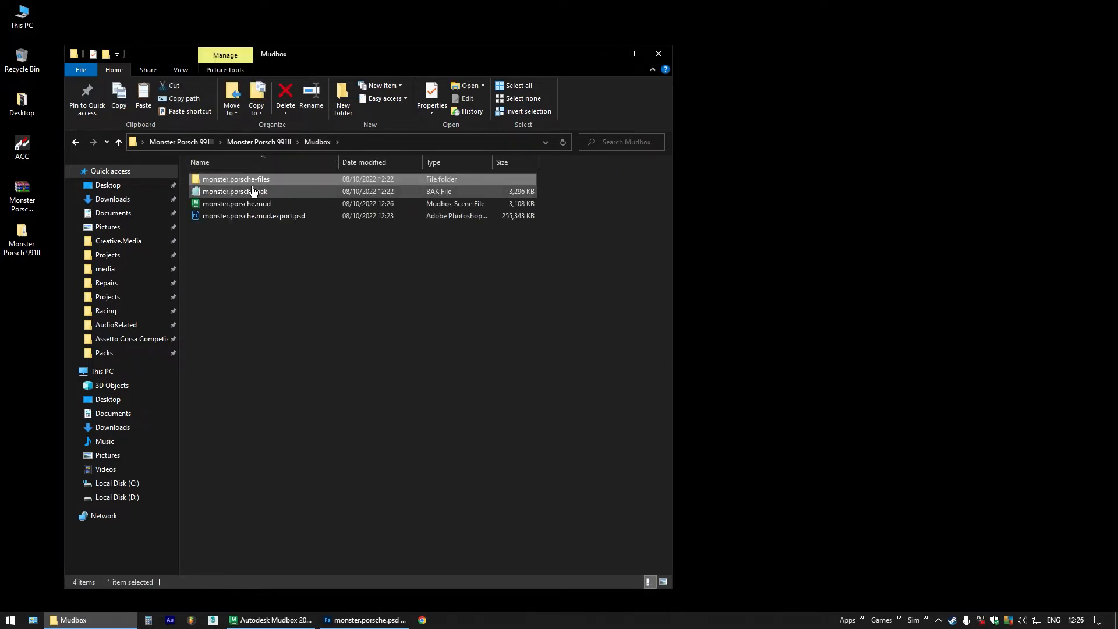
pyautogui.click(401, 294)
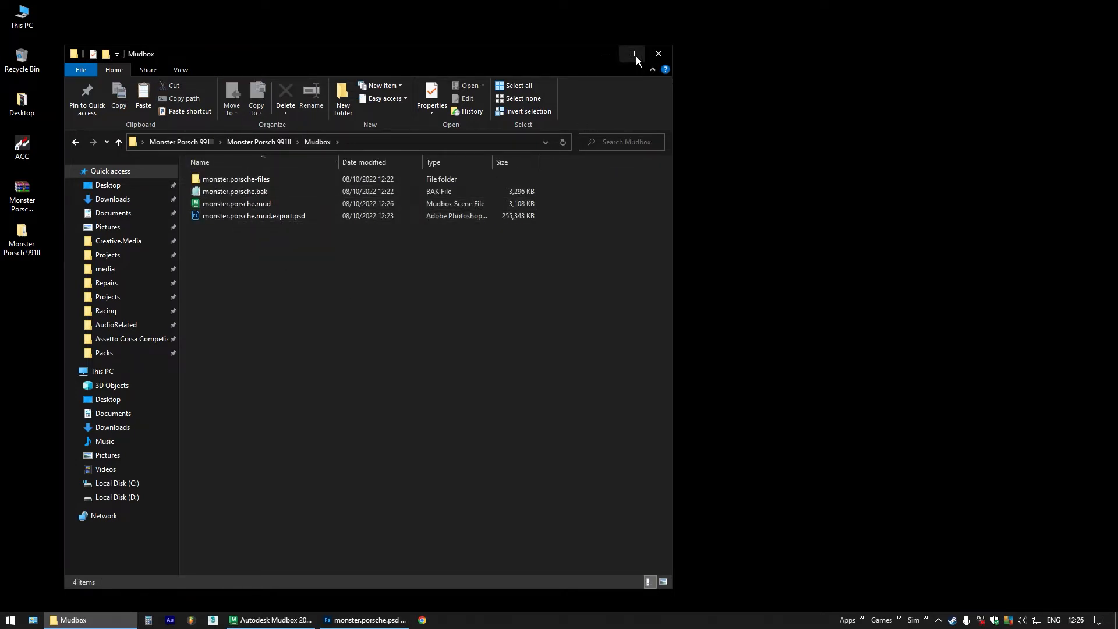
pyautogui.click(606, 54)
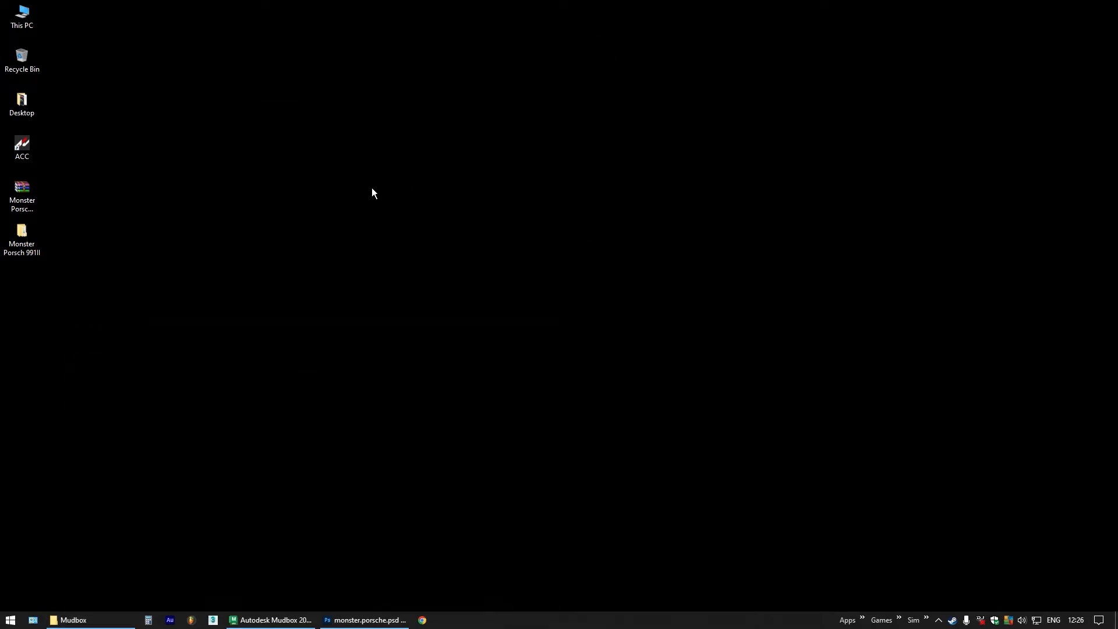
# Launch Assetto Corsa Competizione and inspect the Monster Energy Porsche 991II GT3 R from all sides in single-player car selection
pyautogui.doubleClick(22, 146)
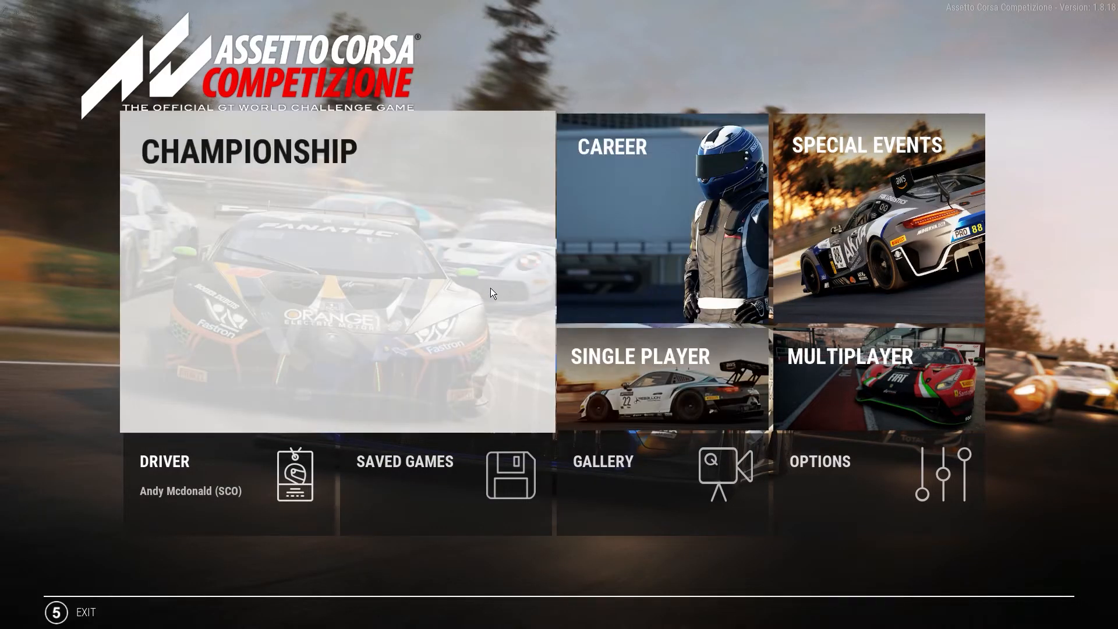
pyautogui.click(589, 355)
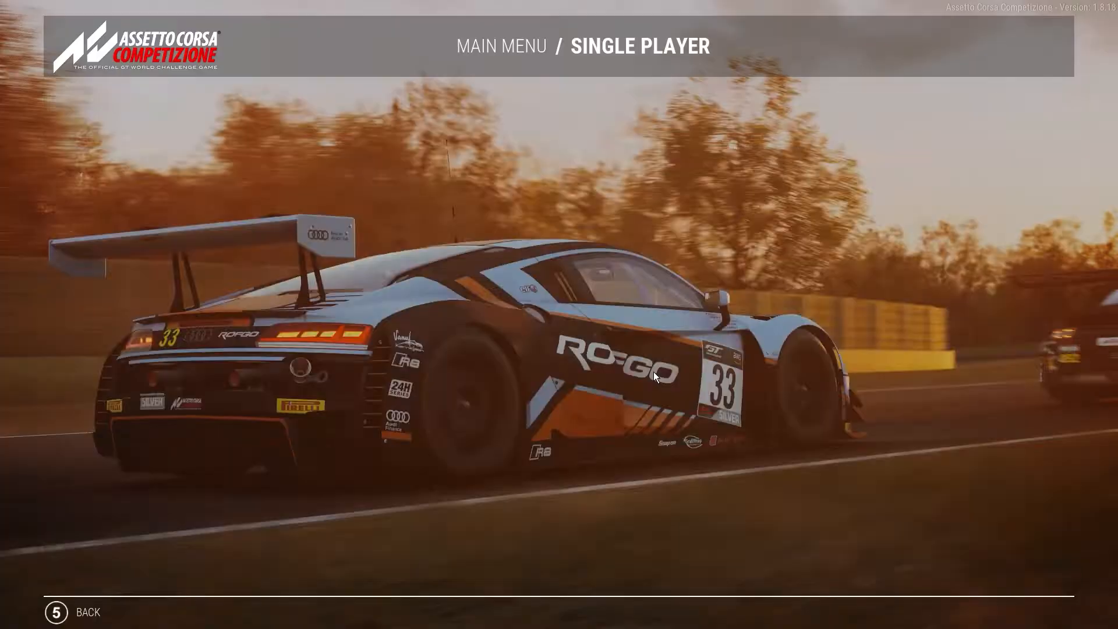
pyautogui.click(811, 327)
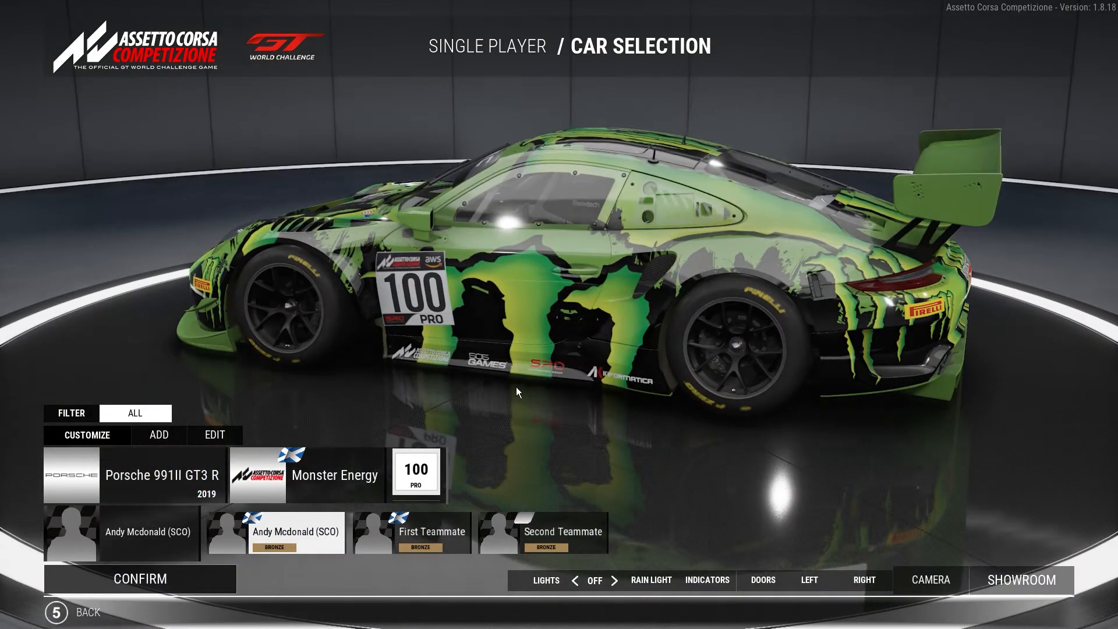
pyautogui.moveTo(431, 344); pyautogui.dragTo(629, 362)
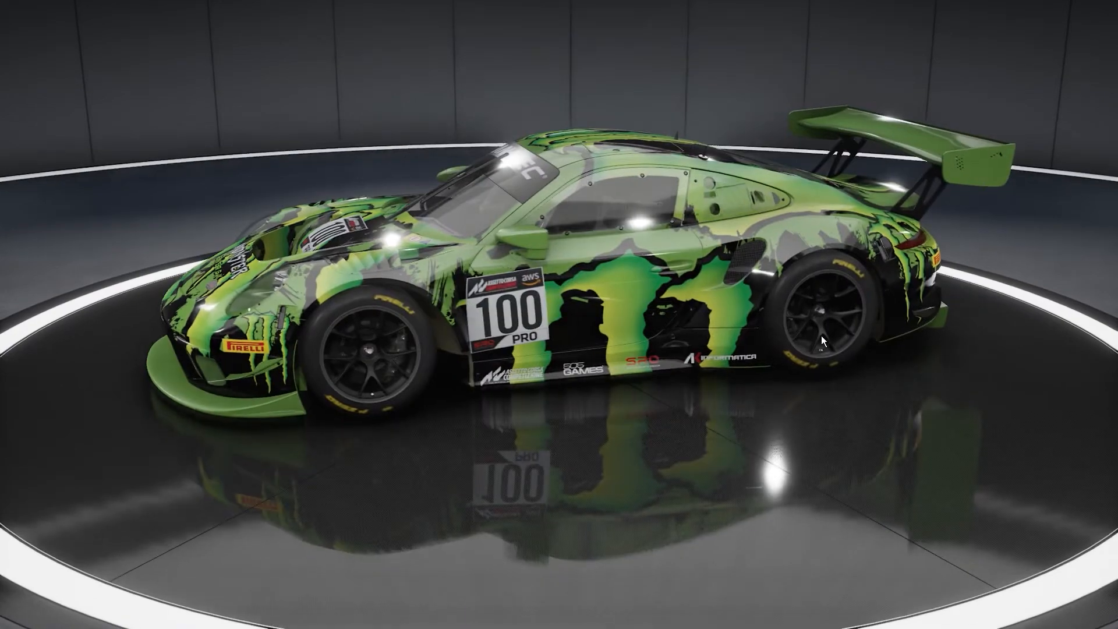
pyautogui.moveTo(822, 336); pyautogui.dragTo(552, 357)
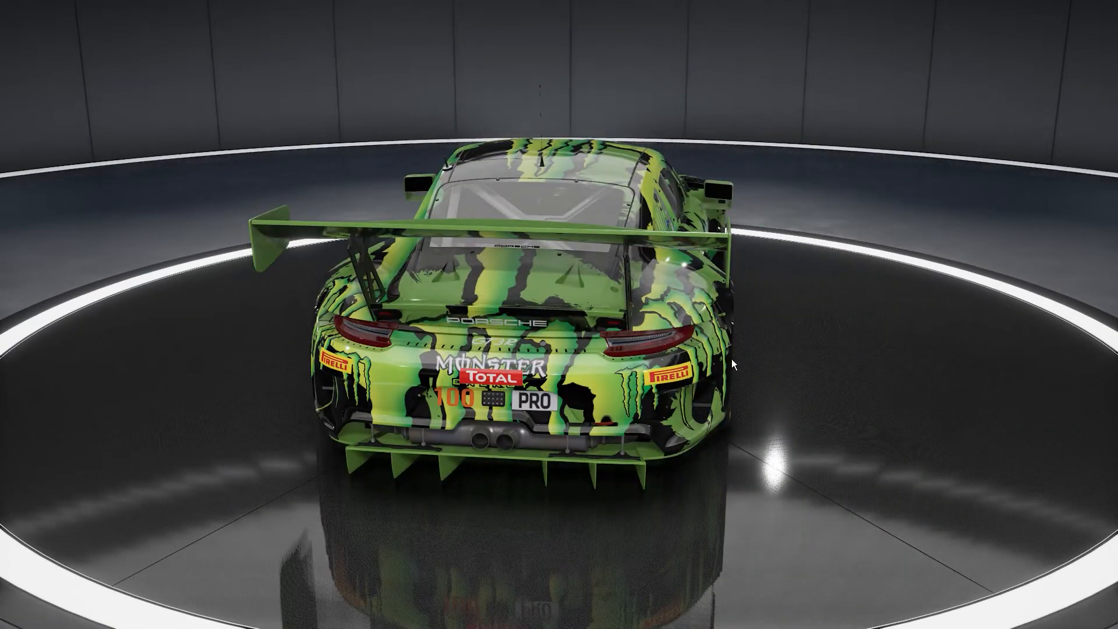
pyautogui.moveTo(732, 359); pyautogui.dragTo(527, 360)
pyautogui.moveTo(598, 358); pyautogui.dragTo(417, 360)
pyautogui.moveTo(633, 339); pyautogui.dragTo(481, 386)
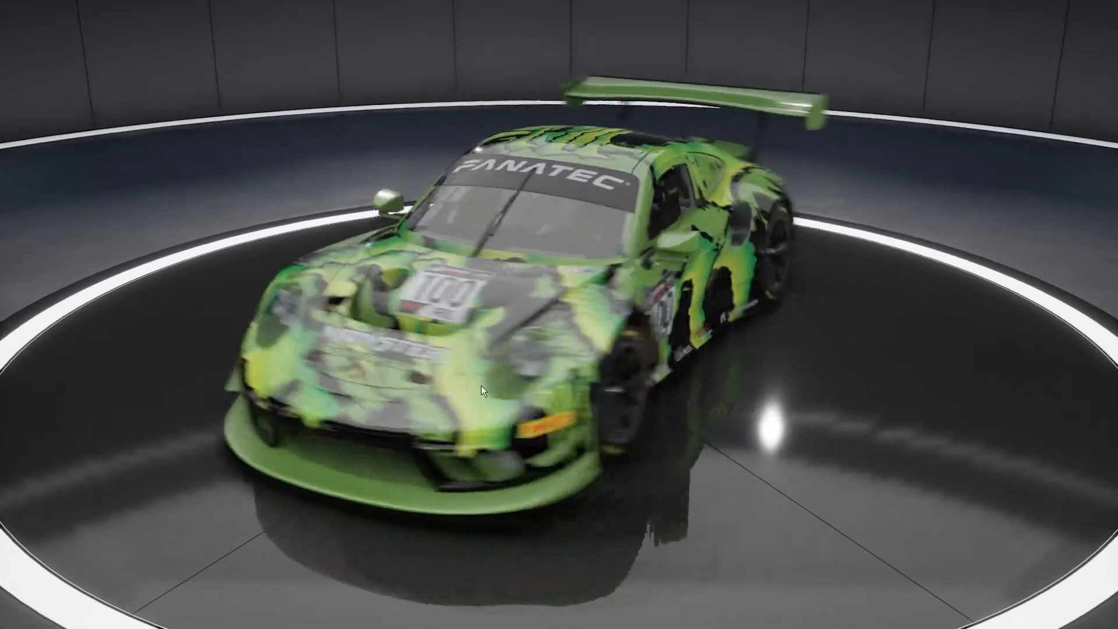
pyautogui.moveTo(606, 377); pyautogui.dragTo(494, 355)
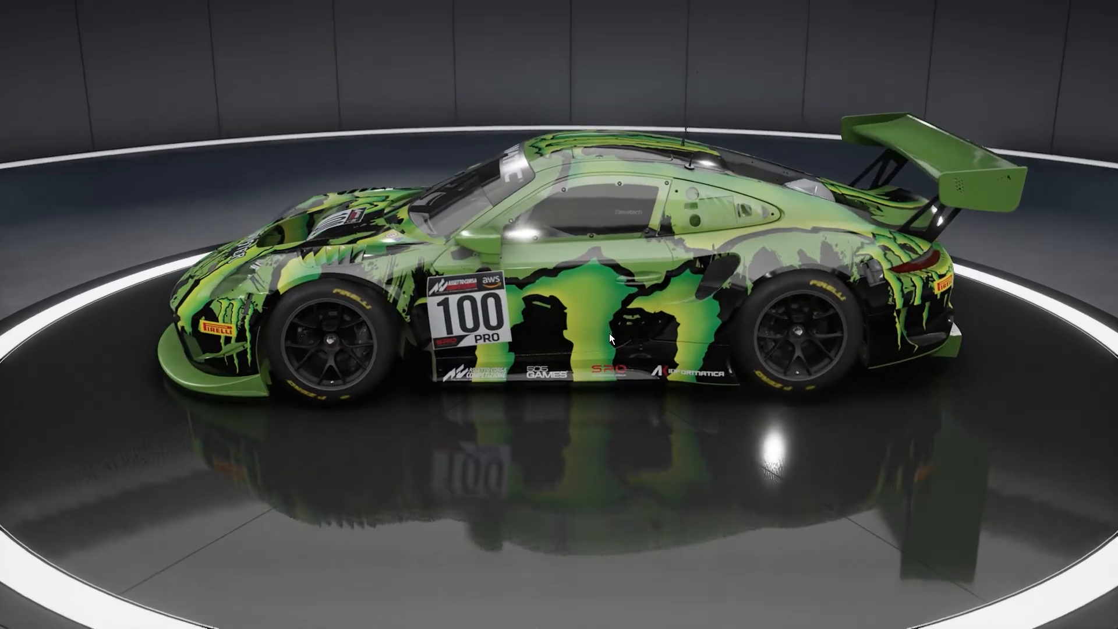
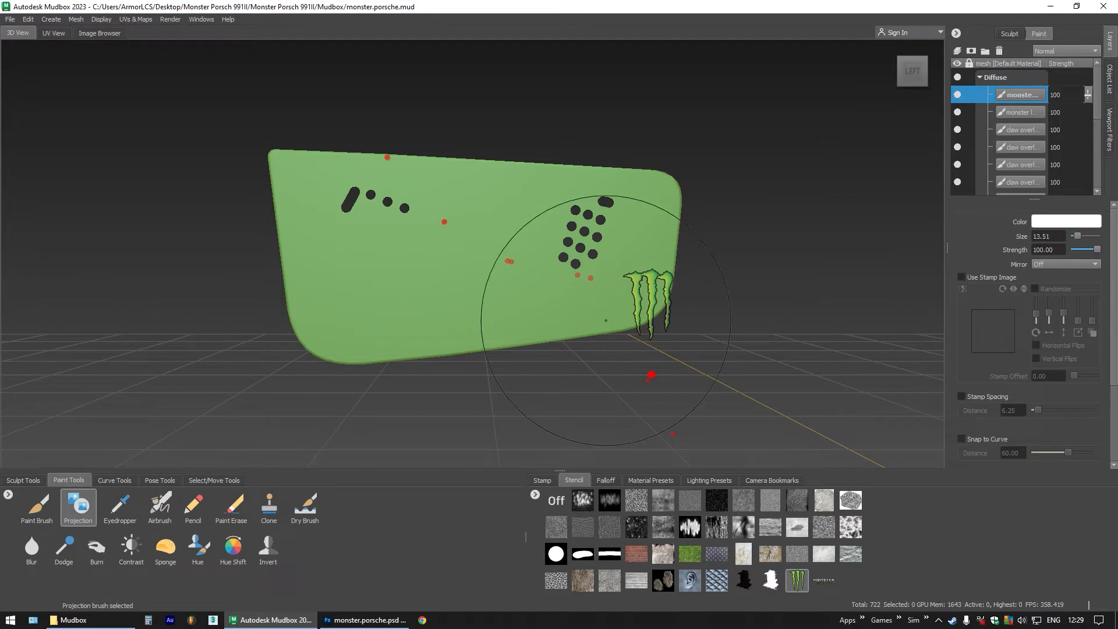
# Centre the Monster claw stencil on the left wing endplate and project it onto a new 4096 paint layer named "monster logo wings"
pyautogui.moveTo(634, 306); pyautogui.dragTo(462, 262)
pyautogui.moveTo(461, 262); pyautogui.dragTo(562, 341)
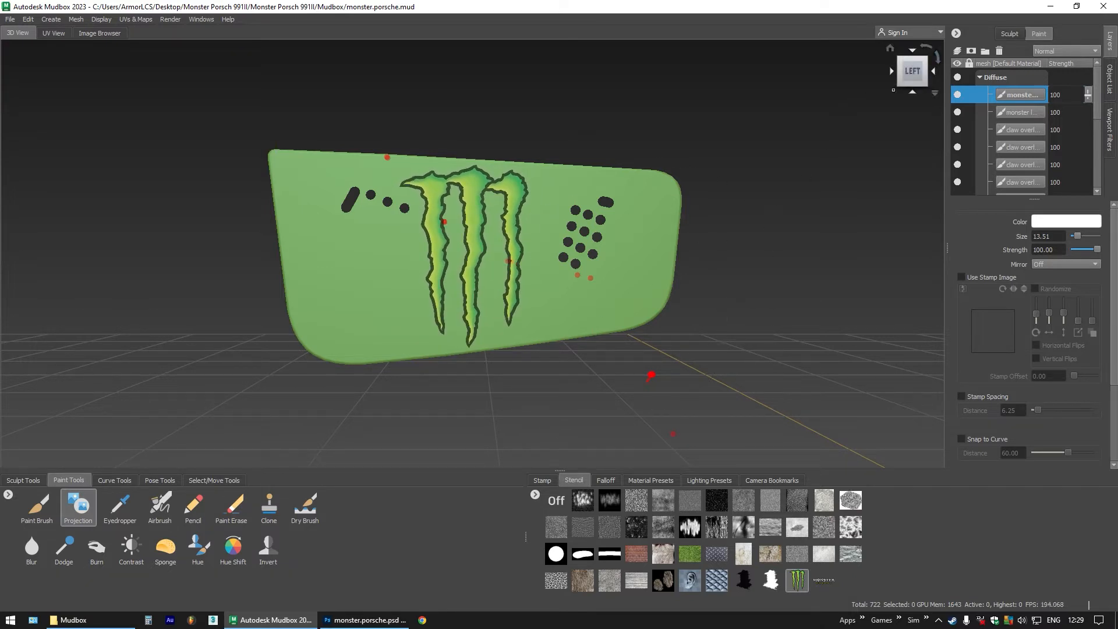
pyautogui.click(970, 52)
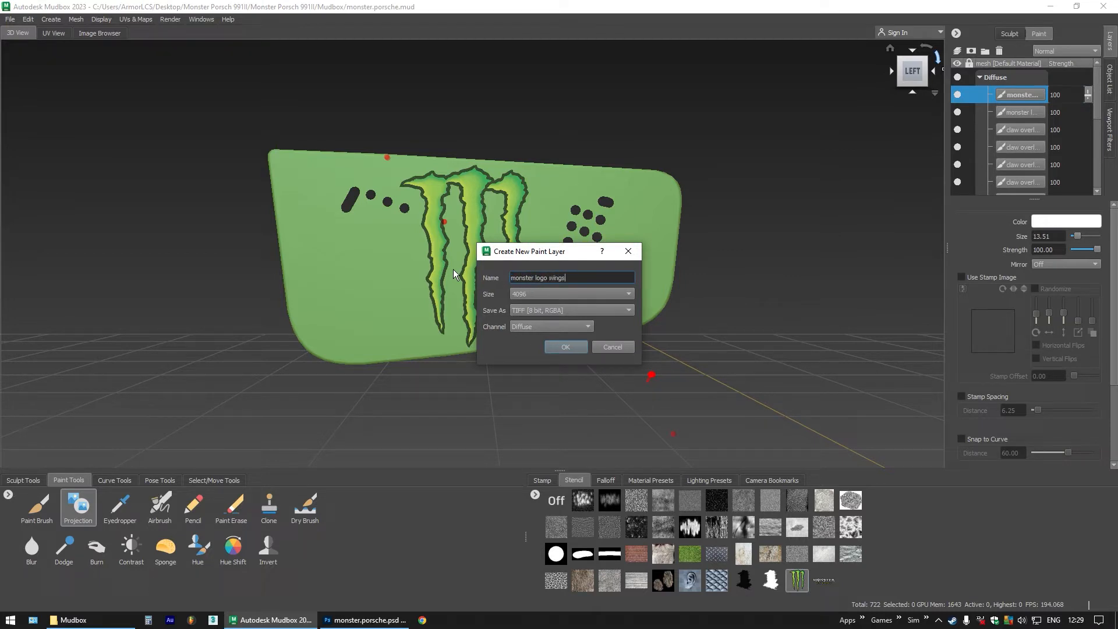
pyautogui.press('Return')
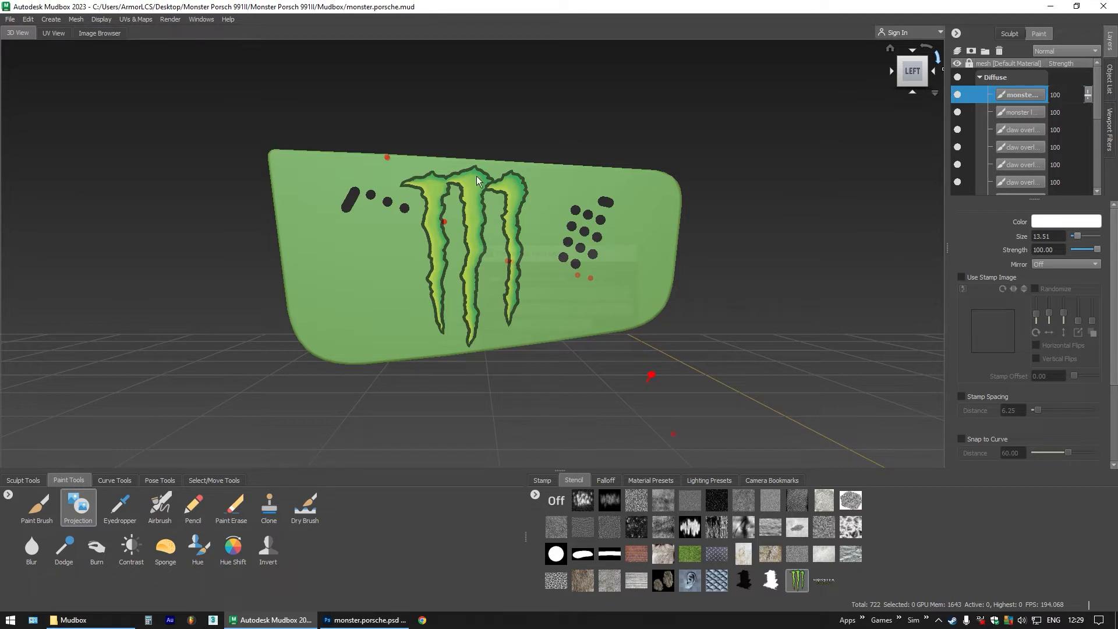
pyautogui.moveTo(479, 187); pyautogui.dragTo(429, 187)
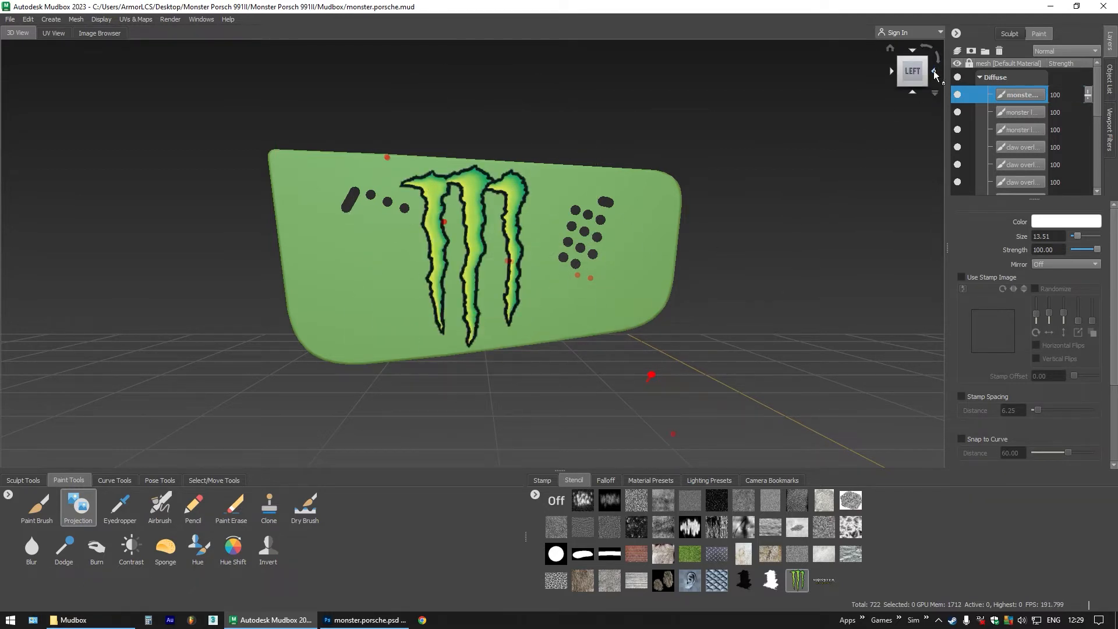
# Align the Monster claw stencil with the centre of the right wing endplate, enlarge it slightly and project it onto the surface
pyautogui.click(935, 71)
pyautogui.click(934, 71)
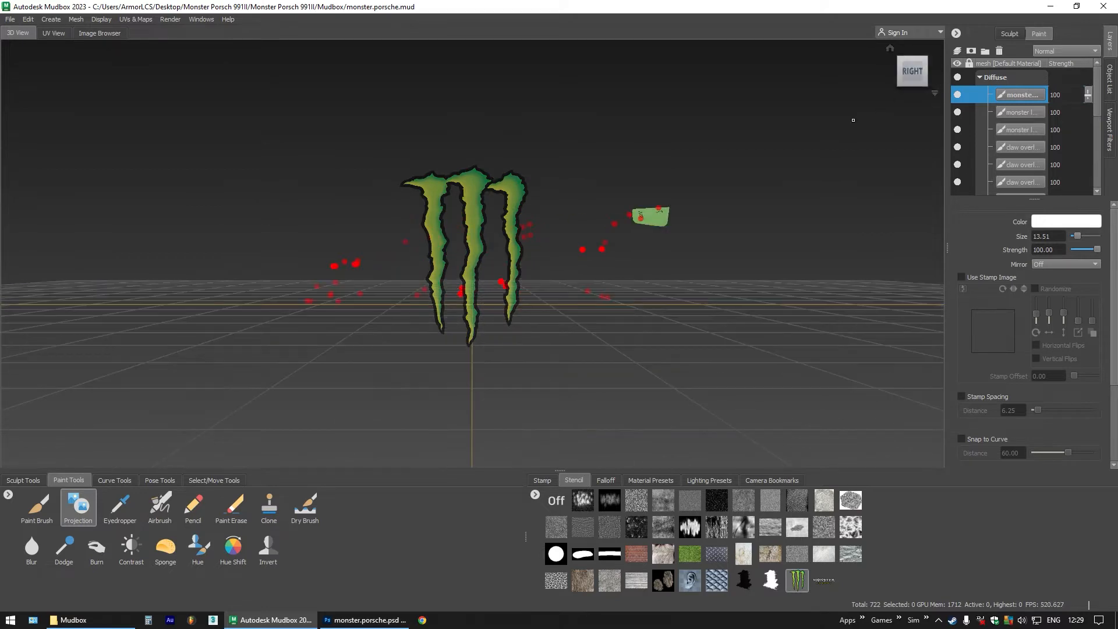
pyautogui.scroll(5, 560, 208)
pyautogui.moveTo(717, 178); pyautogui.dragTo(536, 218)
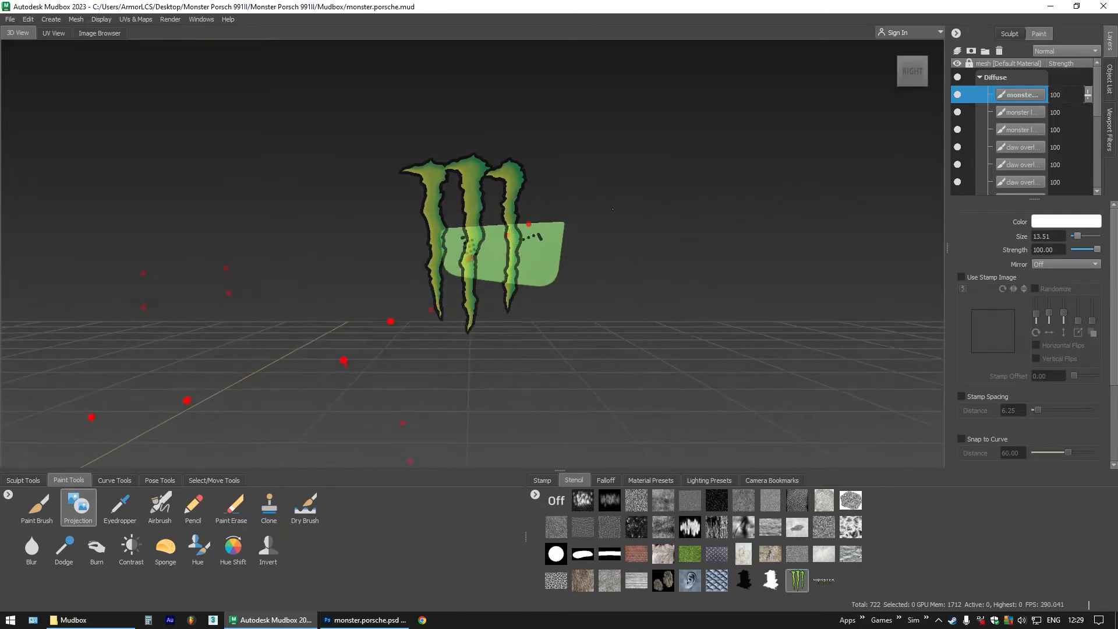
pyautogui.scroll(7, 537, 216)
pyautogui.moveTo(632, 230)
pyautogui.mouseDown()
pyautogui.moveTo(558, 245)
pyautogui.moveTo(581, 254)
pyautogui.moveTo(586, 293)
pyautogui.mouseUp()
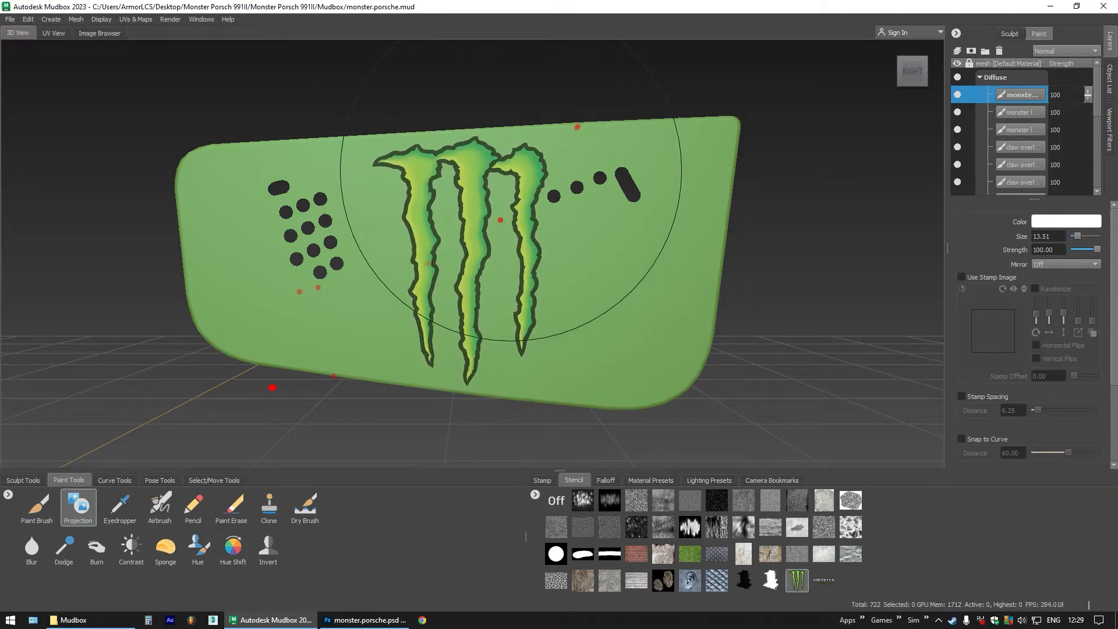
pyautogui.moveTo(508, 168); pyautogui.dragTo(461, 168)
pyautogui.moveTo(522, 325); pyautogui.dragTo(522, 324)
# Show the whole car again, isolate the rear wing's main plane by its UV shell and view it from the top
pyautogui.scroll(-8, 522, 323)
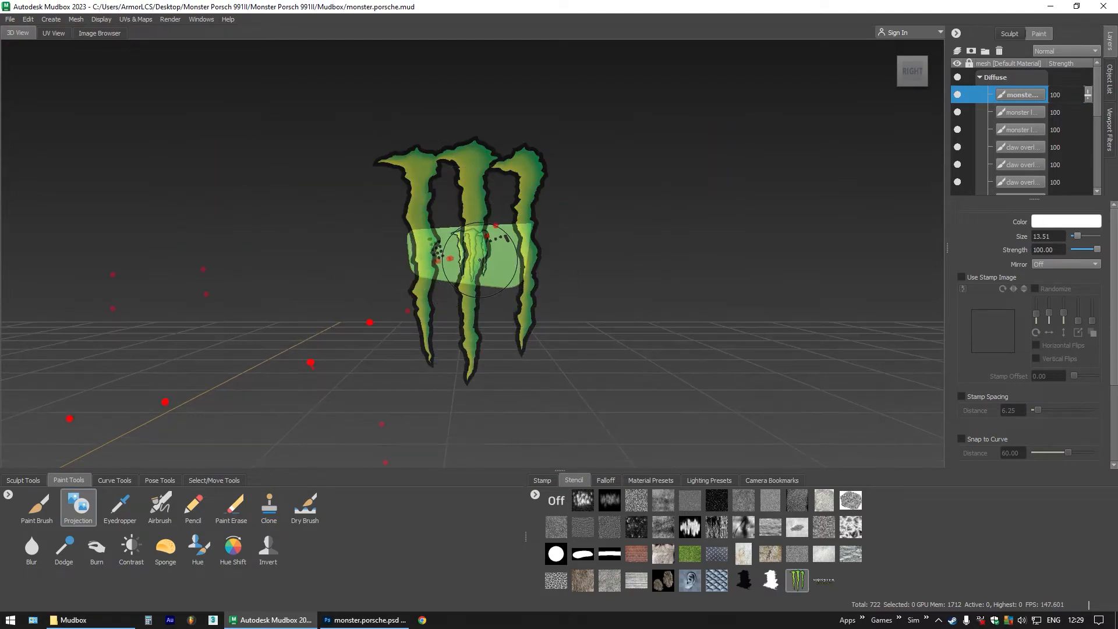
pyautogui.moveTo(460, 280)
pyautogui.mouseDown()
pyautogui.moveTo(510, 301)
pyautogui.moveTo(362, 287)
pyautogui.moveTo(522, 355)
pyautogui.moveTo(728, 284)
pyautogui.moveTo(795, 278)
pyautogui.moveTo(745, 297)
pyautogui.moveTo(634, 299)
pyautogui.mouseUp()
pyautogui.hotkey('shift', 'h')
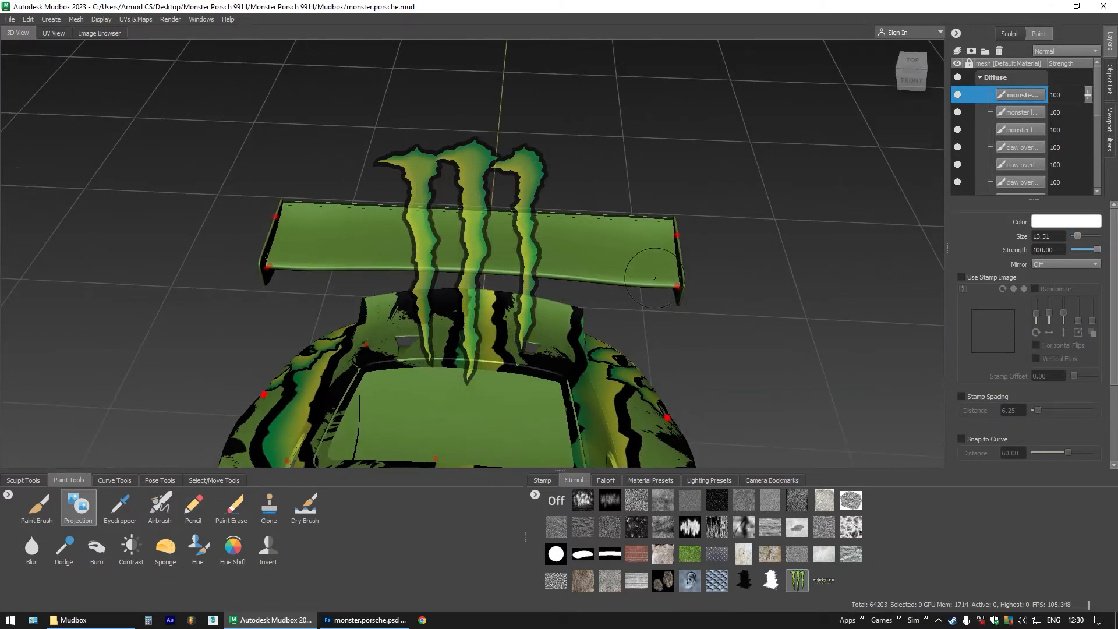
pyautogui.click(214, 480)
pyautogui.click(132, 505)
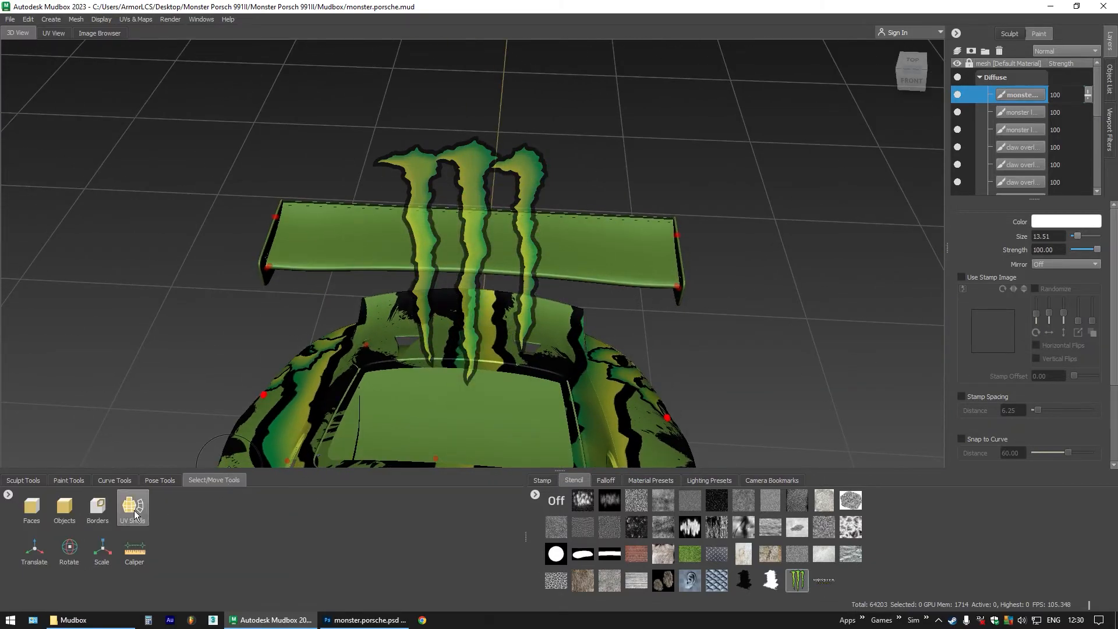
pyautogui.click(351, 230)
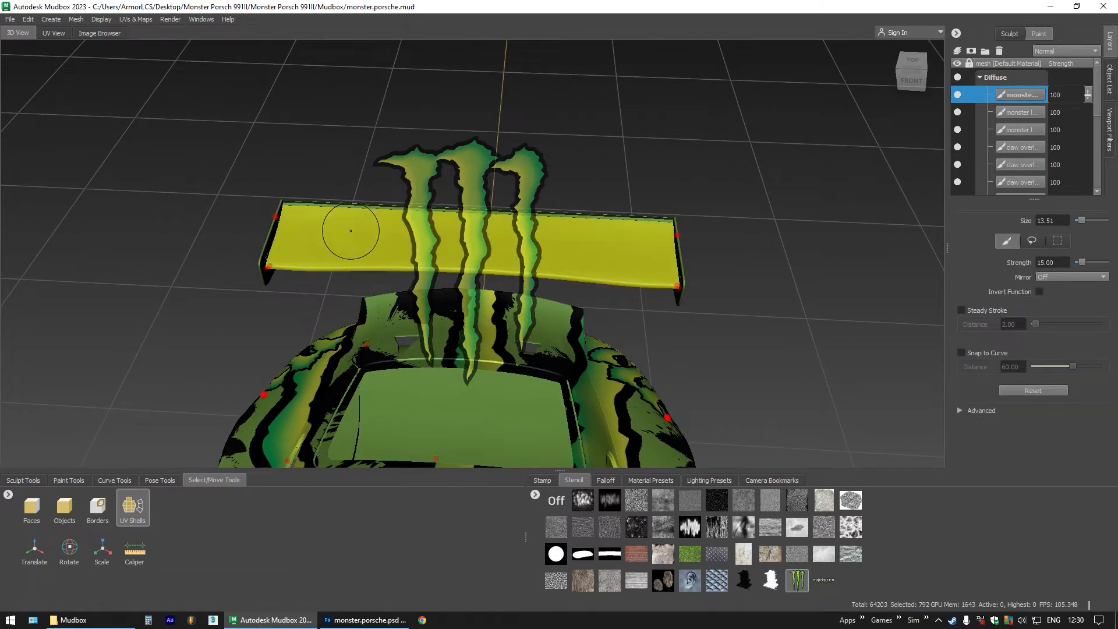
pyautogui.click(101, 19)
pyautogui.click(113, 56)
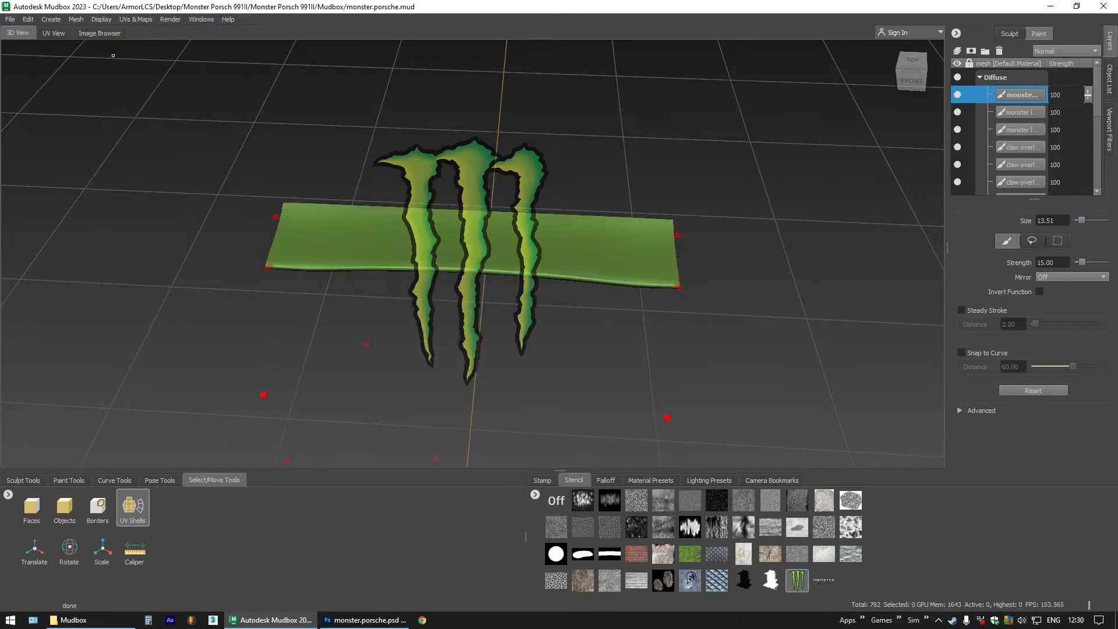
pyautogui.click(912, 60)
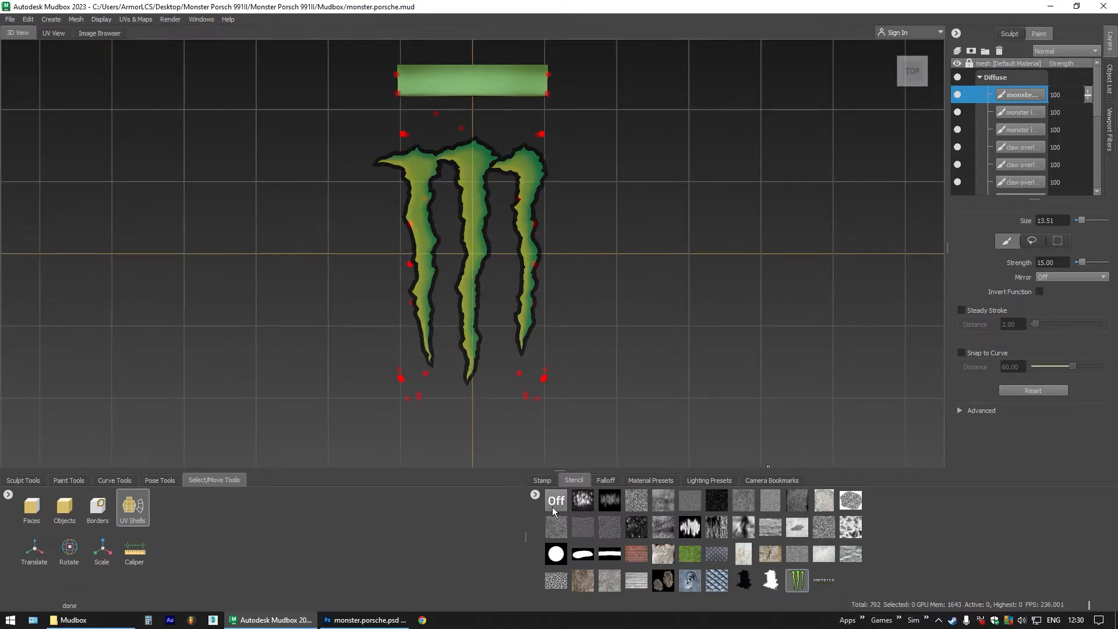
# Import Monster.png from the Logos folder as a stencil and scale and centre it across the rear wing's main plane
pyautogui.click(535, 494)
pyautogui.click(571, 496)
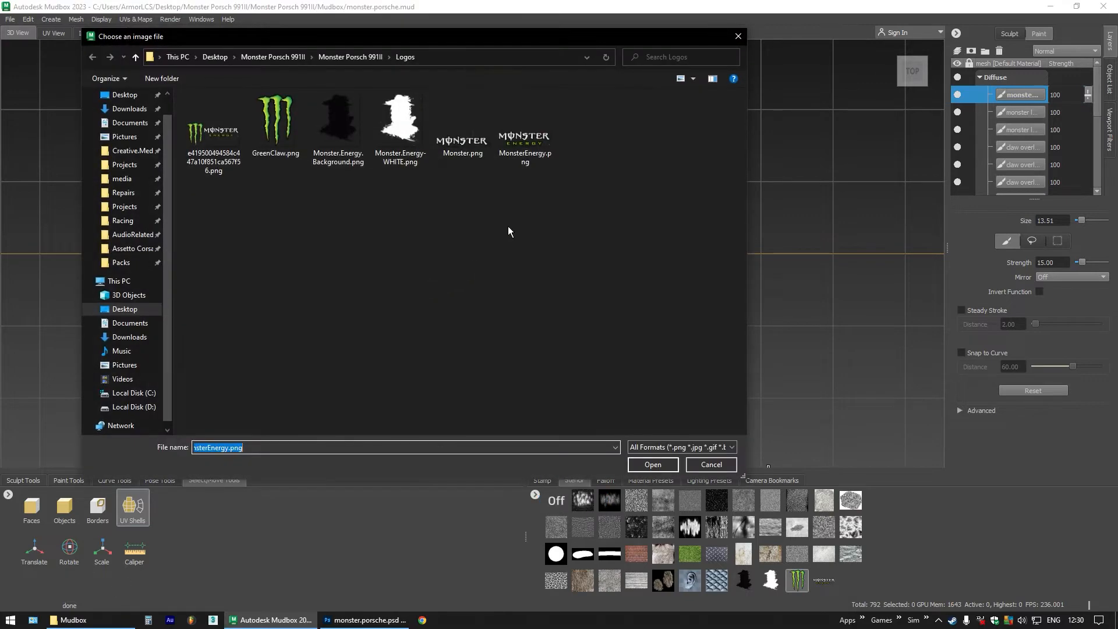
pyautogui.doubleClick(462, 146)
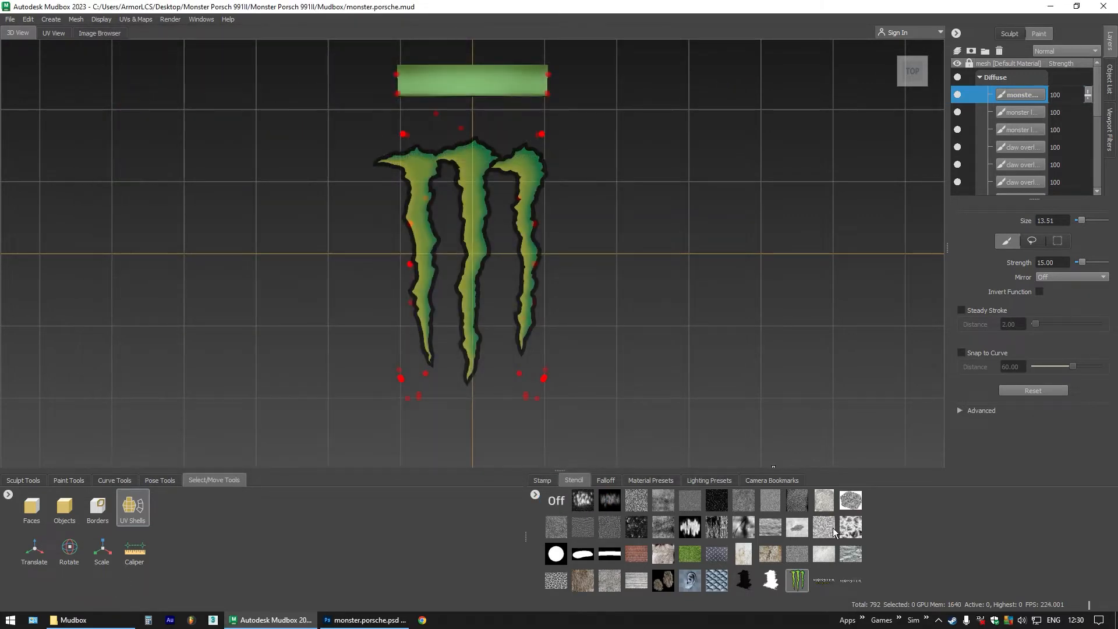
pyautogui.click(851, 581)
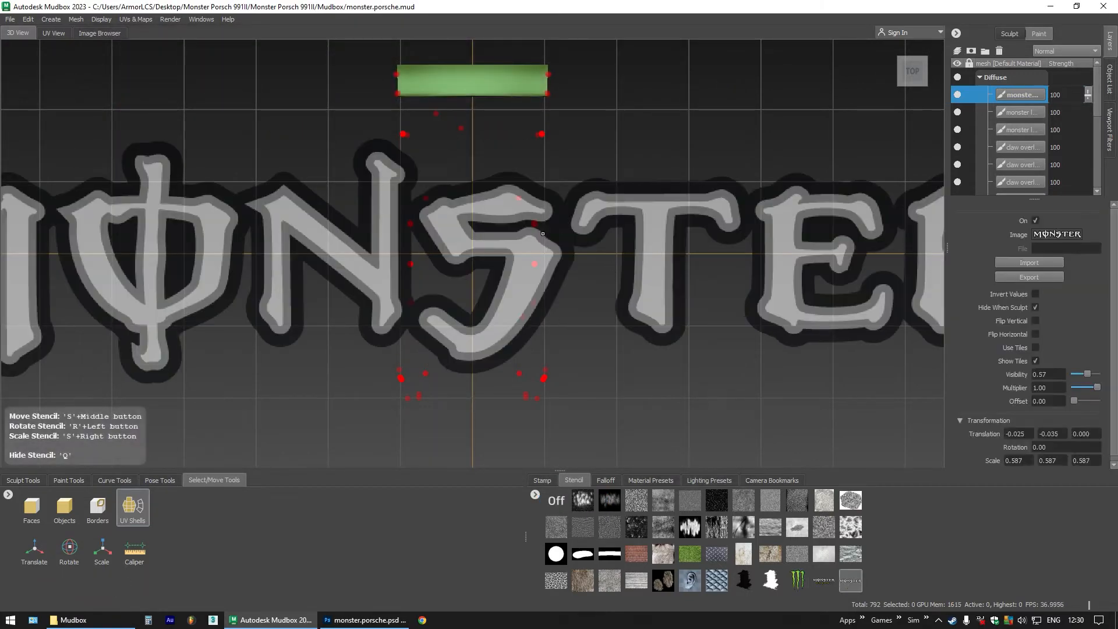
pyautogui.moveTo(543, 234); pyautogui.dragTo(529, 205)
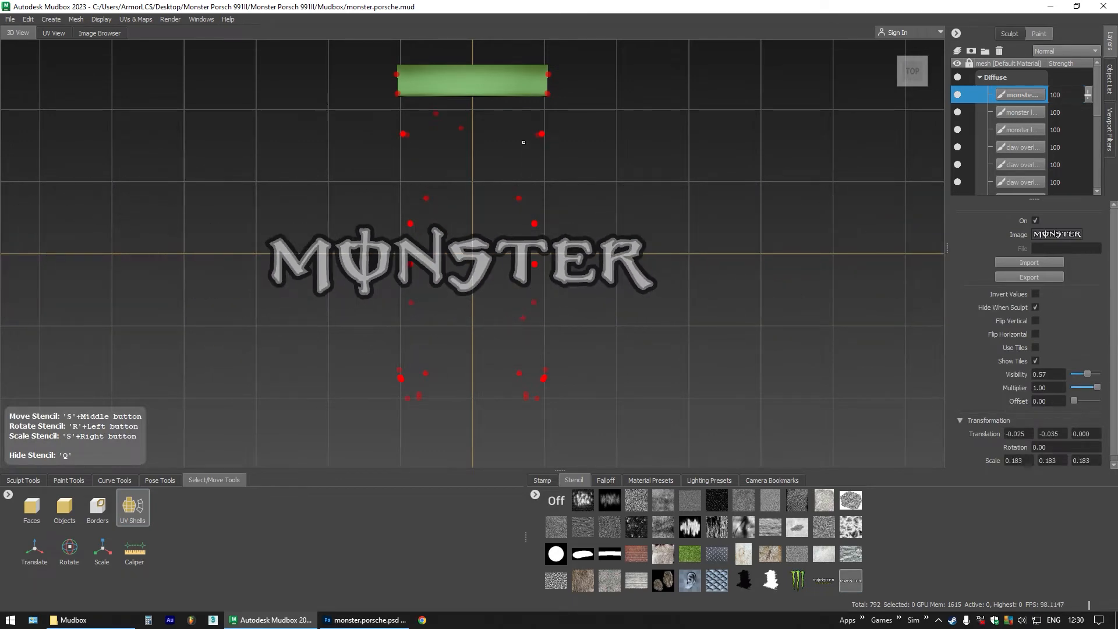
pyautogui.scroll(10, 524, 142)
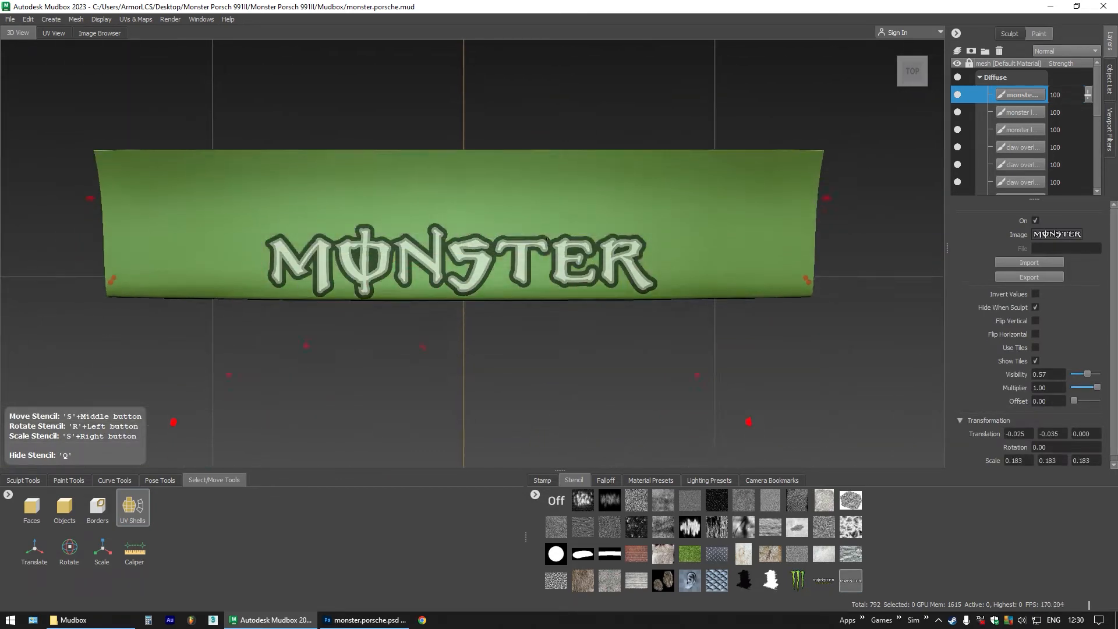
pyautogui.moveTo(547, 238)
pyautogui.mouseDown()
pyautogui.moveTo(560, 224)
pyautogui.moveTo(544, 246)
pyautogui.moveTo(531, 163)
pyautogui.moveTo(590, 279)
pyautogui.moveTo(528, 278)
pyautogui.mouseUp()
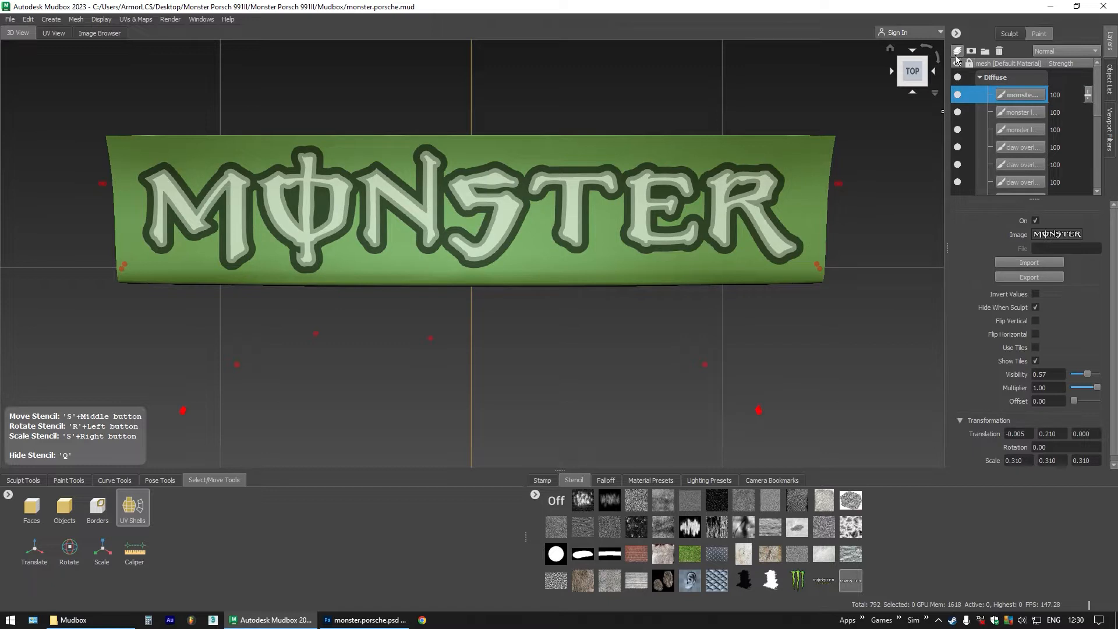
# Project the whole MONSTER stencil onto the rear wing on a new 4096 paint layer named "moster logo wing"
pyautogui.click(957, 51)
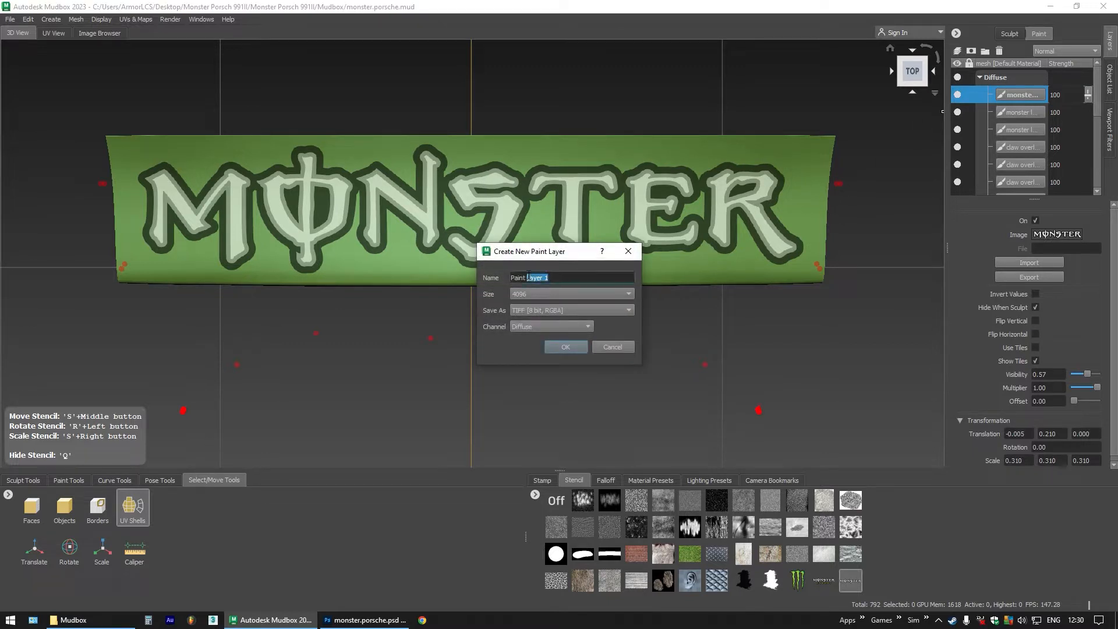
pyautogui.write('moster logo wing')
pyautogui.press('Return')
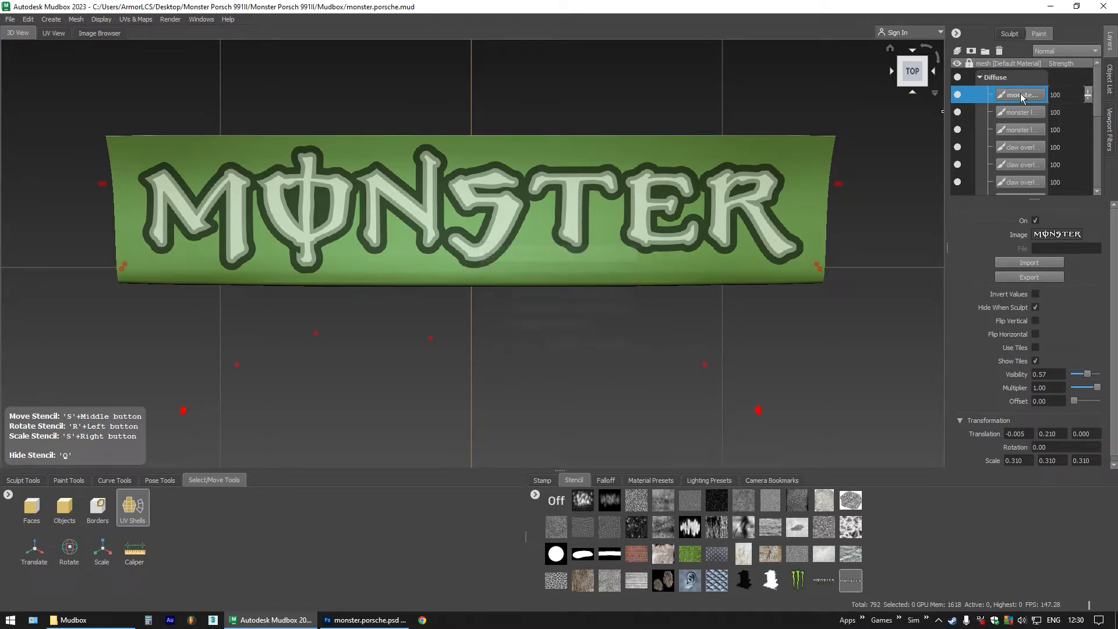
pyautogui.doubleClick(1023, 96)
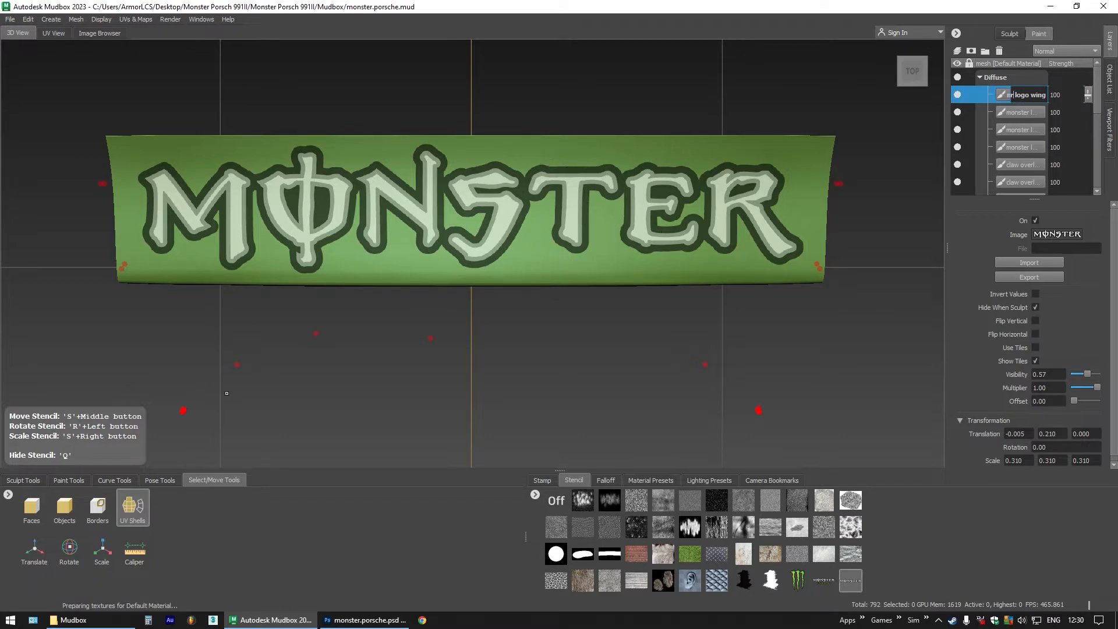
pyautogui.click(68, 481)
pyautogui.click(78, 505)
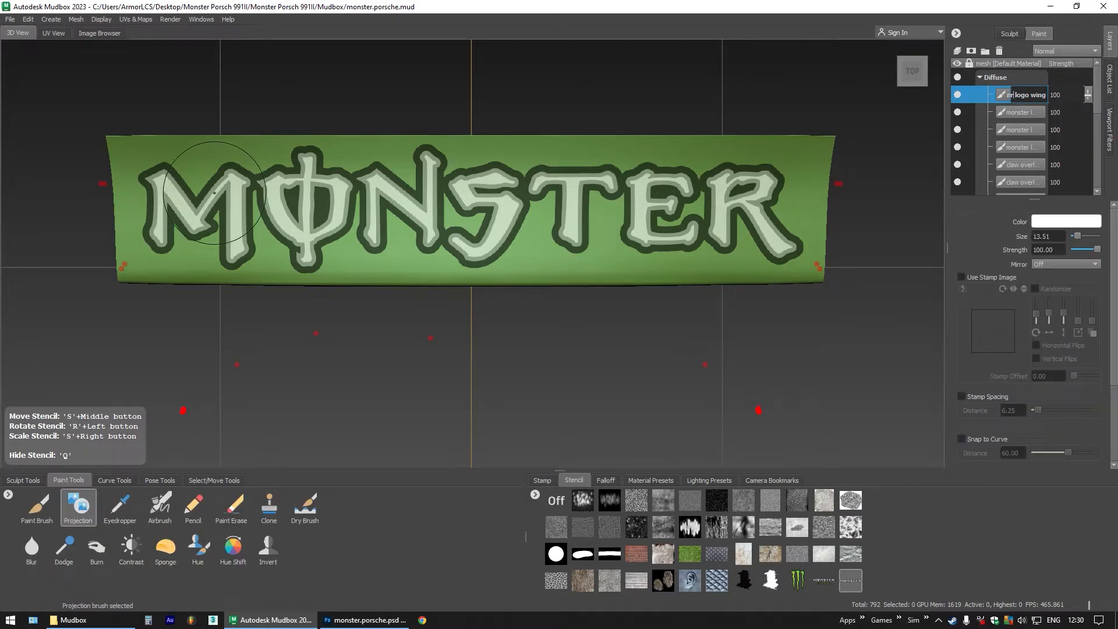
pyautogui.moveTo(250, 166)
pyautogui.mouseDown()
pyautogui.moveTo(190, 191)
pyautogui.moveTo(327, 175)
pyautogui.moveTo(646, 180)
pyautogui.moveTo(758, 204)
pyautogui.moveTo(374, 202)
pyautogui.moveTo(233, 259)
pyautogui.moveTo(761, 239)
pyautogui.mouseUp()
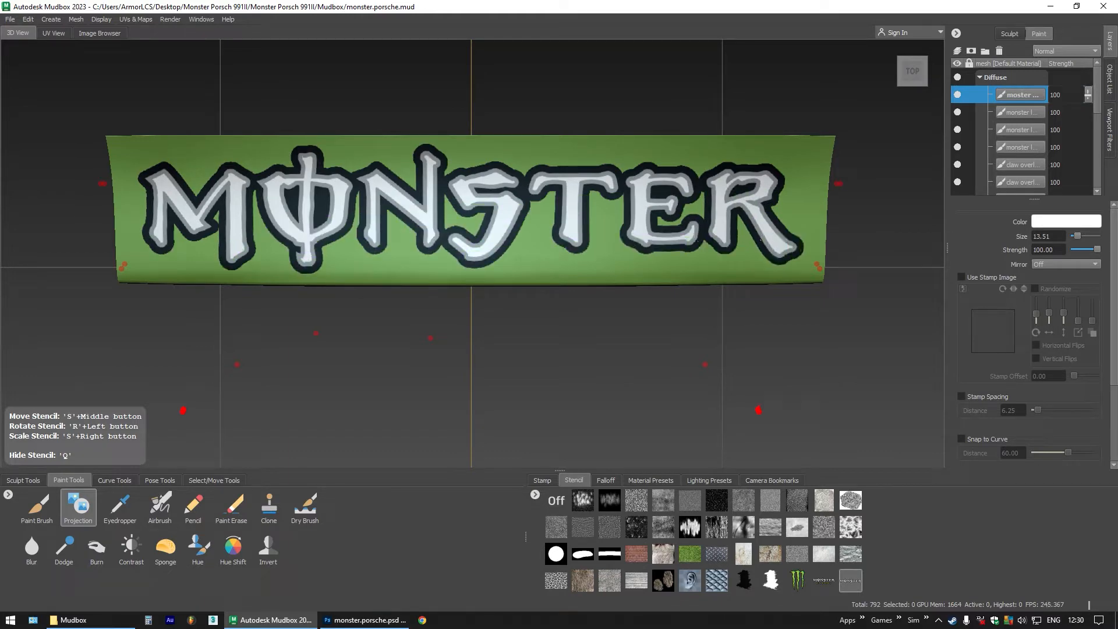
pyautogui.moveTo(332, 250); pyautogui.dragTo(361, 245)
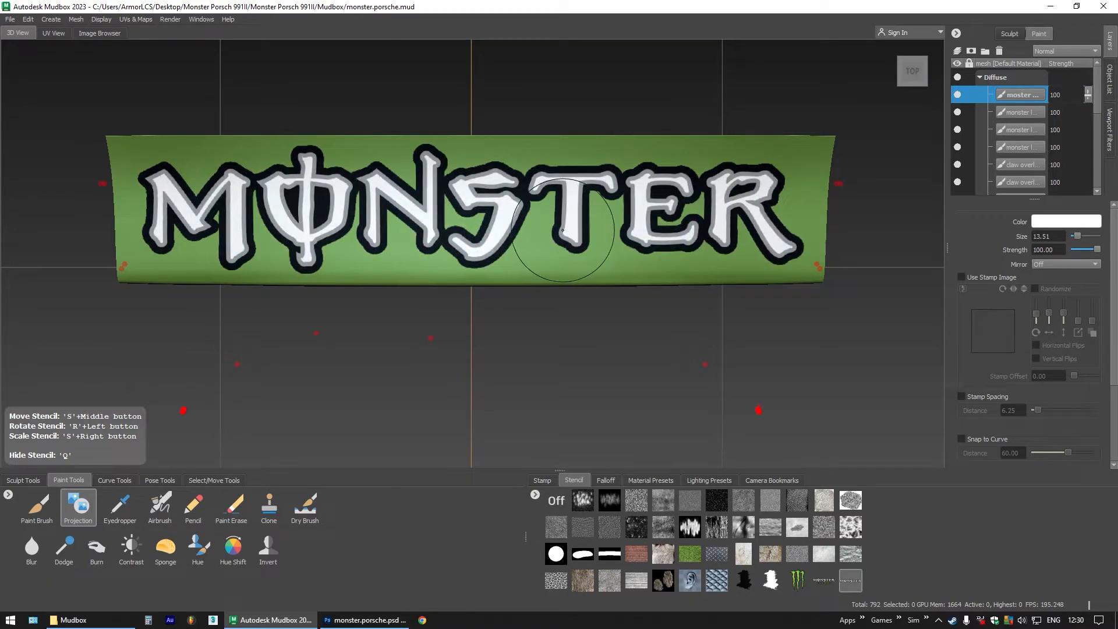
# Unhide the rest of the car, hide the stencil and check the logos on the rear wing and endplate
pyautogui.hotkey('shift', 'h')
pyautogui.moveTo(517, 298)
pyautogui.mouseDown()
pyautogui.moveTo(329, 269)
pyautogui.moveTo(382, 265)
pyautogui.moveTo(342, 286)
pyautogui.moveTo(325, 265)
pyautogui.moveTo(320, 282)
pyautogui.moveTo(521, 201)
pyautogui.mouseUp()
pyautogui.press('q')
pyautogui.scroll(-6, 396, 304)
pyautogui.moveTo(411, 256); pyautogui.dragTo(394, 252)
# Import the combined claw and Monster Energy text PNG from the Logos folder as a stencil and fit it over the car's left door
pyautogui.click(913, 73)
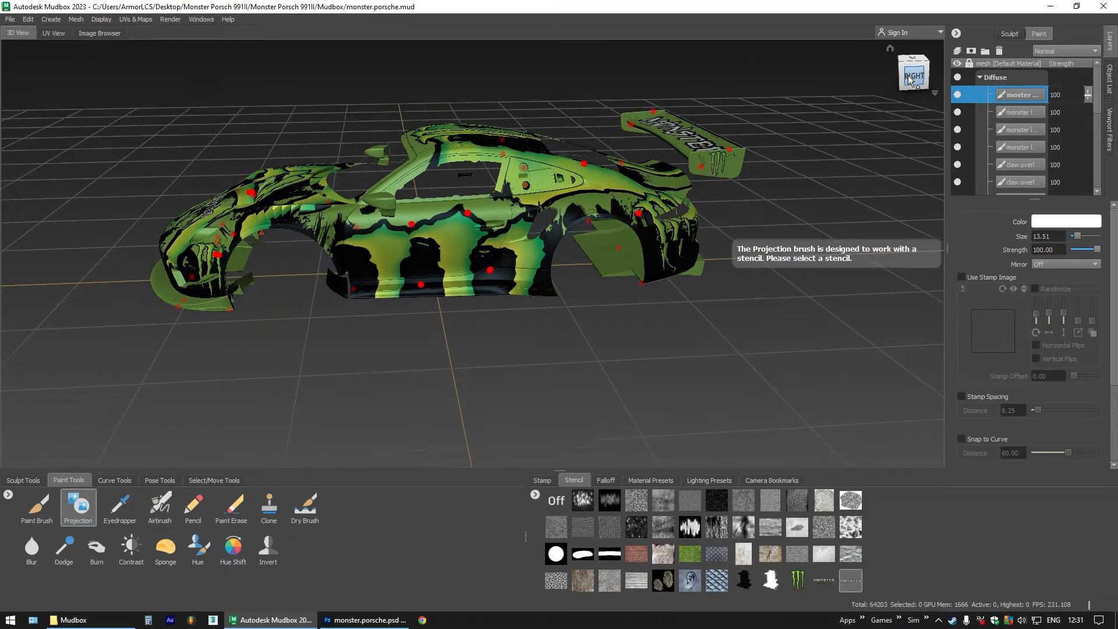
pyautogui.click(933, 73)
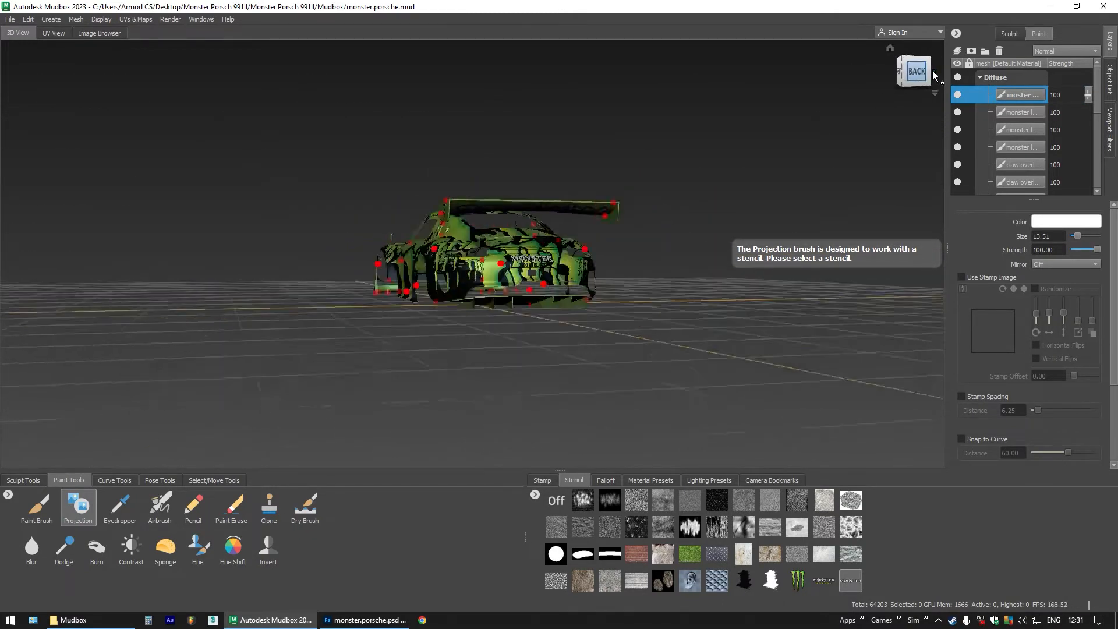
pyautogui.click(934, 73)
pyautogui.scroll(6, 559, 265)
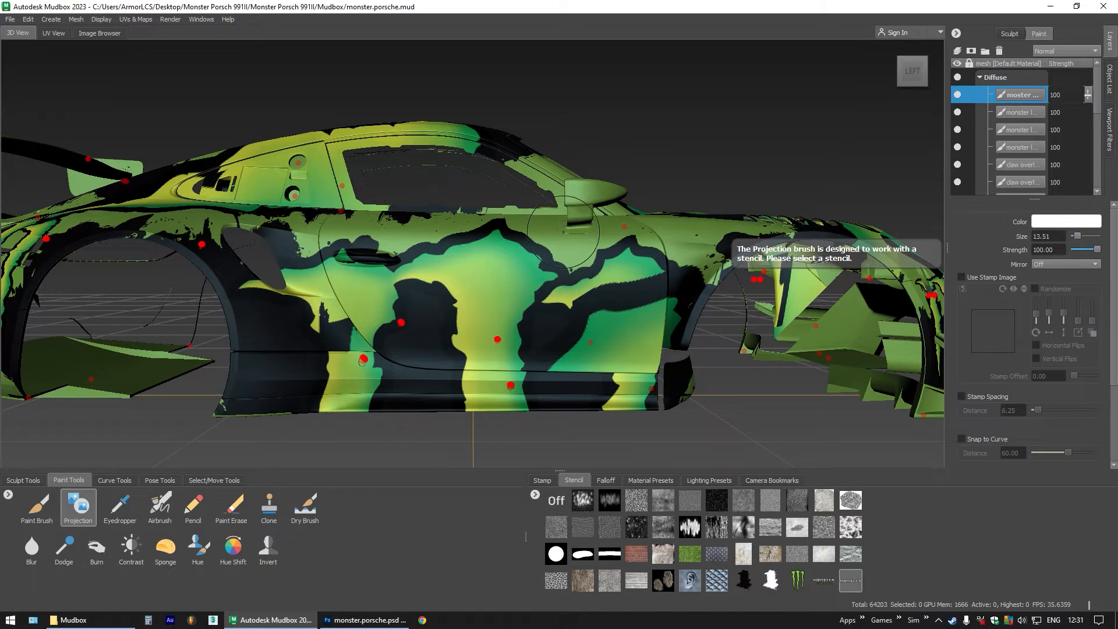
pyautogui.scroll(2, 541, 295)
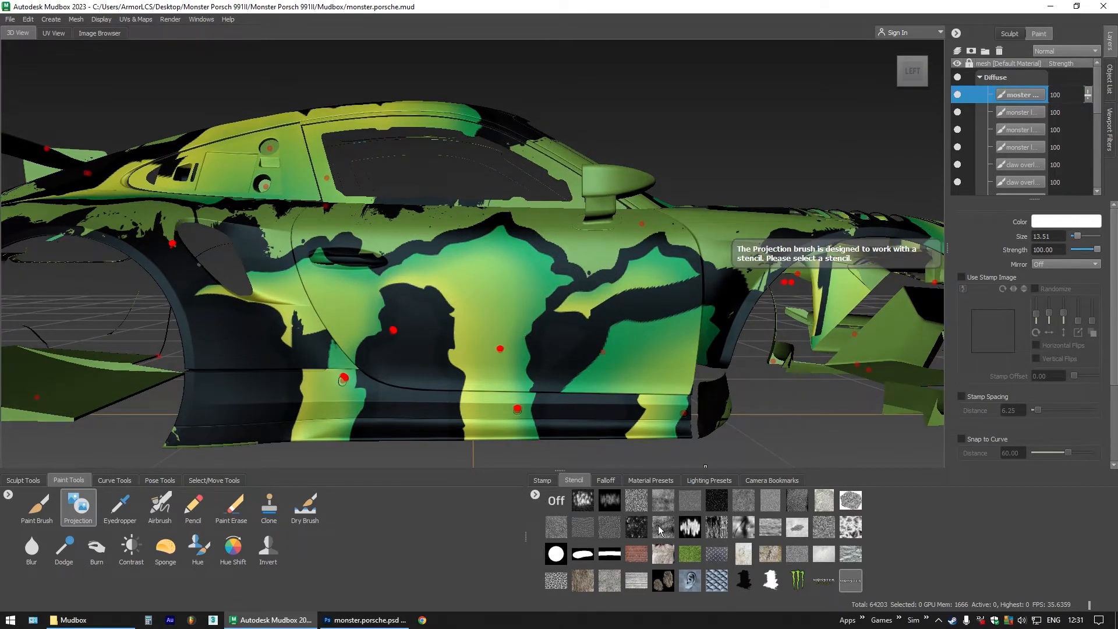
pyautogui.click(536, 495)
pyautogui.click(562, 502)
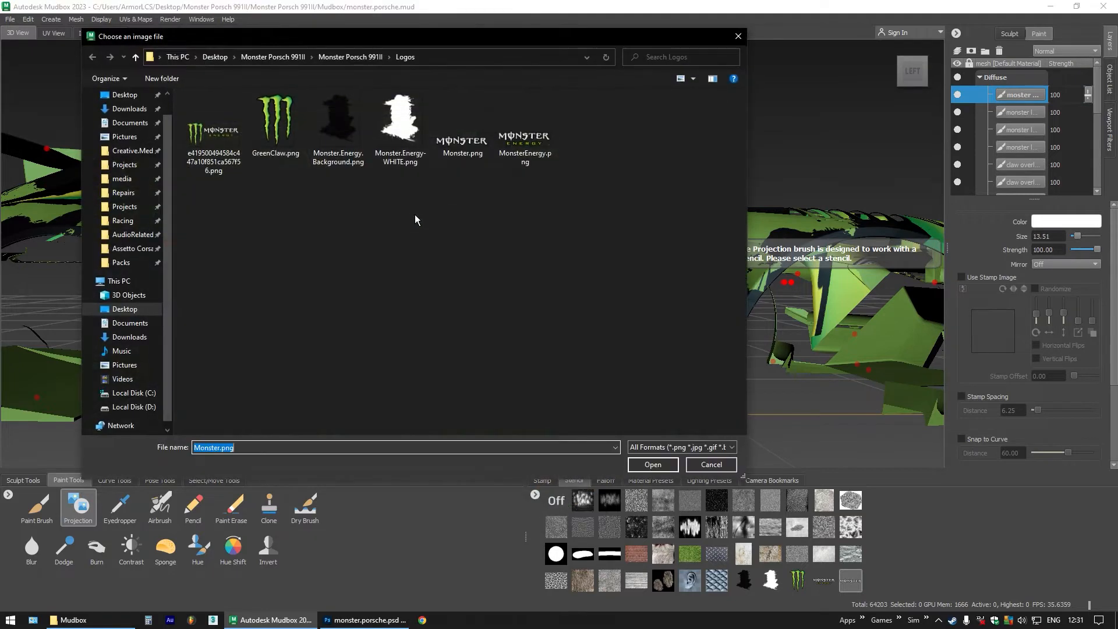
pyautogui.doubleClick(213, 134)
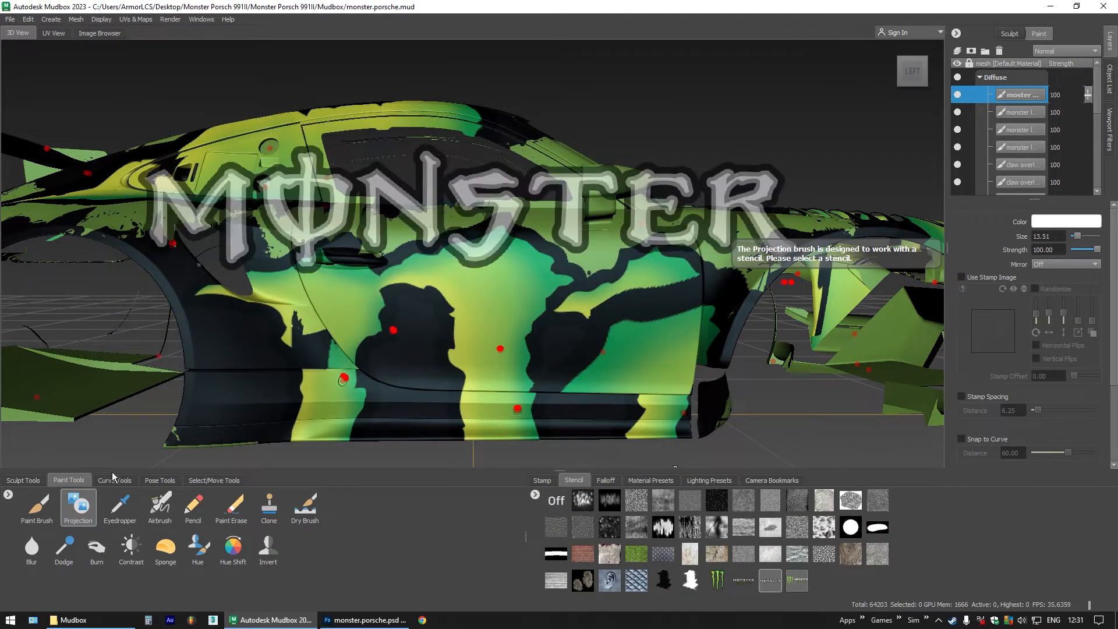
pyautogui.moveTo(401, 239); pyautogui.dragTo(442, 269)
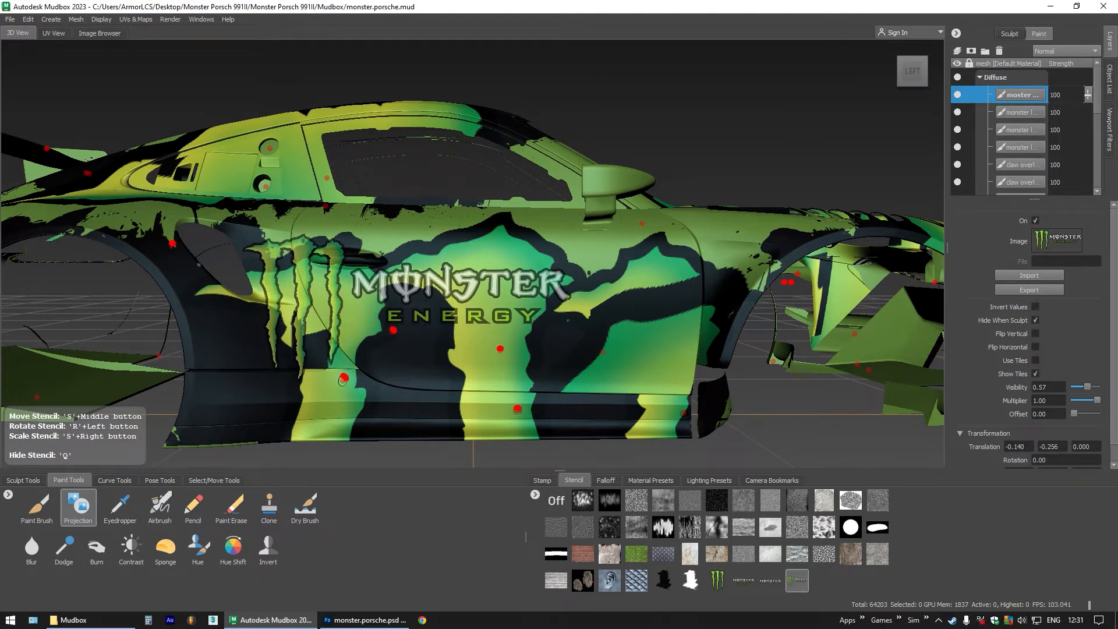
pyautogui.moveTo(442, 269); pyautogui.dragTo(441, 270)
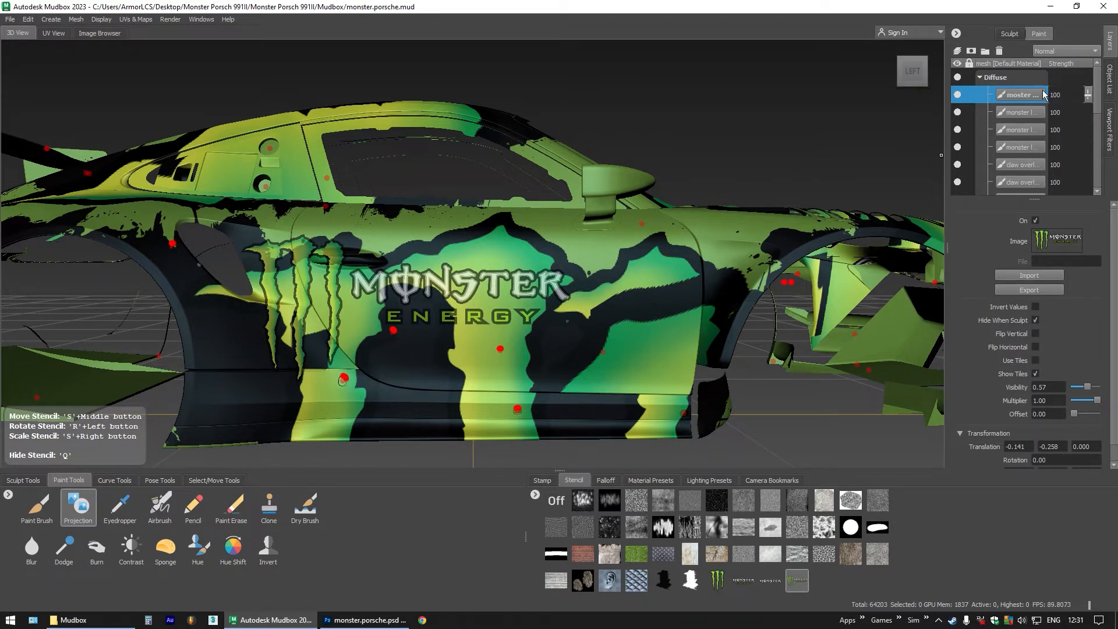
# Create a 4096 paint layer named "monster logo sides" and set the Projection tool's mirroring to X
pyautogui.click(957, 50)
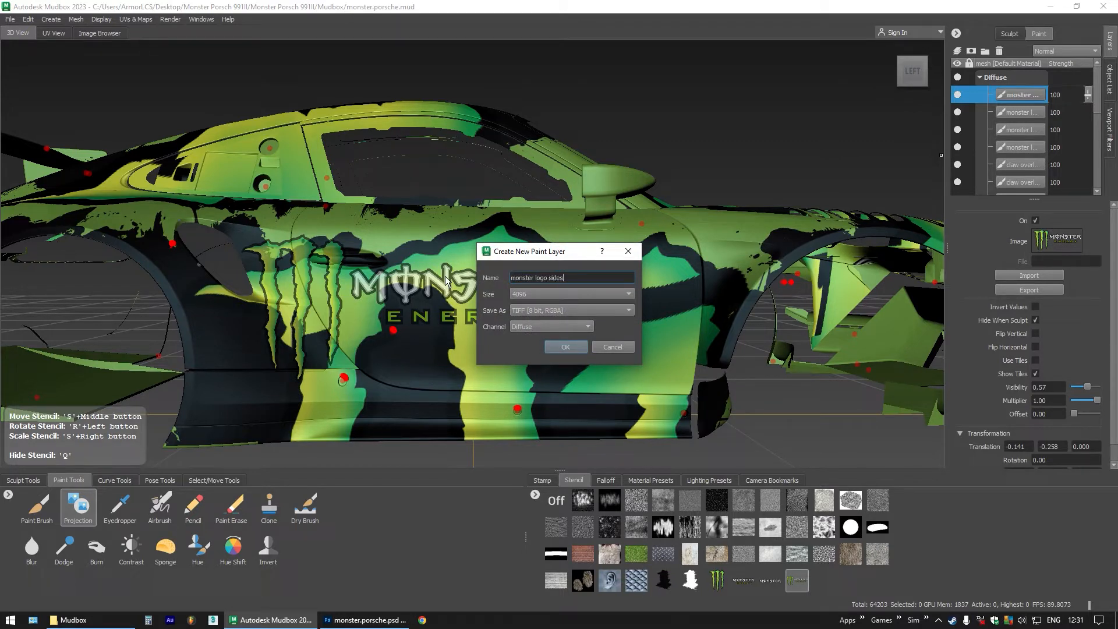
pyautogui.press('Return')
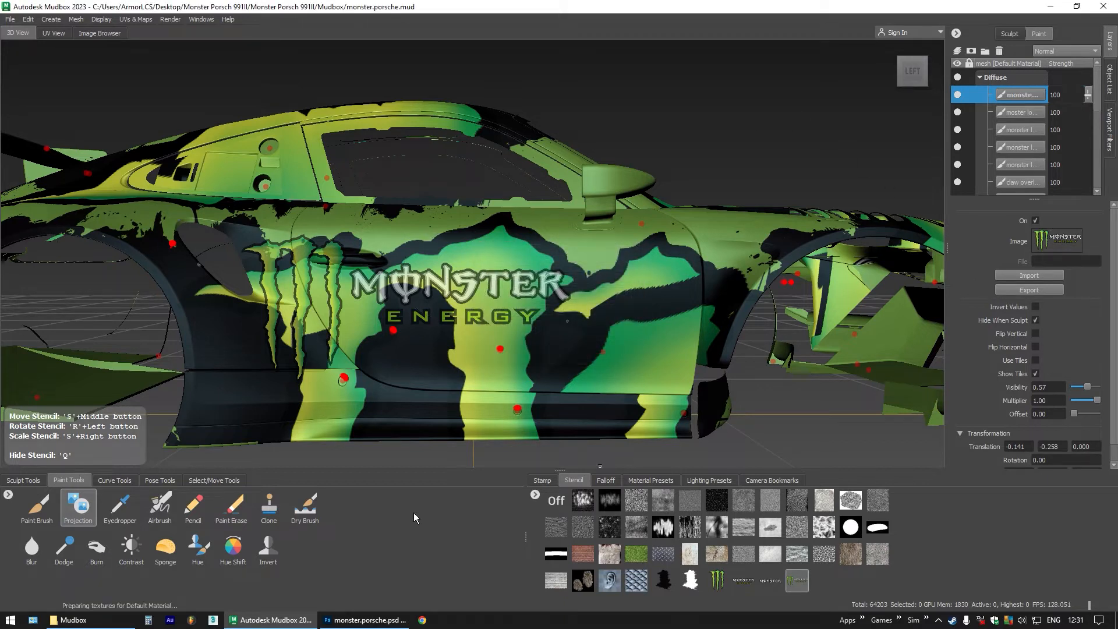
pyautogui.click(81, 509)
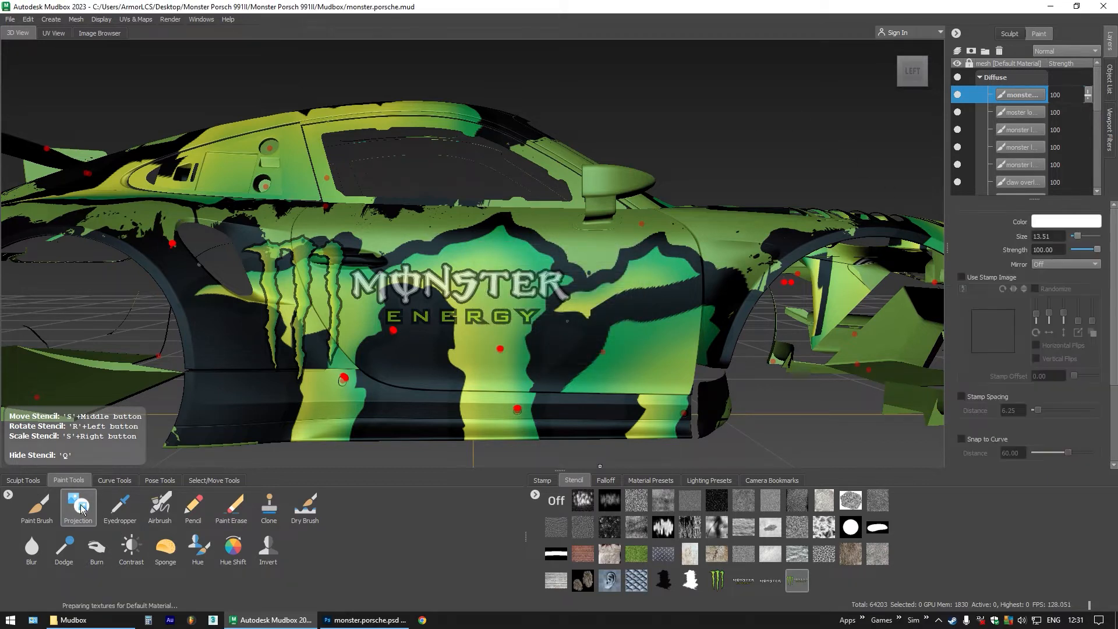
pyautogui.click(1050, 266)
pyautogui.click(1045, 275)
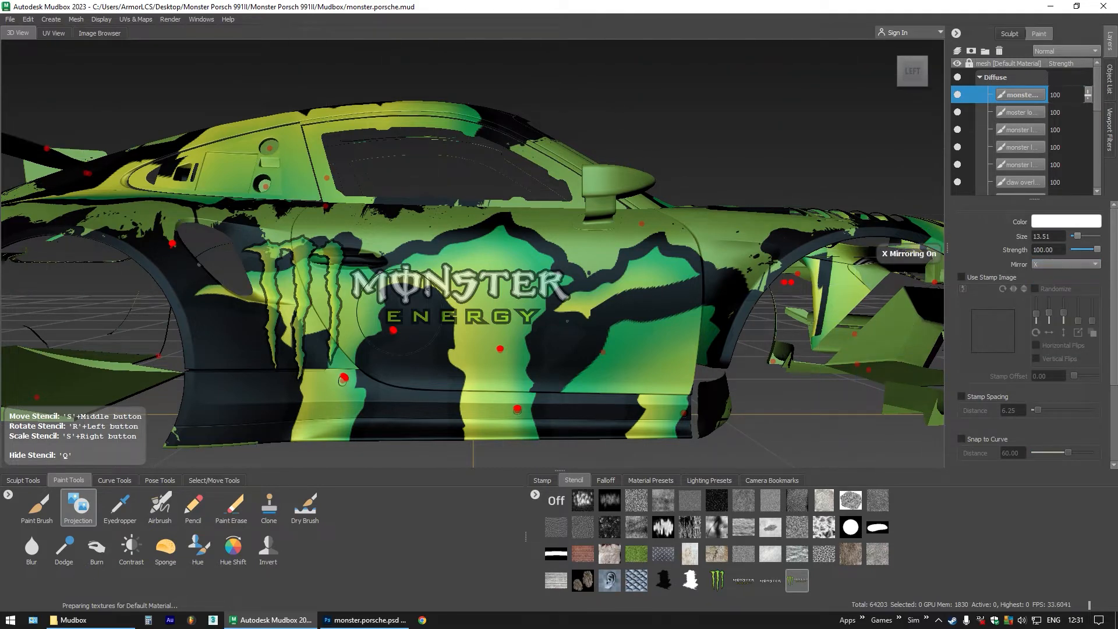
# Project the whole claw and Monster Energy stencil onto the car's left side
pyautogui.press('q')
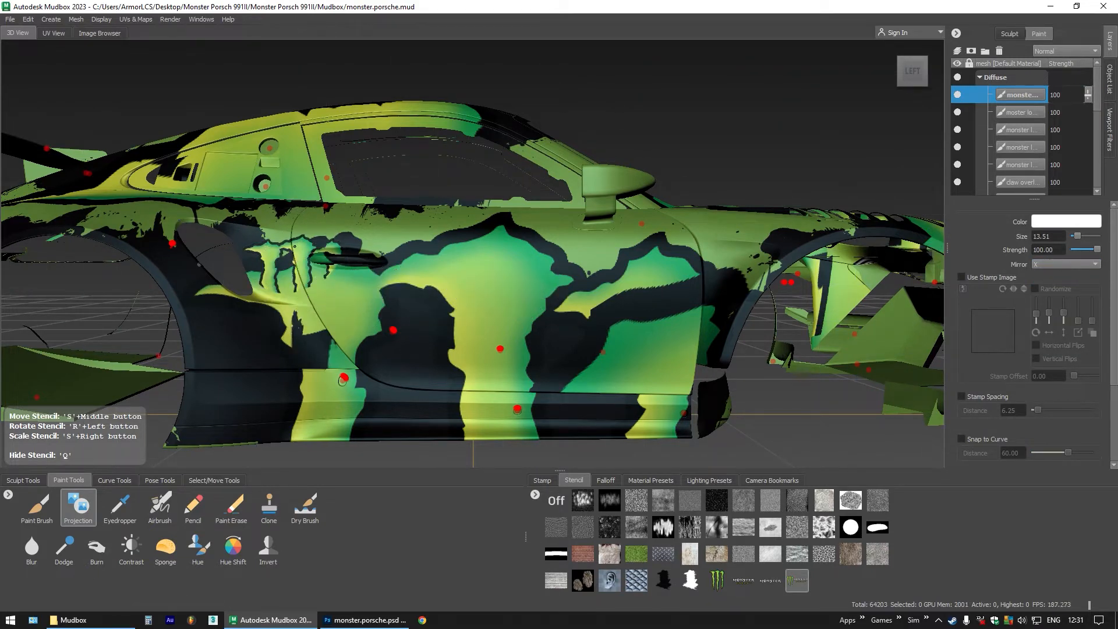
pyautogui.moveTo(261, 248)
pyautogui.mouseDown()
pyautogui.moveTo(376, 256)
pyautogui.moveTo(317, 266)
pyautogui.moveTo(274, 349)
pyautogui.mouseUp()
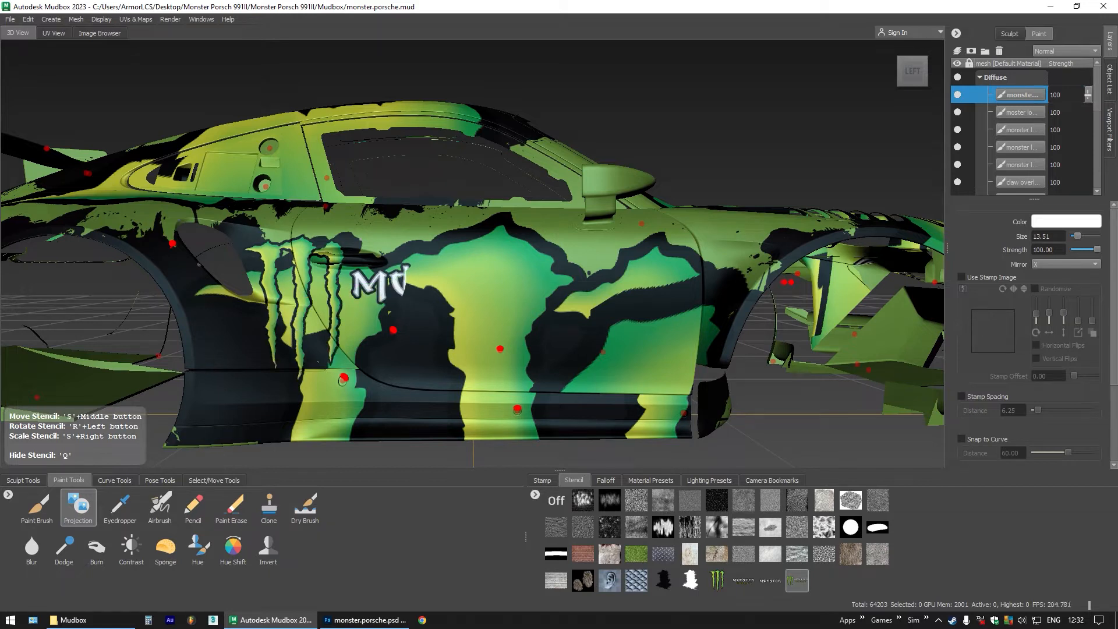
pyautogui.moveTo(408, 285); pyautogui.dragTo(559, 286)
pyautogui.moveTo(428, 318); pyautogui.dragTo(533, 317)
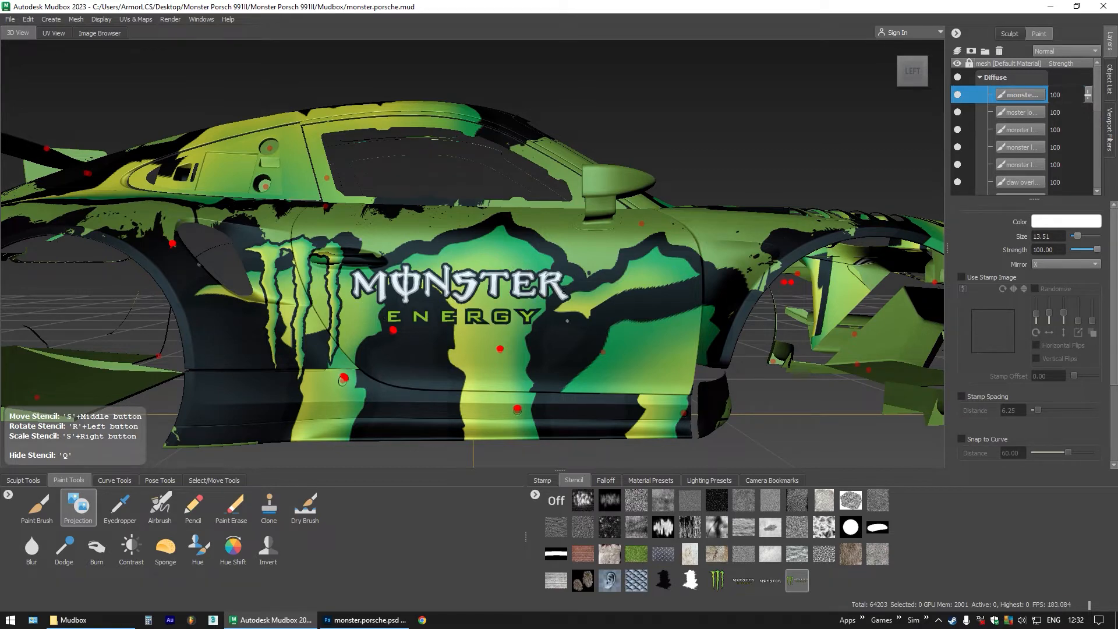
# Turn to the car's right side and position the claw and Monster Energy stencil across the door, overlapping the reversed logo
pyautogui.click(934, 73)
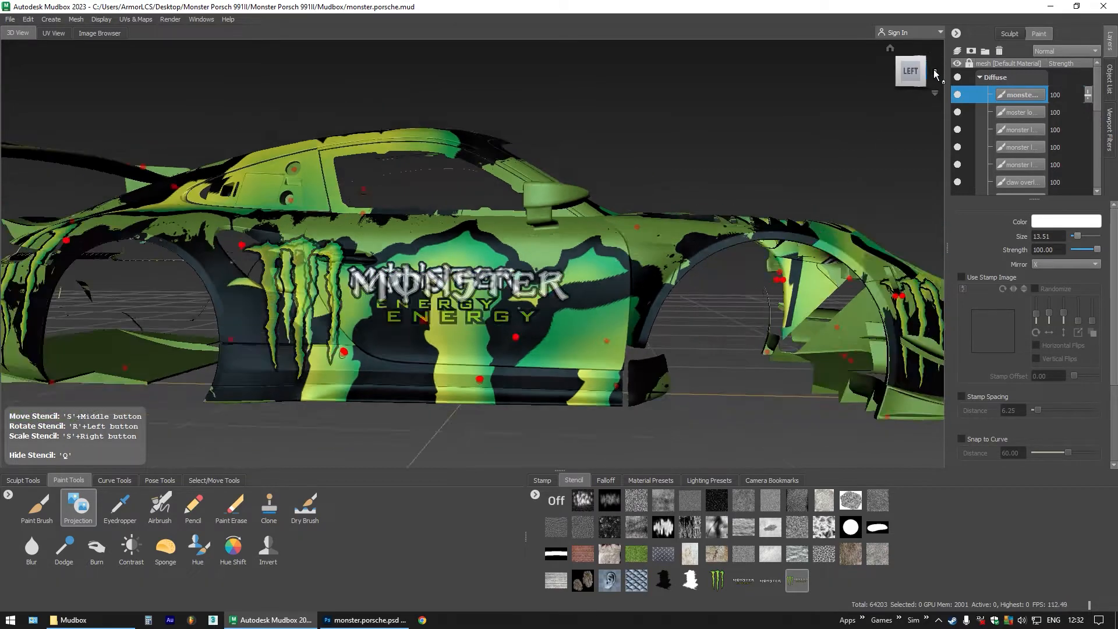
pyautogui.click(934, 73)
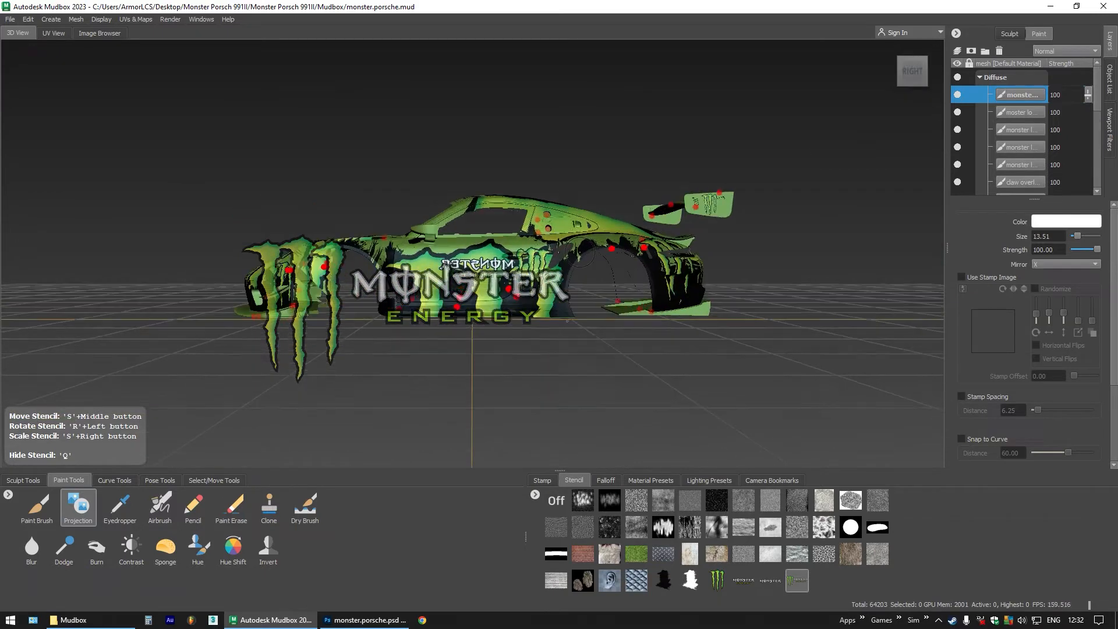
pyautogui.scroll(1, 525, 264)
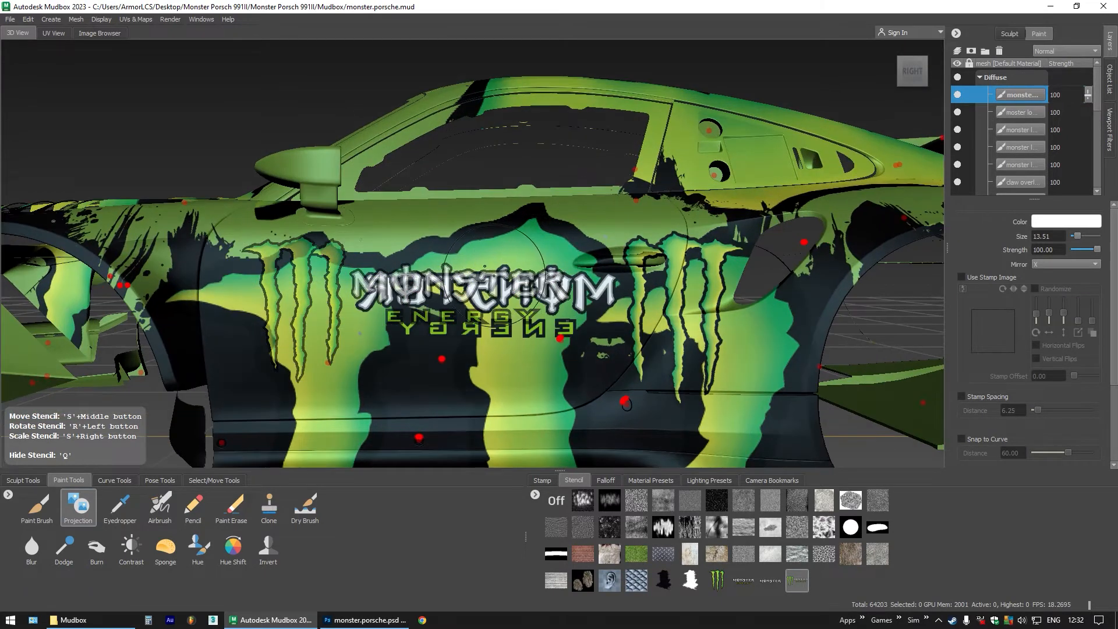
pyautogui.moveTo(486, 284); pyautogui.dragTo(656, 282)
pyautogui.moveTo(828, 305)
pyautogui.mouseDown()
pyautogui.moveTo(852, 311)
pyautogui.moveTo(593, 320)
pyautogui.mouseUp()
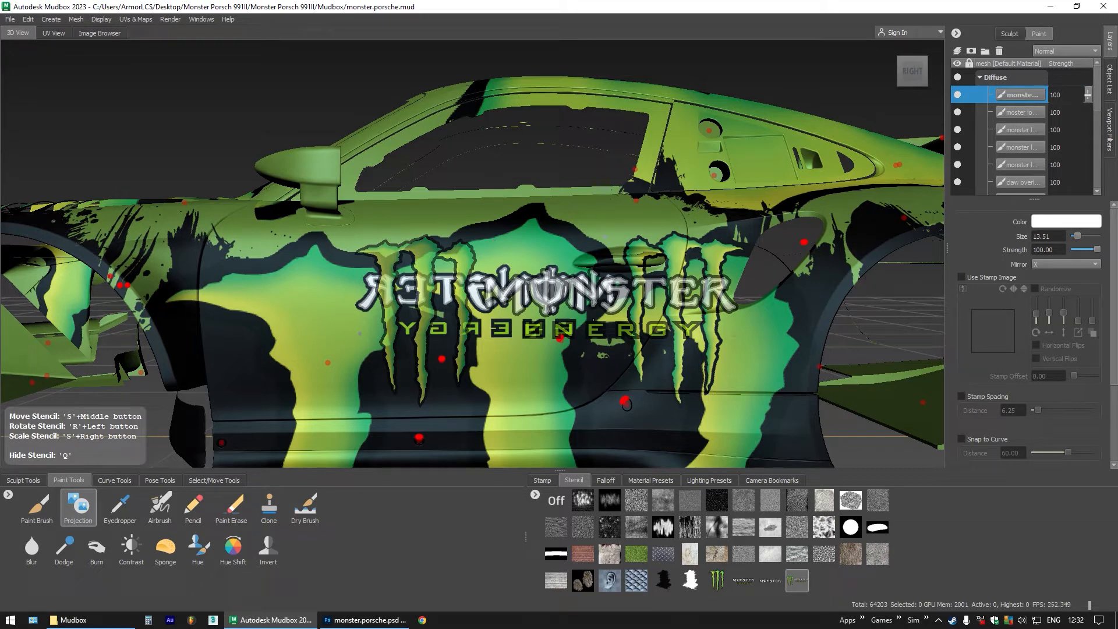
# Project the stencil onto the right side with mirroring off, on a new 4096 paint layer named "monster logo sides 2"
pyautogui.click(955, 52)
pyautogui.moveTo(550, 278); pyautogui.dragTo(532, 278)
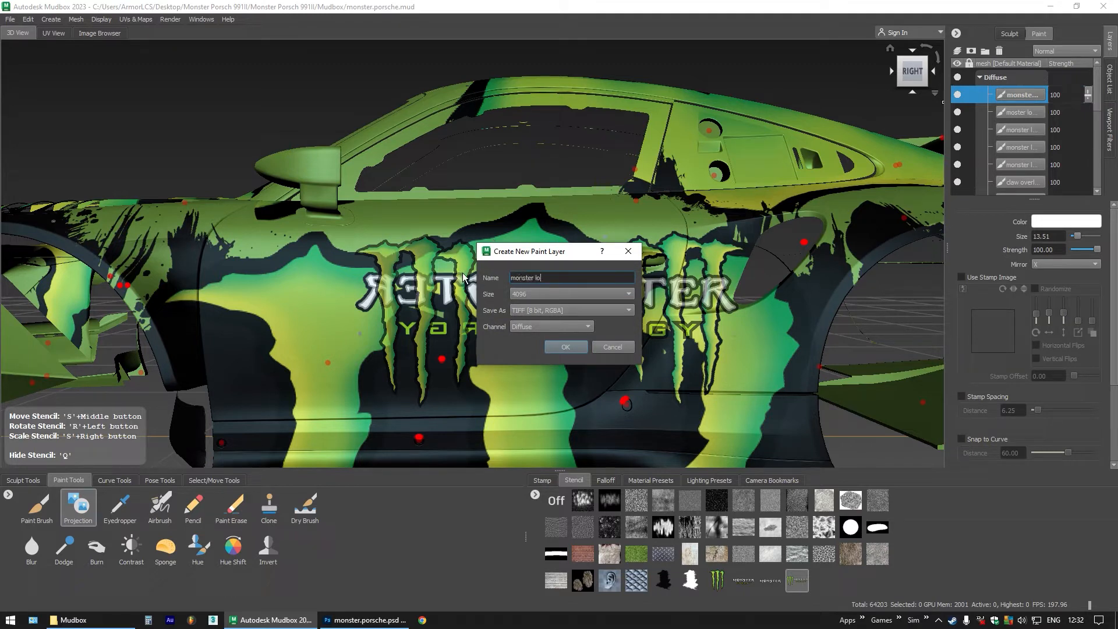
pyautogui.write('monster logo sides 2')
pyautogui.press('Return')
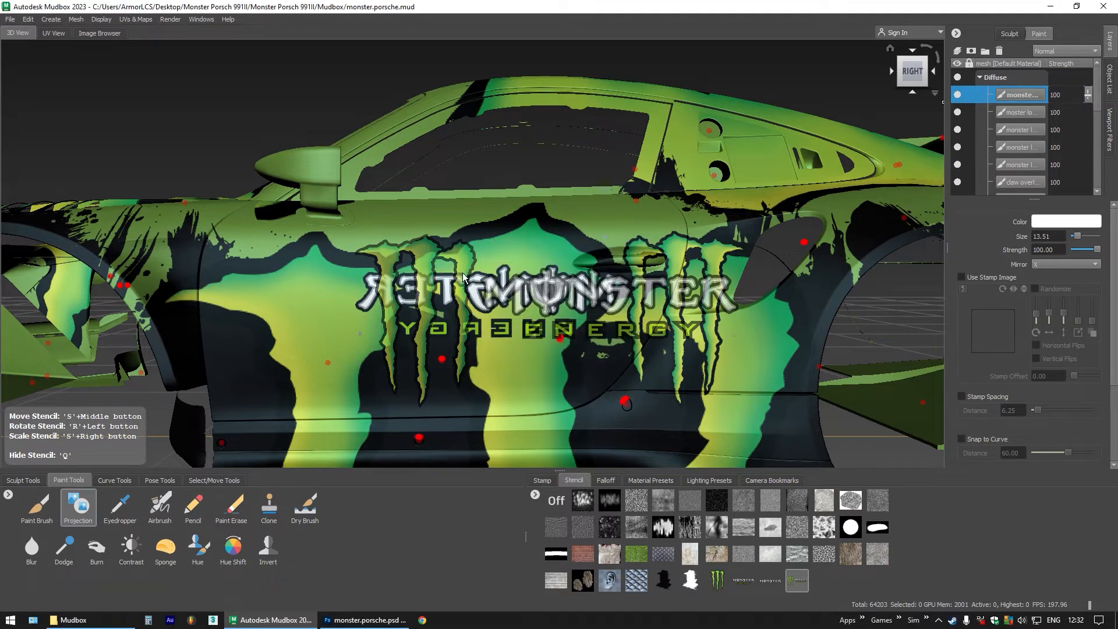
pyautogui.click(1045, 267)
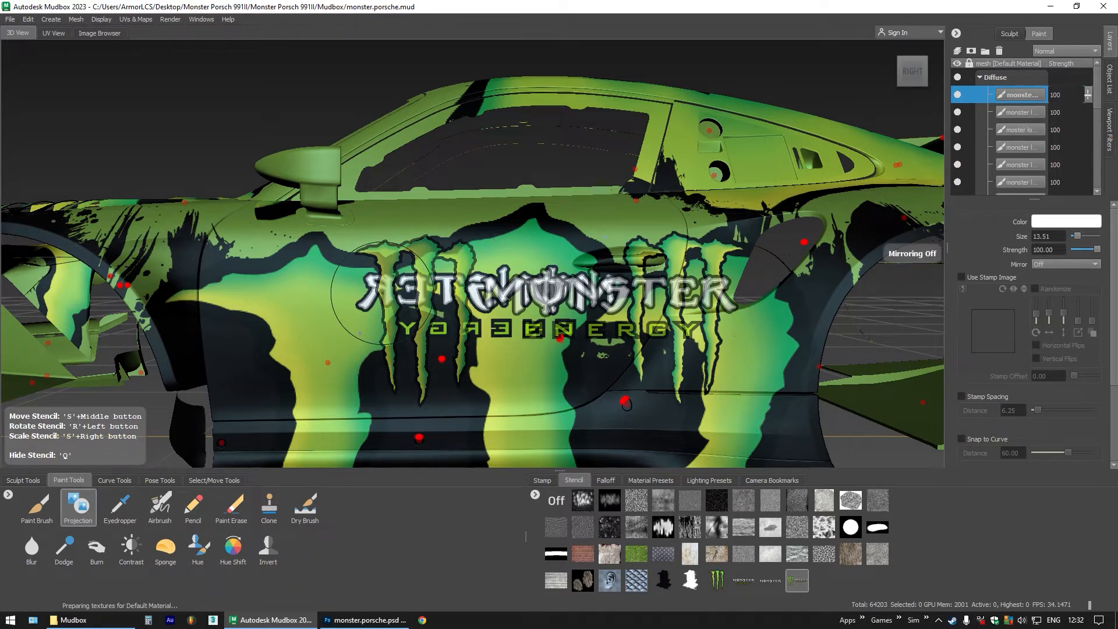
pyautogui.moveTo(383, 295)
pyautogui.mouseDown()
pyautogui.moveTo(477, 244)
pyautogui.moveTo(421, 300)
pyautogui.moveTo(415, 350)
pyautogui.moveTo(483, 297)
pyautogui.moveTo(420, 269)
pyautogui.moveTo(582, 292)
pyautogui.moveTo(618, 318)
pyautogui.moveTo(640, 303)
pyautogui.moveTo(720, 294)
pyautogui.moveTo(725, 305)
pyautogui.moveTo(651, 281)
pyautogui.mouseUp()
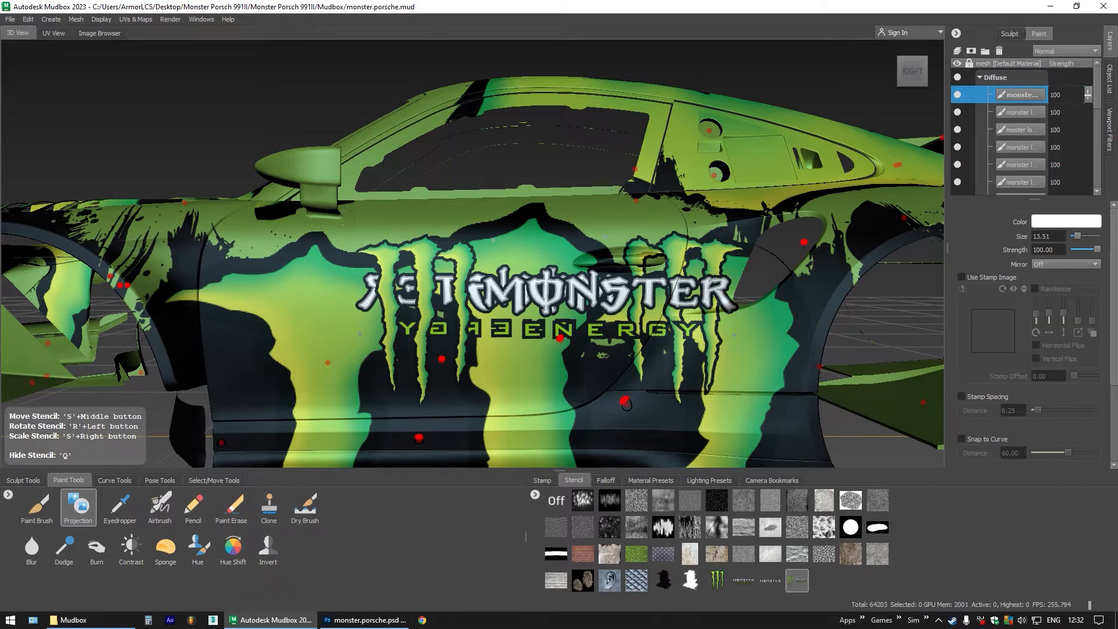
# With the "monster logo sides 2" layer temporarily hidden, erase the reversed logo from the right side on the "monster logo sides" layer
pyautogui.click(959, 95)
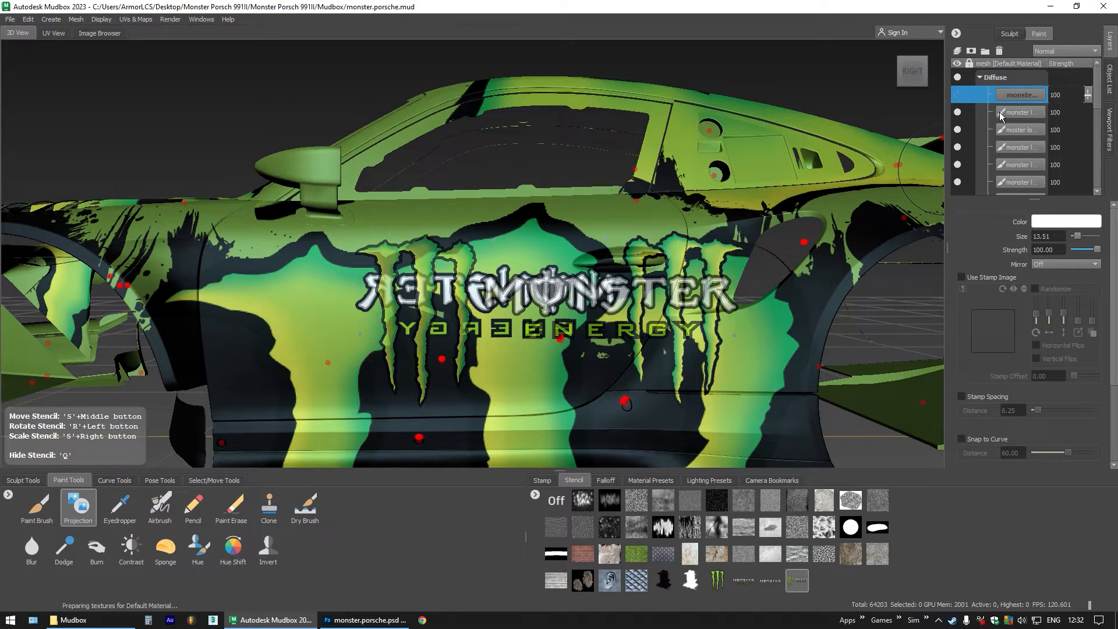
pyautogui.click(235, 507)
pyautogui.press('q')
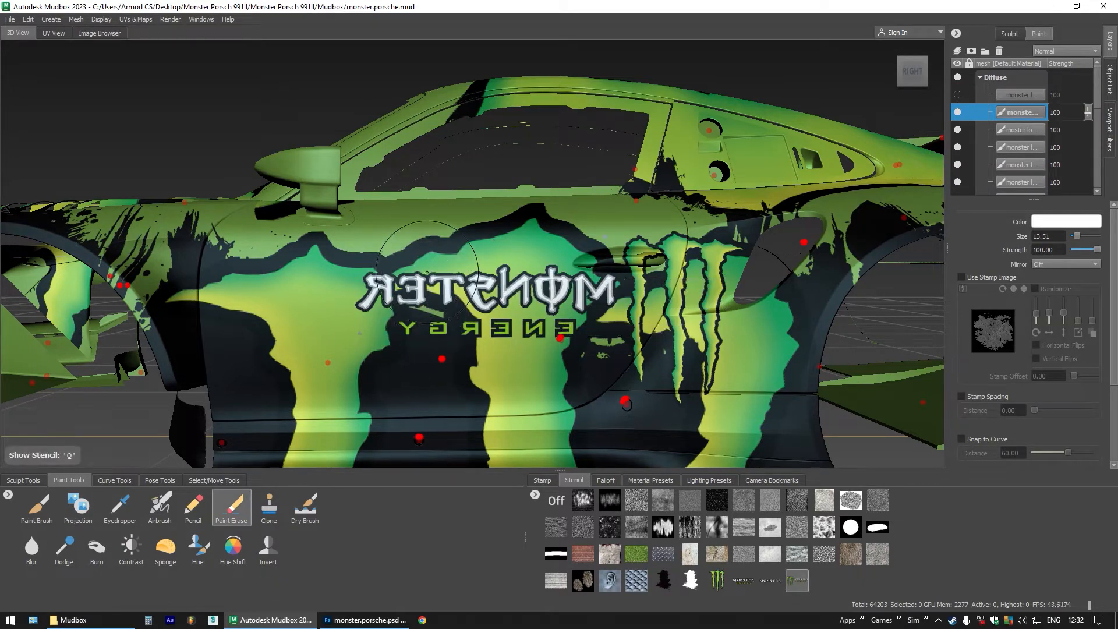
pyautogui.moveTo(379, 291)
pyautogui.mouseDown()
pyautogui.moveTo(611, 291)
pyautogui.moveTo(722, 268)
pyautogui.moveTo(693, 338)
pyautogui.moveTo(710, 379)
pyautogui.mouseUp()
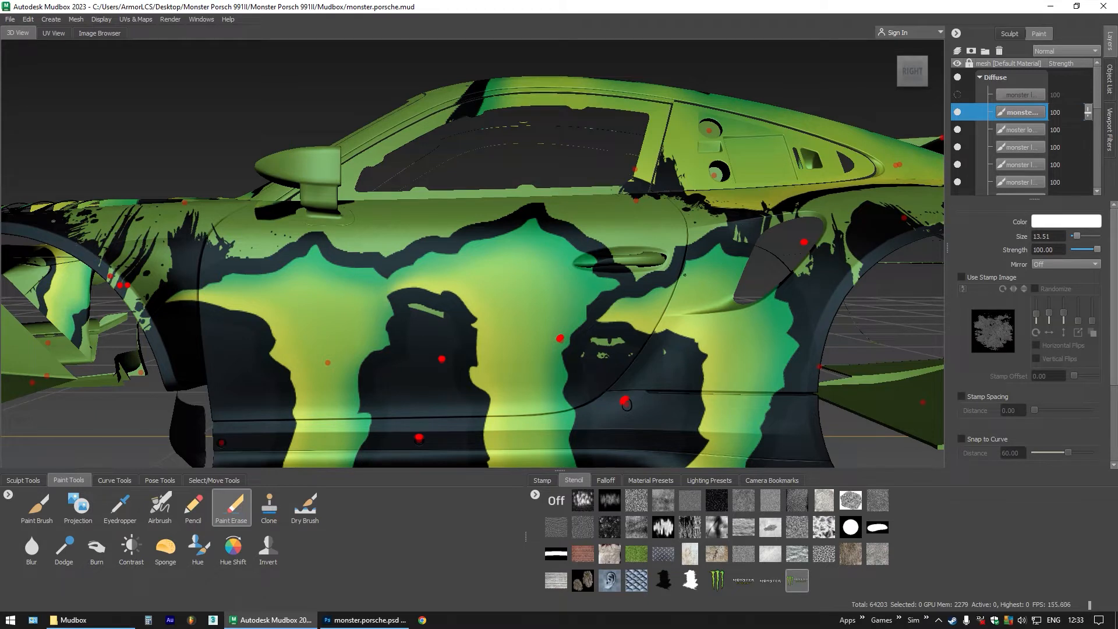
pyautogui.click(1018, 94)
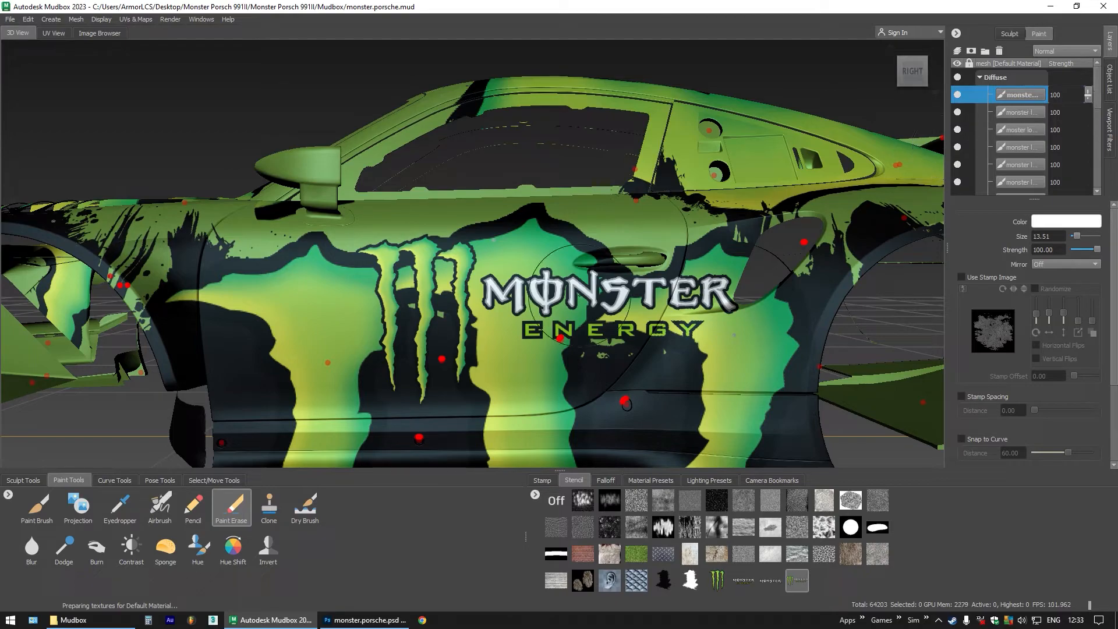
# Check the logos on both sides, bonnet and wing of the car, and save the scene
pyautogui.moveTo(550, 296); pyautogui.dragTo(670, 306)
pyautogui.scroll(-6, 548, 310)
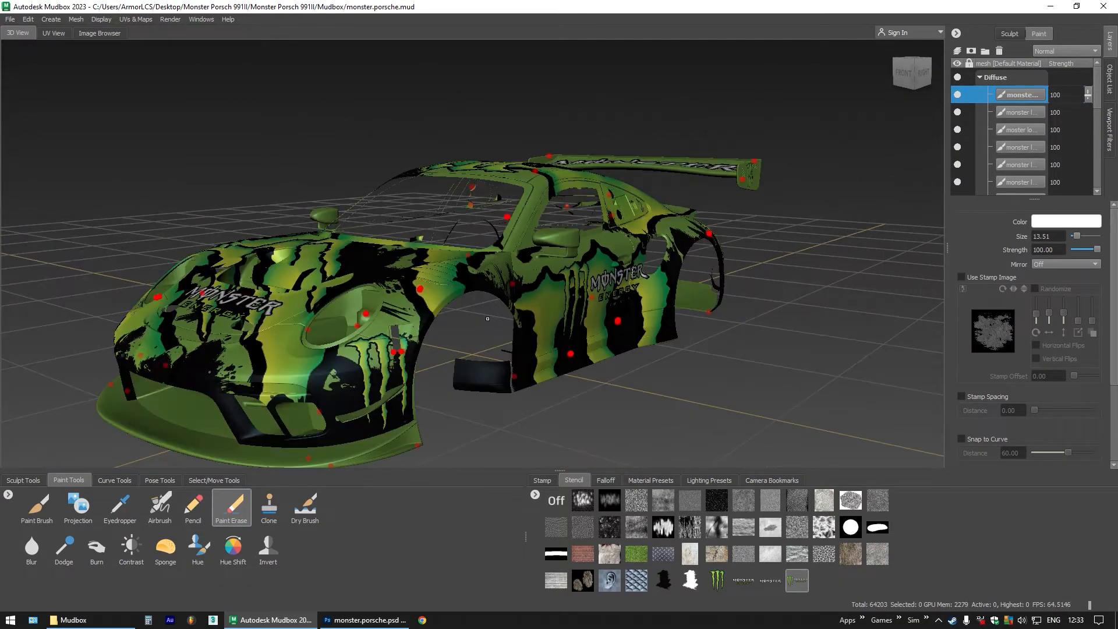
pyautogui.moveTo(548, 309); pyautogui.dragTo(641, 361)
pyautogui.hotkey('ctrl', 's')
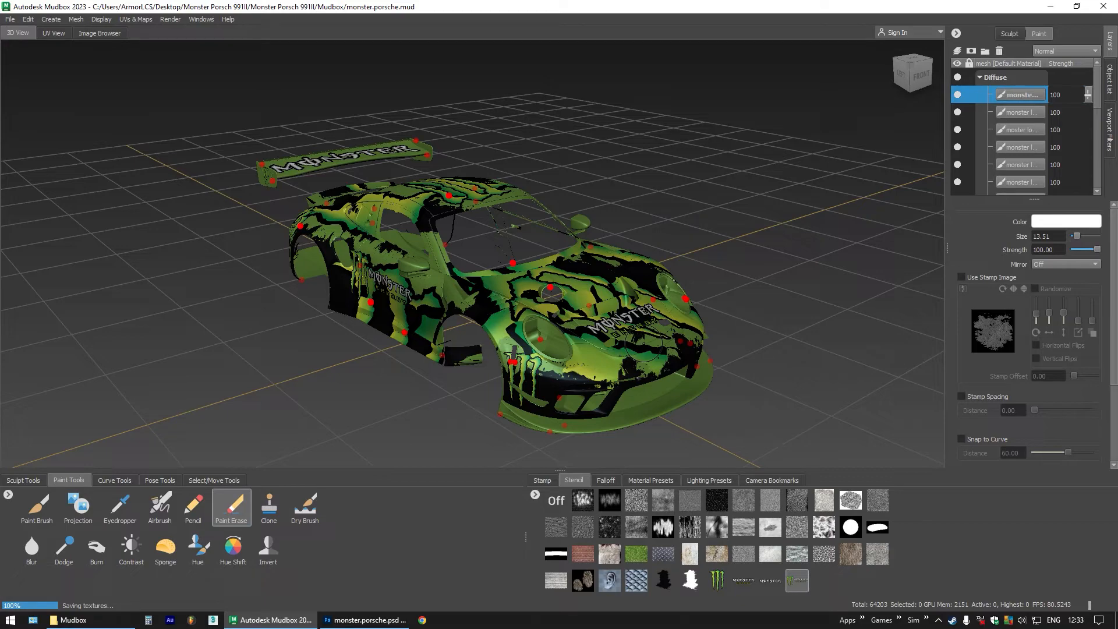
pyautogui.moveTo(643, 344)
pyautogui.mouseDown()
pyautogui.moveTo(544, 340)
pyautogui.moveTo(457, 306)
pyautogui.moveTo(364, 337)
pyautogui.mouseUp()
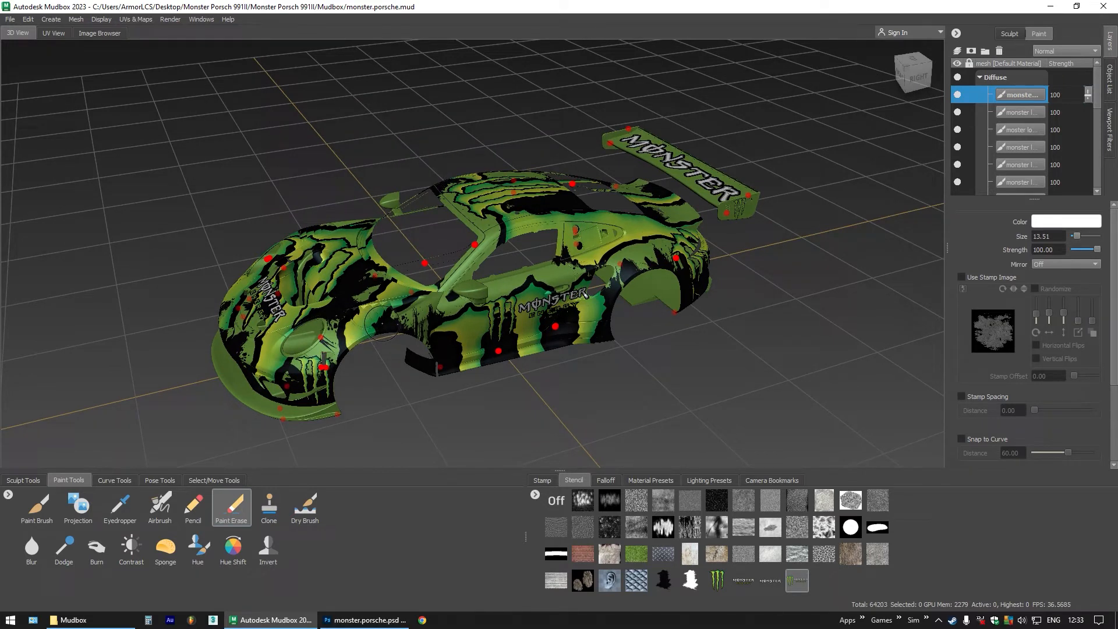
# Export the diffuse channel to PSD, overwriting monster.porsche.mud.export.psd in the Mudbox folder
pyautogui.rightClick(1013, 93)
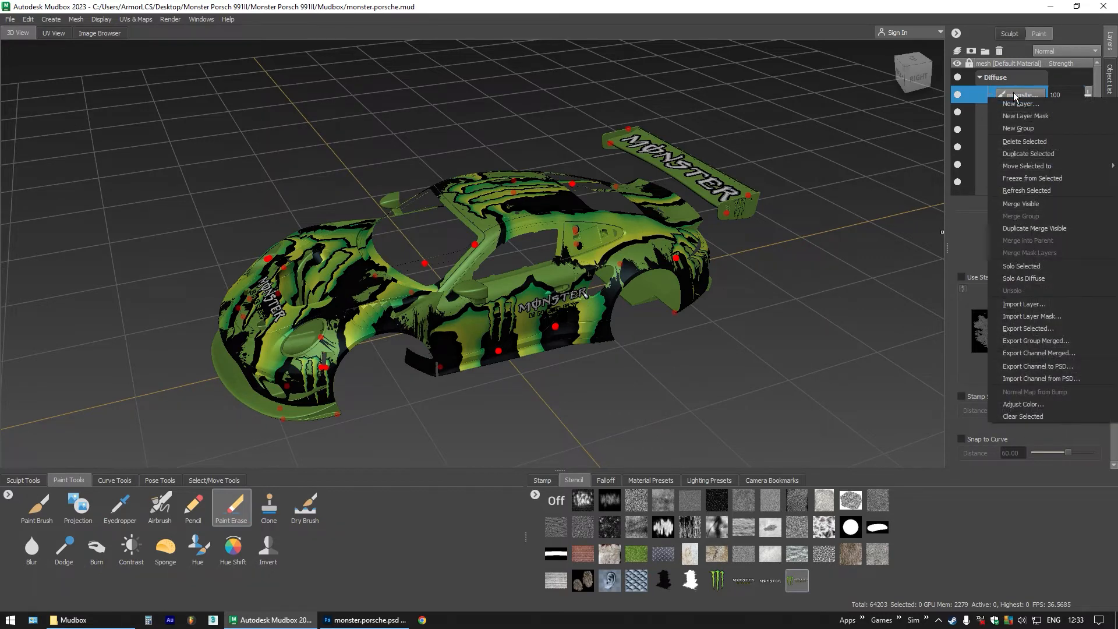
pyautogui.click(1018, 93)
pyautogui.rightClick(1022, 93)
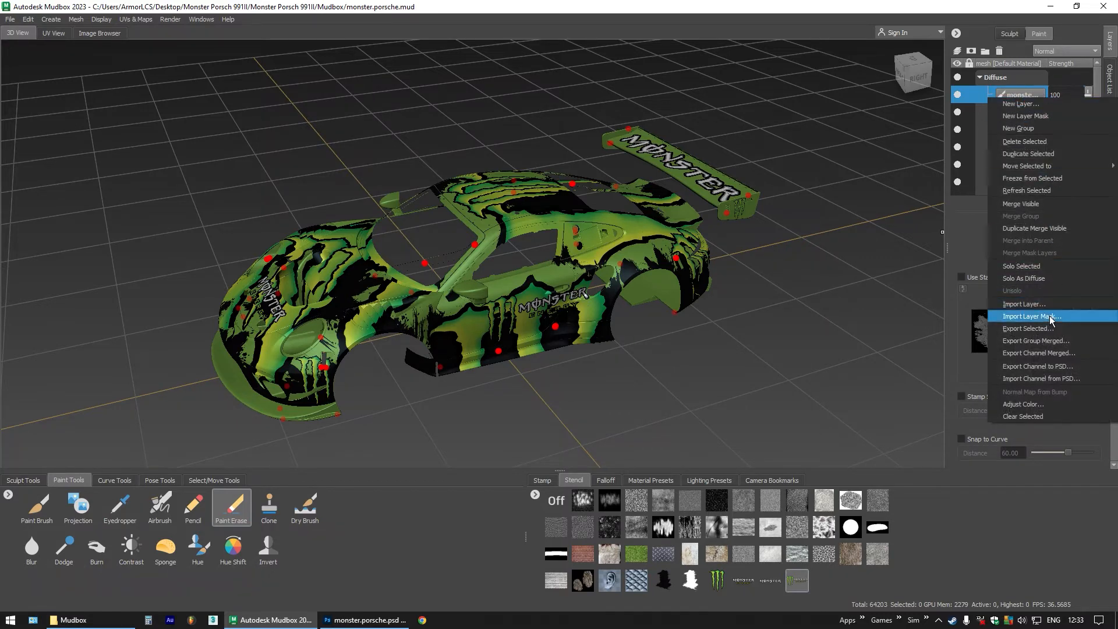
pyautogui.click(1056, 367)
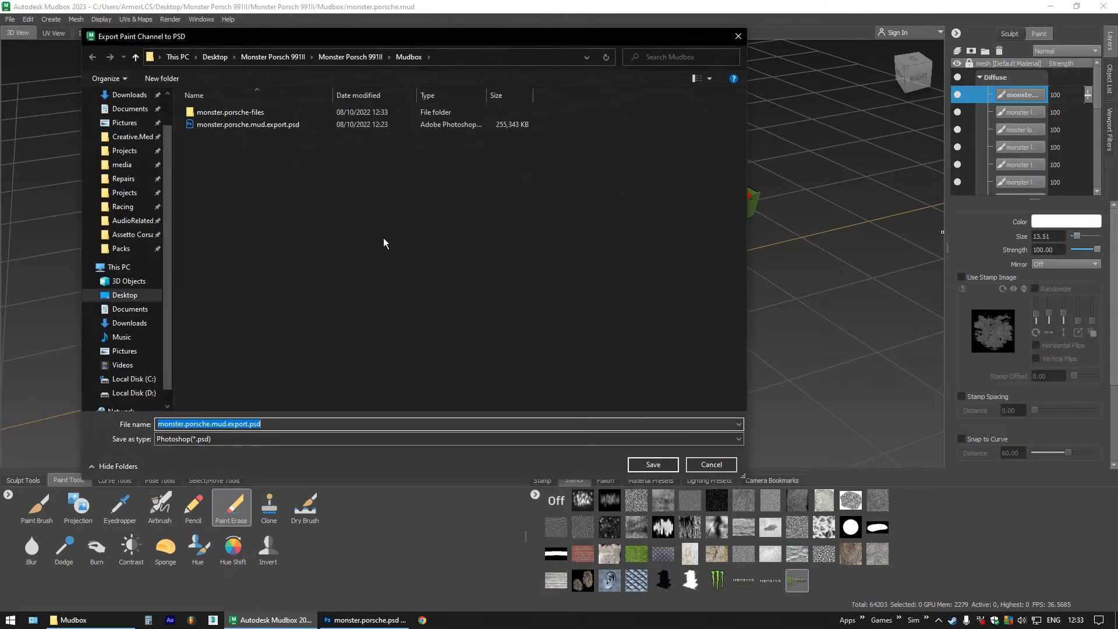
pyautogui.doubleClick(265, 125)
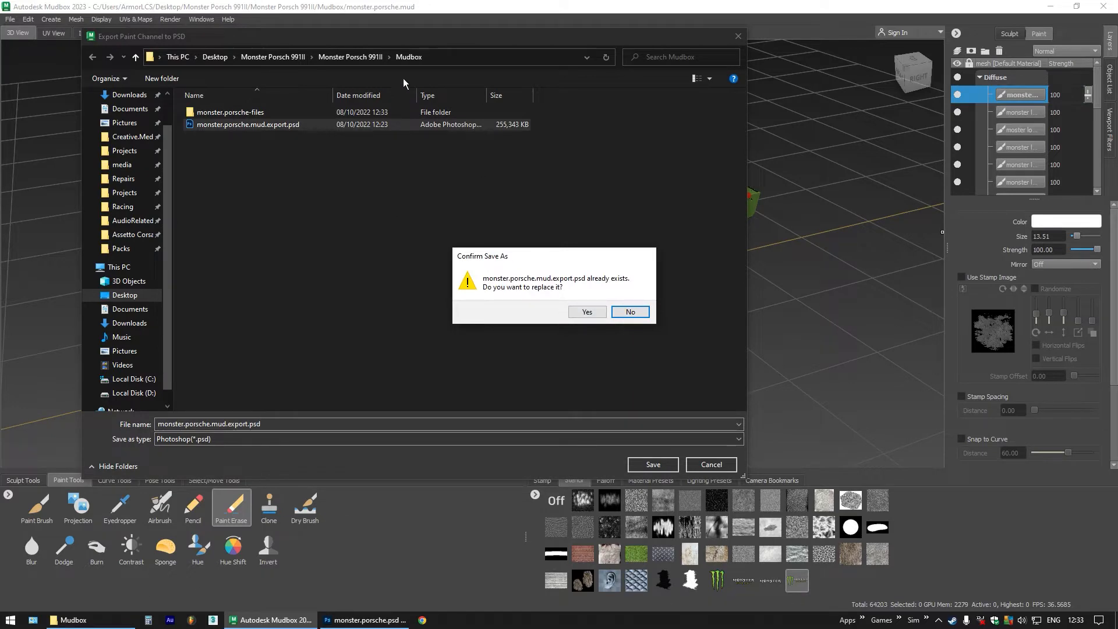
pyautogui.click(587, 312)
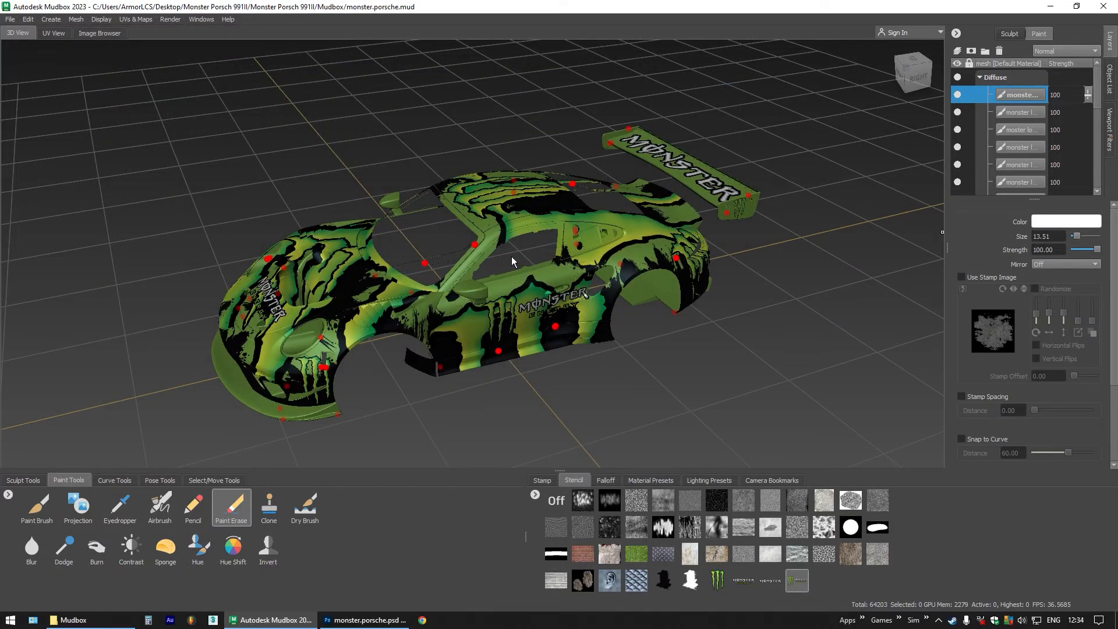
# Switch to Photoshop and copy the two sides, wing and wings logo layers from the exported PSD into monster.porsche.psd's Monster Logos group
pyautogui.hotkey('alt', 'Tab')
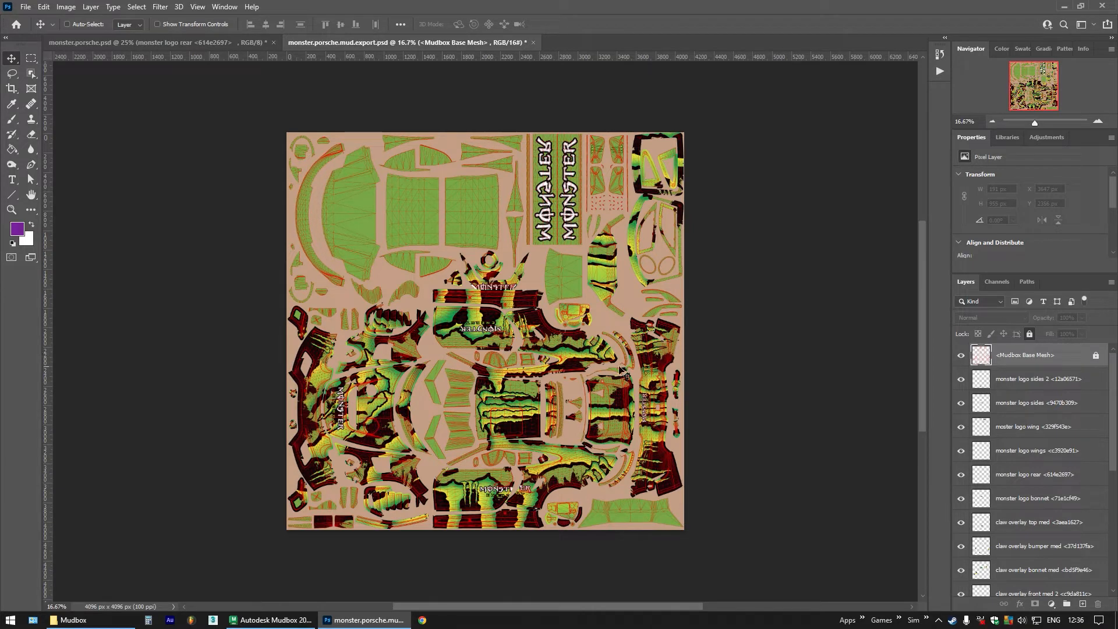
pyautogui.click(1019, 428)
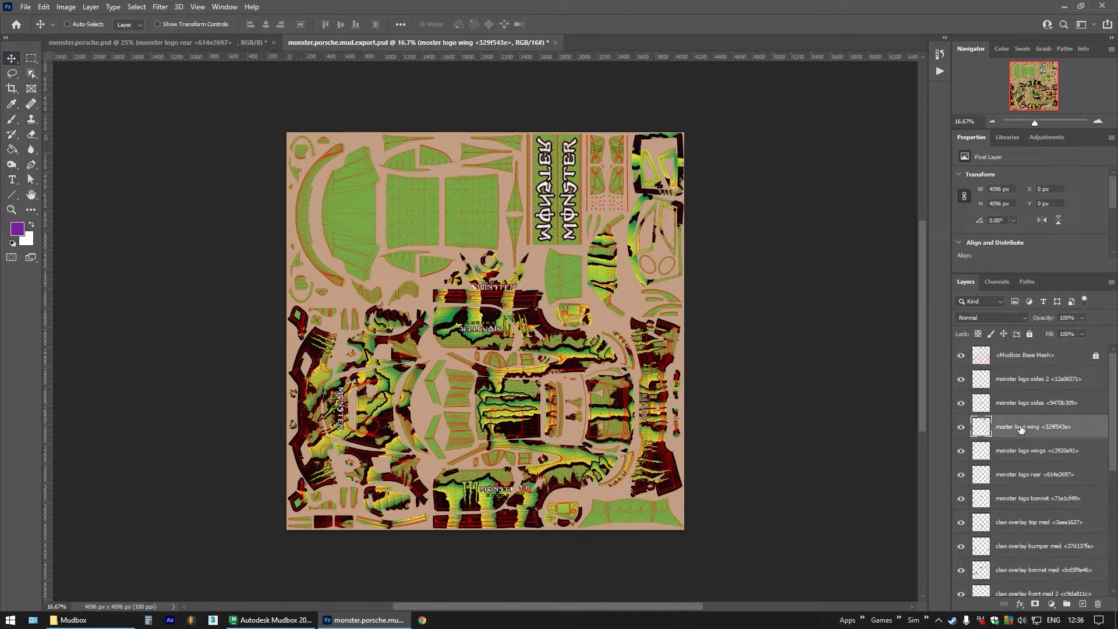
pyautogui.keyDown('shift'); pyautogui.click(1029, 382); pyautogui.keyUp('shift')
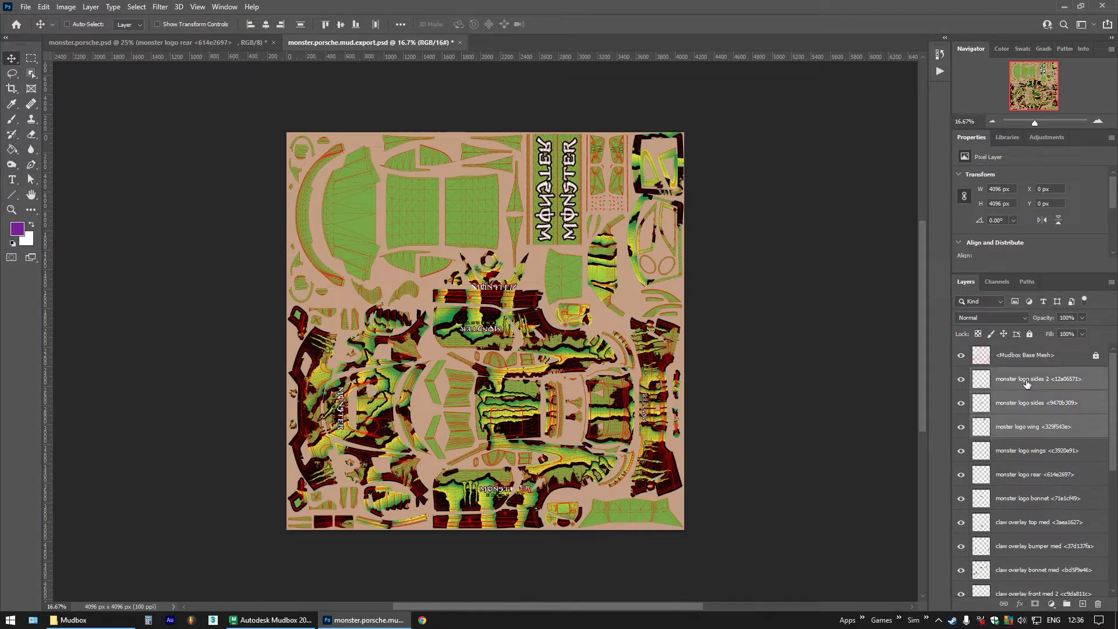
pyautogui.click(1030, 451)
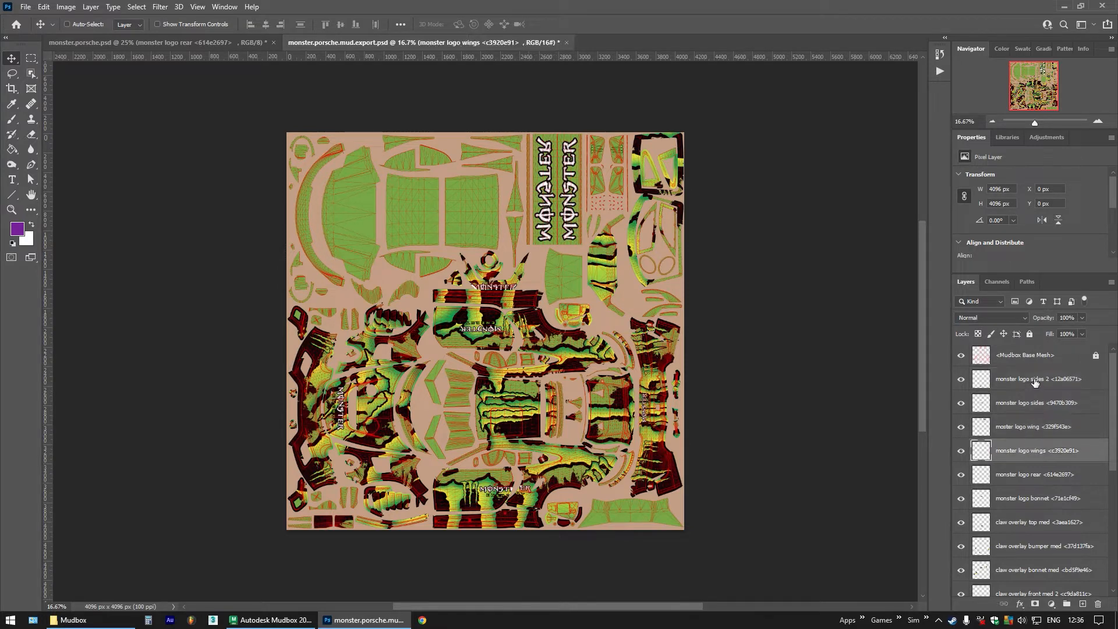
pyautogui.keyDown('shift'); pyautogui.click(1035, 380); pyautogui.keyUp('shift')
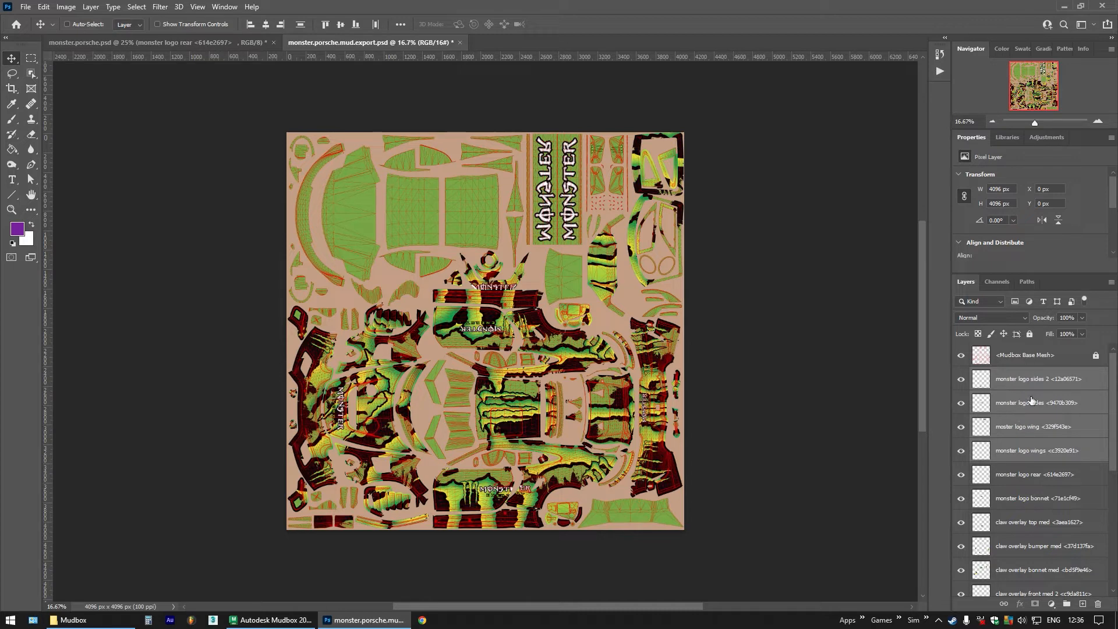
pyautogui.moveTo(1026, 383); pyautogui.dragTo(430, 282)
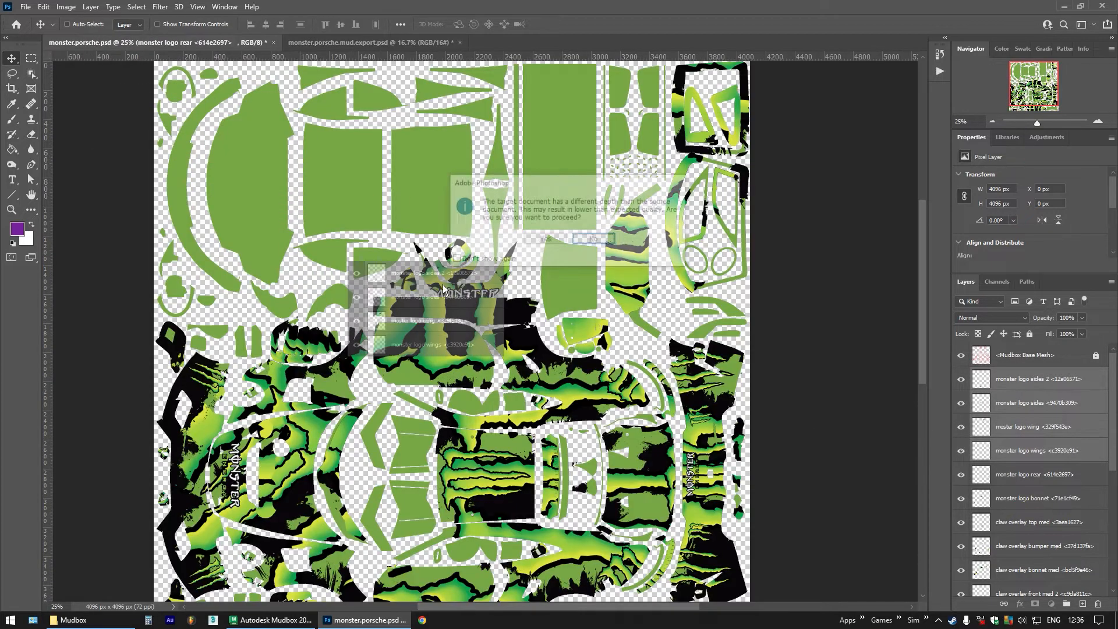
pyautogui.click(546, 241)
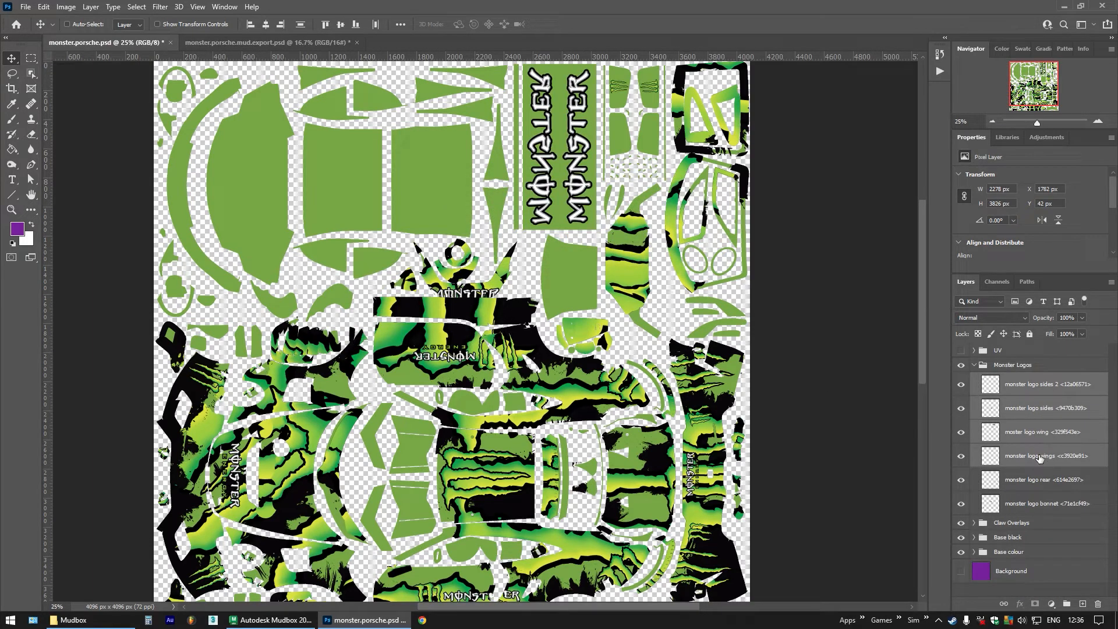
pyautogui.click(1033, 395)
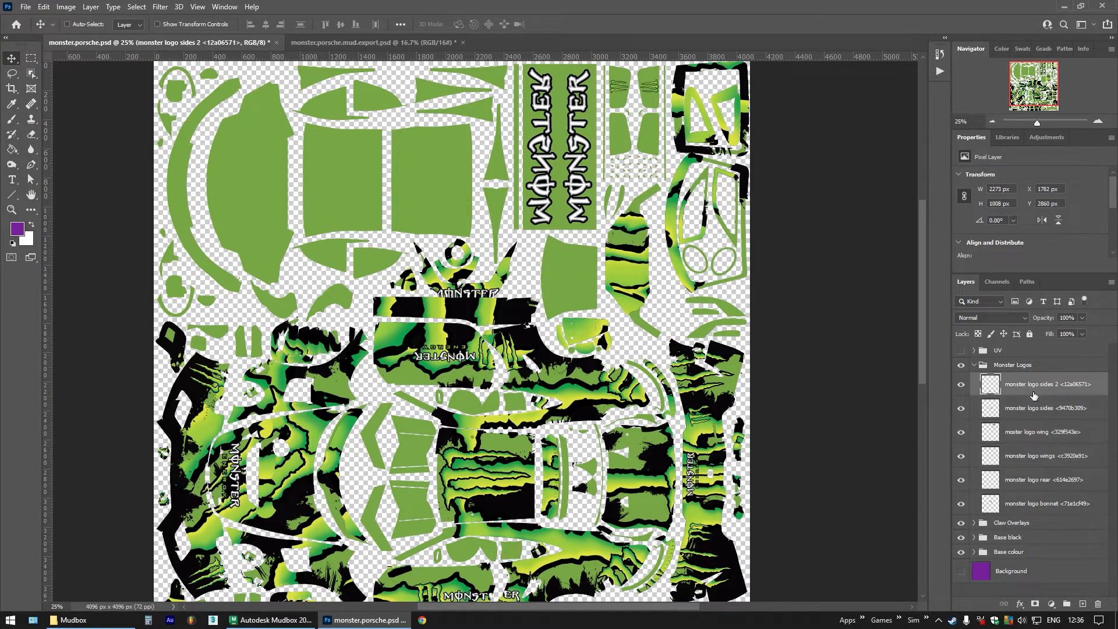
pyautogui.click(975, 366)
pyautogui.click(975, 366)
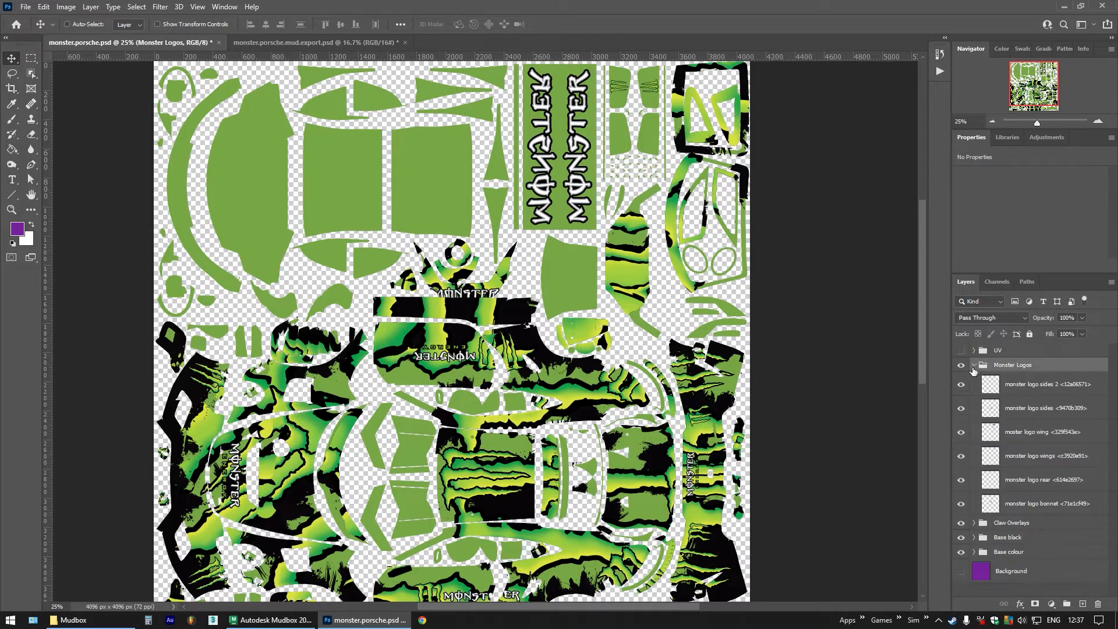
pyautogui.click(1037, 387)
pyautogui.click(1034, 409)
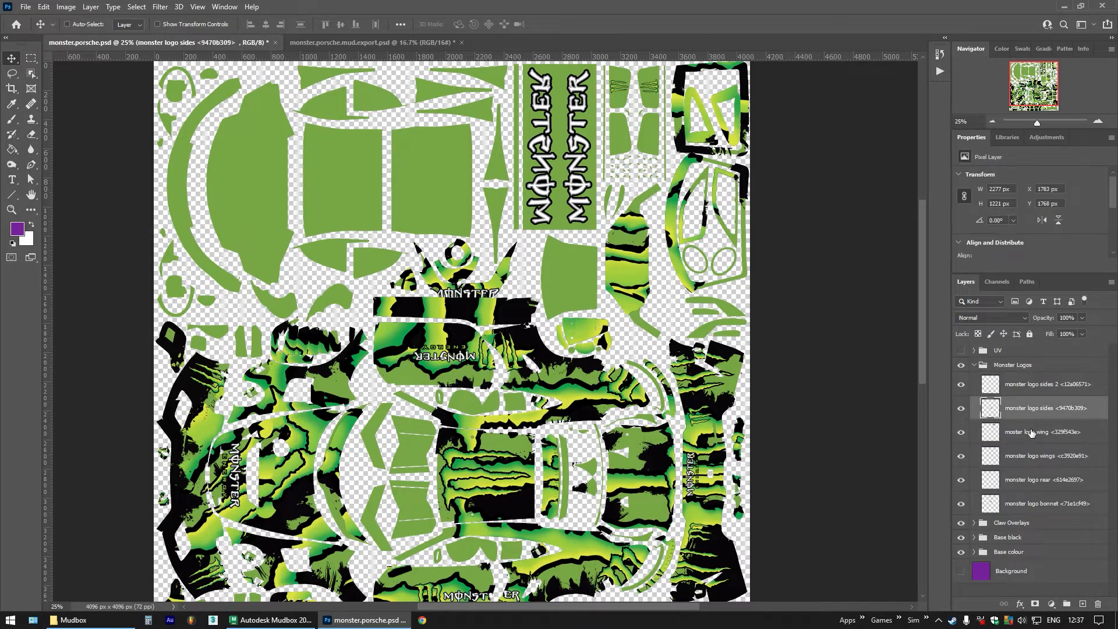
pyautogui.click(1033, 433)
pyautogui.click(1021, 391)
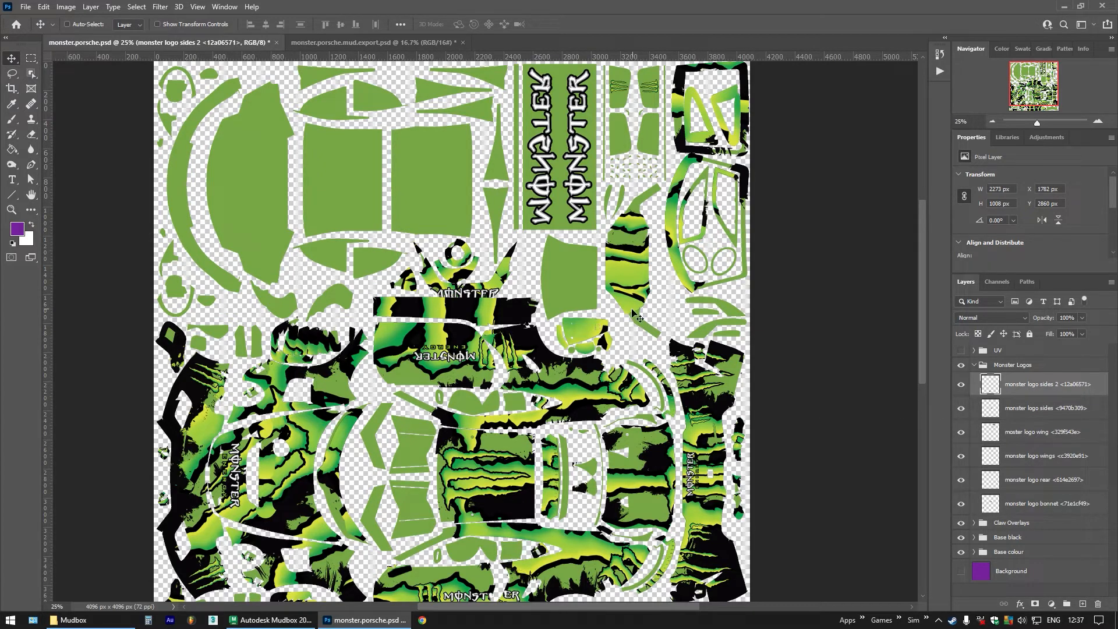
# Erase the mirrored MONSTER logo from the rear wing panel on the wing logo layer, keeping the correctly reading one
pyautogui.scroll(5, 556, 156)
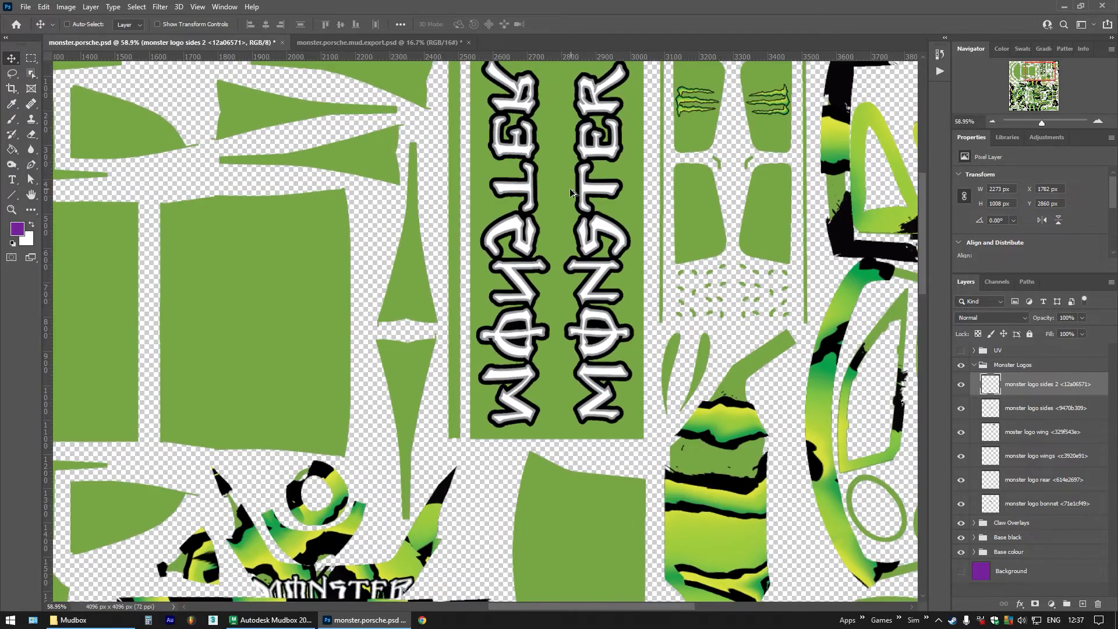
pyautogui.moveTo(580, 197); pyautogui.dragTo(545, 265)
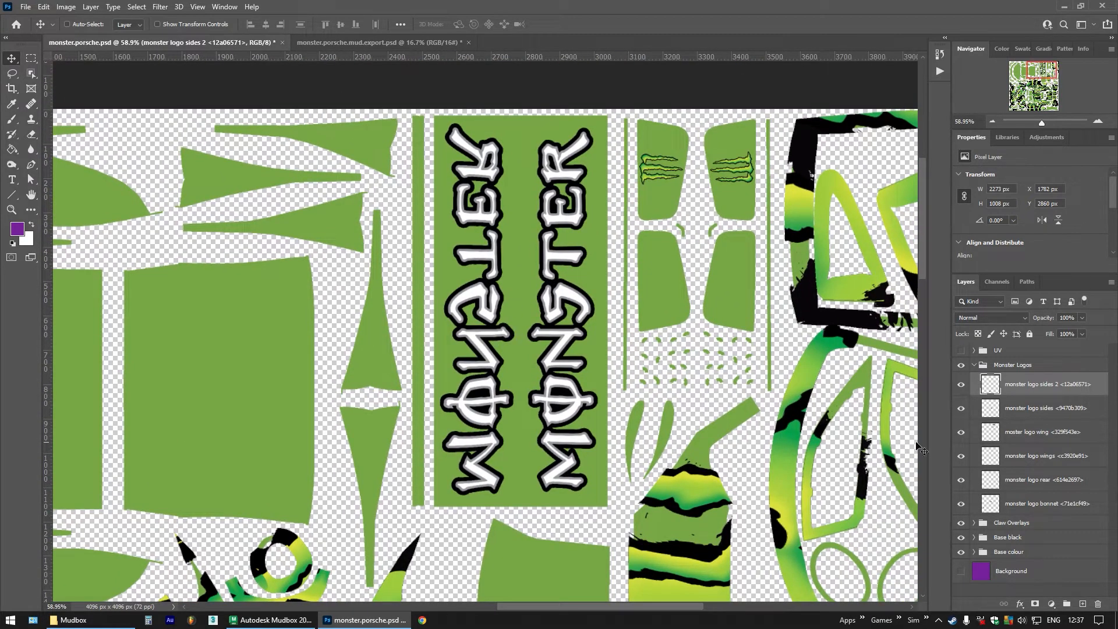
pyautogui.click(1023, 462)
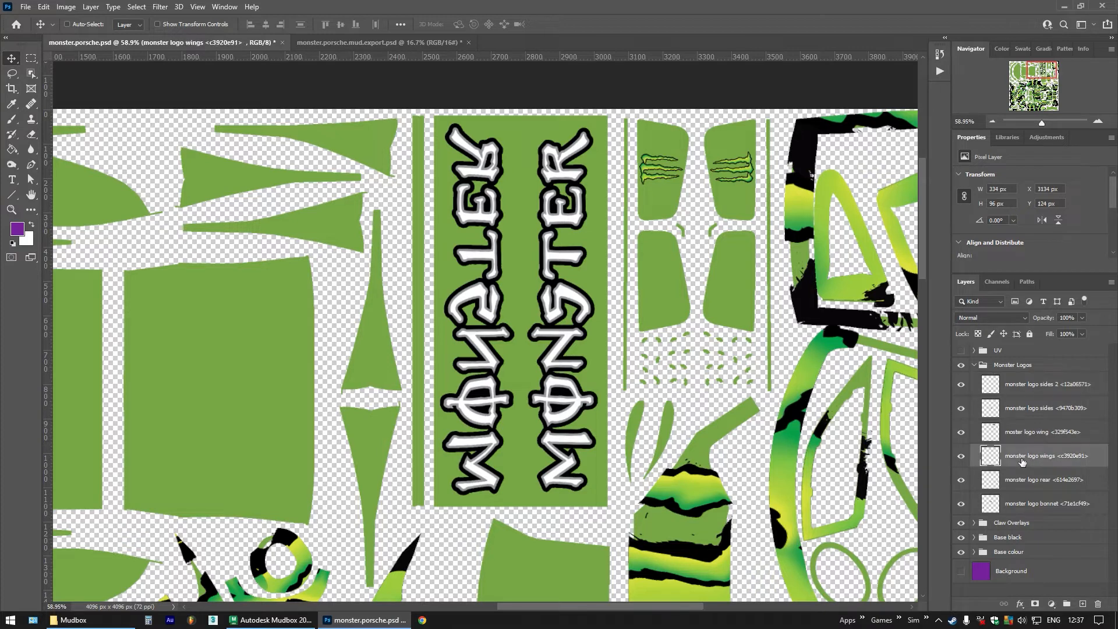
pyautogui.click(1008, 434)
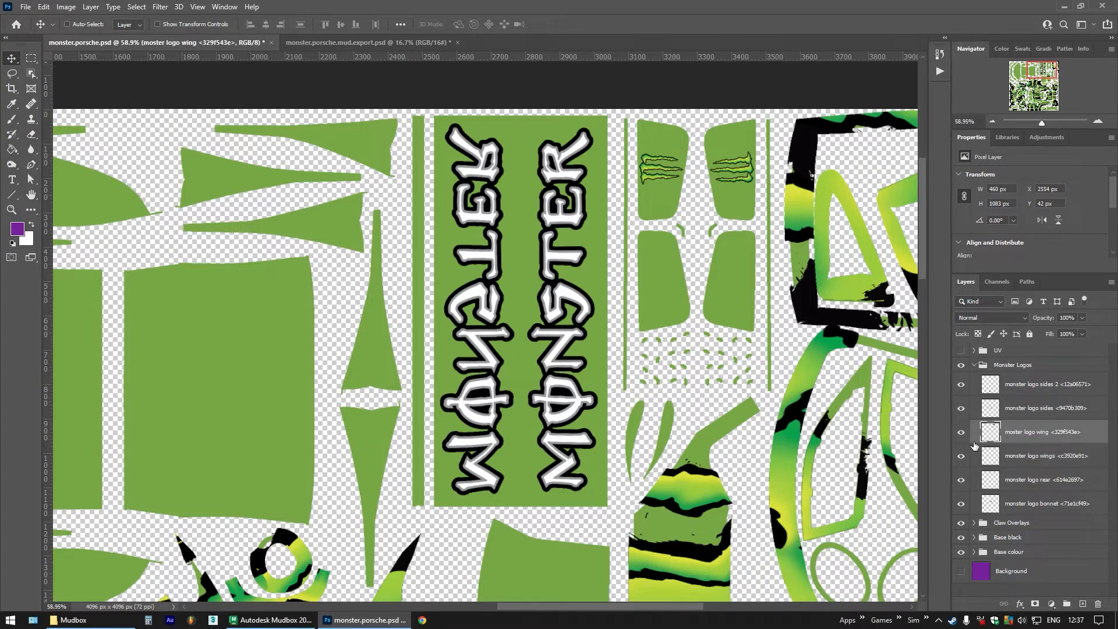
pyautogui.click(962, 437)
pyautogui.click(961, 437)
pyautogui.press('e')
pyautogui.moveTo(467, 219); pyautogui.dragTo(505, 224)
pyautogui.moveTo(466, 286)
pyautogui.mouseDown()
pyautogui.moveTo(475, 336)
pyautogui.moveTo(457, 449)
pyautogui.mouseUp()
pyautogui.moveTo(468, 322); pyautogui.dragTo(469, 155)
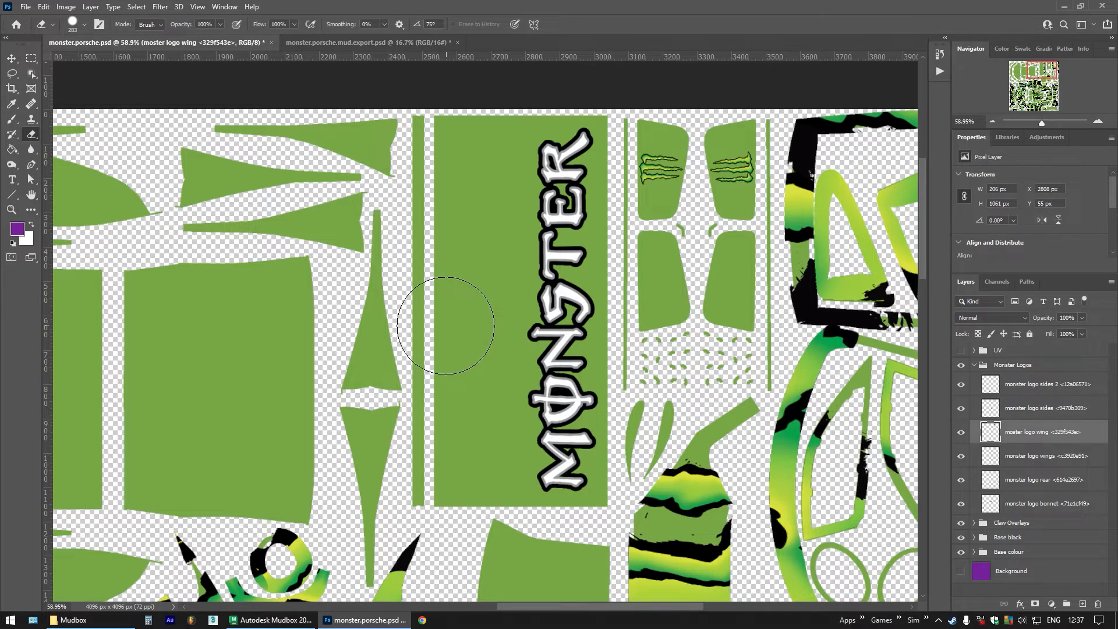
# Check the whole livery template and save monster.porsche.psd
pyautogui.scroll(-5, 446, 325)
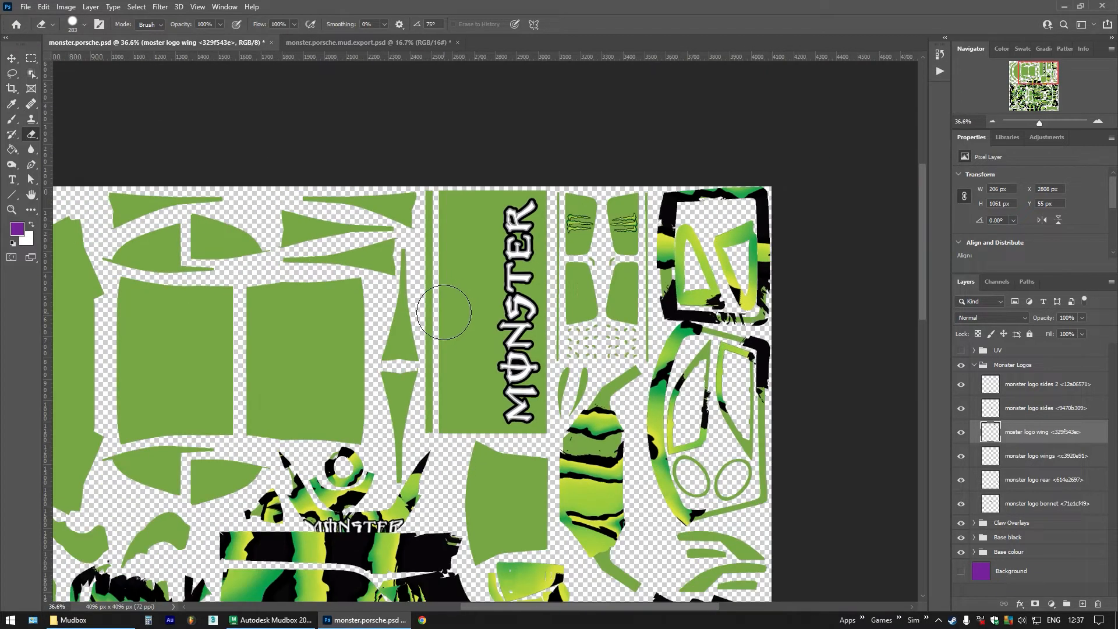
pyautogui.moveTo(437, 367); pyautogui.dragTo(512, 243)
pyautogui.hotkey('ctrl', '+')
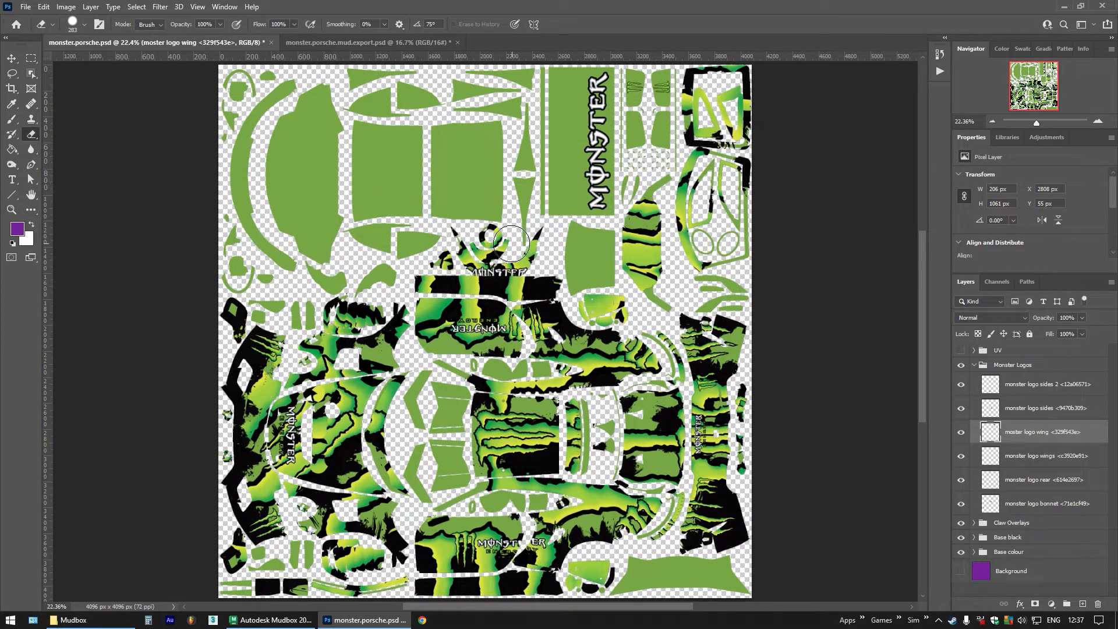
pyautogui.hotkey('ctrl', 's')
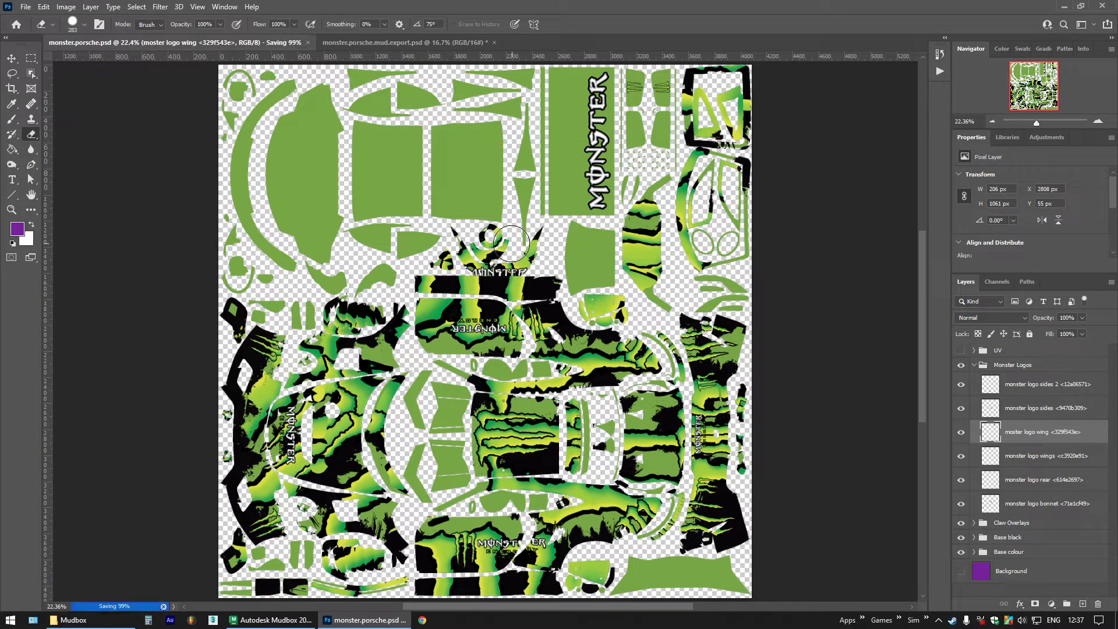
# Switch to Mudbox, dismiss the watching dialog for monster.porsche.mud.export.psd, and close Mudbox
pyautogui.click(273, 620)
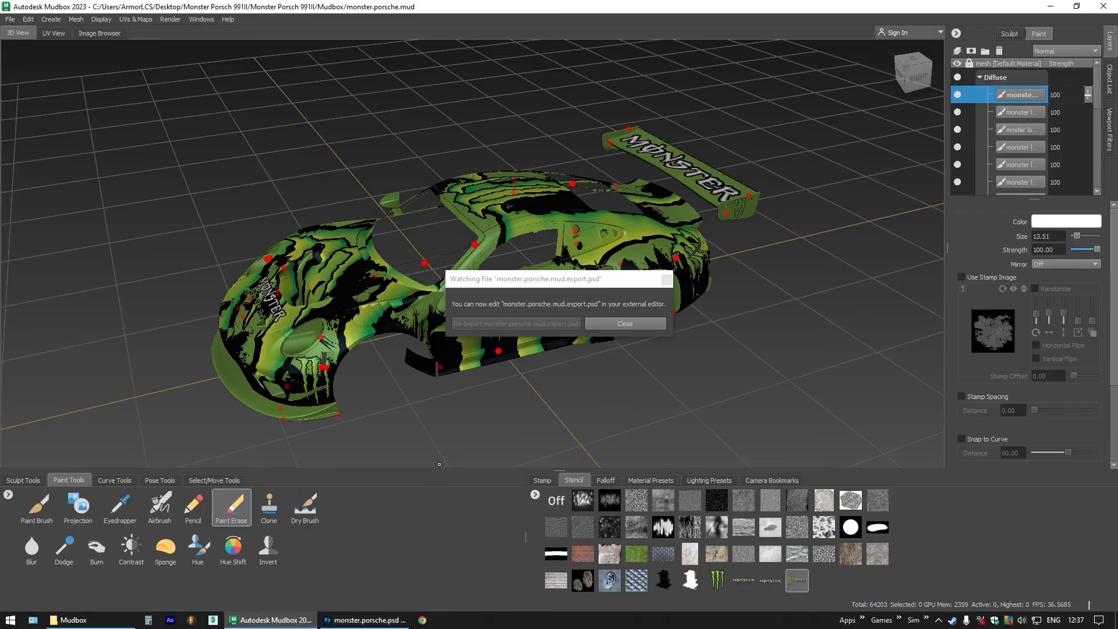
pyautogui.moveTo(553, 282); pyautogui.dragTo(518, 271)
pyautogui.click(586, 310)
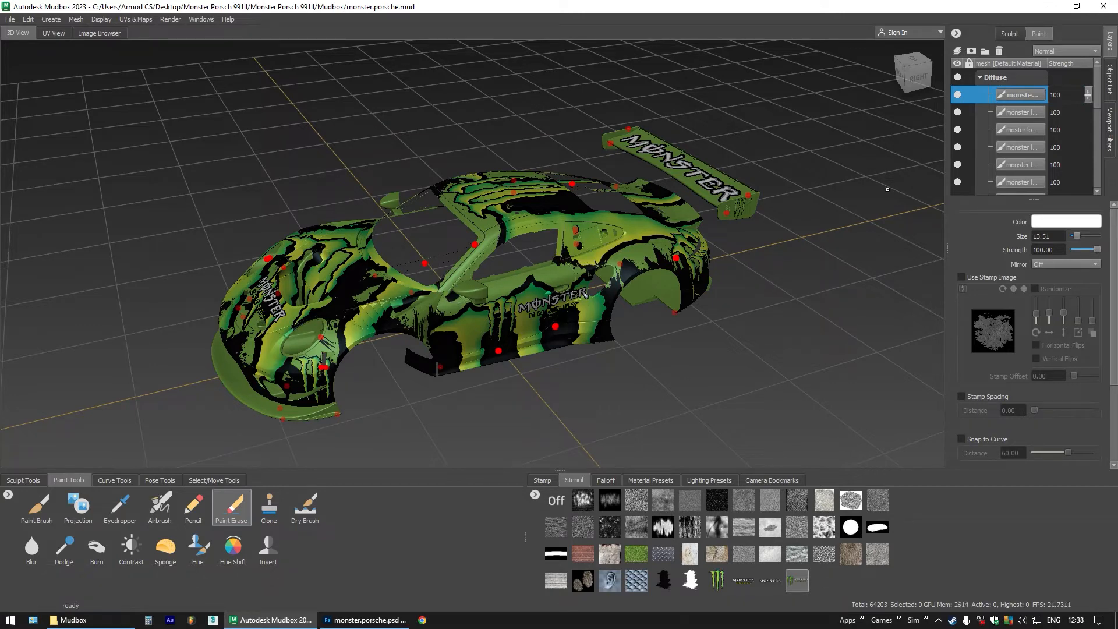
pyautogui.click(1104, 7)
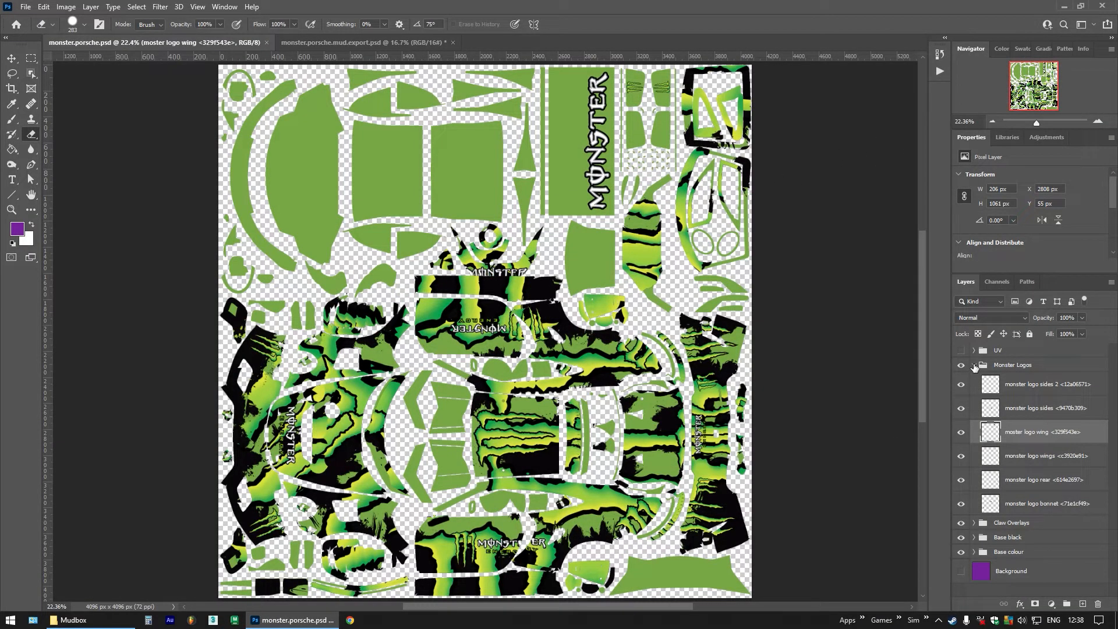
# Collapse the Monster Logos group, close monster.porsche.mud.export.psd without saving, and save monster.porsche.psd
pyautogui.click(974, 365)
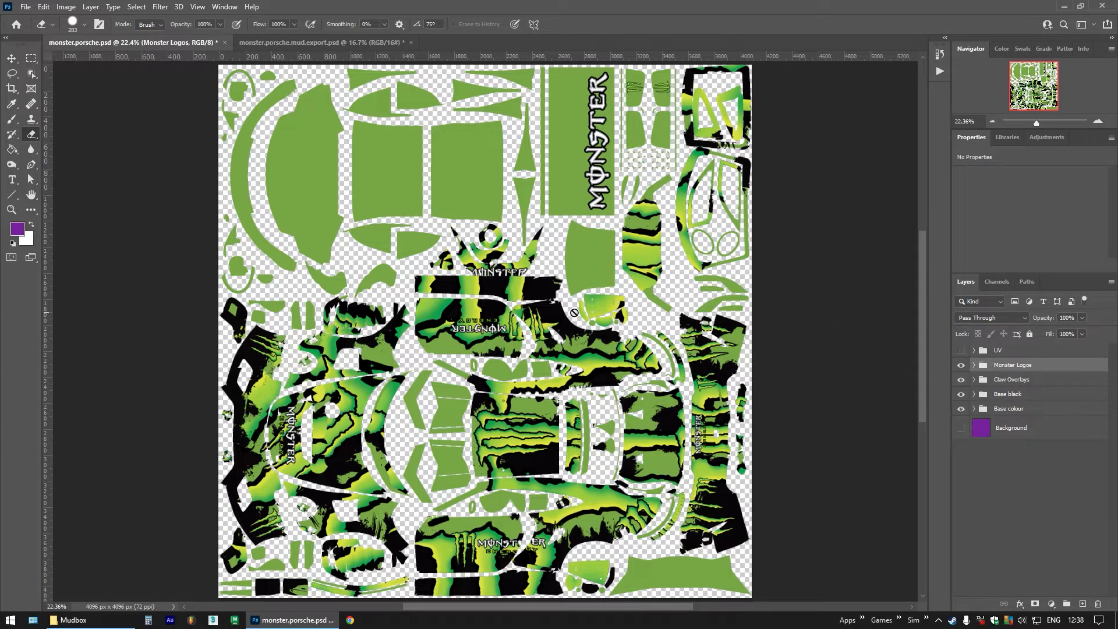
pyautogui.click(351, 43)
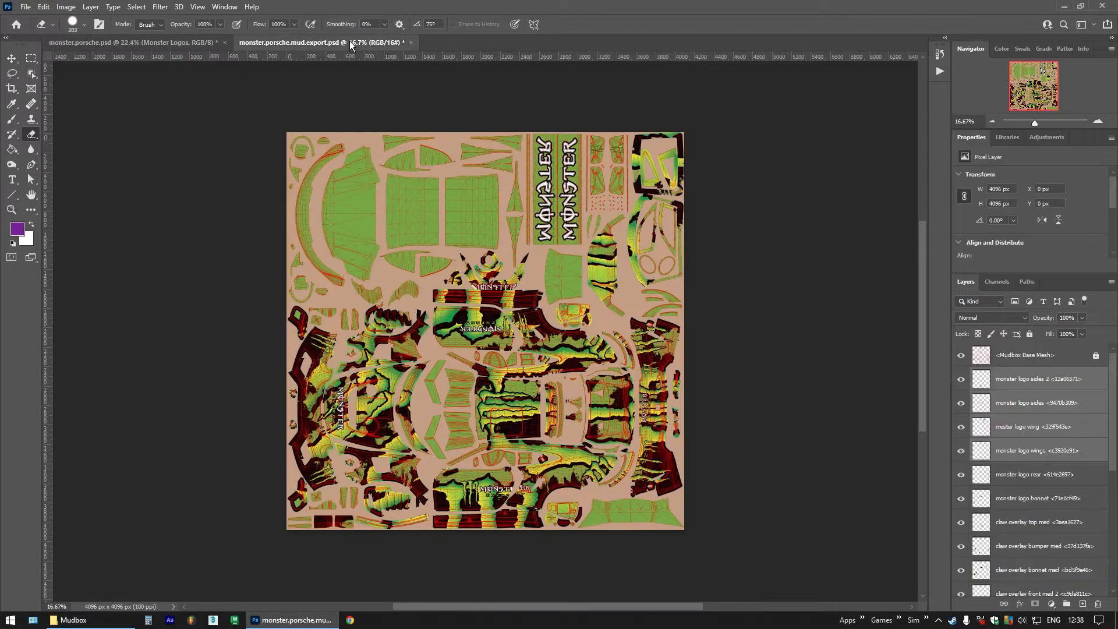
pyautogui.click(412, 42)
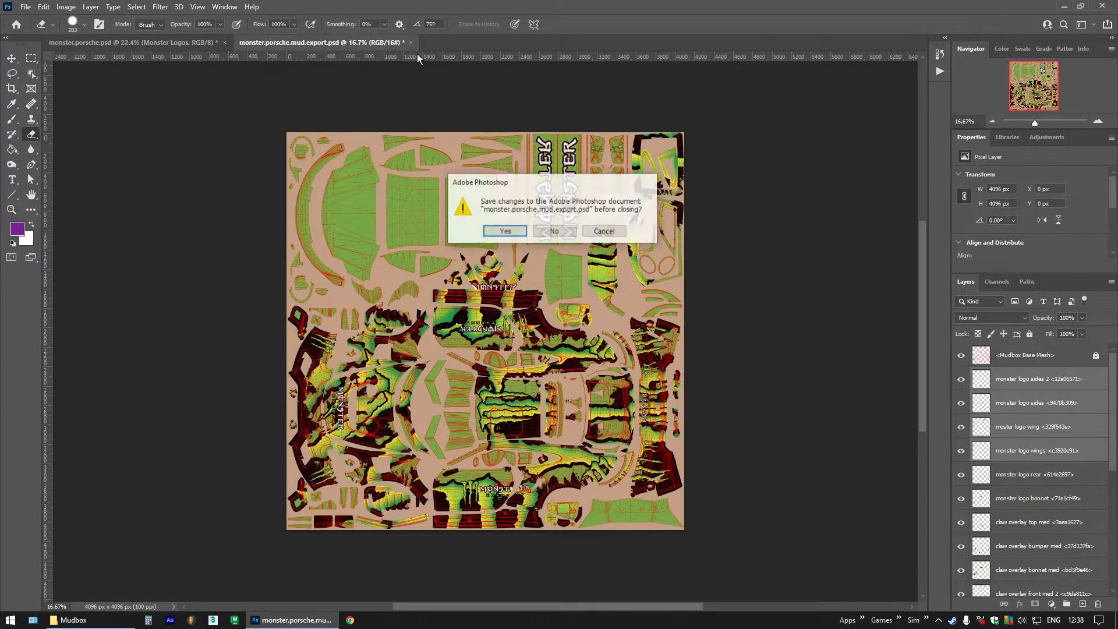
pyautogui.click(556, 232)
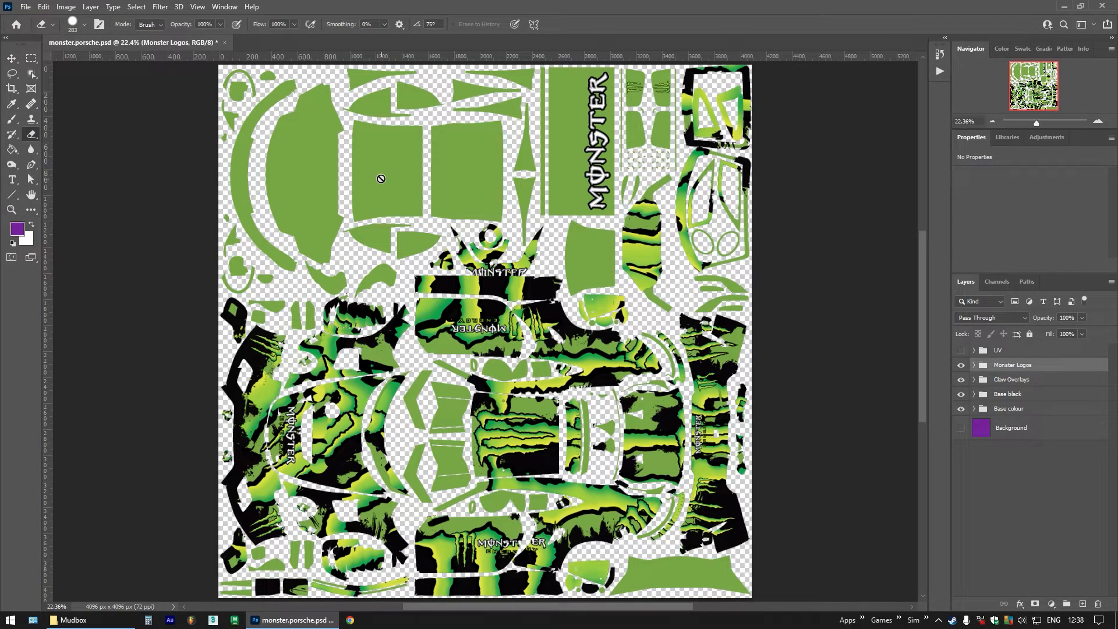
pyautogui.hotkey('ctrl', 's')
# Export the livery with Save for Web as a transparent PNG-24 into the MonsterEnergy_100_Porsche991IIGT3 folder
pyautogui.click(26, 7)
pyautogui.moveTo(81, 185)
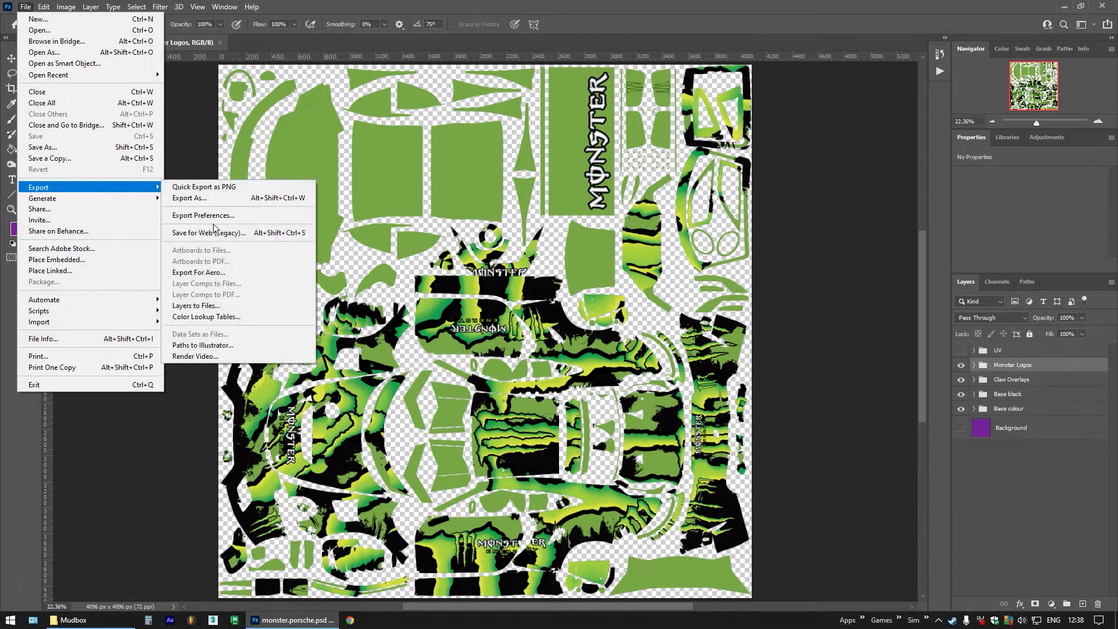
pyautogui.click(234, 232)
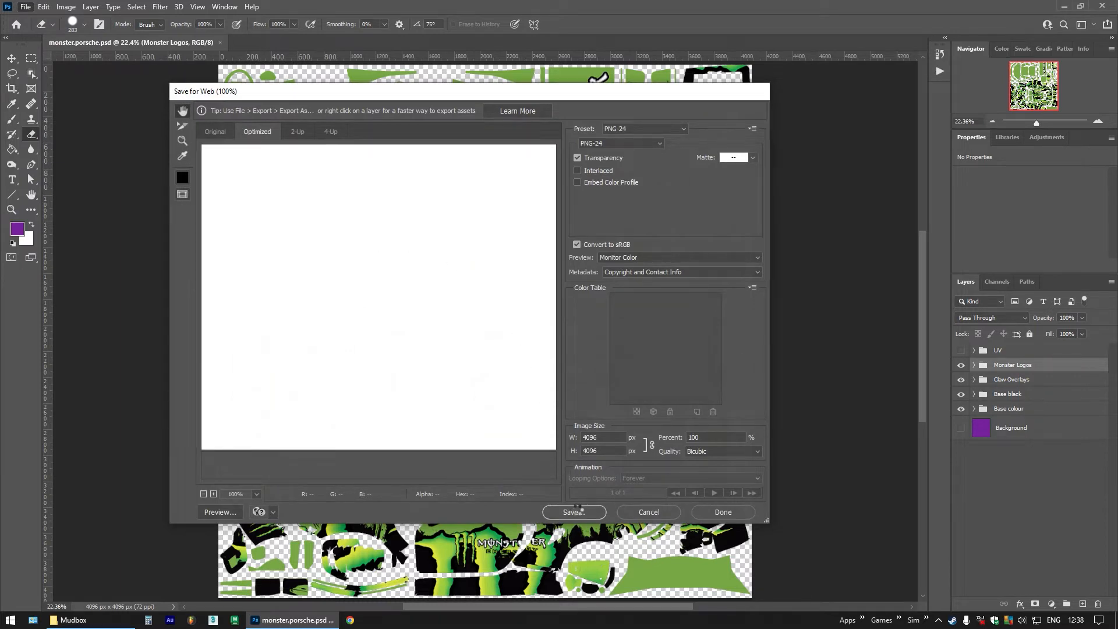
pyautogui.click(574, 512)
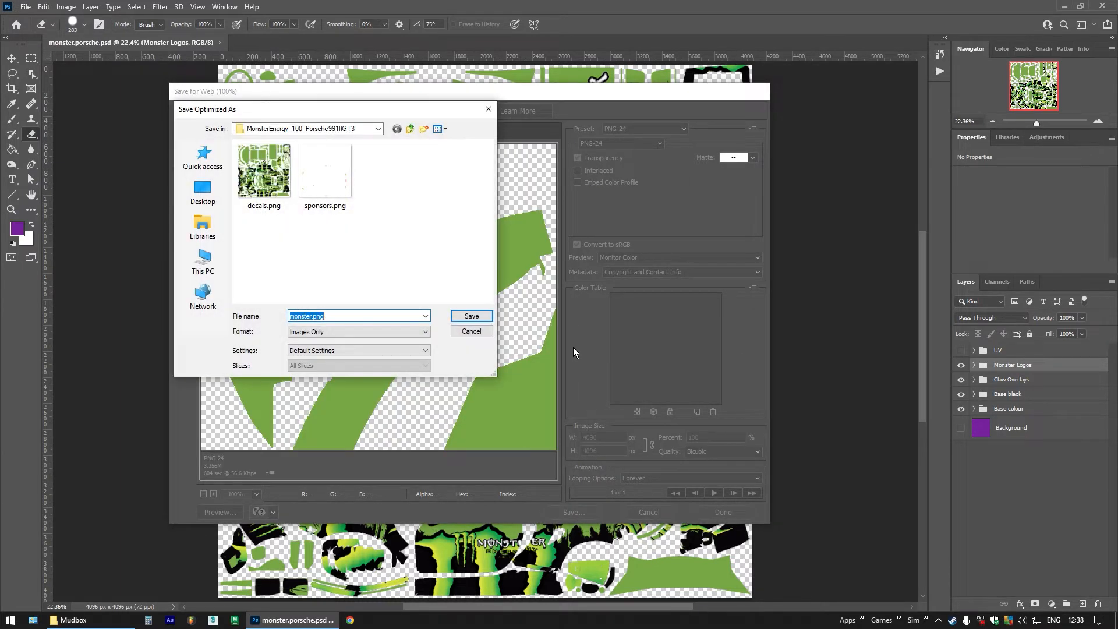
# Save the optimized PNG over the existing decals.png in the MonsterEnergy_100_Porsche991IIGT3 folder
pyautogui.doubleClick(259, 175)
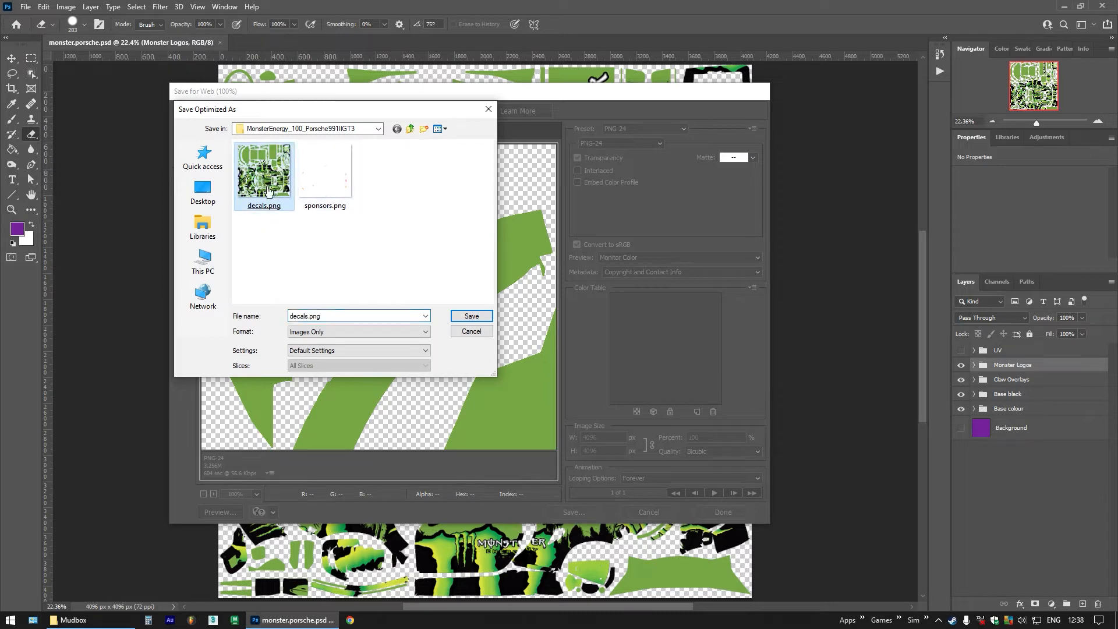
pyautogui.click(643, 306)
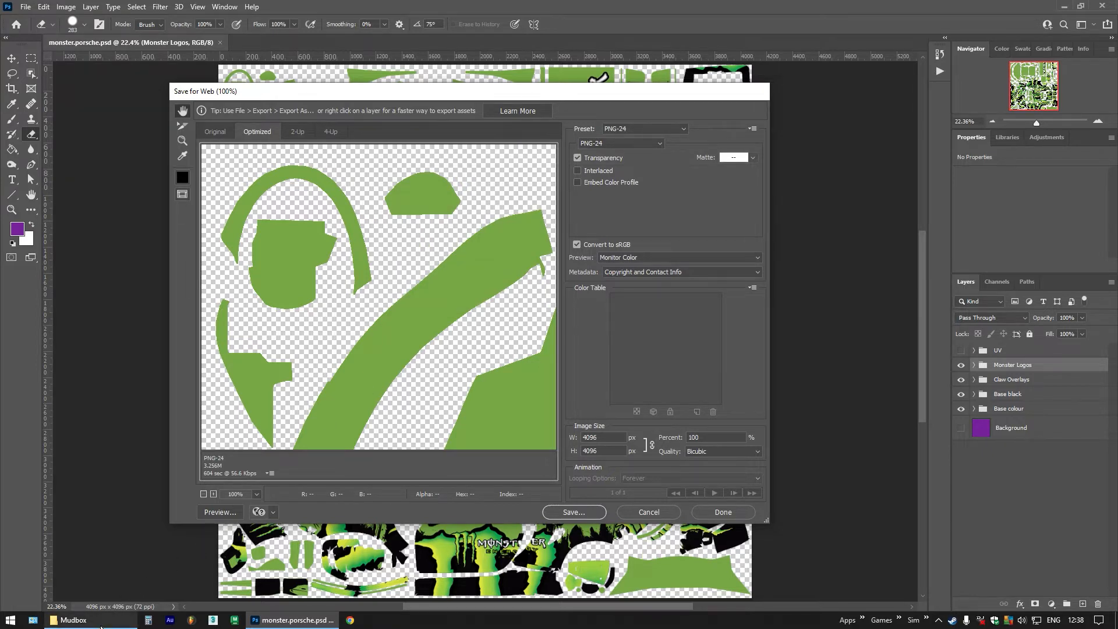
# Check the exported decals.png in the MonsterEnergy_100_Porsche991IIGT3 folder under Assetto Corsa Competizione's custom liveries, then close the image
pyautogui.click(104, 621)
pyautogui.click(164, 341)
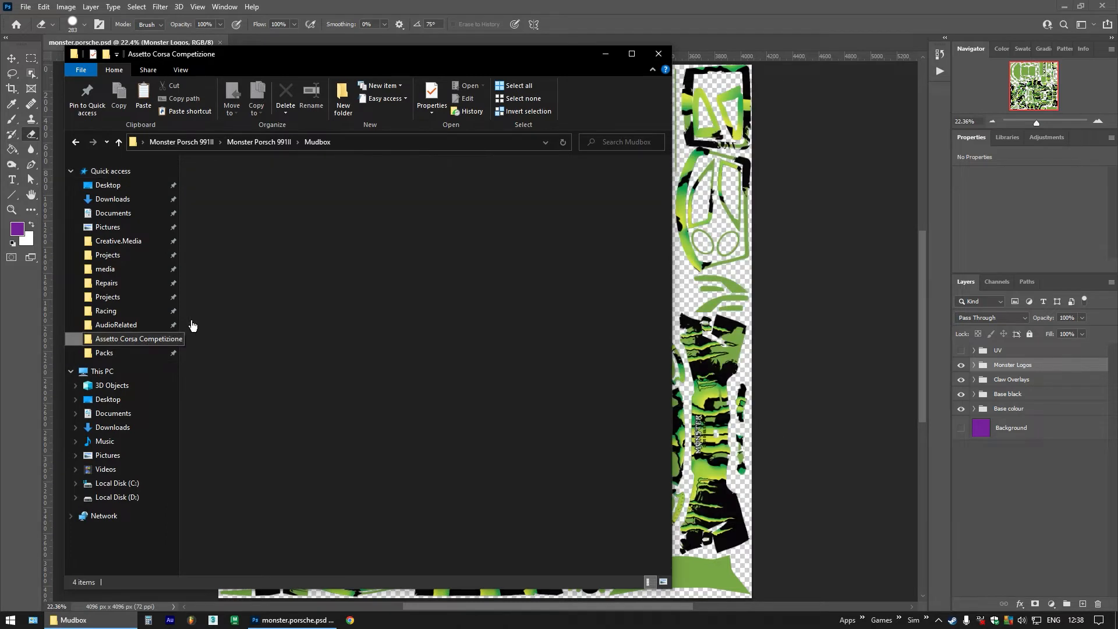
pyautogui.doubleClick(303, 210)
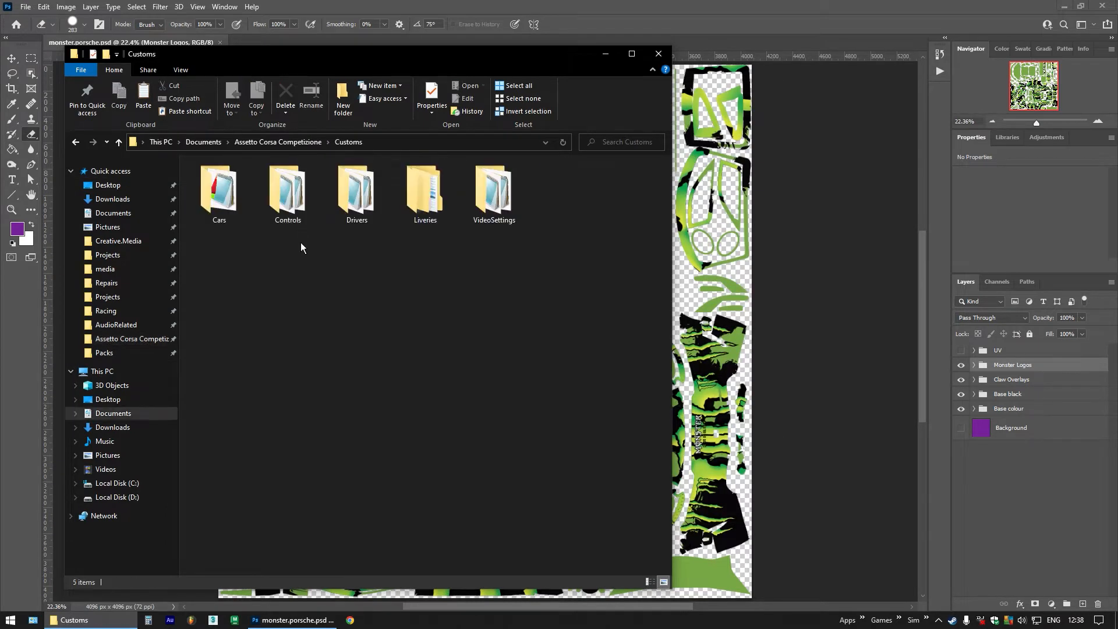
pyautogui.click(426, 195)
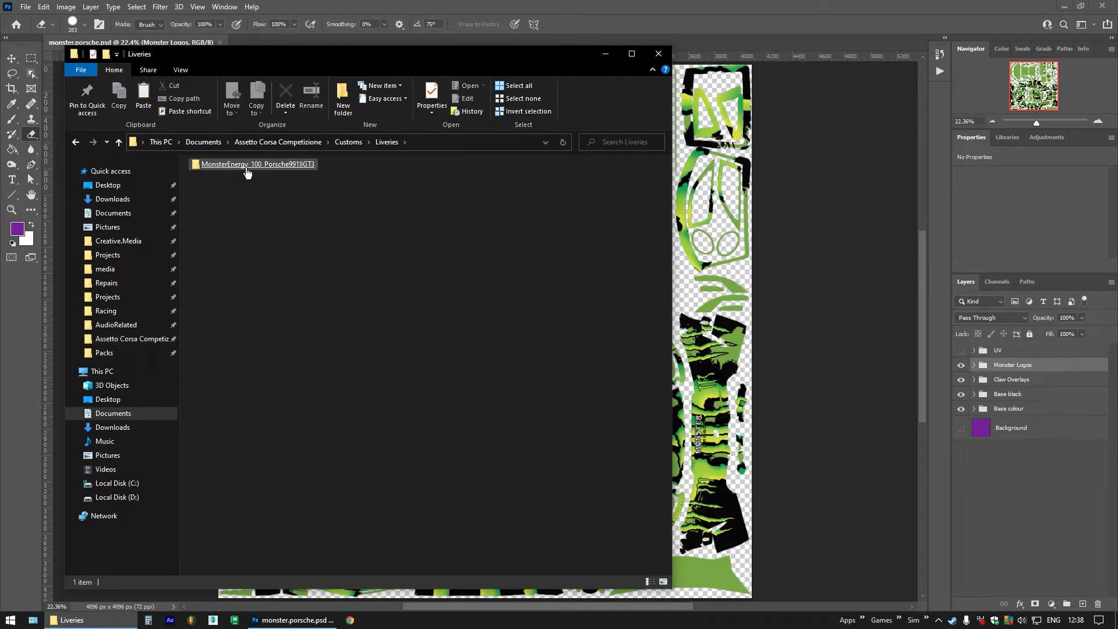
pyautogui.click(249, 166)
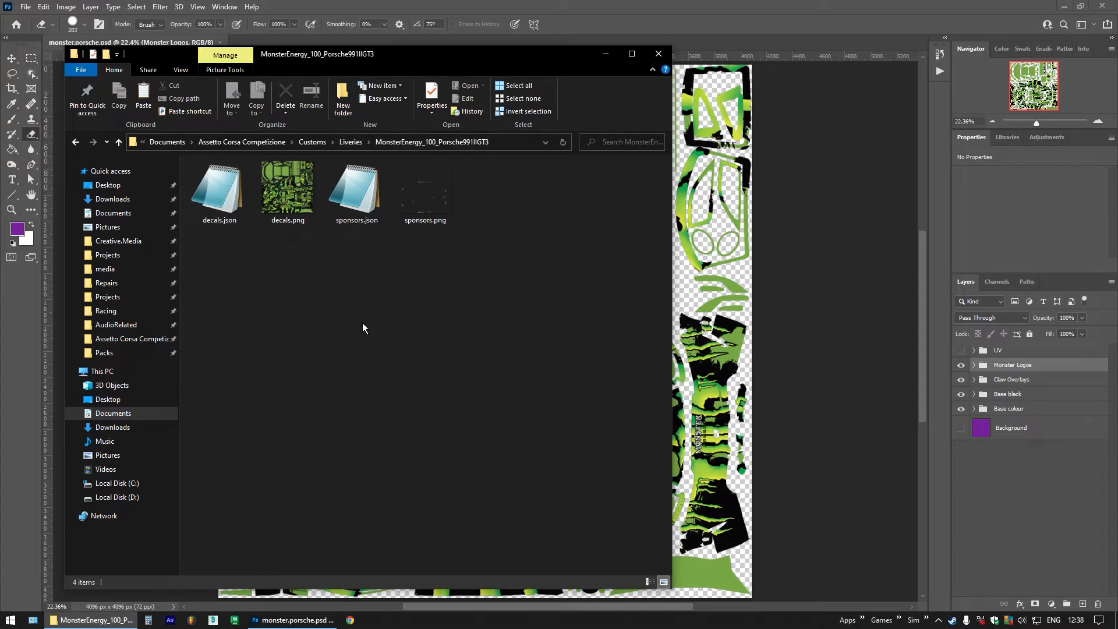
pyautogui.doubleClick(288, 191)
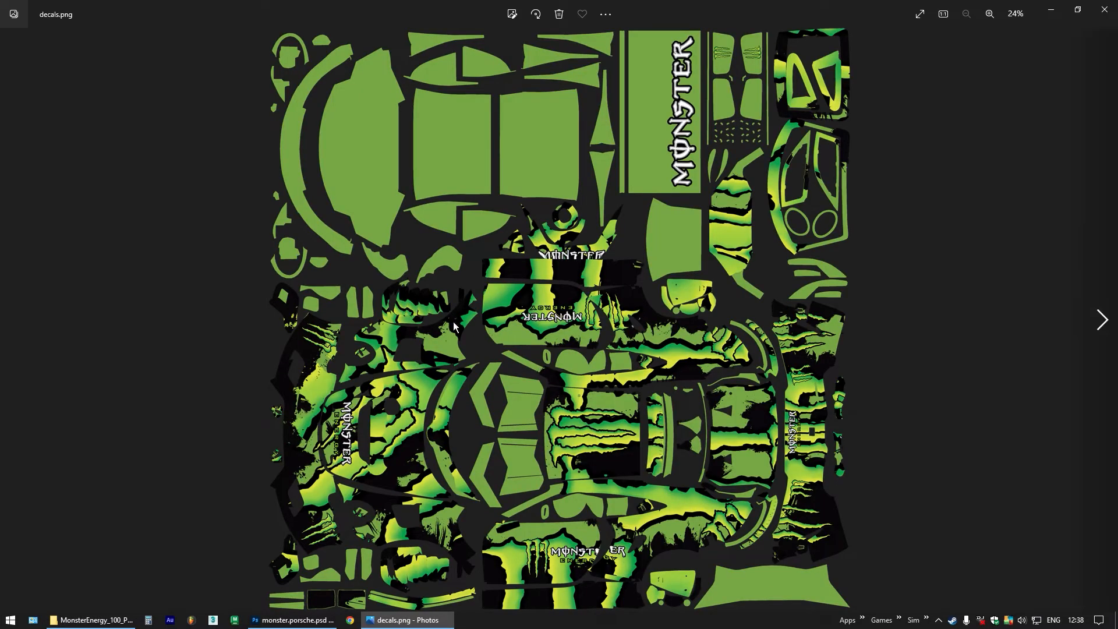
pyautogui.click(1105, 9)
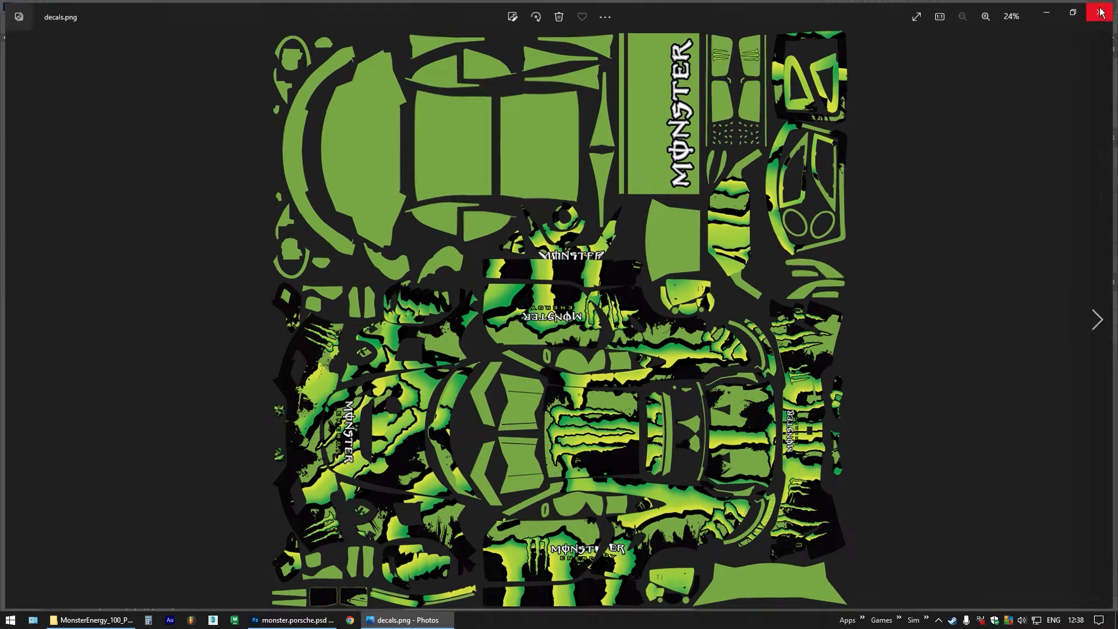
pyautogui.click(744, 20)
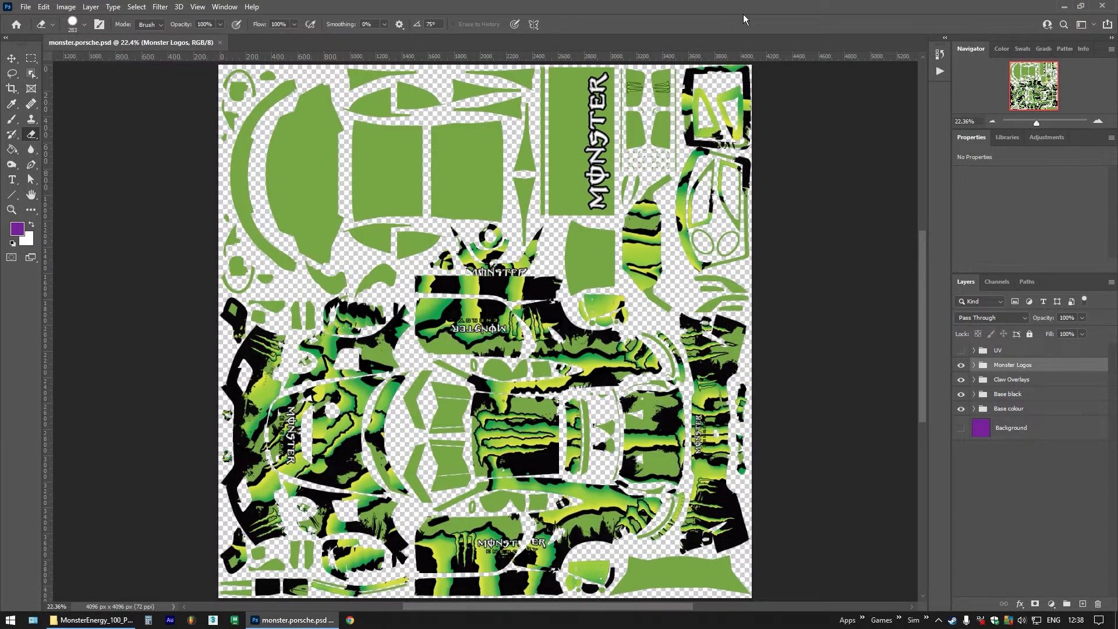
# Launch Assetto Corsa Competizione from the desktop and open the single-player team's Porsche 991II GT3 R for viewing
pyautogui.click(1063, 7)
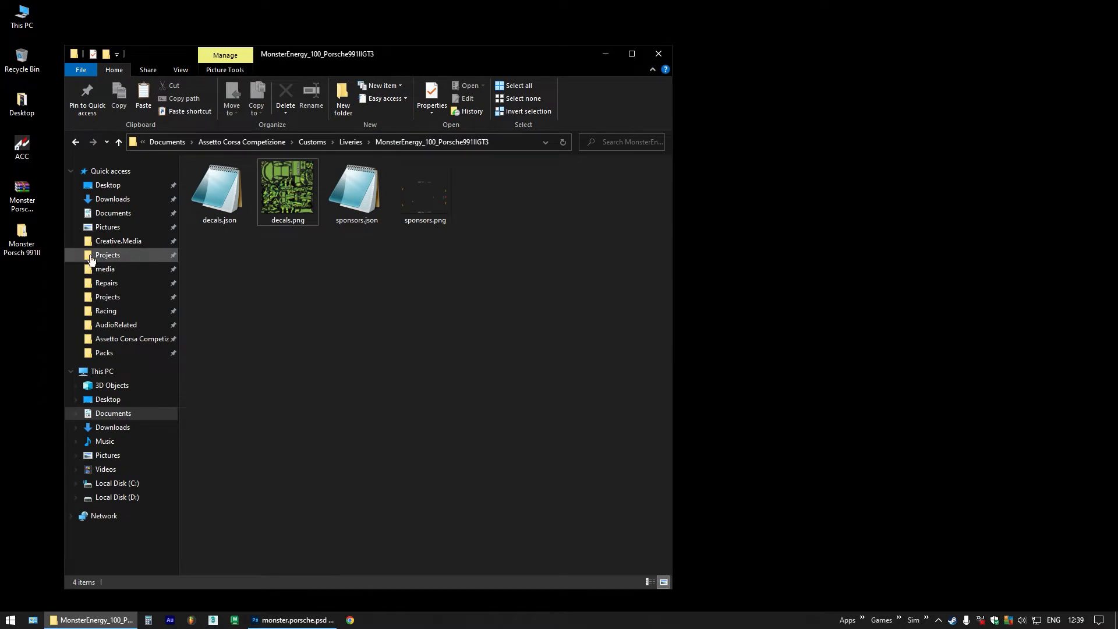
pyautogui.doubleClick(22, 147)
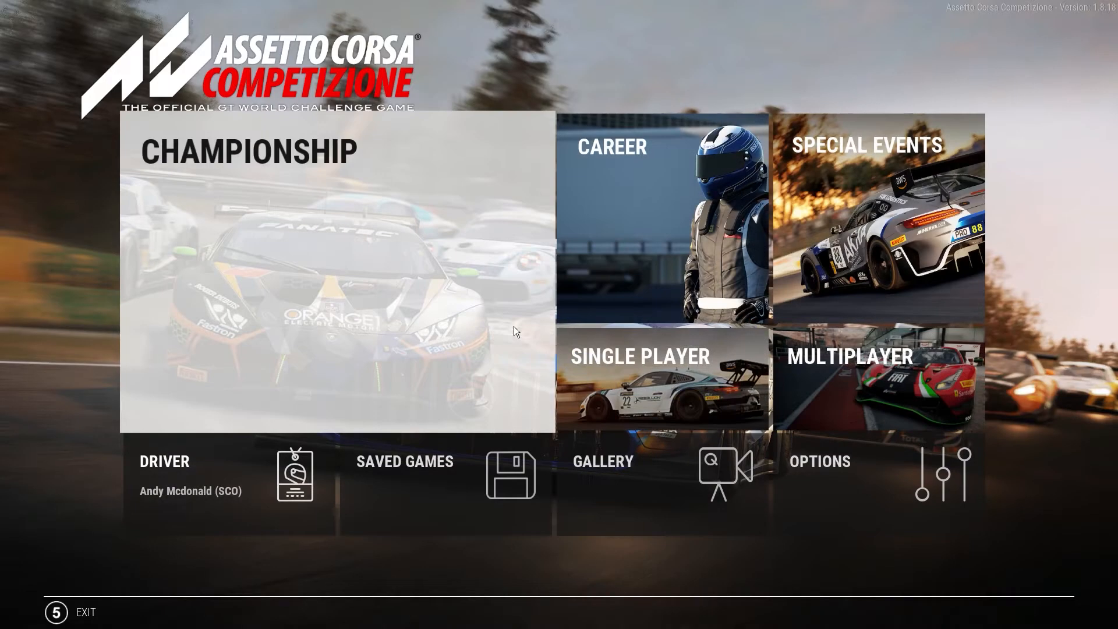
pyautogui.click(622, 366)
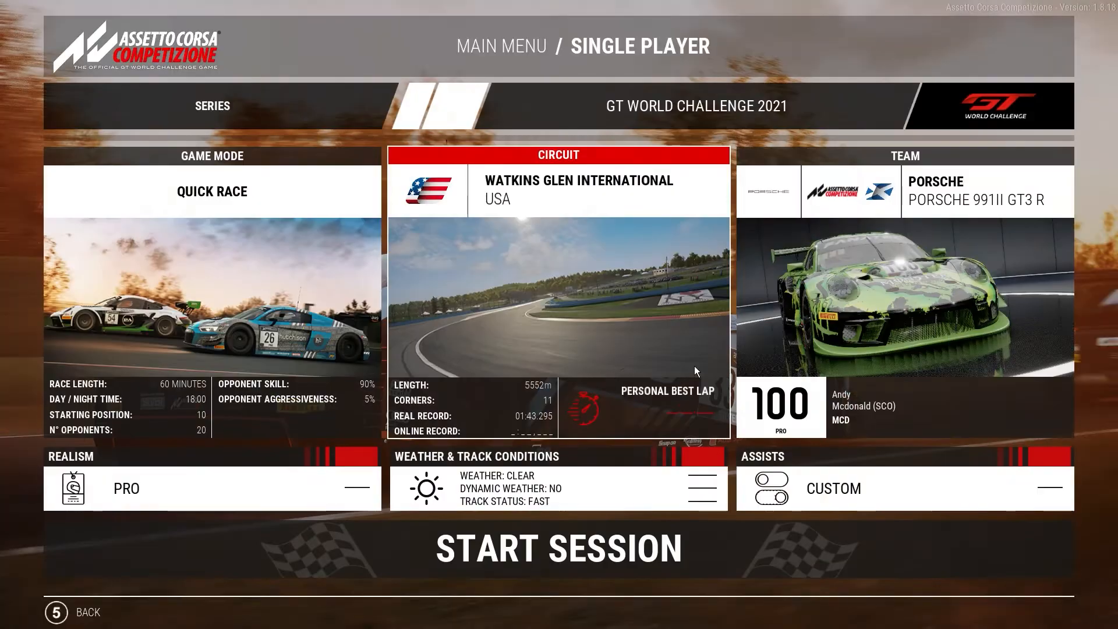
pyautogui.click(849, 318)
# Inspect the Monster livery on the Porsche from the rear and both sides of the car
pyautogui.moveTo(770, 343); pyautogui.dragTo(632, 376)
pyautogui.moveTo(519, 339); pyautogui.dragTo(336, 345)
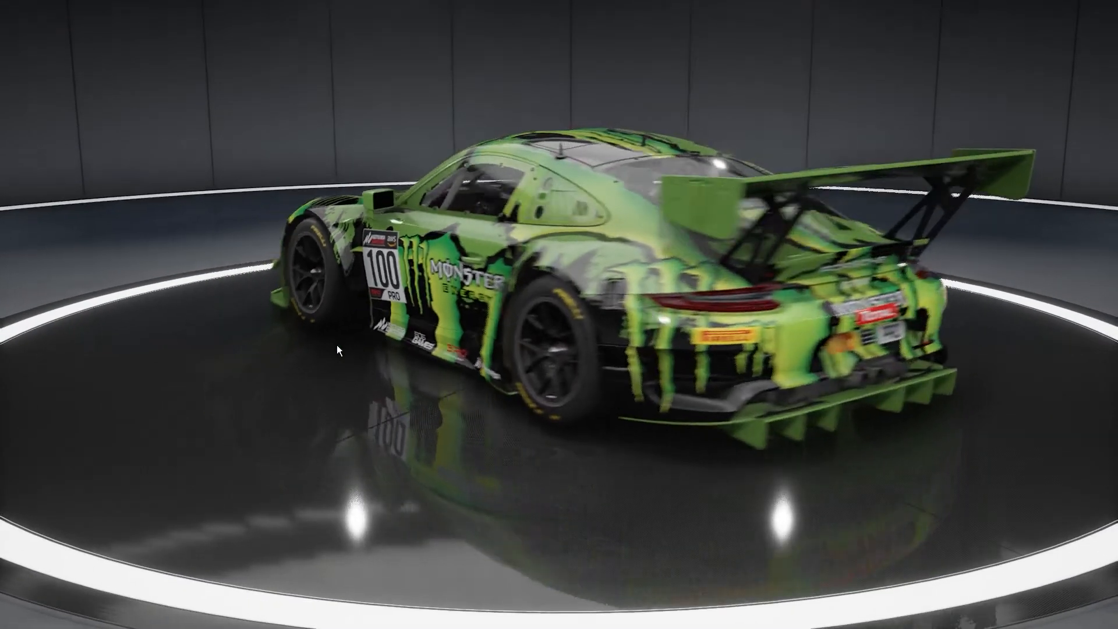
pyautogui.moveTo(733, 376); pyautogui.dragTo(466, 375)
pyautogui.moveTo(637, 347); pyautogui.dragTo(426, 422)
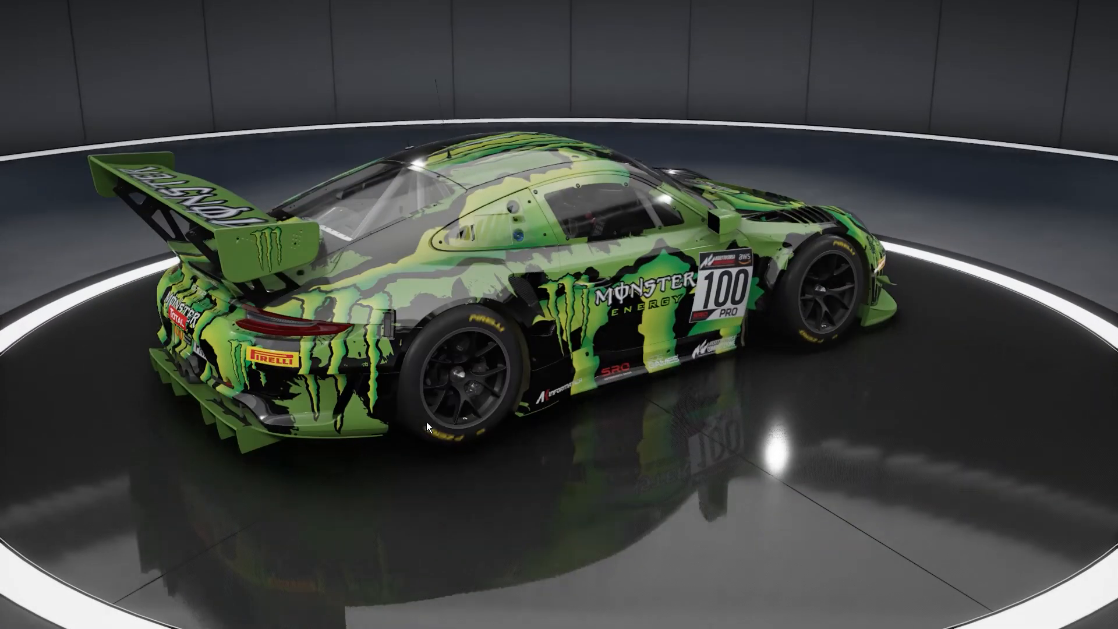
pyautogui.moveTo(658, 372); pyautogui.dragTo(562, 306)
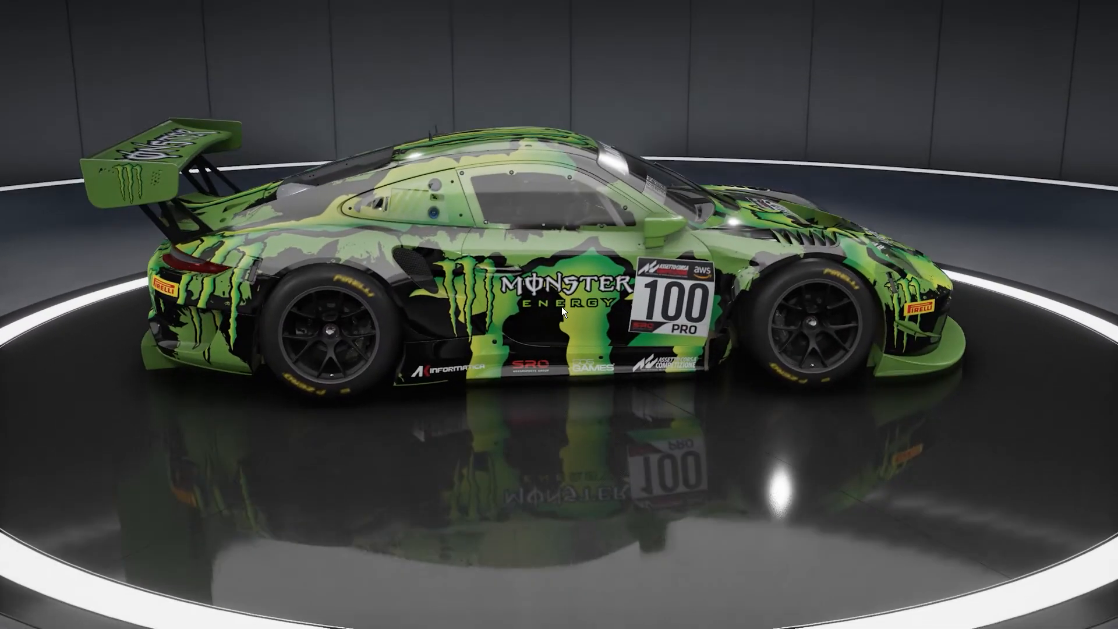
pyautogui.moveTo(635, 297)
pyautogui.mouseDown()
pyautogui.moveTo(725, 296)
pyautogui.moveTo(616, 300)
pyautogui.mouseUp()
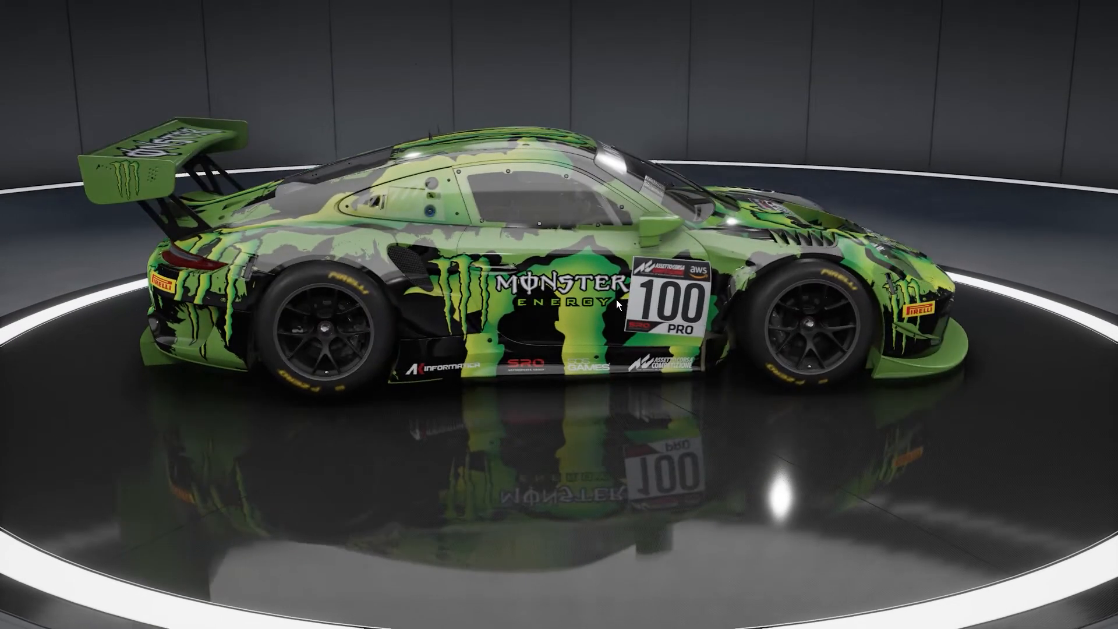
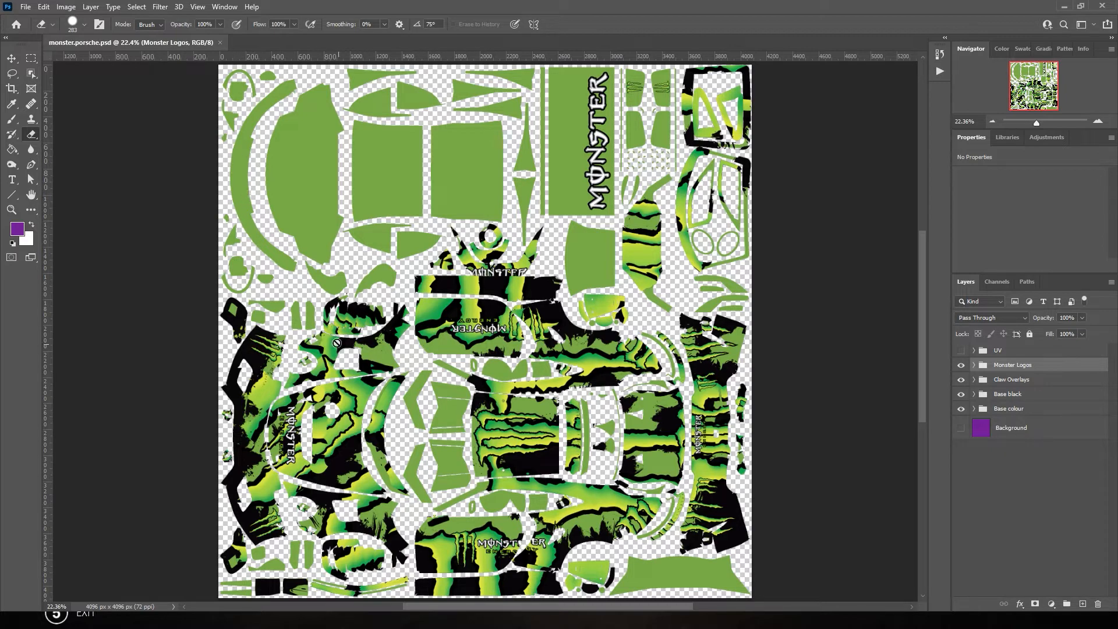
# Back in Photoshop, examine the livery template's body panels and small trim parts for areas still in plain green
pyautogui.scroll(10, 485, 368)
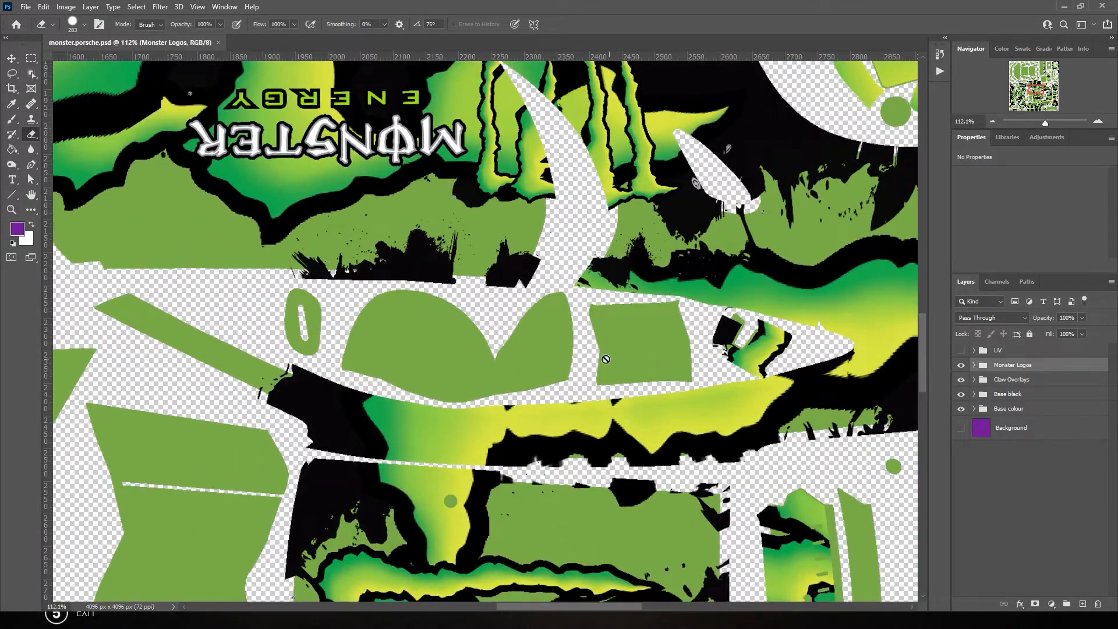
pyautogui.scroll(-7, 606, 360)
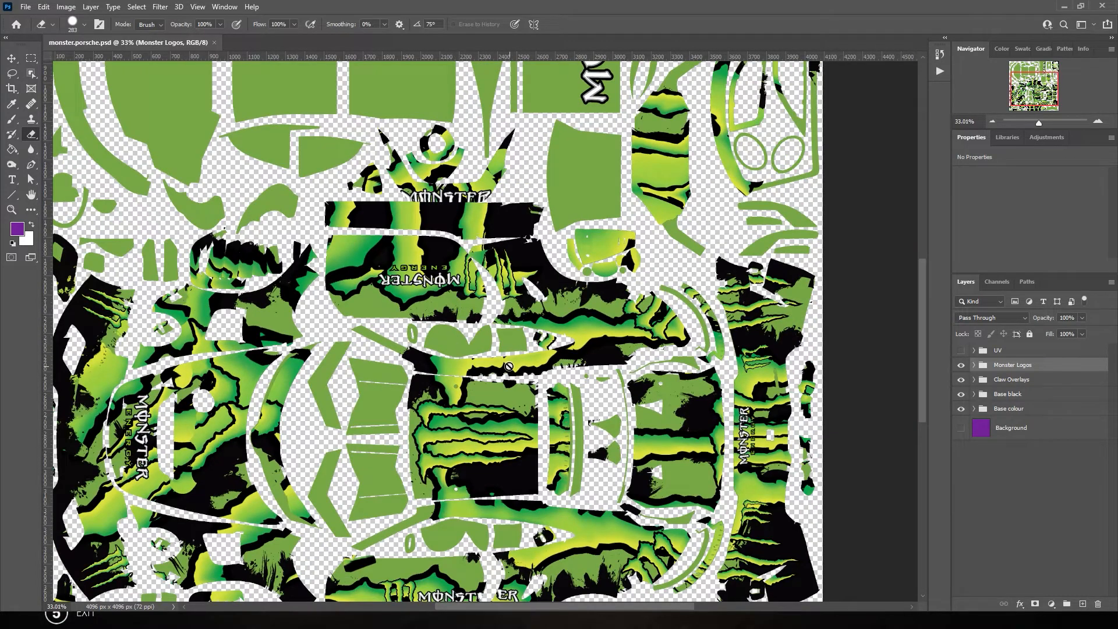
pyautogui.moveTo(509, 367); pyautogui.dragTo(334, 416)
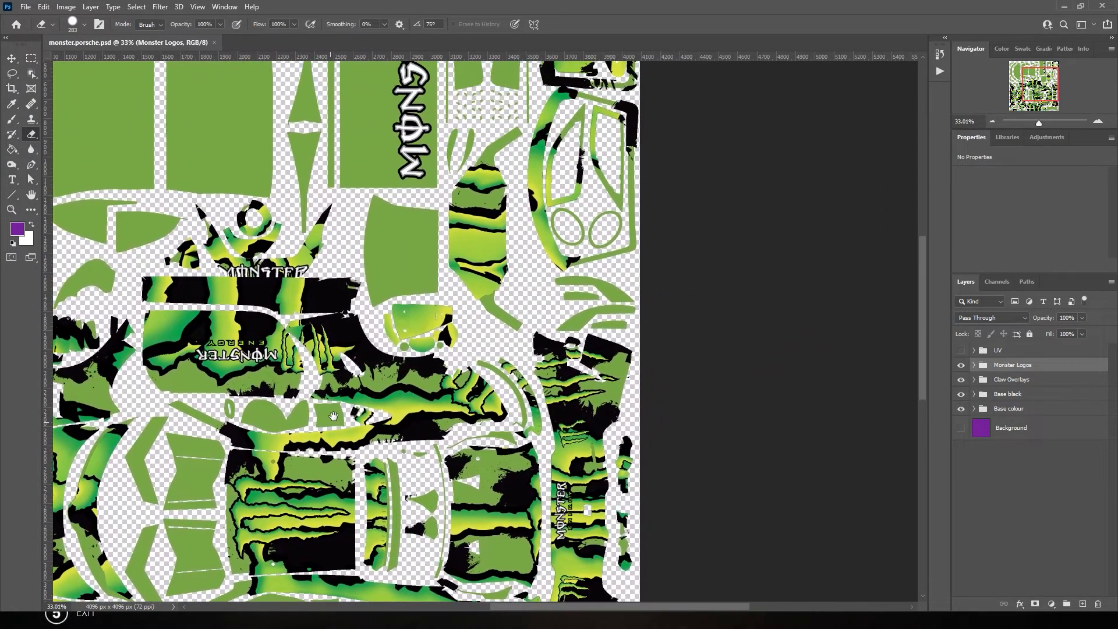
pyautogui.scroll(4, 603, 215)
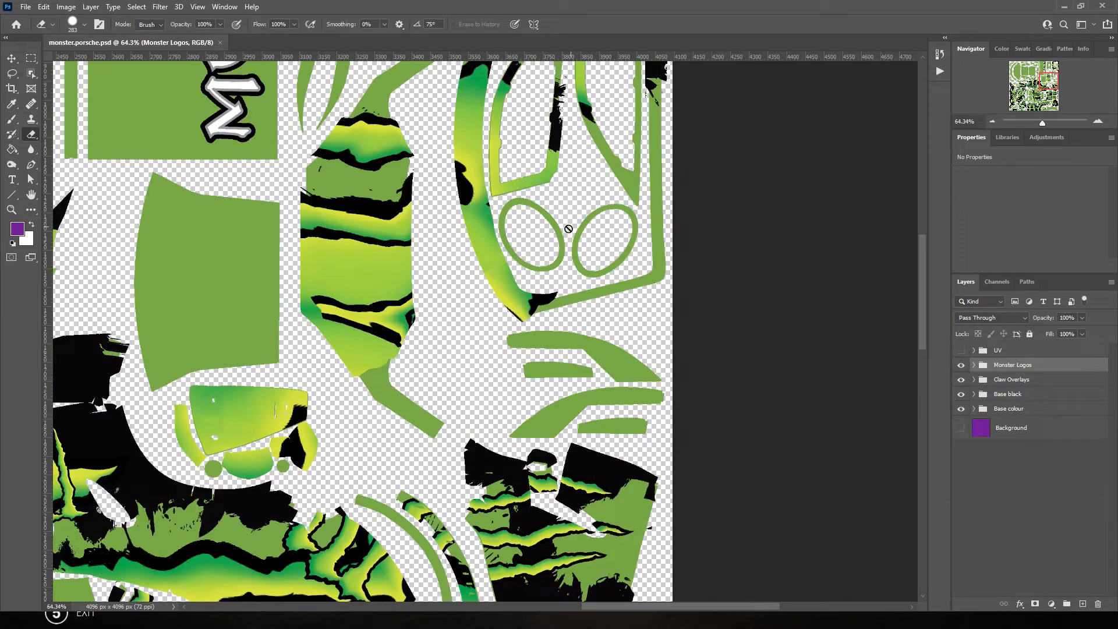
pyautogui.scroll(-5, 568, 229)
pyautogui.scroll(4, 574, 314)
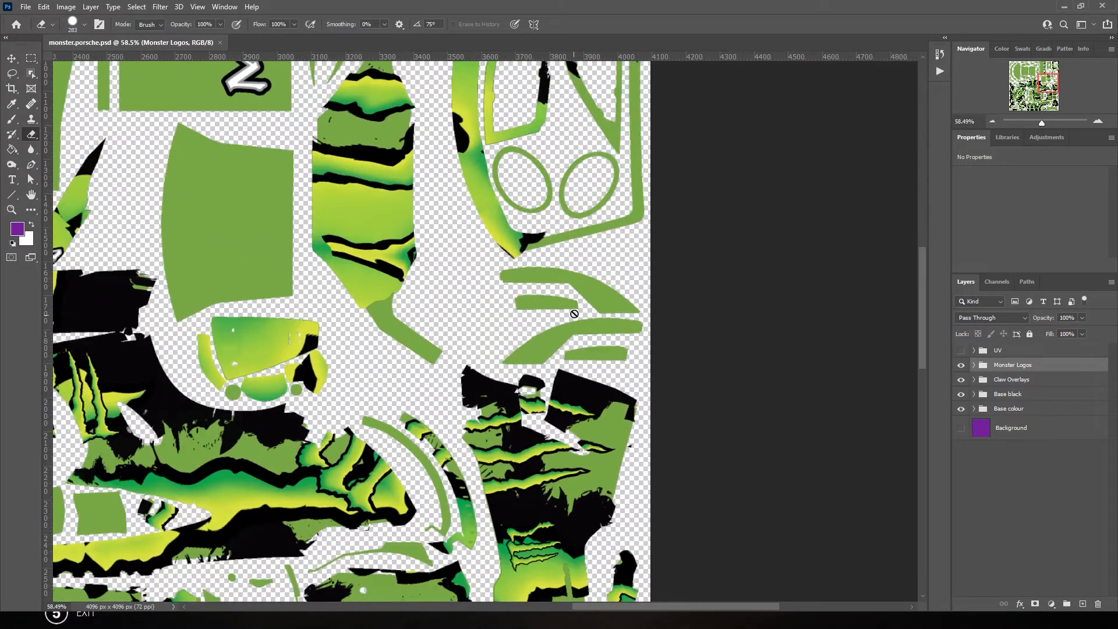
pyautogui.scroll(-6, 551, 307)
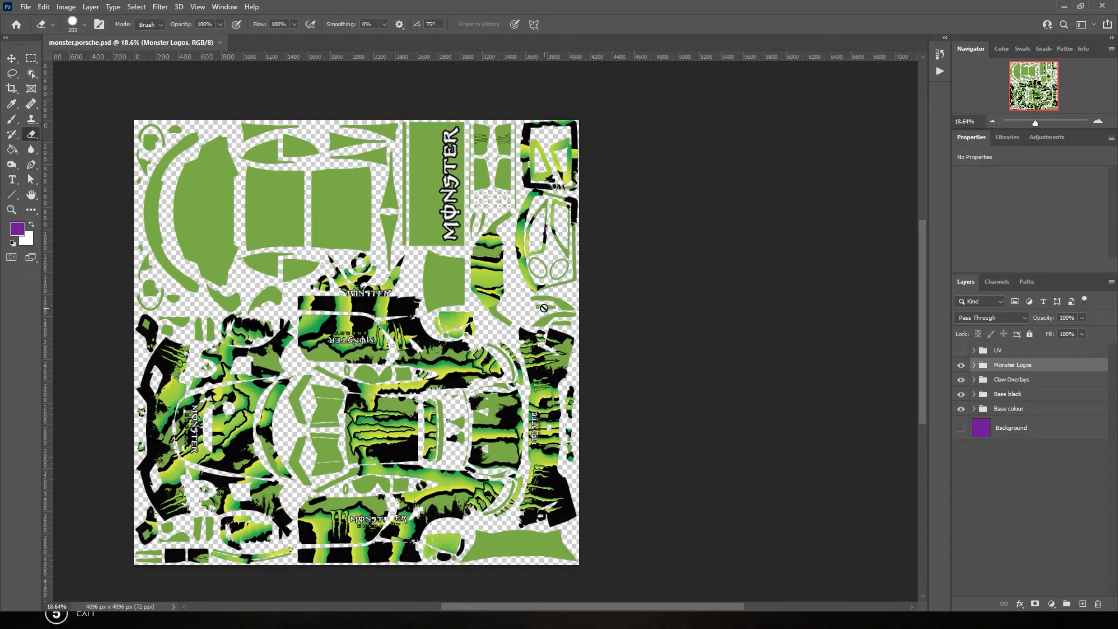
pyautogui.moveTo(444, 350); pyautogui.dragTo(536, 326)
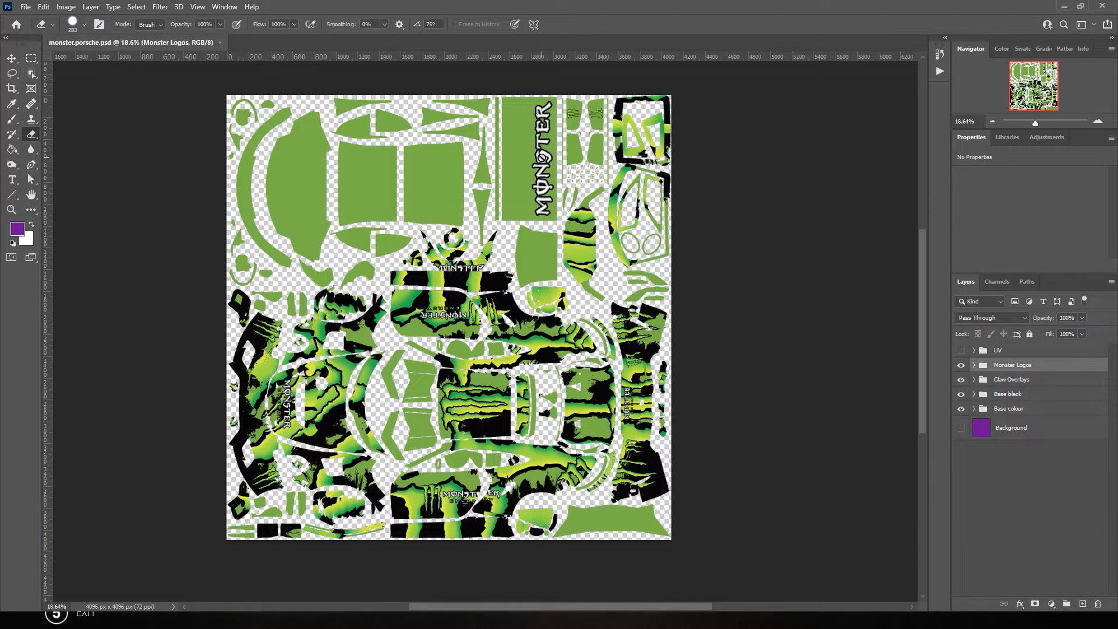
# Add a new layer named Black Parts above the base black layer in the Base black group
pyautogui.scroll(3, 567, 146)
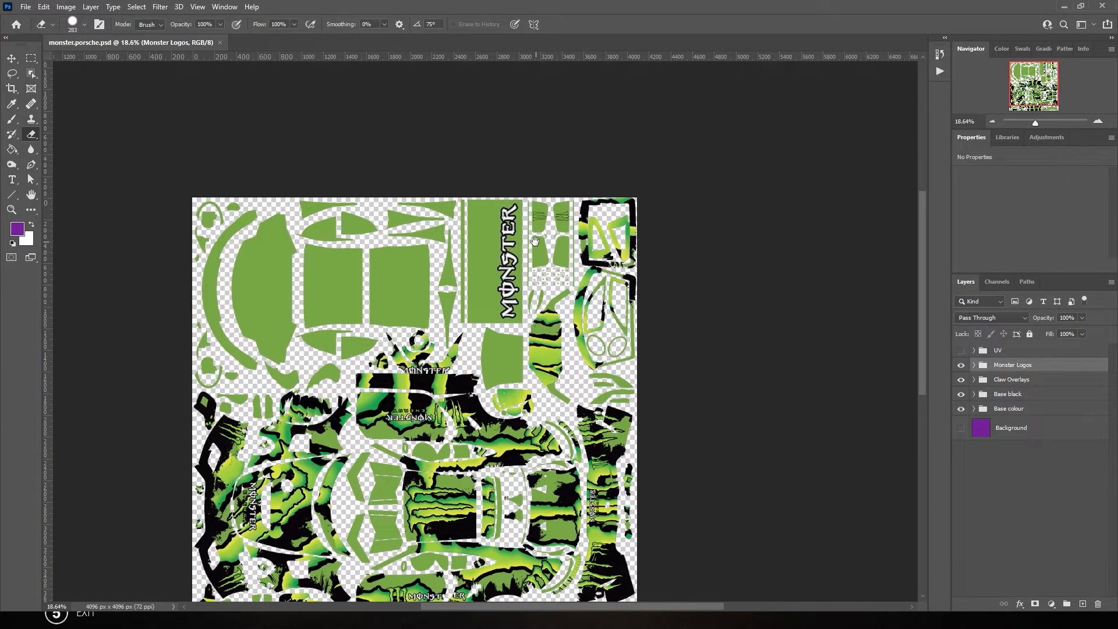
pyautogui.scroll(5, 553, 236)
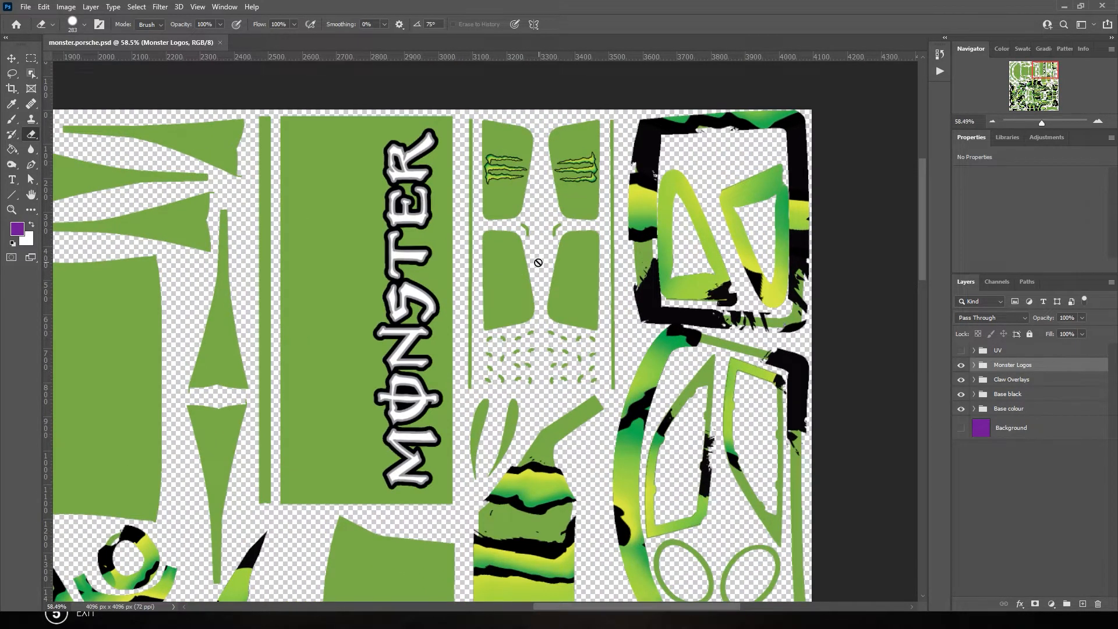
pyautogui.moveTo(533, 263); pyautogui.dragTo(560, 236)
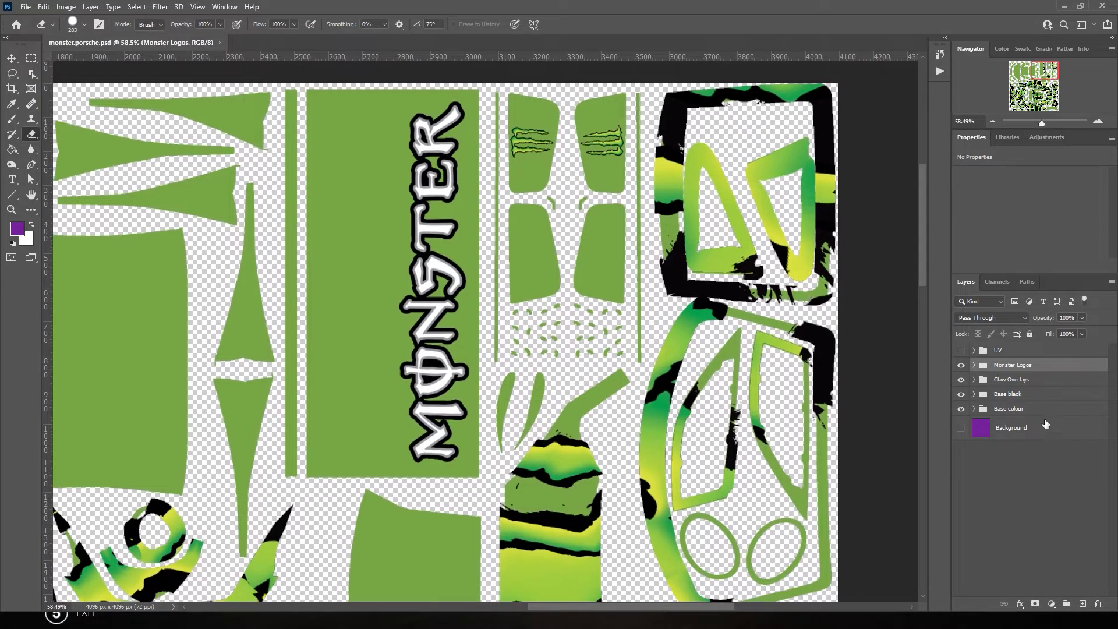
pyautogui.click(974, 398)
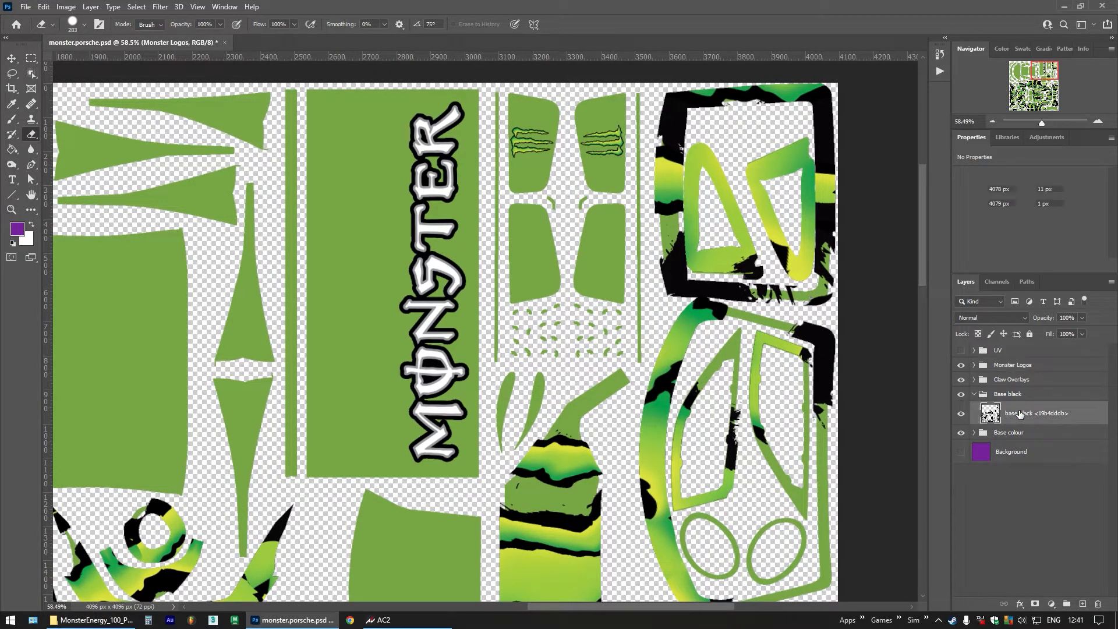
pyautogui.click(1013, 414)
pyautogui.click(1112, 284)
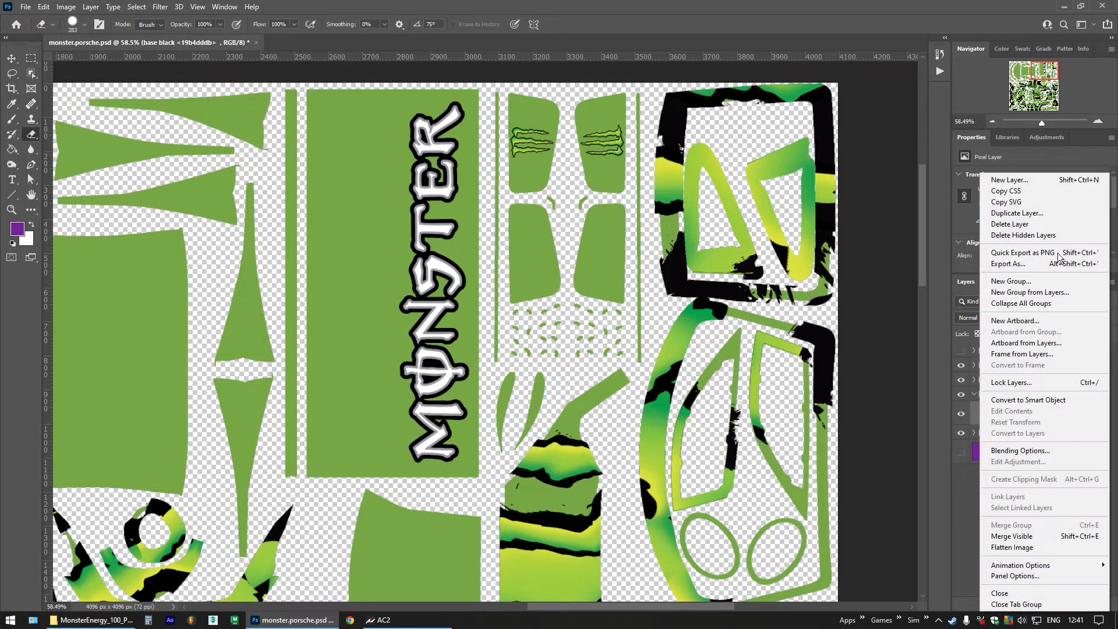
pyautogui.click(1012, 180)
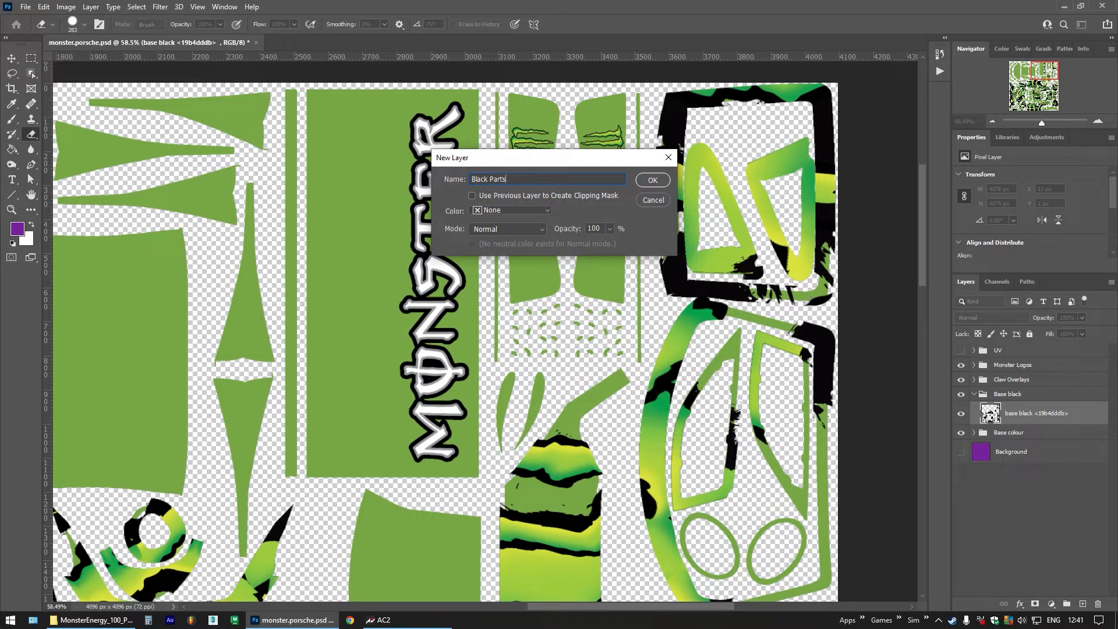
pyautogui.write('Black Parts')
pyautogui.press('Return')
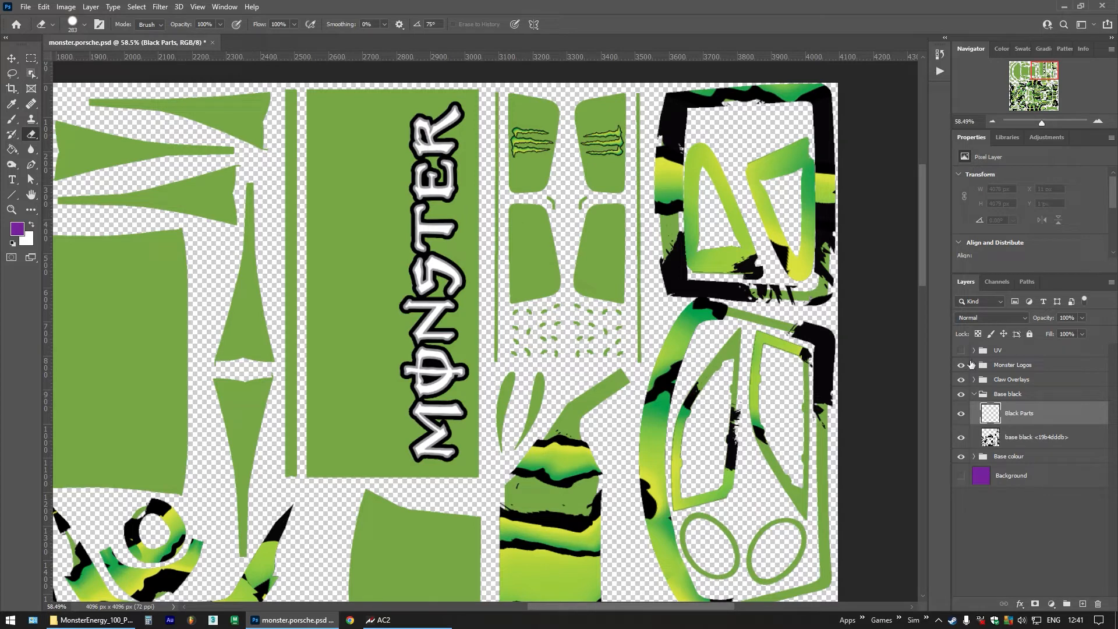
# Load the UV group's Selection layer outline as a selection and set the foreground colour to black (000000)
pyautogui.click(974, 350)
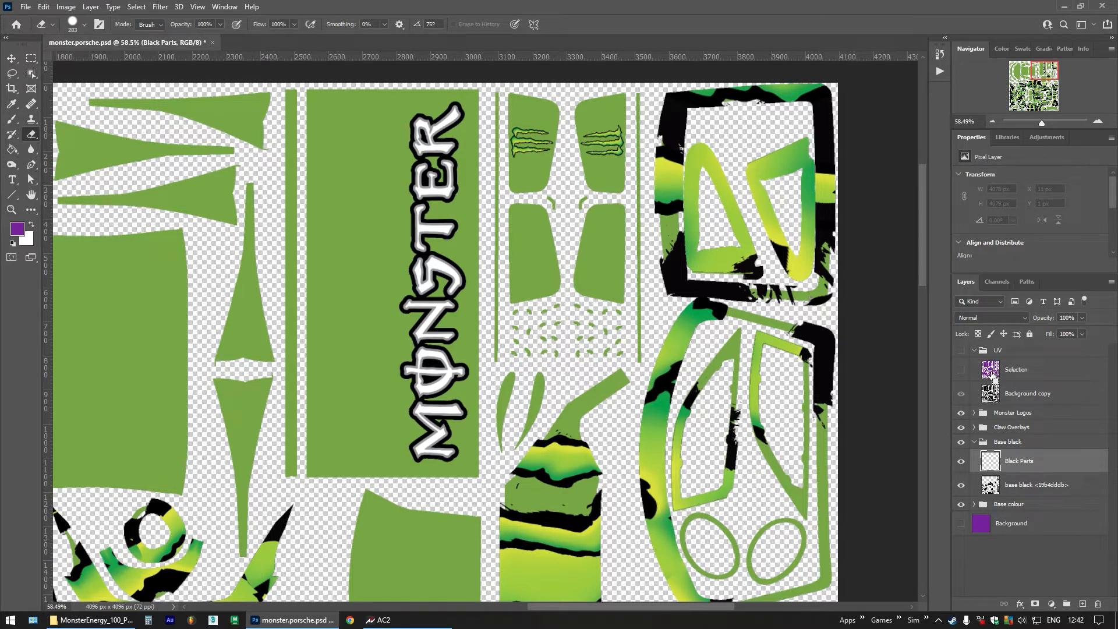
pyautogui.keyDown('ctrl'); pyautogui.click(991, 373); pyautogui.keyUp('ctrl')
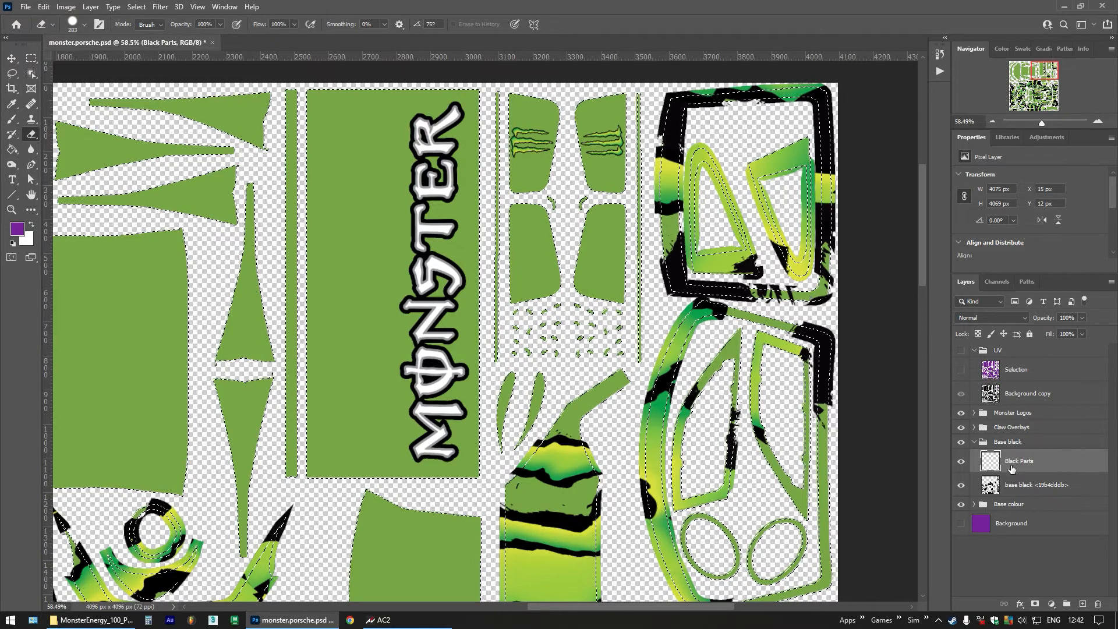
pyautogui.click(19, 231)
pyautogui.write('000000')
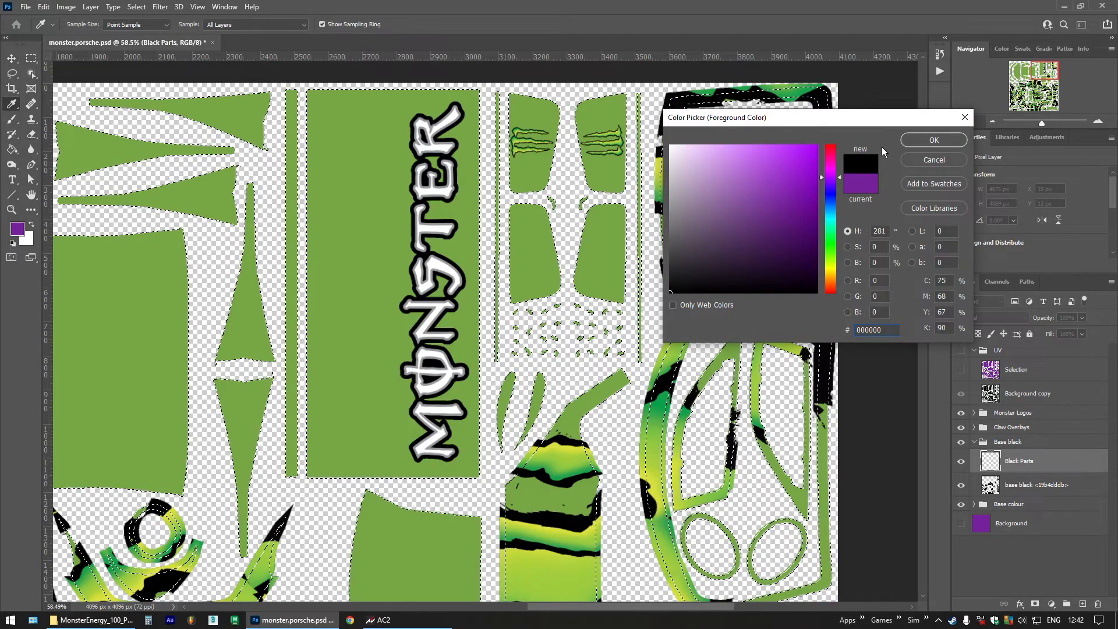
pyautogui.click(932, 140)
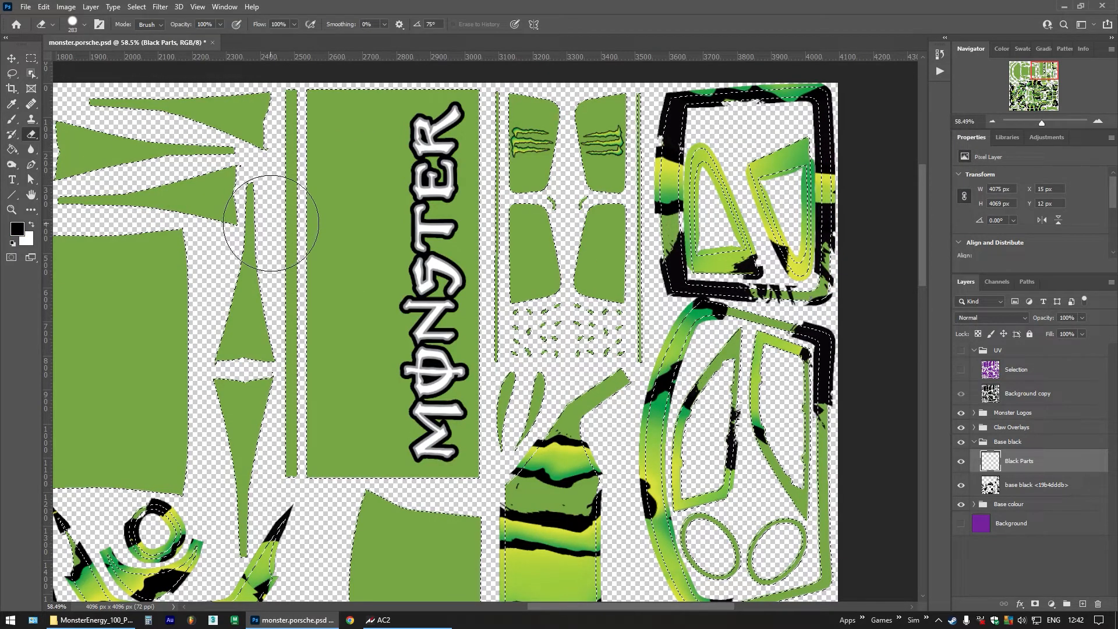
# Paint the tapered panels and claw-logo panels beside the vertical MONSTER panel black, using a brush of about 207 px
pyautogui.press('b')
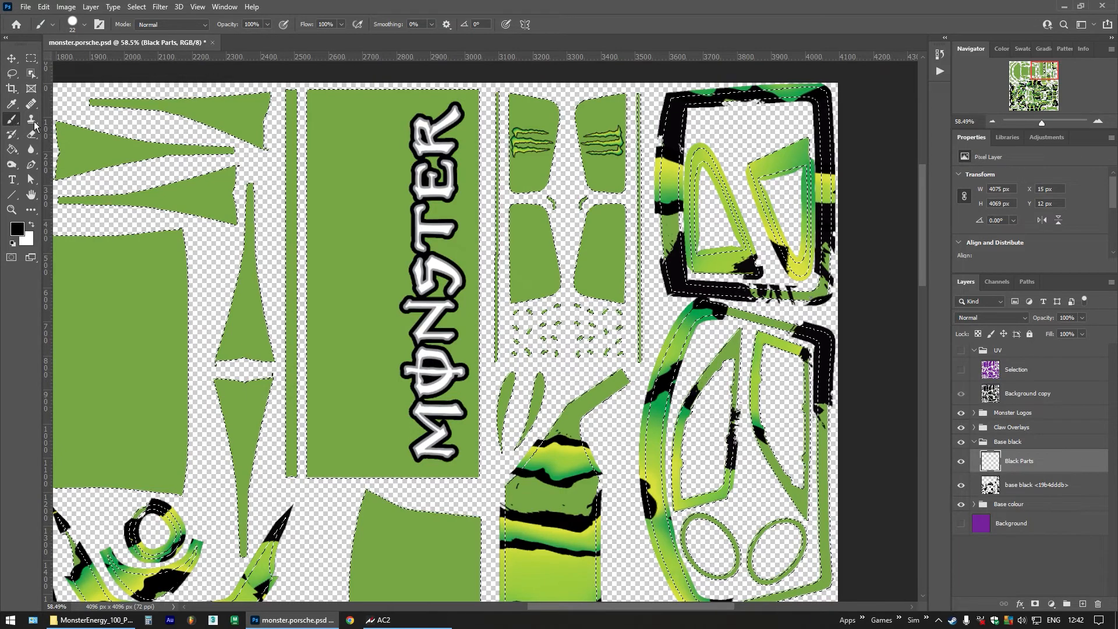
pyautogui.keyDown('alt'); pyautogui.rightClick(532, 210); pyautogui.keyUp('alt')
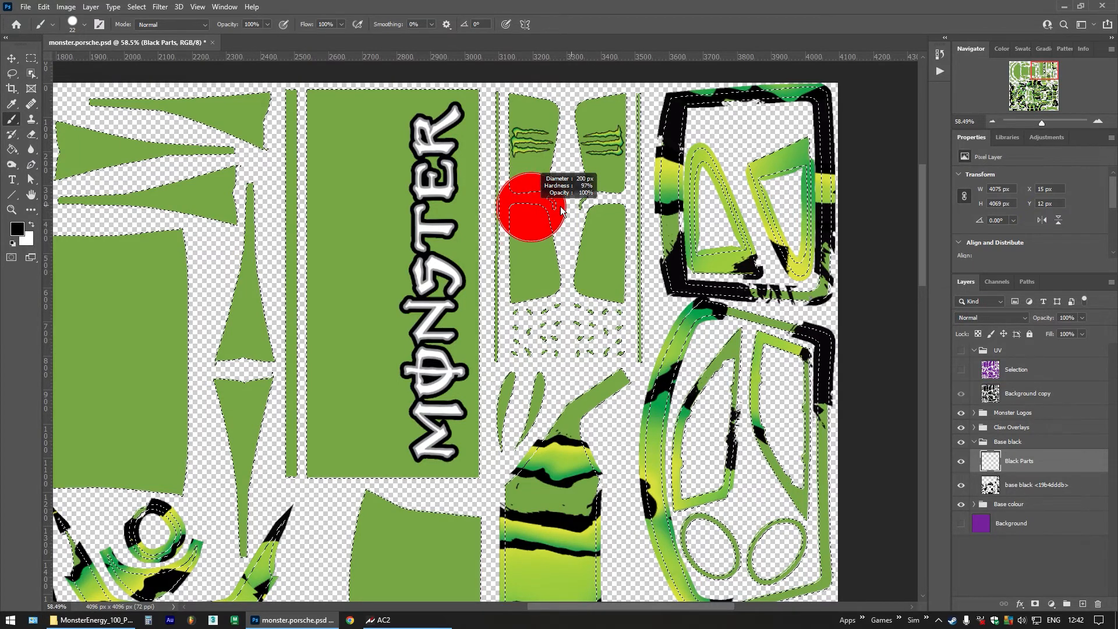
pyautogui.moveTo(570, 214)
pyautogui.mouseDown()
pyautogui.moveTo(571, 199)
pyautogui.moveTo(572, 226)
pyautogui.moveTo(550, 217)
pyautogui.mouseUp()
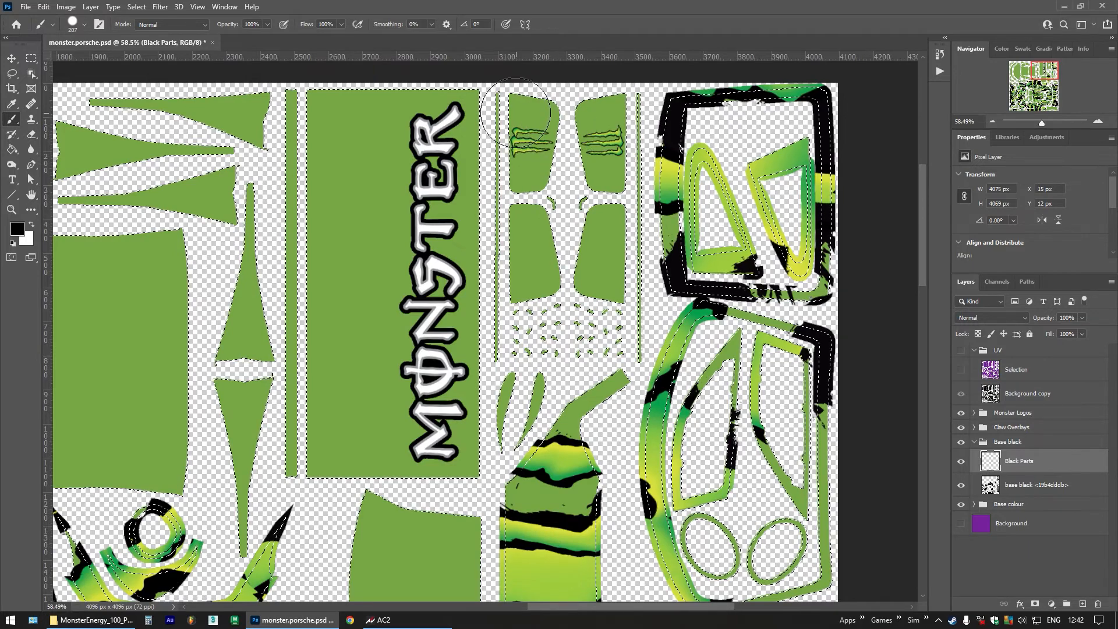
pyautogui.moveTo(516, 112)
pyautogui.mouseDown()
pyautogui.moveTo(550, 108)
pyautogui.moveTo(571, 119)
pyautogui.moveTo(598, 95)
pyautogui.moveTo(580, 149)
pyautogui.mouseUp()
pyautogui.scroll(5, 581, 148)
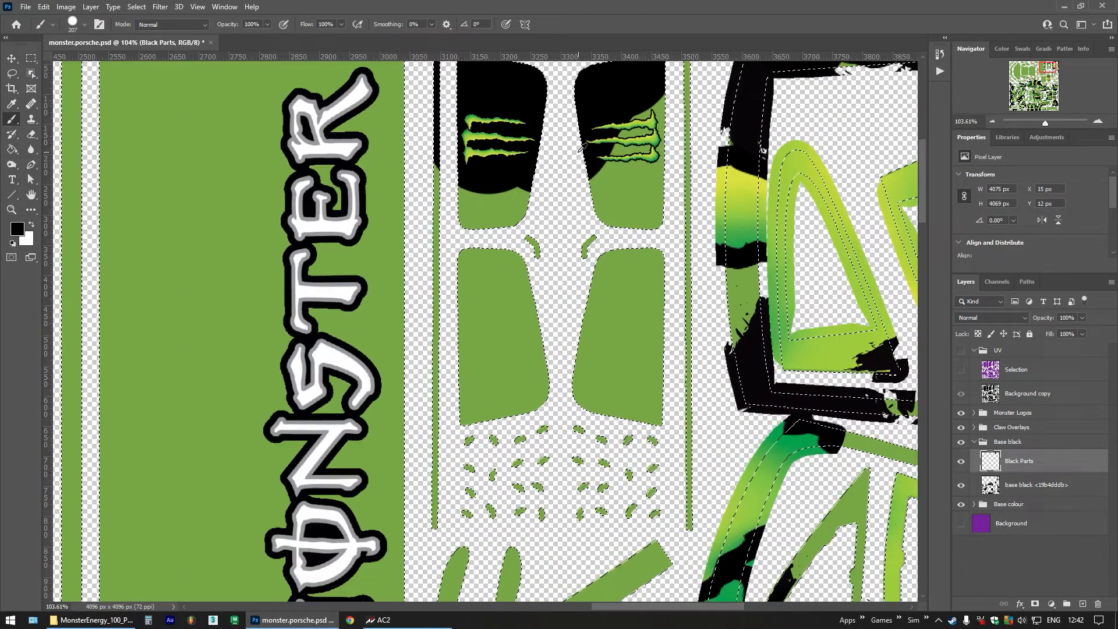
pyautogui.scroll(-3, 581, 149)
pyautogui.scroll(2, 535, 204)
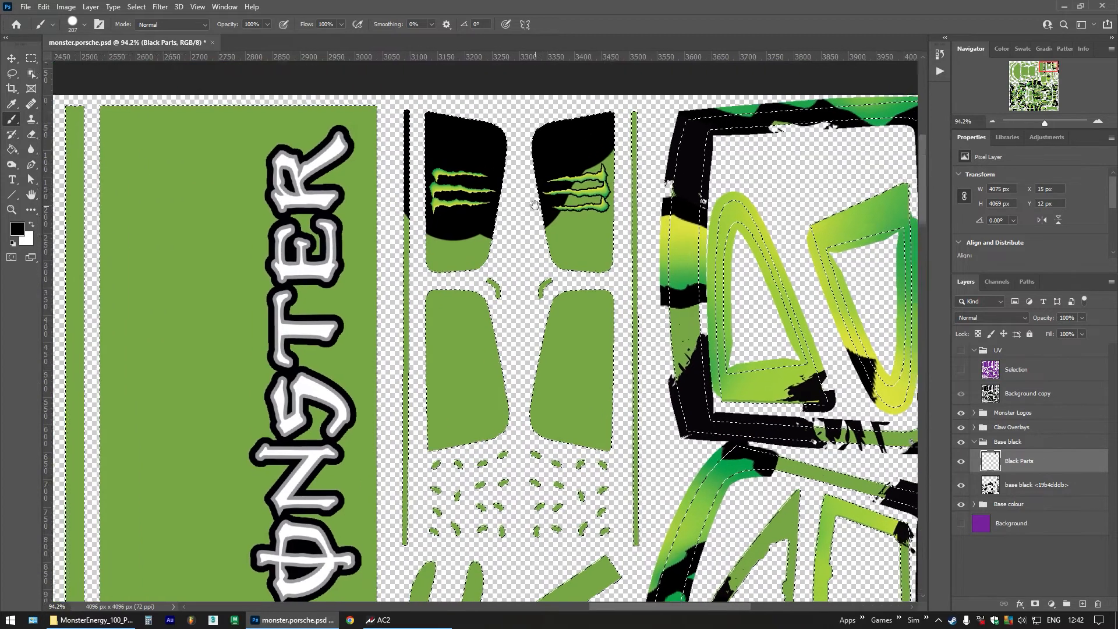
pyautogui.moveTo(535, 204); pyautogui.dragTo(521, 216)
pyautogui.moveTo(448, 233)
pyautogui.mouseDown()
pyautogui.moveTo(443, 314)
pyautogui.moveTo(555, 303)
pyautogui.moveTo(574, 160)
pyautogui.moveTo(553, 340)
pyautogui.moveTo(559, 484)
pyautogui.moveTo(583, 280)
pyautogui.mouseUp()
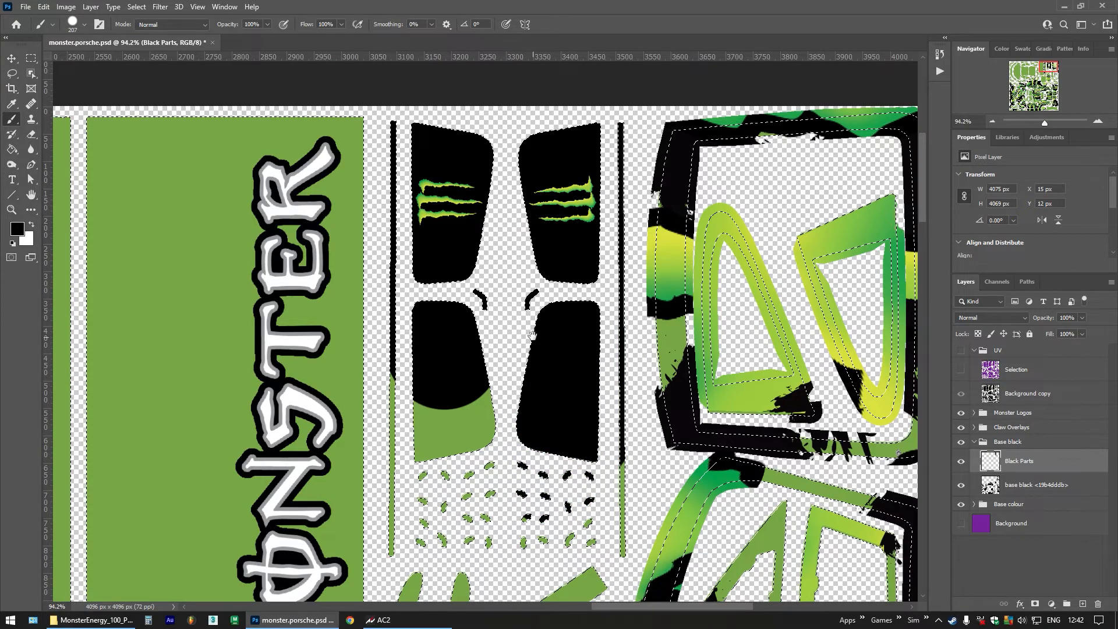
# Reduce the brush to 124 px and finish blackening the lower tapered panel, the small scattered trim pieces and the two thin vertical strips
pyautogui.moveTo(532, 335); pyautogui.dragTo(542, 175)
pyautogui.keyDown('alt'); pyautogui.rightClick(437, 346); pyautogui.keyUp('alt')
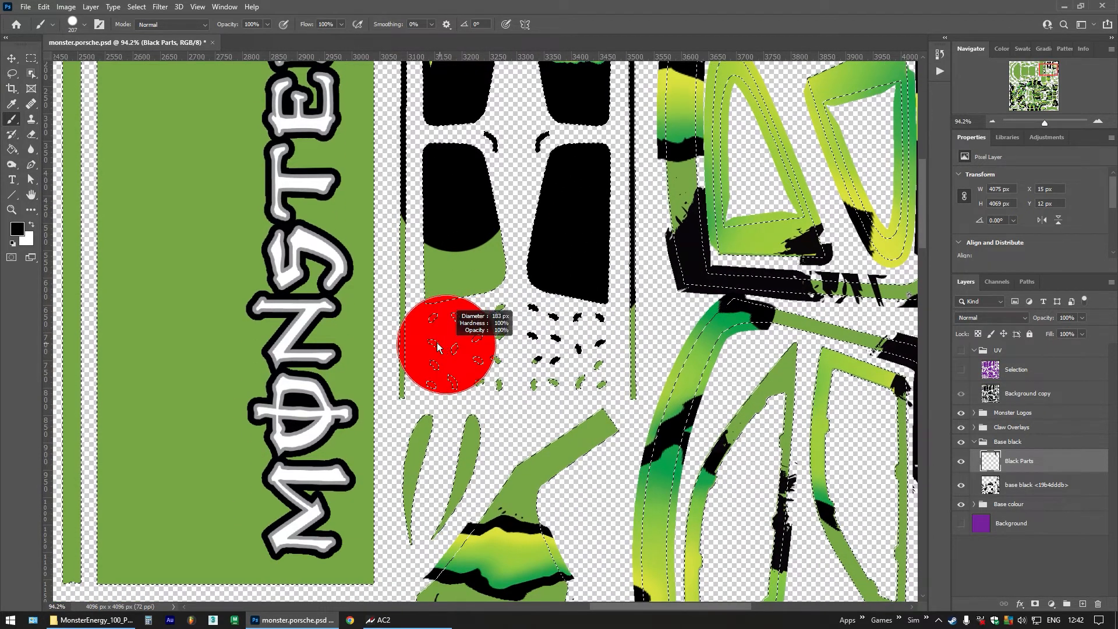
pyautogui.keyDown('alt'); pyautogui.rightClick(414, 376); pyautogui.keyUp('alt')
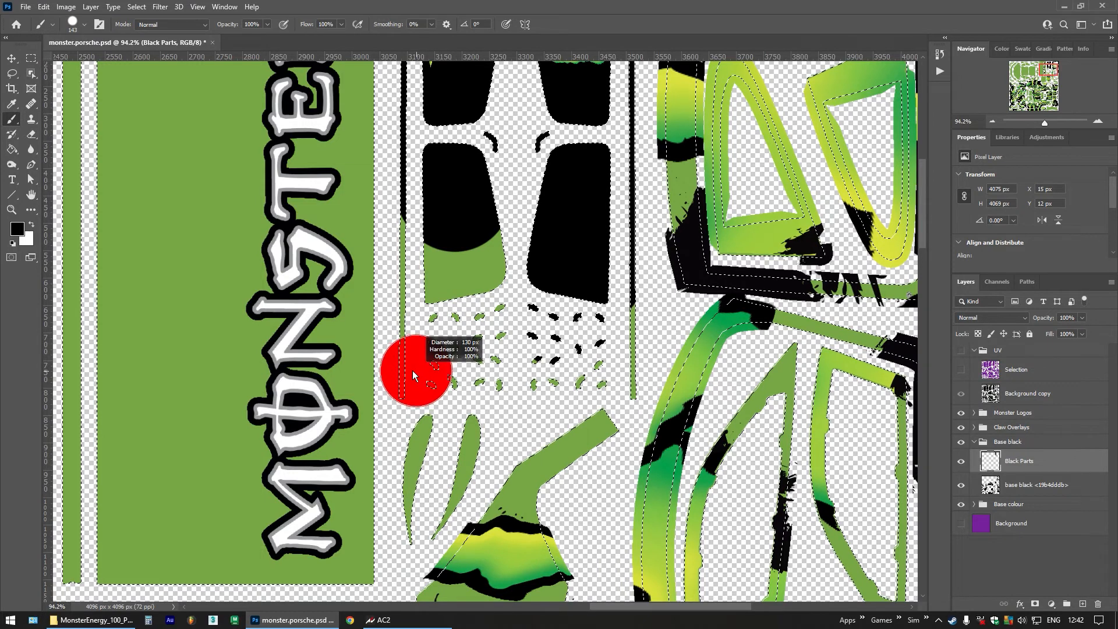
pyautogui.moveTo(408, 377); pyautogui.dragTo(414, 375)
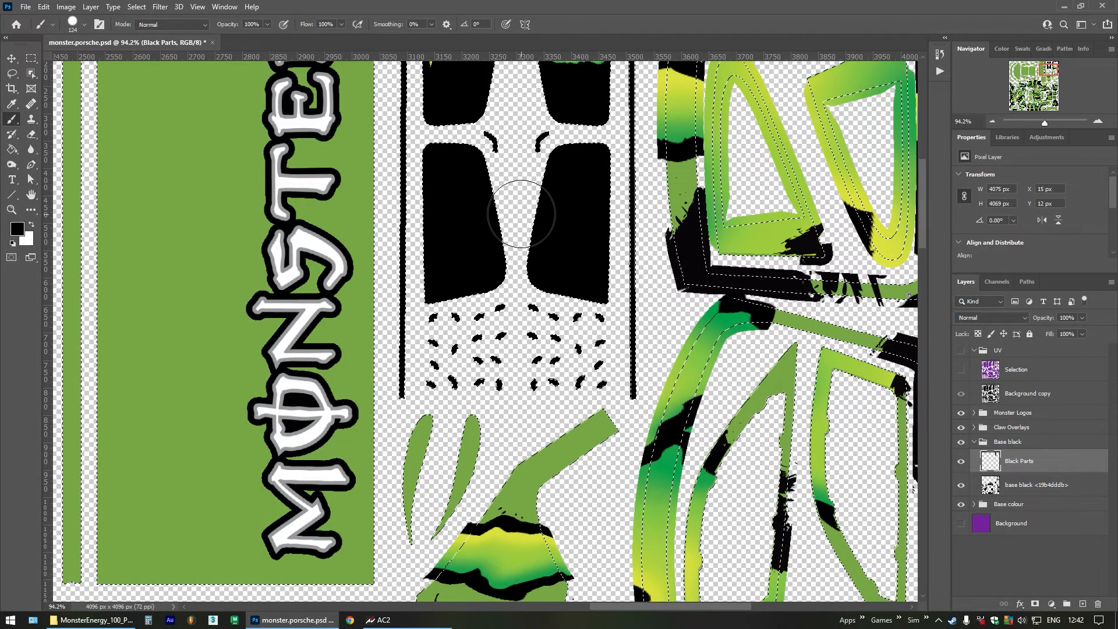
# Paint the two oval rings and the four curved fin pieces beneath them black
pyautogui.scroll(-4, 521, 214)
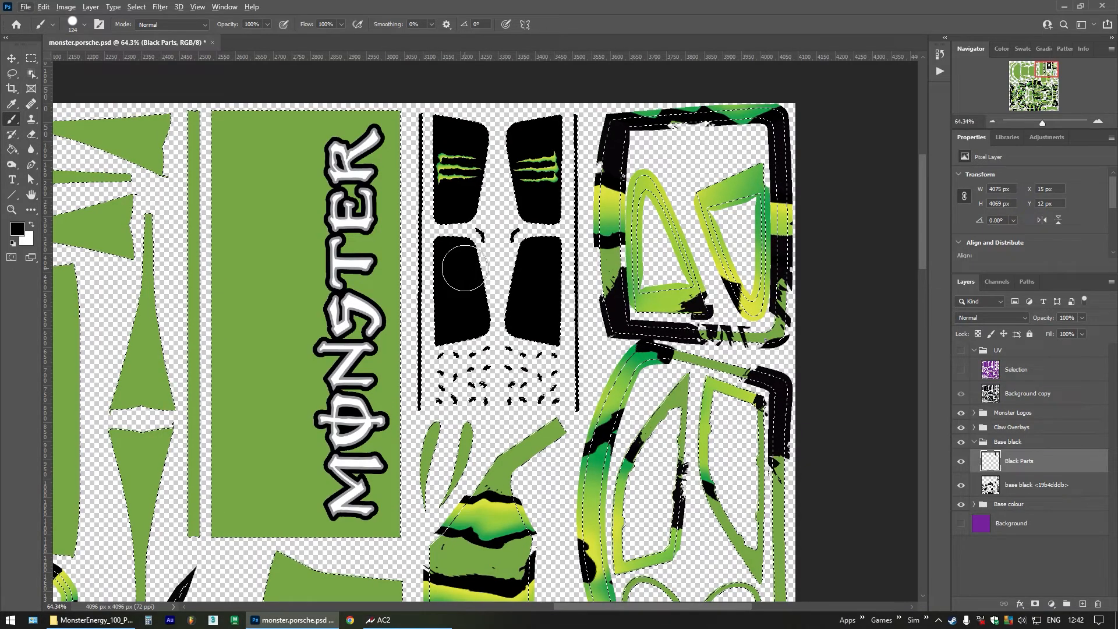
pyautogui.hscroll(3, 481, 281)
pyautogui.scroll(-5, 495, 297)
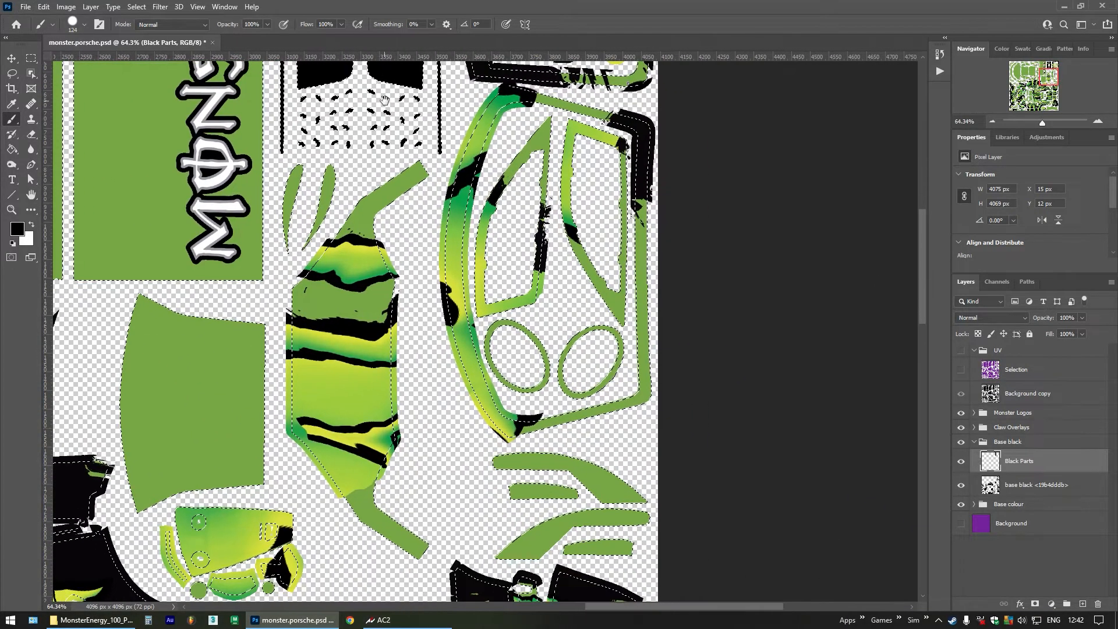
pyautogui.scroll(6, 539, 342)
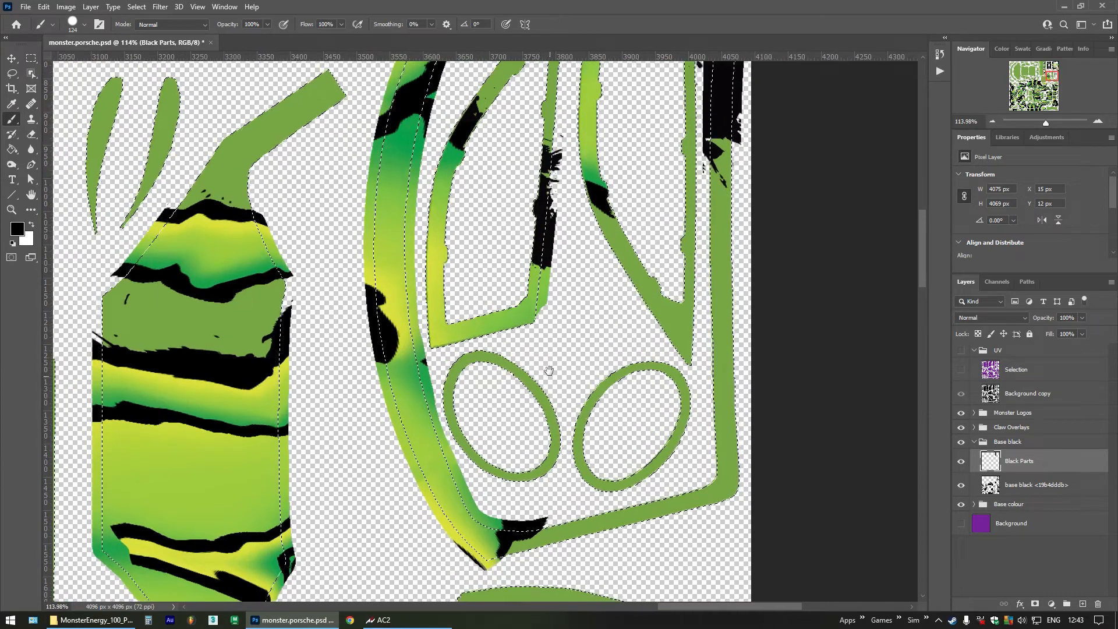
pyautogui.moveTo(549, 372)
pyautogui.mouseDown()
pyautogui.moveTo(525, 268)
pyautogui.moveTo(453, 253)
pyautogui.moveTo(459, 243)
pyautogui.moveTo(509, 273)
pyautogui.moveTo(511, 308)
pyautogui.moveTo(491, 315)
pyautogui.moveTo(456, 281)
pyautogui.mouseUp()
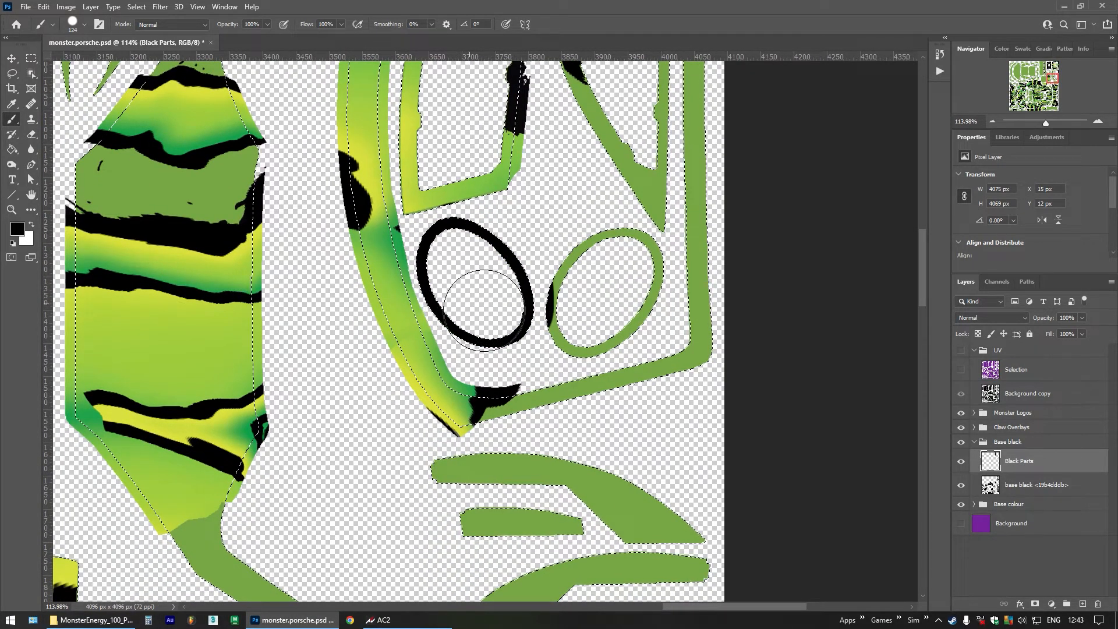
pyautogui.moveTo(580, 262)
pyautogui.mouseDown()
pyautogui.moveTo(626, 260)
pyautogui.moveTo(617, 294)
pyautogui.mouseUp()
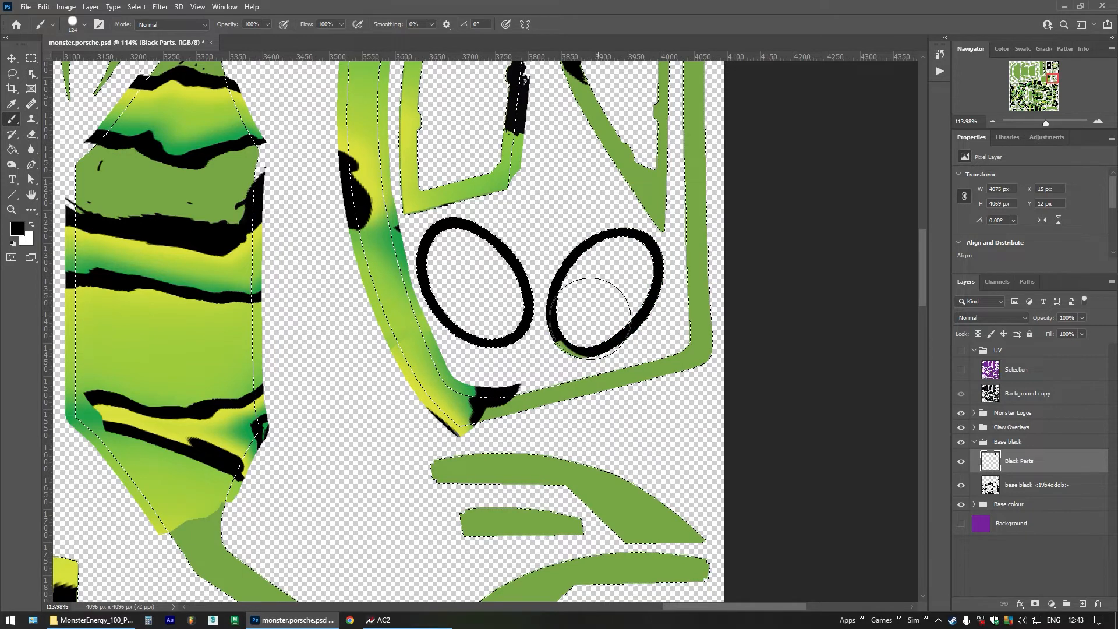
pyautogui.scroll(-5, 562, 299)
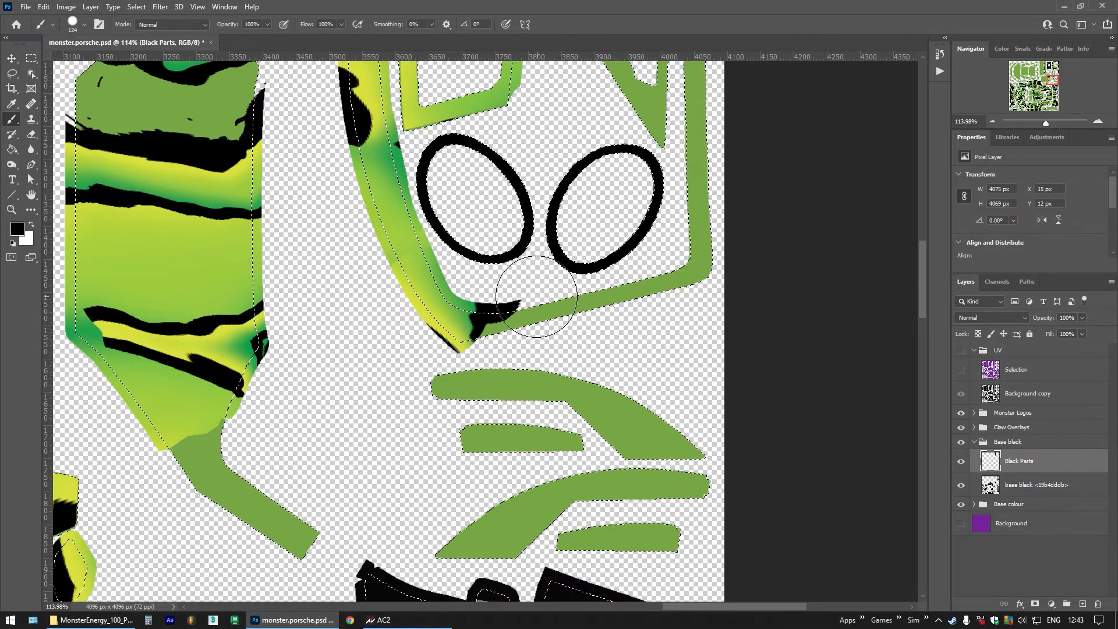
pyautogui.moveTo(469, 365); pyautogui.dragTo(437, 364)
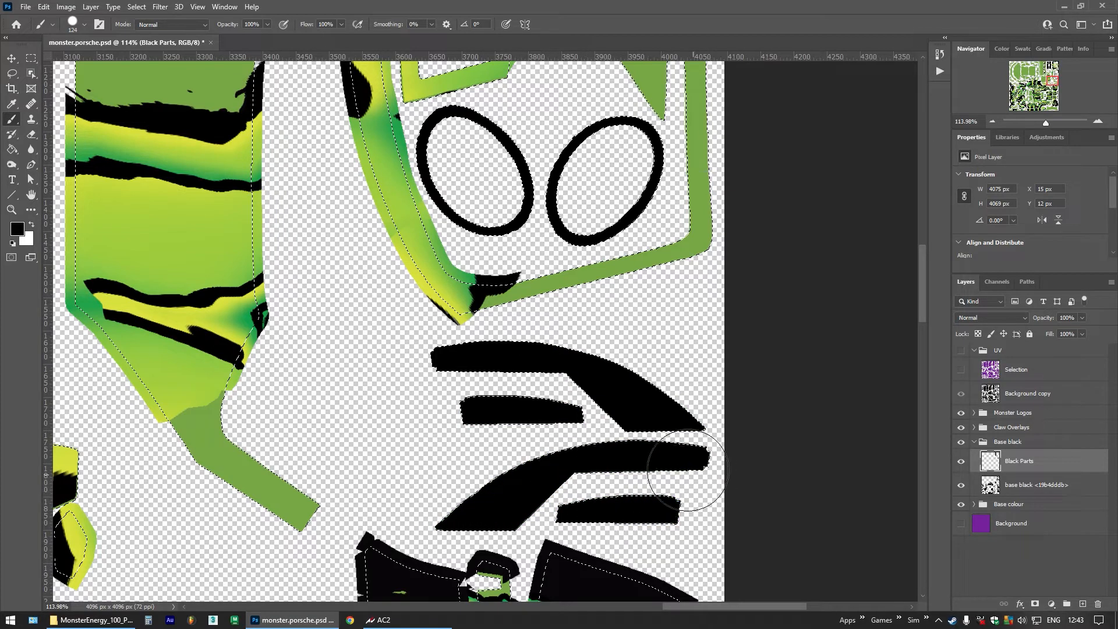
# Paint the long arc strip and the small round and irregular trim pieces in the template's upper-left area black
pyautogui.scroll(-6, 681, 381)
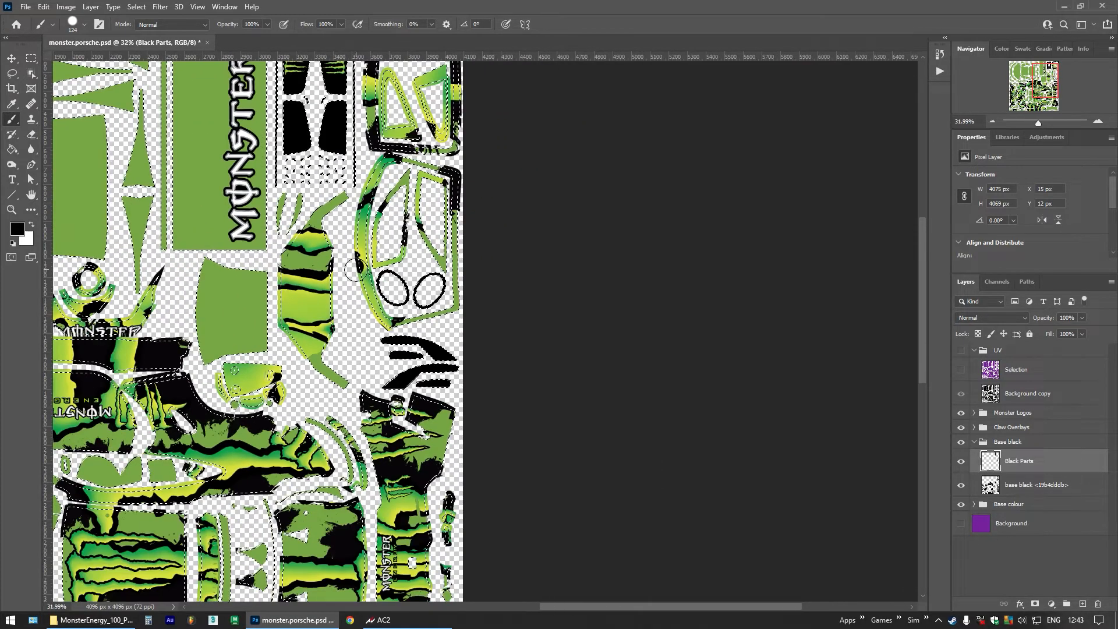
pyautogui.moveTo(367, 213); pyautogui.dragTo(649, 245)
pyautogui.moveTo(552, 542); pyautogui.dragTo(528, 229)
pyautogui.moveTo(306, 300); pyautogui.dragTo(533, 392)
pyautogui.moveTo(495, 177)
pyautogui.mouseDown()
pyautogui.moveTo(480, 435)
pyautogui.moveTo(500, 466)
pyautogui.mouseUp()
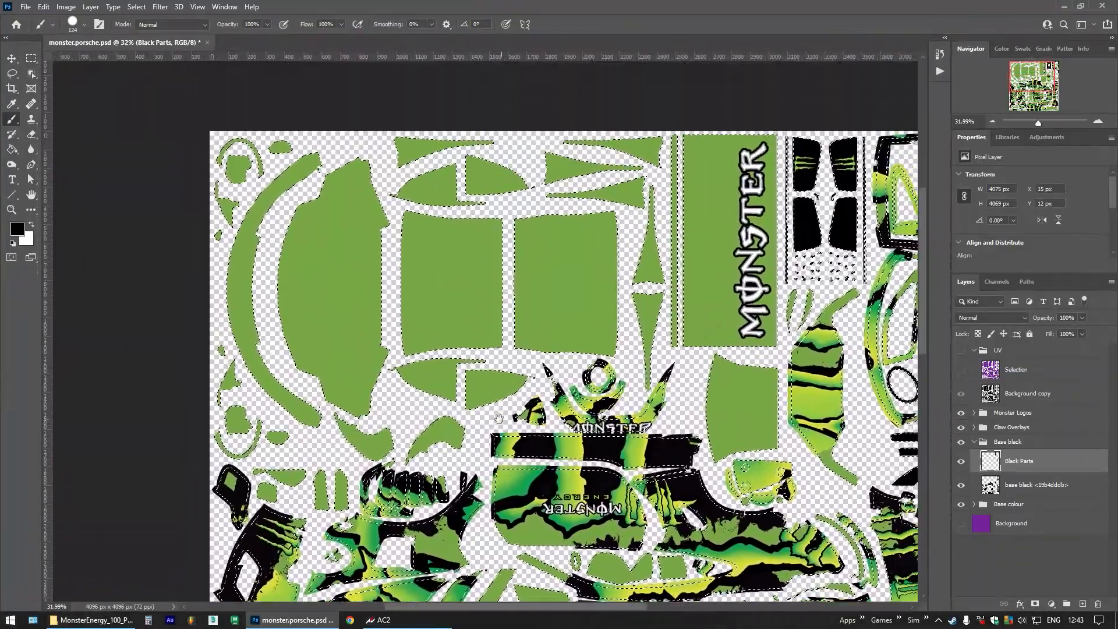
pyautogui.moveTo(233, 143); pyautogui.dragTo(222, 170)
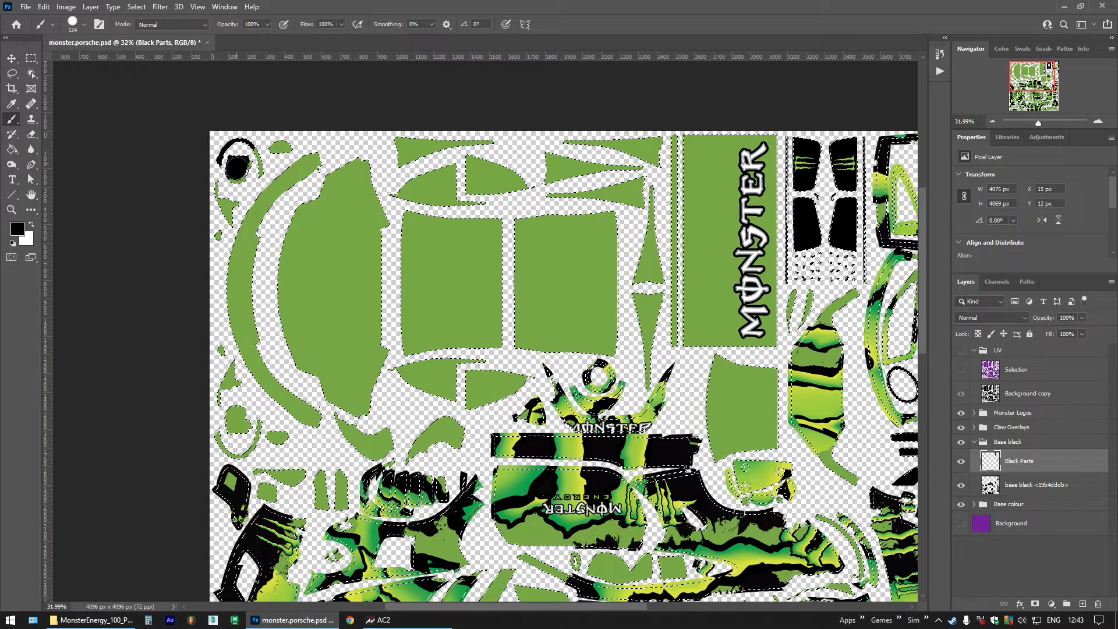
pyautogui.moveTo(281, 148)
pyautogui.mouseDown()
pyautogui.moveTo(221, 187)
pyautogui.moveTo(227, 216)
pyautogui.moveTo(290, 166)
pyautogui.moveTo(302, 175)
pyautogui.mouseUp()
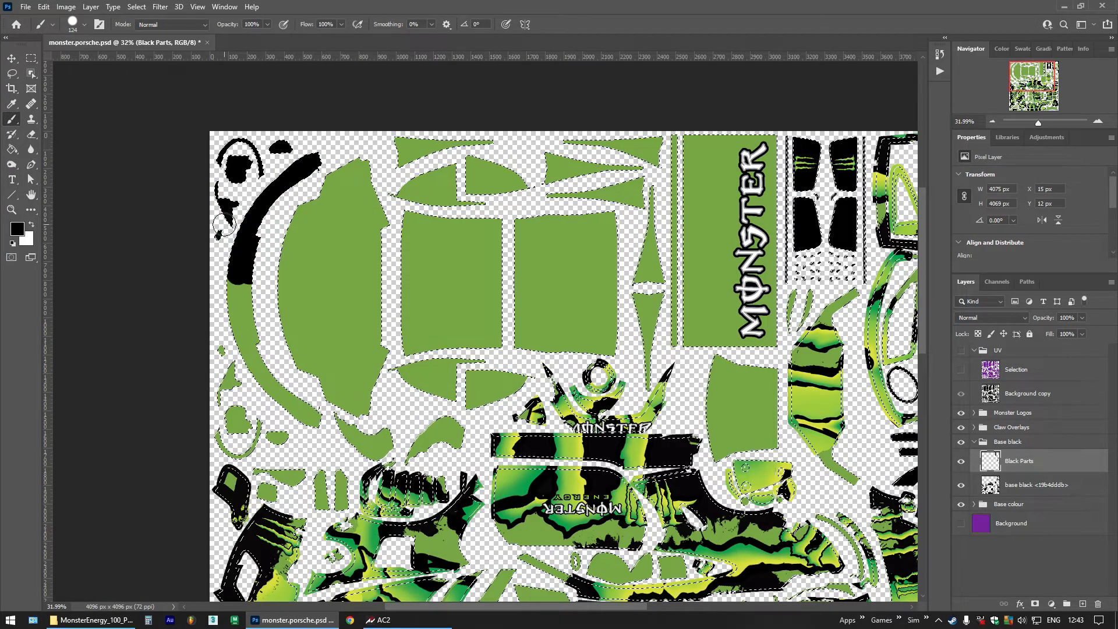
pyautogui.moveTo(232, 312)
pyautogui.mouseDown()
pyautogui.moveTo(219, 354)
pyautogui.moveTo(224, 441)
pyautogui.moveTo(243, 448)
pyautogui.moveTo(265, 421)
pyautogui.moveTo(281, 438)
pyautogui.moveTo(242, 412)
pyautogui.moveTo(244, 430)
pyautogui.moveTo(281, 436)
pyautogui.moveTo(316, 413)
pyautogui.moveTo(245, 342)
pyautogui.moveTo(316, 415)
pyautogui.mouseUp()
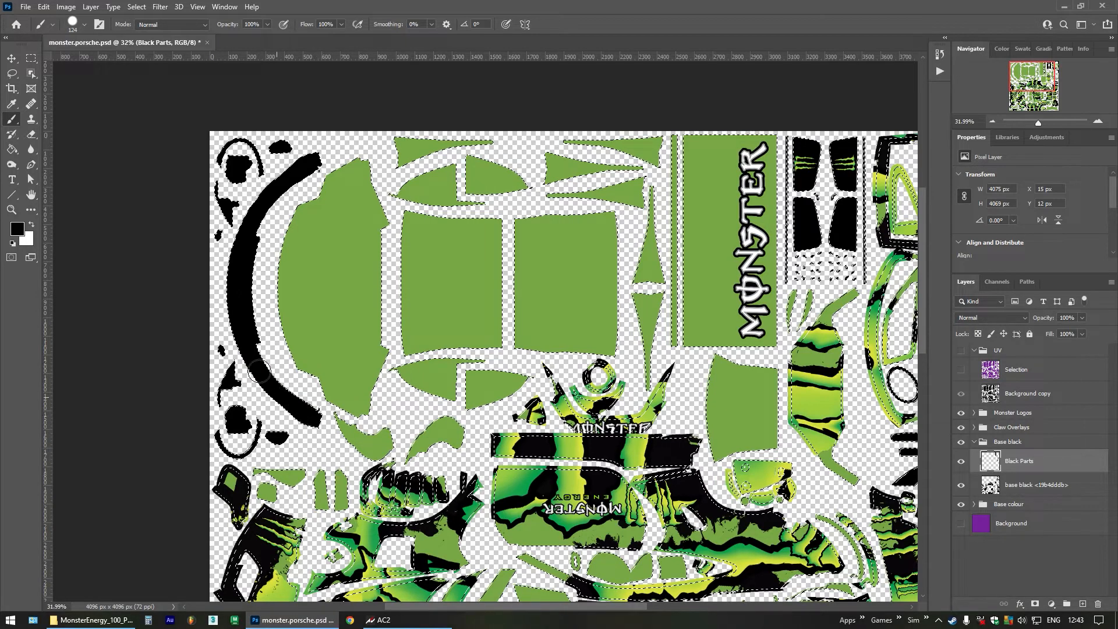
# Fill the large rounded panel, the two big rectangular panels, the half-oval pair below them and the two curved pieces with black
pyautogui.moveTo(435, 178); pyautogui.dragTo(461, 180)
pyautogui.moveTo(354, 196)
pyautogui.mouseDown()
pyautogui.moveTo(366, 235)
pyautogui.moveTo(325, 221)
pyautogui.moveTo(306, 264)
pyautogui.moveTo(310, 340)
pyautogui.moveTo(337, 377)
pyautogui.moveTo(363, 386)
pyautogui.moveTo(369, 338)
pyautogui.moveTo(391, 329)
pyautogui.moveTo(414, 361)
pyautogui.moveTo(489, 375)
pyautogui.moveTo(500, 372)
pyautogui.moveTo(501, 327)
pyautogui.moveTo(524, 316)
pyautogui.moveTo(591, 318)
pyautogui.moveTo(567, 314)
pyautogui.moveTo(611, 346)
pyautogui.moveTo(612, 218)
pyautogui.moveTo(523, 218)
pyautogui.moveTo(521, 264)
pyautogui.moveTo(530, 231)
pyautogui.moveTo(594, 235)
pyautogui.moveTo(592, 286)
pyautogui.moveTo(593, 275)
pyautogui.moveTo(570, 281)
pyautogui.moveTo(559, 253)
pyautogui.moveTo(543, 246)
pyautogui.moveTo(538, 262)
pyautogui.moveTo(558, 273)
pyautogui.moveTo(507, 276)
pyautogui.moveTo(498, 228)
pyautogui.moveTo(407, 219)
pyautogui.moveTo(404, 296)
pyautogui.moveTo(452, 328)
pyautogui.moveTo(470, 310)
pyautogui.moveTo(428, 298)
pyautogui.moveTo(486, 290)
pyautogui.moveTo(412, 248)
pyautogui.moveTo(492, 236)
pyautogui.moveTo(419, 259)
pyautogui.moveTo(429, 270)
pyautogui.moveTo(374, 276)
pyautogui.moveTo(360, 298)
pyautogui.moveTo(337, 282)
pyautogui.moveTo(408, 277)
pyautogui.mouseUp()
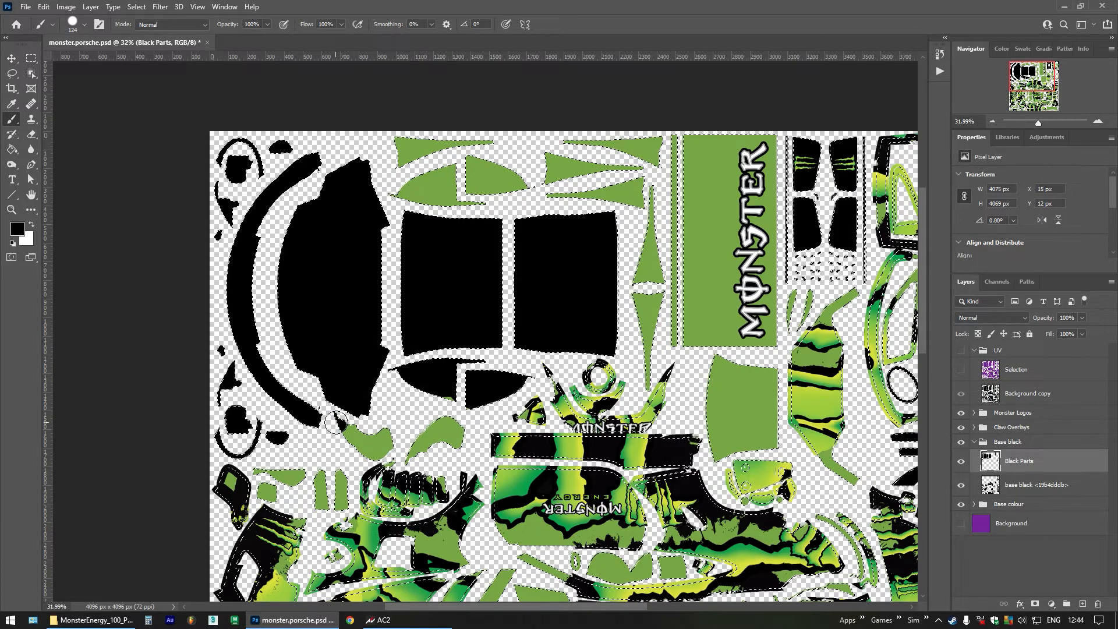
pyautogui.scroll(8, 396, 437)
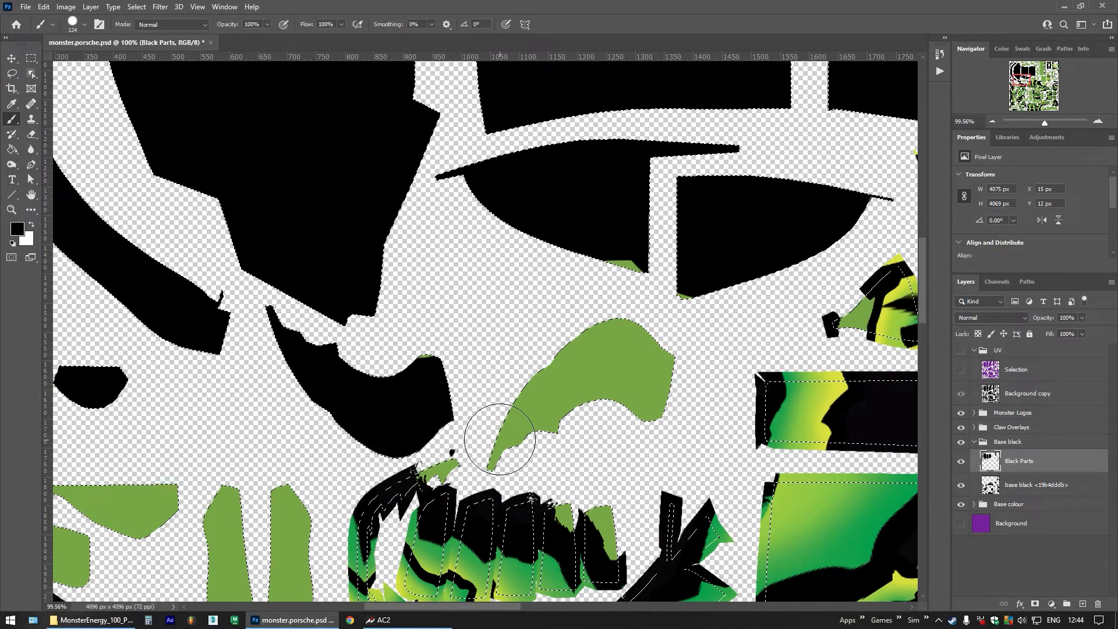
pyautogui.moveTo(500, 439); pyautogui.dragTo(529, 406)
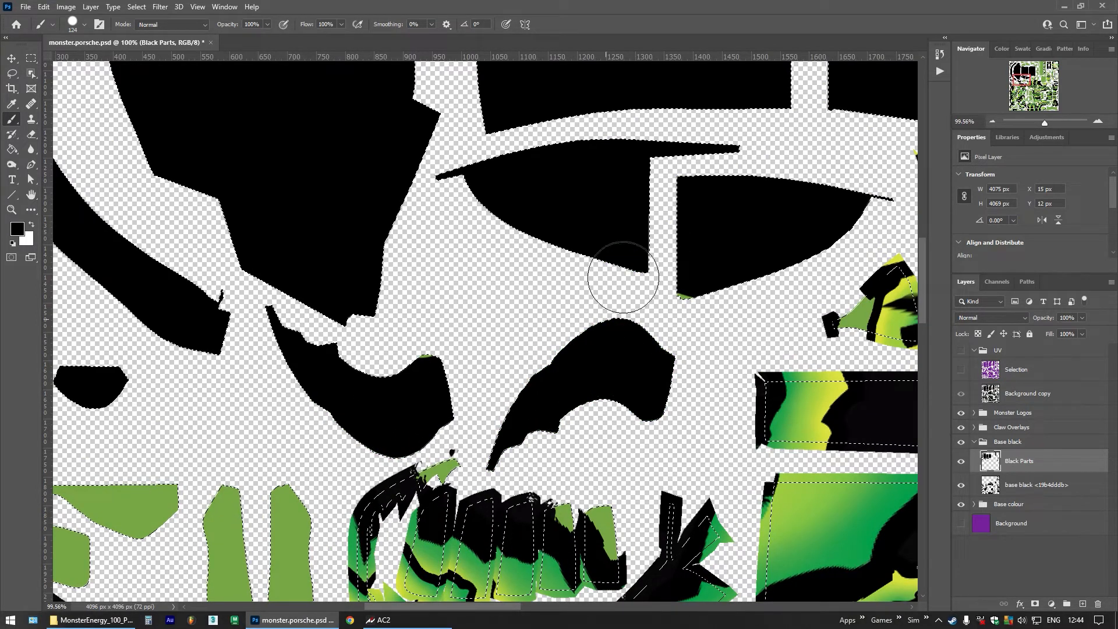
# Paint the matching pair of half-oval pieces above the two large rectangular panels black
pyautogui.scroll(-5, 472, 306)
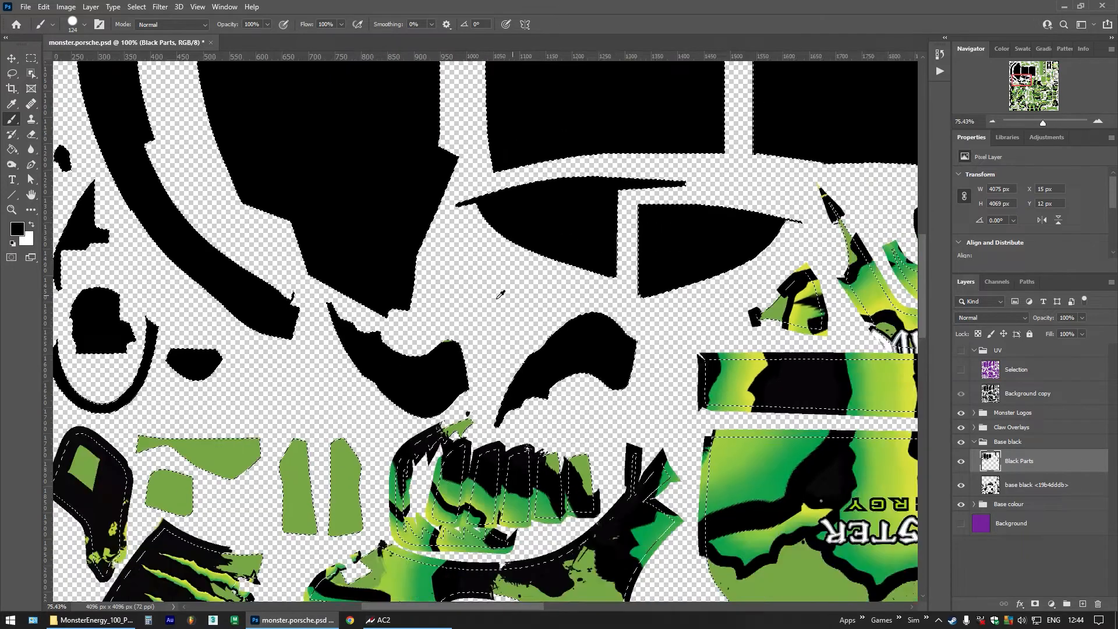
pyautogui.scroll(-2, 492, 309)
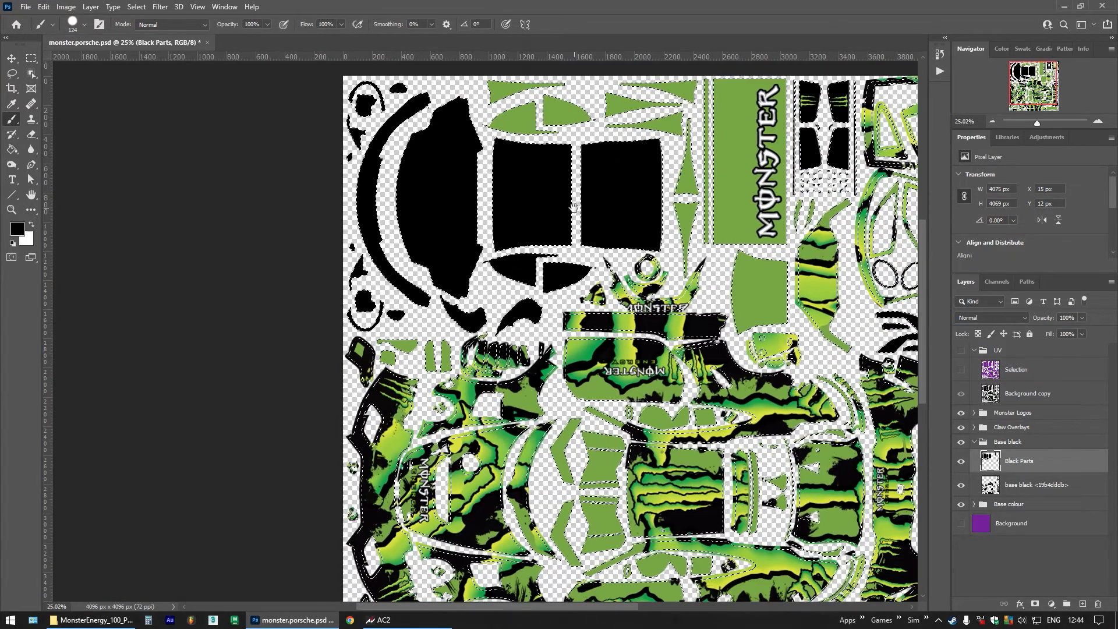
pyautogui.moveTo(573, 207)
pyautogui.mouseDown()
pyautogui.moveTo(425, 237)
pyautogui.moveTo(363, 269)
pyautogui.moveTo(354, 223)
pyautogui.mouseUp()
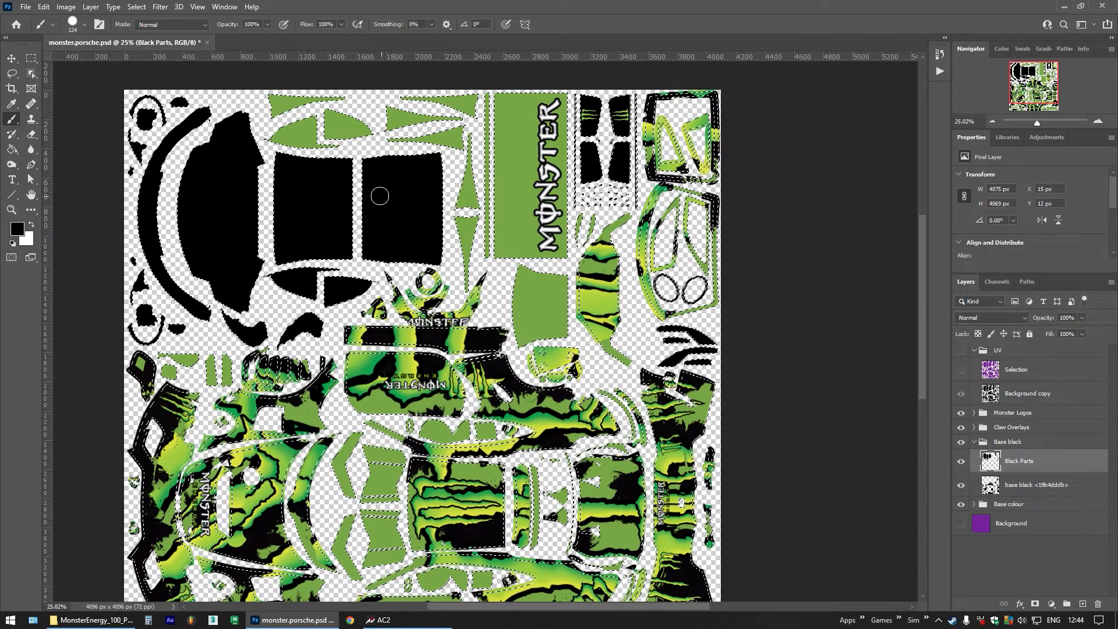
pyautogui.scroll(2, 289, 117)
pyautogui.scroll(3, 289, 117)
pyautogui.moveTo(263, 170)
pyautogui.mouseDown()
pyautogui.moveTo(390, 197)
pyautogui.moveTo(395, 183)
pyautogui.moveTo(350, 167)
pyautogui.moveTo(347, 138)
pyautogui.moveTo(271, 159)
pyautogui.moveTo(390, 130)
pyautogui.moveTo(478, 159)
pyautogui.mouseUp()
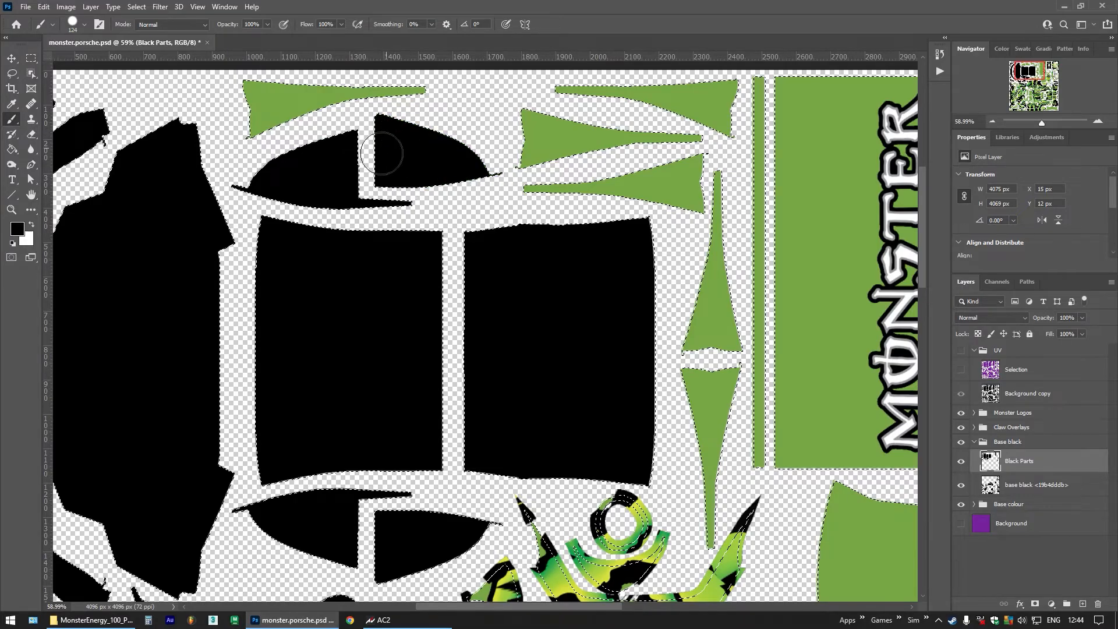
# Paint the slotted ring, the double-humped piece and the square piece below the upside-down MONSTER ENERGY logo black, finishing with an 81 px brush
pyautogui.scroll(-4, 408, 183)
pyautogui.scroll(4, 479, 424)
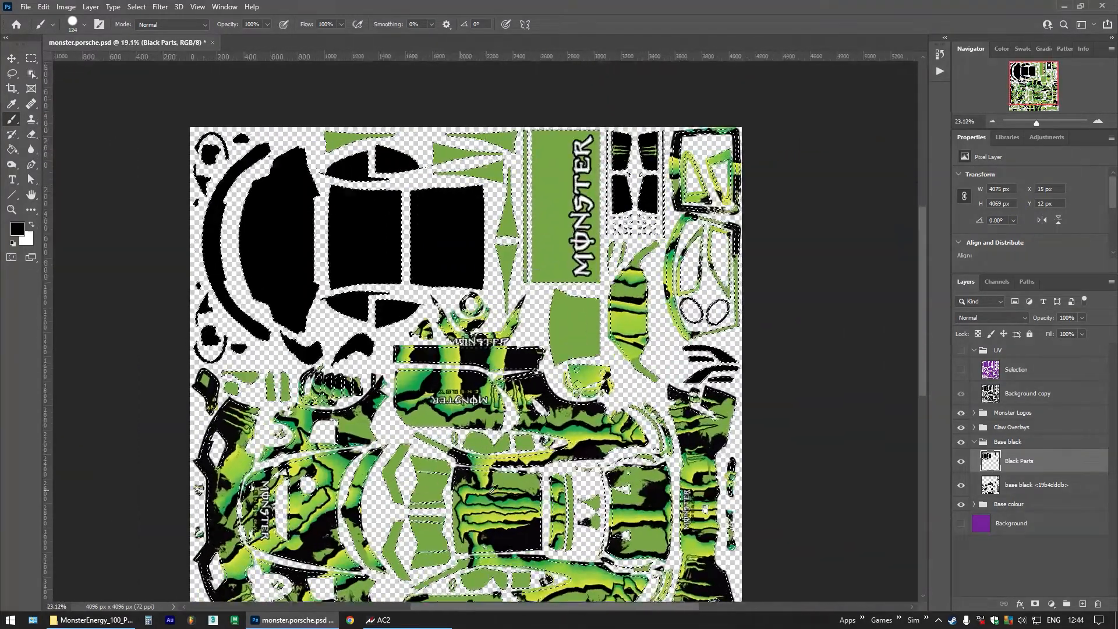
pyautogui.scroll(3, 479, 425)
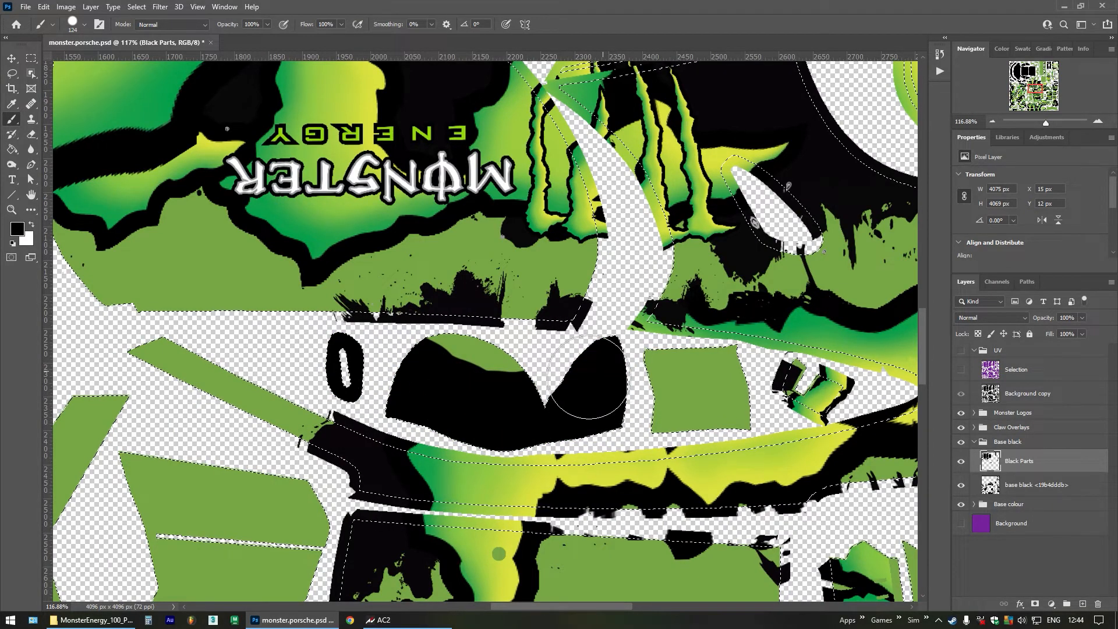
pyautogui.moveTo(604, 378)
pyautogui.mouseDown()
pyautogui.moveTo(539, 387)
pyautogui.moveTo(493, 378)
pyautogui.mouseUp()
pyautogui.moveTo(622, 392)
pyautogui.mouseDown()
pyautogui.moveTo(611, 394)
pyautogui.moveTo(662, 369)
pyautogui.moveTo(699, 368)
pyautogui.mouseUp()
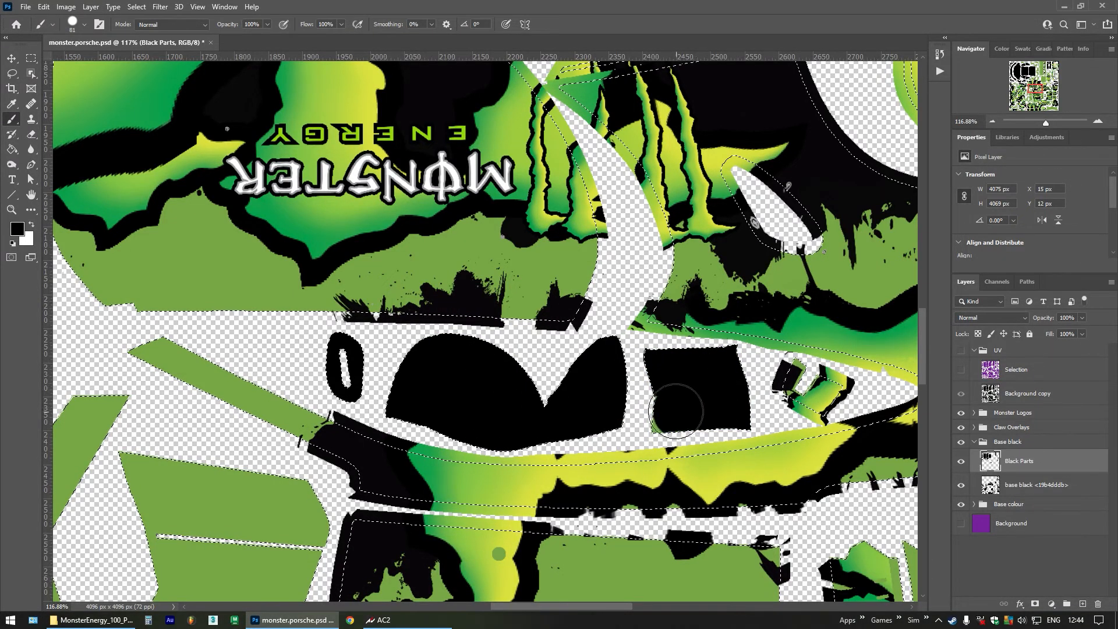
# Blacken the mirrored slotted ring, double-humped piece and square piece above the upright MONSTER logo on the opposite side of the car
pyautogui.moveTo(516, 550); pyautogui.dragTo(469, 132)
pyautogui.moveTo(507, 579); pyautogui.dragTo(493, 296)
pyautogui.click(278, 383)
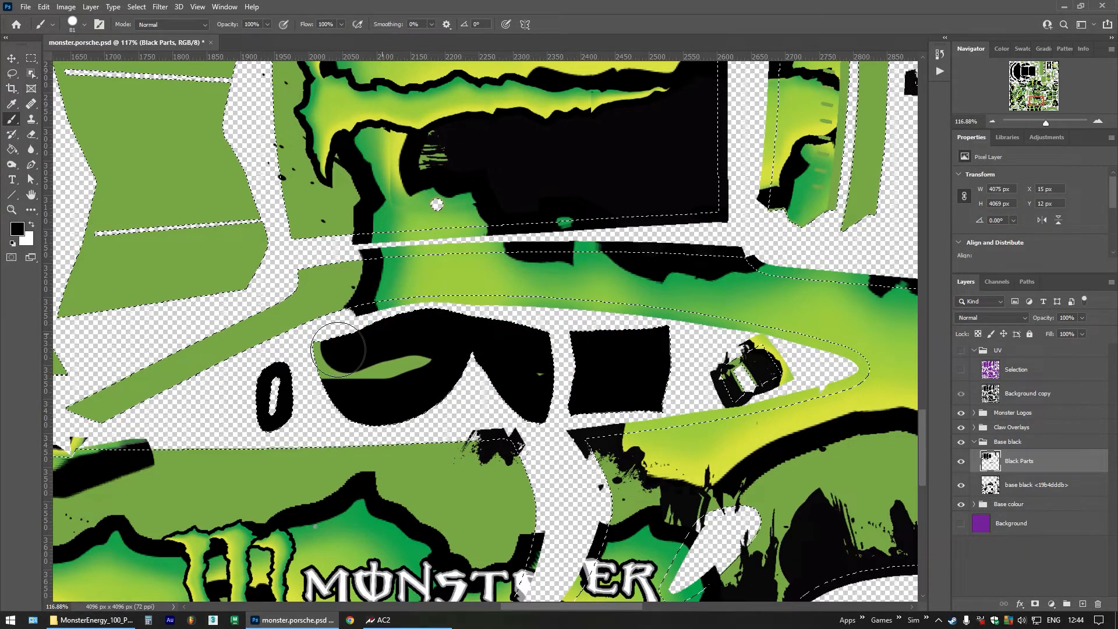
# Paint the tall rectangular MONSTER rear-wing panel and the narrow strips beside it black, filling the last green area with a 143 px brush
pyautogui.scroll(-8, 519, 367)
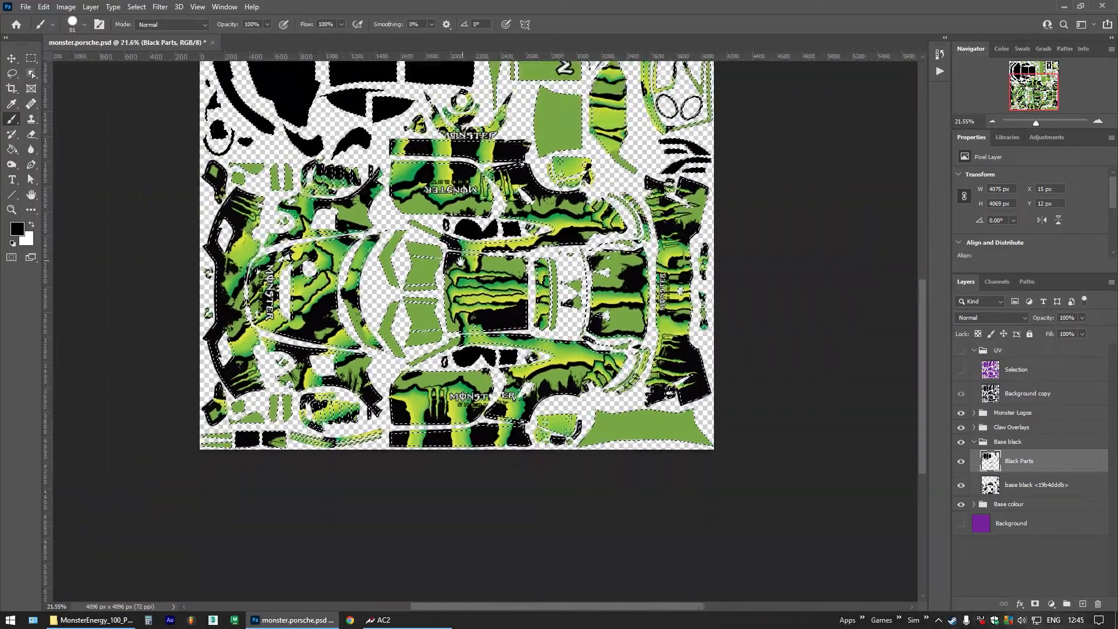
pyautogui.moveTo(461, 266)
pyautogui.mouseDown()
pyautogui.moveTo(426, 363)
pyautogui.moveTo(427, 440)
pyautogui.moveTo(460, 391)
pyautogui.mouseUp()
pyautogui.scroll(5, 549, 186)
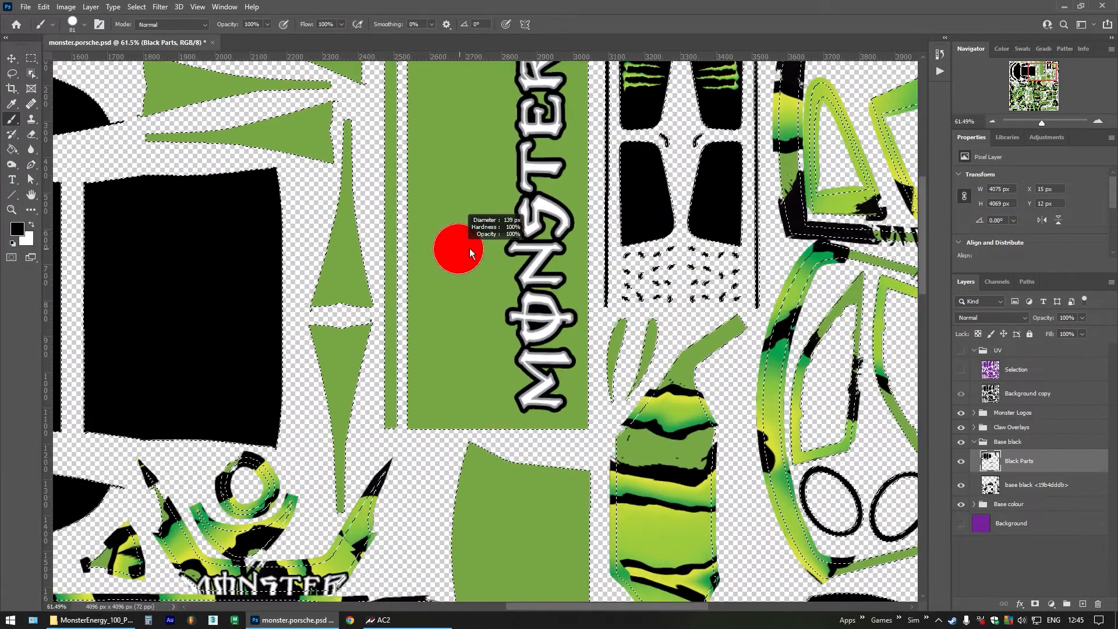
pyautogui.click(435, 271)
pyautogui.moveTo(435, 271)
pyautogui.mouseDown()
pyautogui.moveTo(430, 55)
pyautogui.moveTo(466, 123)
pyautogui.moveTo(541, 145)
pyautogui.moveTo(527, 374)
pyautogui.moveTo(533, 431)
pyautogui.moveTo(538, 381)
pyautogui.moveTo(540, 401)
pyautogui.moveTo(535, 483)
pyautogui.mouseUp()
pyautogui.keyDown('alt'); pyautogui.rightClick(542, 488); pyautogui.keyUp('alt')
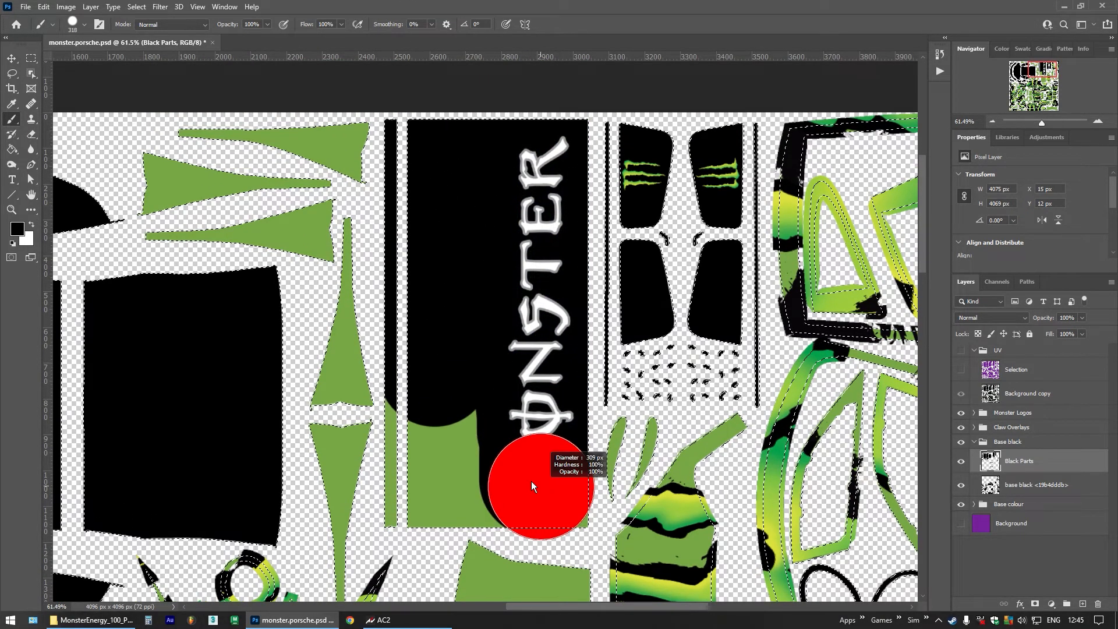
pyautogui.click(575, 515)
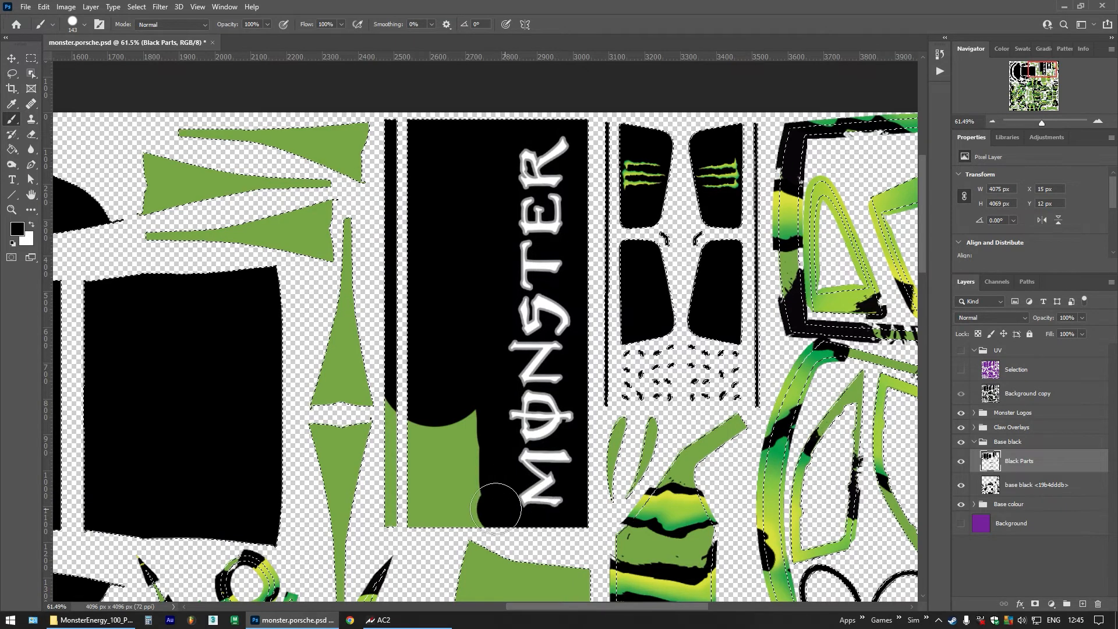
pyautogui.moveTo(496, 509); pyautogui.dragTo(403, 514)
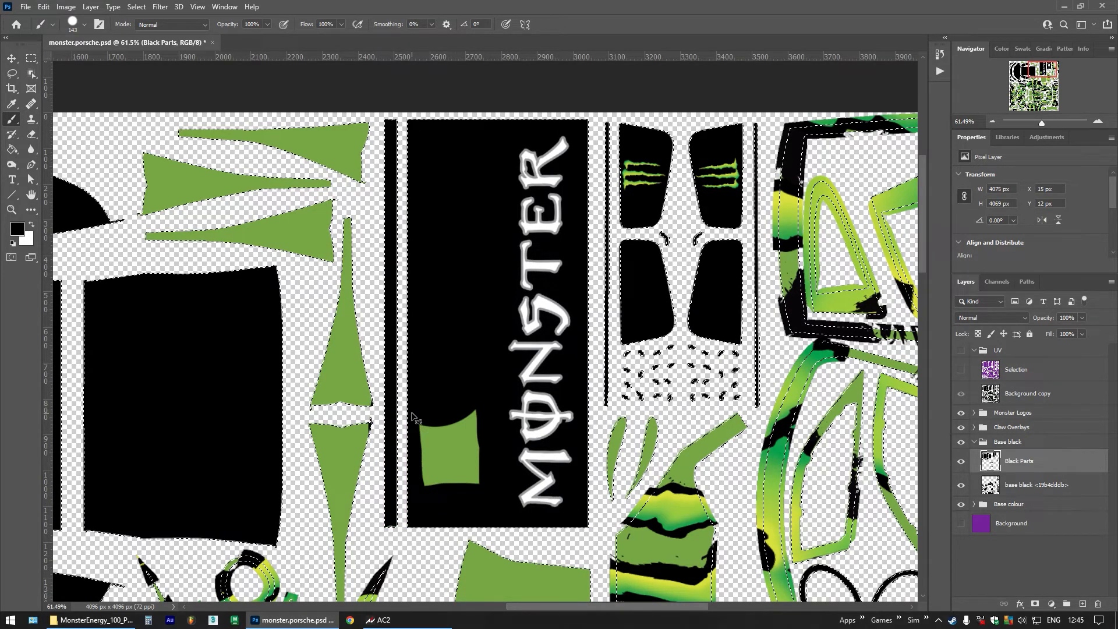
pyautogui.hotkey('ctrl', 'z')
pyautogui.hotkey('ctrl', 'z')
pyautogui.moveTo(399, 449)
pyautogui.mouseDown()
pyautogui.moveTo(399, 519)
pyautogui.moveTo(573, 508)
pyautogui.moveTo(487, 478)
pyautogui.moveTo(463, 414)
pyautogui.mouseUp()
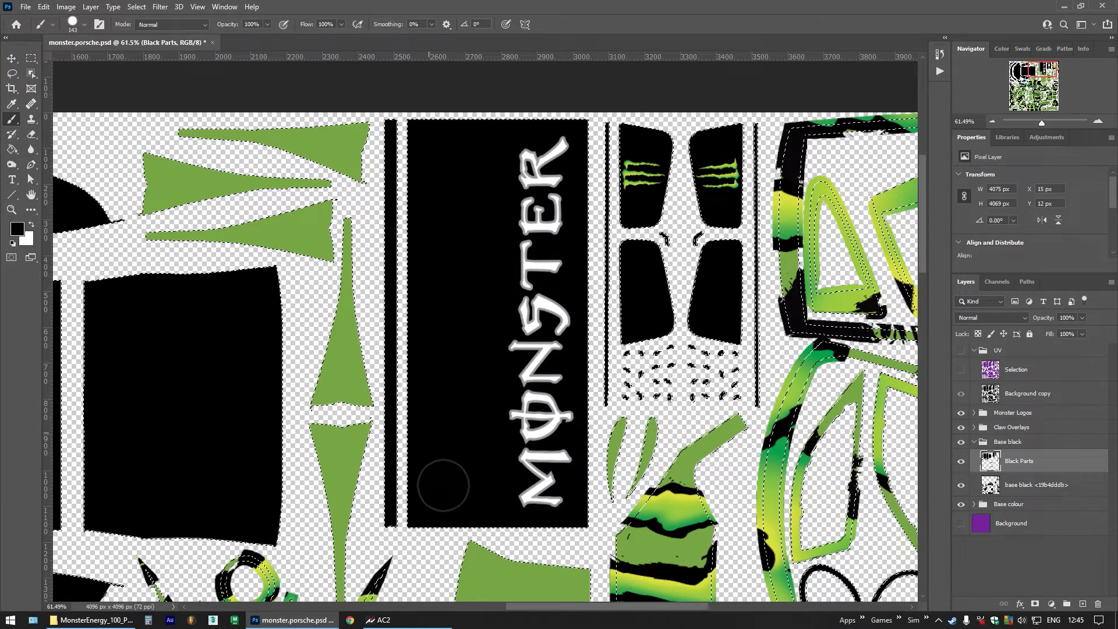
# Deselect the selected car parts and save the livery document
pyautogui.scroll(-5, 489, 274)
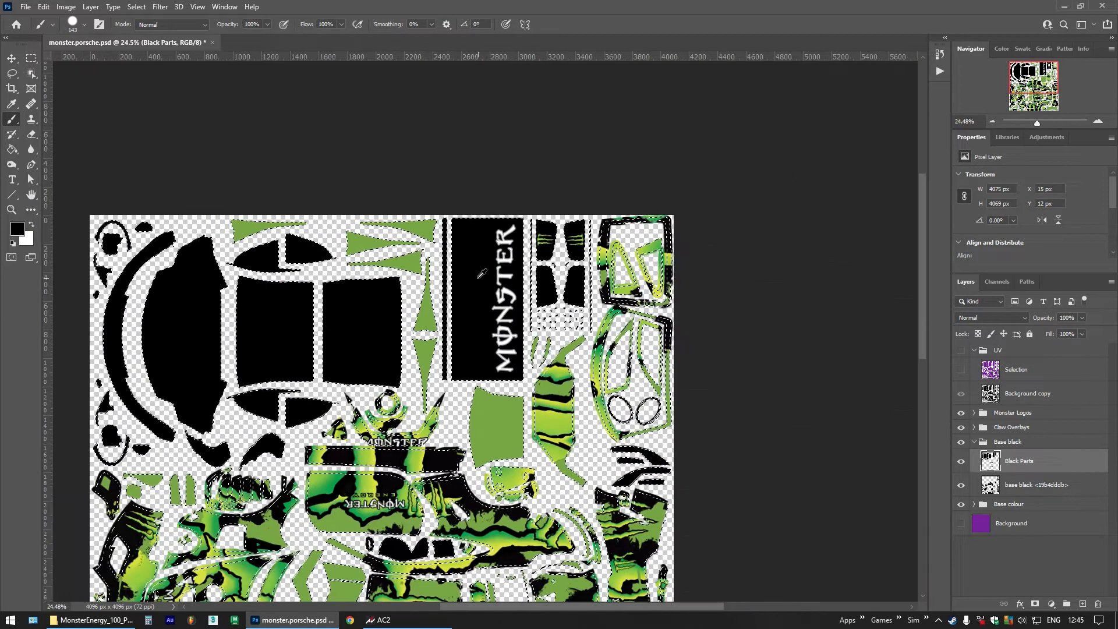
pyautogui.scroll(-2, 497, 264)
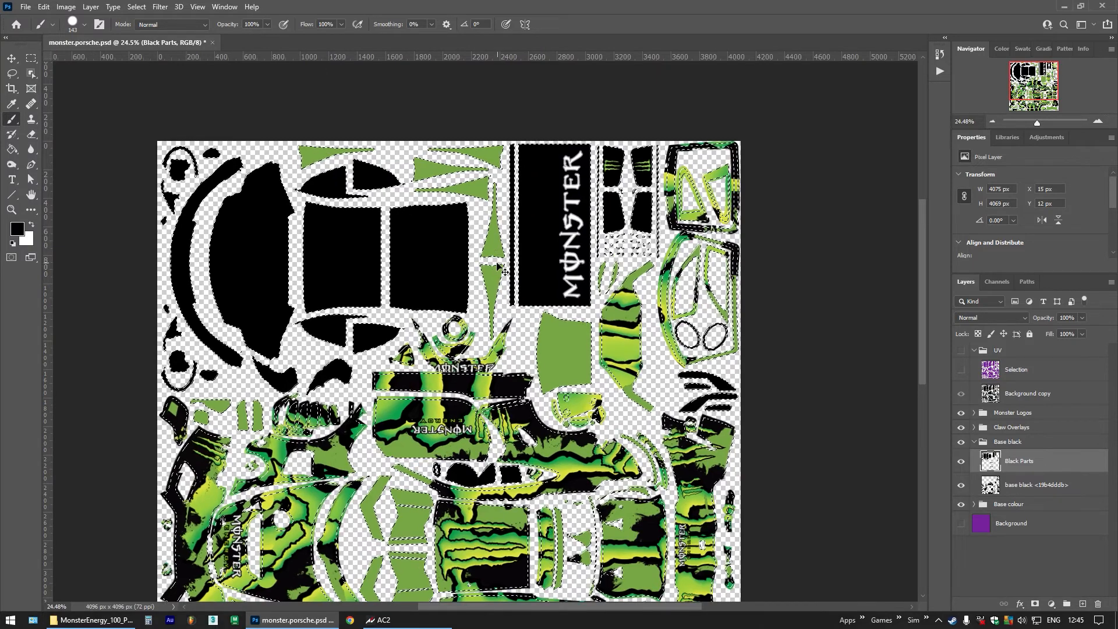
pyautogui.hotkey('ctrl', 'd')
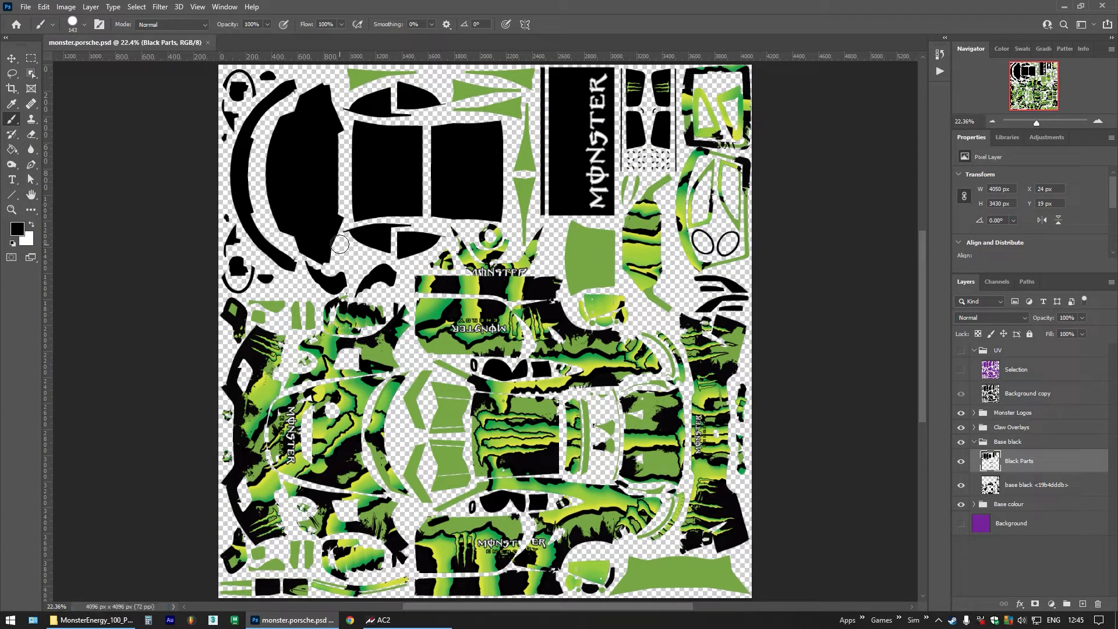
# Export the livery for web as a PNG-24 with transparency, replacing decals.png in the MonsterEnergy_100_Porsche991IIGT3 folder
pyautogui.click(25, 9)
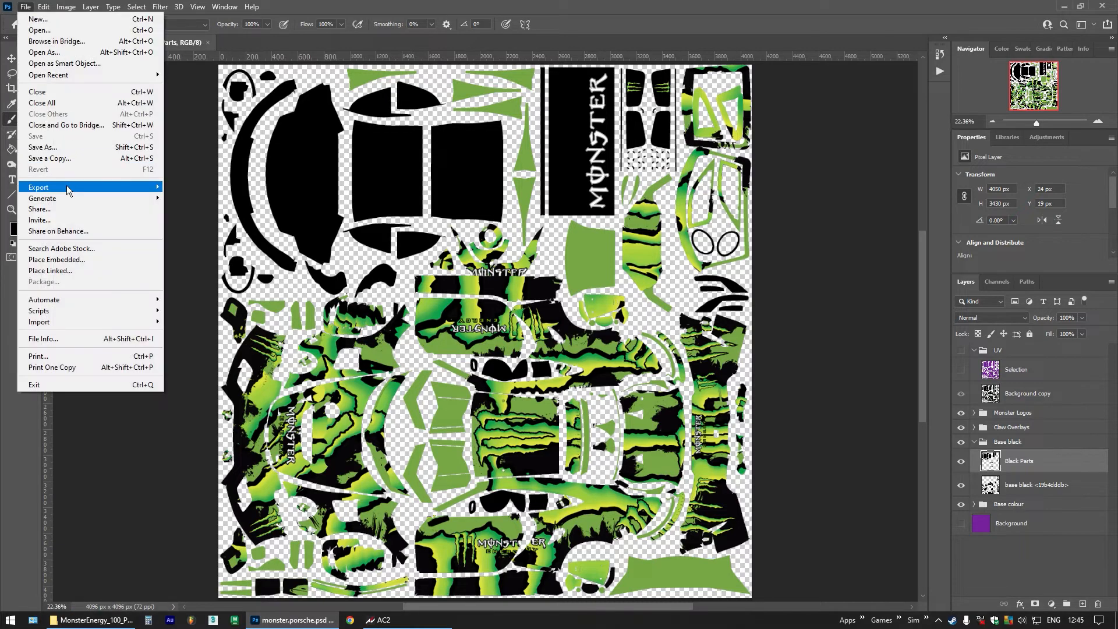
pyautogui.moveTo(69, 189)
pyautogui.click(197, 233)
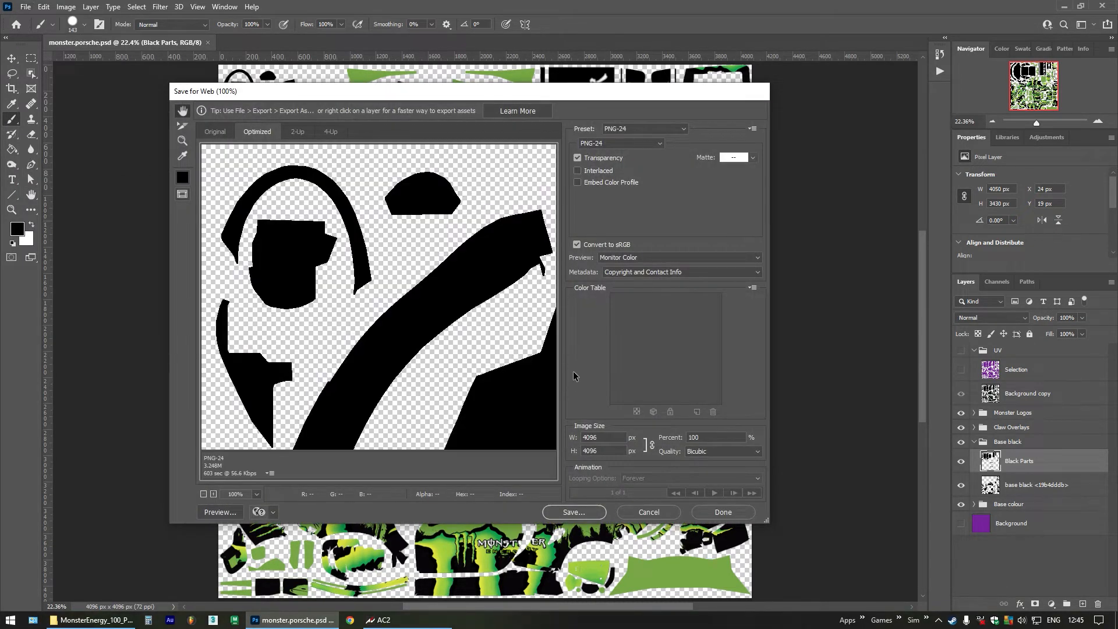
pyautogui.click(589, 513)
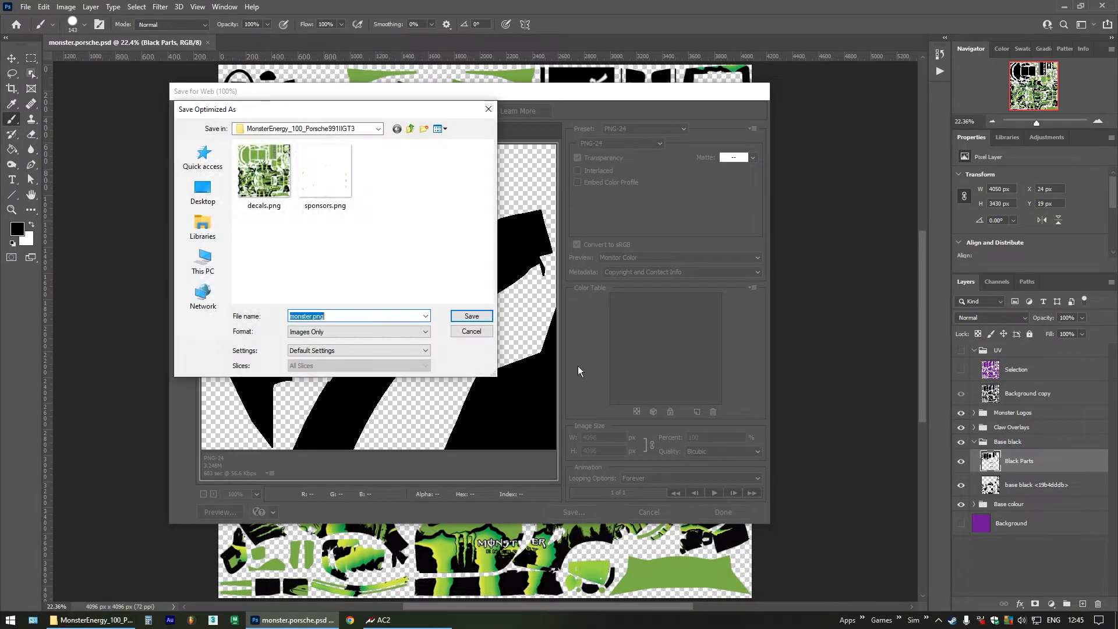
pyautogui.doubleClick(259, 183)
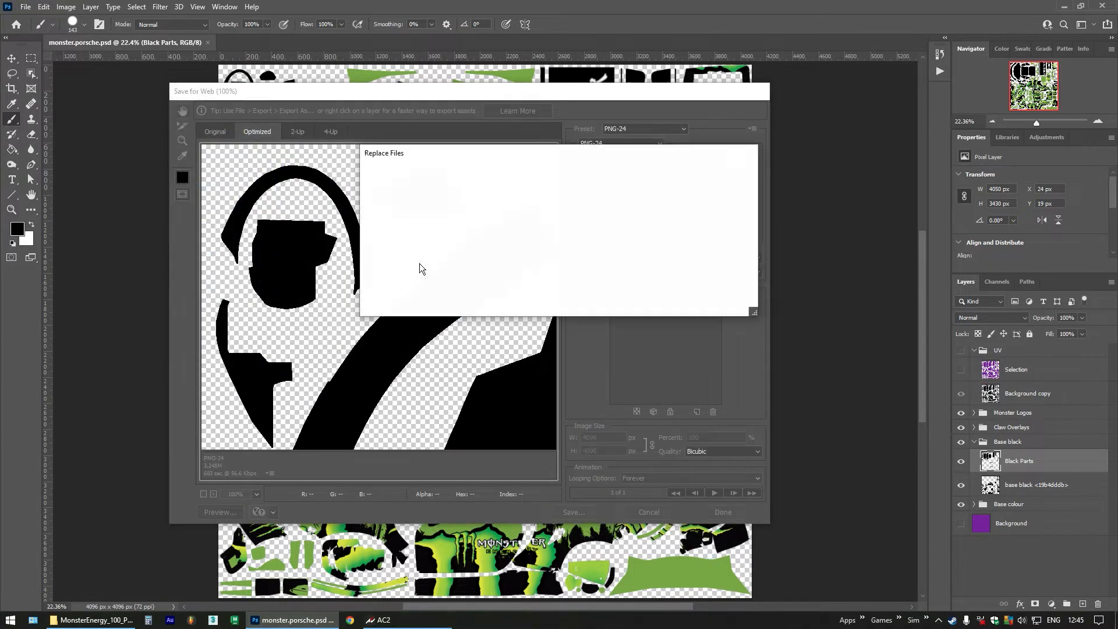
pyautogui.click(629, 302)
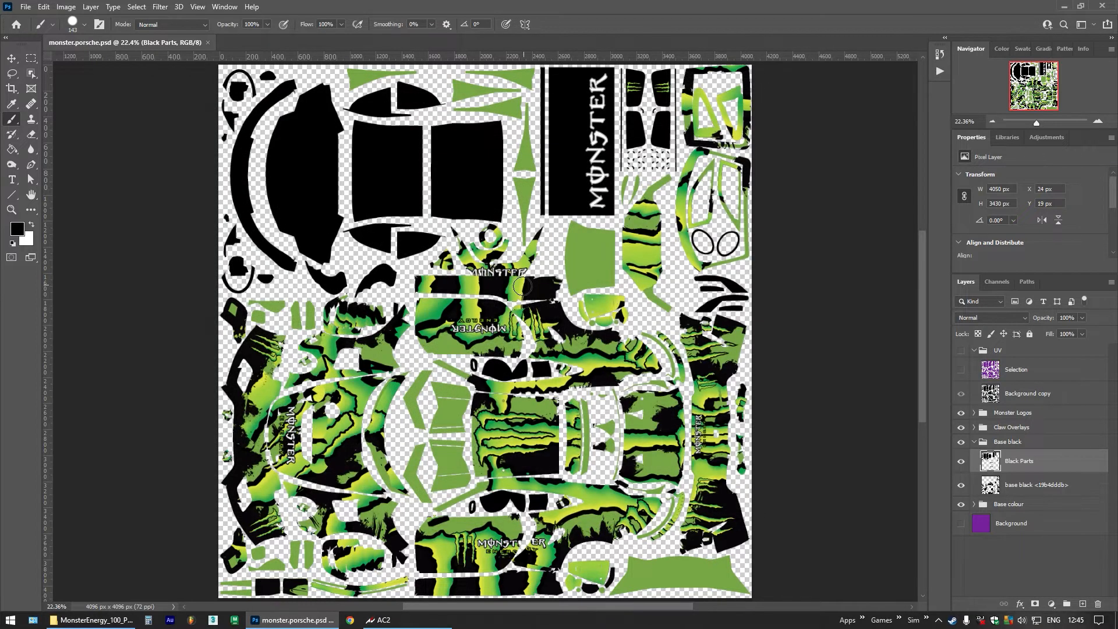
# Switch to Assetto Corsa Competizione and open the single-player car selection for the Porsche 991II GT3 R
pyautogui.click(426, 620)
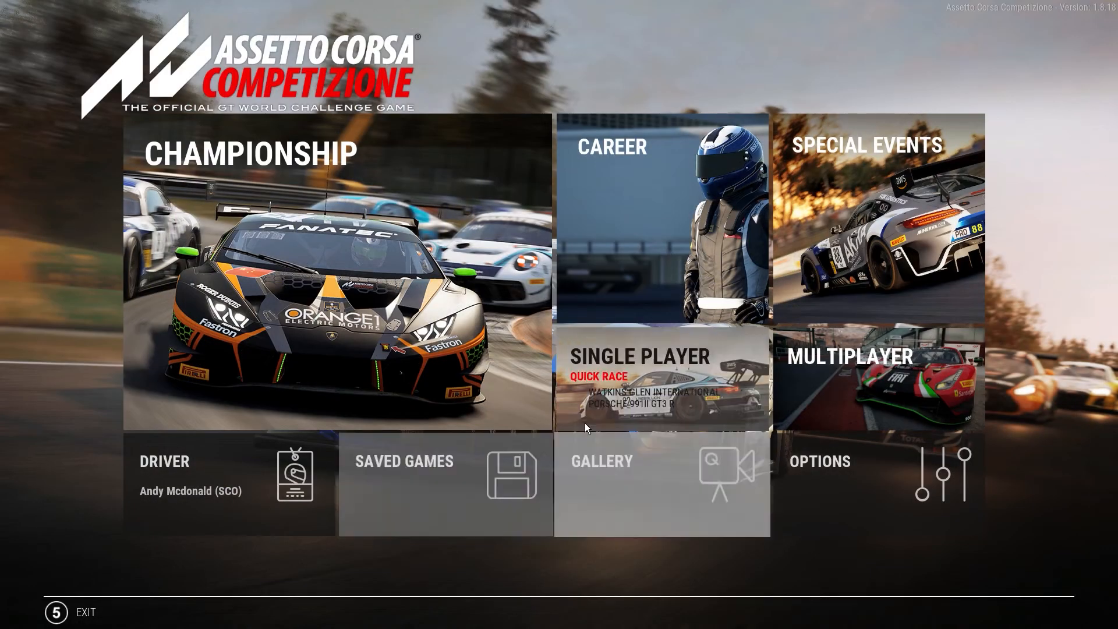
pyautogui.click(627, 379)
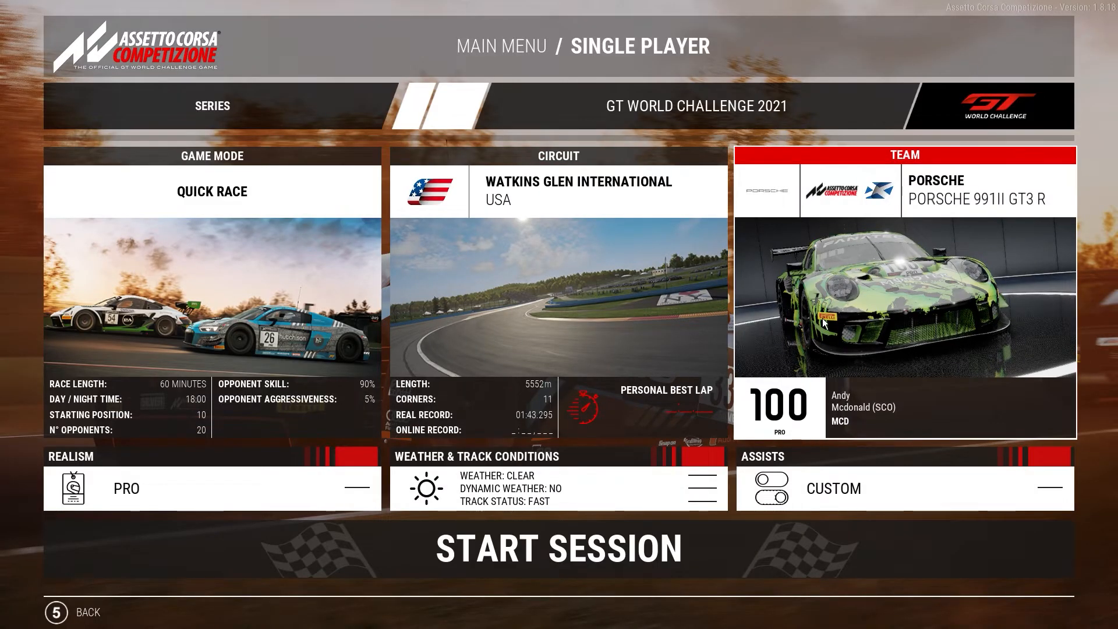
pyautogui.click(826, 315)
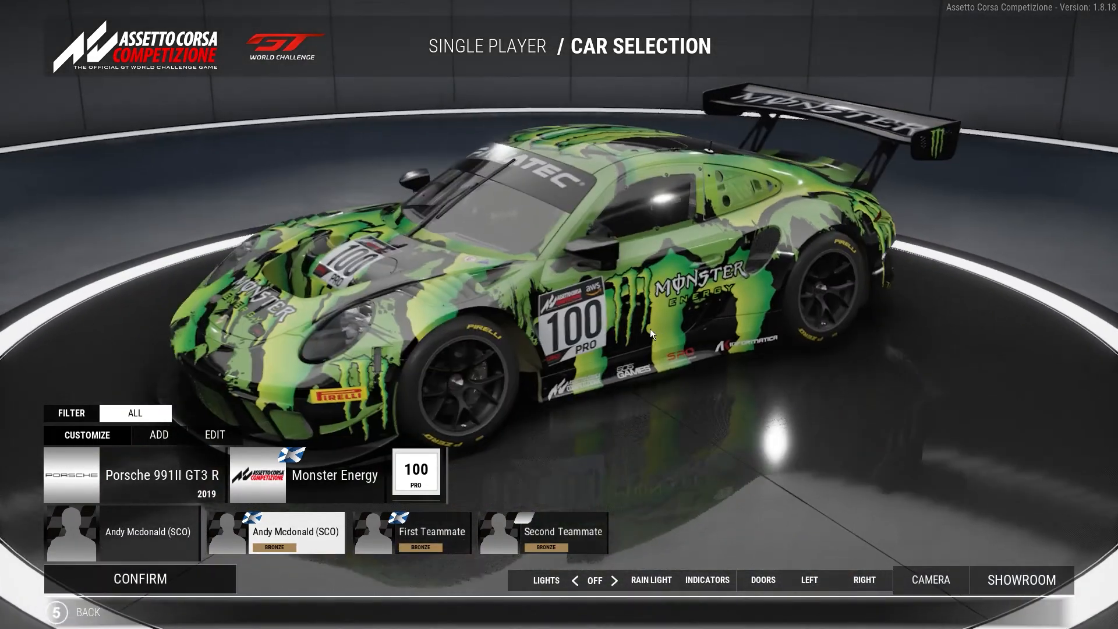
# Examine the updated Monster Energy livery from the side, rear and above, including the rear wing and window surrounds
pyautogui.moveTo(661, 324); pyautogui.dragTo(670, 467)
pyautogui.moveTo(577, 432); pyautogui.dragTo(712, 394)
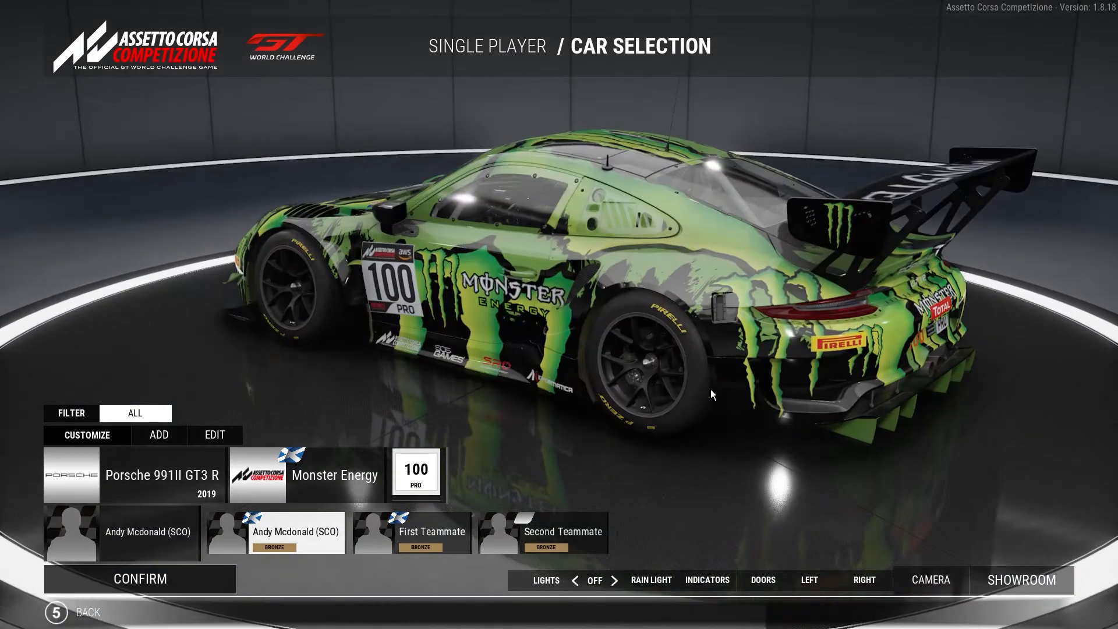
pyautogui.moveTo(496, 365); pyautogui.dragTo(549, 339)
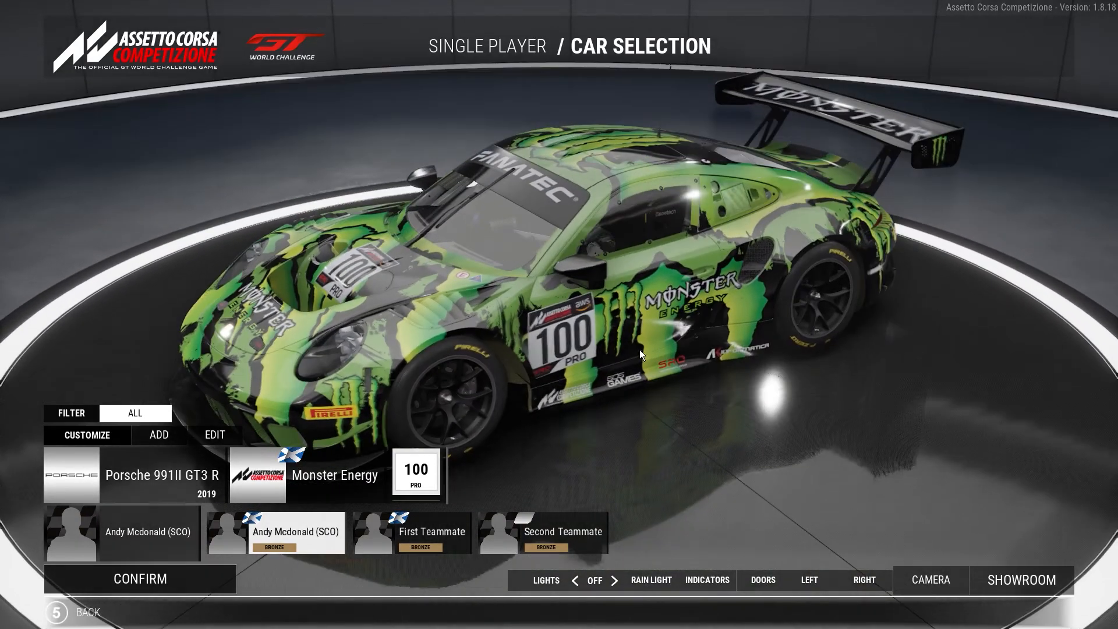
pyautogui.moveTo(639, 350); pyautogui.dragTo(622, 303)
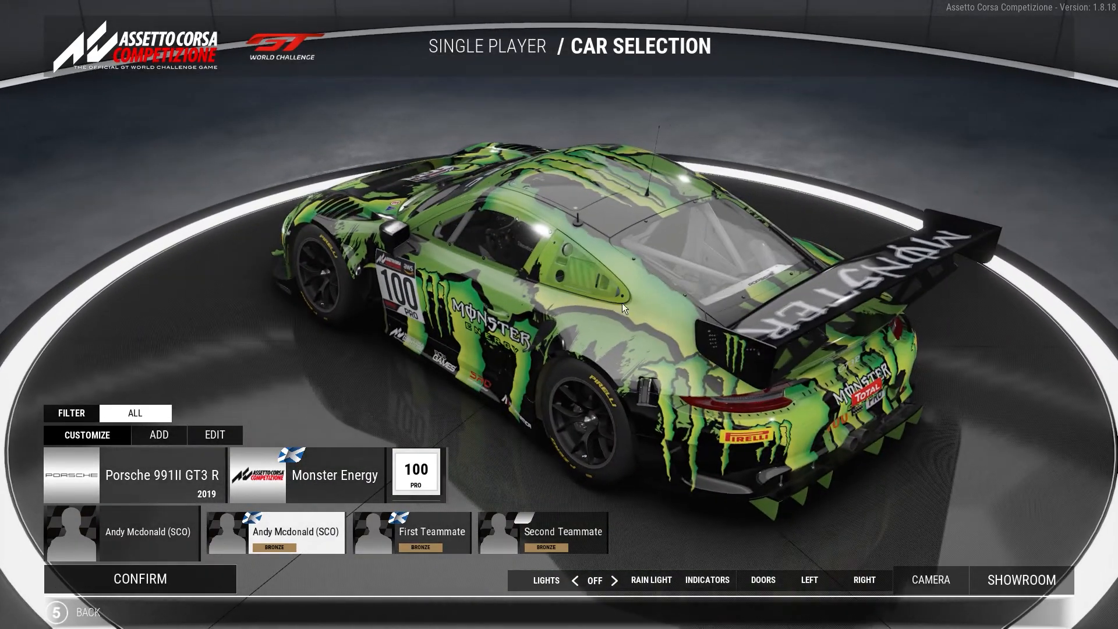
pyautogui.moveTo(681, 325); pyautogui.dragTo(866, 333)
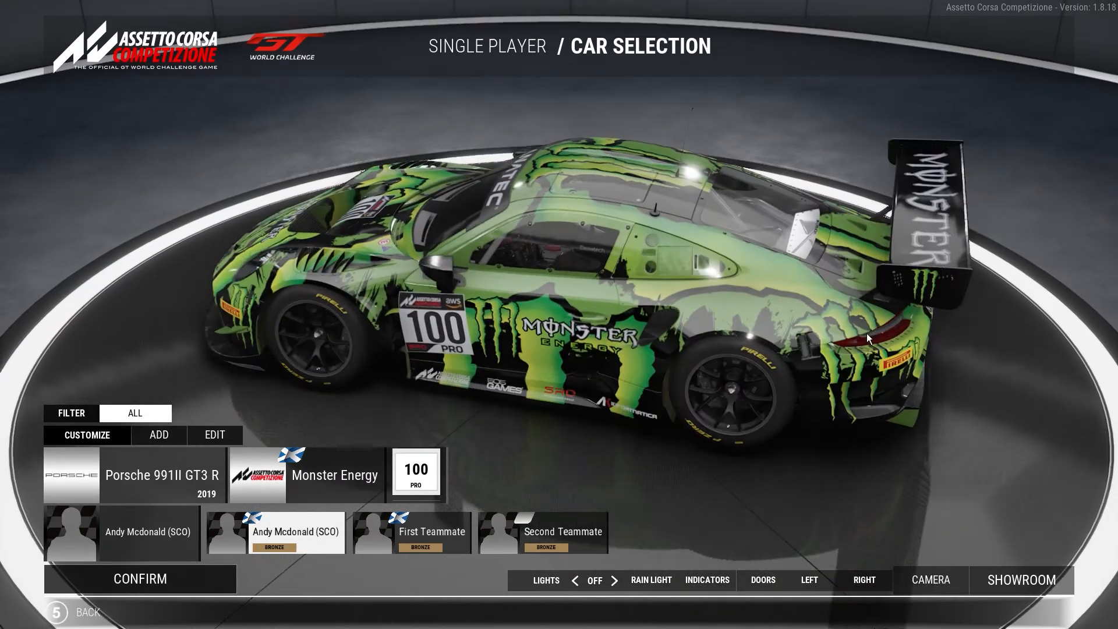
pyautogui.moveTo(934, 211); pyautogui.dragTo(966, 162)
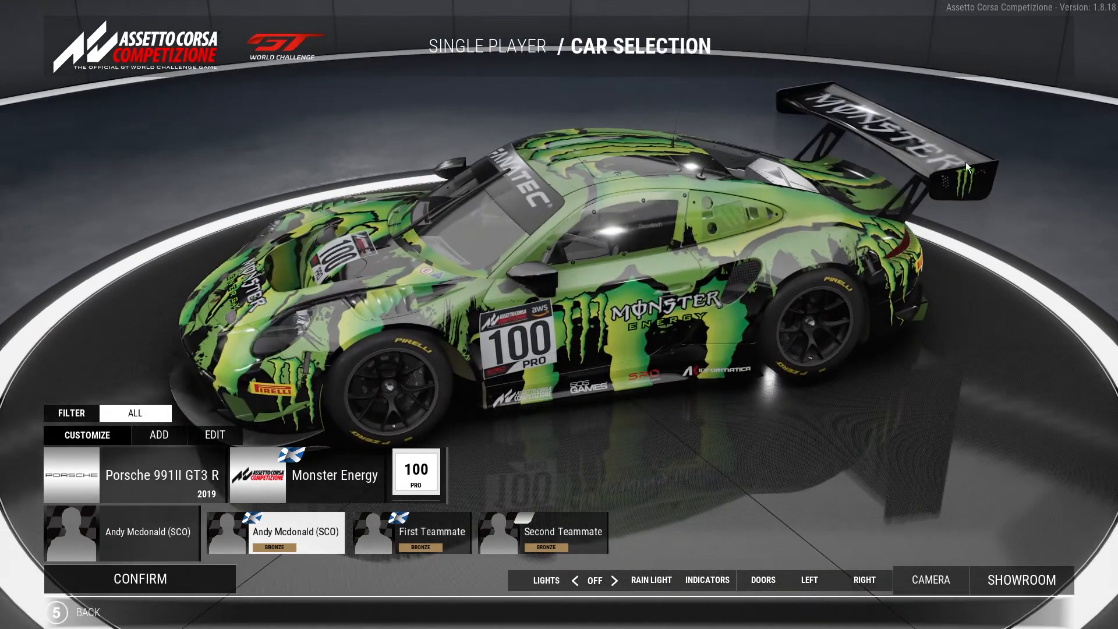
pyautogui.moveTo(620, 311)
pyautogui.mouseDown()
pyautogui.moveTo(682, 276)
pyautogui.moveTo(675, 267)
pyautogui.moveTo(656, 330)
pyautogui.moveTo(629, 311)
pyautogui.mouseUp()
# Hide the car selection interface and inspect the front of the Porsche, including the bumper, grilles, splitter and bonnet
pyautogui.rightClick(535, 354)
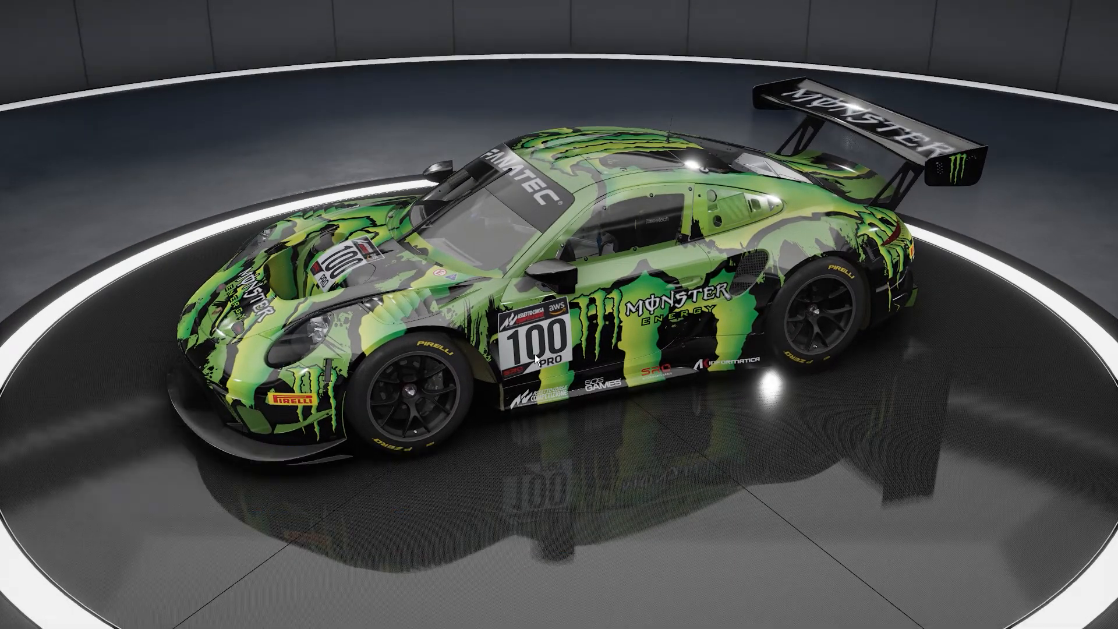
pyautogui.moveTo(473, 357); pyautogui.dragTo(644, 275)
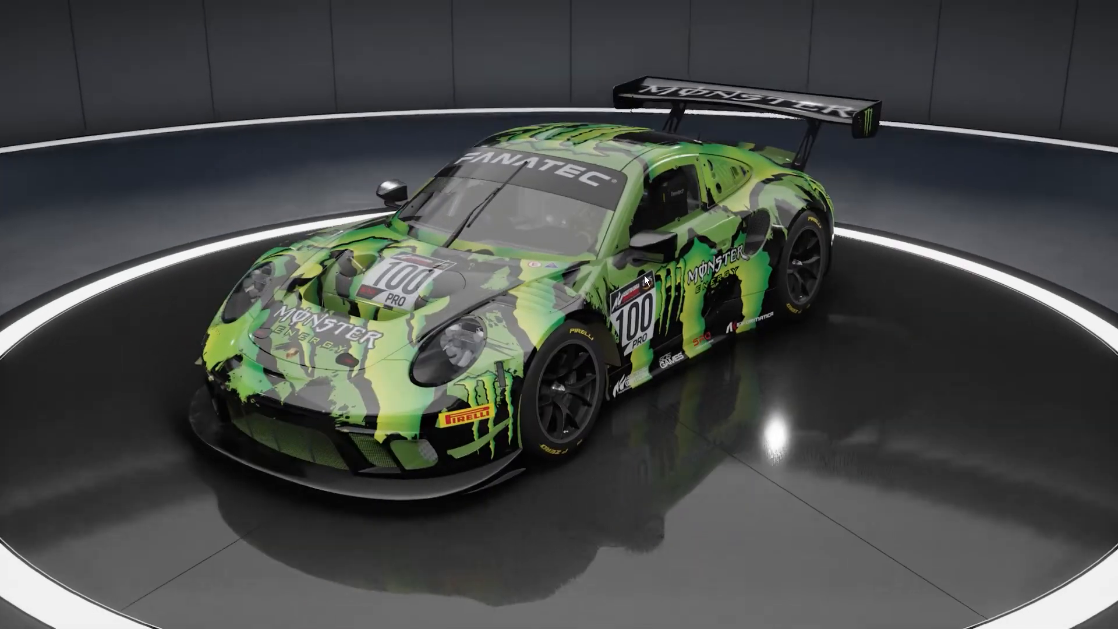
pyautogui.moveTo(439, 378); pyautogui.dragTo(483, 369)
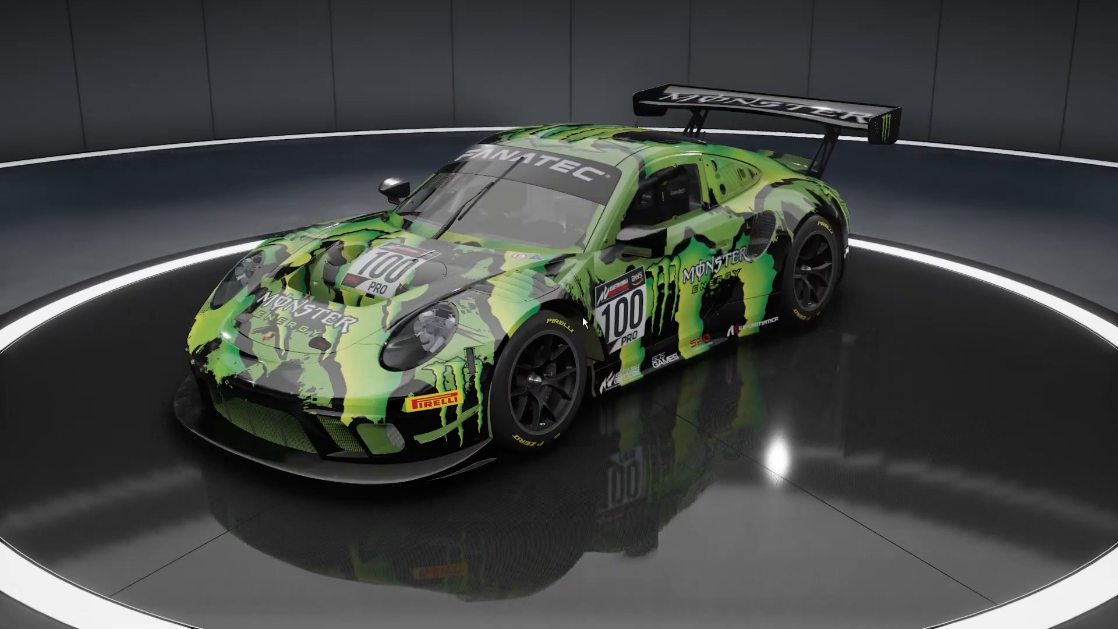
pyautogui.moveTo(583, 317); pyautogui.dragTo(498, 332)
pyautogui.moveTo(664, 282)
pyautogui.mouseDown()
pyautogui.moveTo(383, 291)
pyautogui.moveTo(666, 277)
pyautogui.mouseUp()
pyautogui.moveTo(379, 309); pyautogui.dragTo(639, 274)
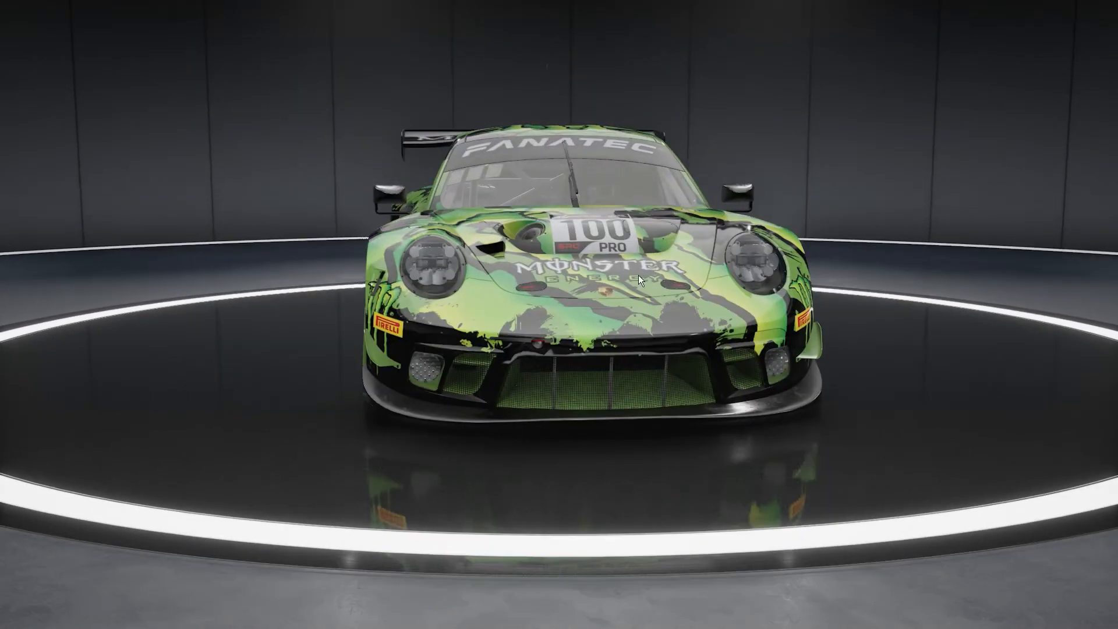
pyautogui.moveTo(463, 375); pyautogui.dragTo(541, 355)
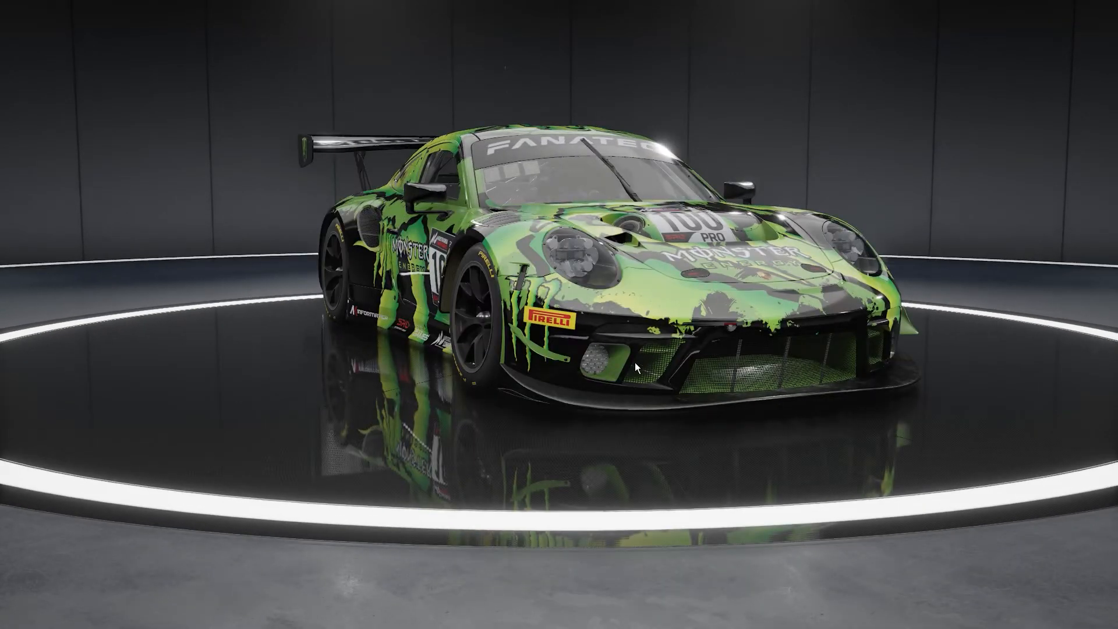
pyautogui.moveTo(635, 362); pyautogui.dragTo(494, 355)
pyautogui.moveTo(588, 351); pyautogui.dragTo(338, 406)
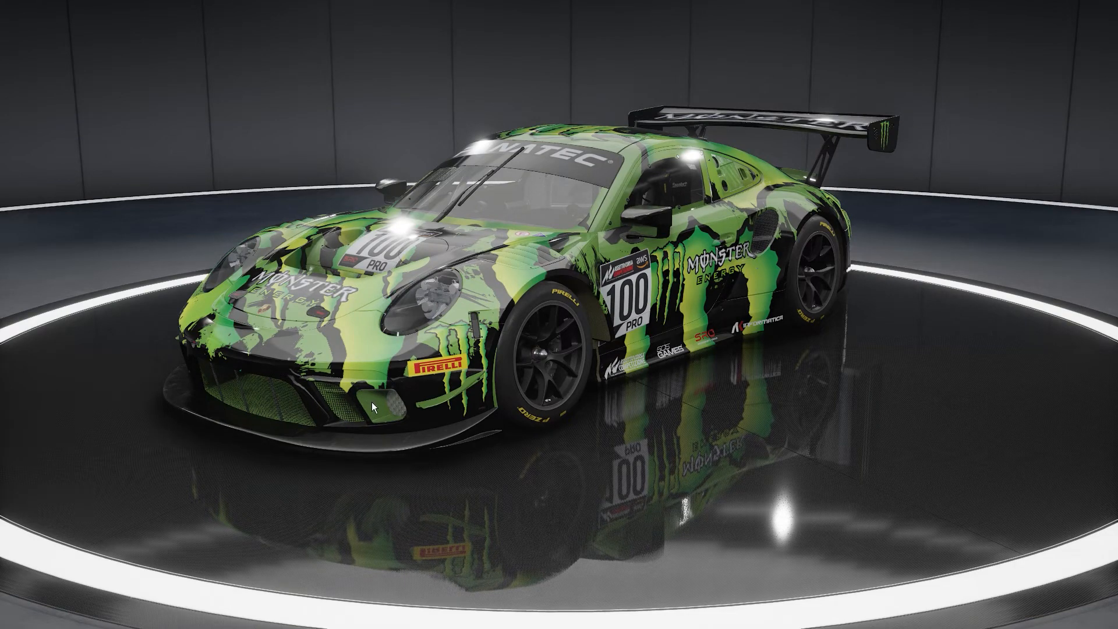
# Inspect both sides and the rear of the Porsche, including the side panels, rear bumper and diffuser fins
pyautogui.moveTo(301, 387); pyautogui.dragTo(809, 391)
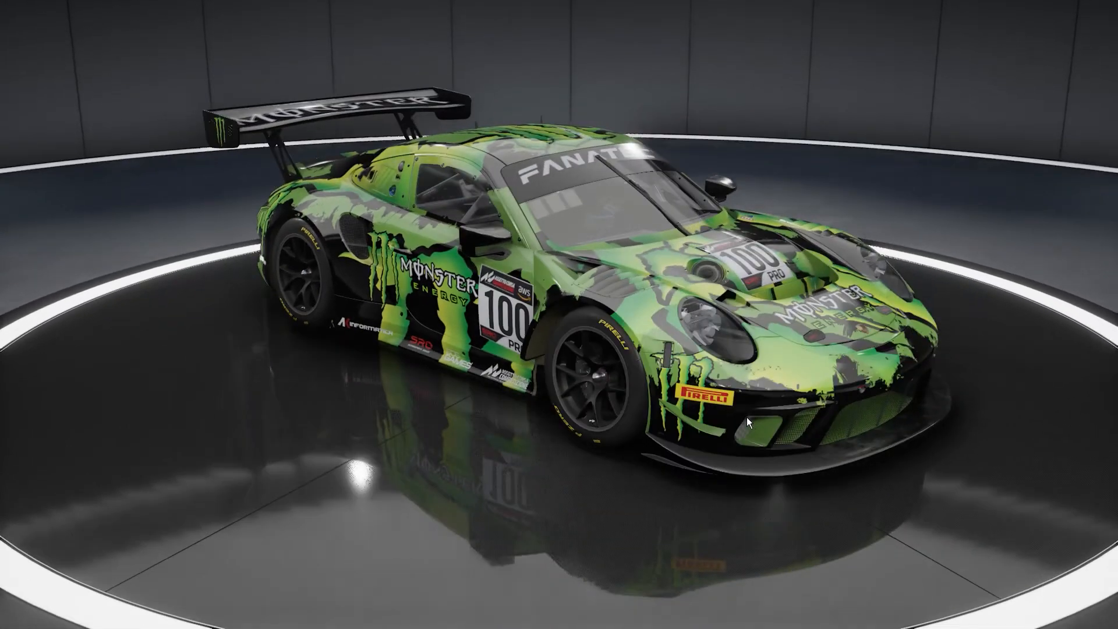
pyautogui.moveTo(746, 417); pyautogui.dragTo(253, 326)
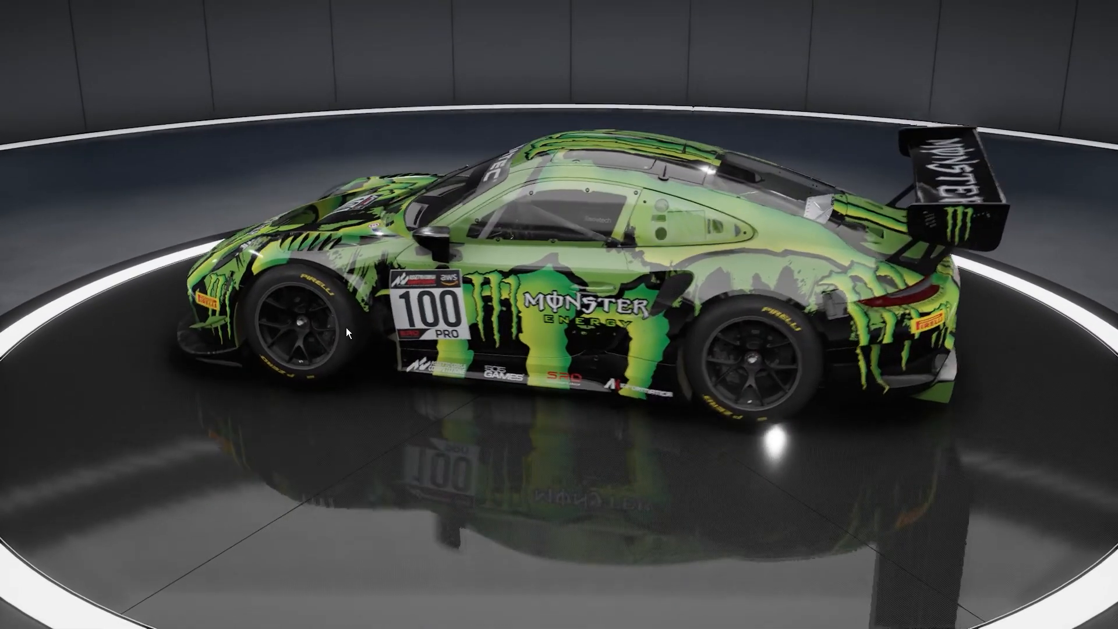
pyautogui.moveTo(565, 319); pyautogui.dragTo(480, 353)
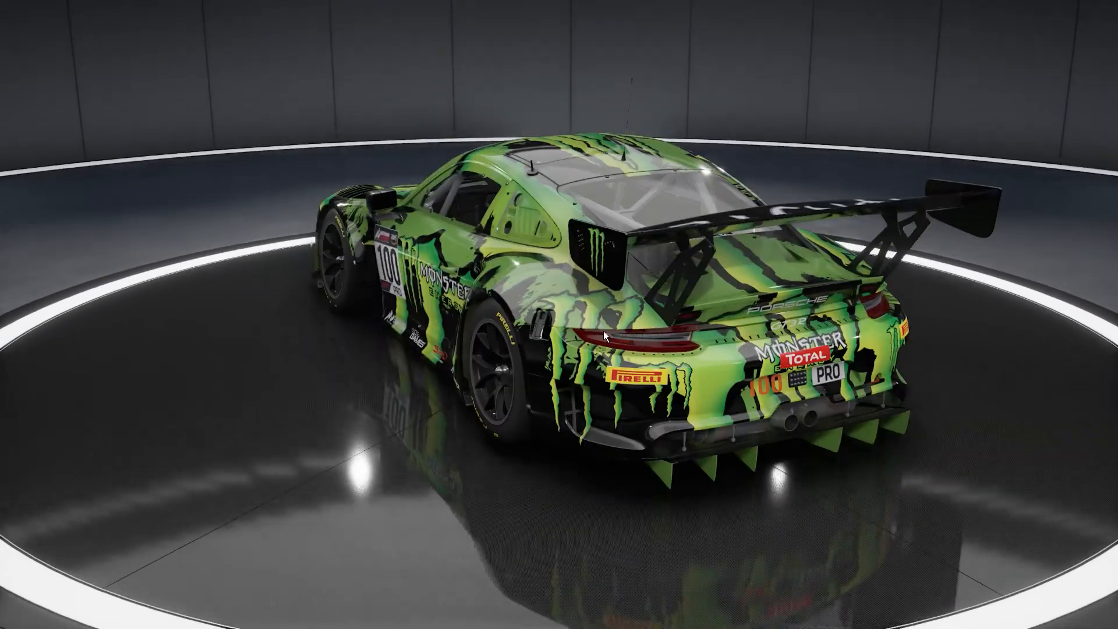
pyautogui.moveTo(656, 361); pyautogui.dragTo(675, 319)
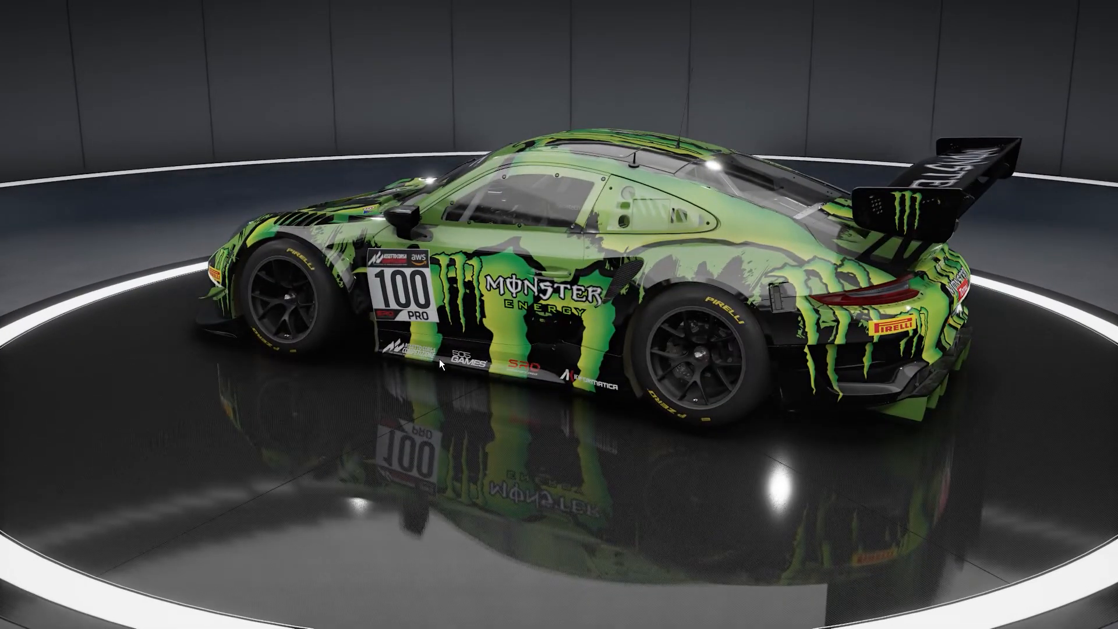
pyautogui.moveTo(440, 359); pyautogui.dragTo(655, 343)
pyautogui.click(446, 343)
# Return to the game's main menu and switch back to the livery document in Photoshop
pyautogui.press('Escape')
pyautogui.press('Escape')
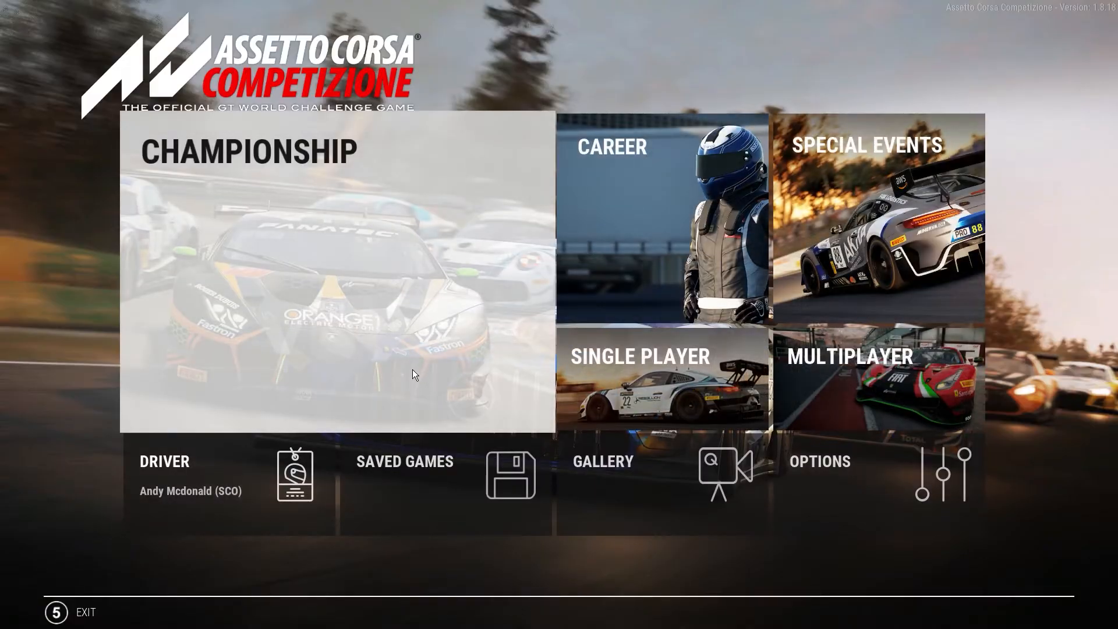
pyautogui.hotkey('alt', 'Tab')
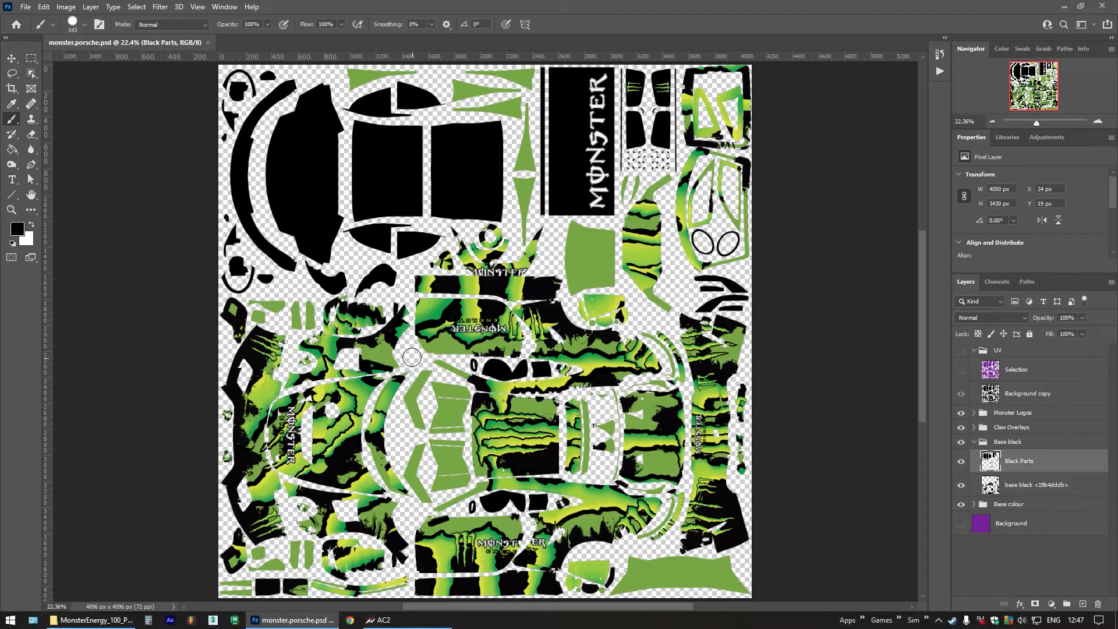
pyautogui.scroll(-2, 559, 278)
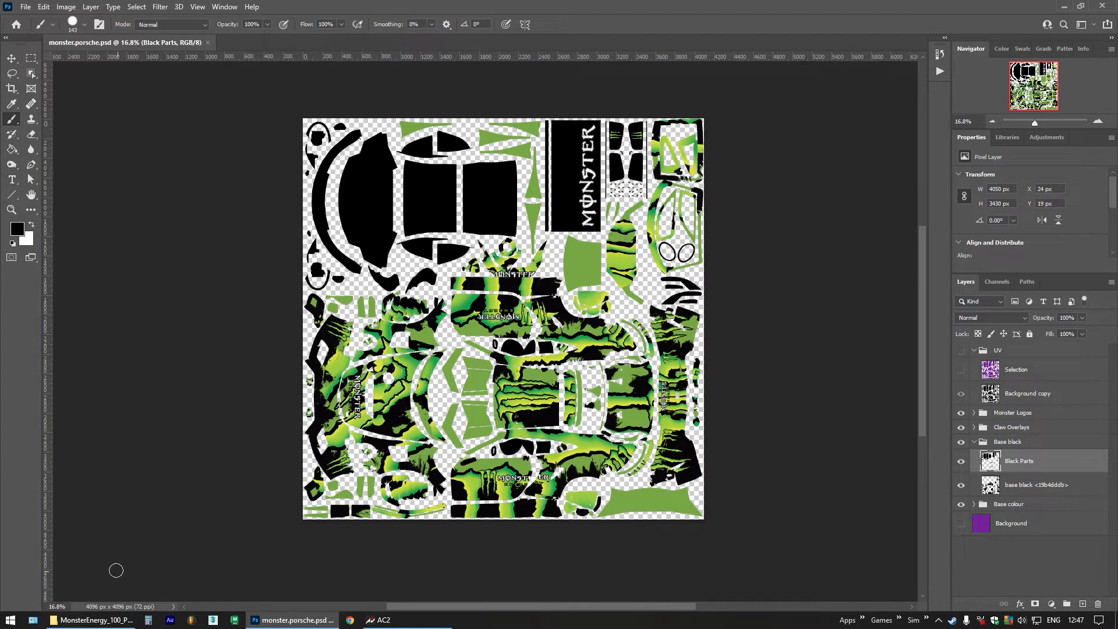
# Open Porsche991II.DriverName.psd from the DriverName folder inside the desktop's Monster Porsch 991II project folder
pyautogui.hotkey('alt', 'Tab')
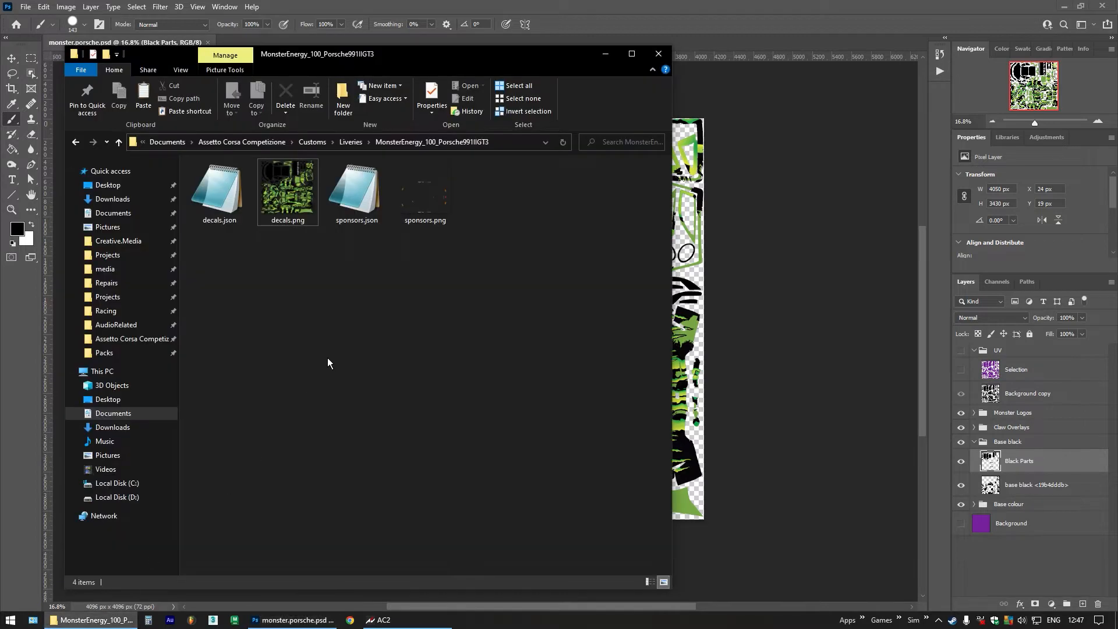
pyautogui.rightClick(125, 194)
pyautogui.click(134, 212)
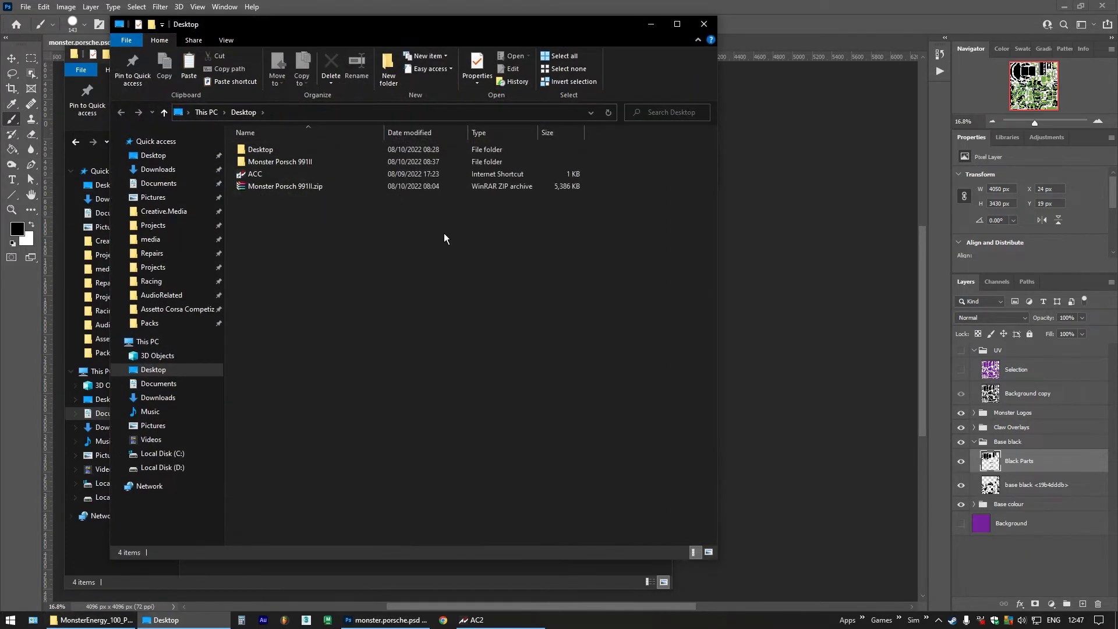
pyautogui.doubleClick(284, 168)
pyautogui.doubleClick(267, 184)
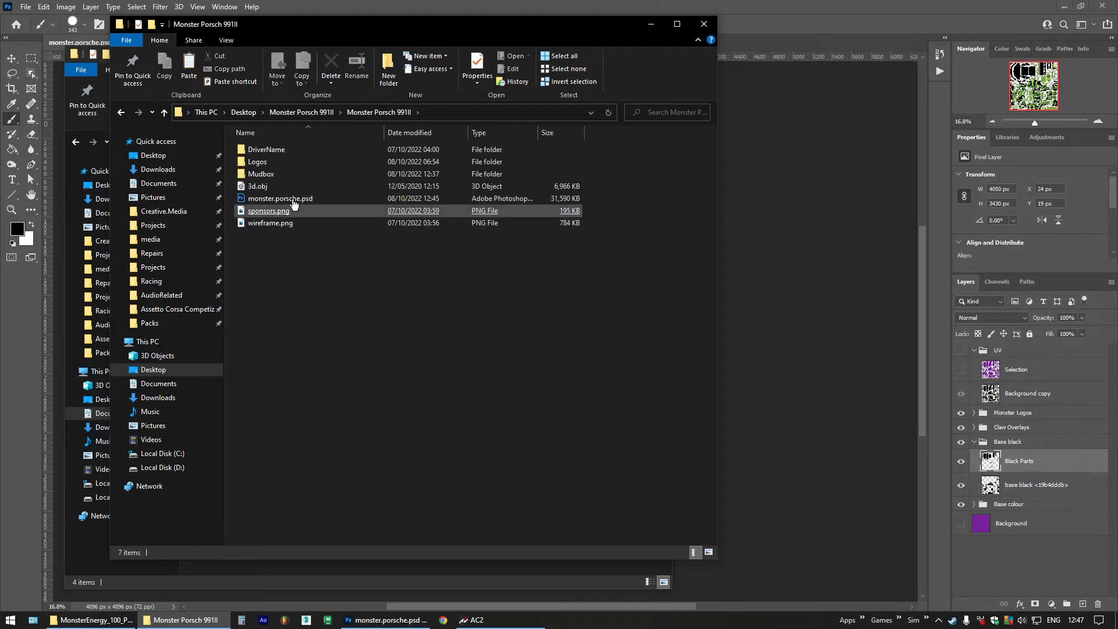
pyautogui.click(270, 151)
pyautogui.doubleClick(270, 150)
pyautogui.click(280, 163)
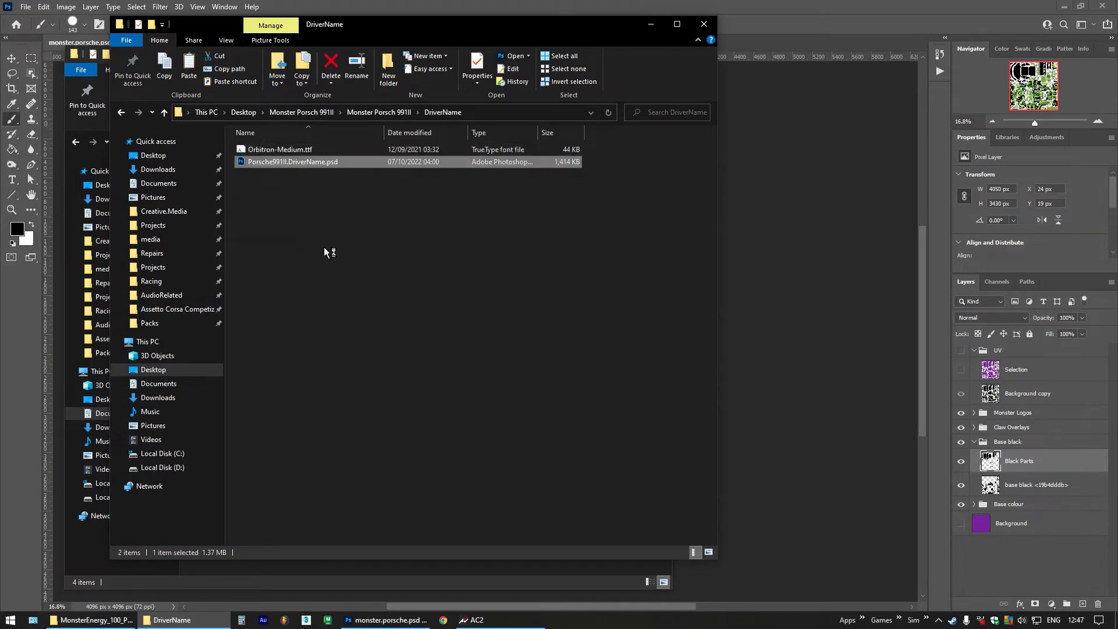
pyautogui.hotkey('alt', 'Tab')
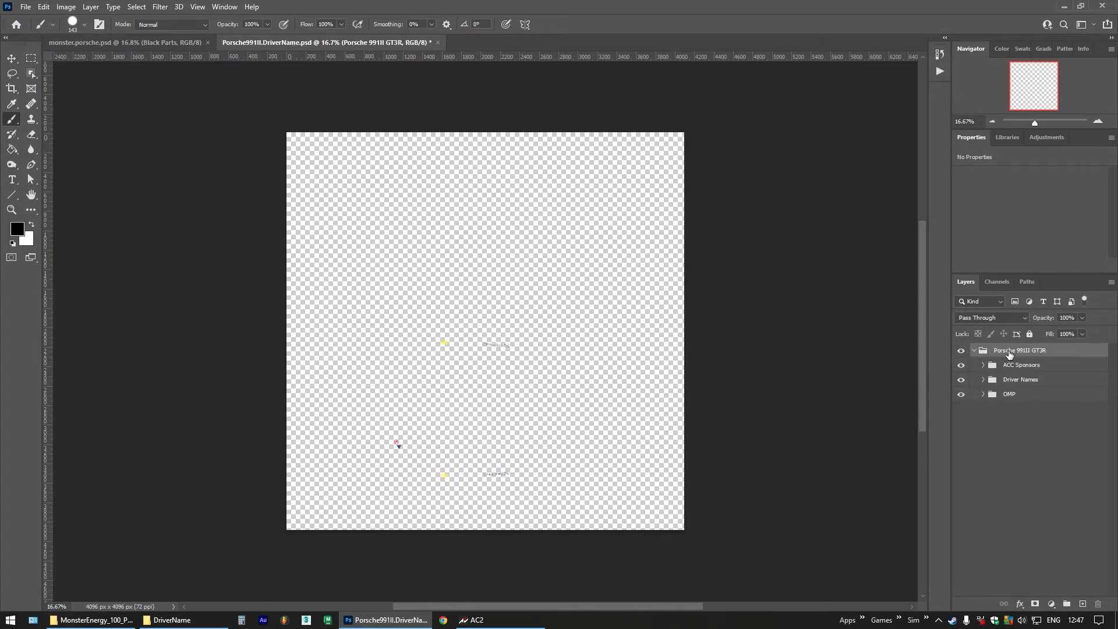
# Copy the Porsche 991II GT3R group into monster.porsche.psd, place it beneath Background copy, and show the purple Background layer
pyautogui.click(144, 43)
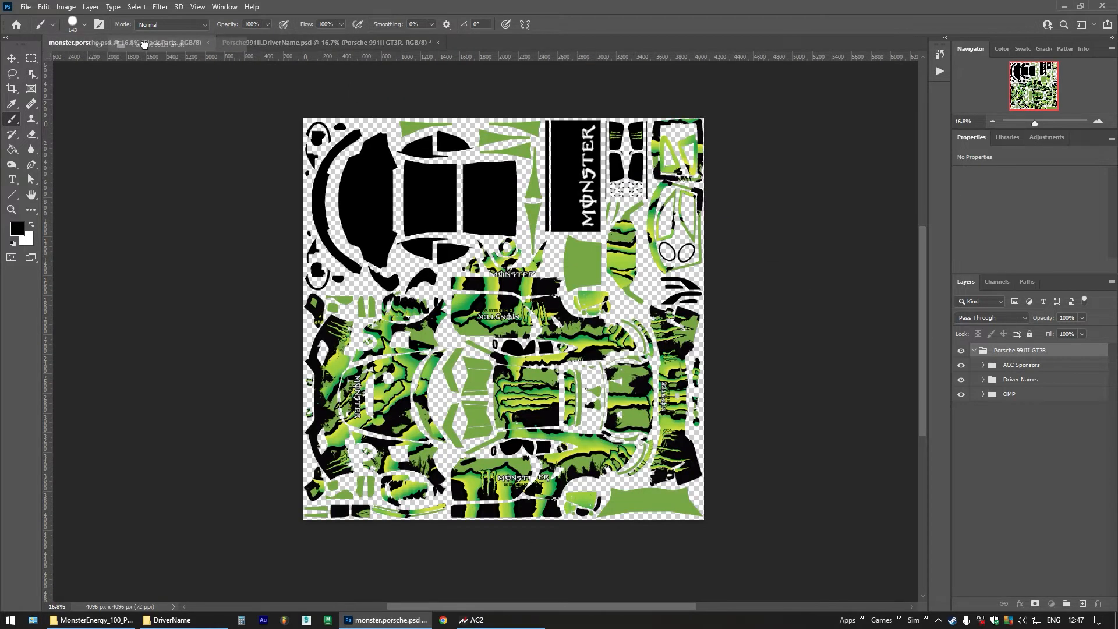
pyautogui.moveTo(144, 43); pyautogui.dragTo(694, 329)
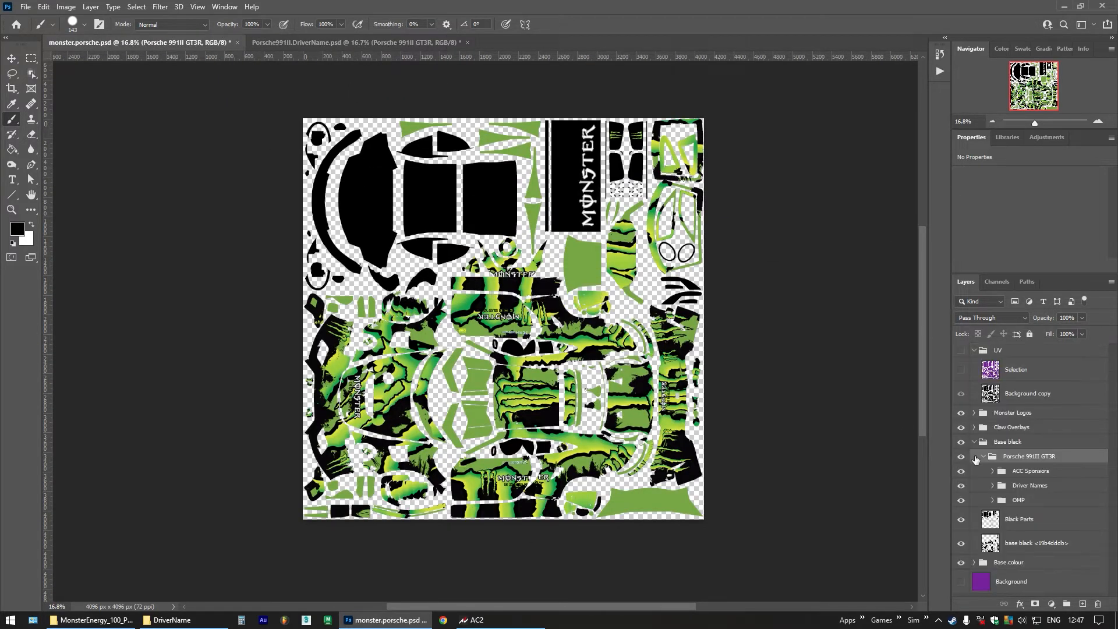
pyautogui.moveTo(1047, 424); pyautogui.dragTo(1060, 406)
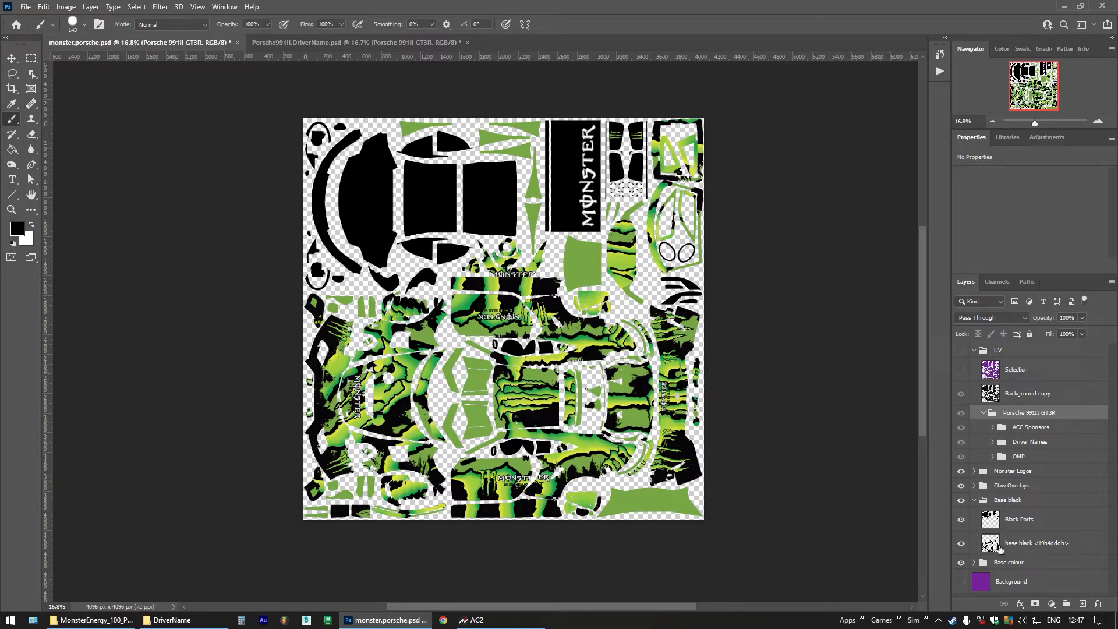
pyautogui.click(961, 581)
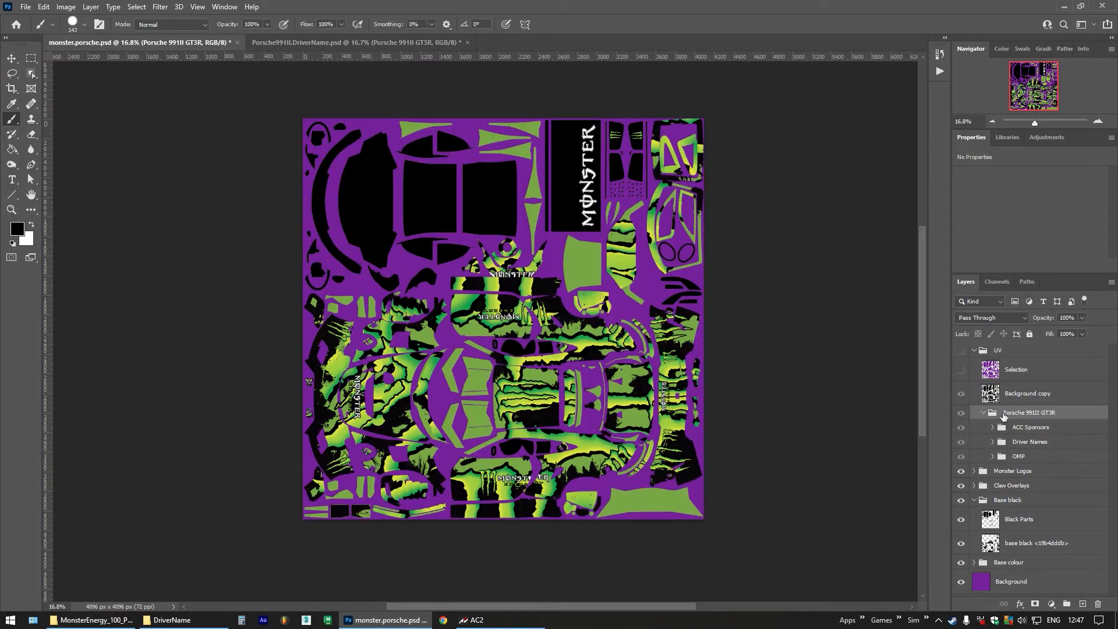
# Move the Porsche 991II GT3R group out of the UV group to directly above Monster Logos, and collapse both groups
pyautogui.click(974, 351)
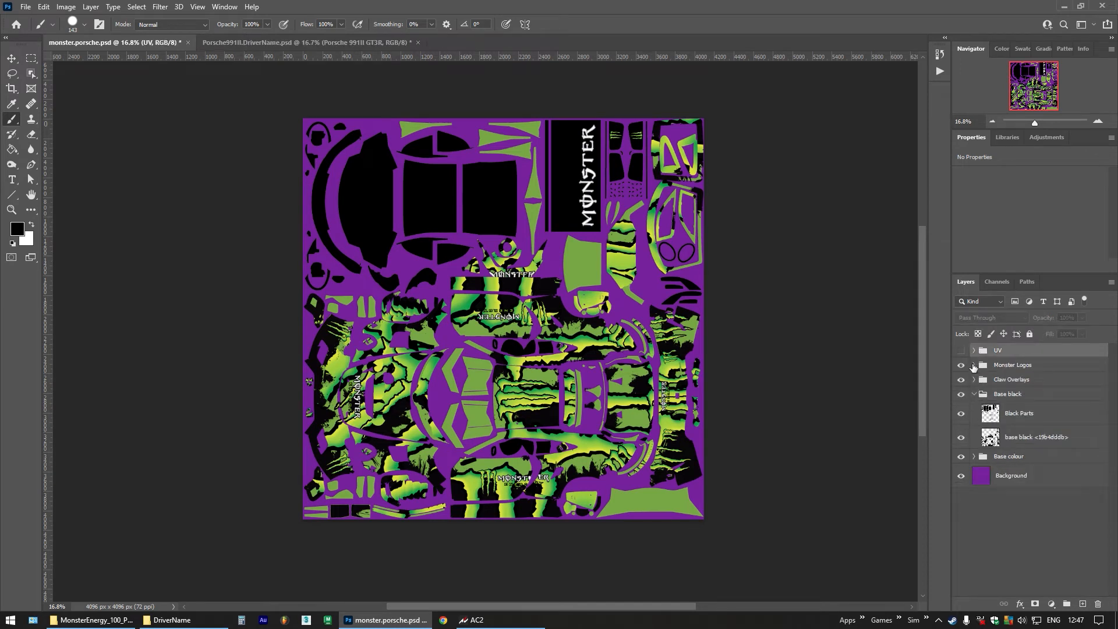
pyautogui.click(974, 365)
pyautogui.click(974, 365)
pyautogui.click(975, 350)
pyautogui.moveTo(1021, 414); pyautogui.dragTo(1032, 466)
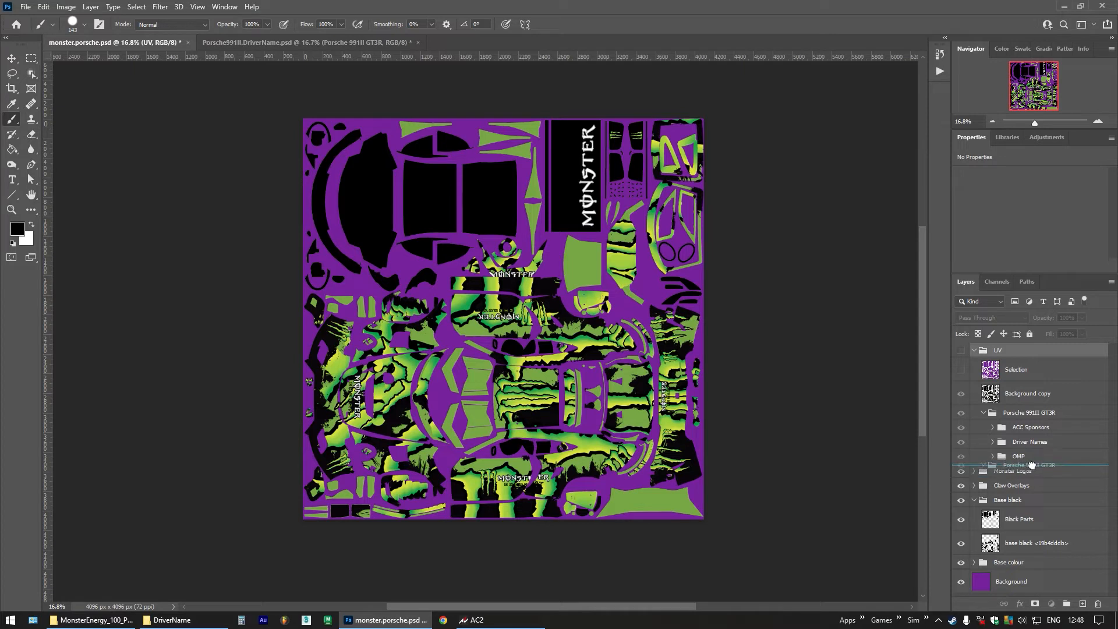
pyautogui.click(974, 351)
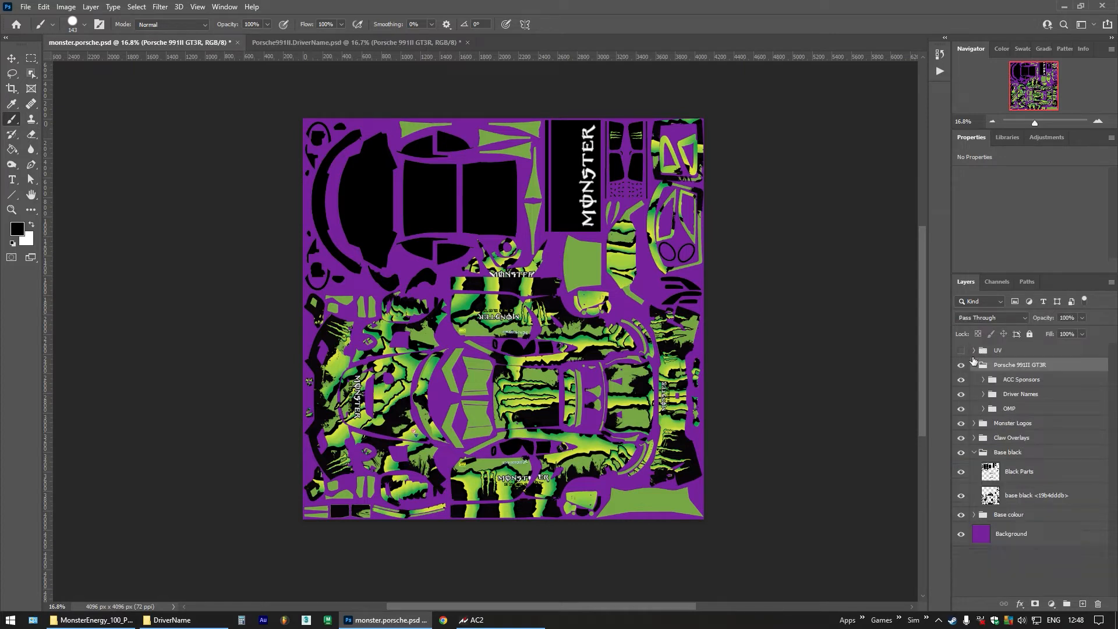
pyautogui.click(974, 365)
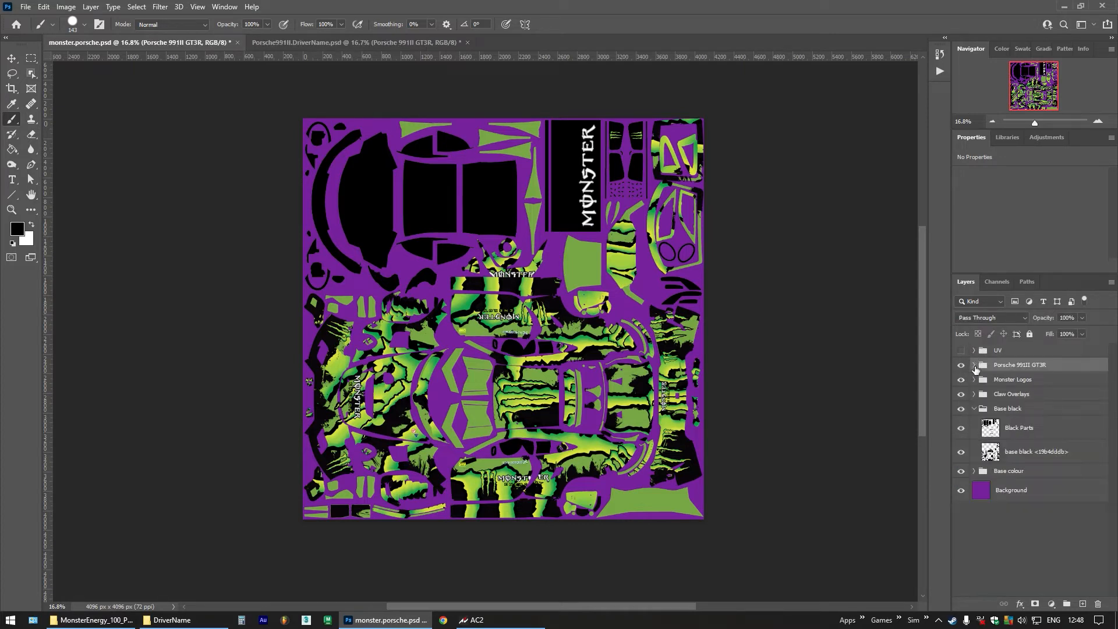
# Group Monster Logos, Claw Overlays, Base black and Base colour into a new group named Livery
pyautogui.click(1006, 381)
pyautogui.click(975, 409)
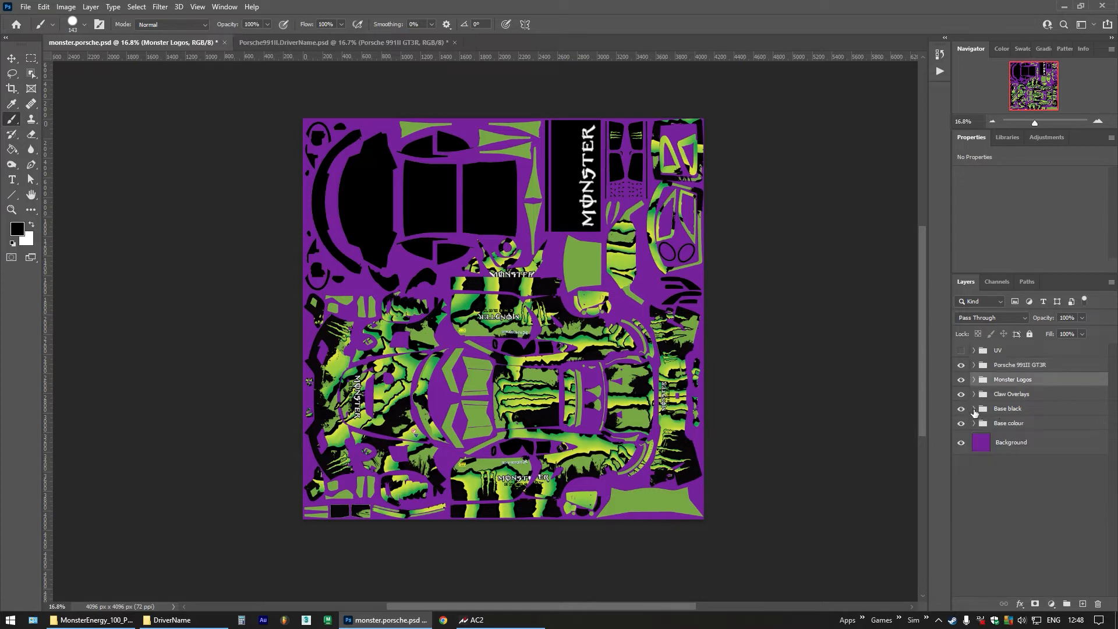
pyautogui.keyDown('shift'); pyautogui.click(1006, 427); pyautogui.keyUp('shift')
pyautogui.click(1112, 282)
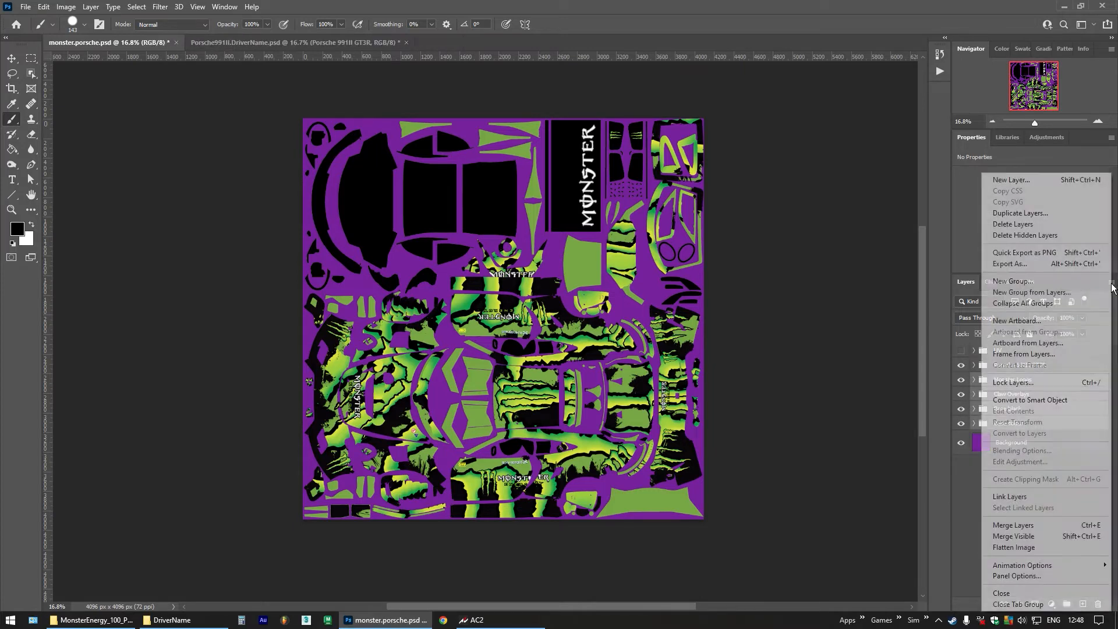
pyautogui.click(1032, 291)
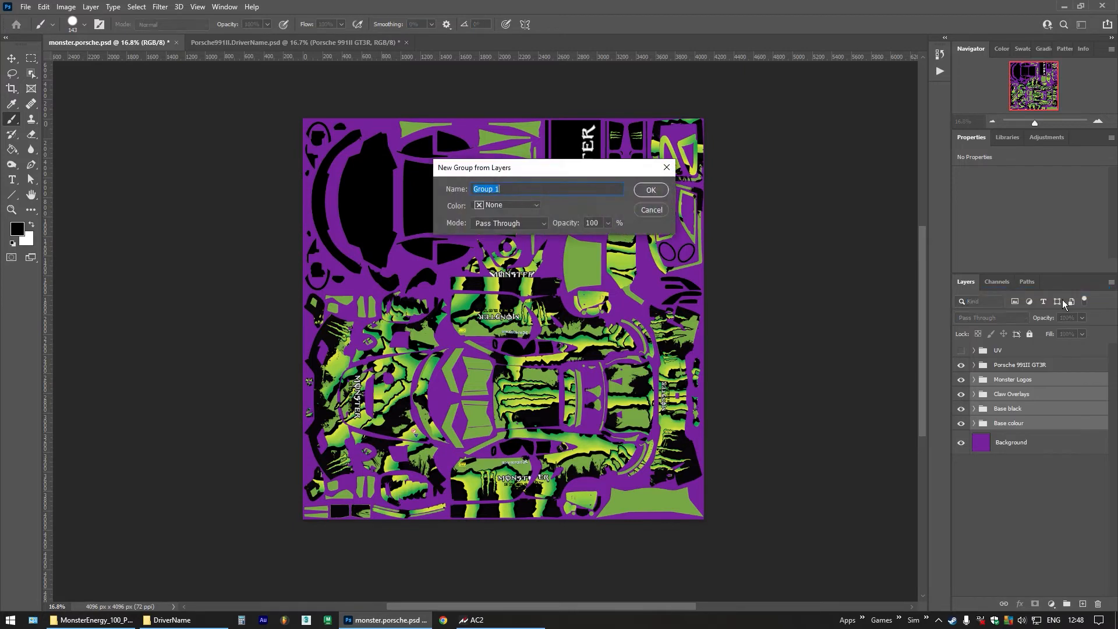
pyautogui.write('Livery')
pyautogui.press('Return')
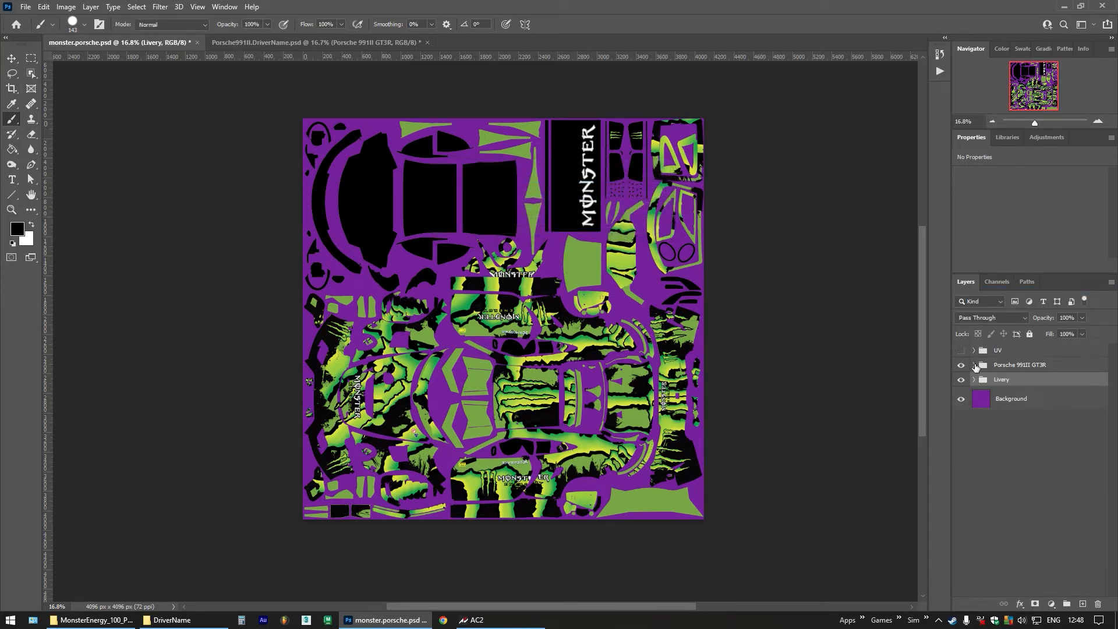
# Rename the Porsche 991II GT3R group as Sponsors
pyautogui.doubleClick(1013, 366)
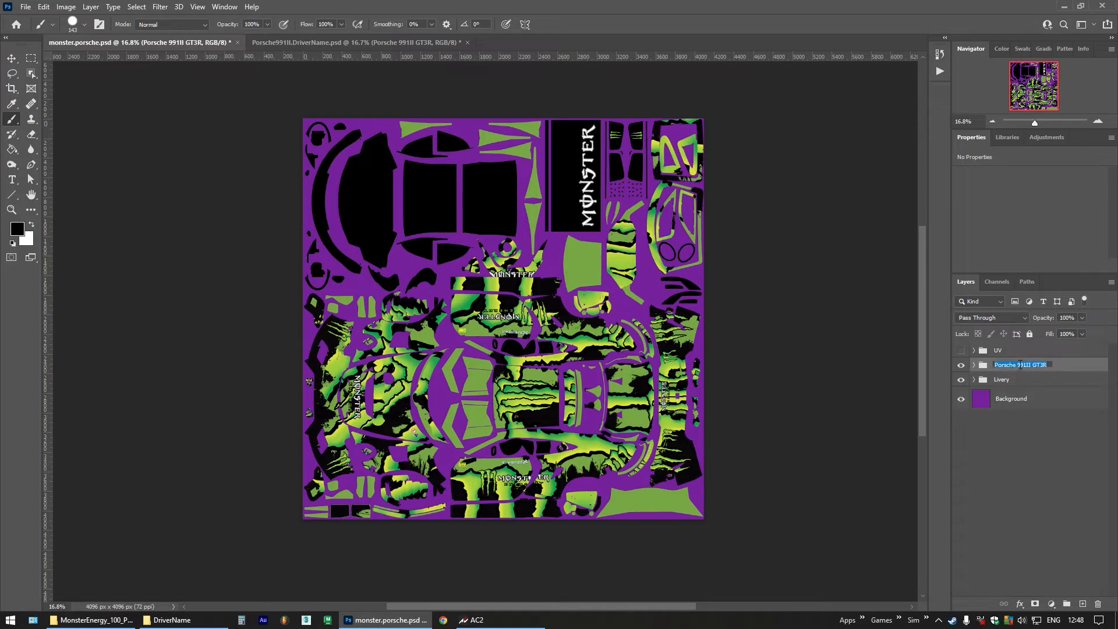
pyautogui.write('Sponsors')
pyautogui.press('Return')
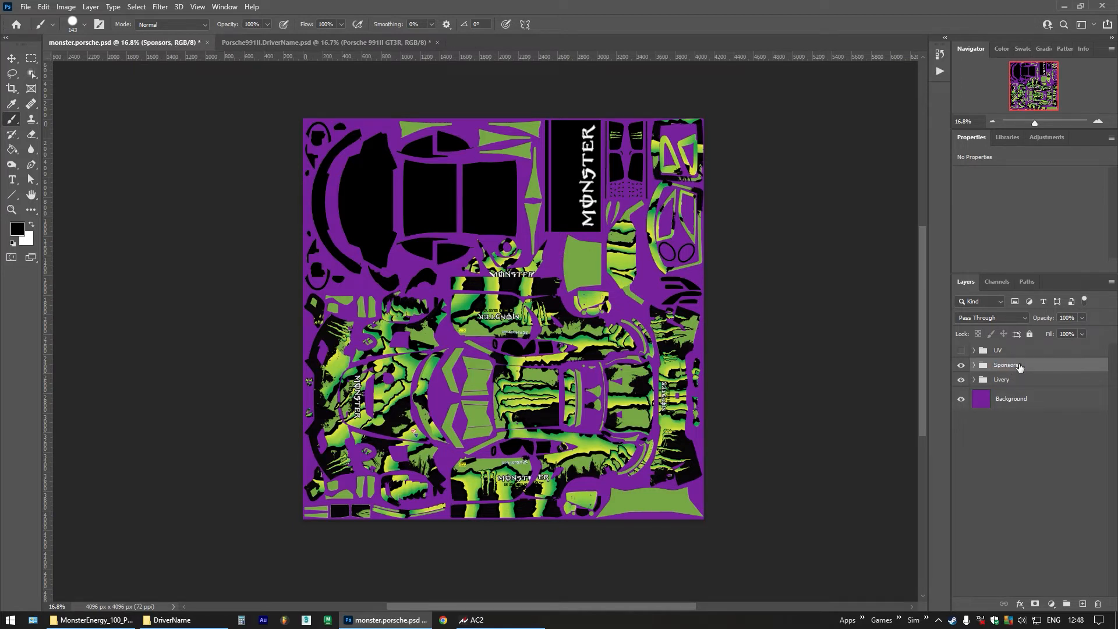
# Check the contents of the Sponsors and Livery groups, and hide the Livery group so only the sponsor decals show
pyautogui.click(973, 365)
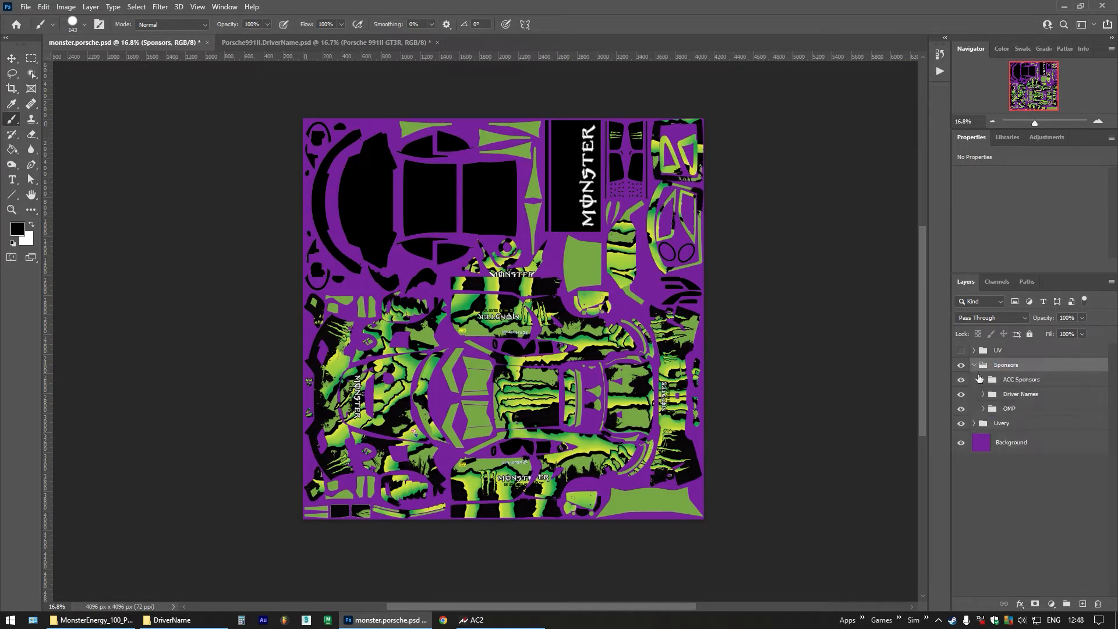
pyautogui.click(984, 379)
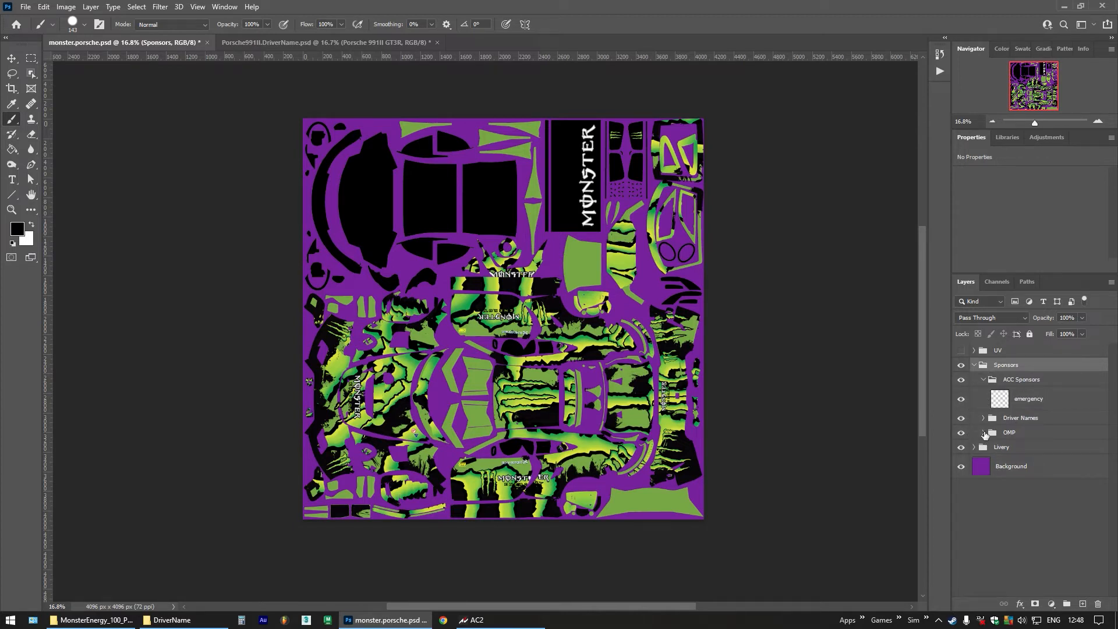
pyautogui.click(975, 448)
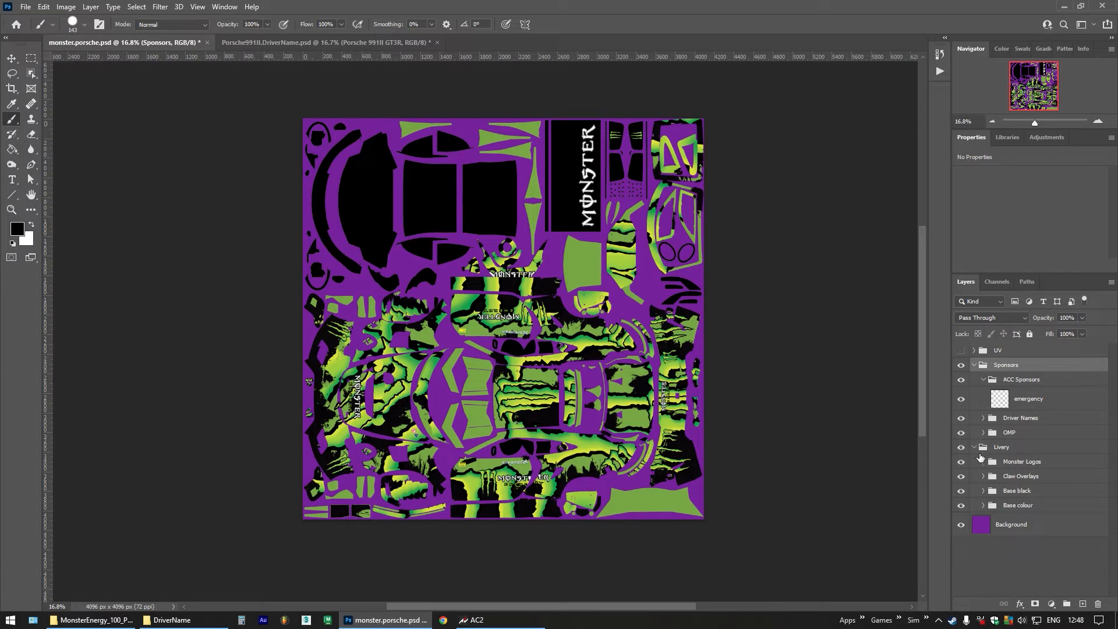
pyautogui.click(975, 447)
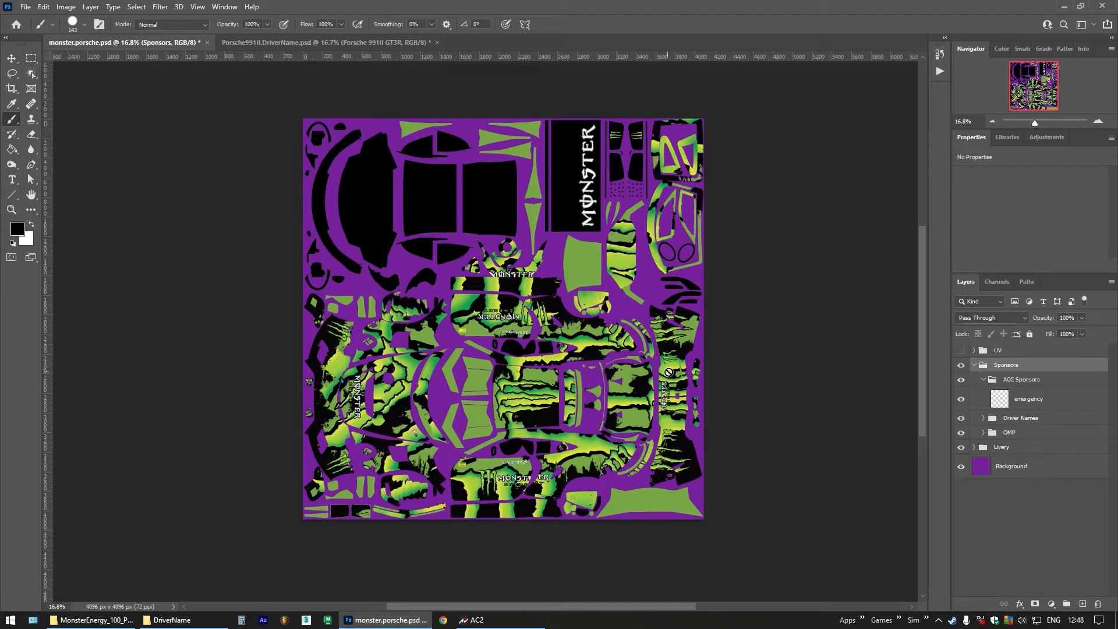
pyautogui.scroll(2, 552, 375)
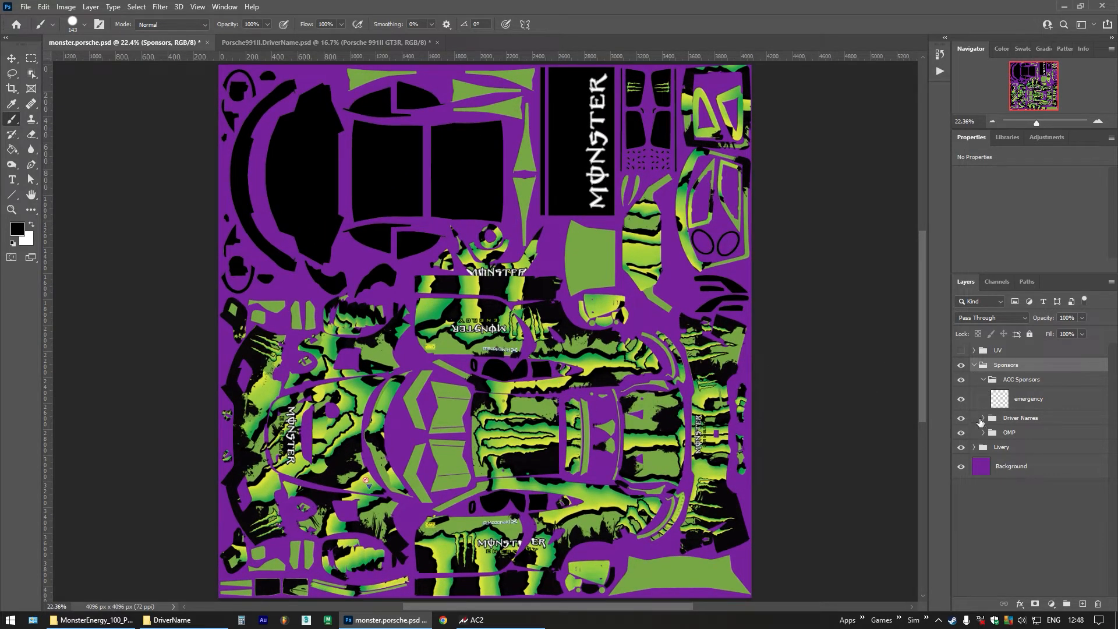
pyautogui.click(973, 365)
pyautogui.click(962, 380)
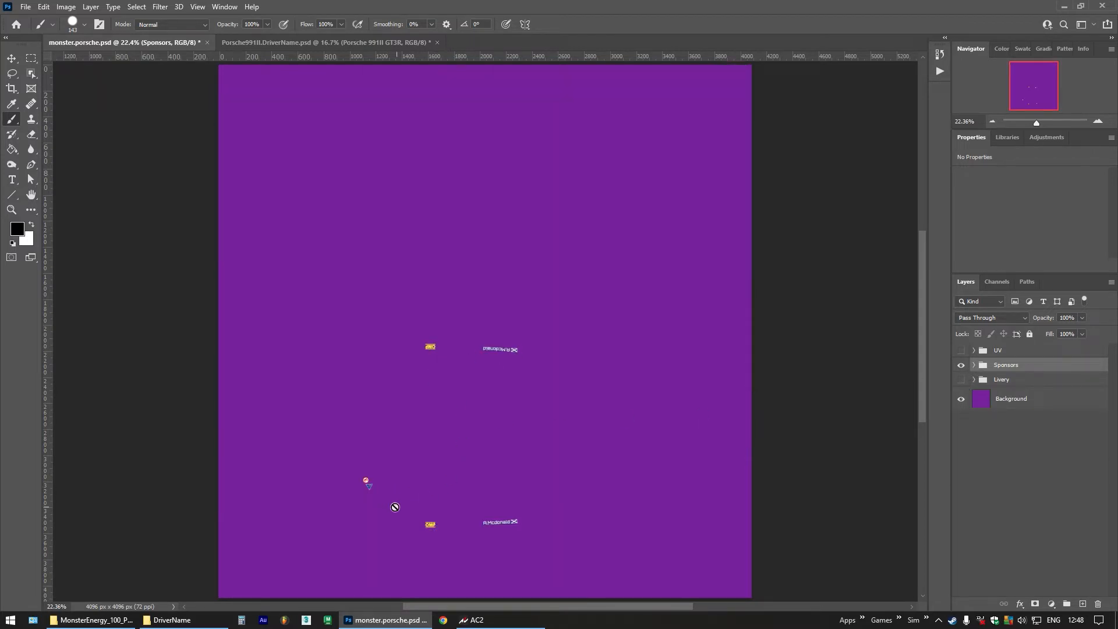
pyautogui.click(974, 365)
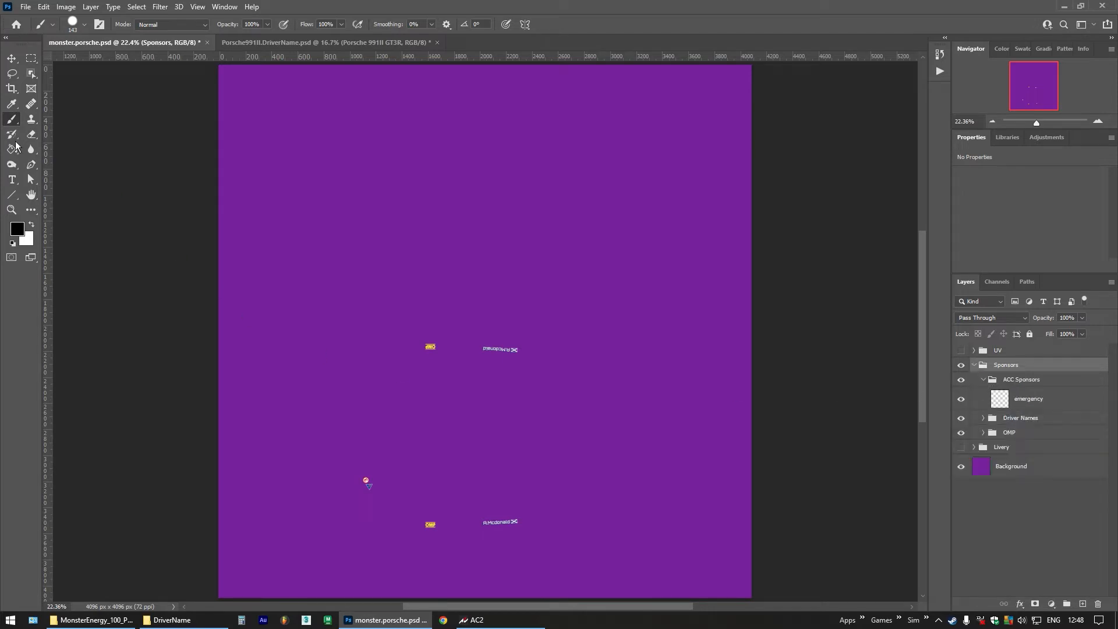
pyautogui.click(12, 180)
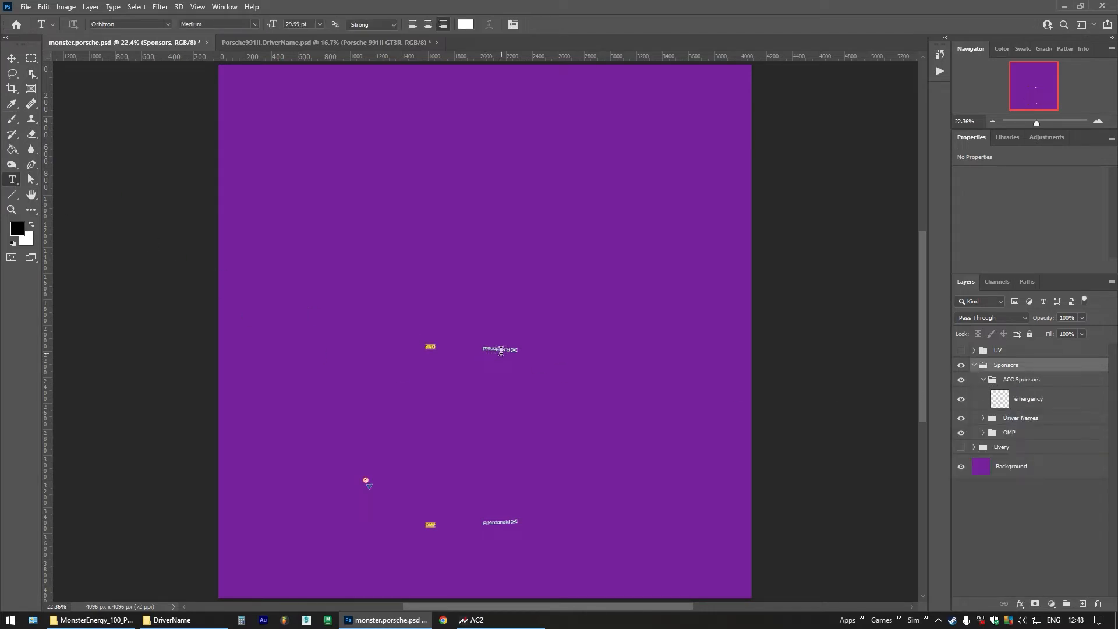
pyautogui.doubleClick(501, 351)
pyautogui.click(555, 24)
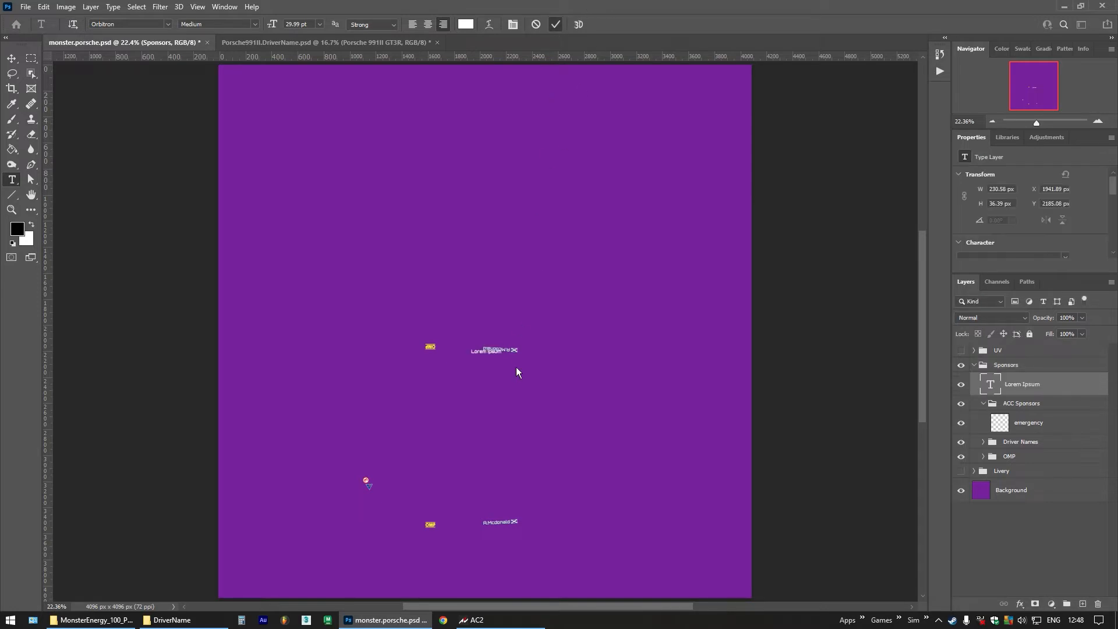
pyautogui.scroll(6, 492, 354)
pyautogui.press('Delete')
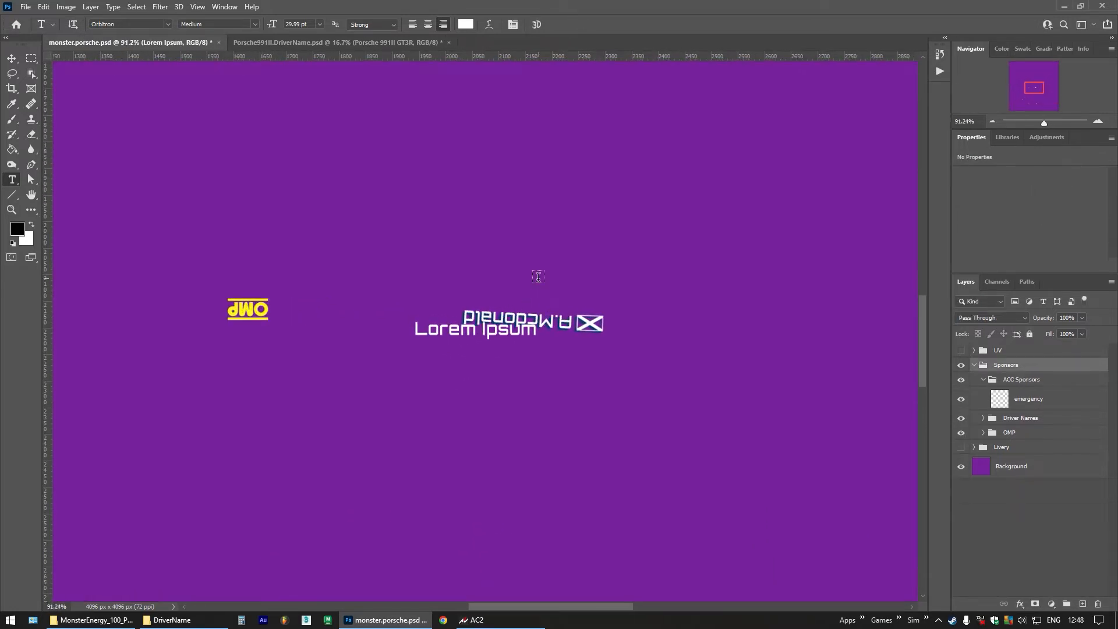
# Clear the upside-down text of the Name layer in the Driver L group and enter the driver's name
pyautogui.scroll(4, 553, 315)
pyautogui.click(553, 316)
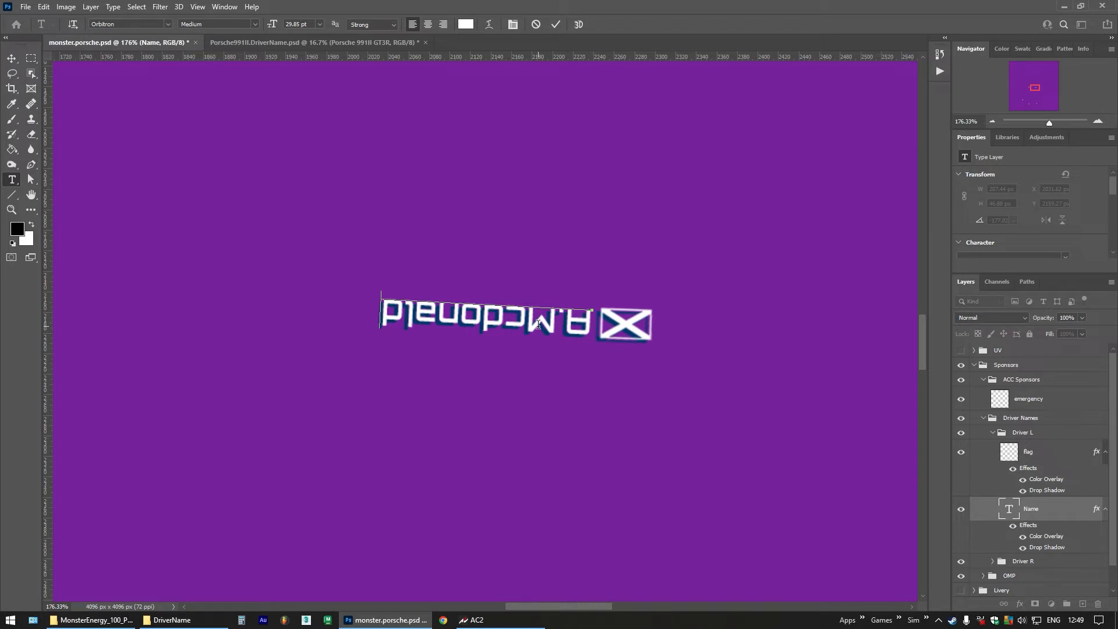
pyautogui.press('BackSpace')
pyautogui.press('BackSpace')
pyautogui.press('BackSpace')
pyautogui.press('BackSpace')
pyautogui.press('BackSpace')
pyautogui.press('BackSpace')
pyautogui.press('BackSpace')
pyautogui.press('BackSpace')
pyautogui.press('BackSpace')
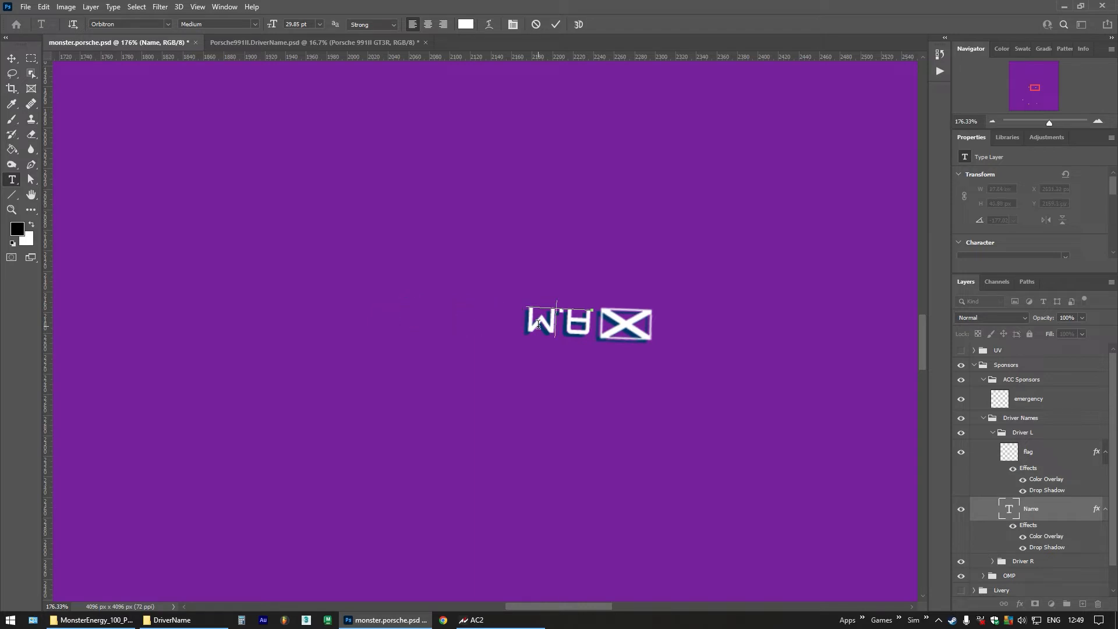
pyautogui.press('BackSpace')
pyautogui.write('A.Mcdonald')
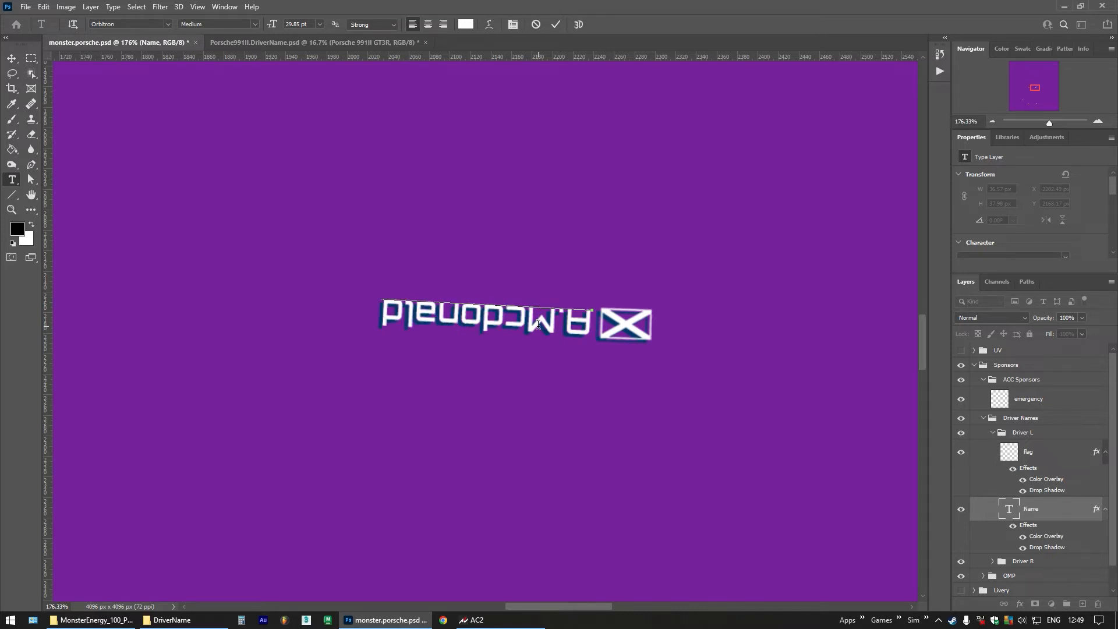
pyautogui.click(555, 24)
pyautogui.scroll(-3, 564, 295)
pyautogui.scroll(-6, 564, 295)
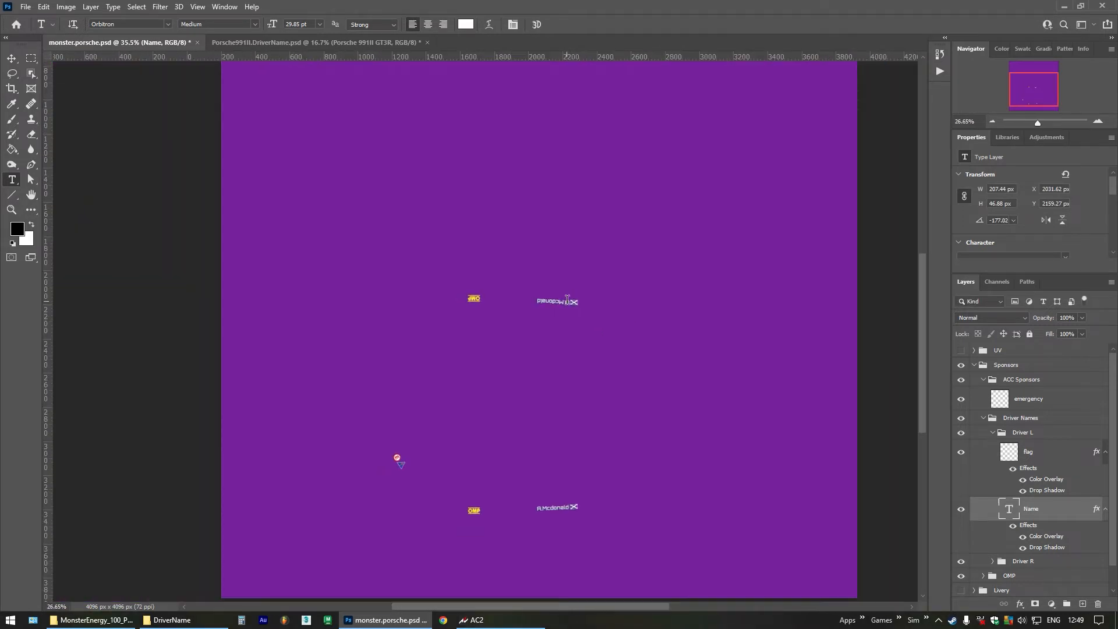
pyautogui.moveTo(574, 344); pyautogui.dragTo(535, 387)
pyautogui.scroll(-3, 552, 370)
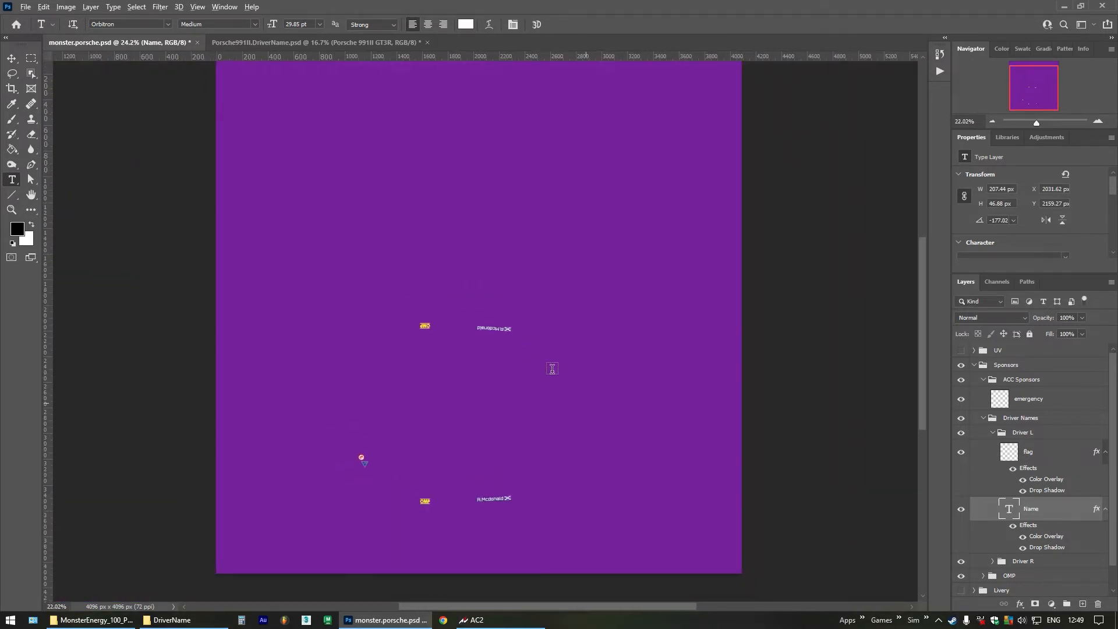
pyautogui.hotkey('ctrl', '+')
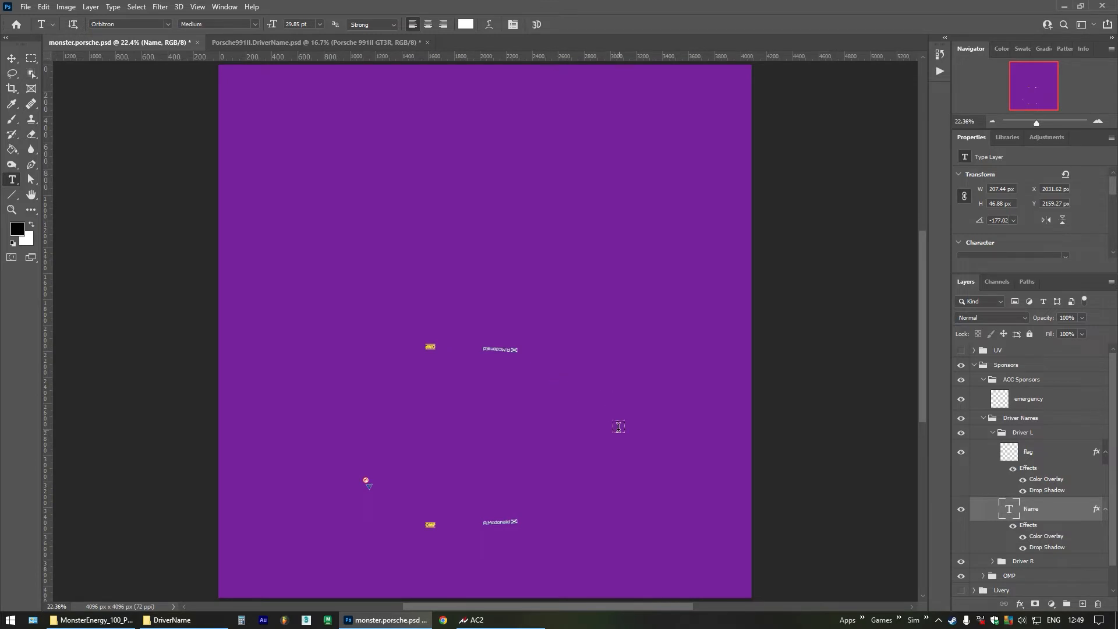
# Collapse the Driver Names and Sponsors groups and hide the Background layer so only the sponsor decals show on transparency
pyautogui.click(984, 419)
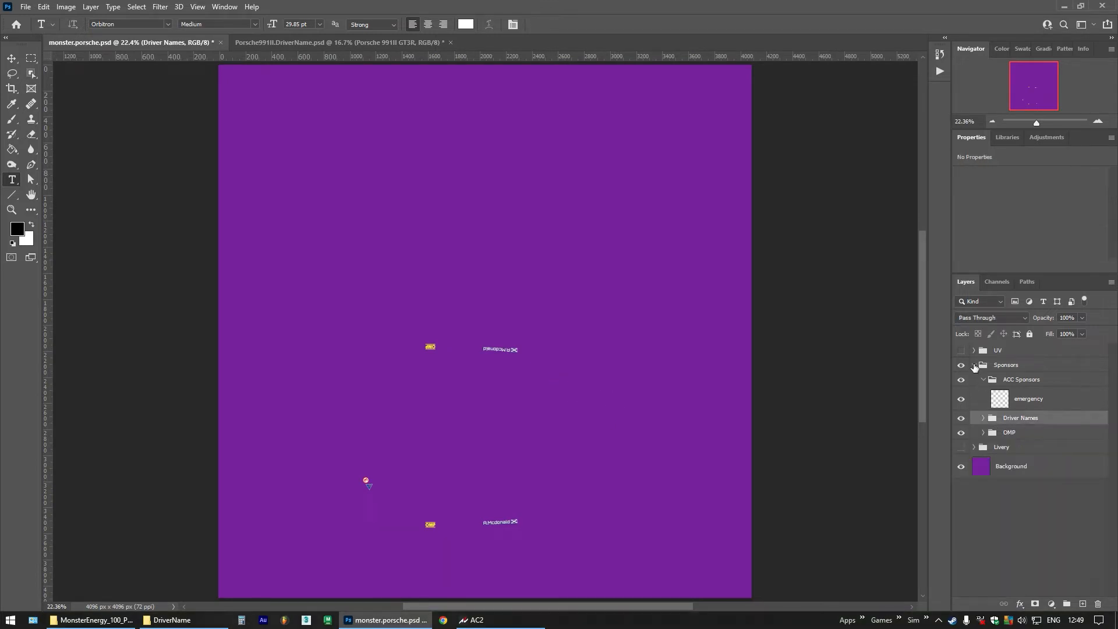
pyautogui.click(974, 365)
pyautogui.click(962, 399)
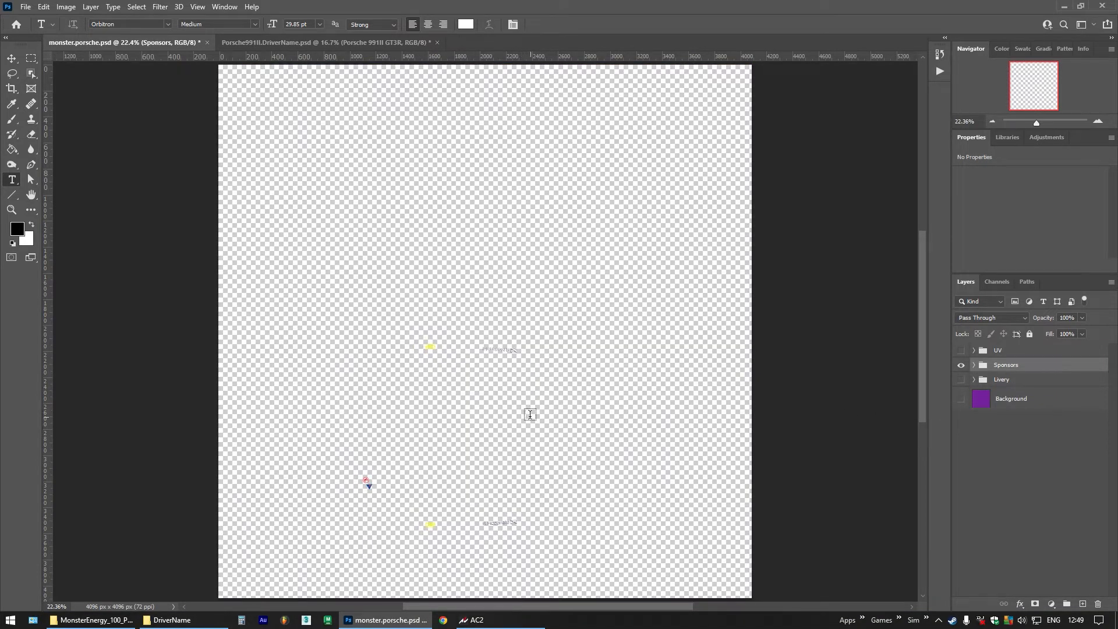
# Export the sponsor decals with Save for Web as a transparent PNG-24, overwriting sponsors.png in the MonsterEnergy_100_Porsche991IIGT3 folder
pyautogui.click(26, 7)
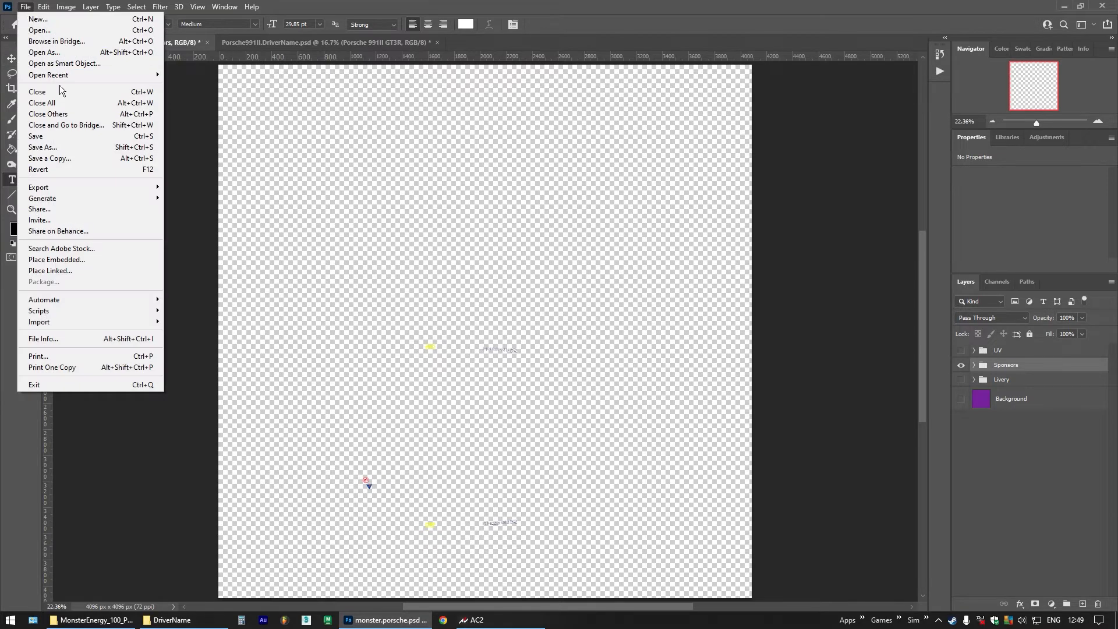
pyautogui.moveTo(83, 187)
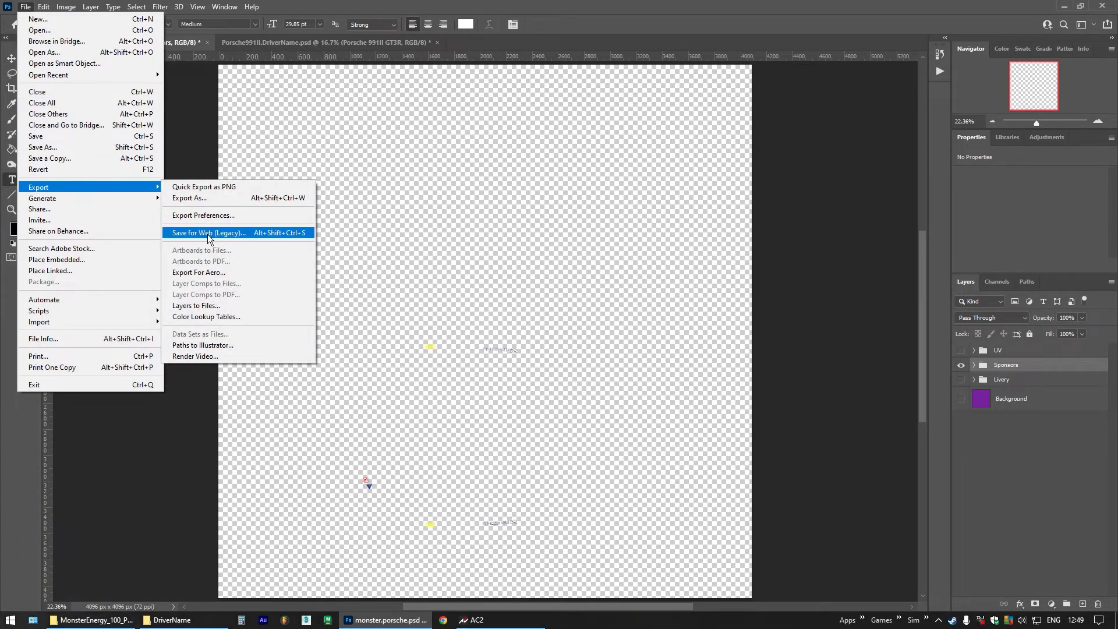
pyautogui.click(239, 234)
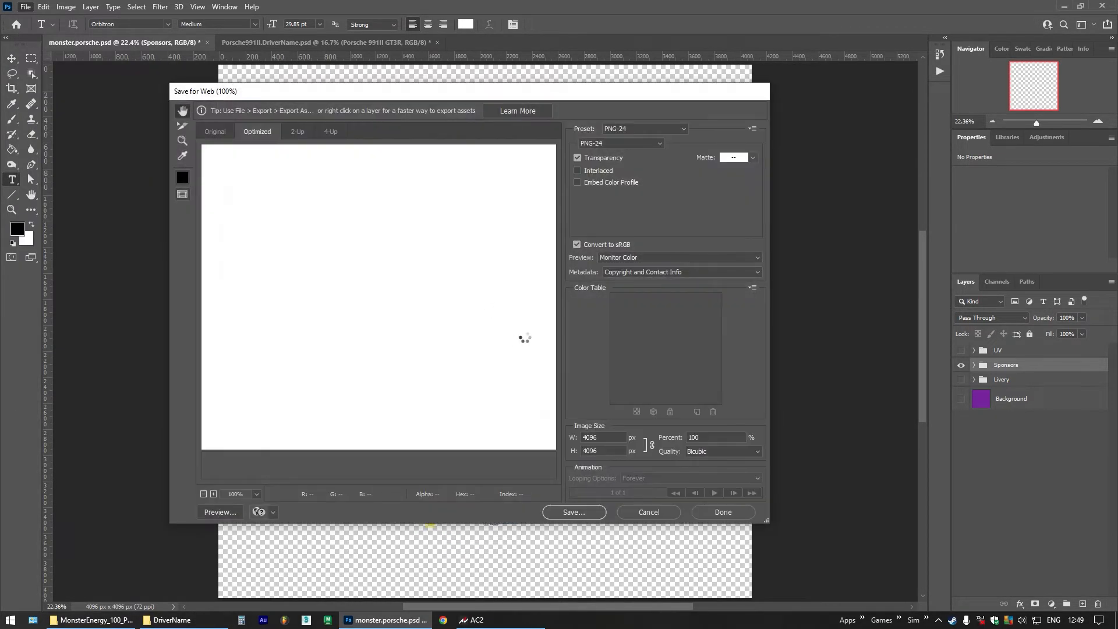
pyautogui.click(583, 516)
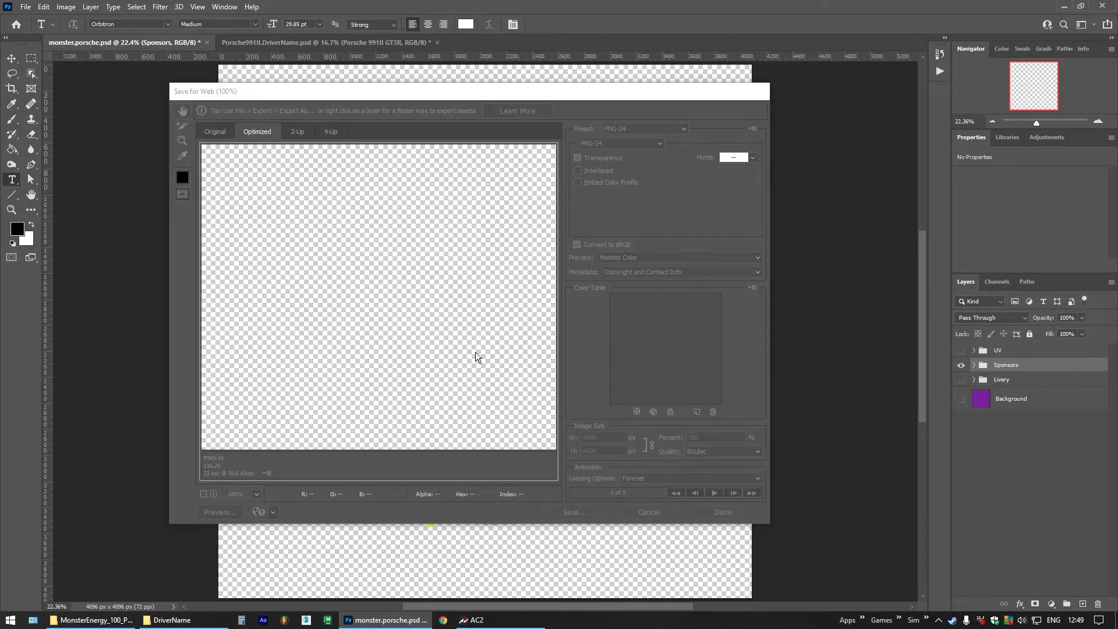
pyautogui.click(338, 178)
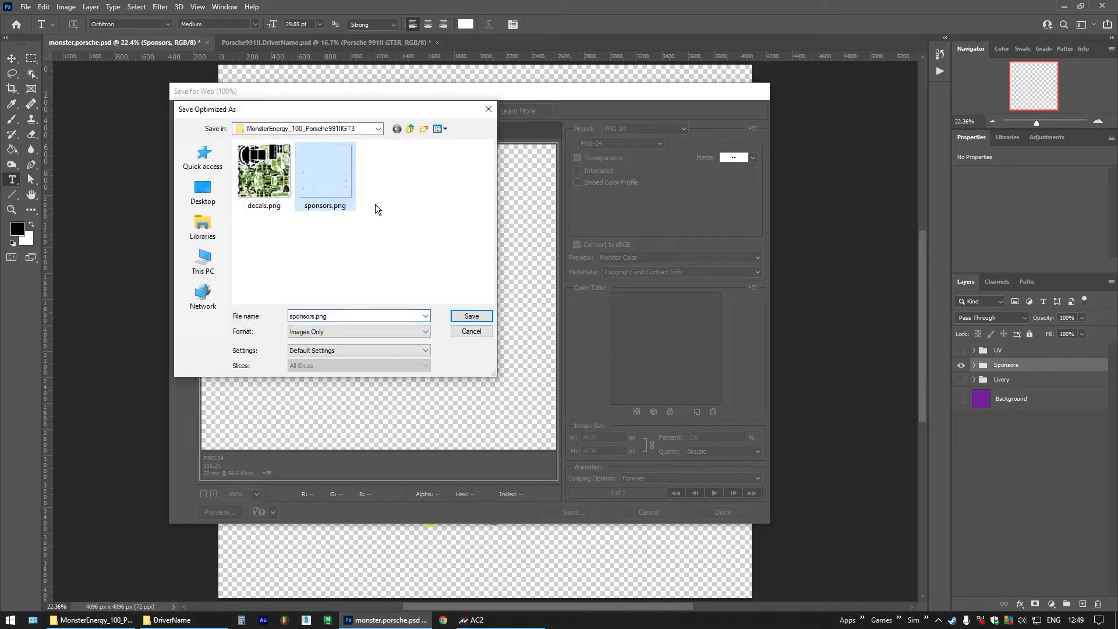
pyautogui.press('Return')
pyautogui.click(621, 306)
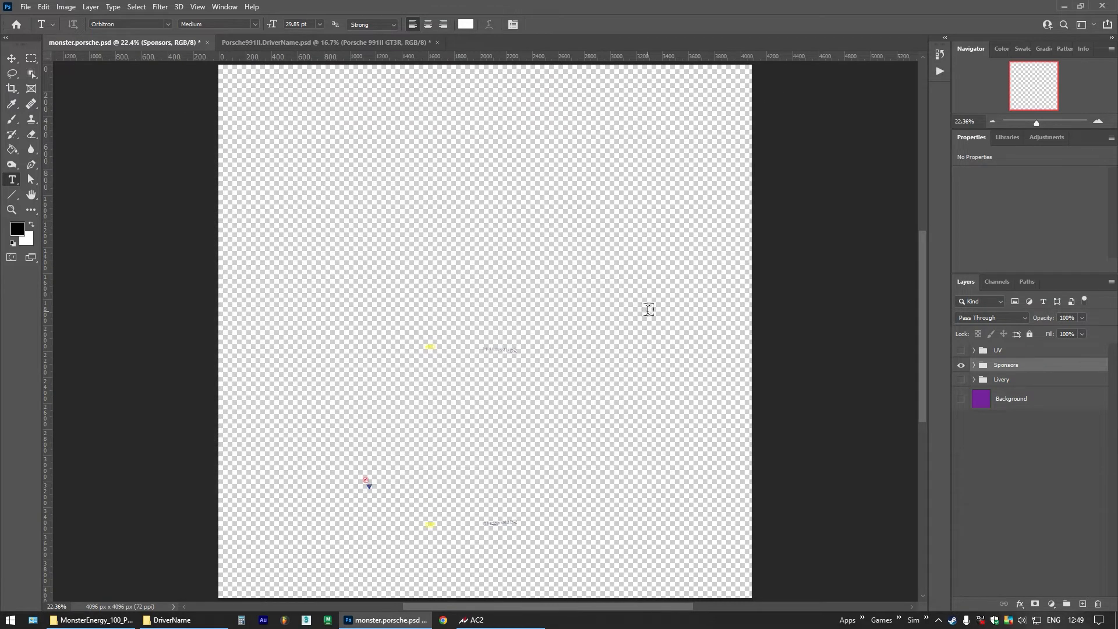
# Save monster.porsche.psd and close Porsche991II.DriverName.psd without saving its changes
pyautogui.hotkey('ctrl', 's')
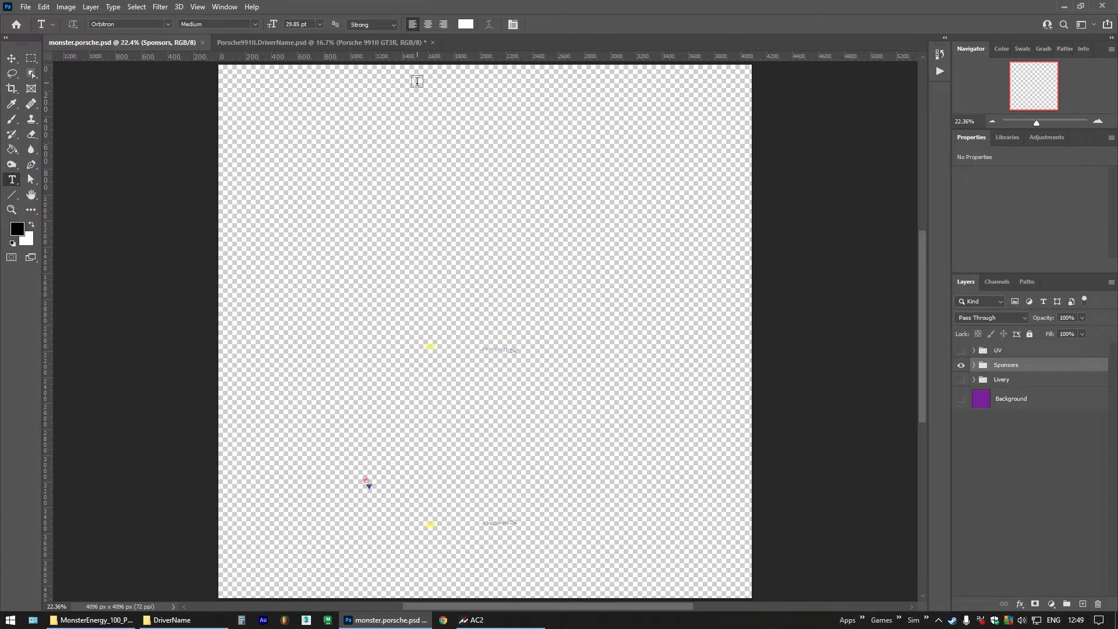
pyautogui.click(384, 43)
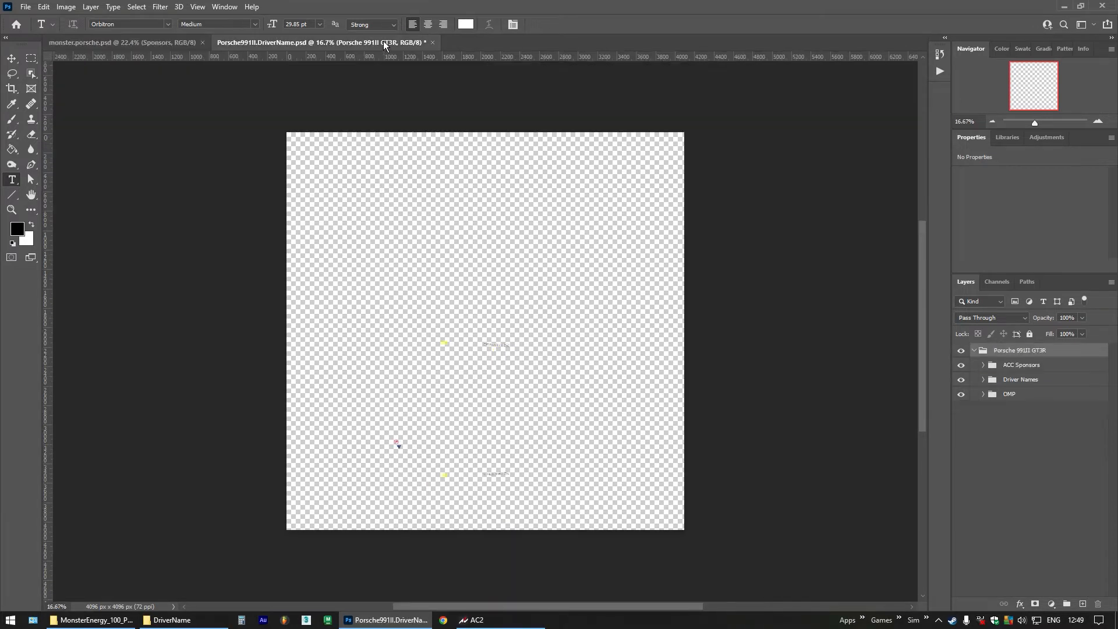
pyautogui.click(433, 42)
pyautogui.click(554, 233)
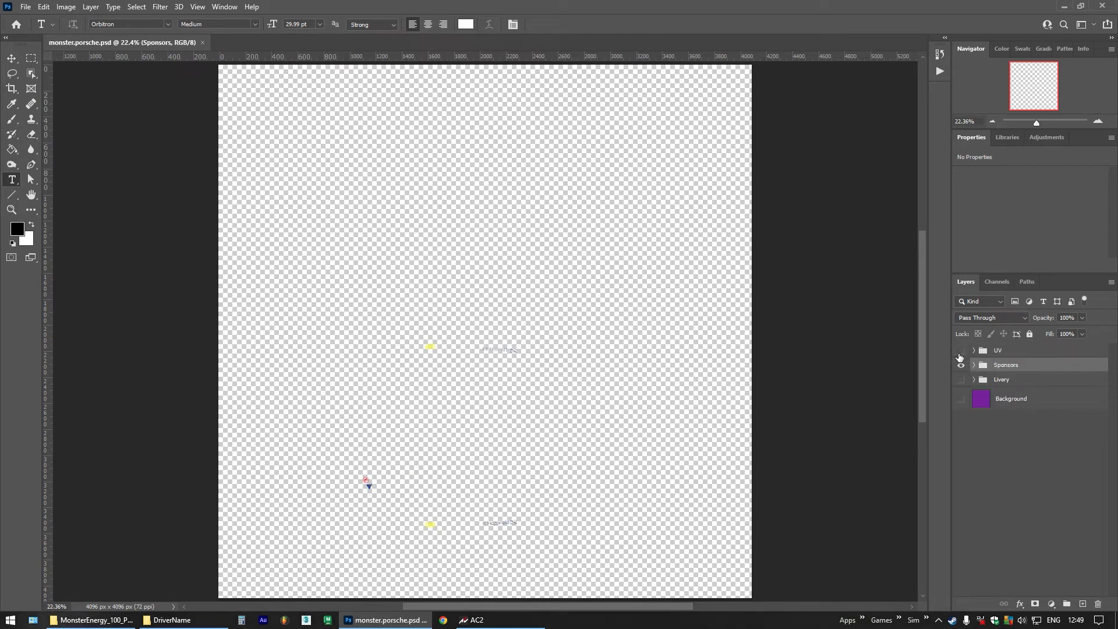
# Show the Livery group and the Background layer again and save monster.porsche.psd
pyautogui.click(961, 379)
pyautogui.click(961, 398)
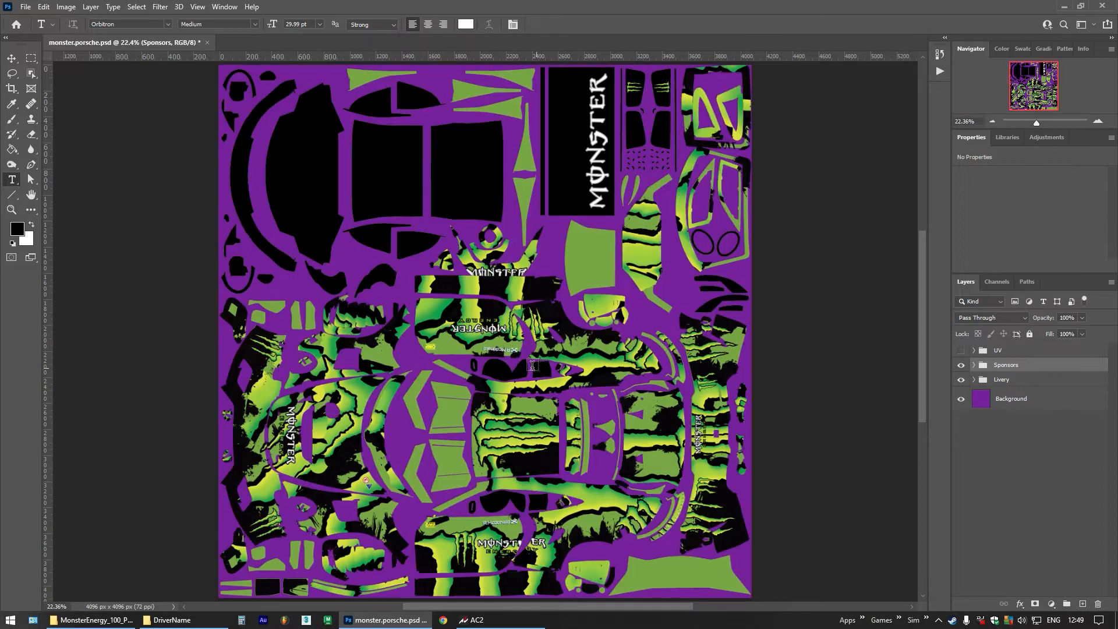
pyautogui.hotkey('ctrl', 's')
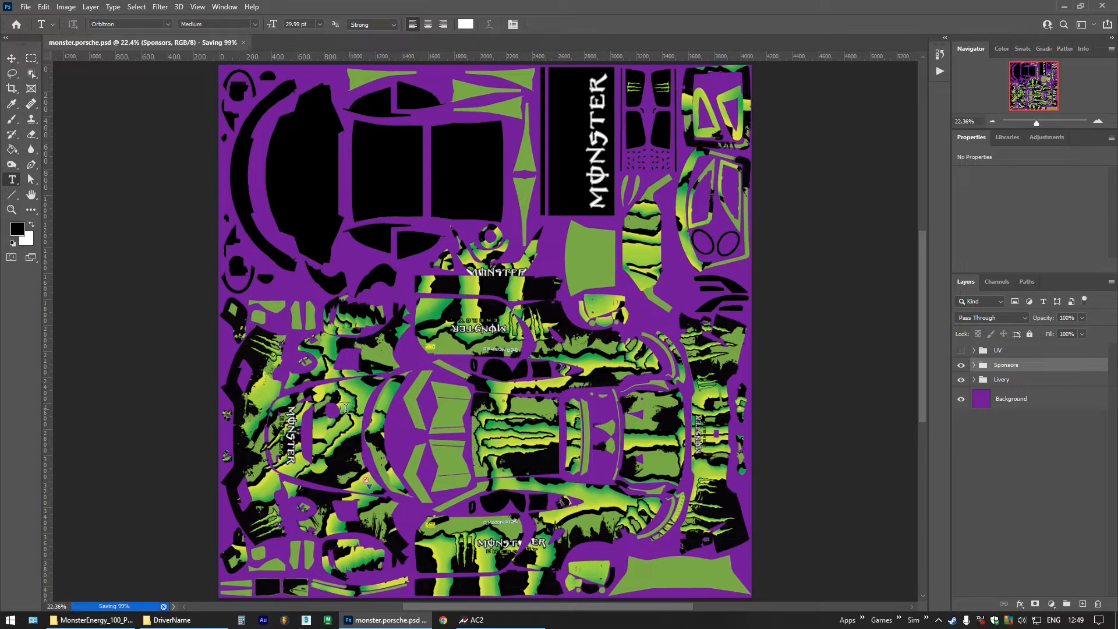
# Check the files in the MonsterEnergy_100_Porsche991IIGT3 and DriverName folders, and return to the livery document
pyautogui.click(119, 621)
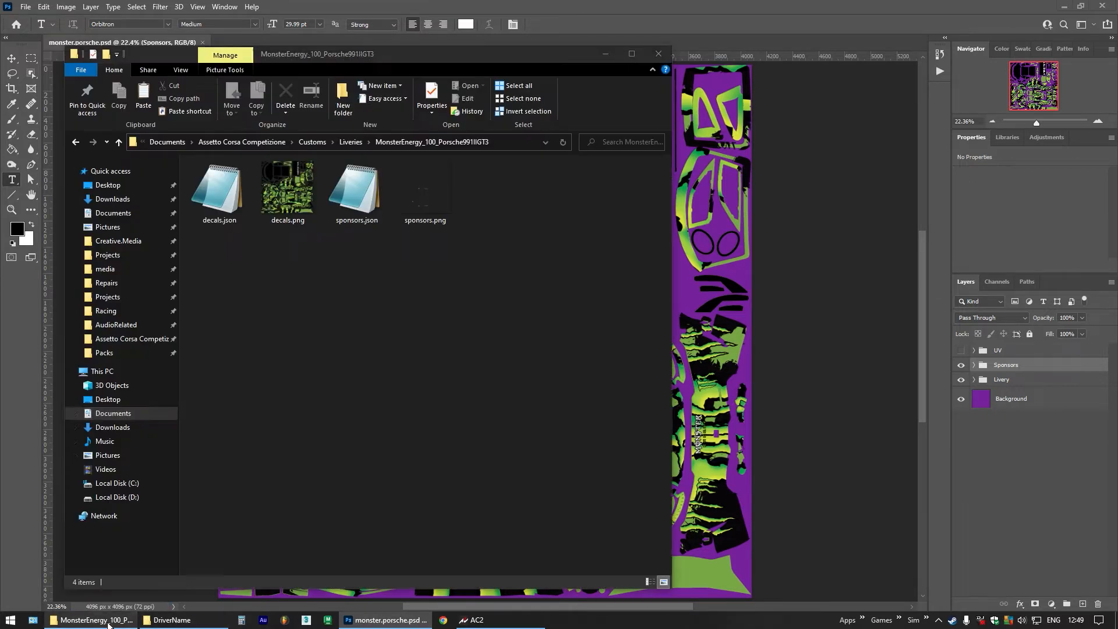
pyautogui.click(178, 621)
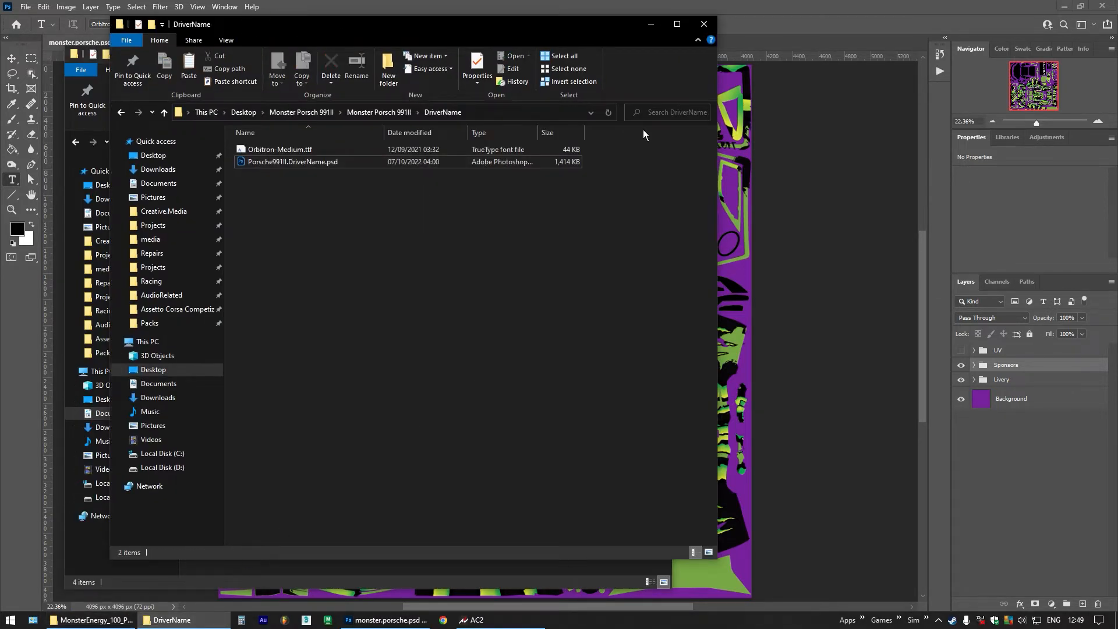
pyautogui.click(740, 18)
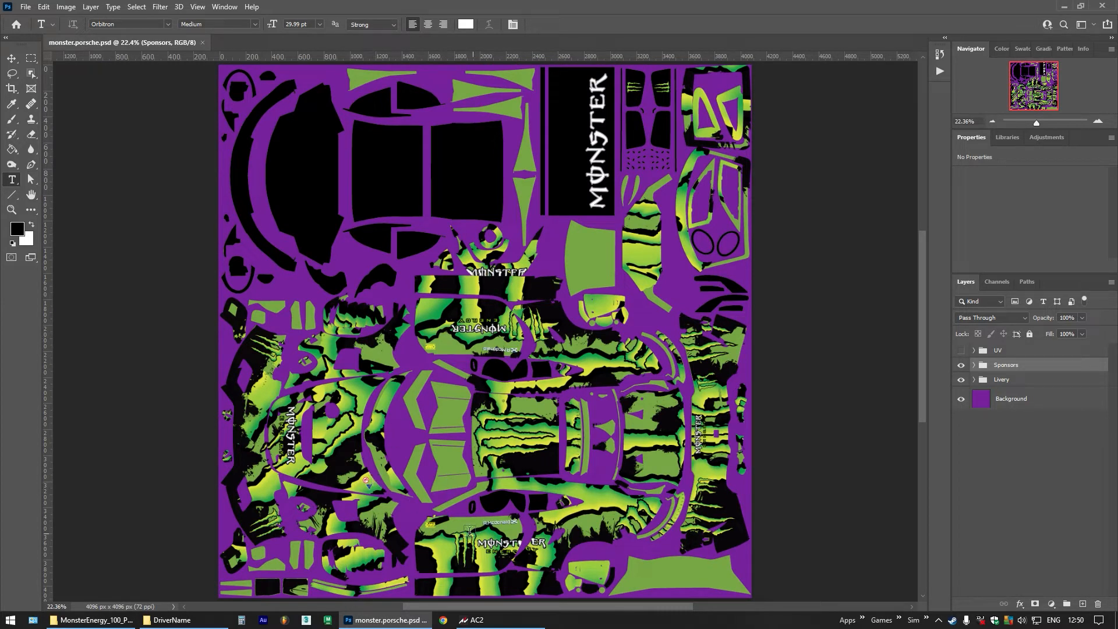
# Switch to Assetto Corsa Competizione, reload the Porsche 991II GT3 R in single-player car selection and inspect the livery from several sides
pyautogui.click(497, 621)
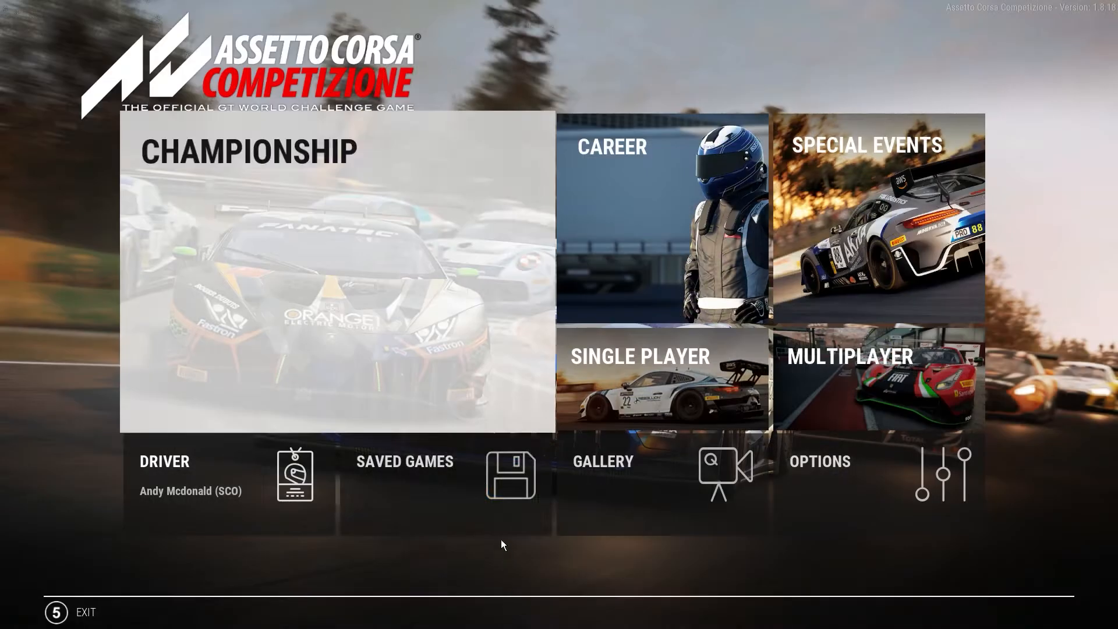
pyautogui.click(627, 391)
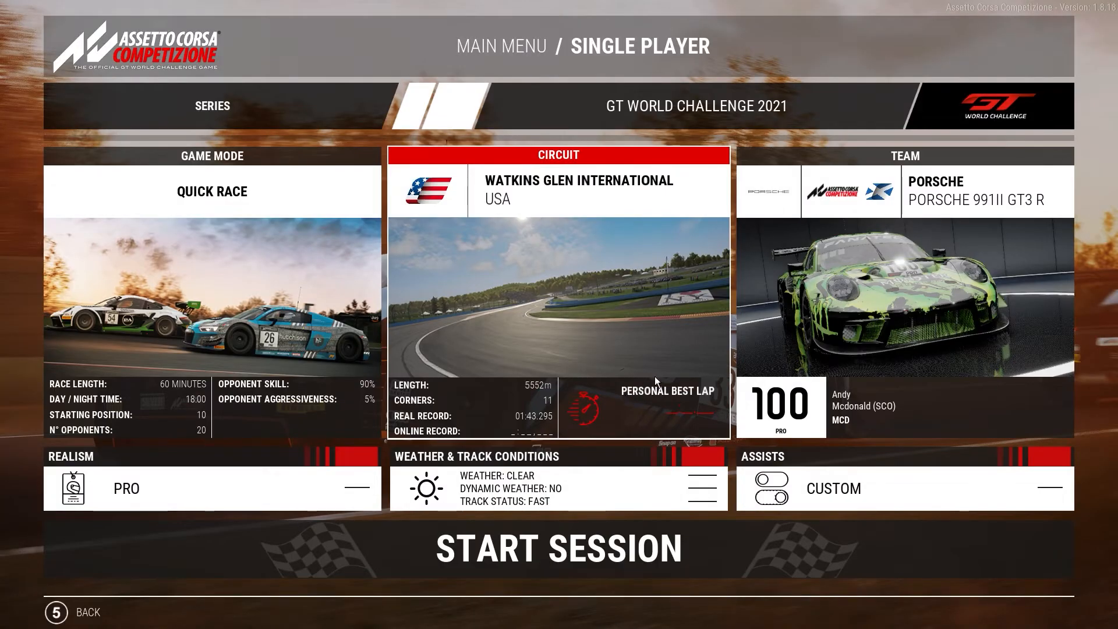
pyautogui.click(818, 306)
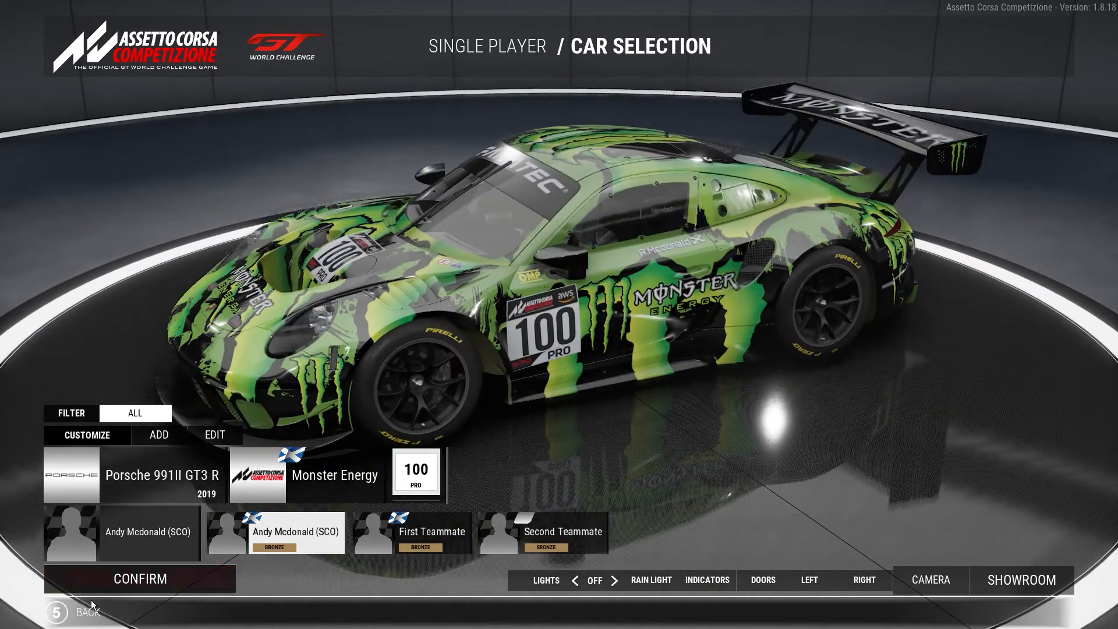
pyautogui.click(67, 612)
pyautogui.click(916, 320)
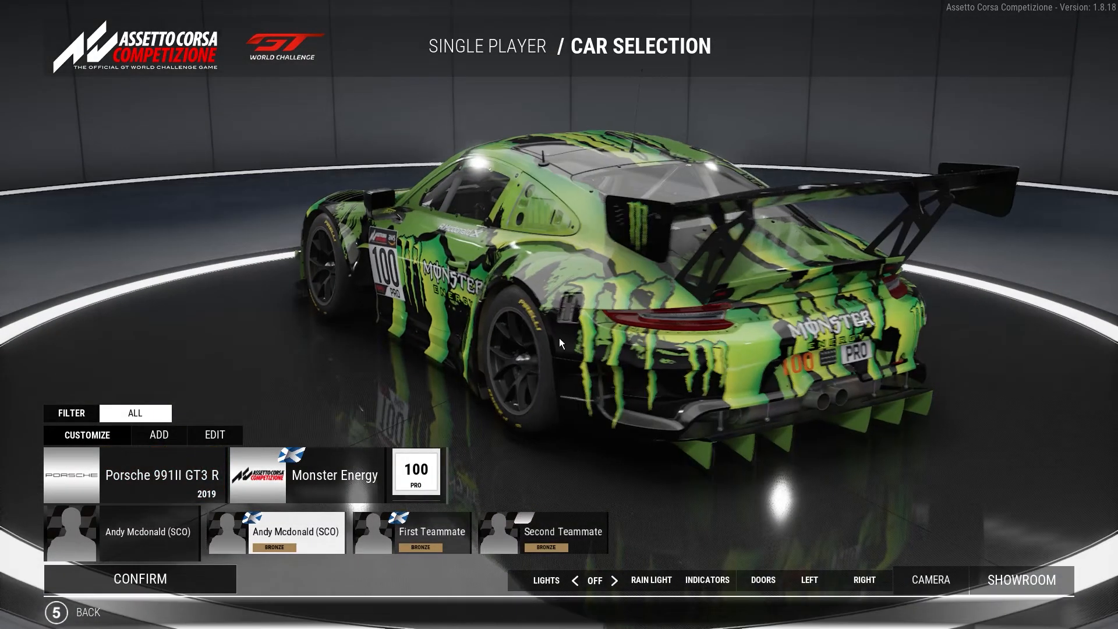
pyautogui.moveTo(559, 338); pyautogui.dragTo(651, 339)
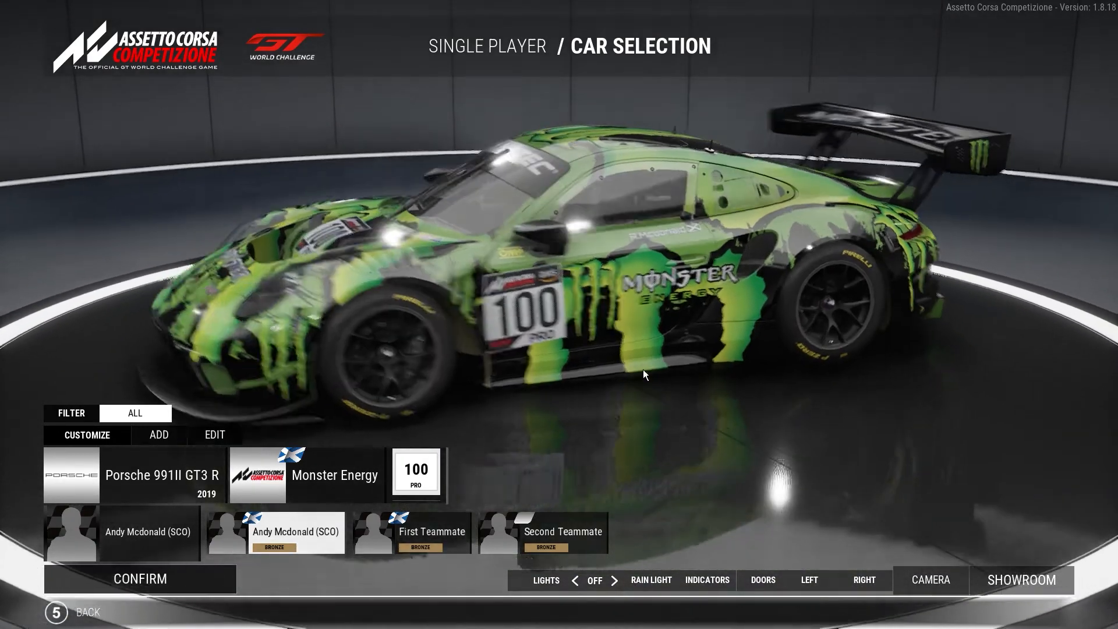
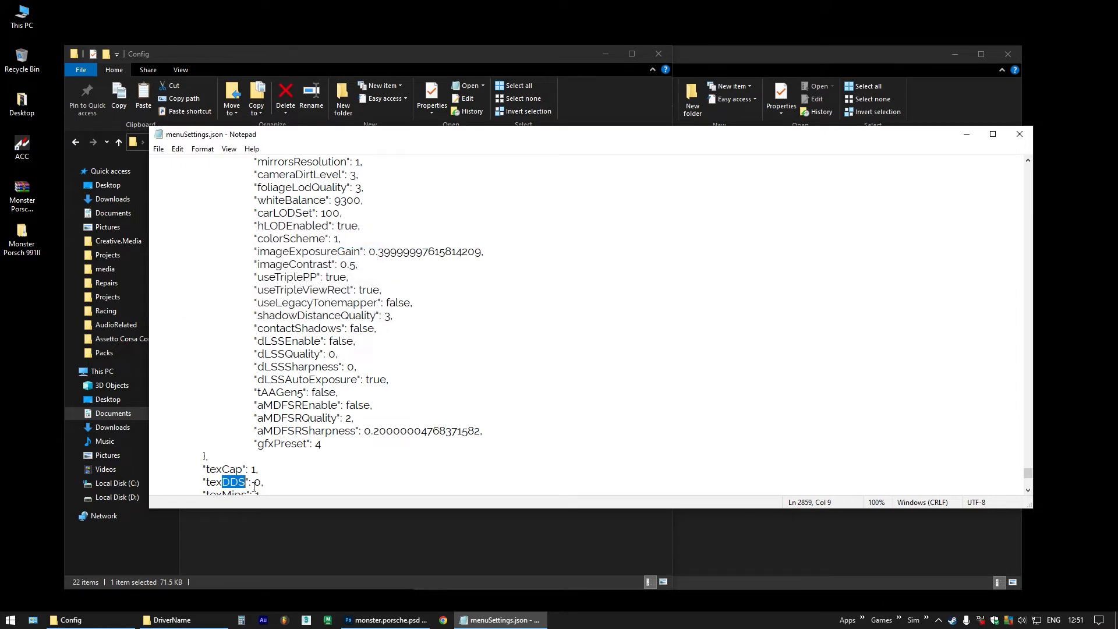
# Set texDDS to 1 in menuSettings.json, save the file and close it
pyautogui.doubleClick(260, 481)
pyautogui.write('1')
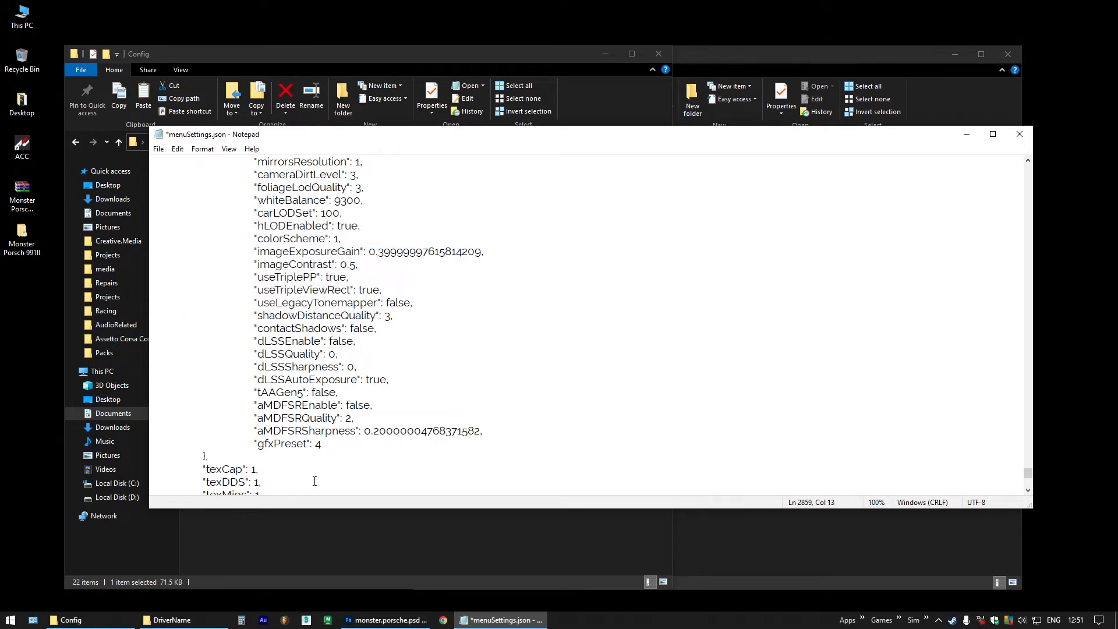
pyautogui.click(158, 149)
pyautogui.click(182, 197)
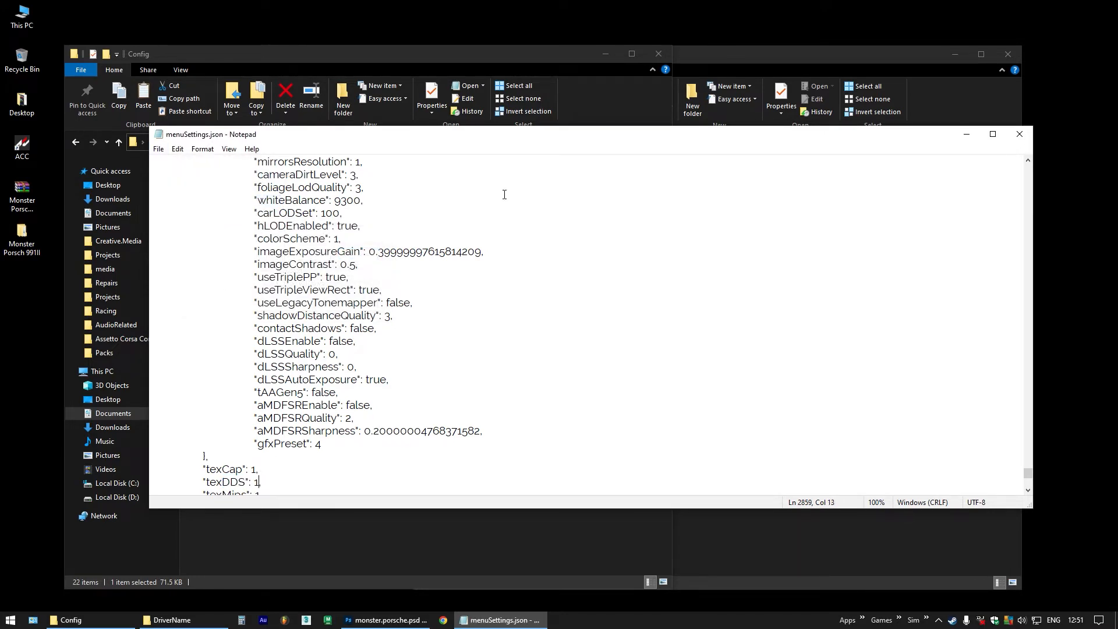
pyautogui.click(1020, 134)
pyautogui.click(594, 319)
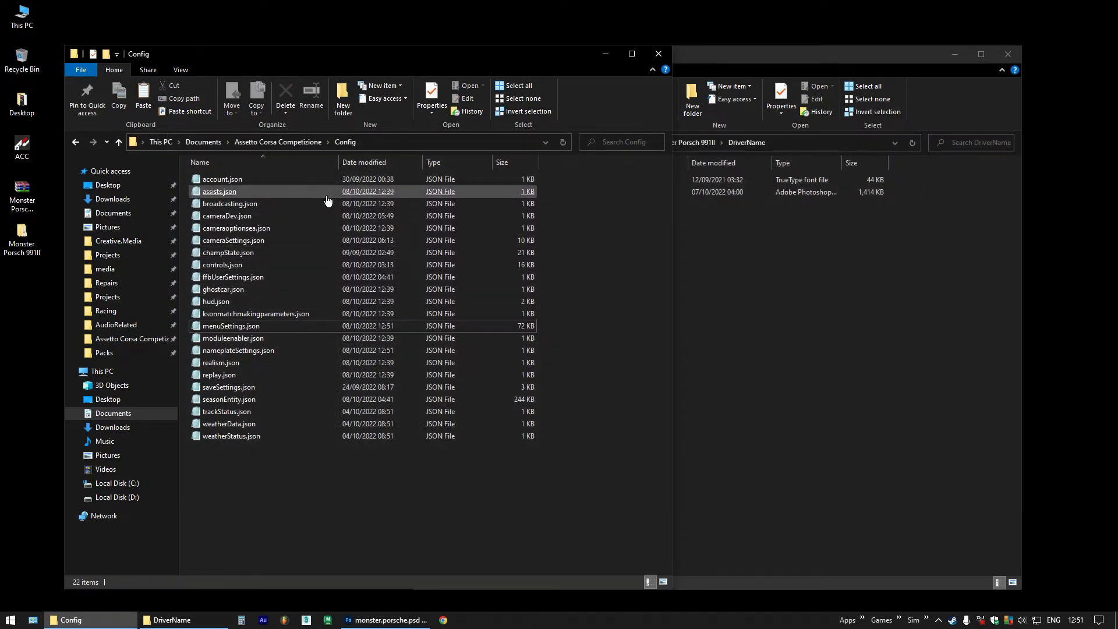
# Go from the Config folder to MonsterEnergy_100_Porsche991IIGT3 inside Customs and Liveries, and refresh its file list
pyautogui.click(306, 142)
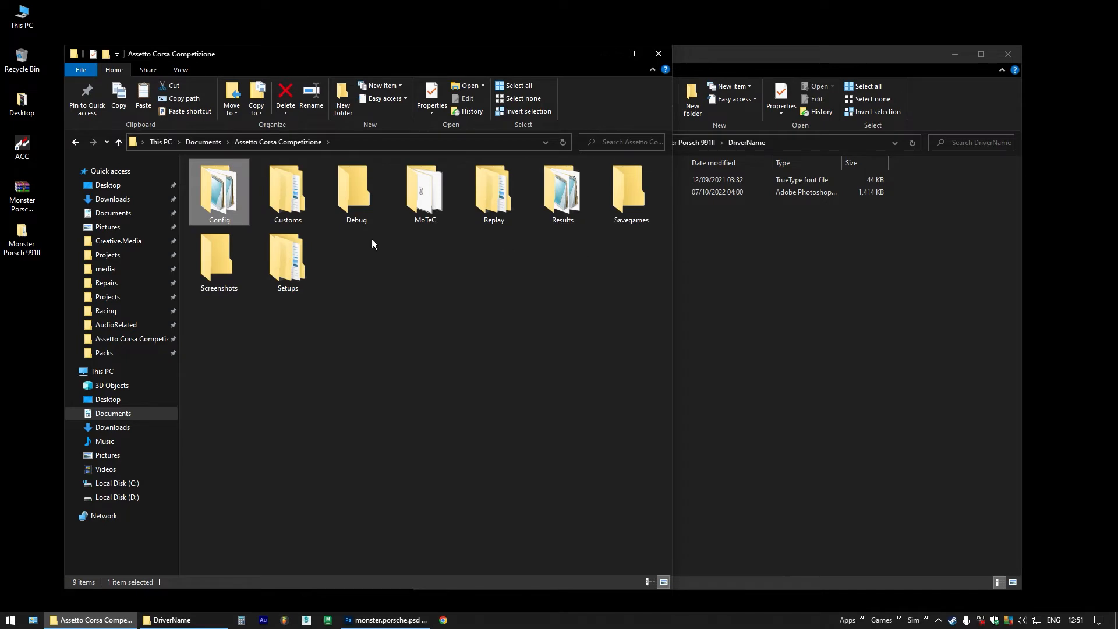
pyautogui.doubleClick(287, 193)
pyautogui.doubleClick(425, 192)
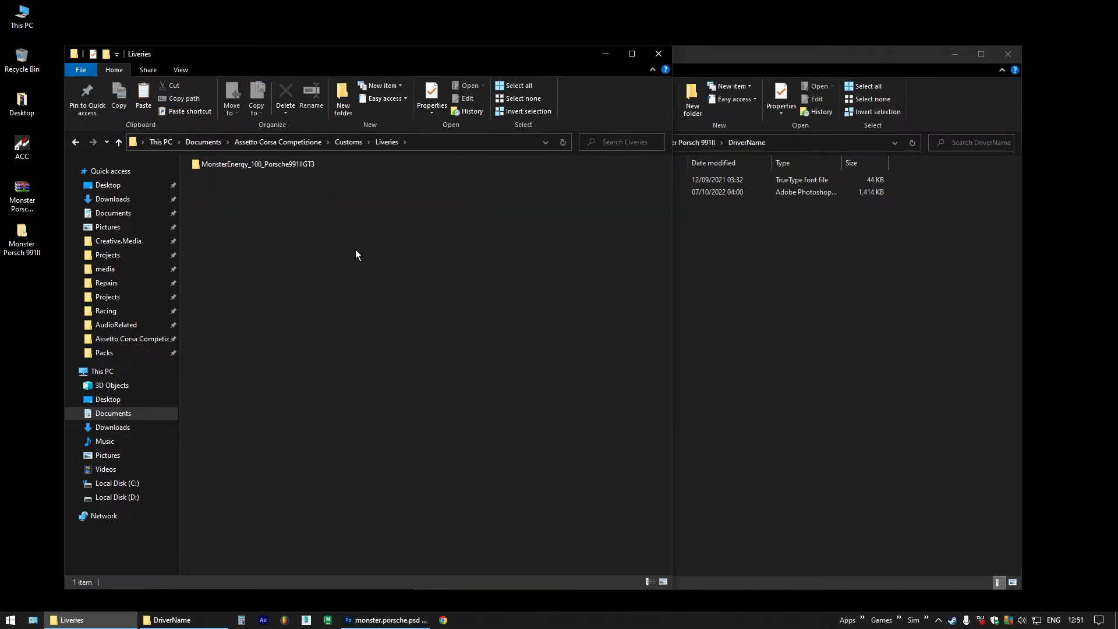
pyautogui.doubleClick(250, 165)
pyautogui.rightClick(285, 274)
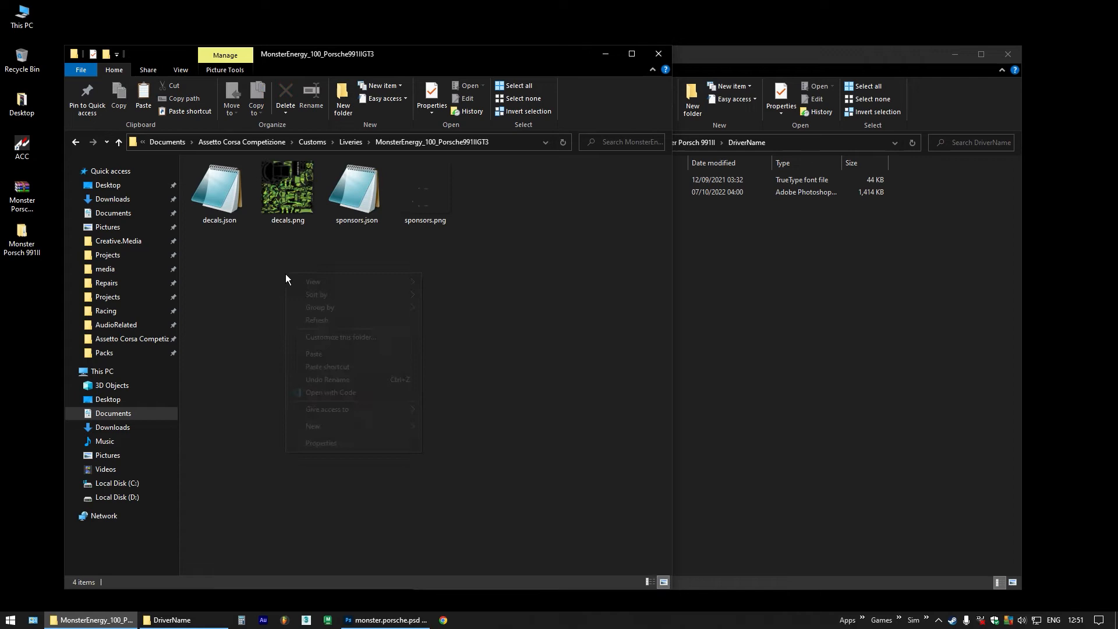
pyautogui.click(310, 320)
# View decals.png and sponsors.png in the image viewer, close it and refresh the livery folder
pyautogui.click(335, 226)
pyautogui.press('Return')
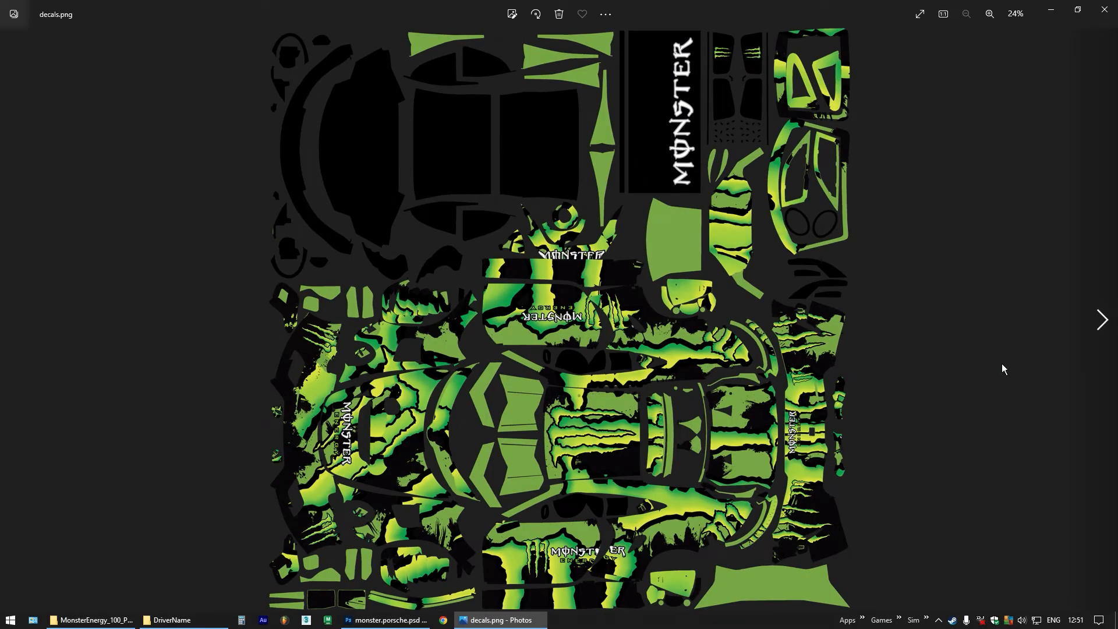
pyautogui.click(1101, 319)
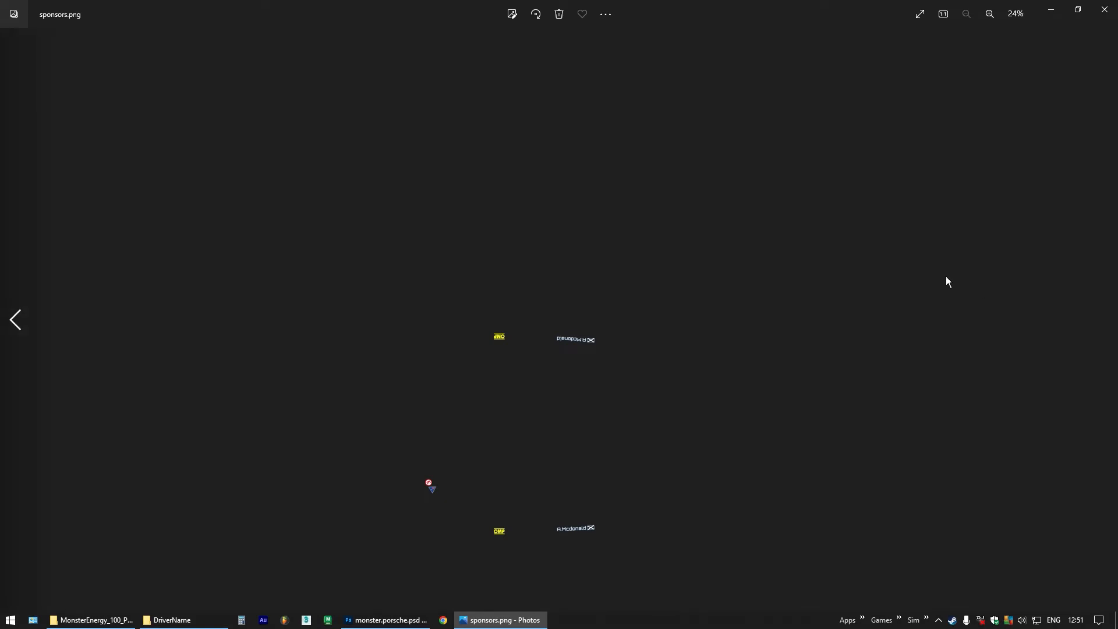
pyautogui.click(1105, 9)
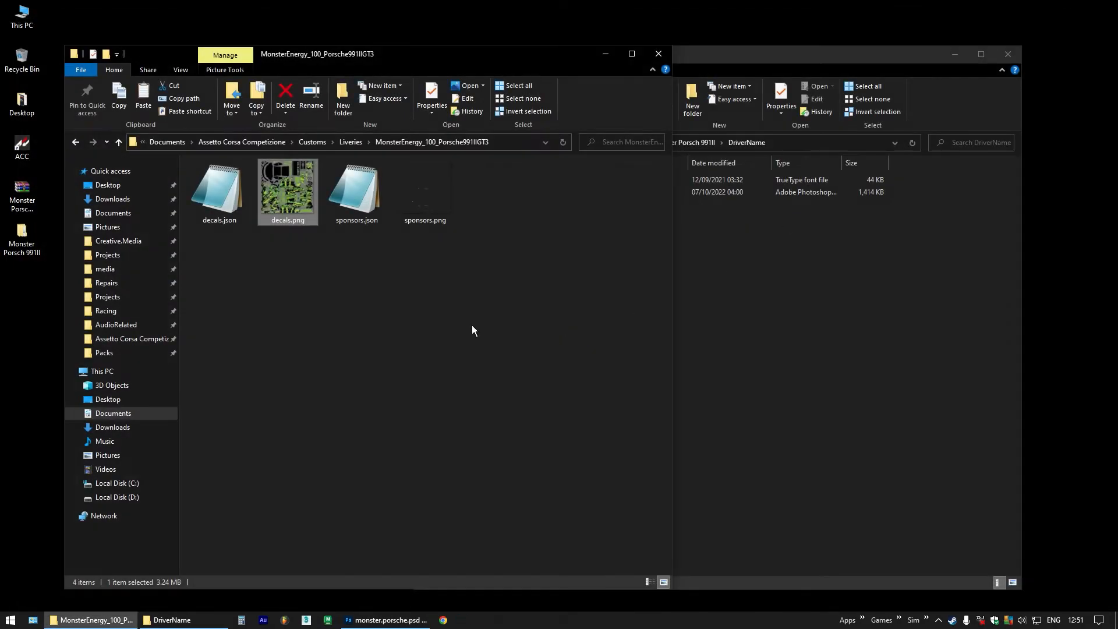
pyautogui.rightClick(354, 319)
pyautogui.click(376, 365)
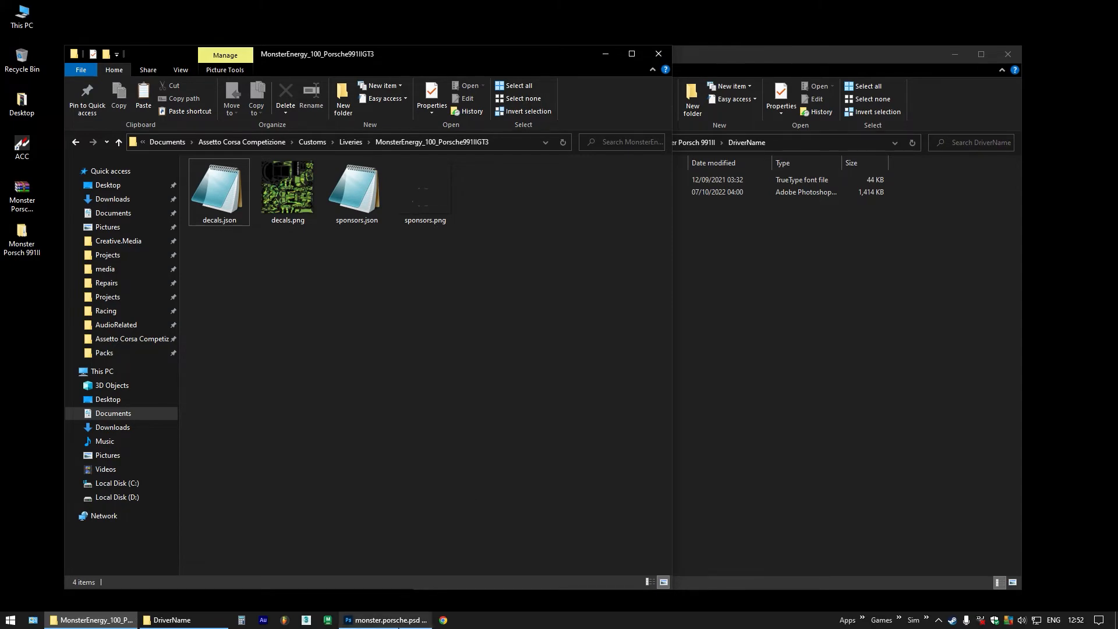
# Switch to Photoshop, close monster.porsche.psd and exit the program
pyautogui.click(387, 620)
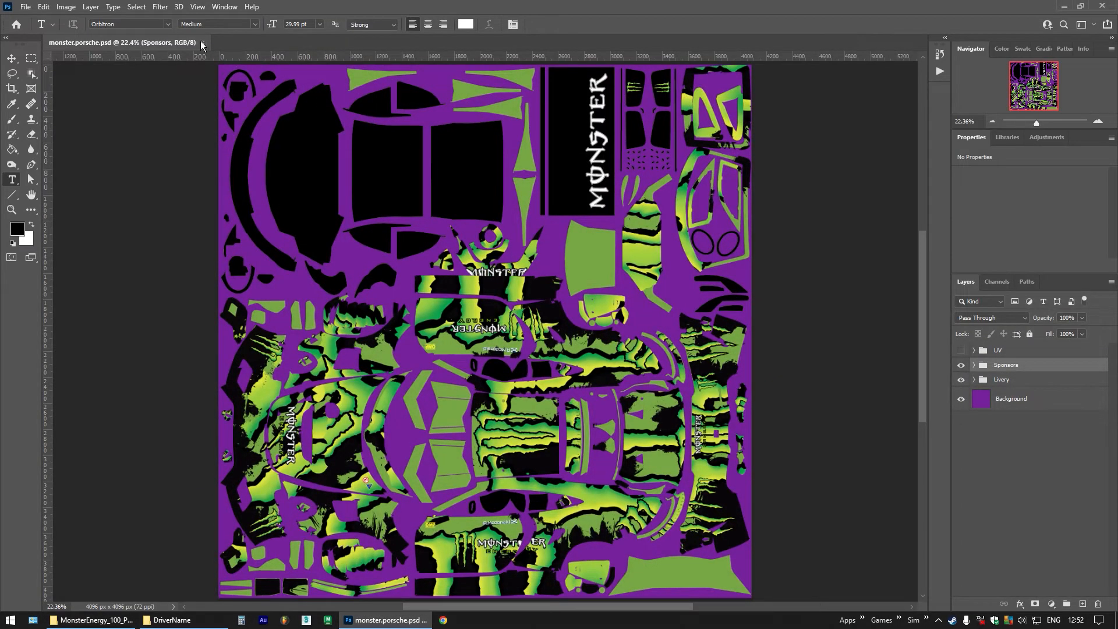
pyautogui.click(203, 43)
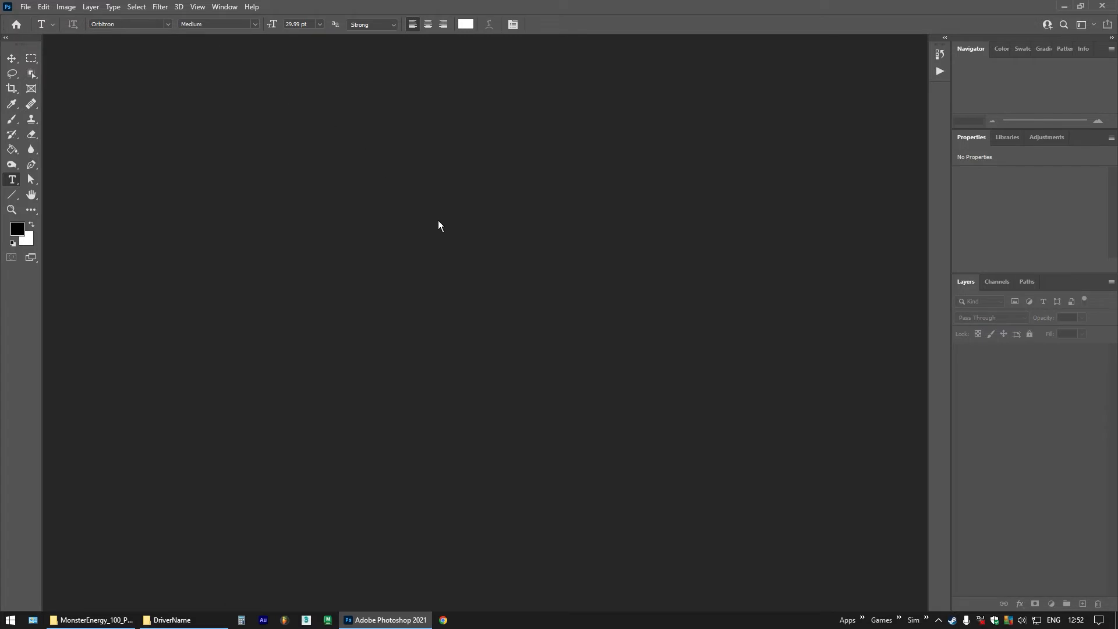
pyautogui.click(1102, 6)
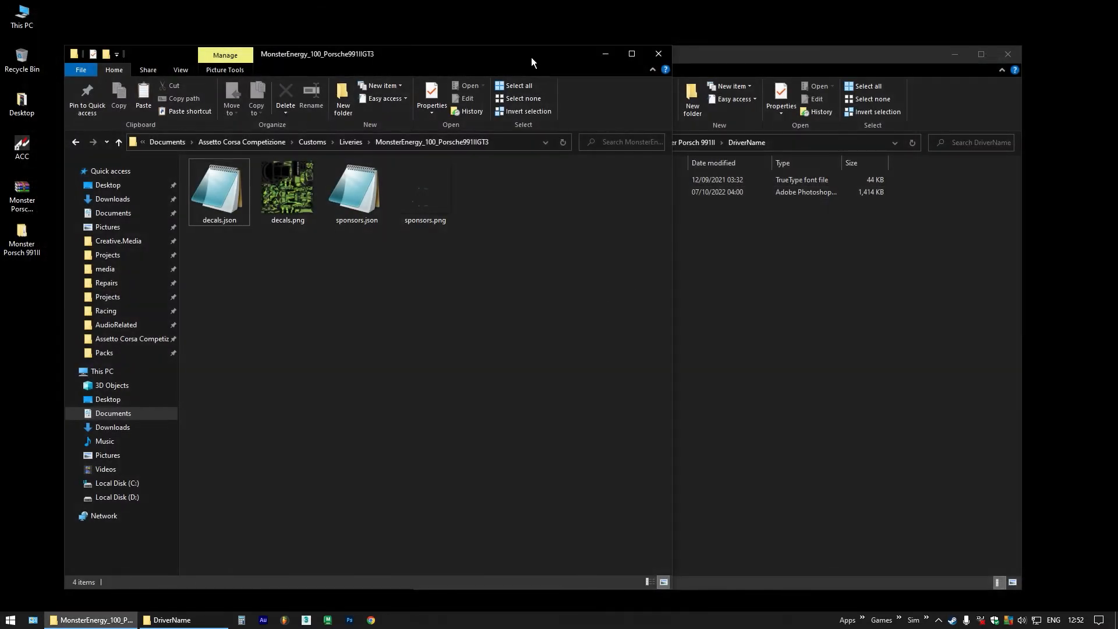
# Resize and arrange the MonsterEnergy_100_Porsche991IIGT3 and DriverName folder windows side by side, with the livery folder active
pyautogui.moveTo(531, 57)
pyautogui.mouseDown()
pyautogui.moveTo(516, 41)
pyautogui.moveTo(528, 45)
pyautogui.mouseUp()
pyautogui.click(725, 233)
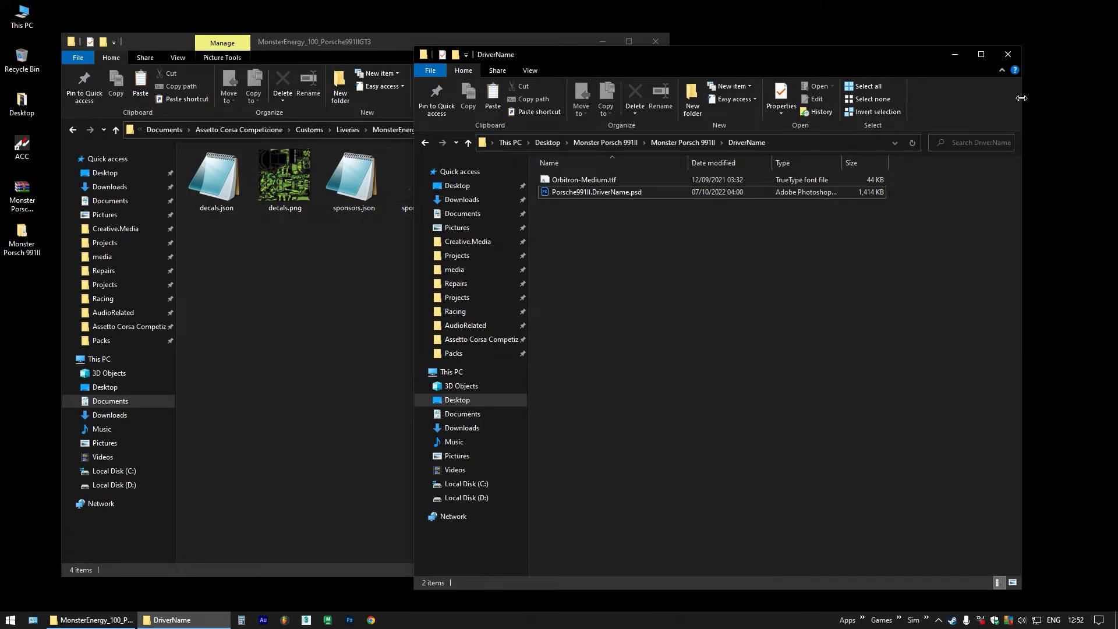
pyautogui.moveTo(1022, 98); pyautogui.dragTo(846, 110)
pyautogui.moveTo(715, 58); pyautogui.dragTo(869, 46)
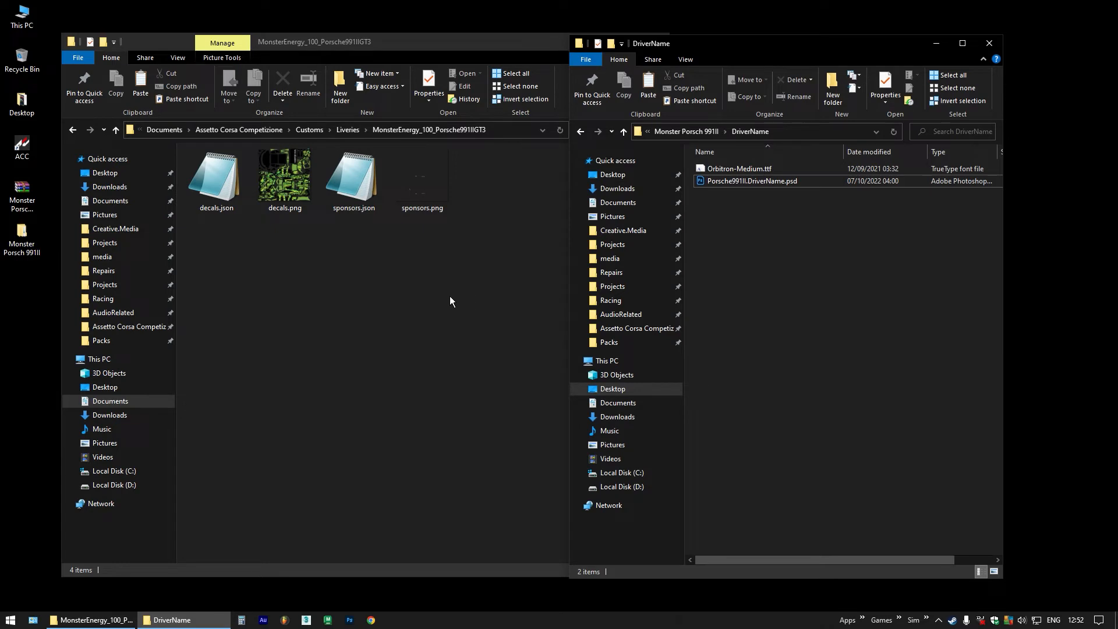
pyautogui.click(395, 300)
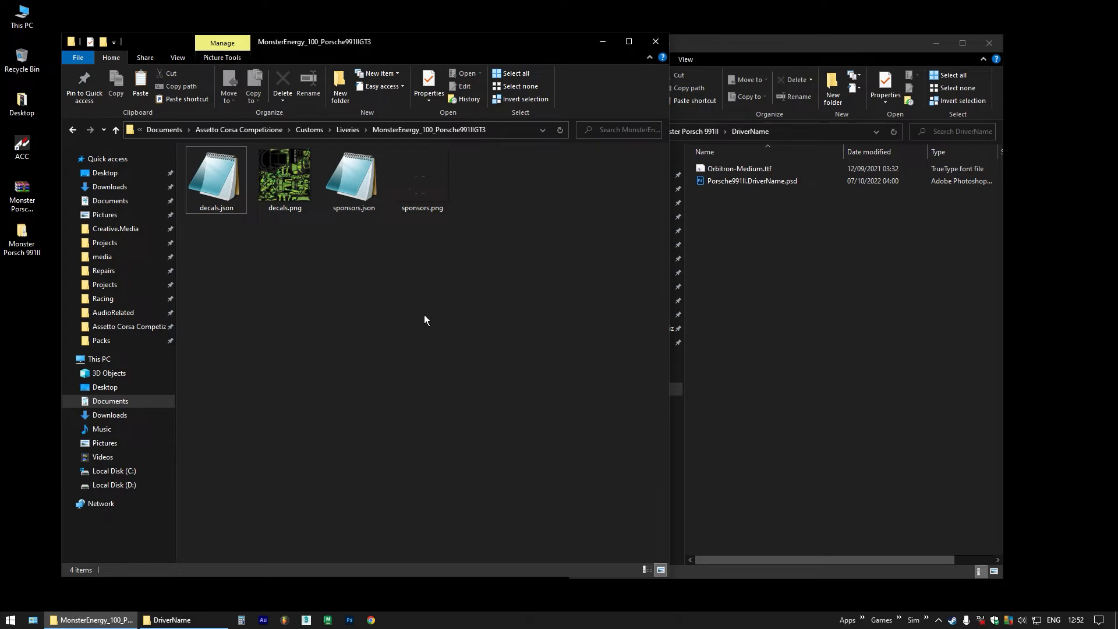
# Launch Assetto Corsa Competizione, load the Monster Energy Porsche in the single-player car selection and return to the session setup
pyautogui.click(22, 148)
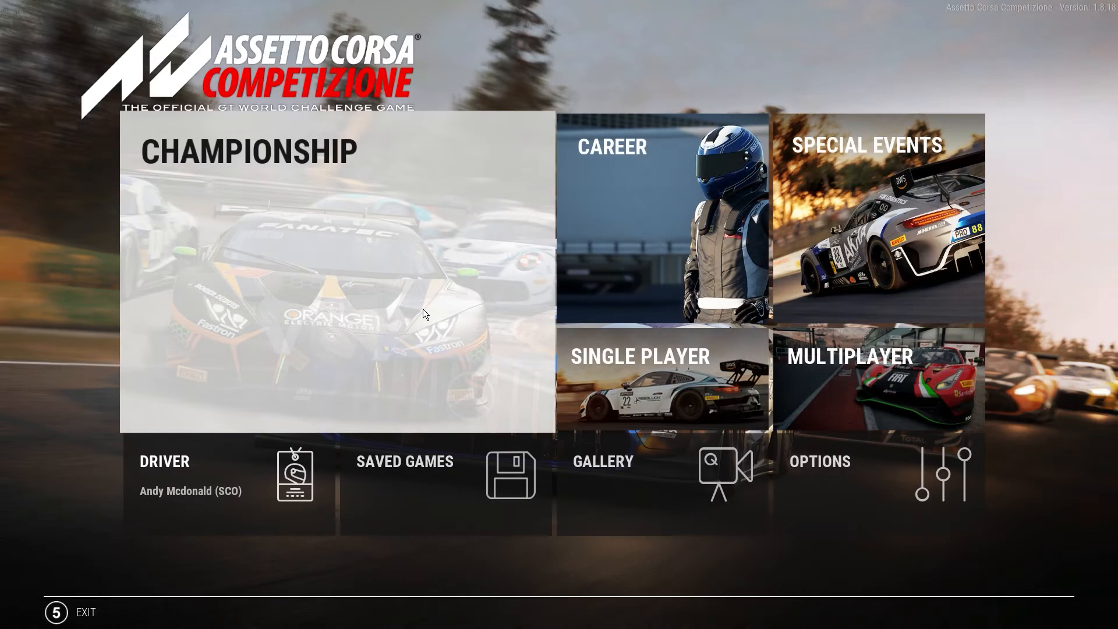
pyautogui.click(664, 367)
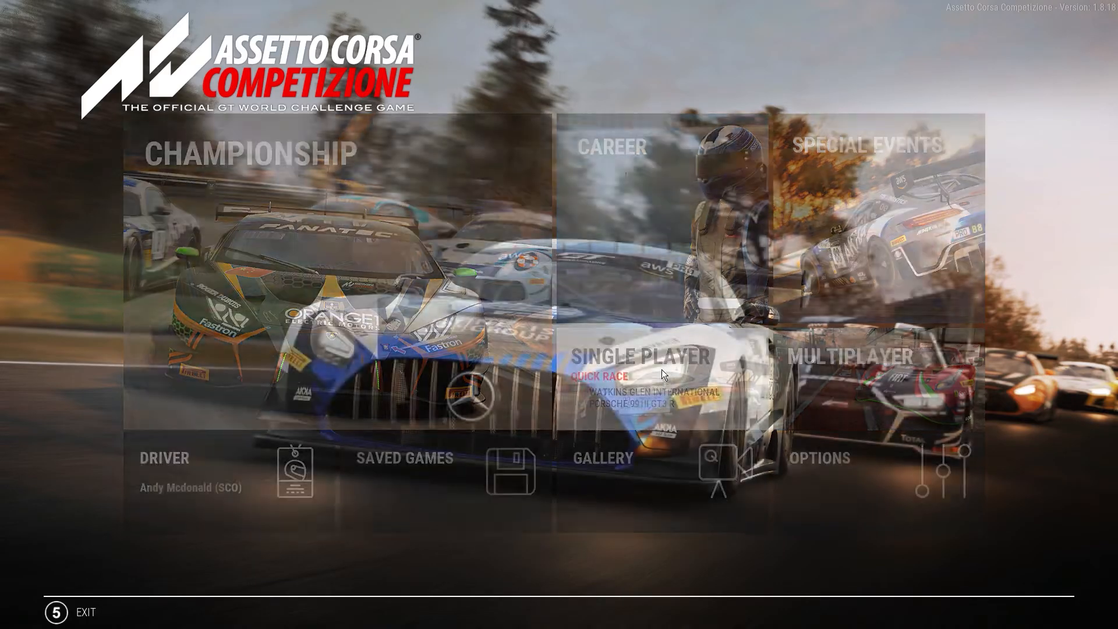
pyautogui.click(823, 310)
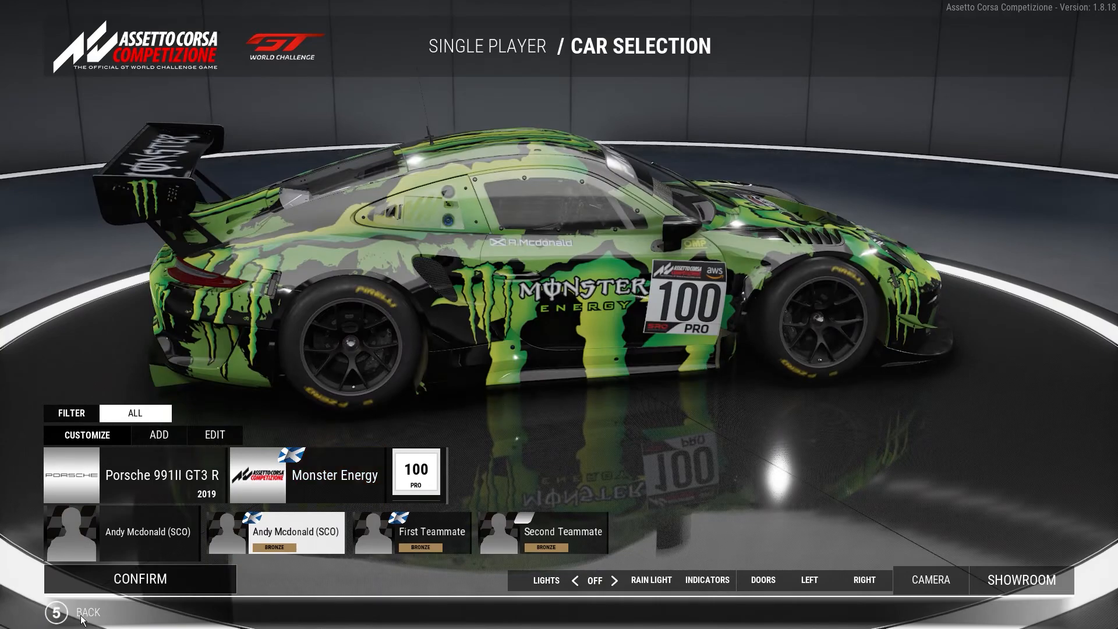
pyautogui.click(82, 615)
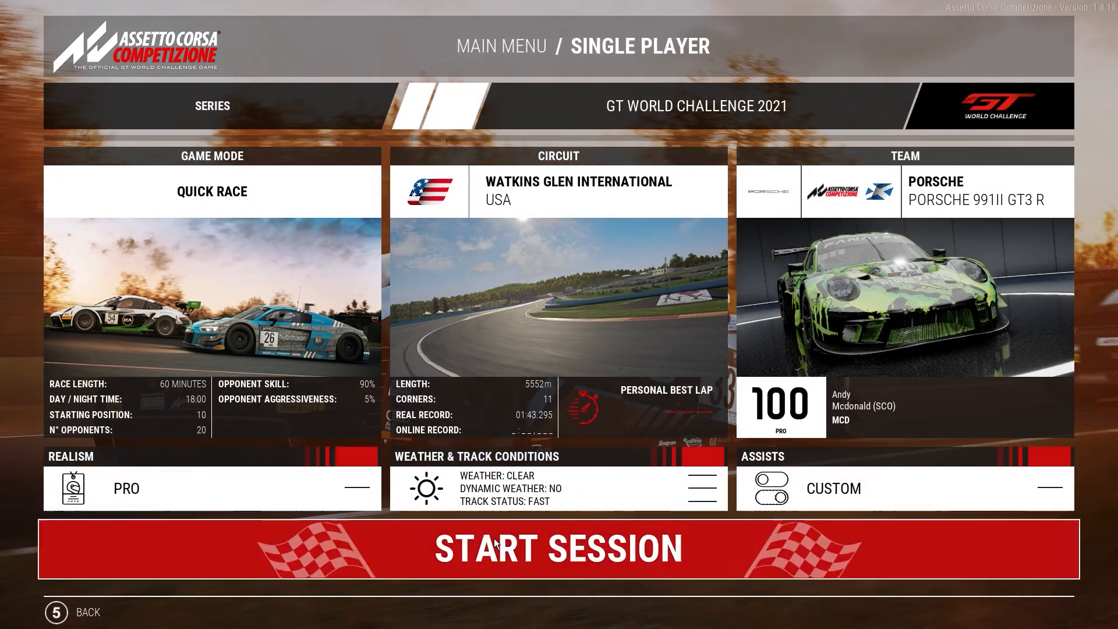
# Change the single-player game mode to Practice and confirm it
pyautogui.click(247, 309)
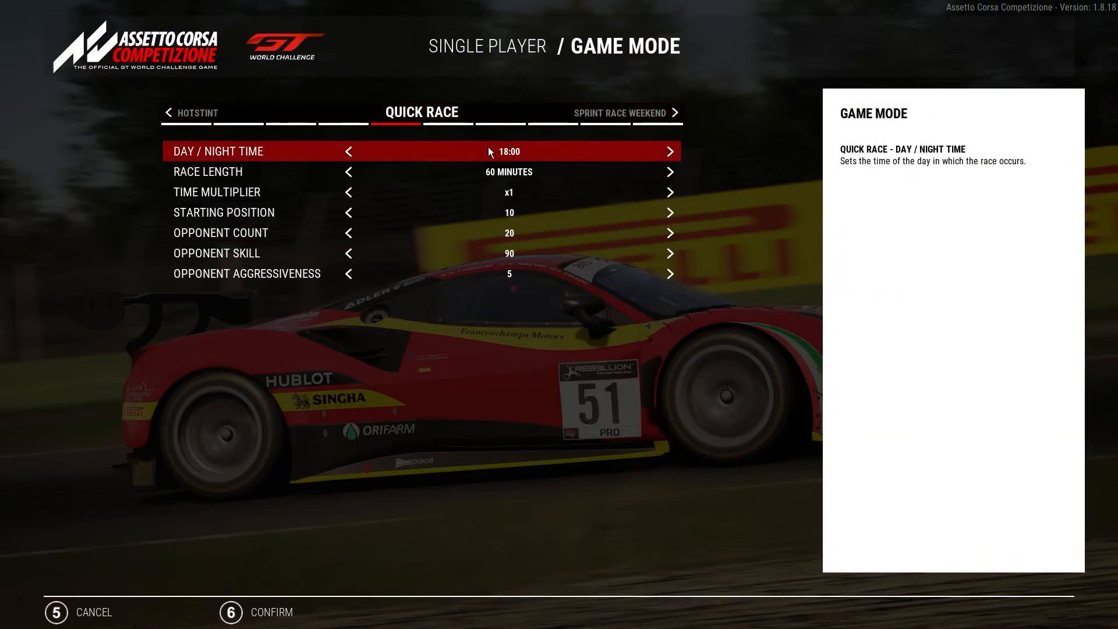
pyautogui.click(659, 114)
pyautogui.click(660, 114)
pyautogui.click(659, 114)
pyautogui.click(660, 114)
pyautogui.click(659, 114)
pyautogui.click(659, 115)
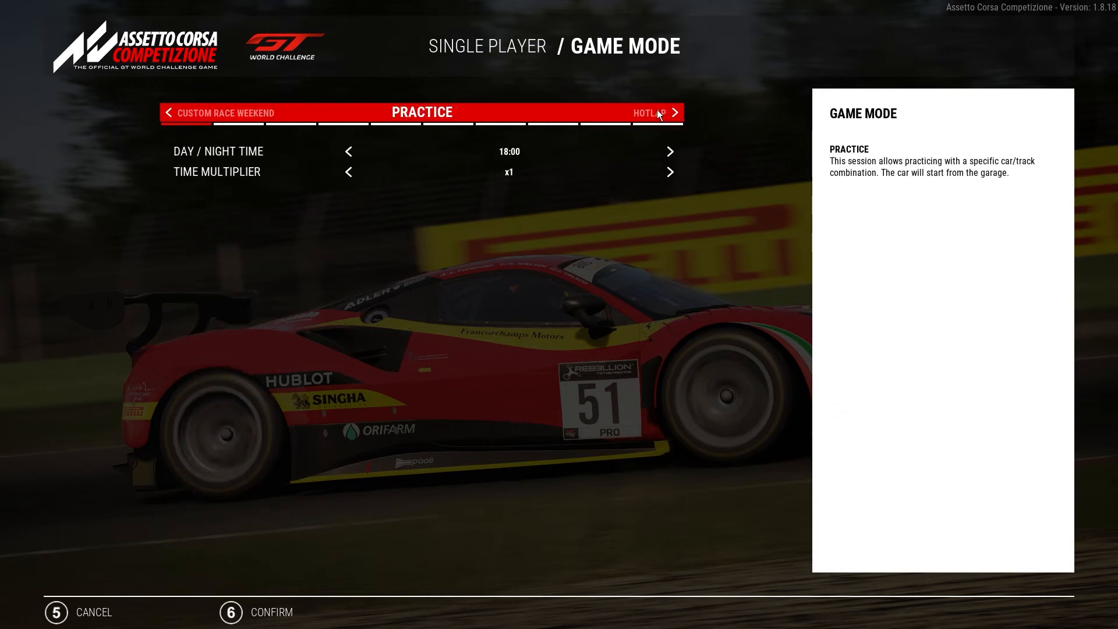
pyautogui.click(265, 603)
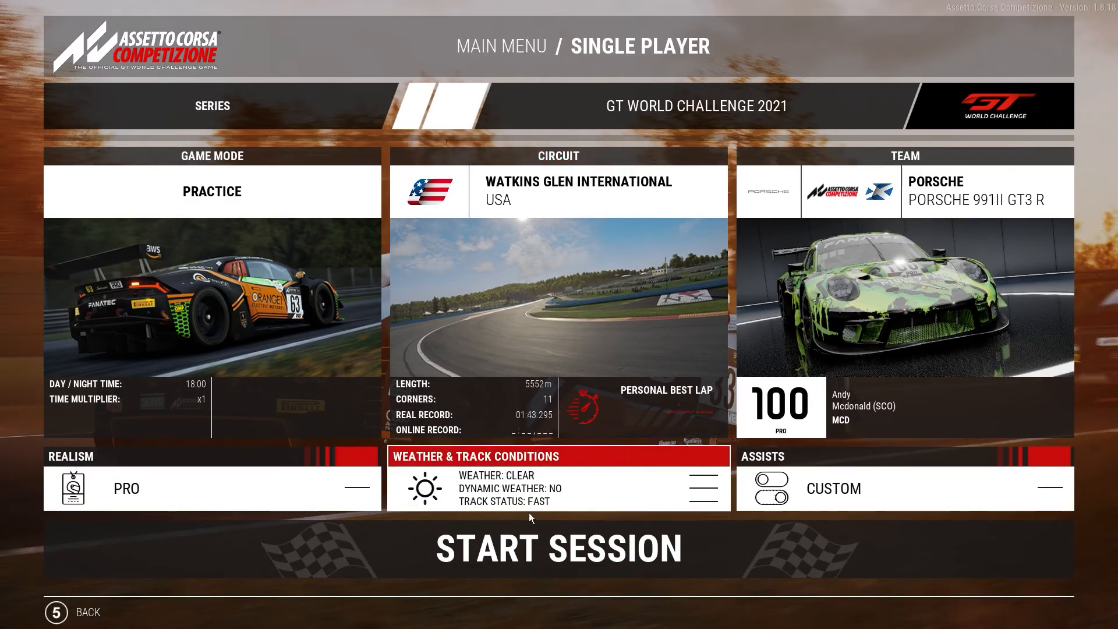
# Load the Watkins Glen practice session with the Monster Energy Porsche, then quit the session and exit the game
pyautogui.click(557, 549)
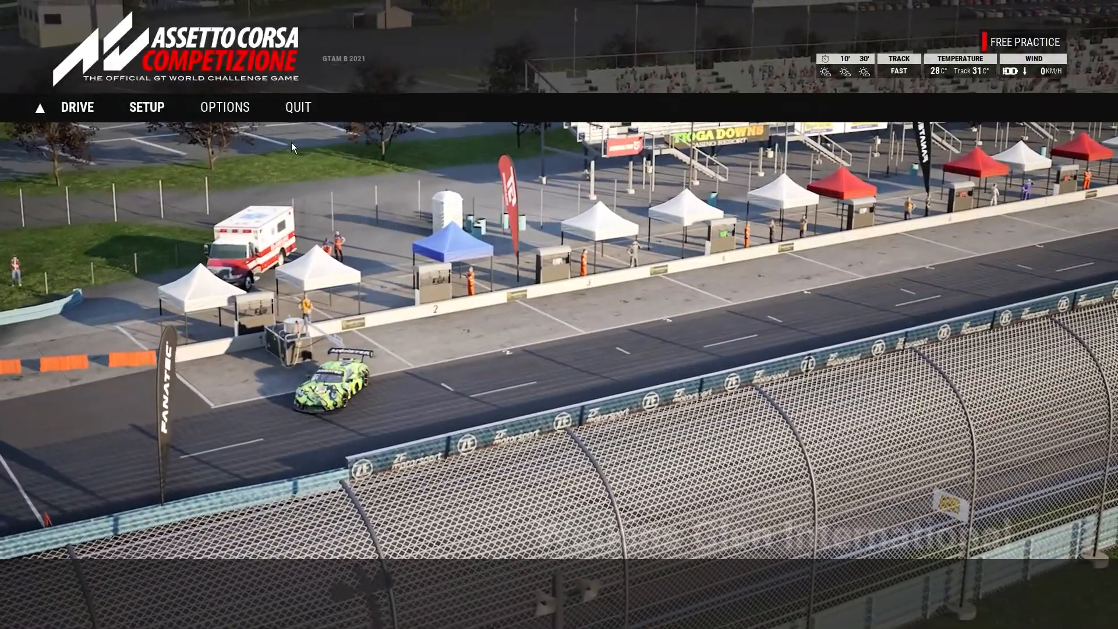
pyautogui.click(308, 115)
pyautogui.click(480, 350)
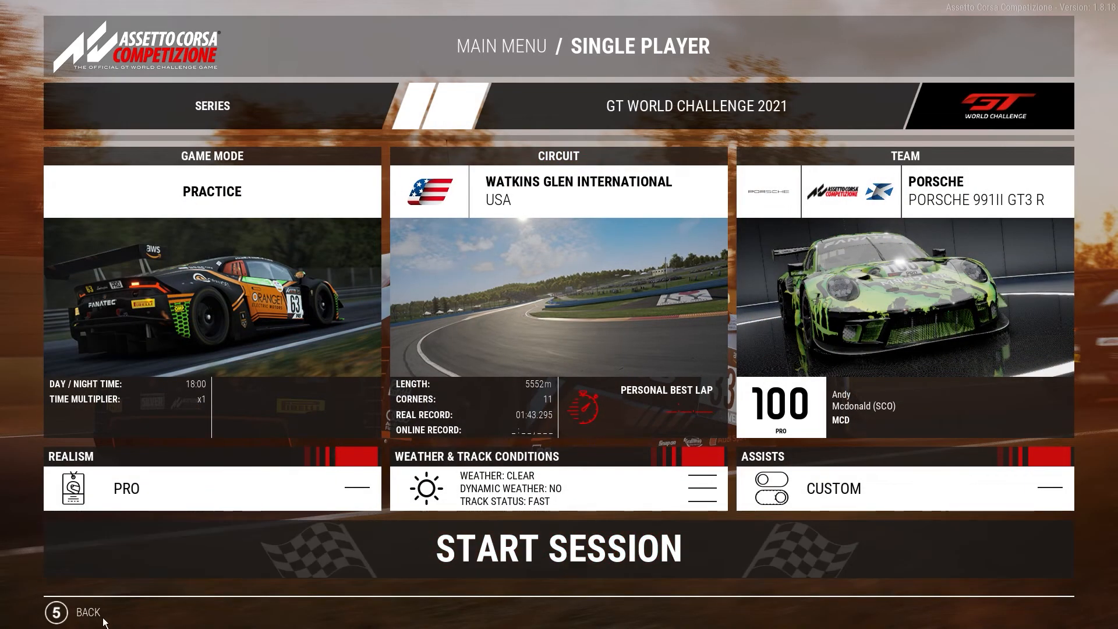
pyautogui.click(104, 621)
pyautogui.click(104, 621)
pyautogui.click(507, 362)
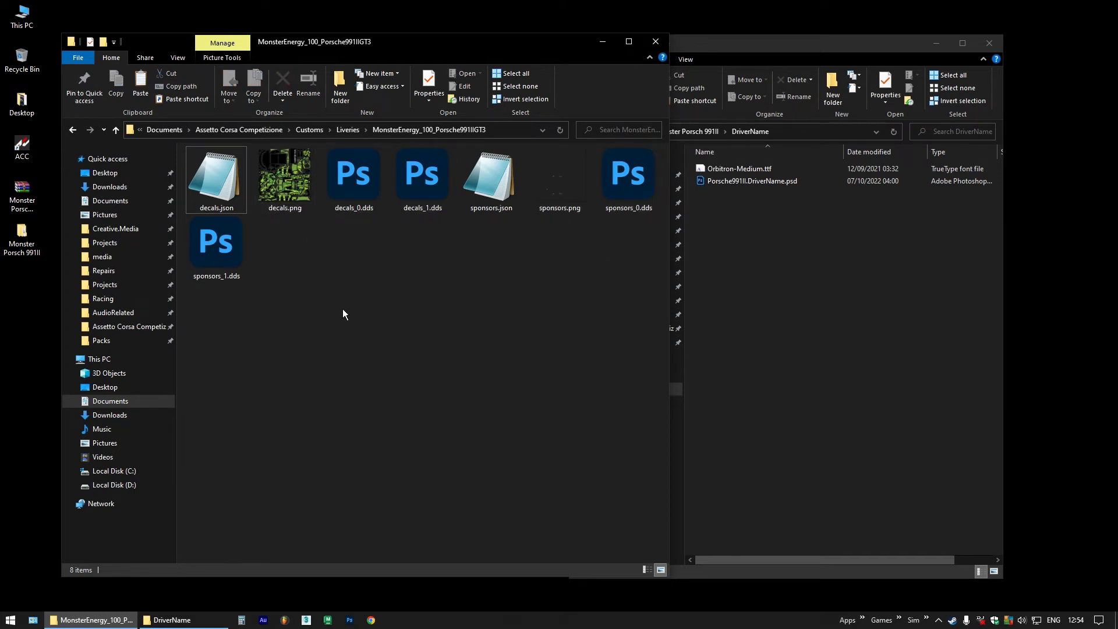
# Check the file details of sponsors_1.dds and decals_1.dds in the livery folder
pyautogui.click(212, 261)
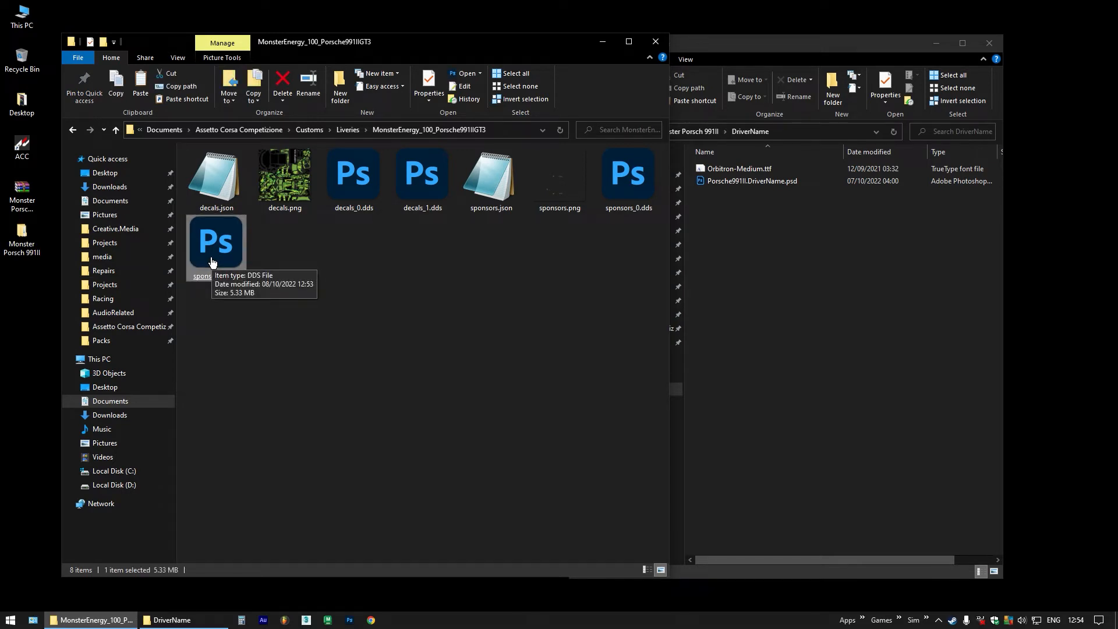
pyautogui.click(424, 192)
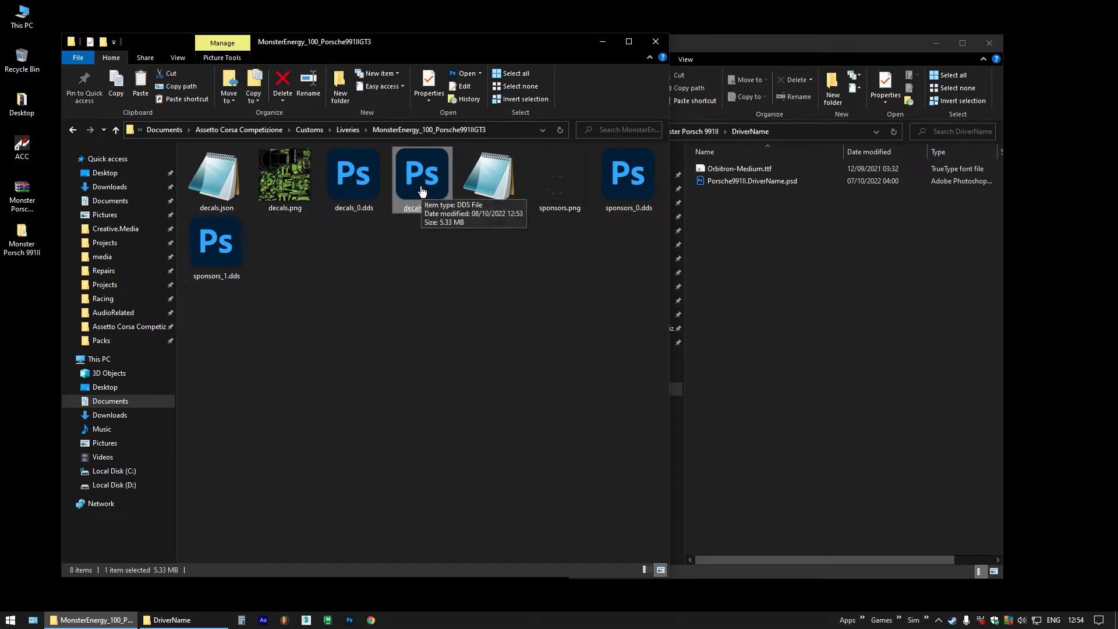
pyautogui.click(432, 282)
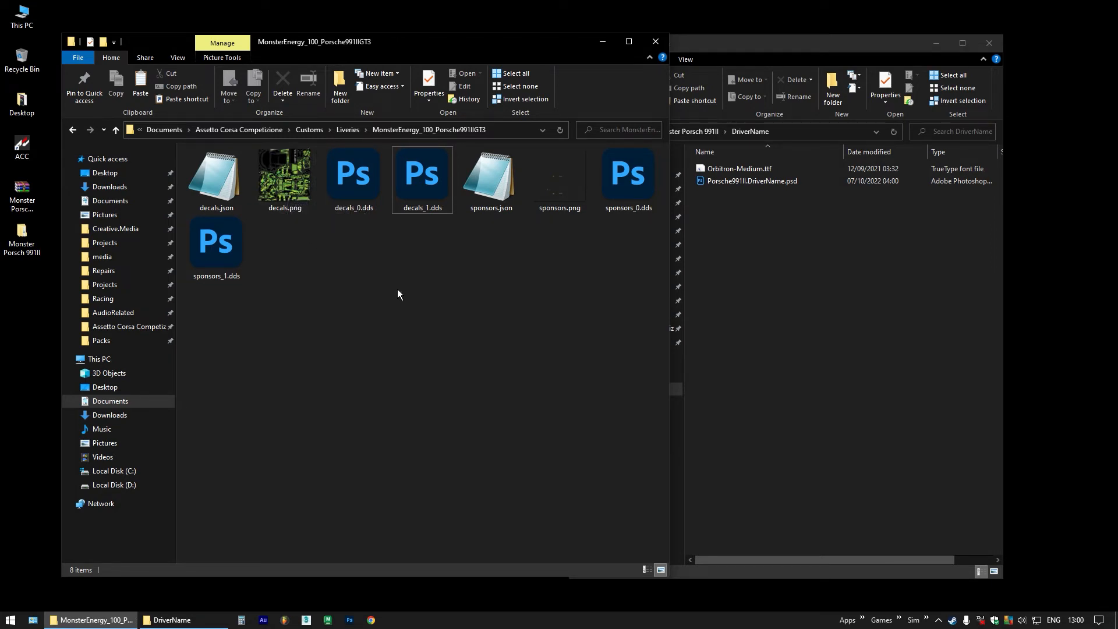
# Delete decals_0.dds, decals_1.dds, sponsors_0.dds and sponsors_1.dds from the livery folder
pyautogui.moveTo(389, 220); pyautogui.dragTo(358, 186)
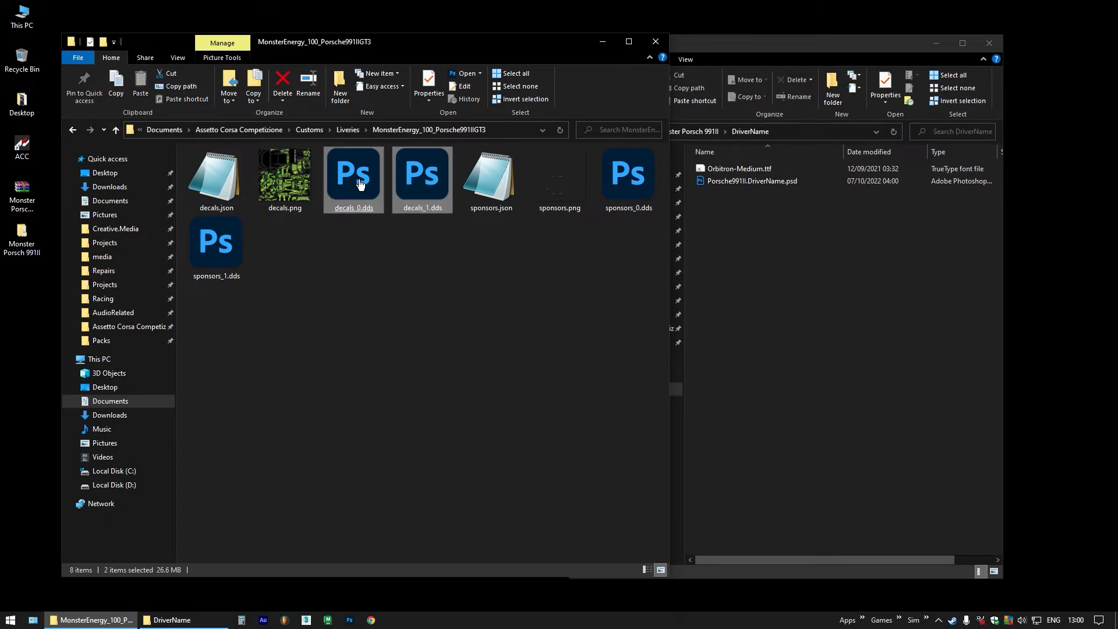
pyautogui.rightClick(358, 185)
pyautogui.click(402, 402)
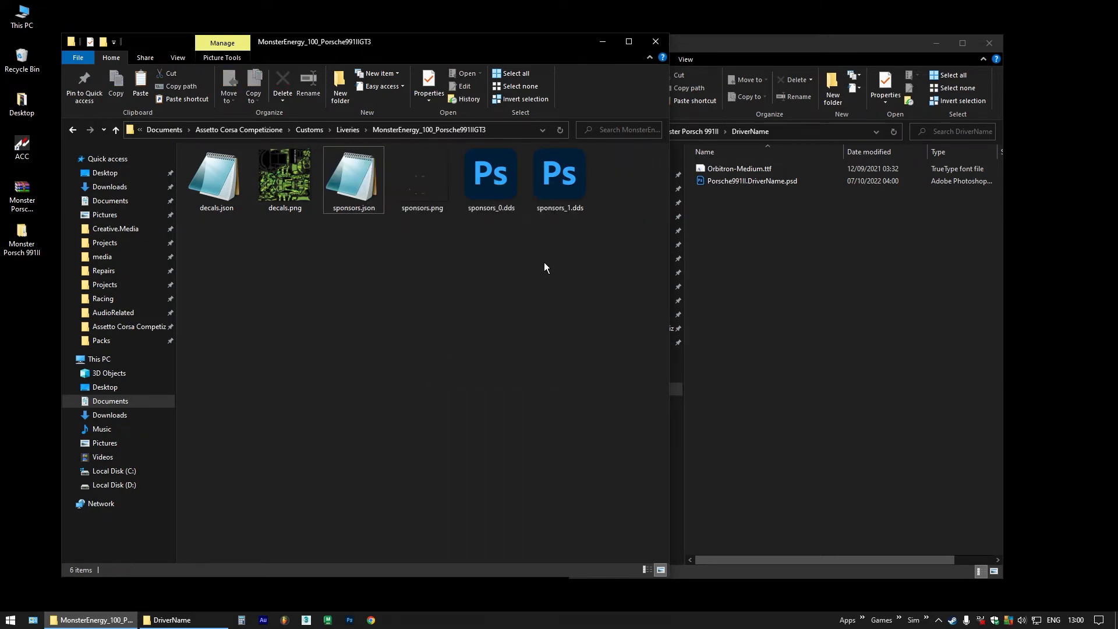
pyautogui.moveTo(612, 245); pyautogui.dragTo(496, 179)
pyautogui.rightClick(495, 179)
pyautogui.click(524, 392)
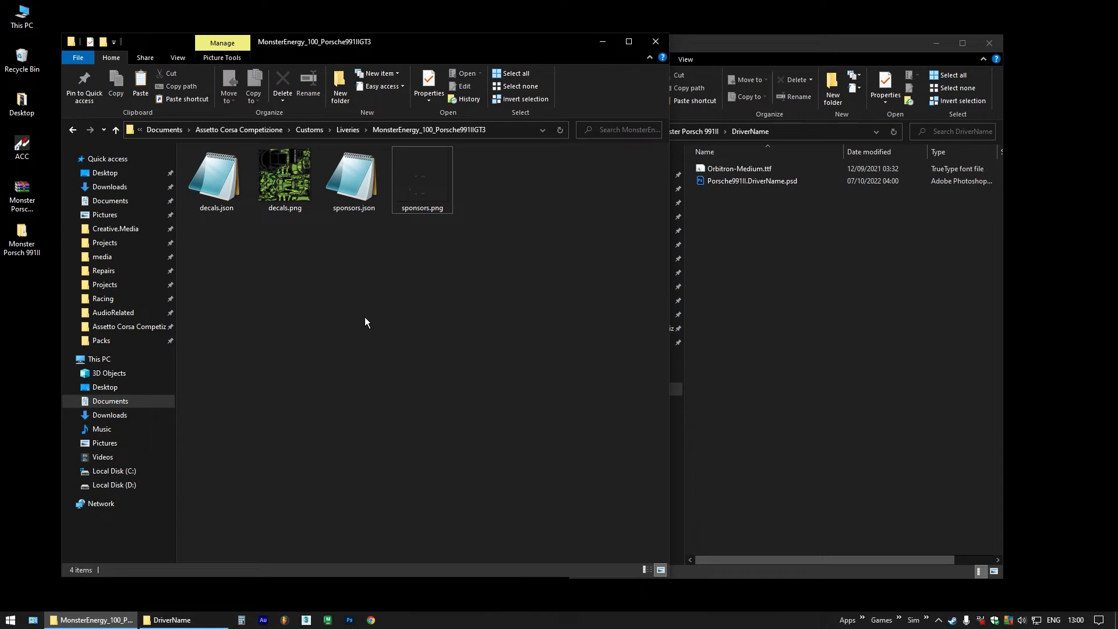
# Open monster.porsche.psd in Photoshop from the nested Monster Porsch 991II folder on the desktop
pyautogui.doubleClick(22, 239)
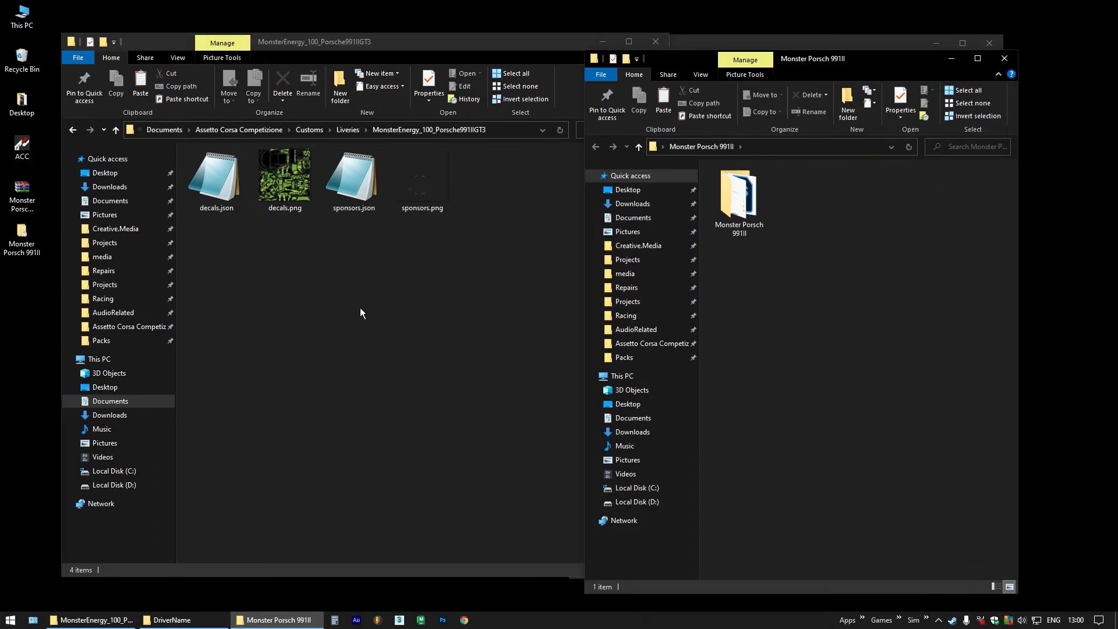
pyautogui.doubleClick(739, 201)
pyautogui.moveTo(813, 61); pyautogui.dragTo(463, 67)
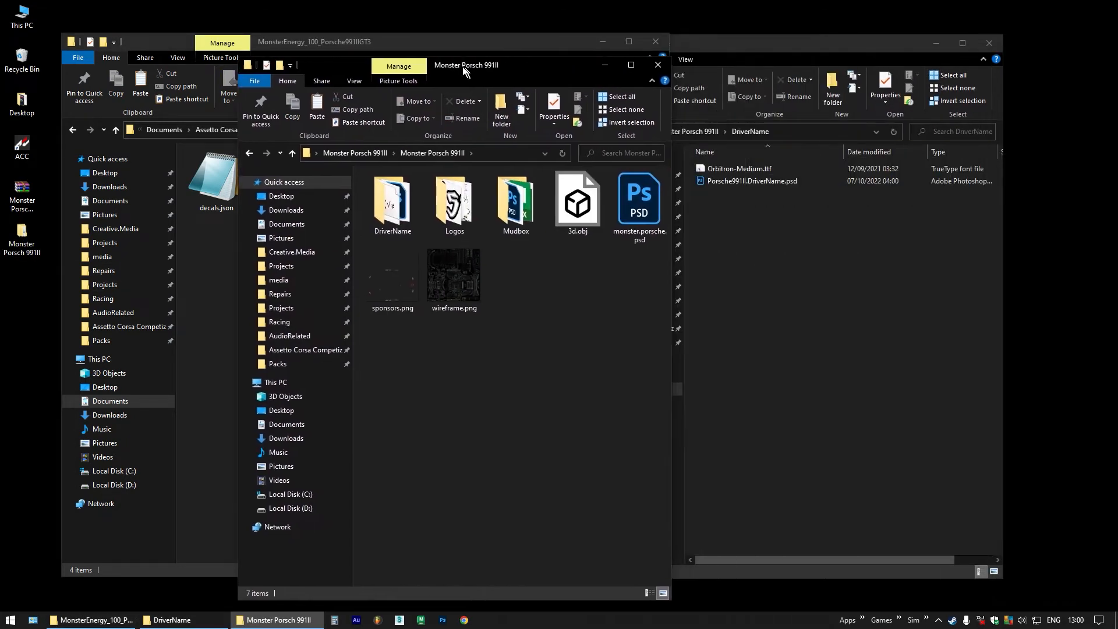
pyautogui.doubleClick(635, 201)
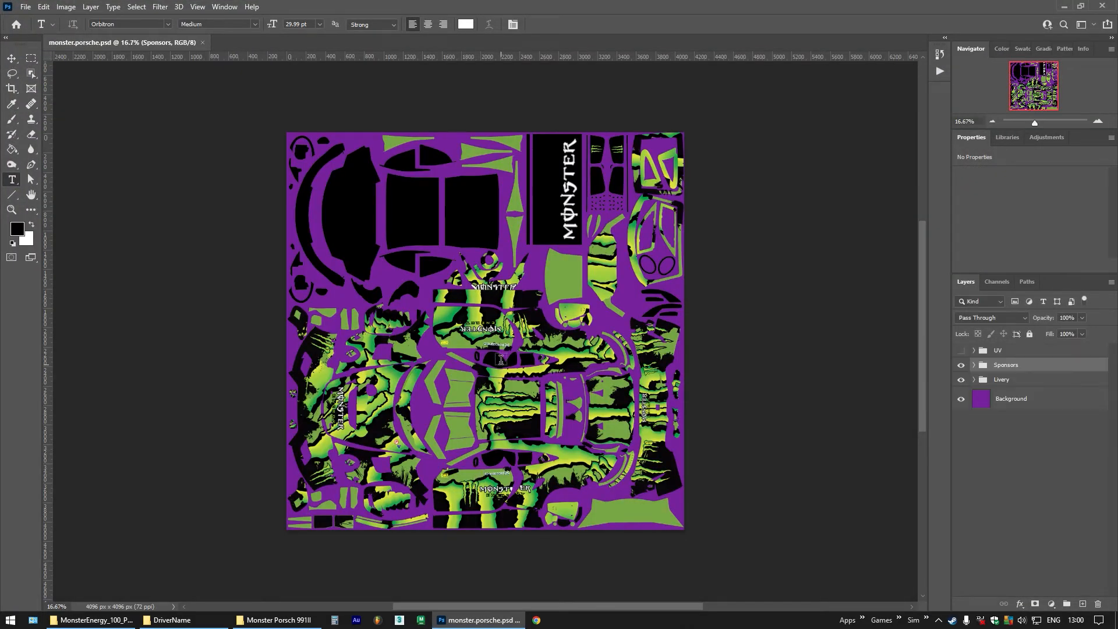
# Hide the Sponsors group while focusing on the Monster Energy side logo
pyautogui.scroll(4, 501, 348)
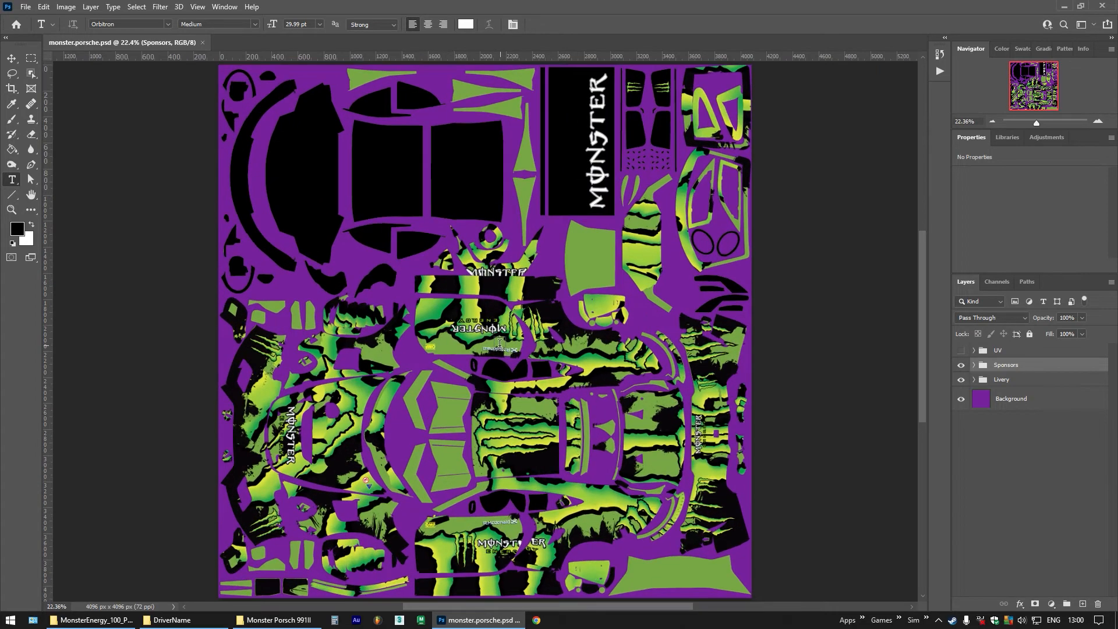
pyautogui.scroll(4, 484, 324)
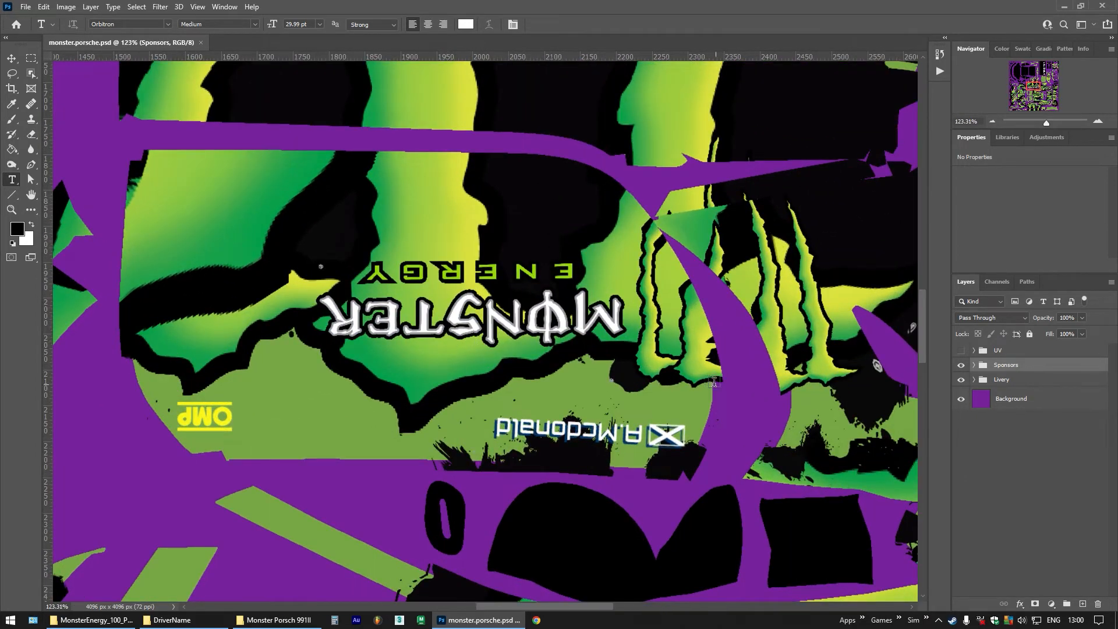
pyautogui.click(961, 365)
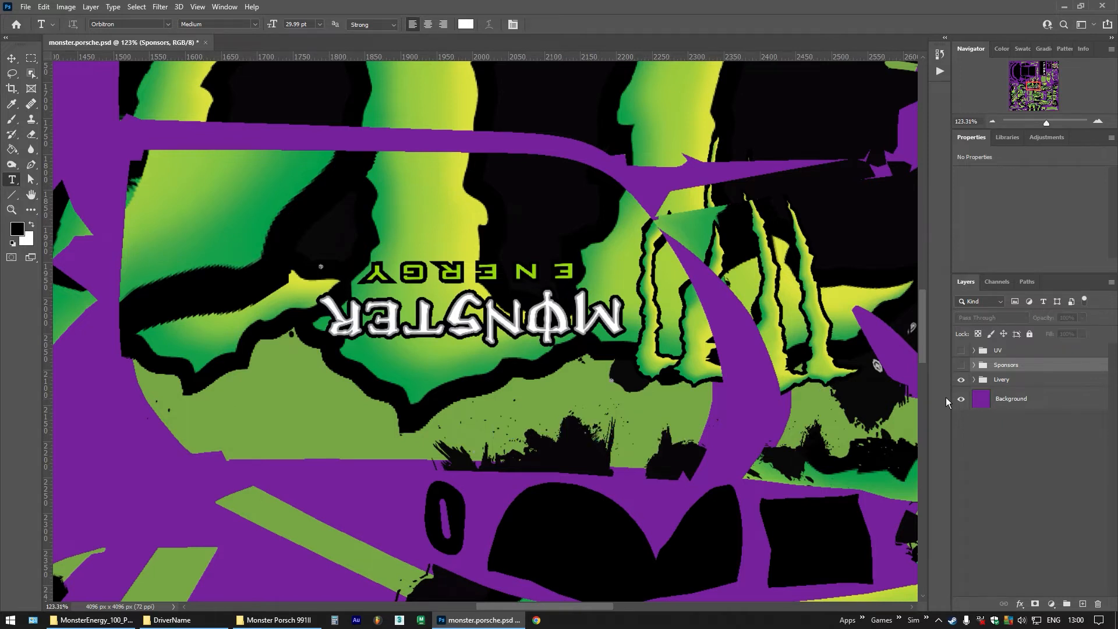
# Expand the Livery and Monster Logos groups and open the blending options of the monster logo sides 2 layer
pyautogui.click(973, 379)
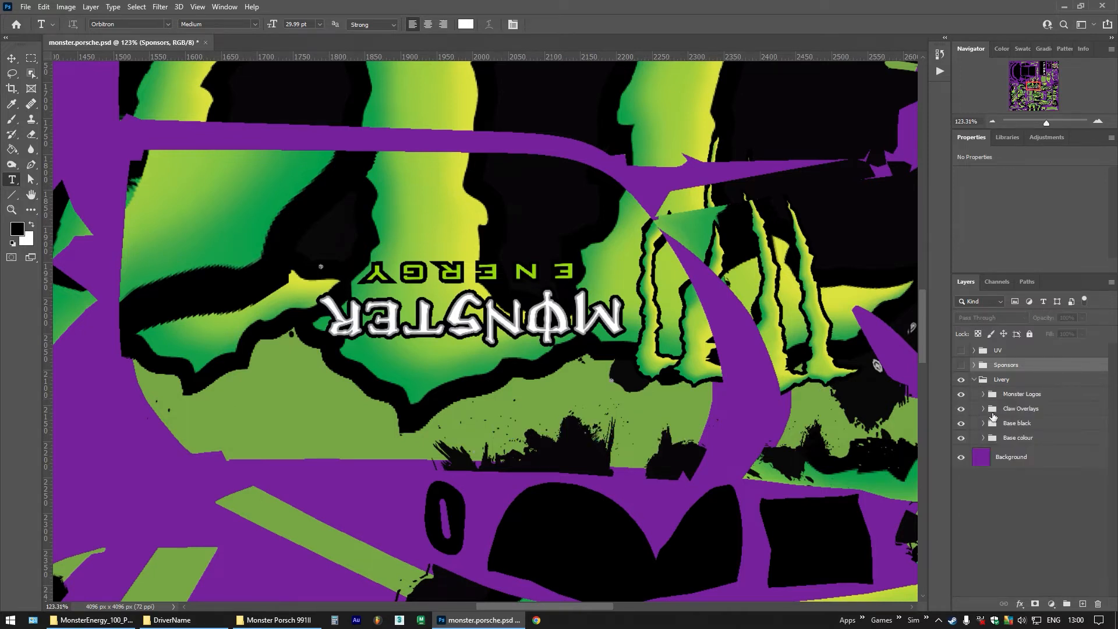
pyautogui.click(983, 394)
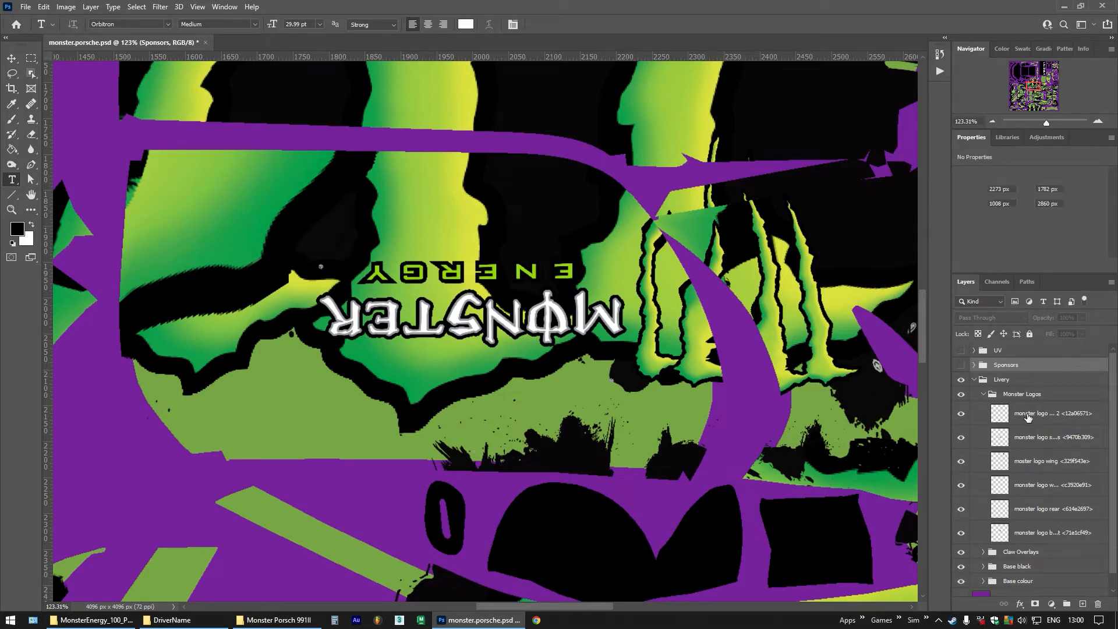
pyautogui.click(1028, 415)
pyautogui.rightClick(1026, 413)
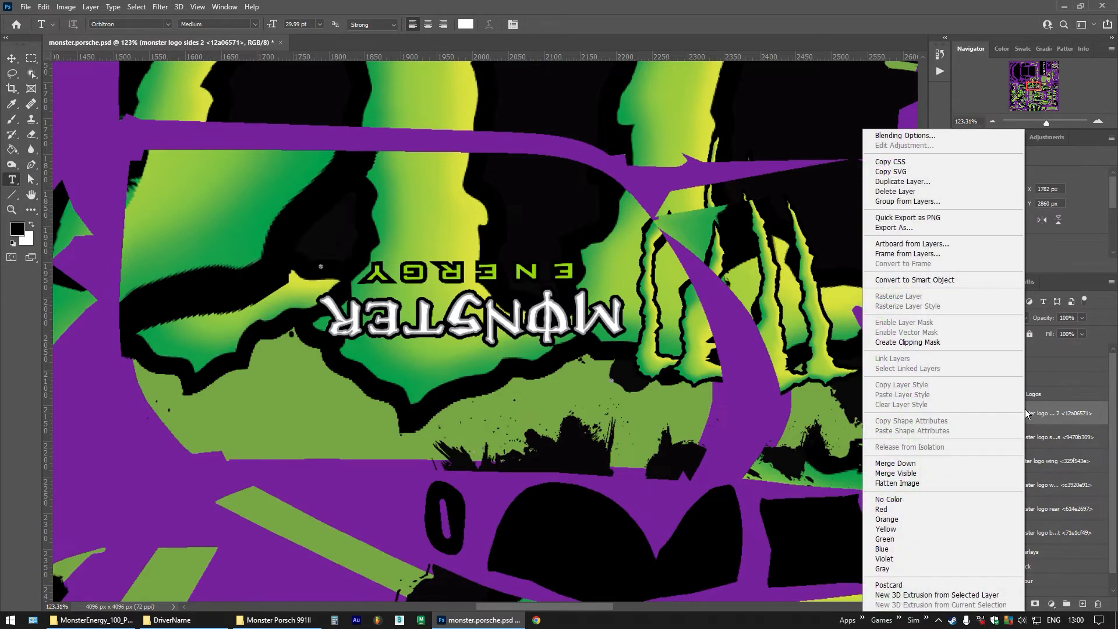
pyautogui.click(927, 137)
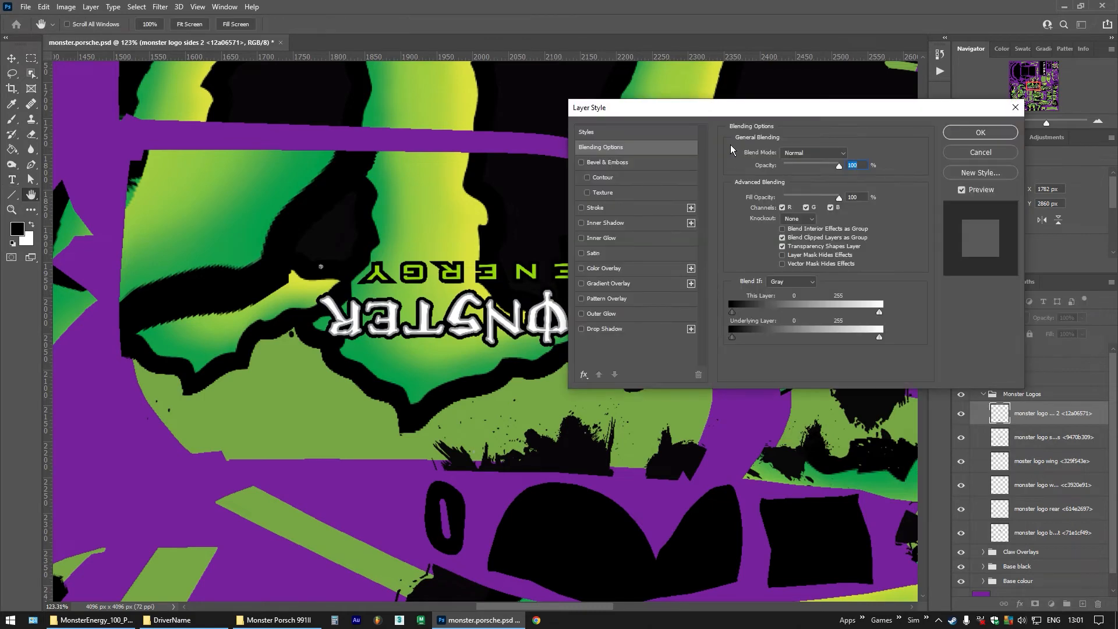
# Apply a black Drop Shadow to the monster logo sides 2 layer with 100% opacity, distance 5 px, spread 19% and size 0
pyautogui.moveTo(719, 111); pyautogui.dragTo(732, 99)
pyautogui.click(598, 362)
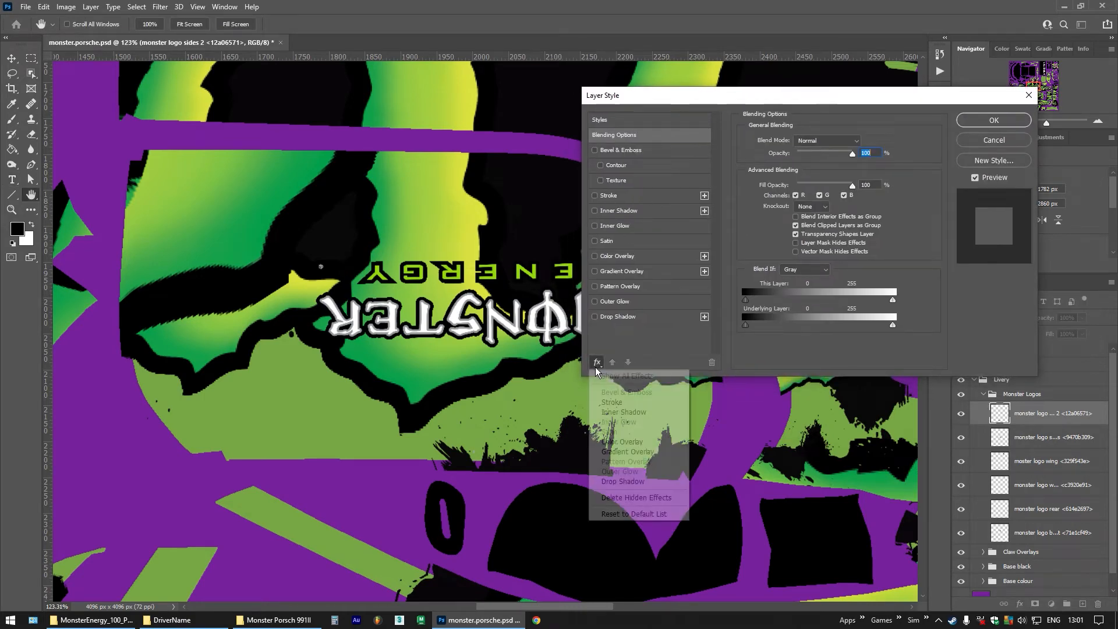
pyautogui.click(648, 365)
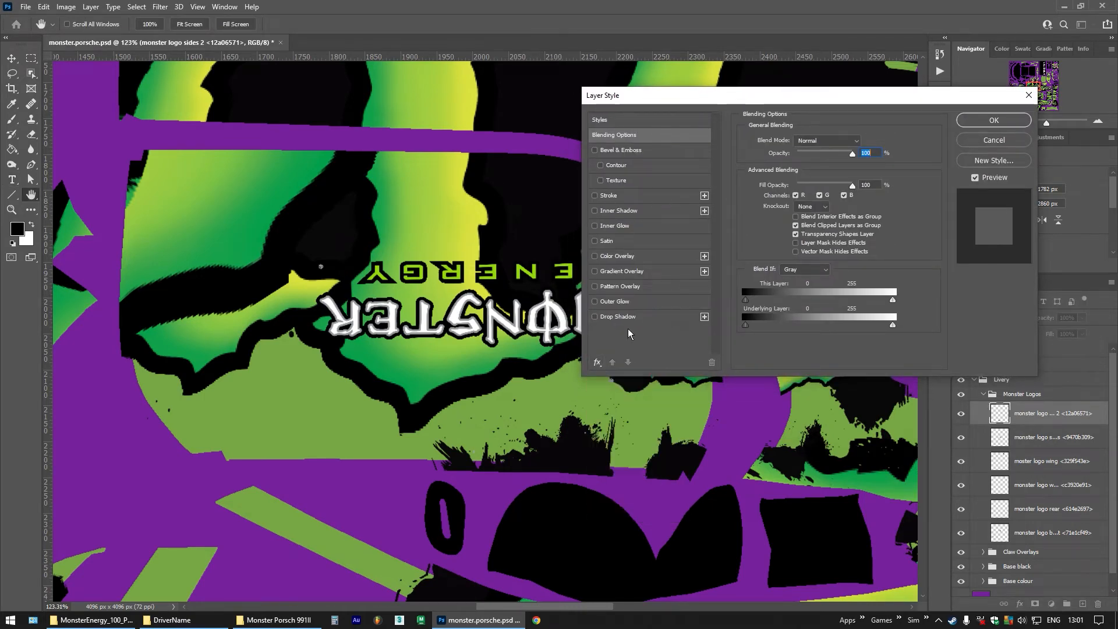
pyautogui.click(596, 316)
pyautogui.click(618, 317)
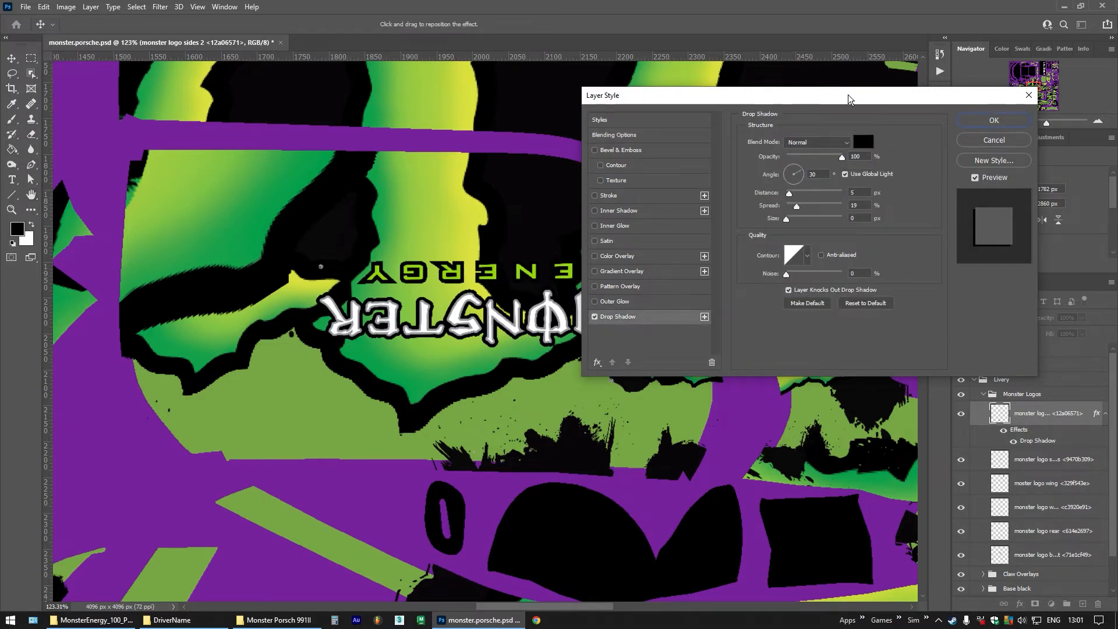
pyautogui.moveTo(849, 99); pyautogui.dragTo(800, 120)
pyautogui.click(937, 140)
pyautogui.press('t')
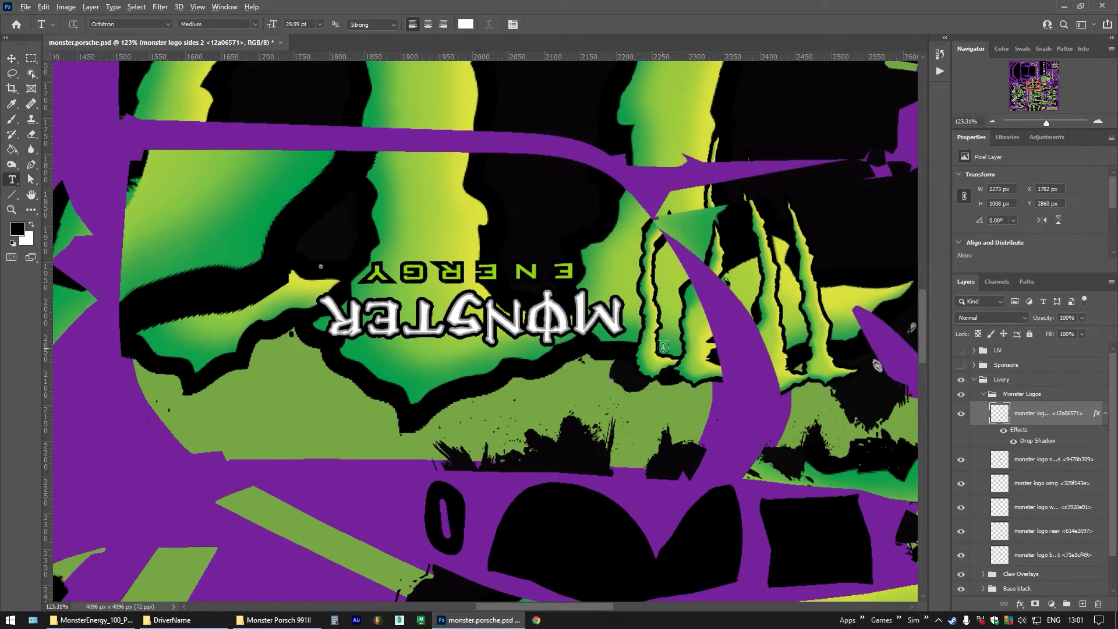
# Lower the Drop Shadow on the monster logo sides 2 layer to 18% opacity, with distance 6 px and size 2 px
pyautogui.scroll(-6, 712, 346)
pyautogui.scroll(-2, 711, 356)
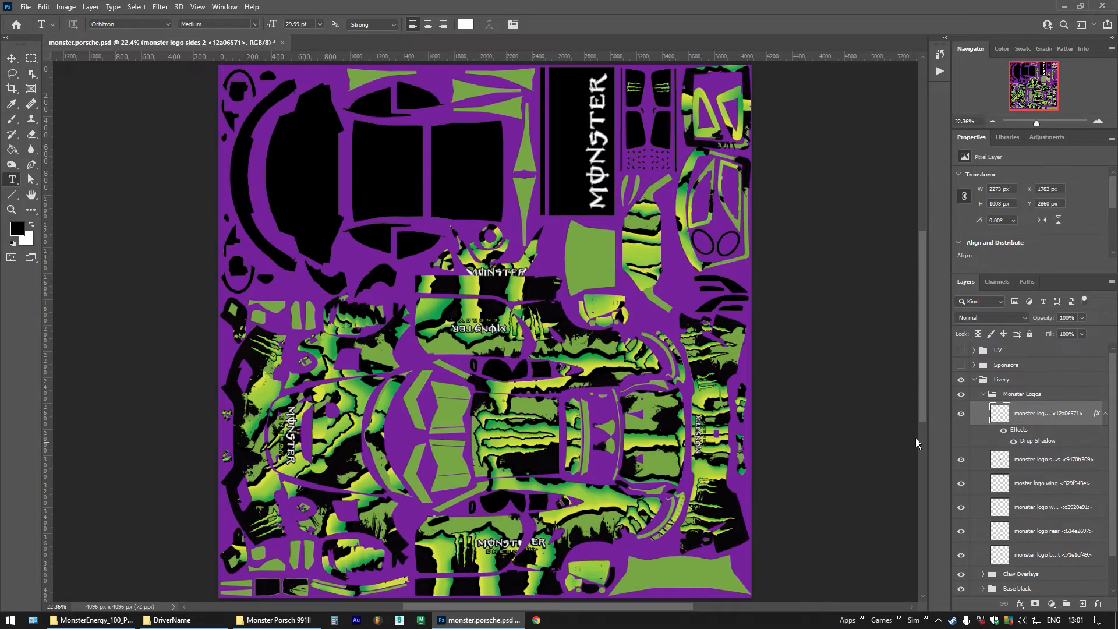
pyautogui.scroll(1, 489, 583)
pyautogui.scroll(7, 490, 582)
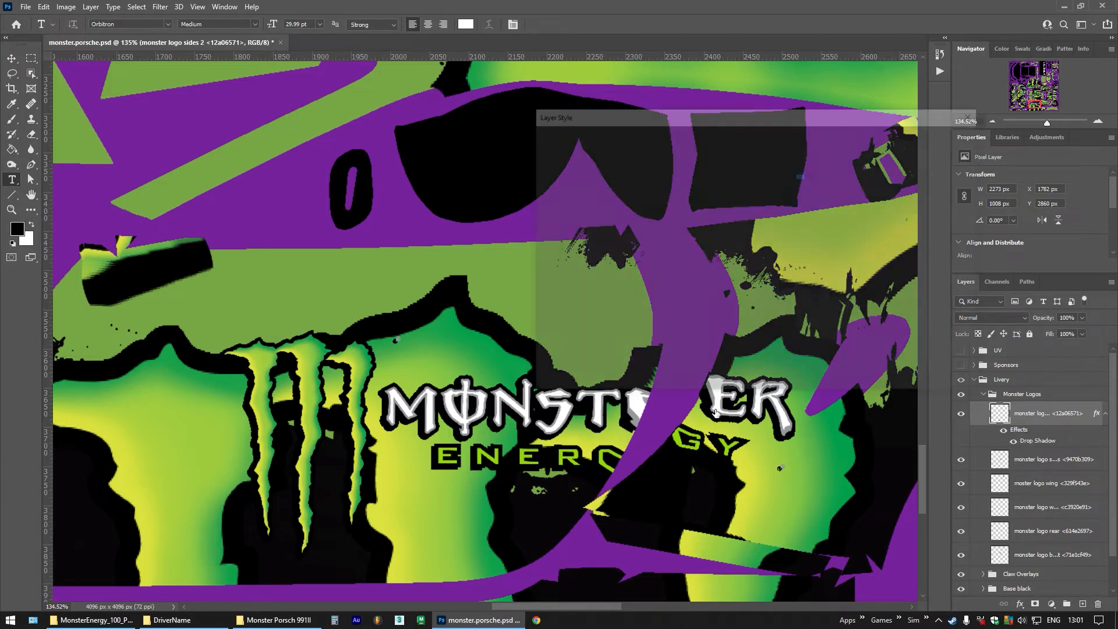
pyautogui.moveTo(759, 179); pyautogui.dragTo(735, 238)
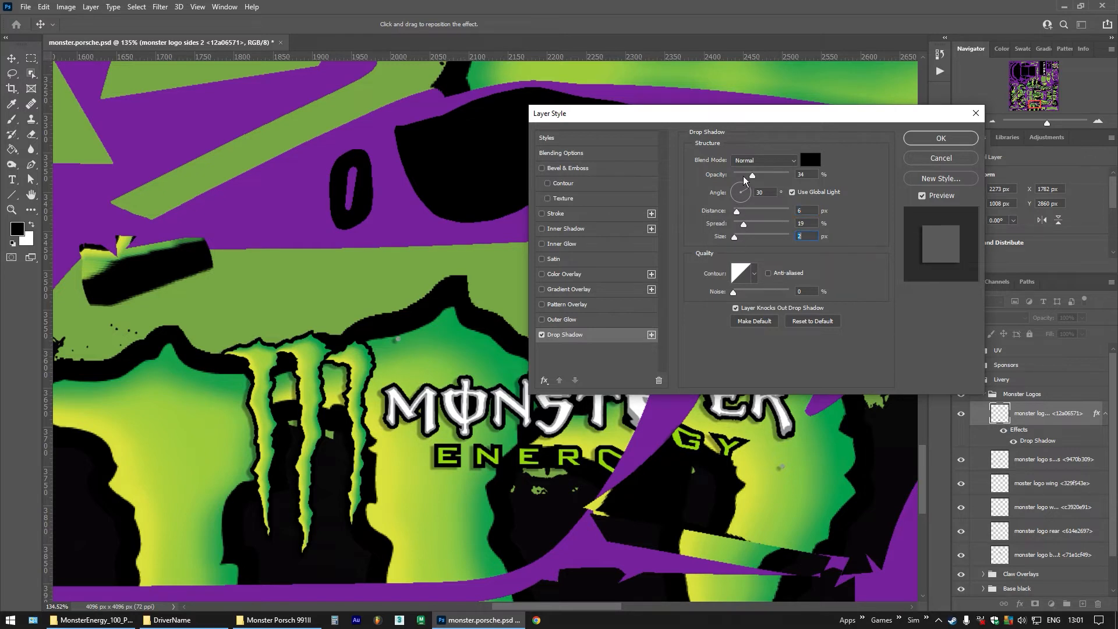
pyautogui.moveTo(744, 181); pyautogui.dragTo(741, 178)
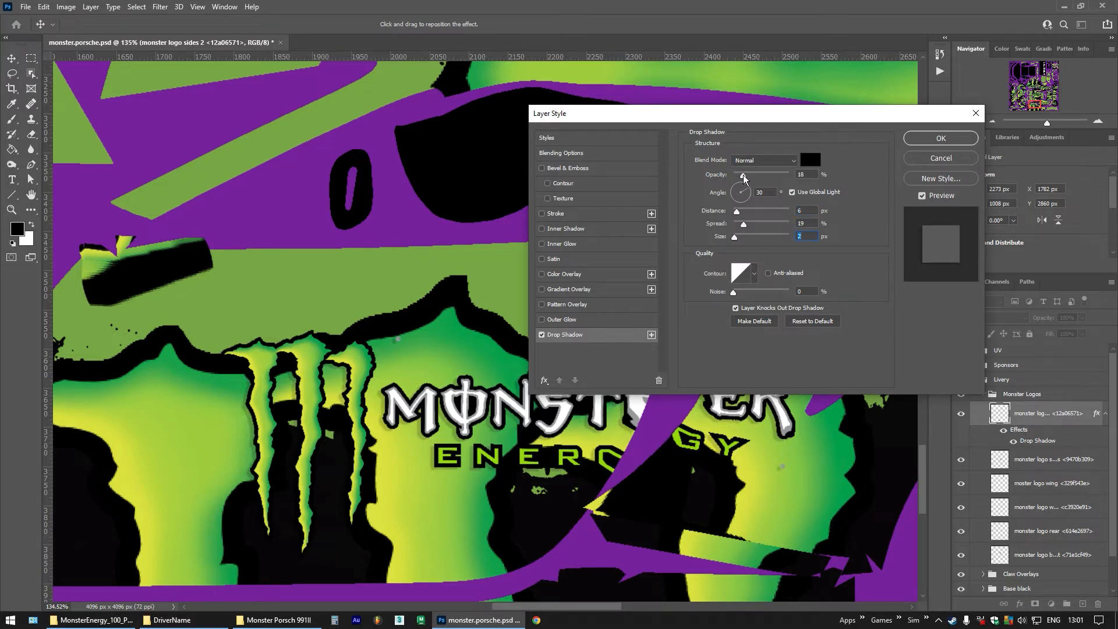
# Toggle the Drop Shadow effect off and on to compare the side logo with and without it
pyautogui.click(542, 334)
pyautogui.click(543, 335)
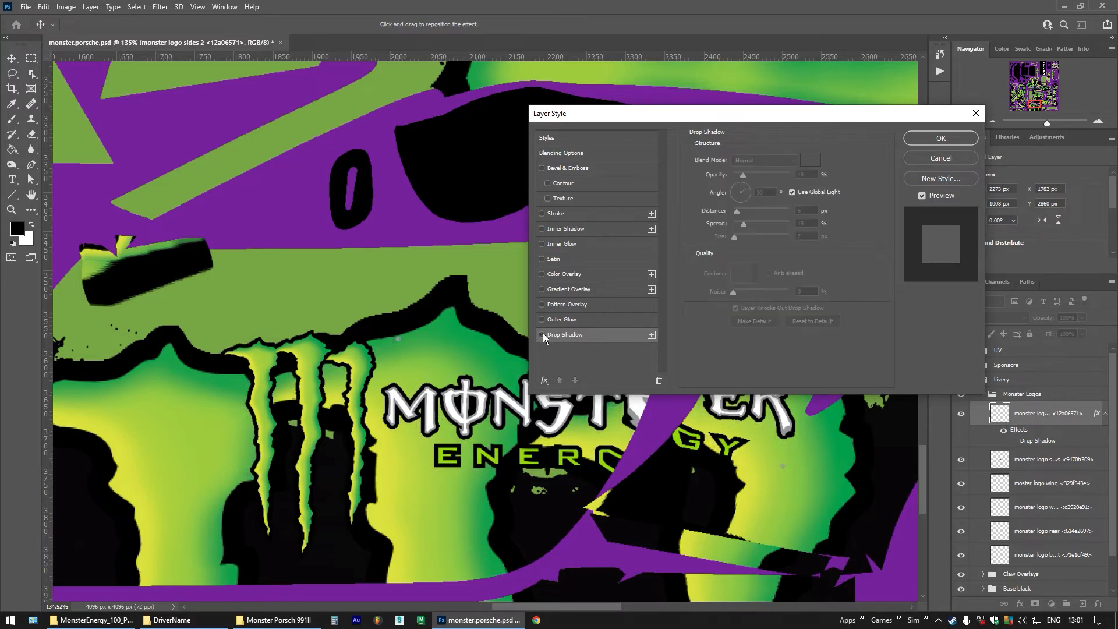
pyautogui.click(543, 334)
pyautogui.click(542, 334)
pyautogui.click(542, 334)
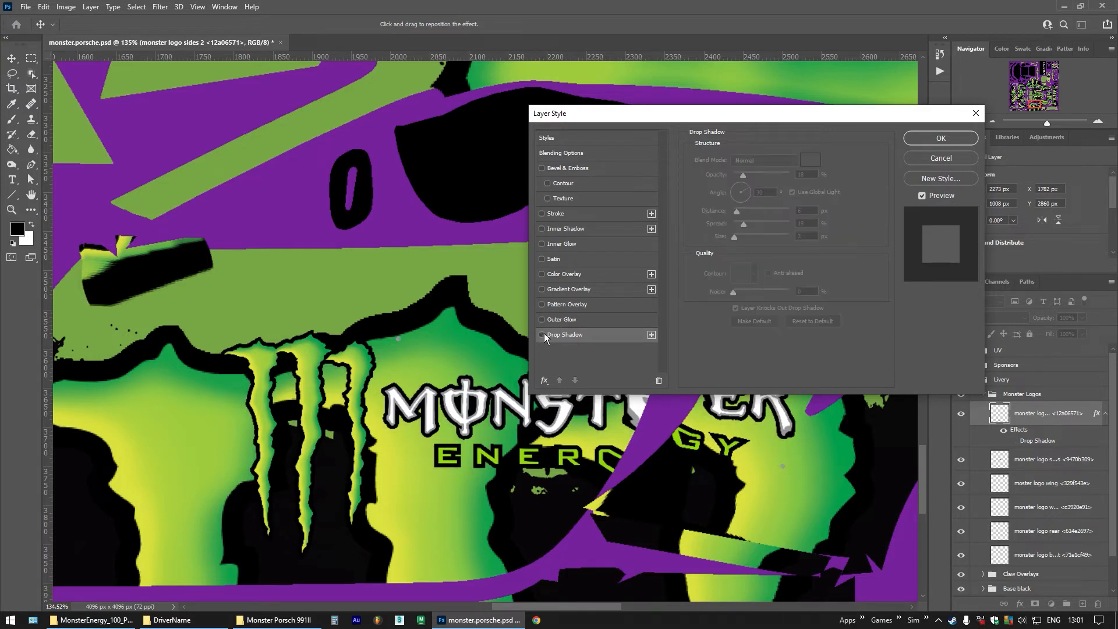
pyautogui.click(542, 334)
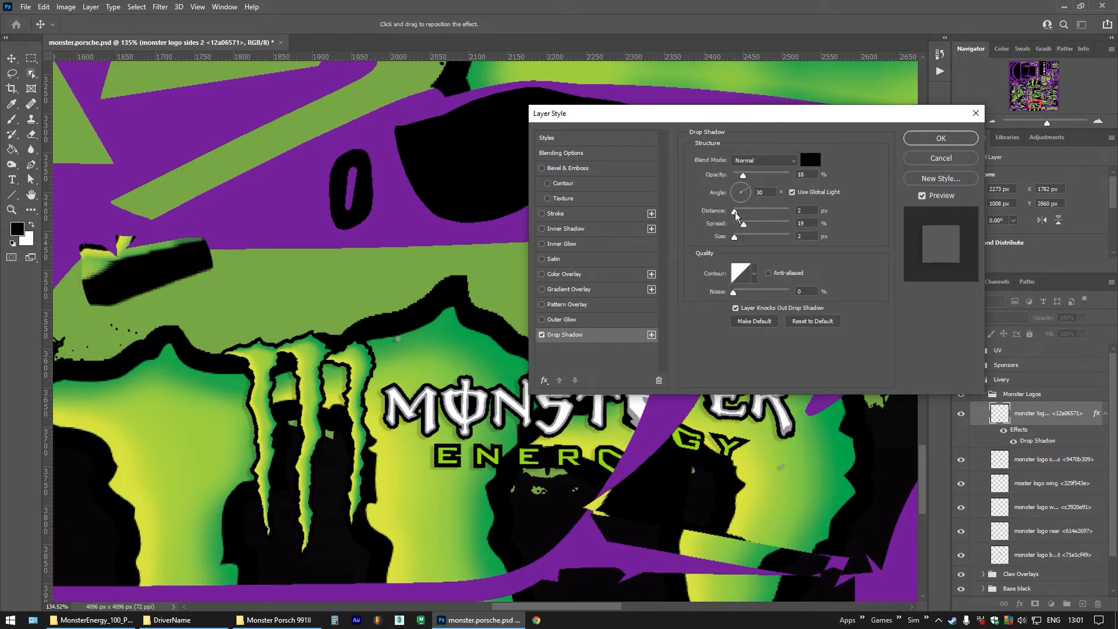
# Set the Drop Shadow distance to 4 px and its opacity to 31%, and apply the layer style
pyautogui.moveTo(736, 215); pyautogui.dragTo(736, 217)
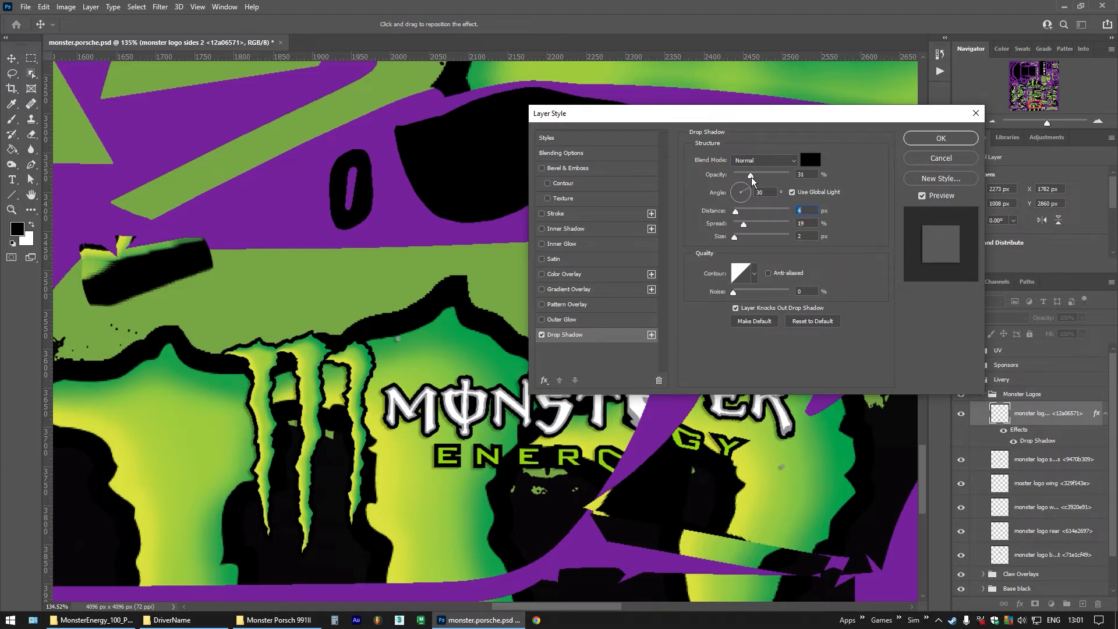
pyautogui.click(751, 177)
pyautogui.click(540, 334)
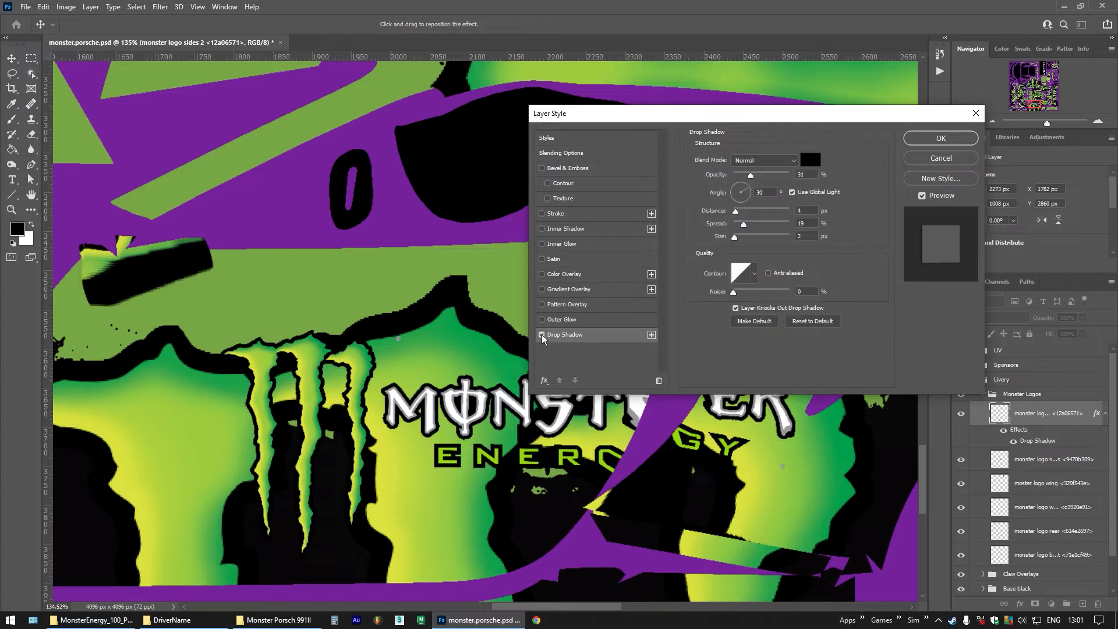
pyautogui.click(921, 140)
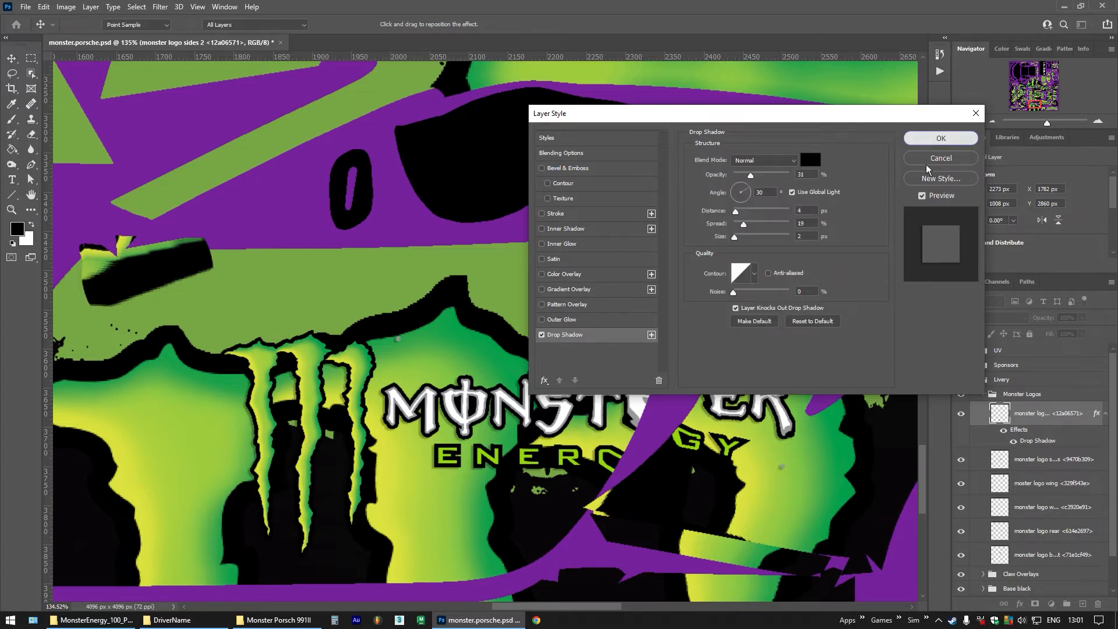
# Copy the layer style of monster logo sides 2 and paste it onto the other five layers in the Monster Logos group
pyautogui.rightClick(1028, 417)
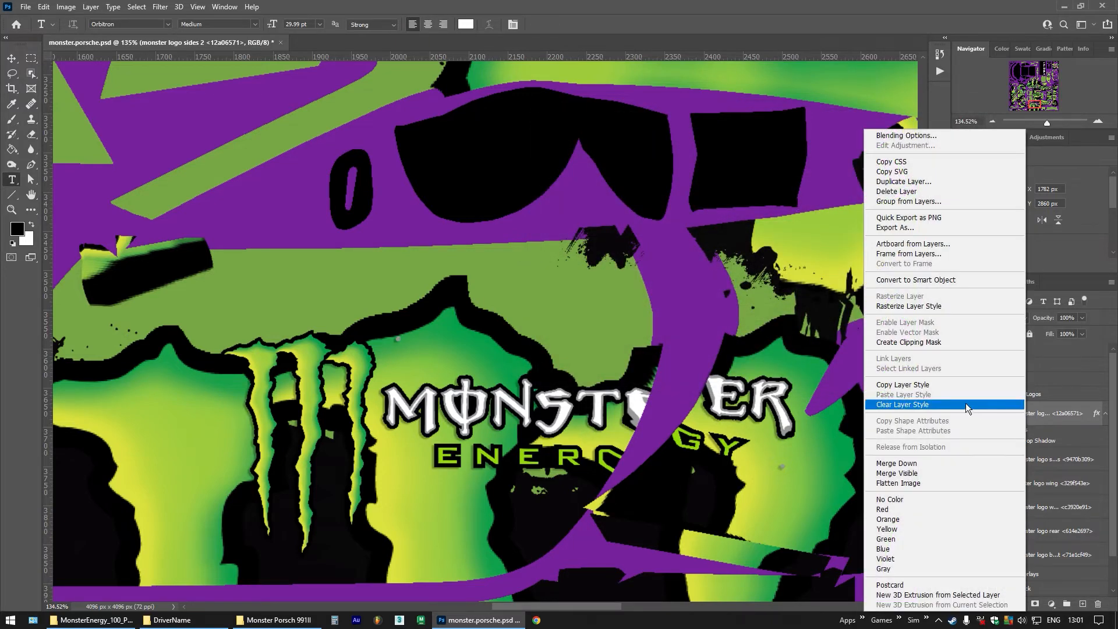
pyautogui.click(920, 386)
pyautogui.click(1042, 463)
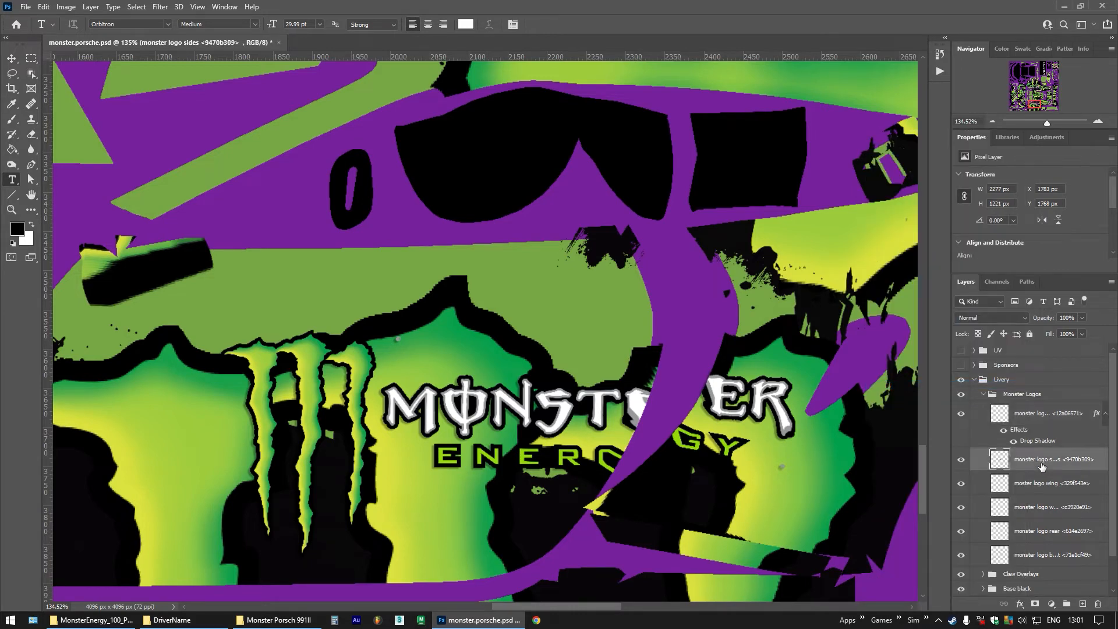
pyautogui.keyDown('shift'); pyautogui.click(1034, 556); pyautogui.keyUp('shift')
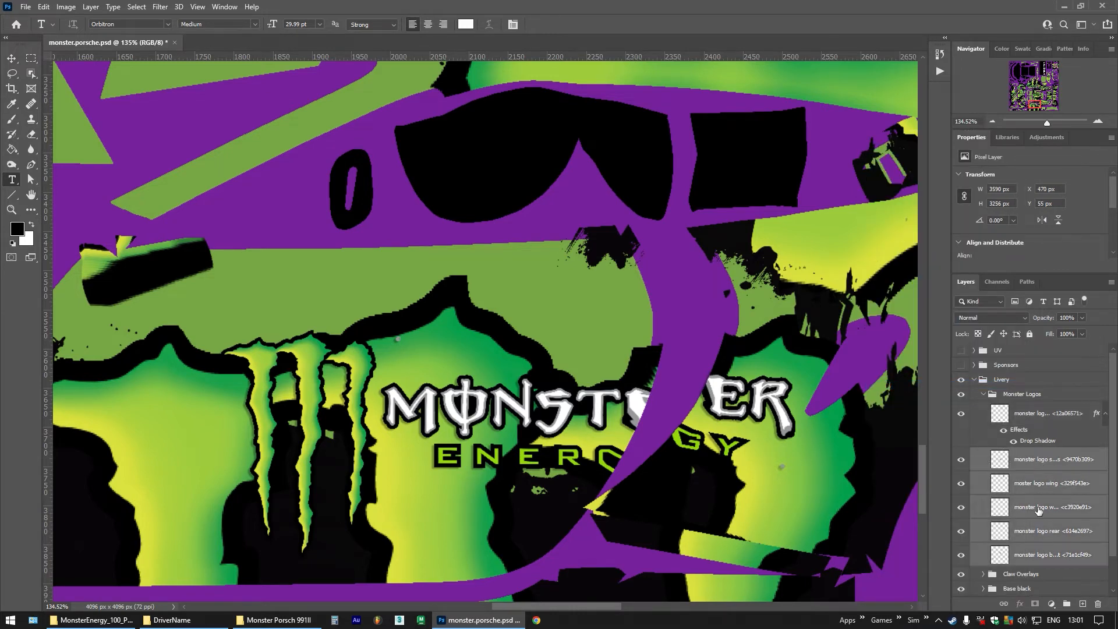
pyautogui.rightClick(1030, 484)
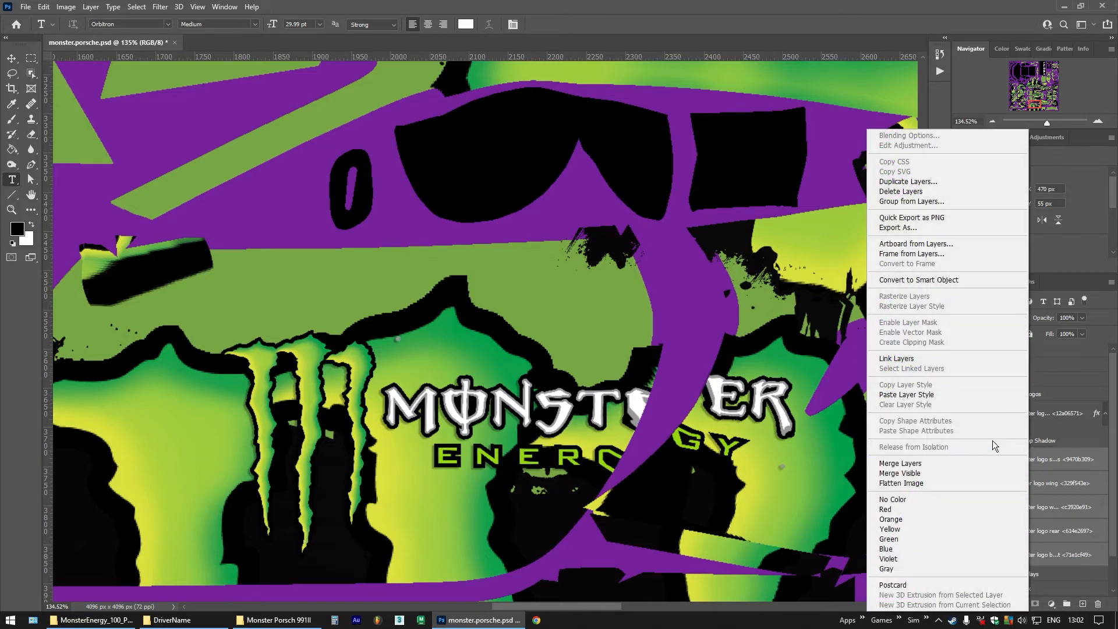
pyautogui.click(950, 394)
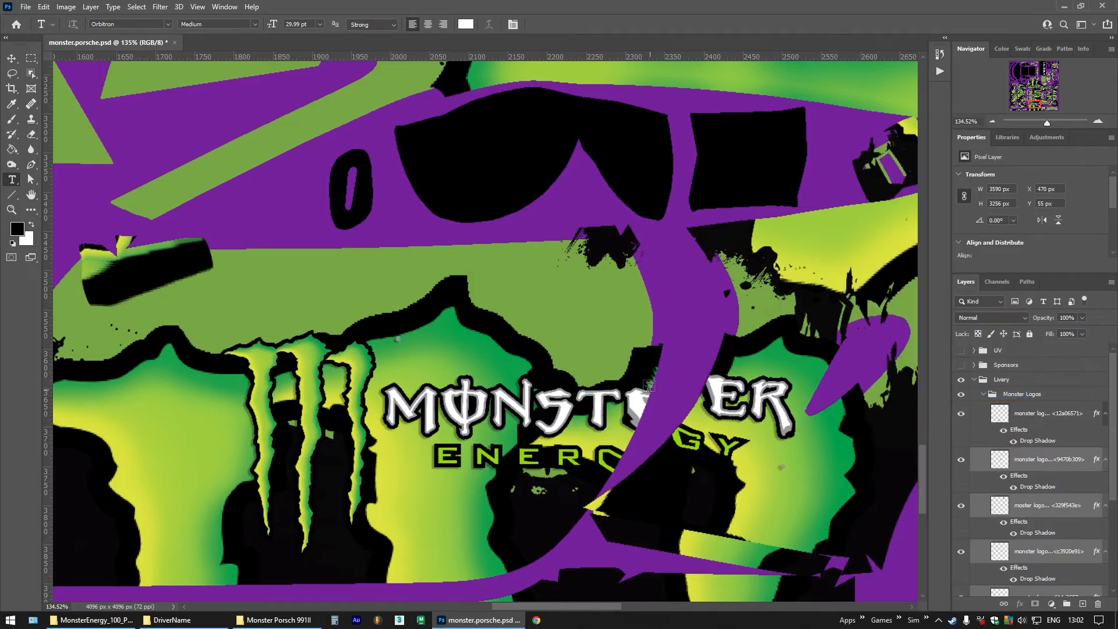
pyautogui.scroll(-6, 649, 385)
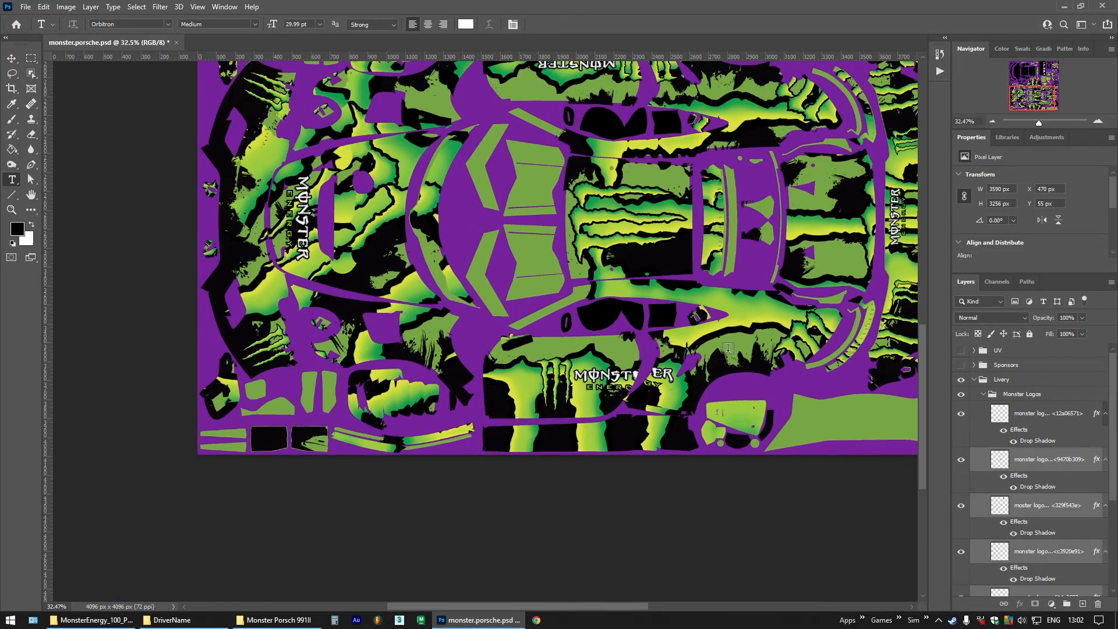
# Paste the copied Drop Shadow style onto every layer in the Claw Overlays group, and collapse both finished groups
pyautogui.click(983, 394)
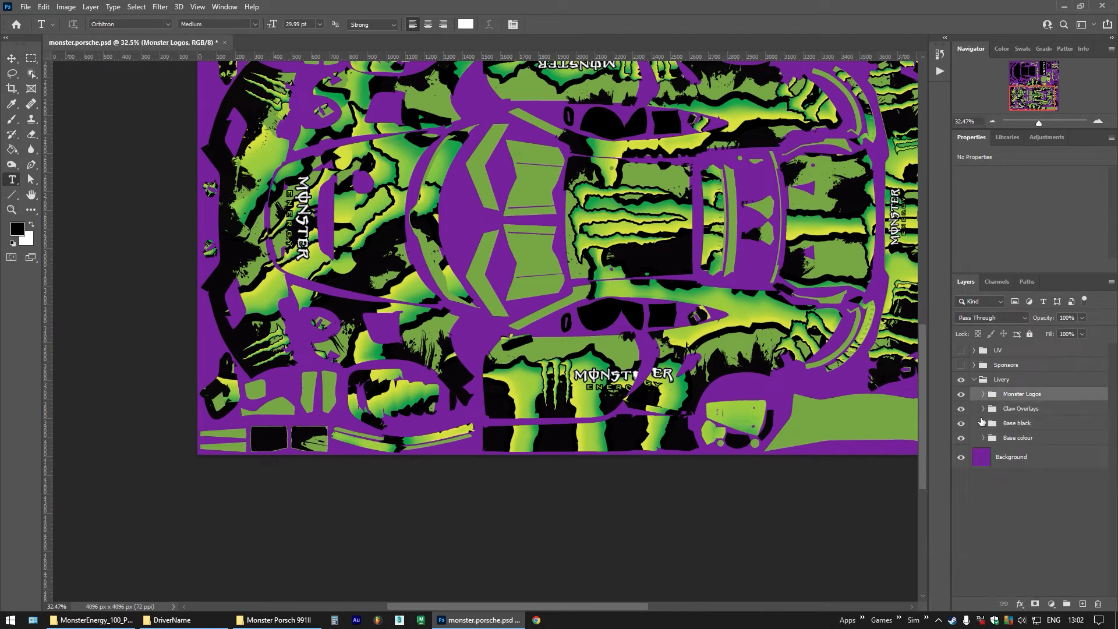
pyautogui.click(983, 411)
pyautogui.click(1040, 481)
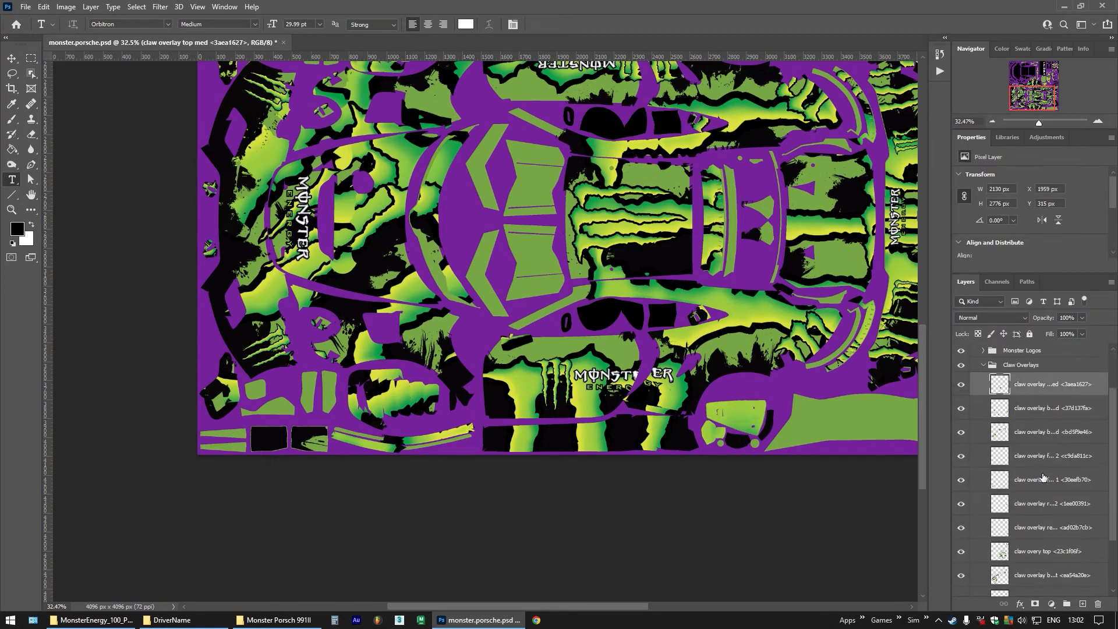
pyautogui.scroll(-1, 1038, 510)
pyautogui.scroll(-1, 1038, 510)
pyautogui.keyDown('shift'); pyautogui.click(1041, 531); pyautogui.keyUp('shift')
pyautogui.rightClick(1027, 463)
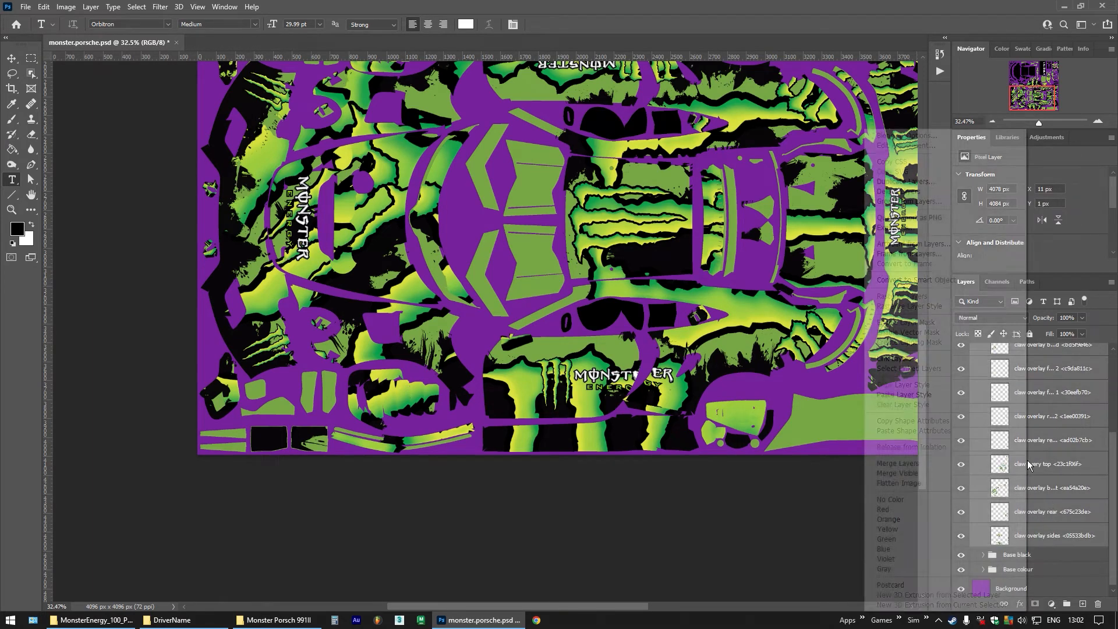
pyautogui.click(923, 394)
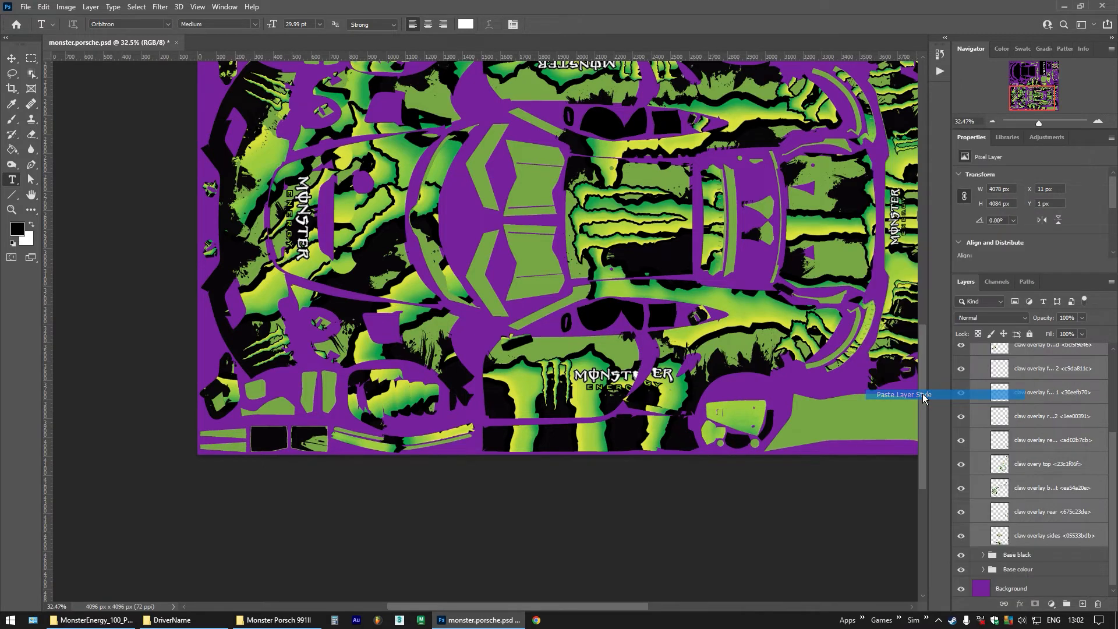
pyautogui.scroll(3, 1014, 413)
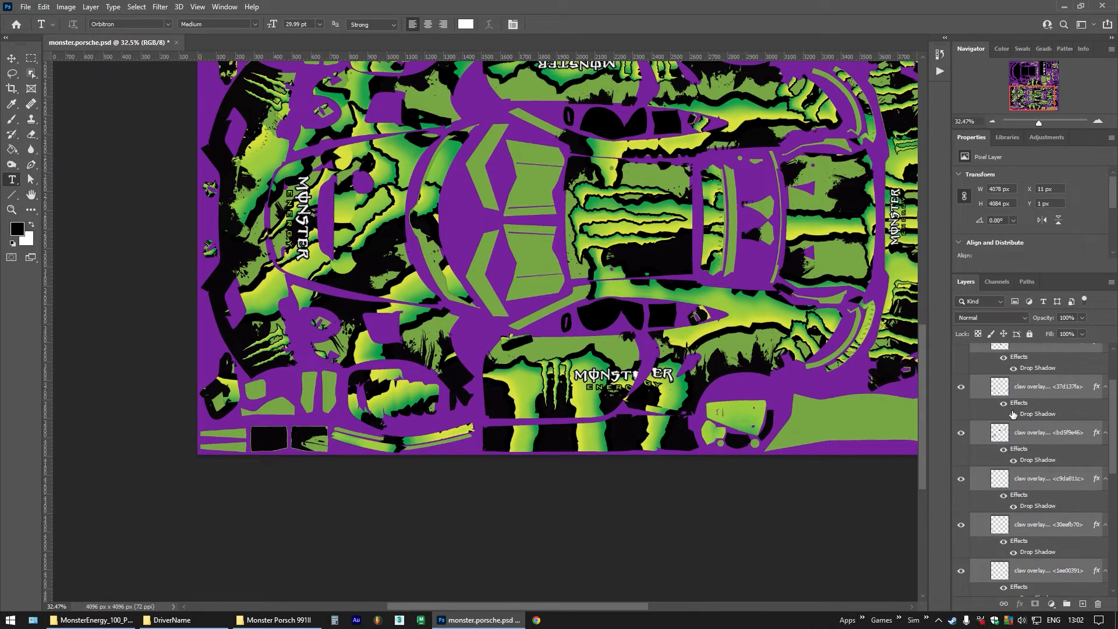
pyautogui.click(983, 409)
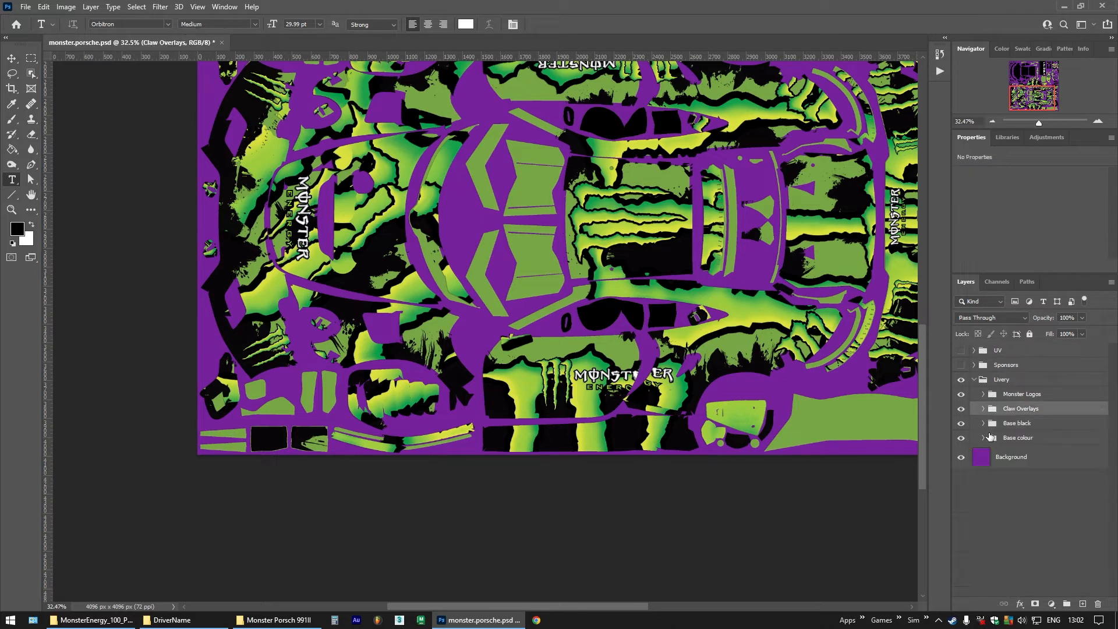
# Check which layers the Base black group contains, and reselect the Monster Logos group
pyautogui.click(984, 424)
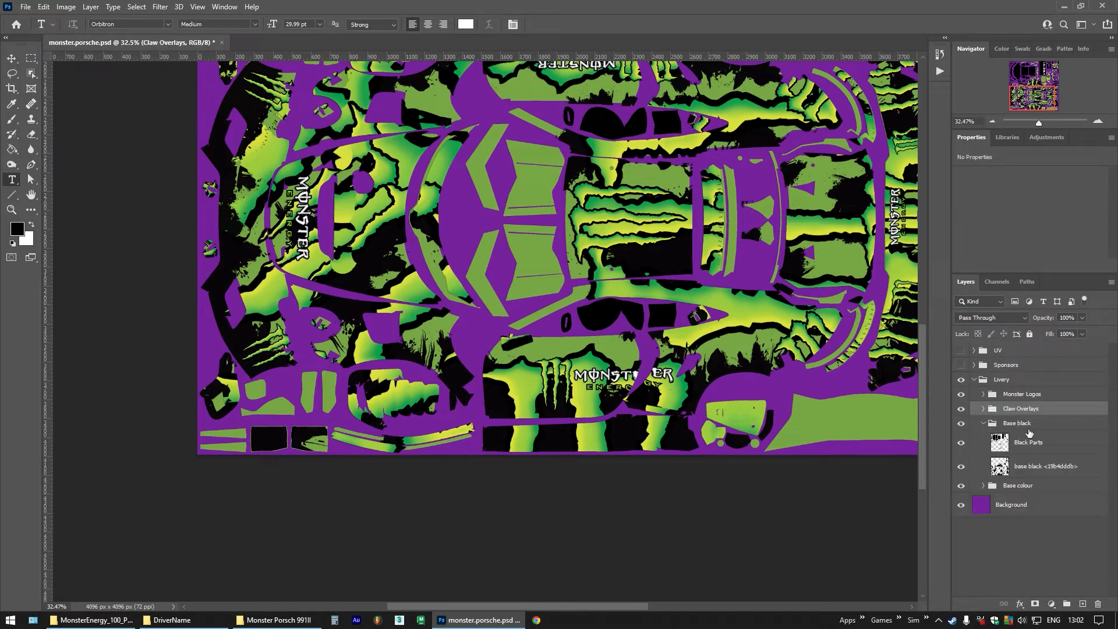
pyautogui.click(985, 423)
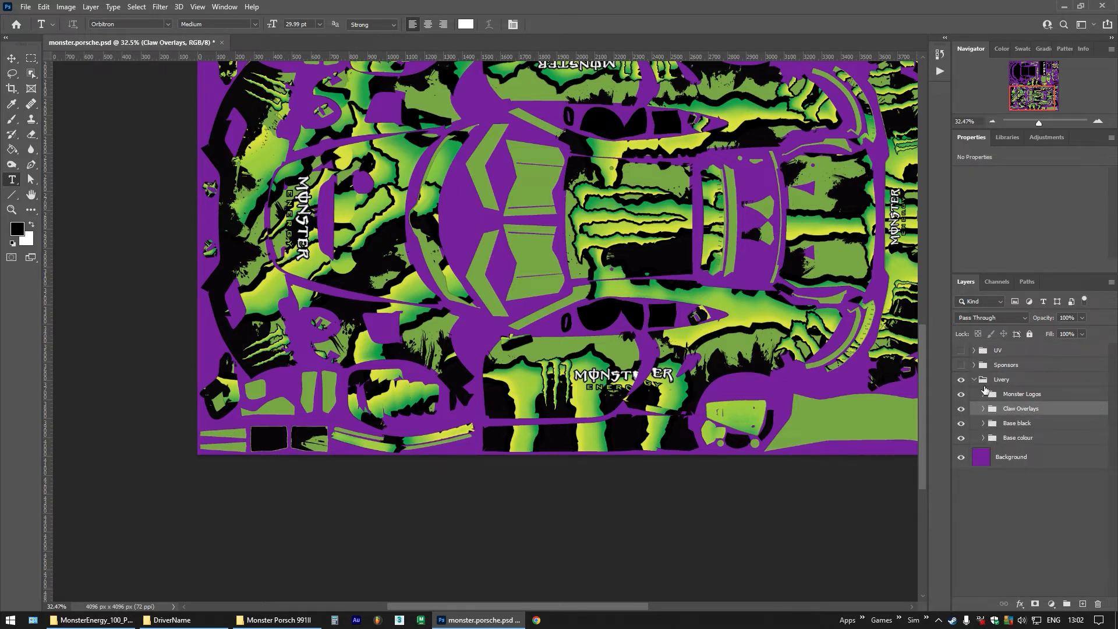
pyautogui.click(1005, 396)
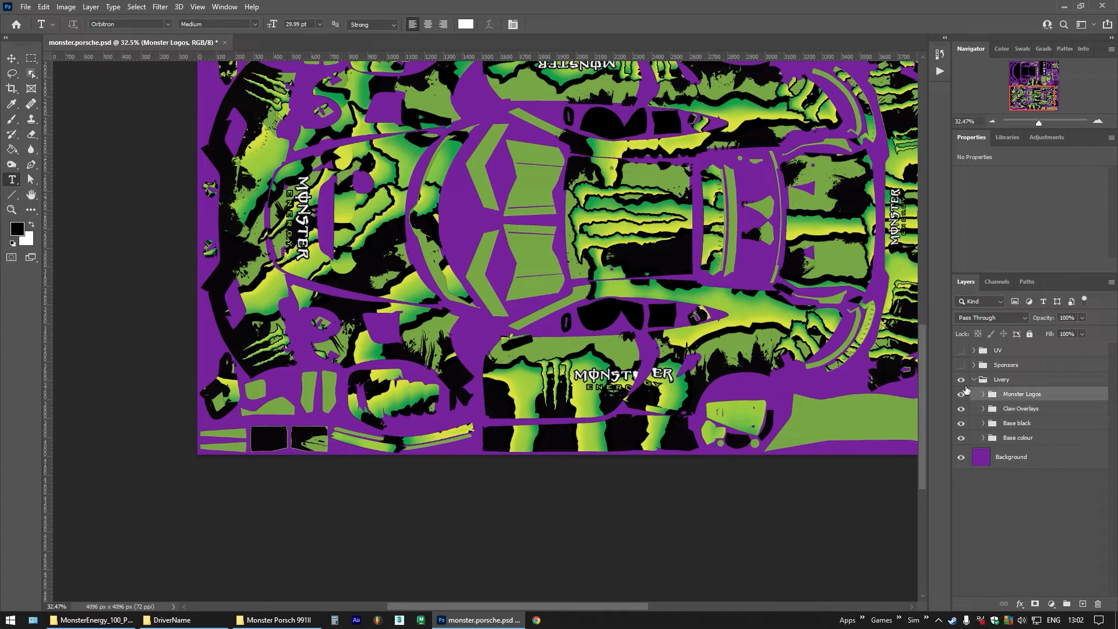
# Switch to File Explorer and open the Logos folder inside the Monster Porsch 991II project folder
pyautogui.click(92, 620)
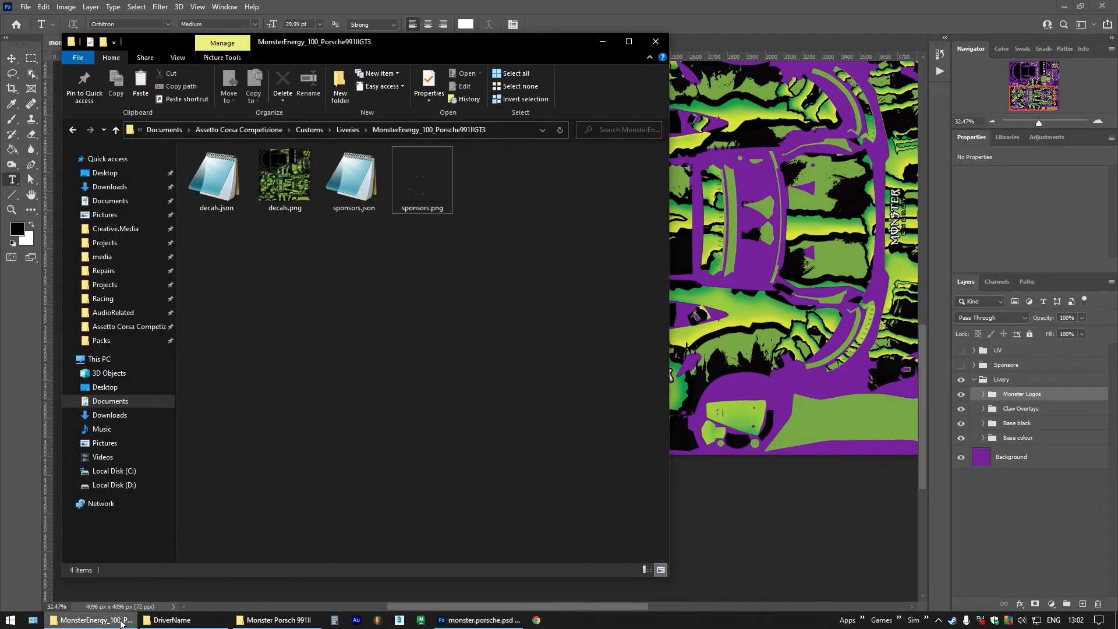
pyautogui.click(273, 620)
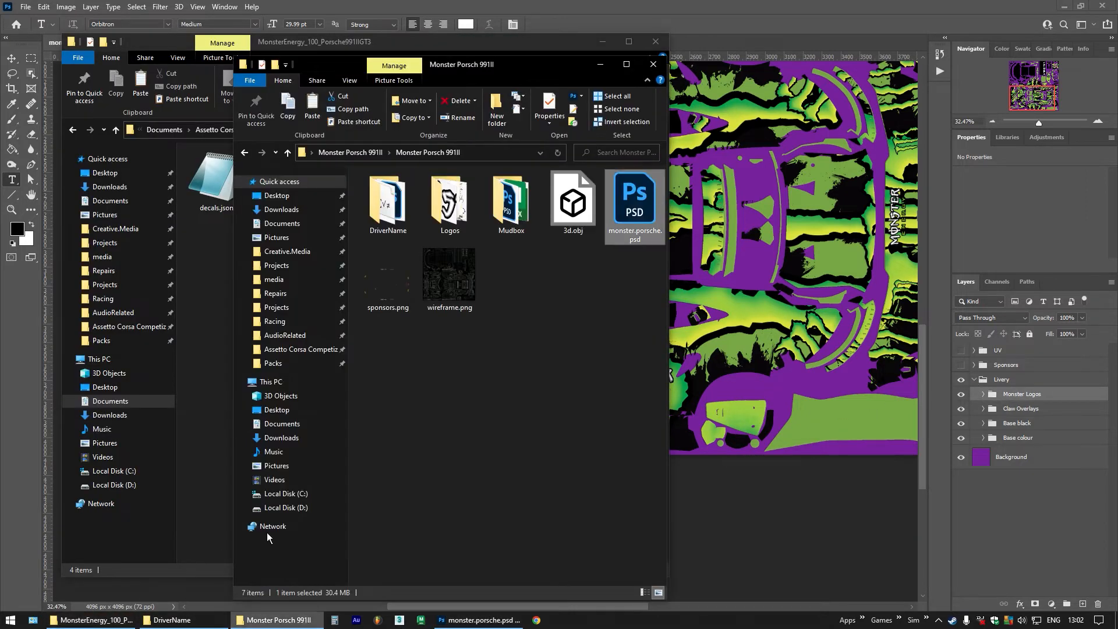
pyautogui.moveTo(506, 71); pyautogui.dragTo(329, 52)
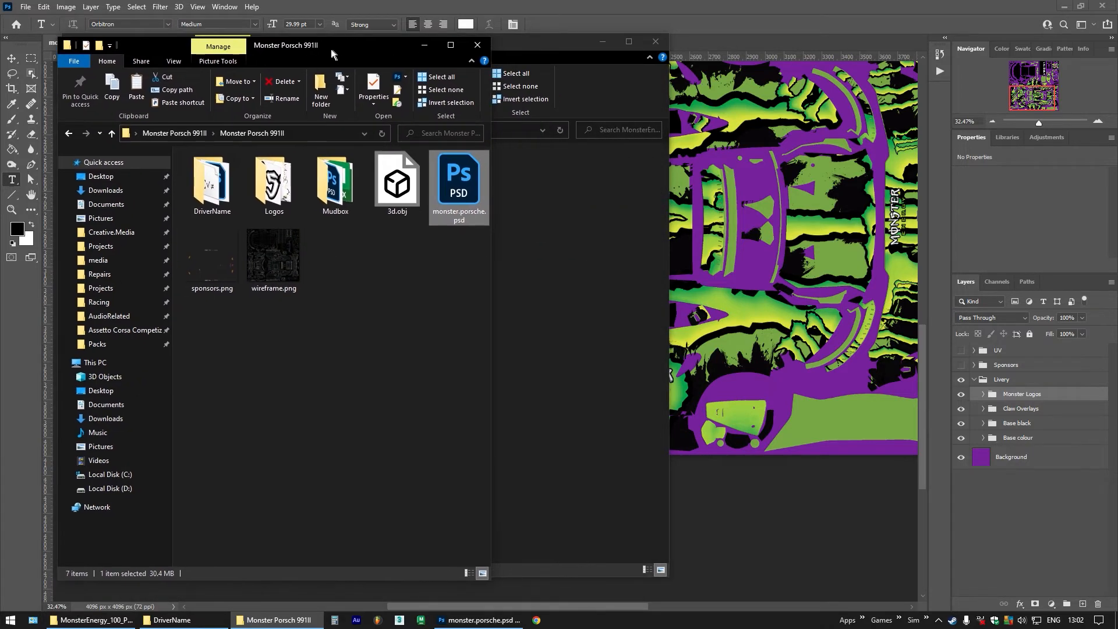
pyautogui.doubleClick(272, 192)
# Open Racing's Assetto.Corsa.Liveries folder in a second File Explorer window and place it beside the Logos folder
pyautogui.rightClick(177, 618)
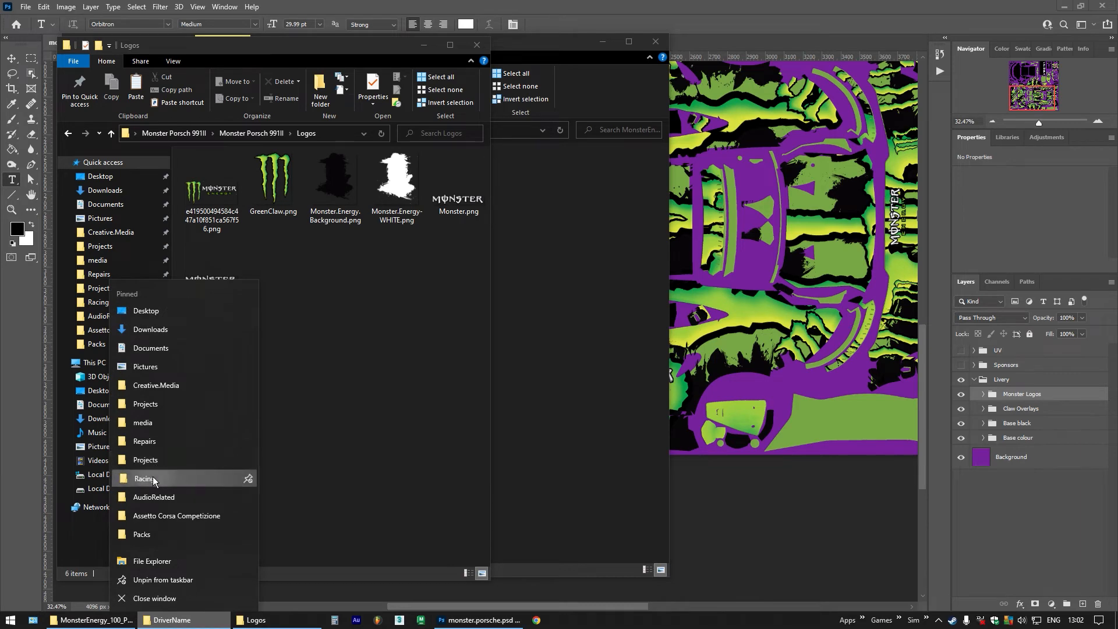
pyautogui.click(152, 478)
pyautogui.doubleClick(264, 199)
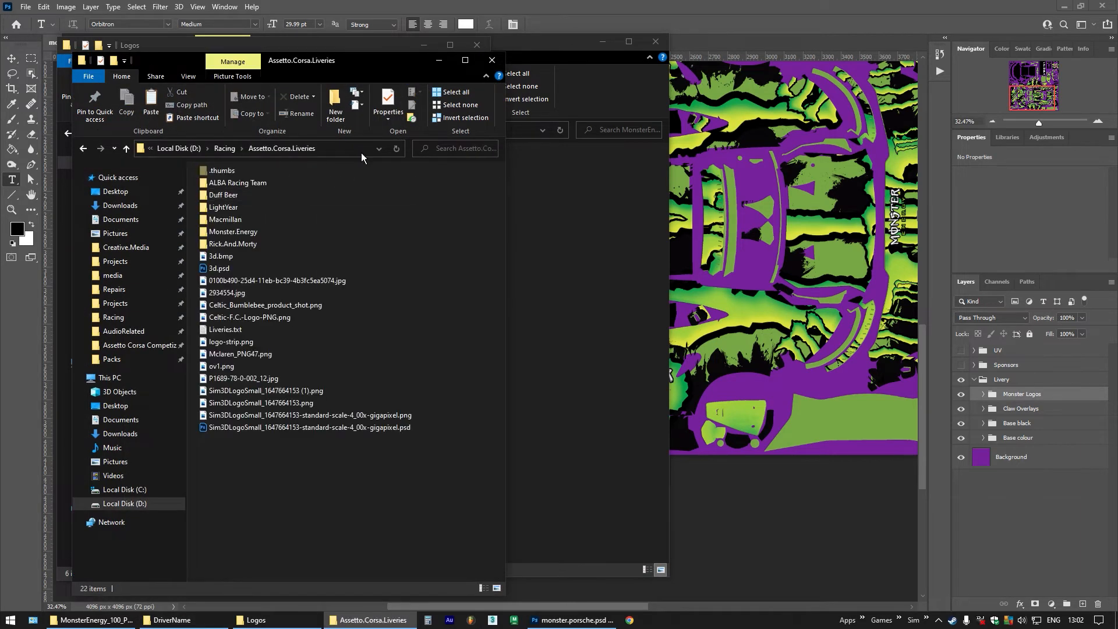
pyautogui.moveTo(364, 67); pyautogui.dragTo(793, 56)
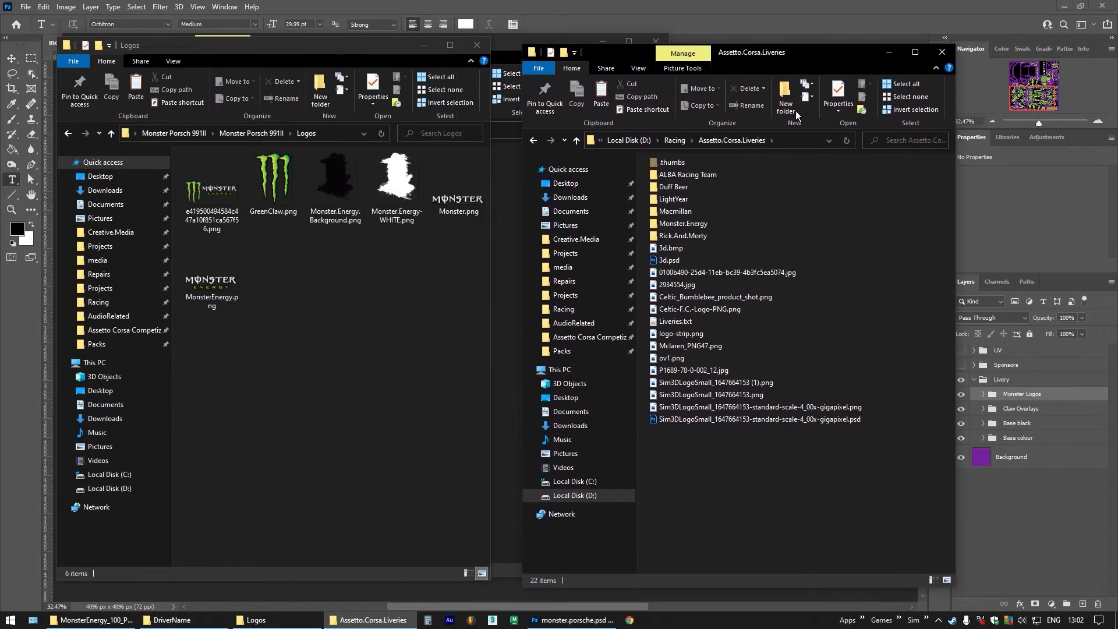
# Look through the Export, Assets and Split Green HD folders inside Monster.Energy for usable livery artwork
pyautogui.doubleClick(717, 224)
pyautogui.doubleClick(670, 190)
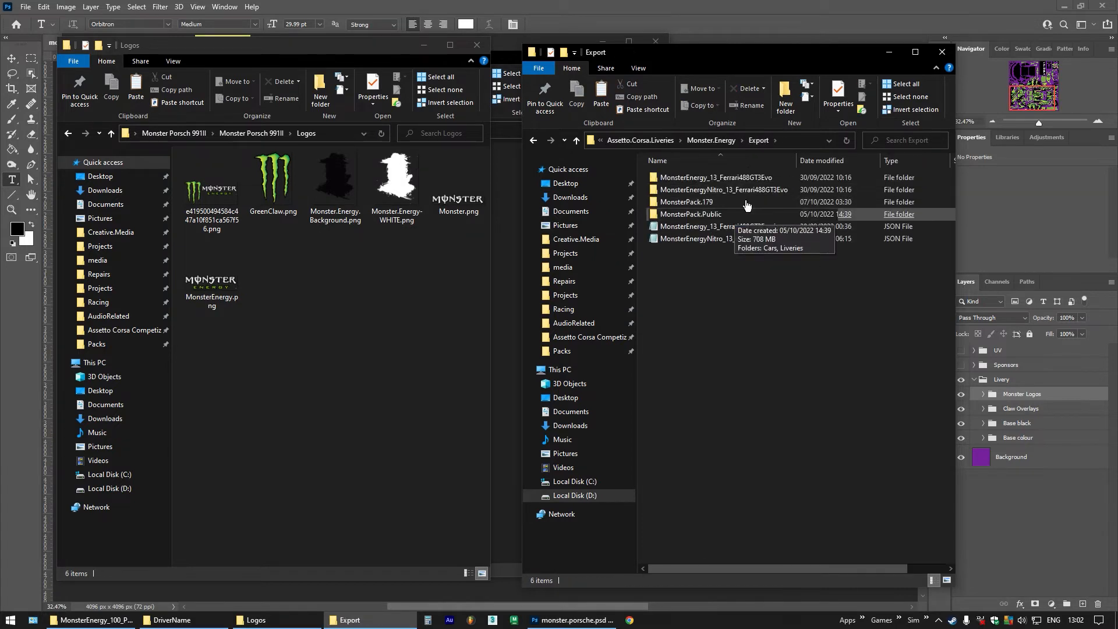
pyautogui.click(711, 140)
pyautogui.doubleClick(670, 177)
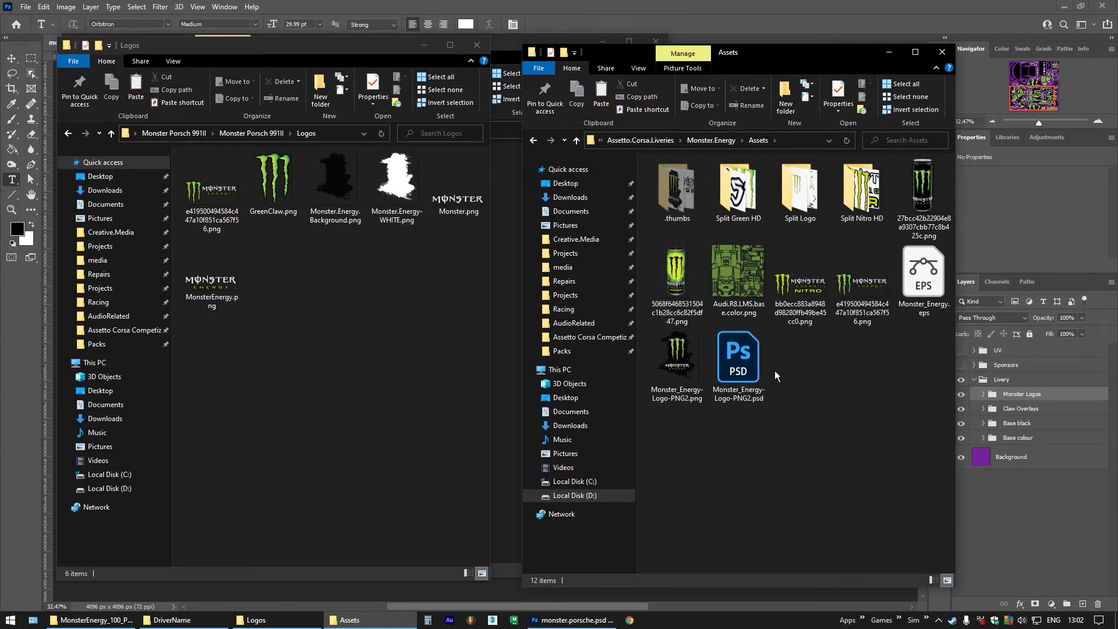
pyautogui.doubleClick(724, 164)
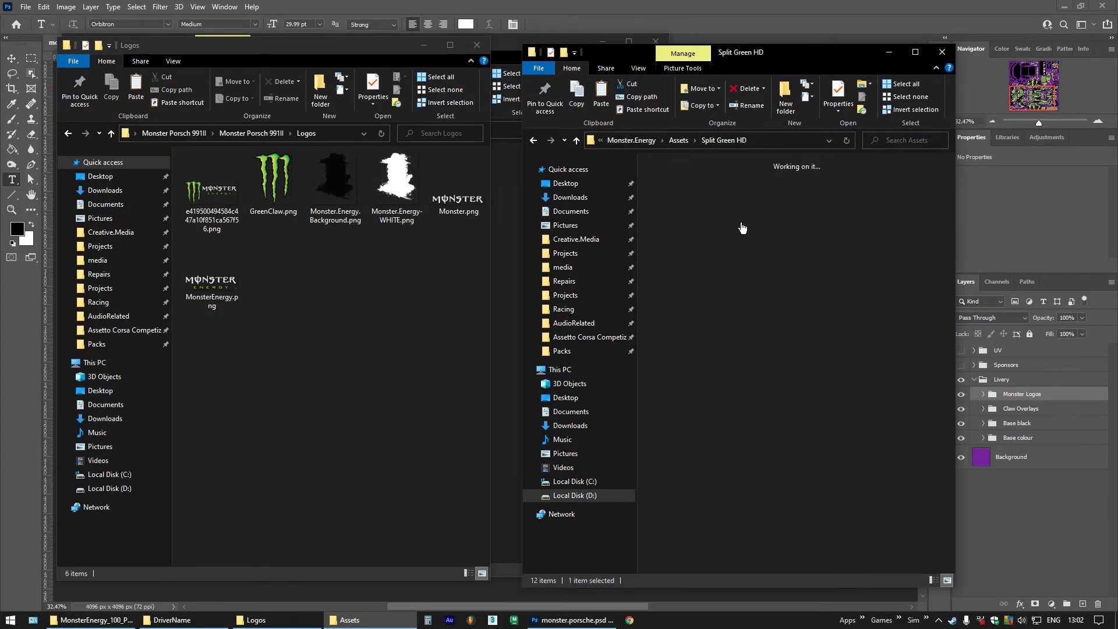
pyautogui.click(680, 140)
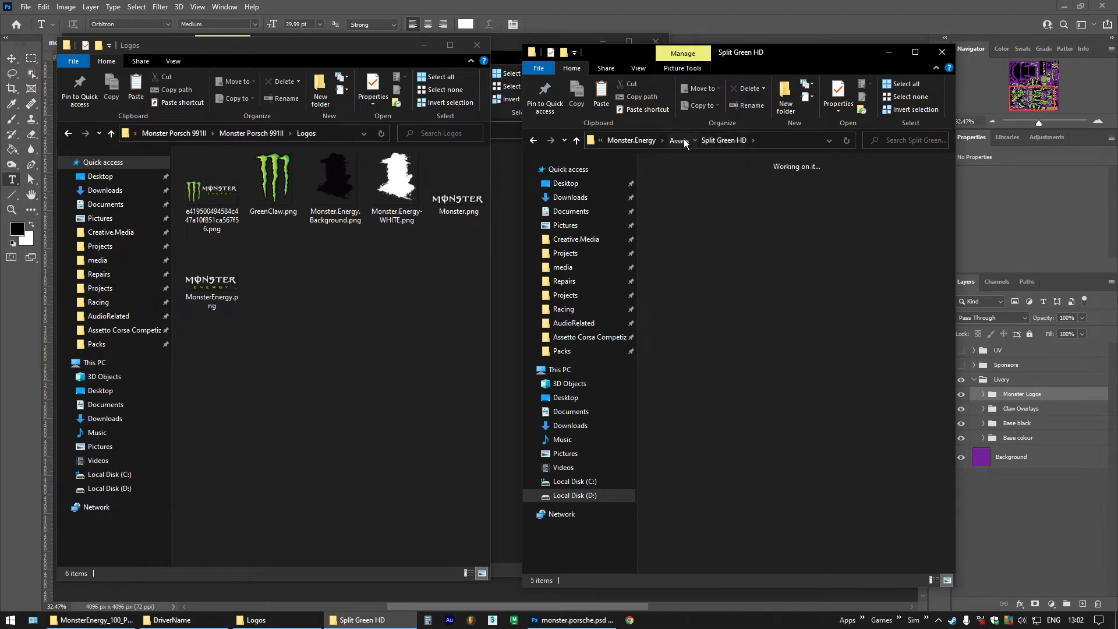
# Open specsndots.png from the Monster.Energy folder in Photoshop and copy its layer into monster.porsche.psd above the Monster Logos group
pyautogui.click(712, 140)
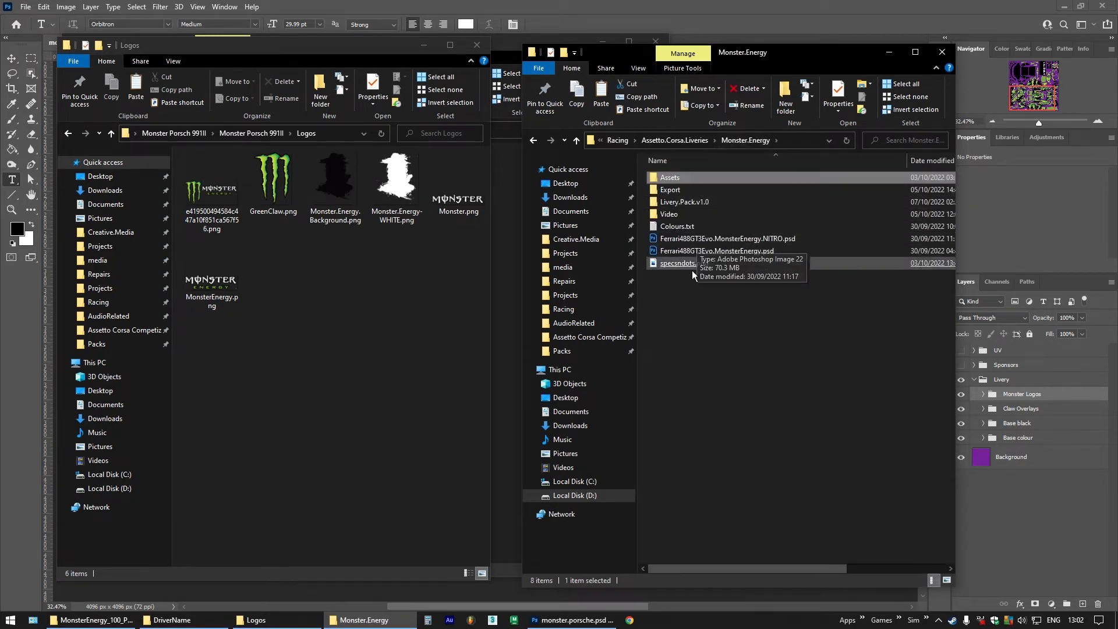
pyautogui.moveTo(686, 263); pyautogui.dragTo(353, 45)
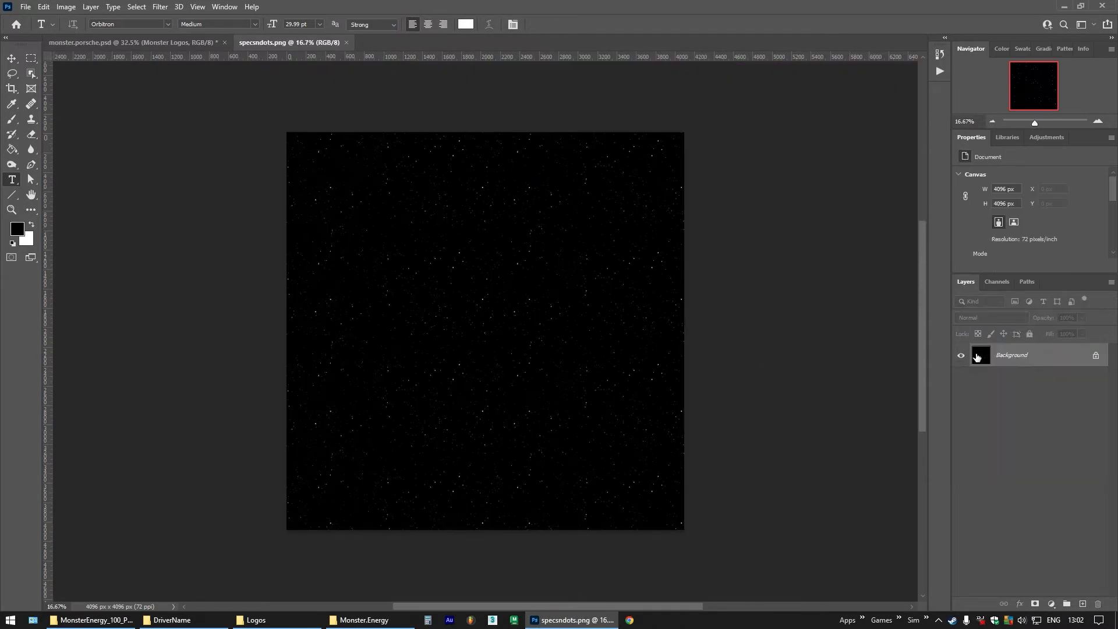
pyautogui.moveTo(1013, 355); pyautogui.dragTo(384, 276)
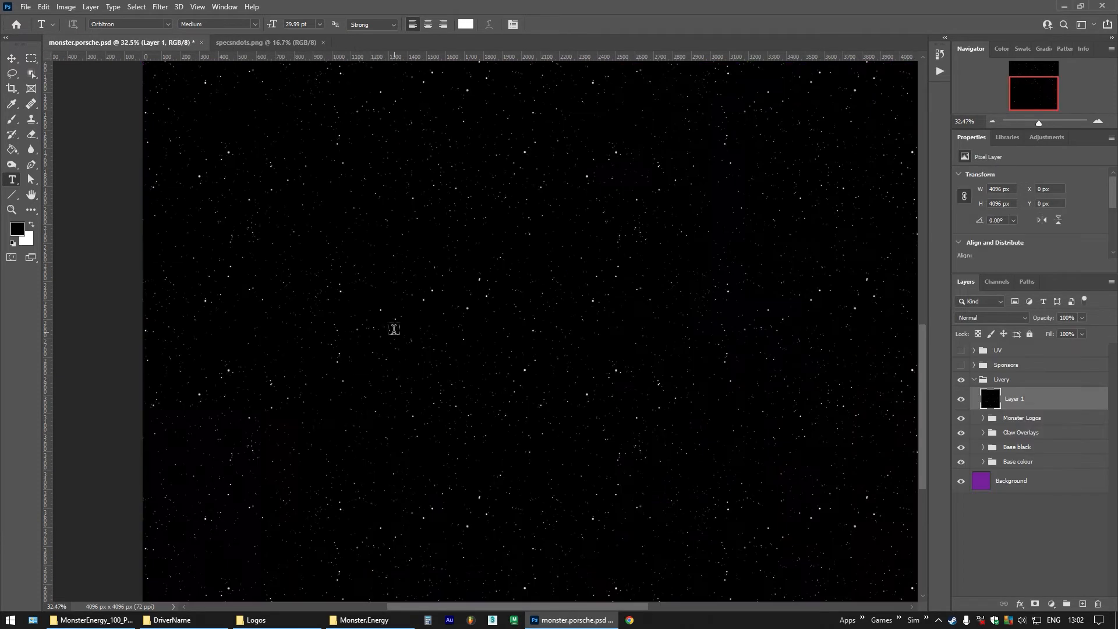
# Switch to File Explorer, copy specsndots.png from Monster.Energy into the Monster Porsch 991II Logos folder, and close the extra folder window
pyautogui.click(364, 620)
pyautogui.click(93, 620)
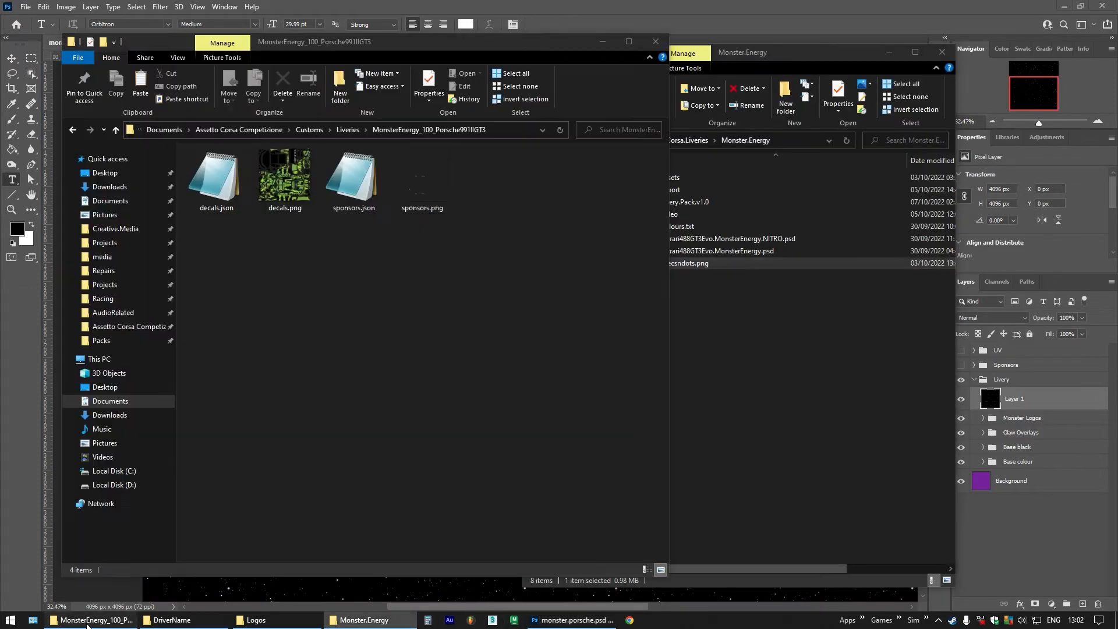
pyautogui.click(364, 620)
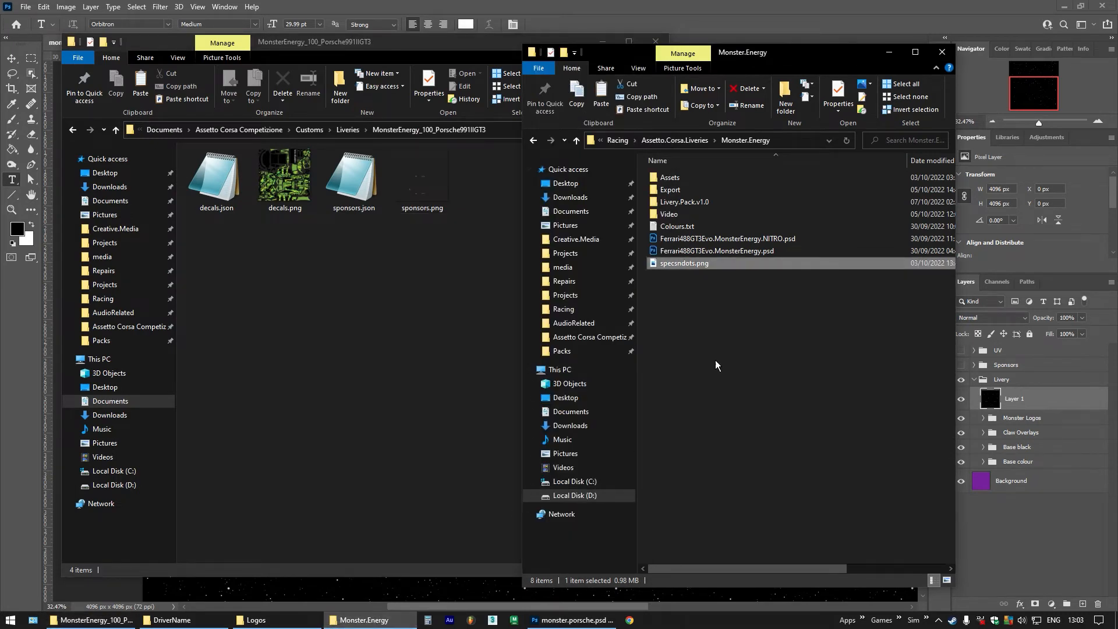
pyautogui.rightClick(680, 265)
pyautogui.click(720, 541)
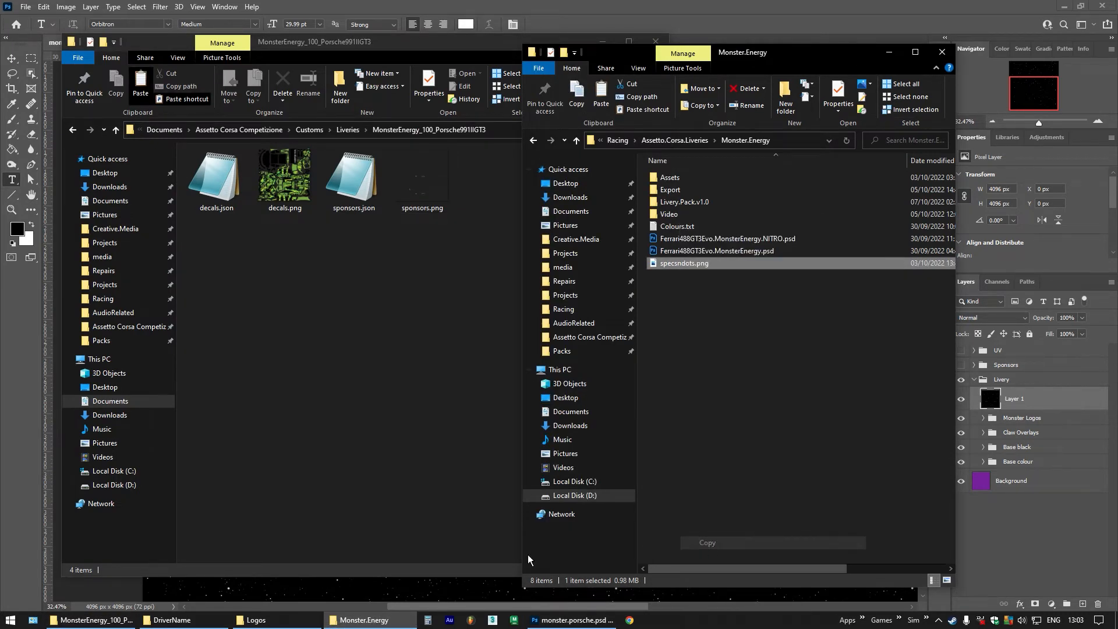
pyautogui.click(180, 626)
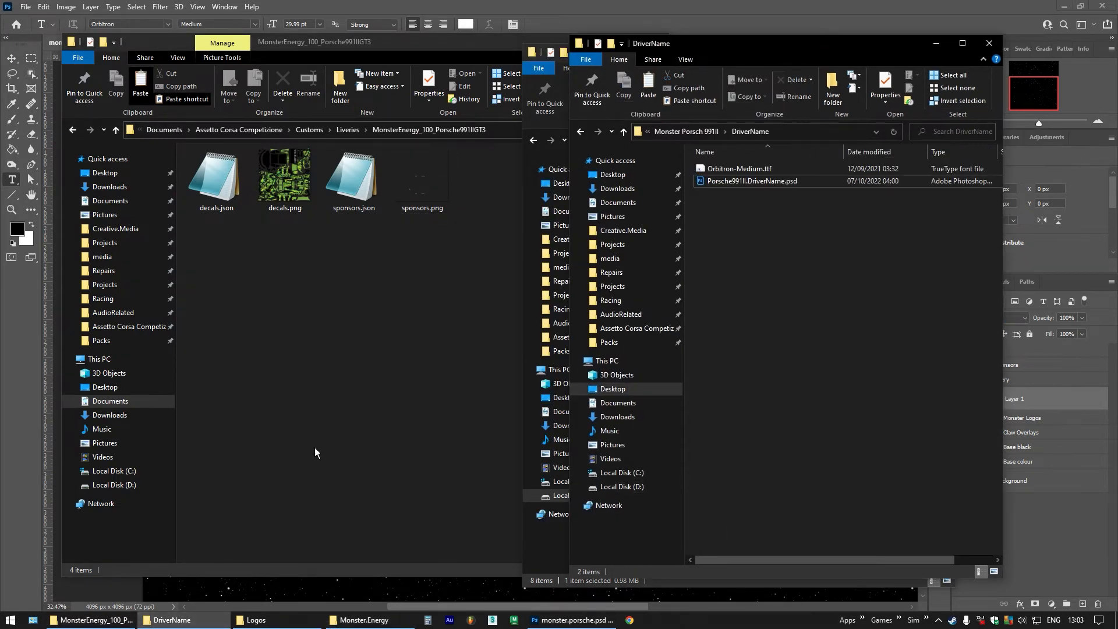
pyautogui.click(712, 132)
pyautogui.moveTo(725, 64); pyautogui.dragTo(288, 63)
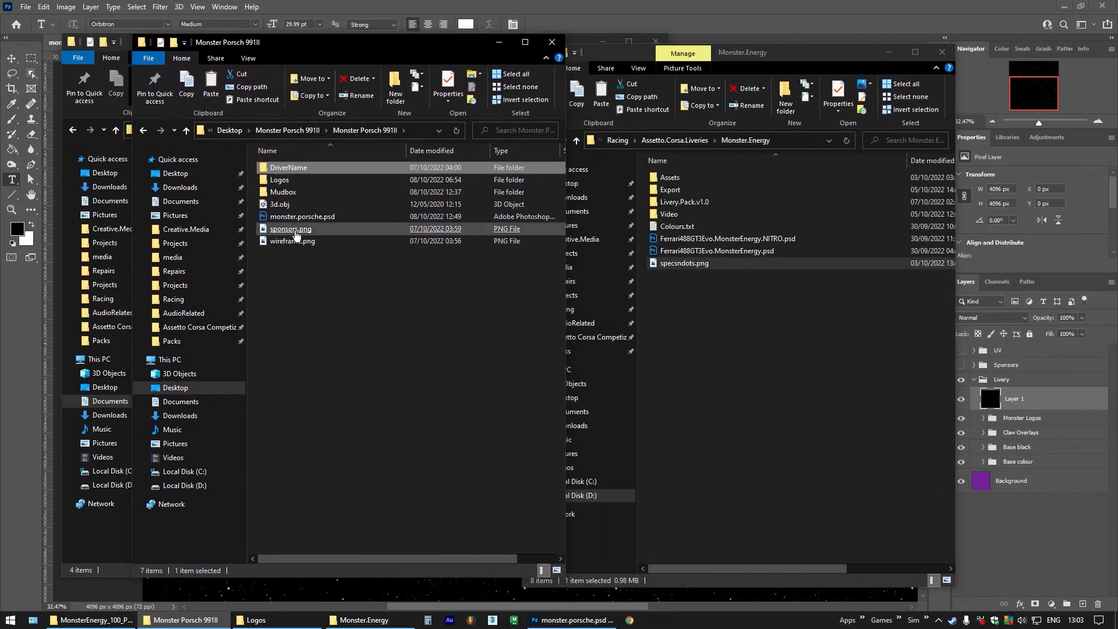
pyautogui.doubleClick(280, 180)
pyautogui.rightClick(404, 315)
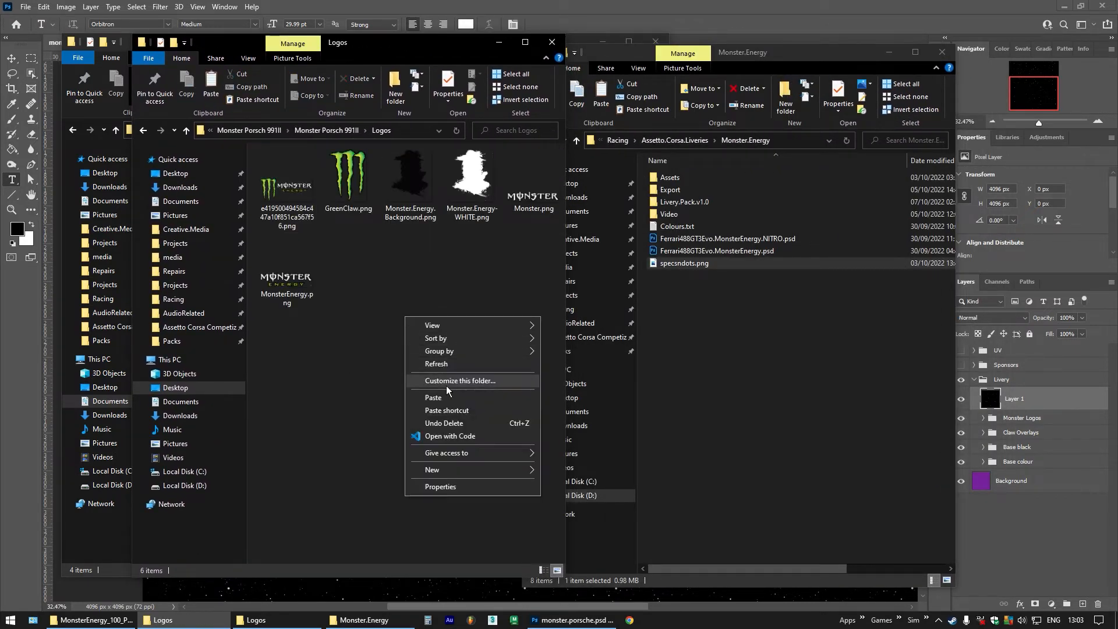
pyautogui.click(450, 400)
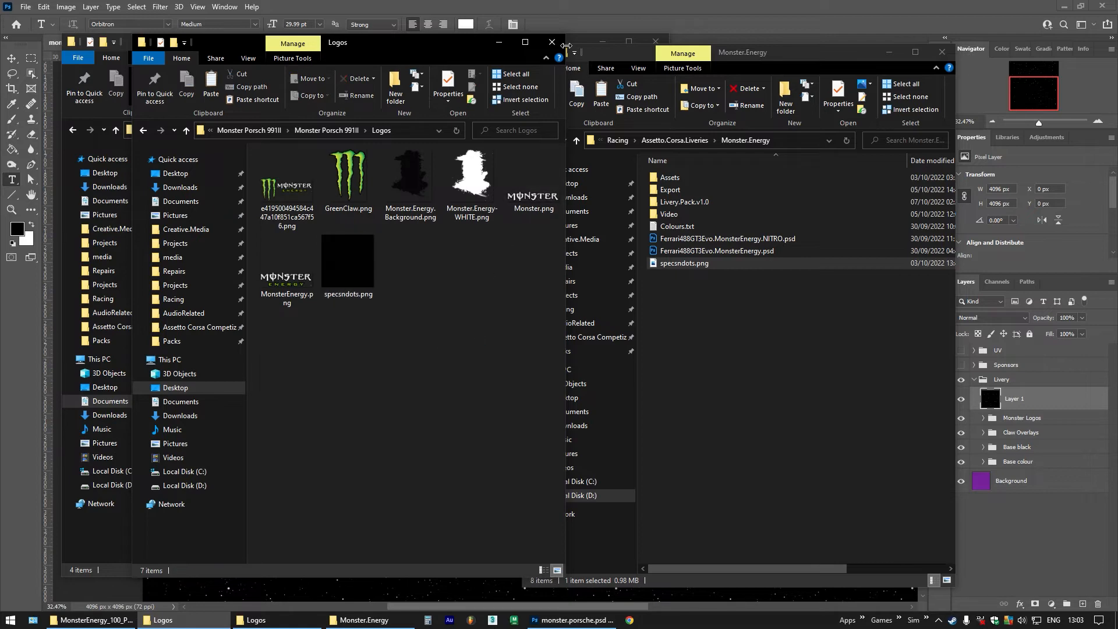
pyautogui.click(552, 42)
# Go up to the Racing folder and open watermark.psd in Photoshop
pyautogui.click(795, 356)
pyautogui.click(401, 332)
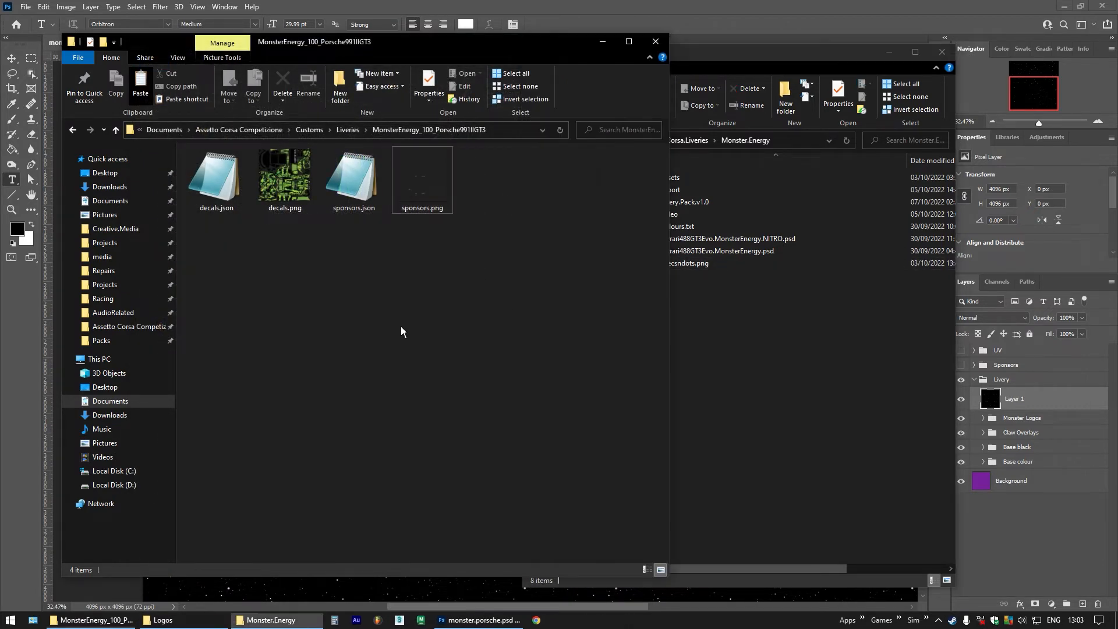
pyautogui.click(763, 366)
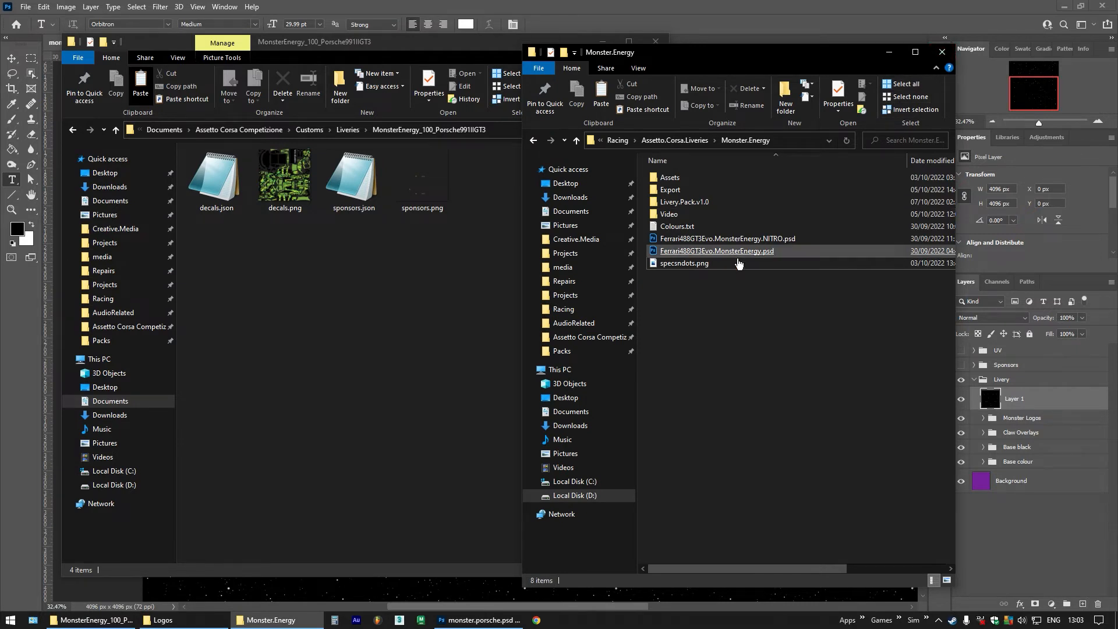
pyautogui.click(674, 141)
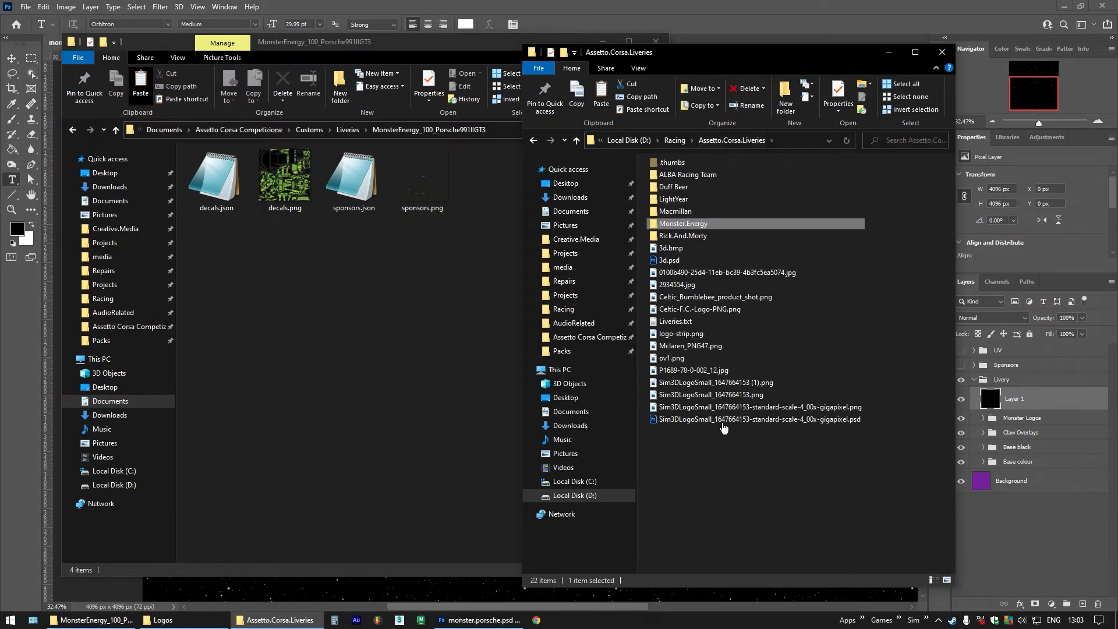
pyautogui.click(675, 141)
pyautogui.click(686, 272)
pyautogui.doubleClick(683, 263)
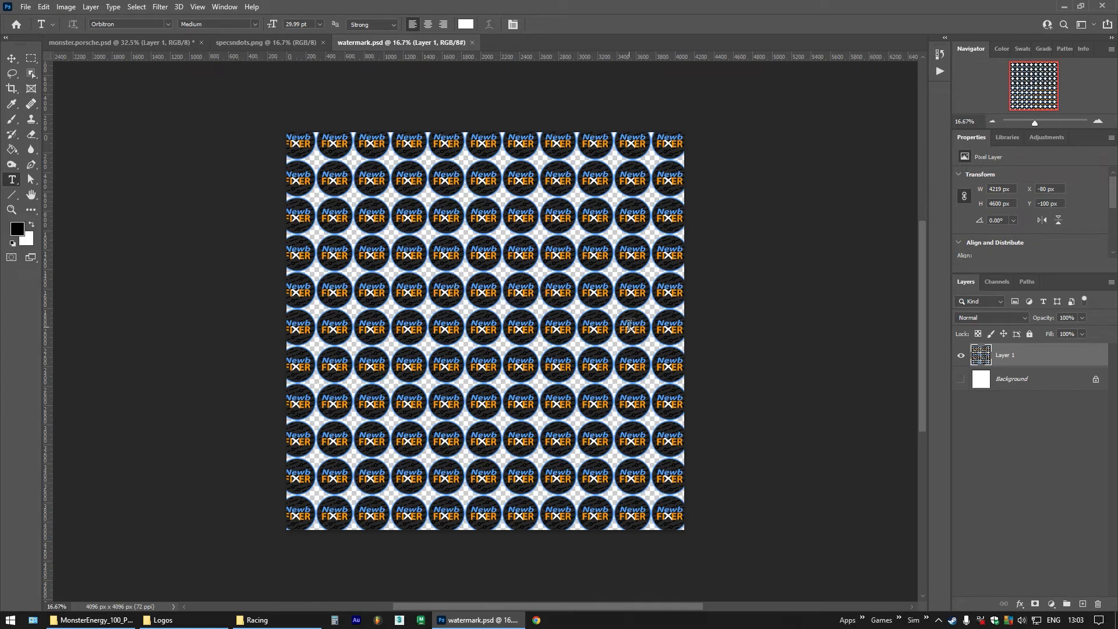
# Copy the tiled Newb Fixer logo layer from watermark.psd into monster.porsche.psd
pyautogui.click(12, 58)
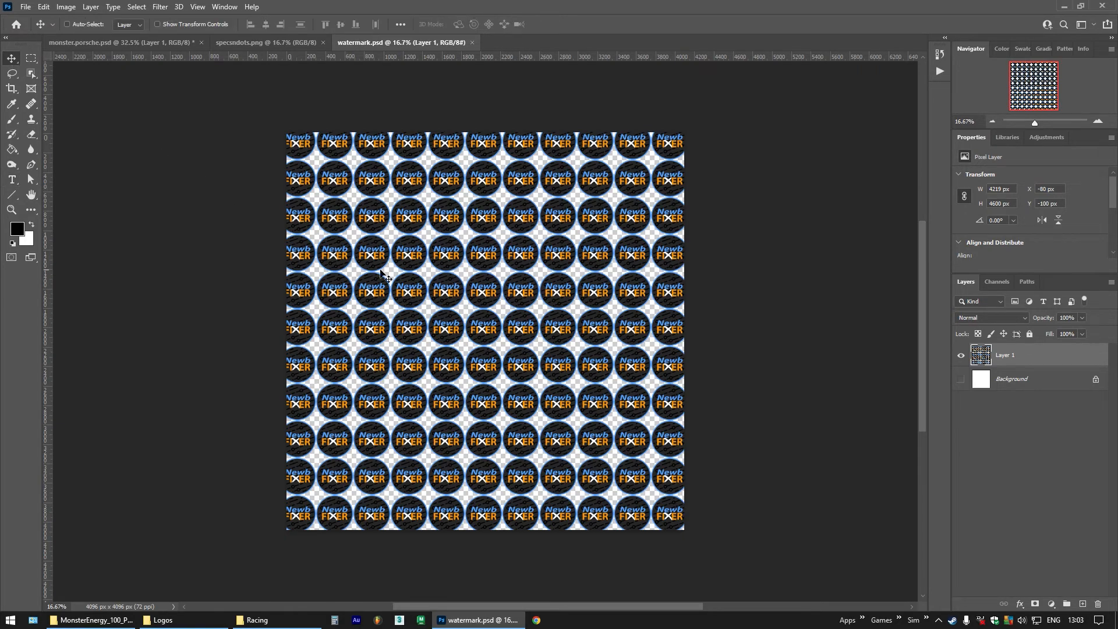
pyautogui.moveTo(421, 249); pyautogui.dragTo(370, 259)
pyautogui.moveTo(435, 296); pyautogui.dragTo(501, 221)
pyautogui.moveTo(516, 268); pyautogui.dragTo(511, 304)
pyautogui.moveTo(979, 356); pyautogui.dragTo(412, 285)
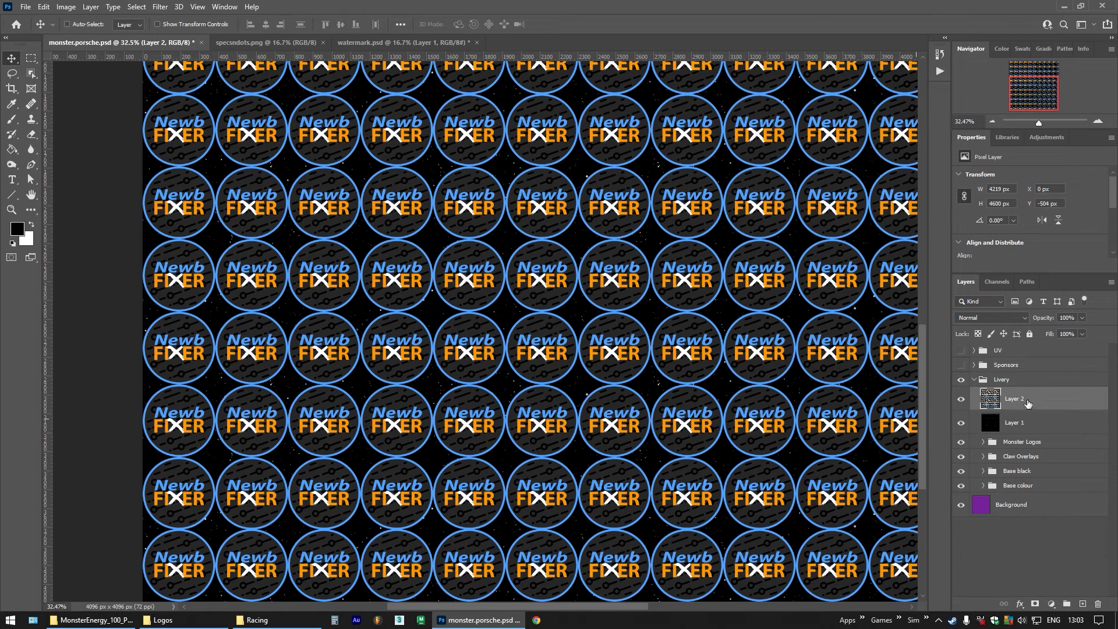
# Place the tiled logo layer below the purple Background, rename it watermark and hide it
pyautogui.moveTo(1027, 403); pyautogui.dragTo(998, 524)
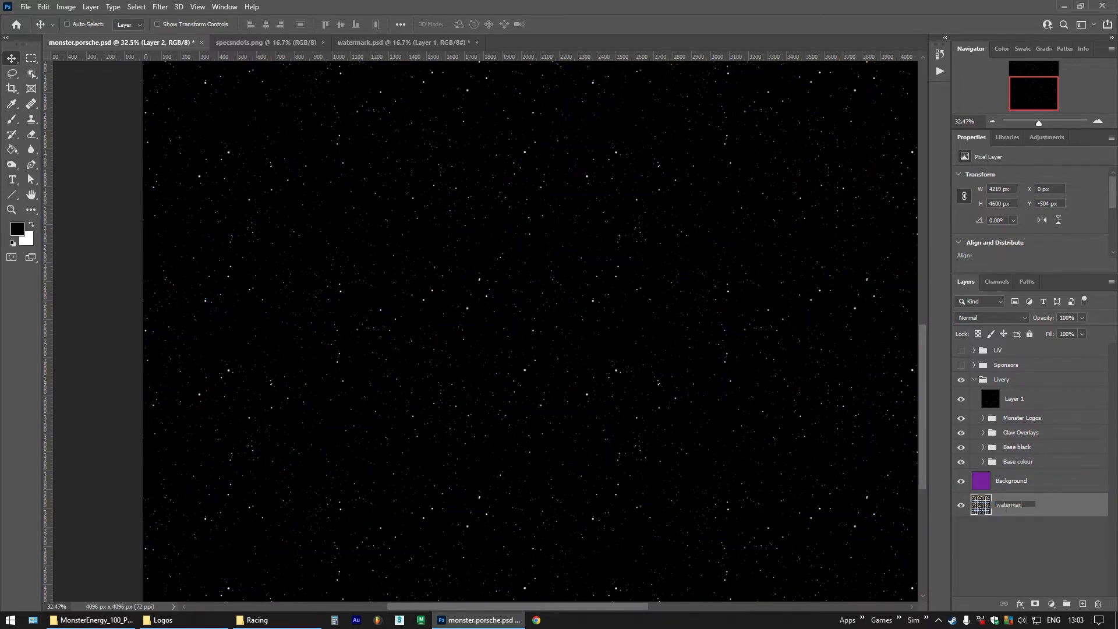
pyautogui.write('k')
pyautogui.press('Return')
pyautogui.click(963, 504)
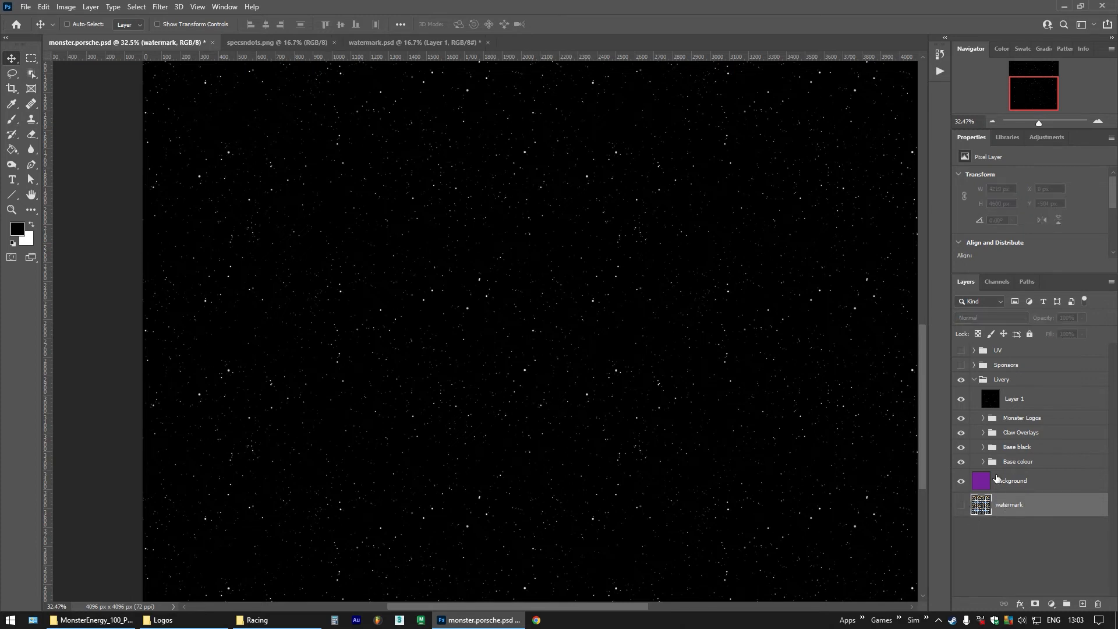
# Put the specks layer, Layer 1, into a new group named Dots
pyautogui.click(1019, 402)
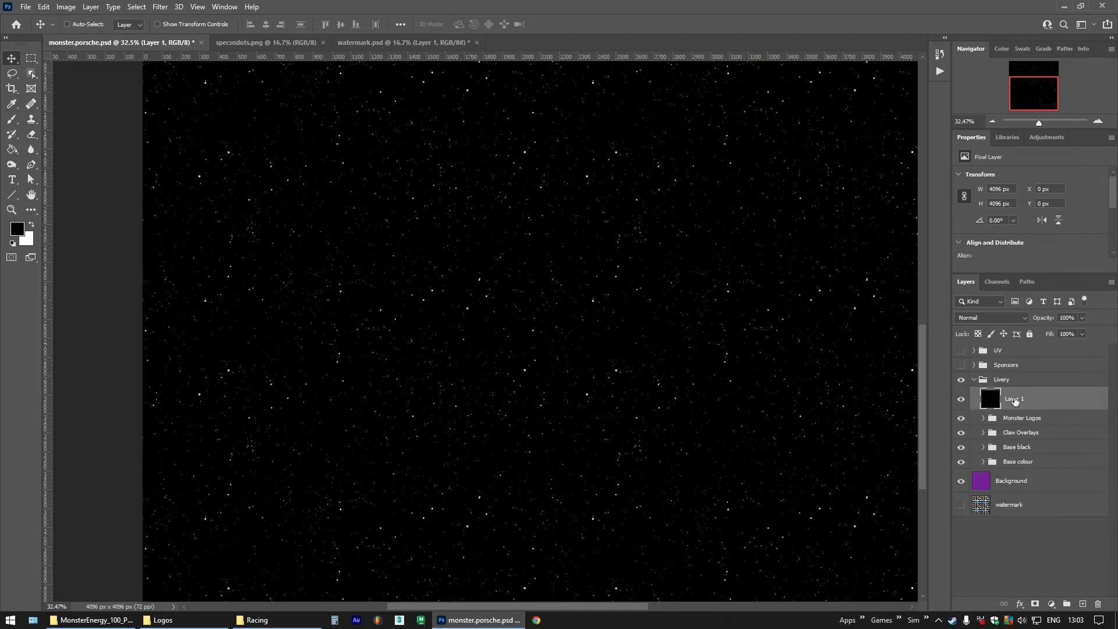
pyautogui.click(1110, 285)
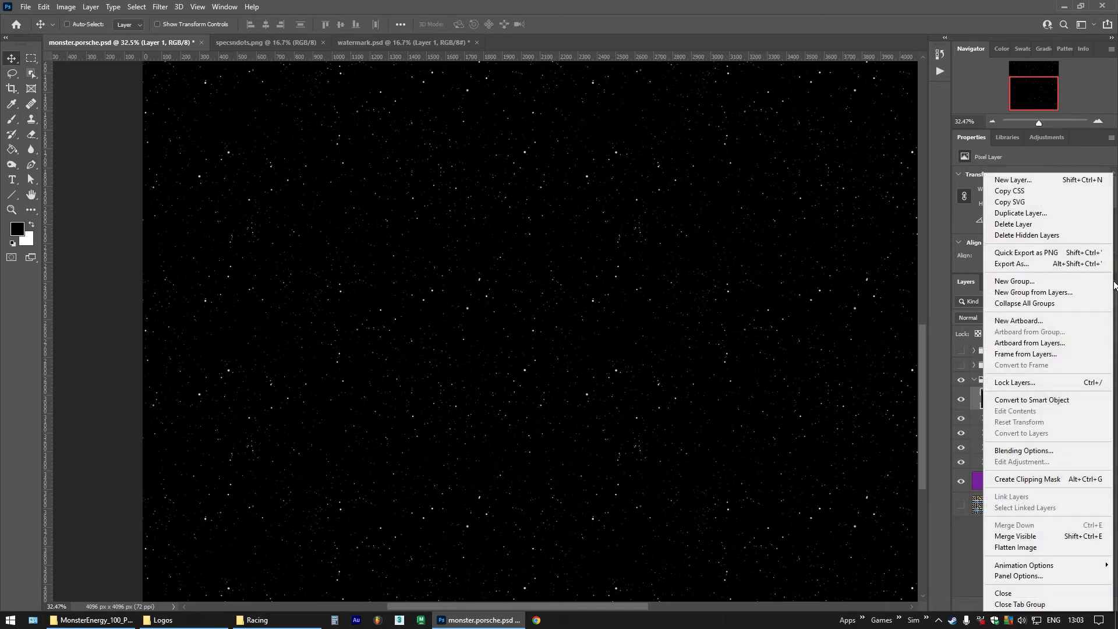
pyautogui.click(1041, 293)
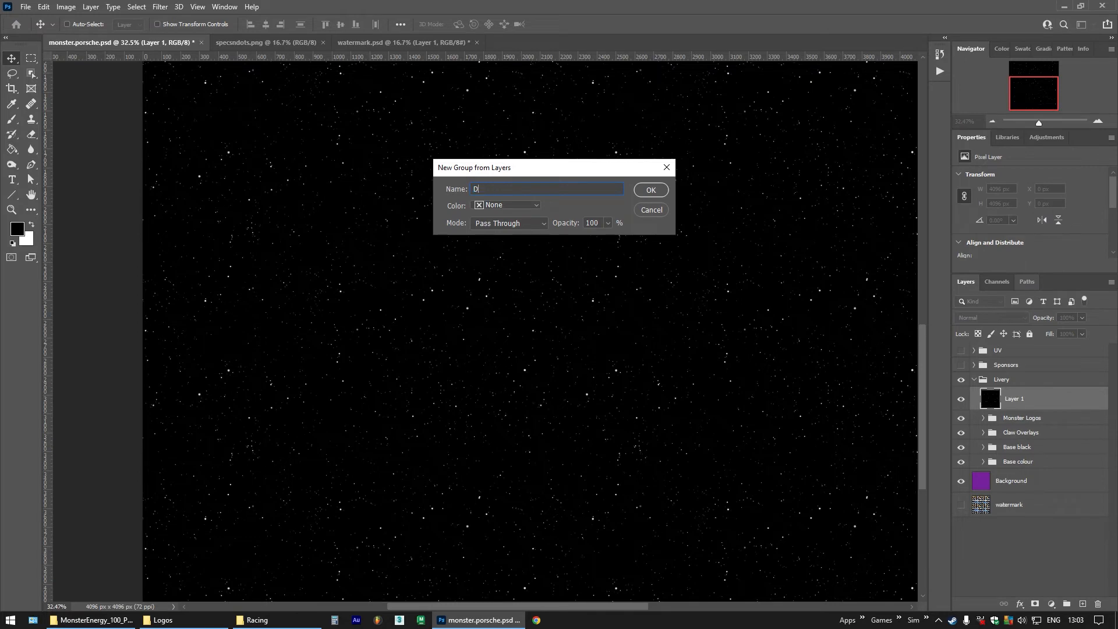
pyautogui.write('Dots')
pyautogui.press('Return')
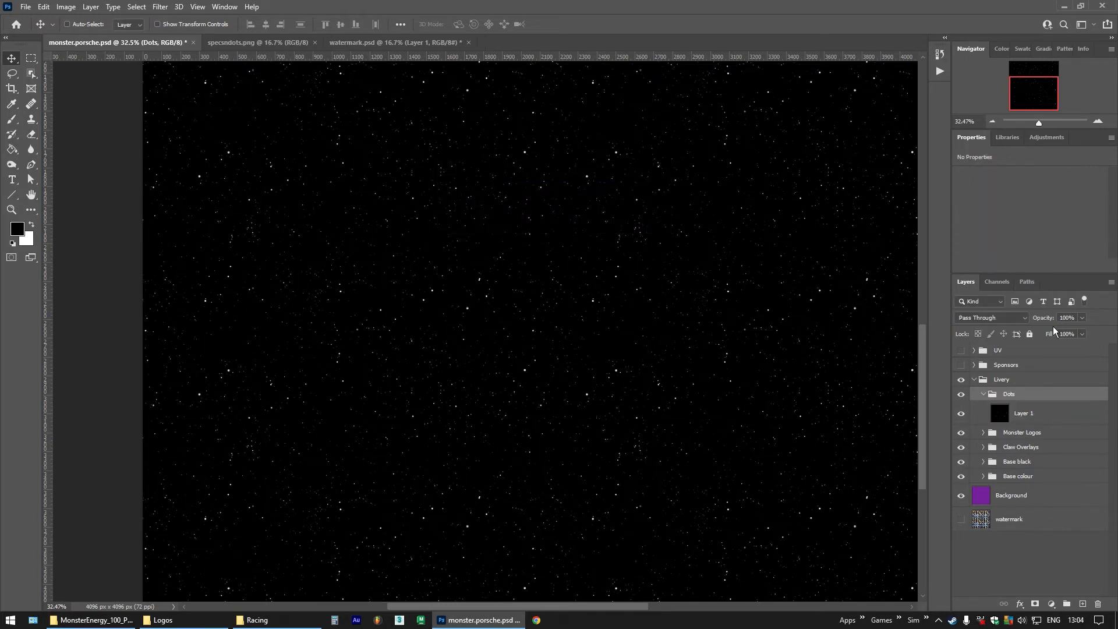
# Set the blend mode of Layer 1 in the Dots group to Screen
pyautogui.click(1019, 415)
pyautogui.click(979, 315)
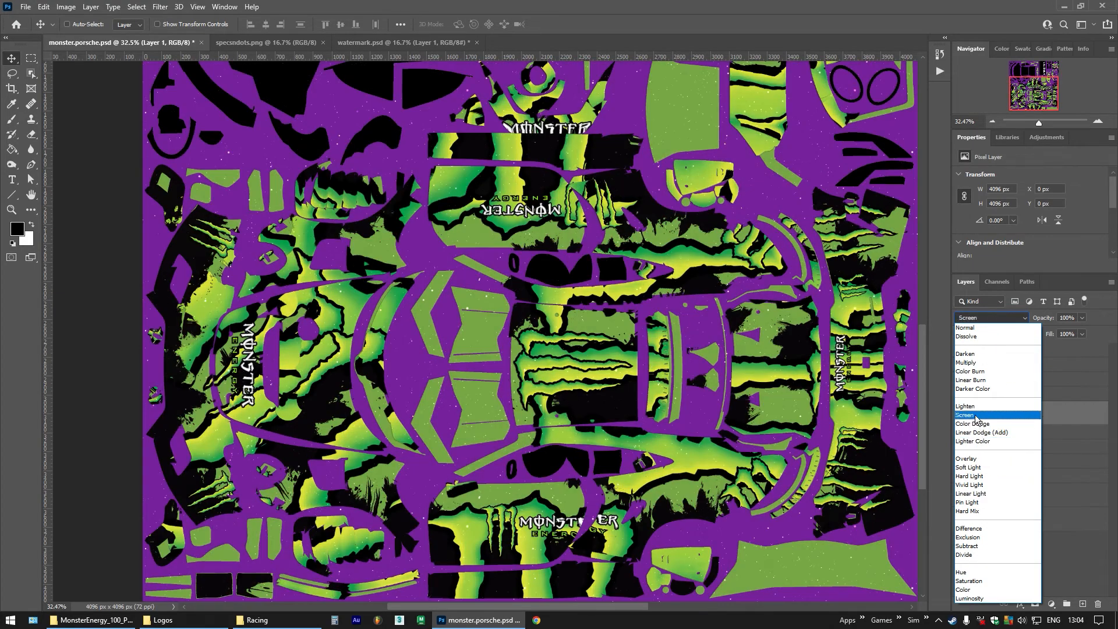
pyautogui.click(977, 417)
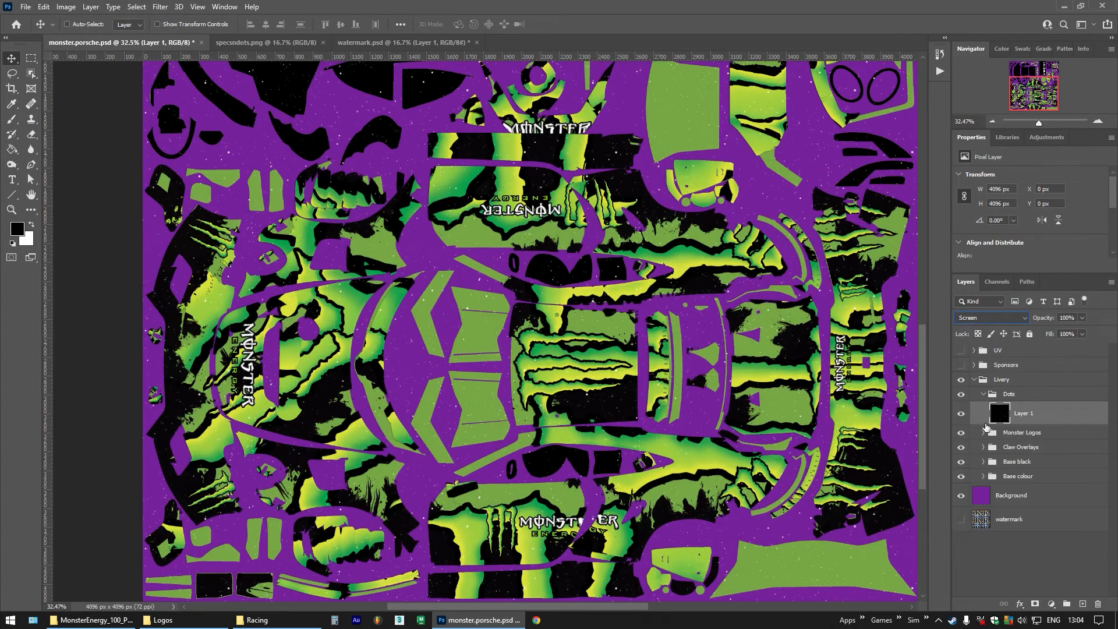
# Delete the specks outside the car panels using the inverted outline of the UV group's Selection layer, deselect, and collapse the Dots group
pyautogui.click(975, 351)
pyautogui.keyDown('ctrl'); pyautogui.click(992, 376); pyautogui.keyUp('ctrl')
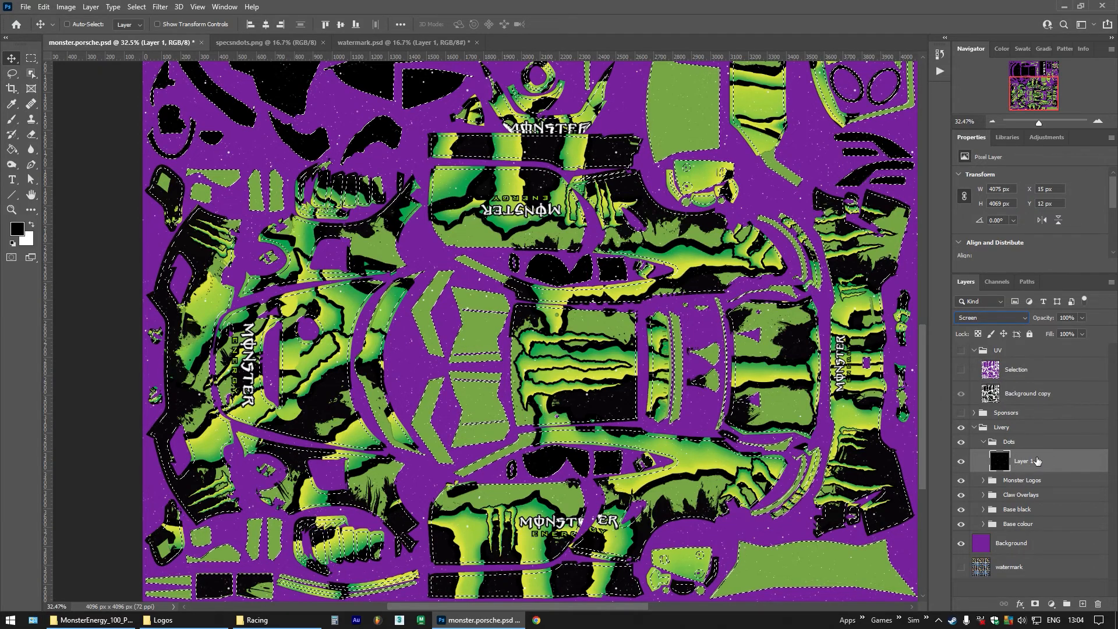
pyautogui.click(137, 7)
pyautogui.click(169, 53)
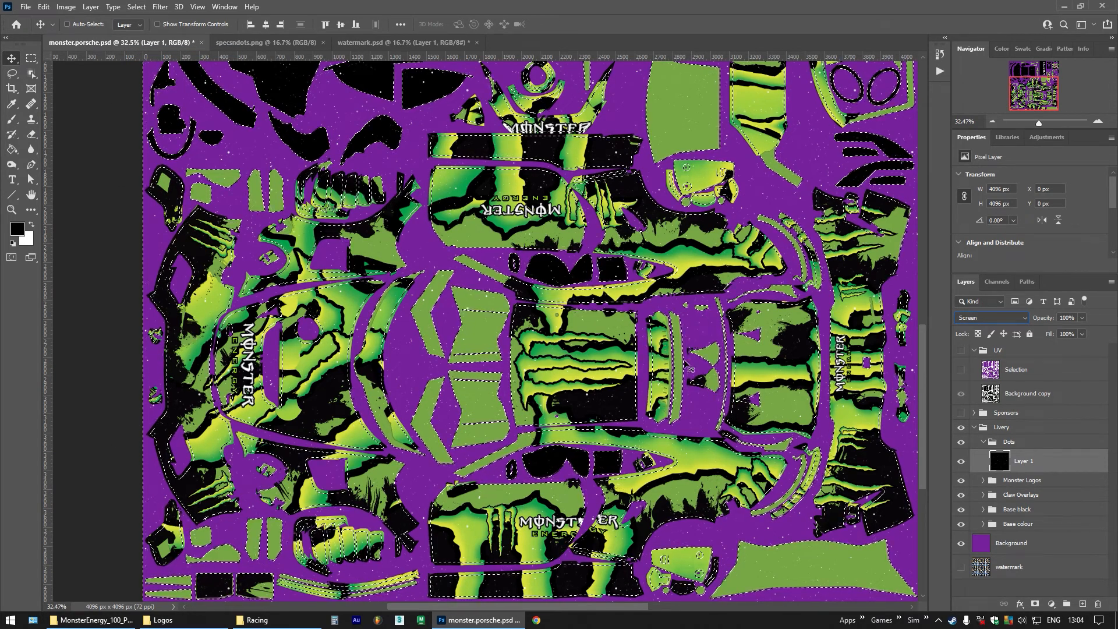
pyautogui.hscroll(1, 699, 361)
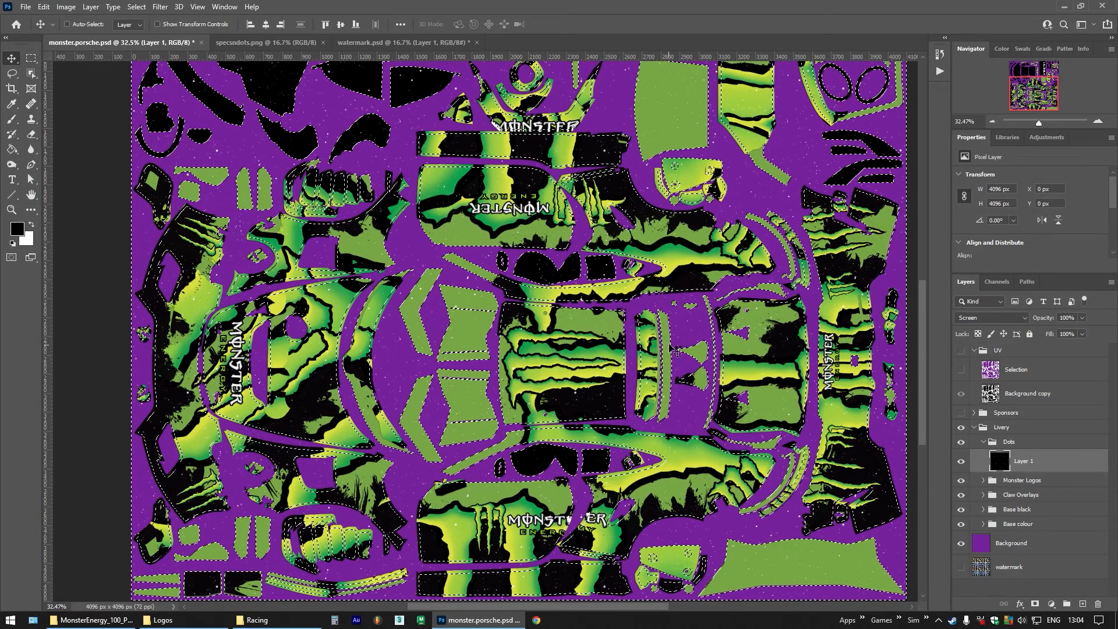
pyautogui.press('Delete')
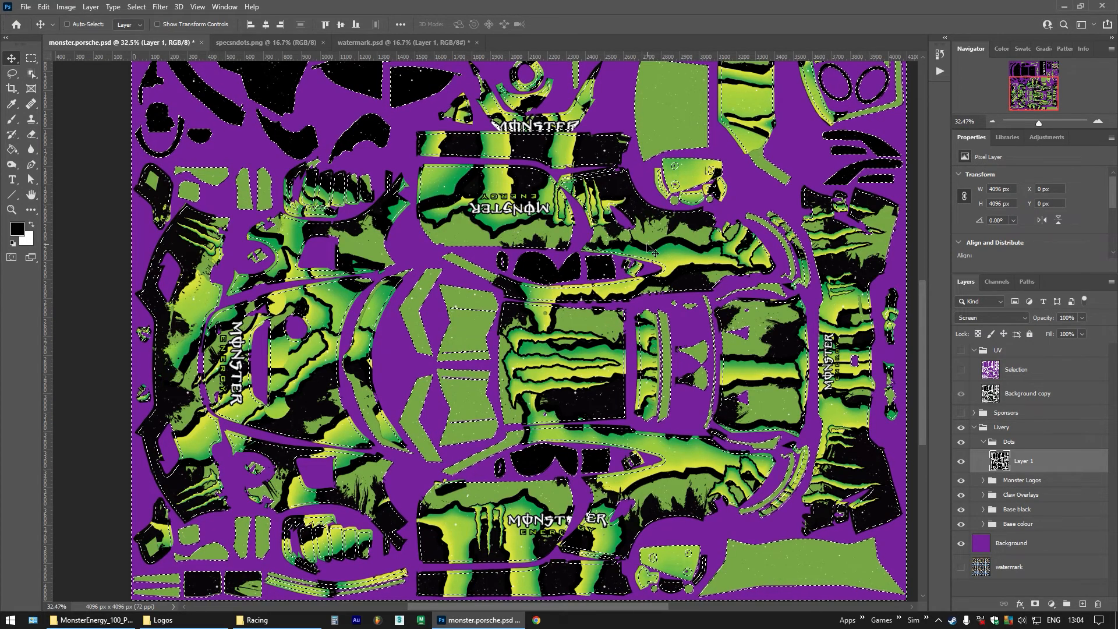
pyautogui.hotkey('ctrl', 'd')
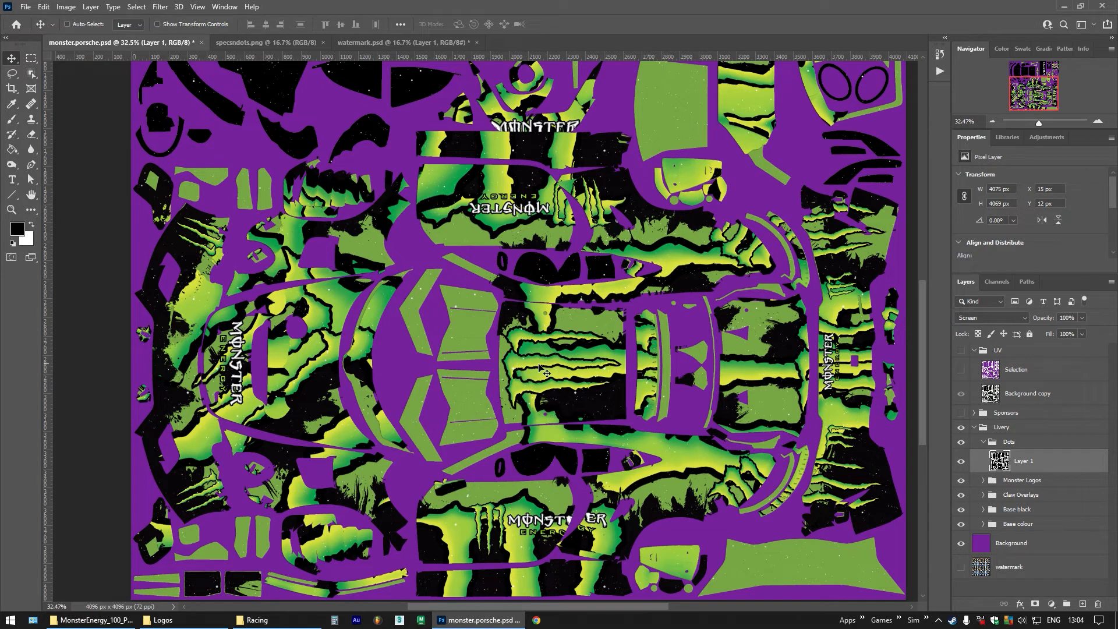
pyautogui.click(983, 442)
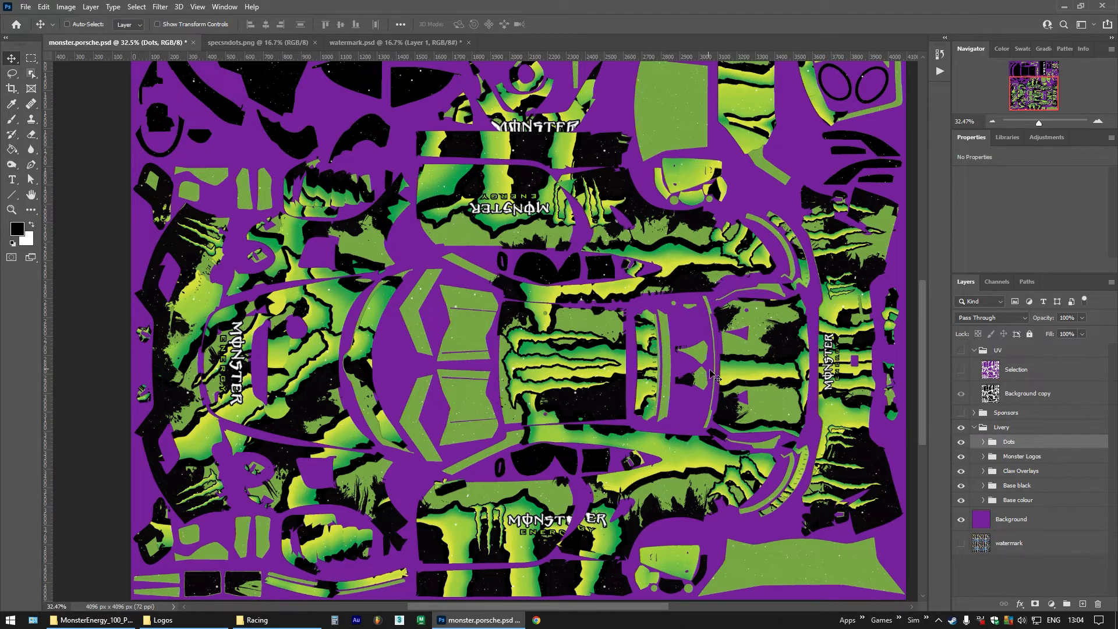
pyautogui.scroll(10, 603, 303)
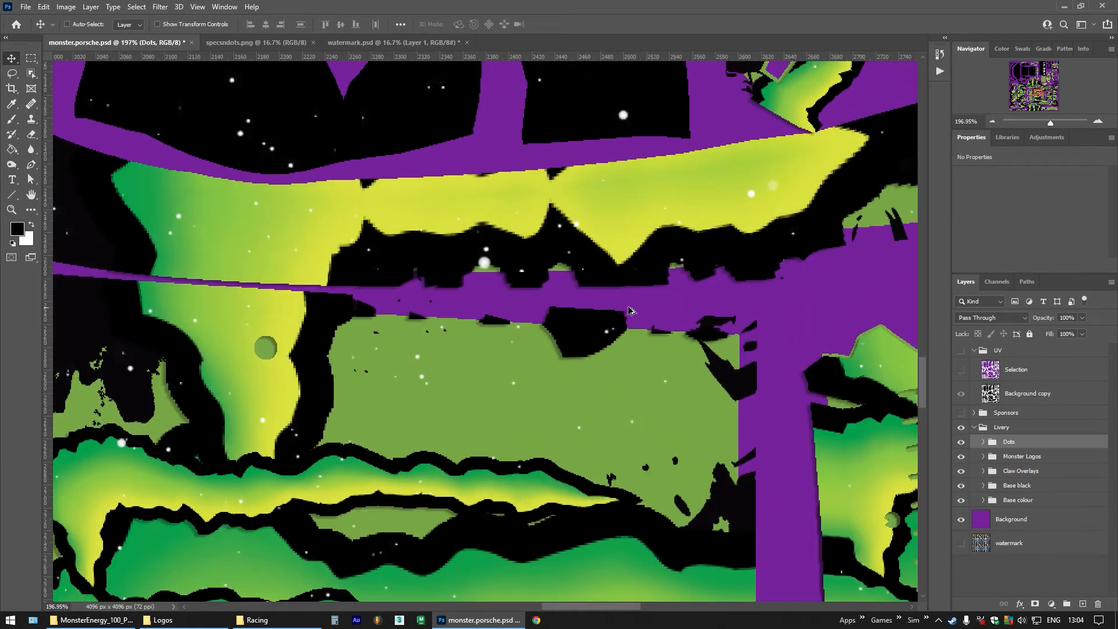
# Show the UV wireframe group and select everything outside the car panels by inverting the outline of its Selection layer
pyautogui.click(962, 352)
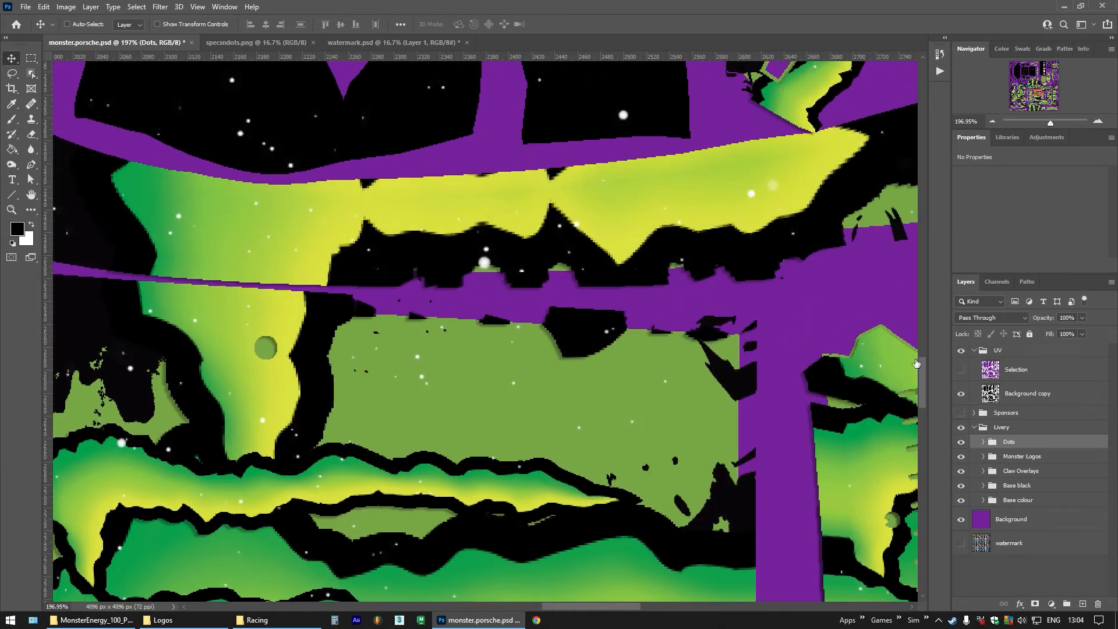
pyautogui.scroll(-4, 613, 354)
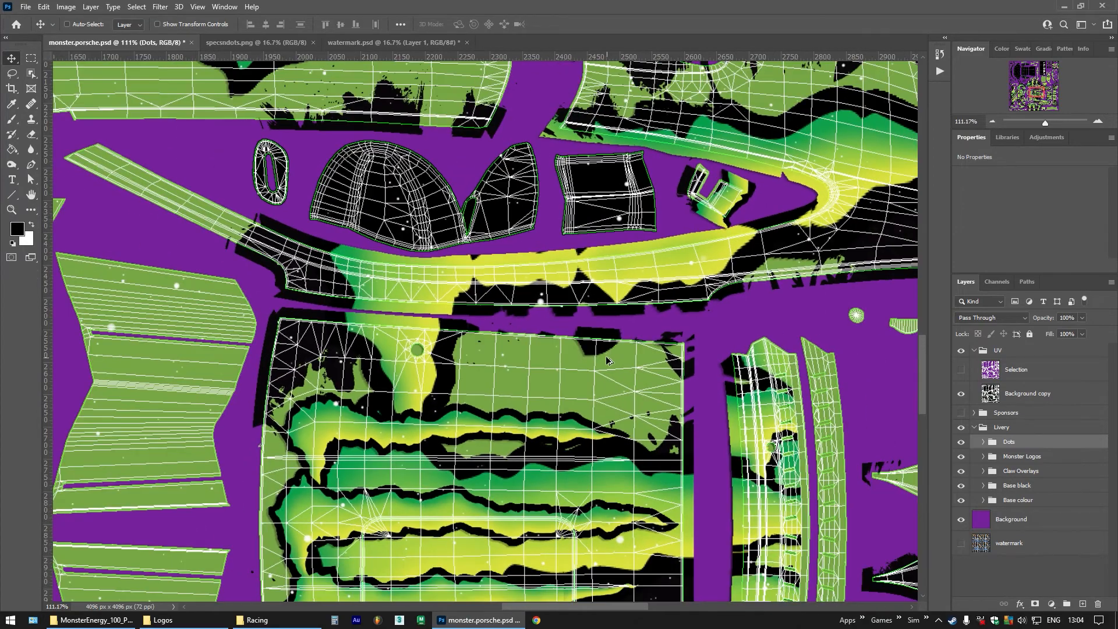
pyautogui.scroll(-3, 607, 360)
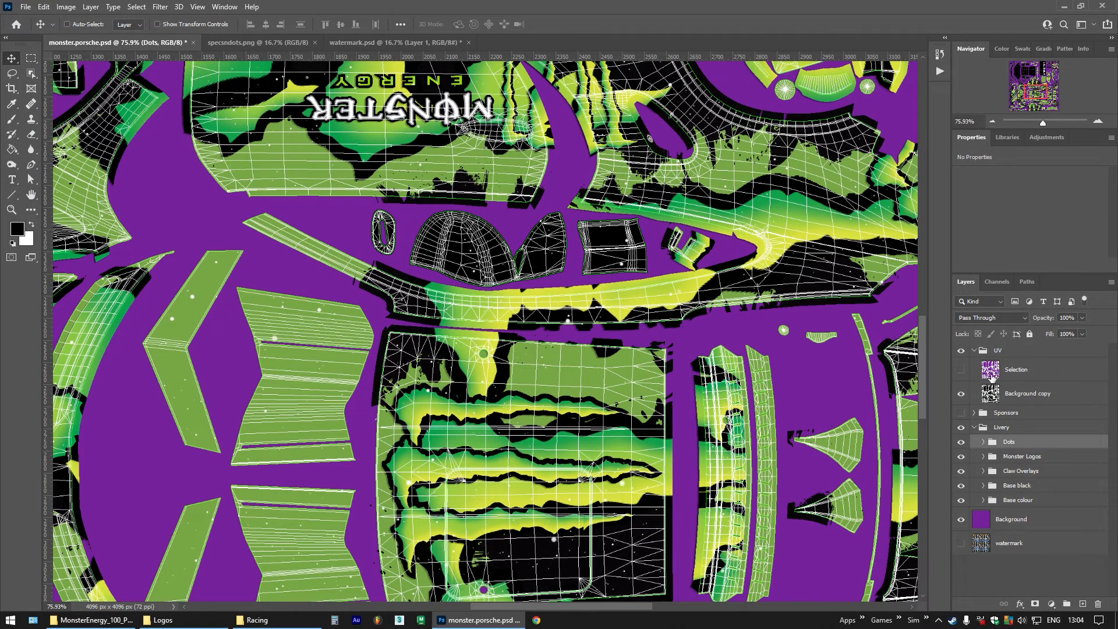
pyautogui.press('ctrl')
pyautogui.keyDown('ctrl'); pyautogui.click(990, 371); pyautogui.keyUp('ctrl')
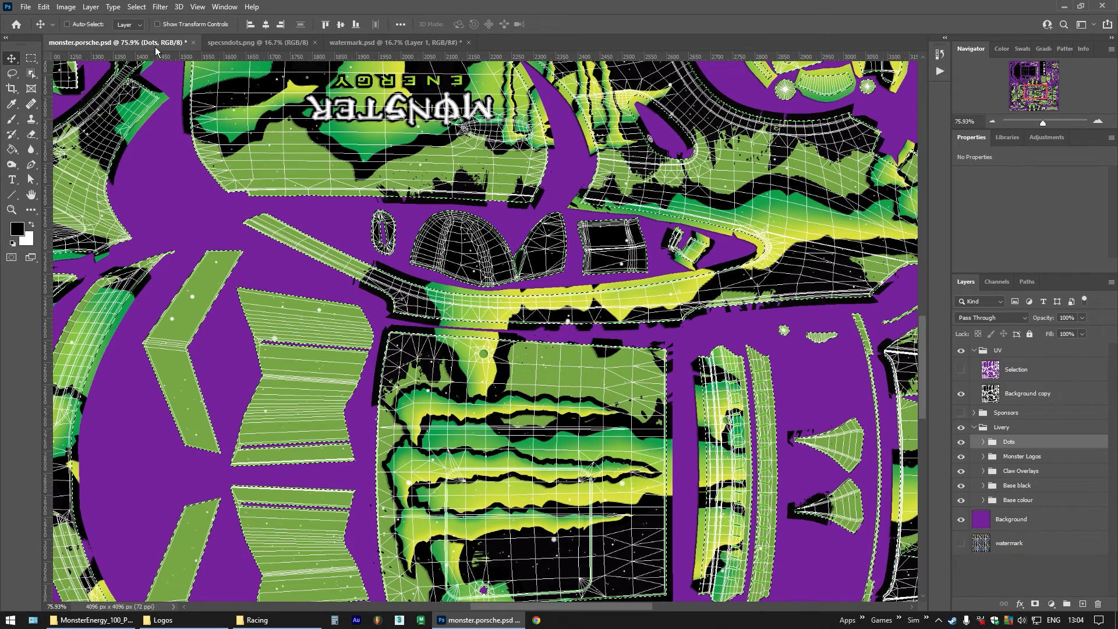
pyautogui.click(136, 7)
pyautogui.click(175, 51)
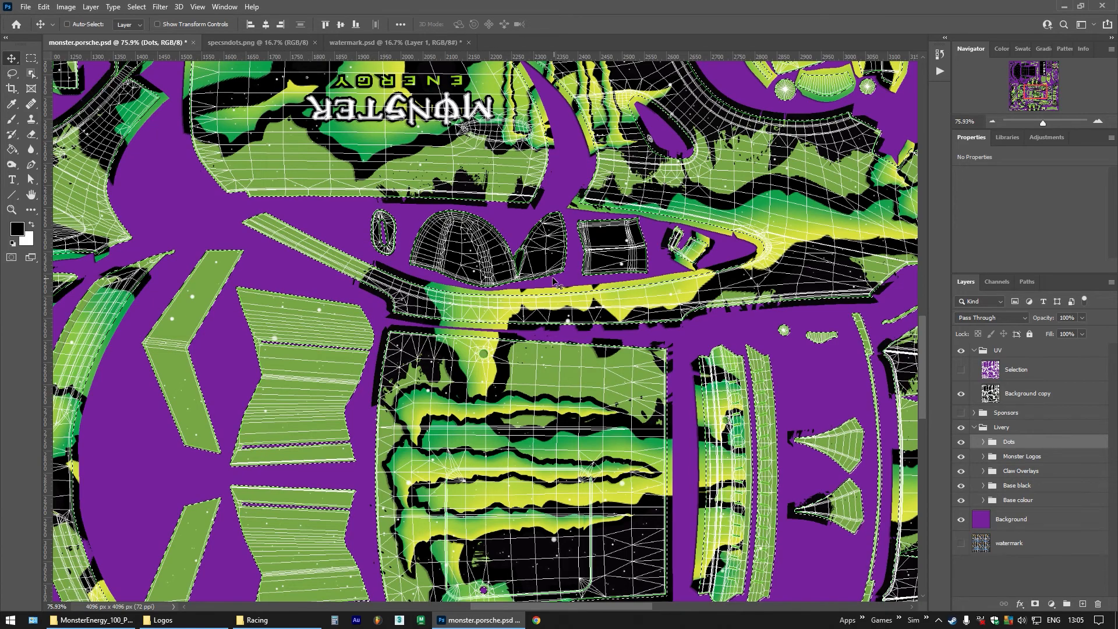
# Delete the artwork outside the car panels from every layer in the Monster Logos group, from sides 2 through bonnet, and collapse the group
pyautogui.click(984, 457)
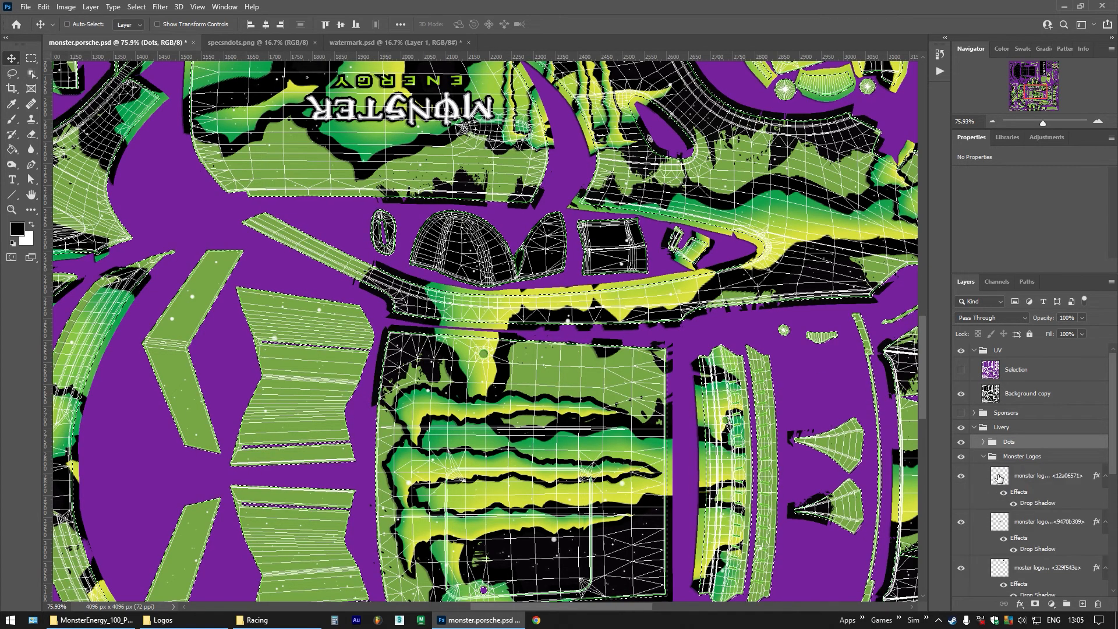
pyautogui.scroll(-2, 1025, 479)
pyautogui.click(1026, 448)
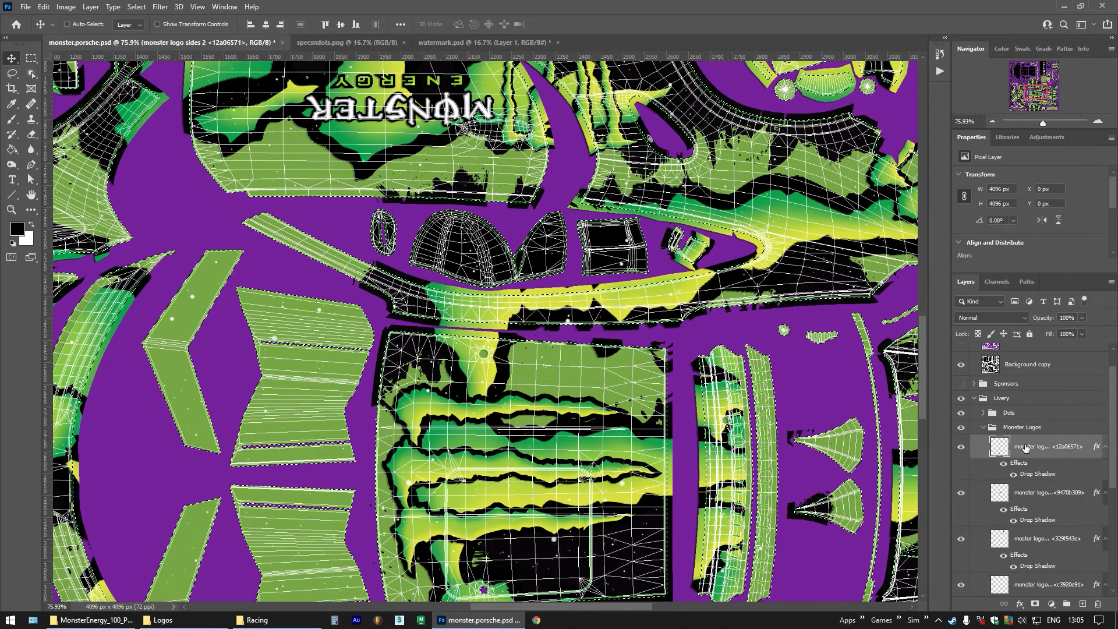
pyautogui.scroll(-3, 1026, 448)
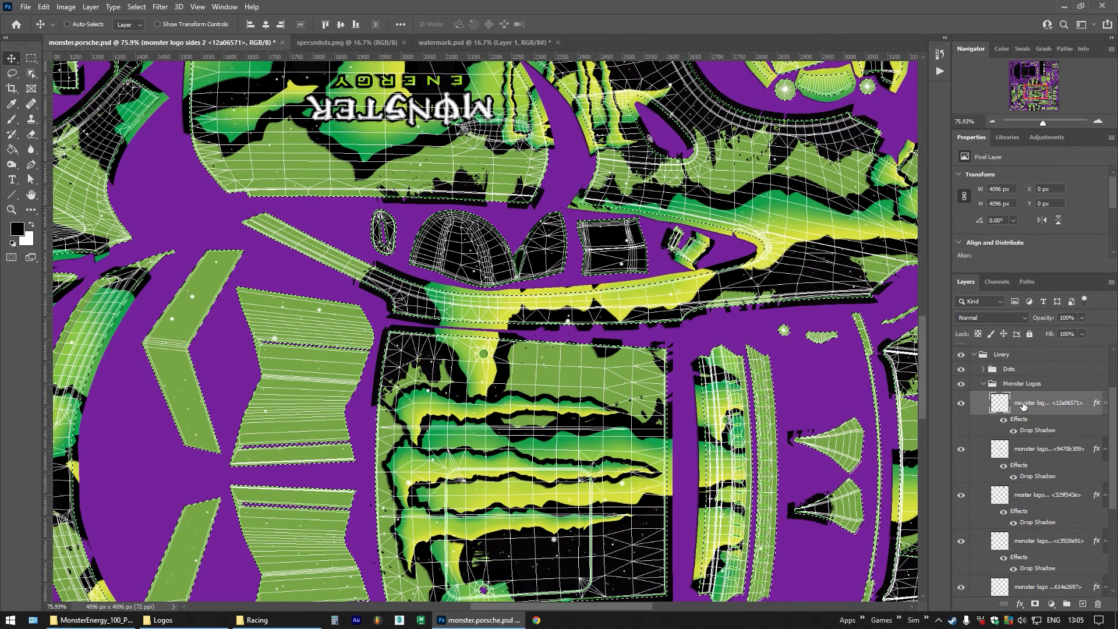
pyautogui.click(1024, 452)
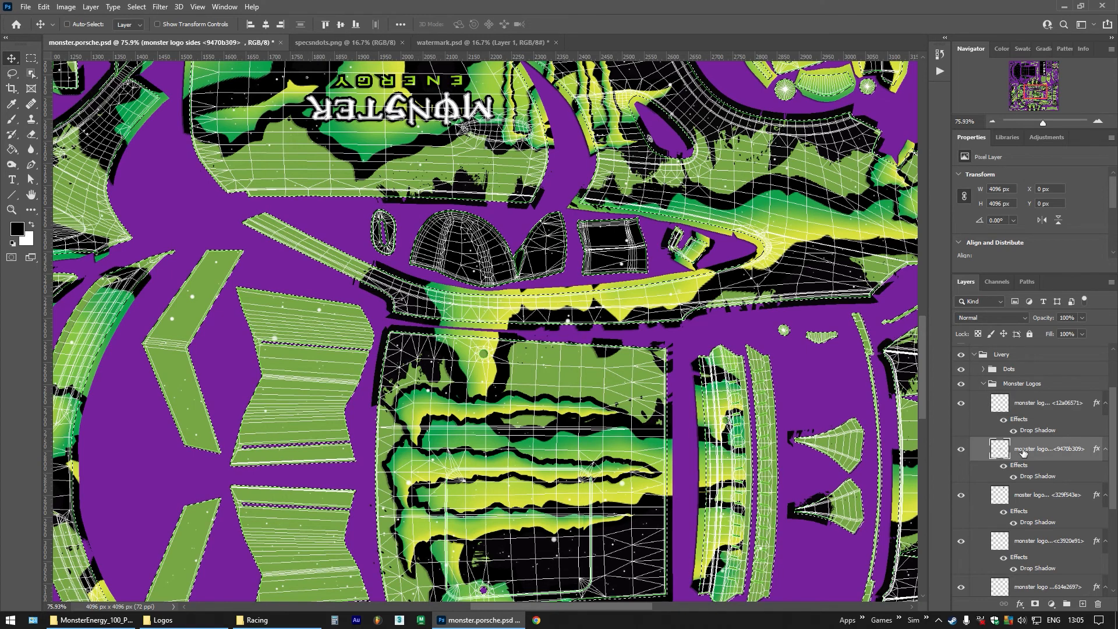
pyautogui.click(1024, 494)
pyautogui.click(1027, 545)
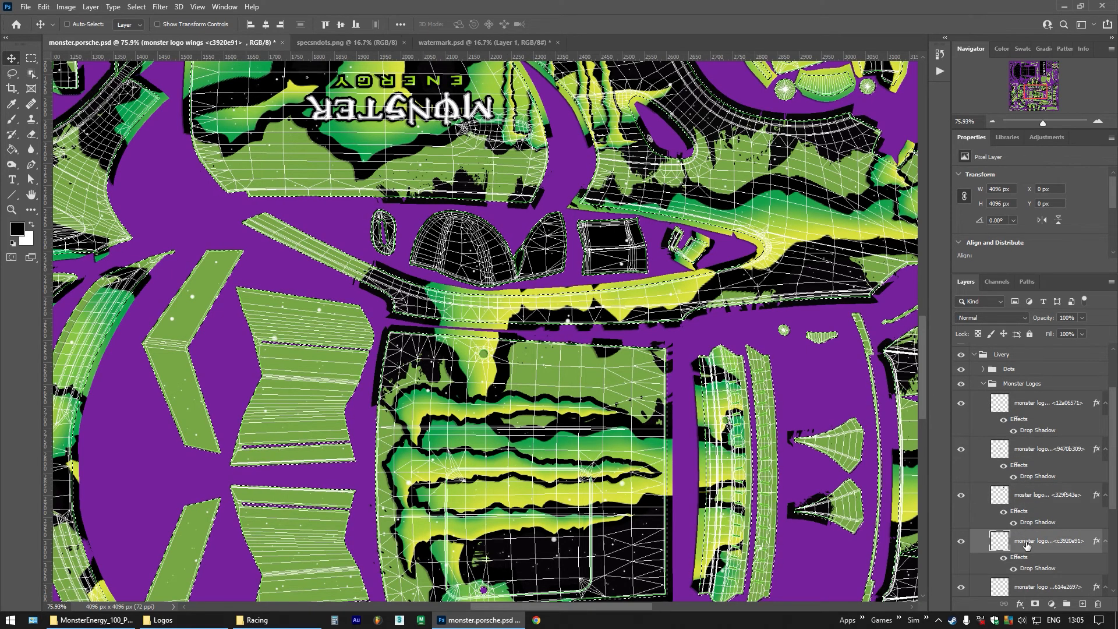
pyautogui.click(1029, 587)
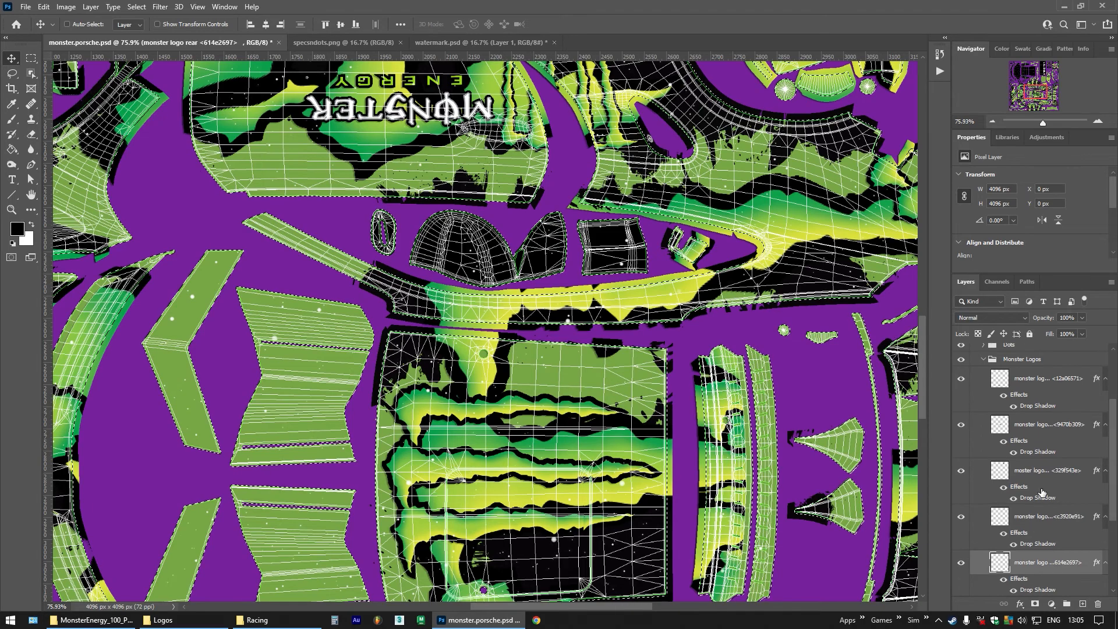
pyautogui.scroll(-2, 1041, 491)
pyautogui.click(1030, 540)
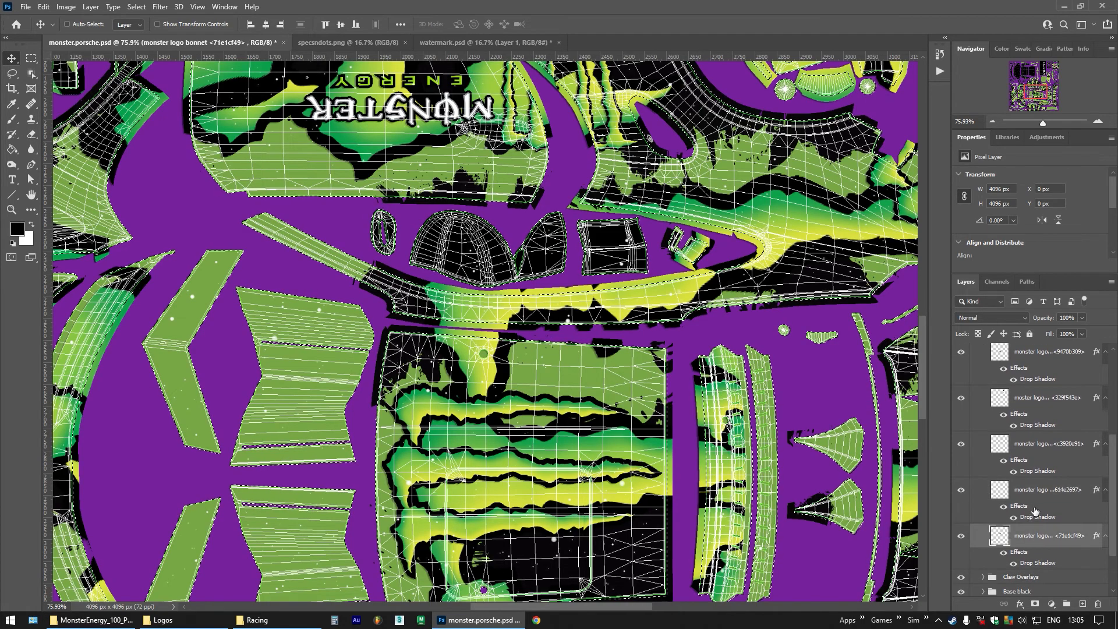
pyautogui.scroll(3, 1039, 490)
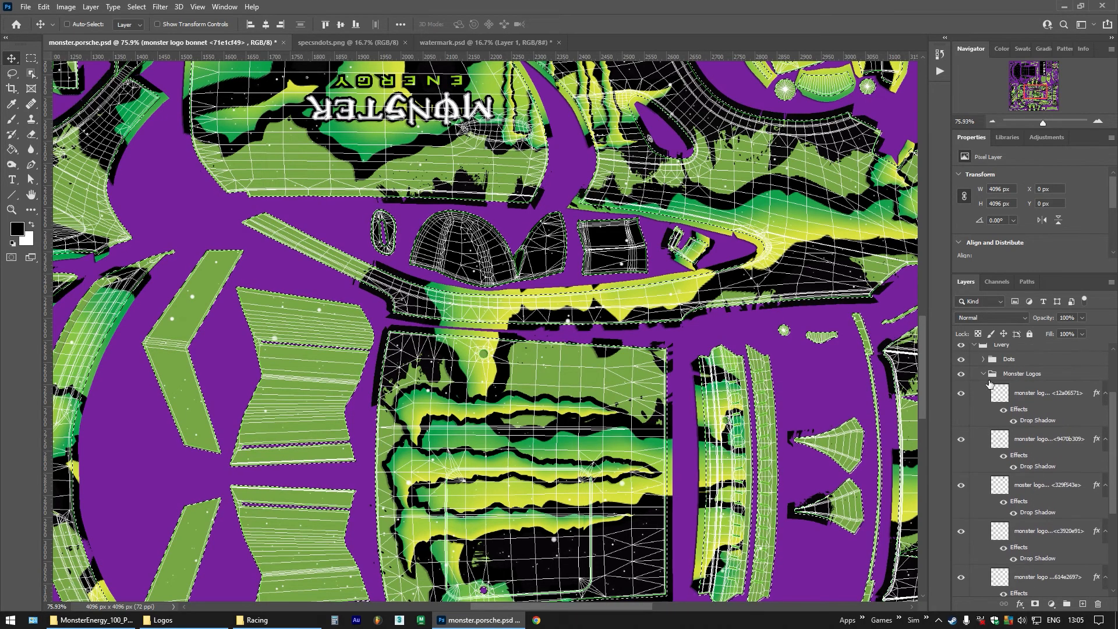
pyautogui.click(984, 374)
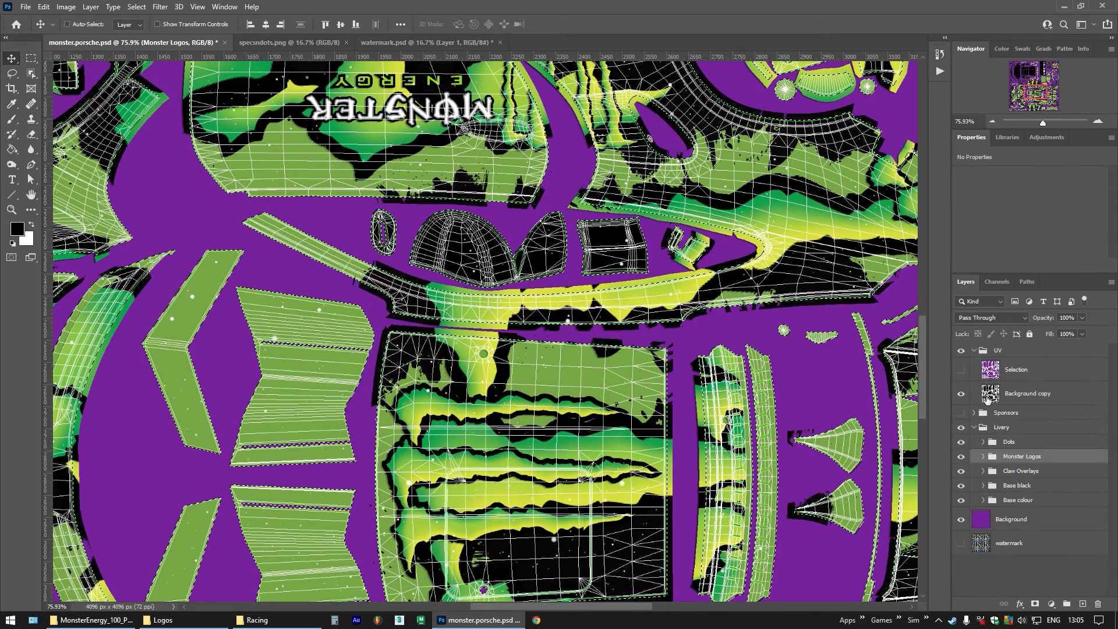
# Clear the area outside the car panels on the seven med claw overlay layers in the Claw Overlays group, from top med to rear med
pyautogui.click(983, 472)
pyautogui.click(1018, 493)
pyautogui.scroll(-3, 1014, 437)
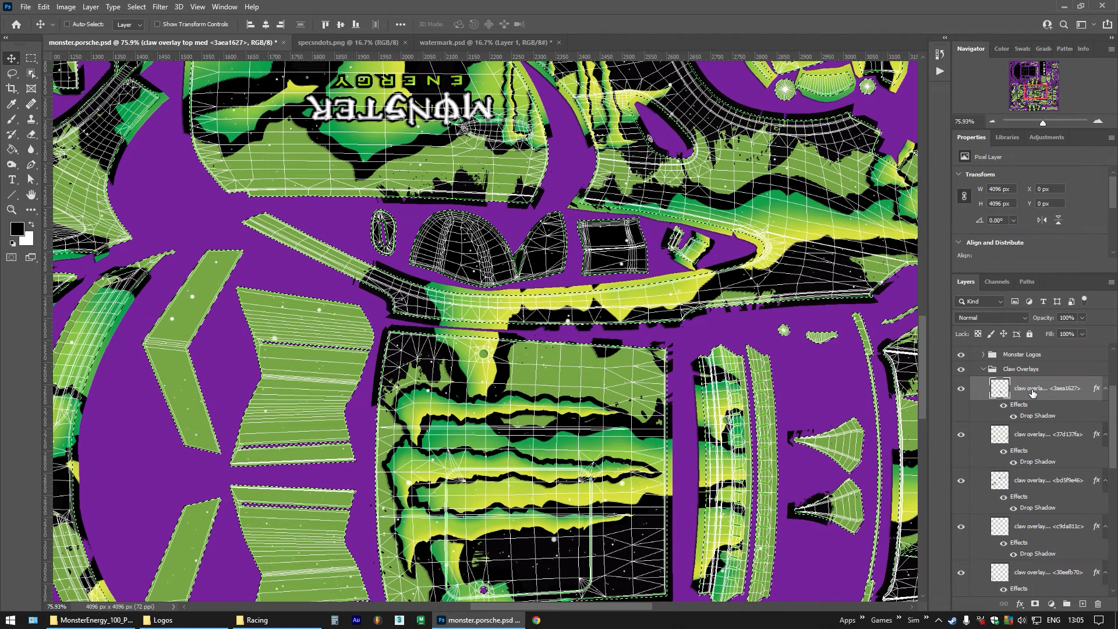
pyautogui.click(1030, 437)
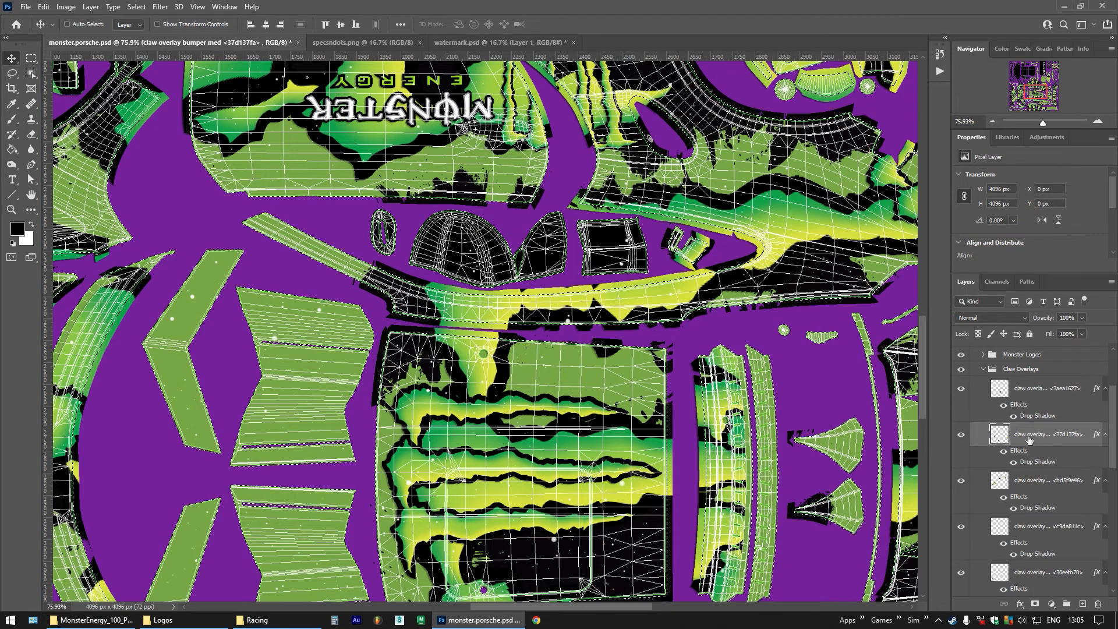
pyautogui.click(1025, 482)
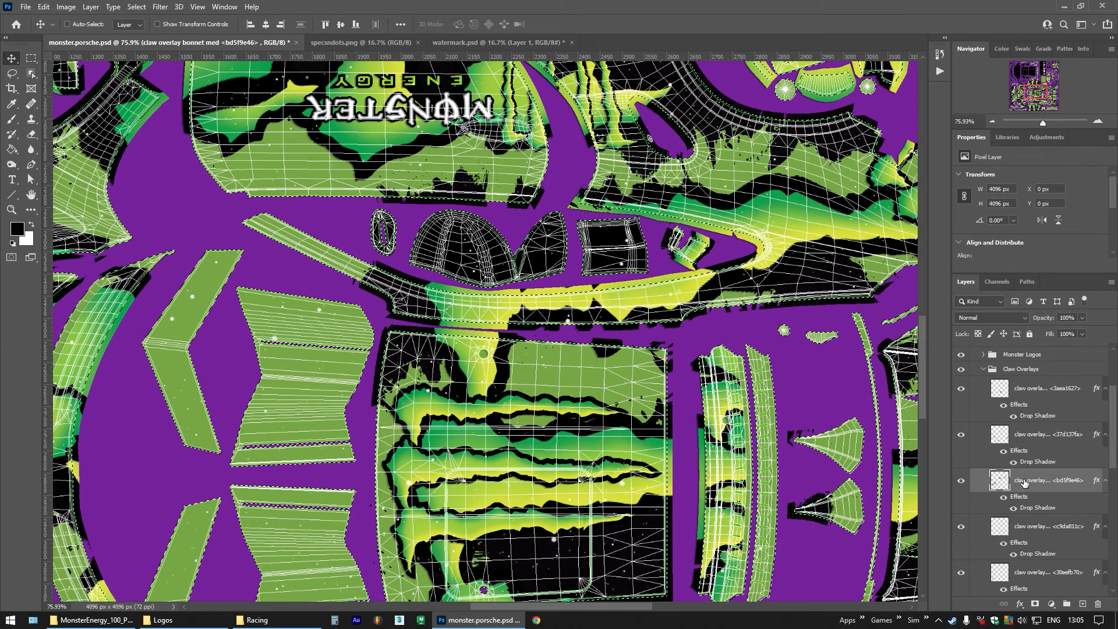
pyautogui.click(1031, 528)
pyautogui.scroll(-4, 1031, 481)
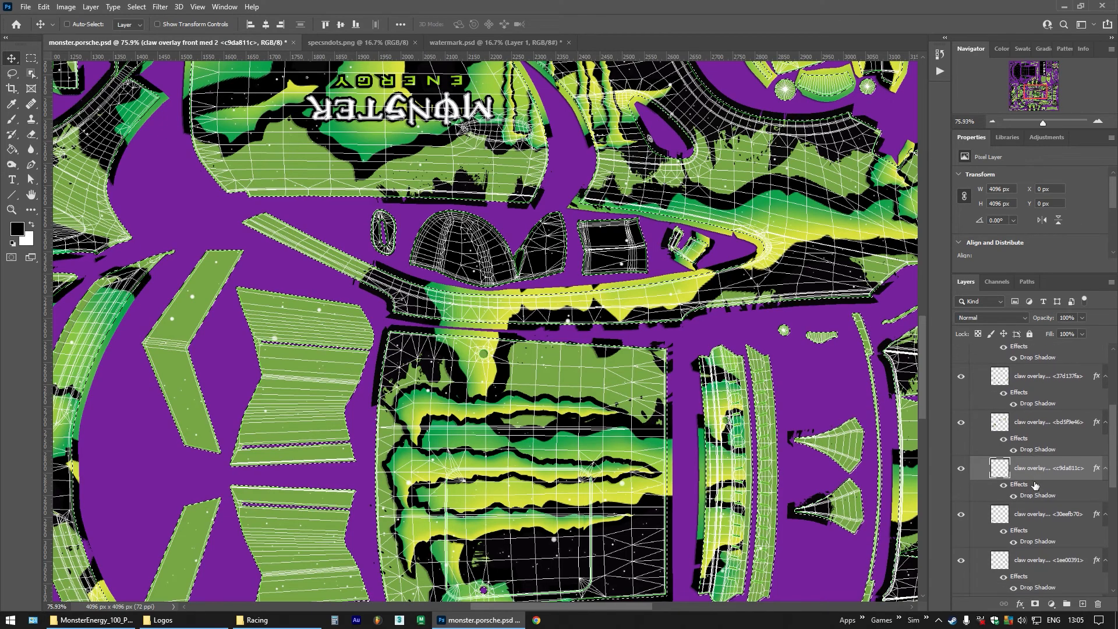
pyautogui.click(1028, 514)
pyautogui.scroll(-4, 1030, 470)
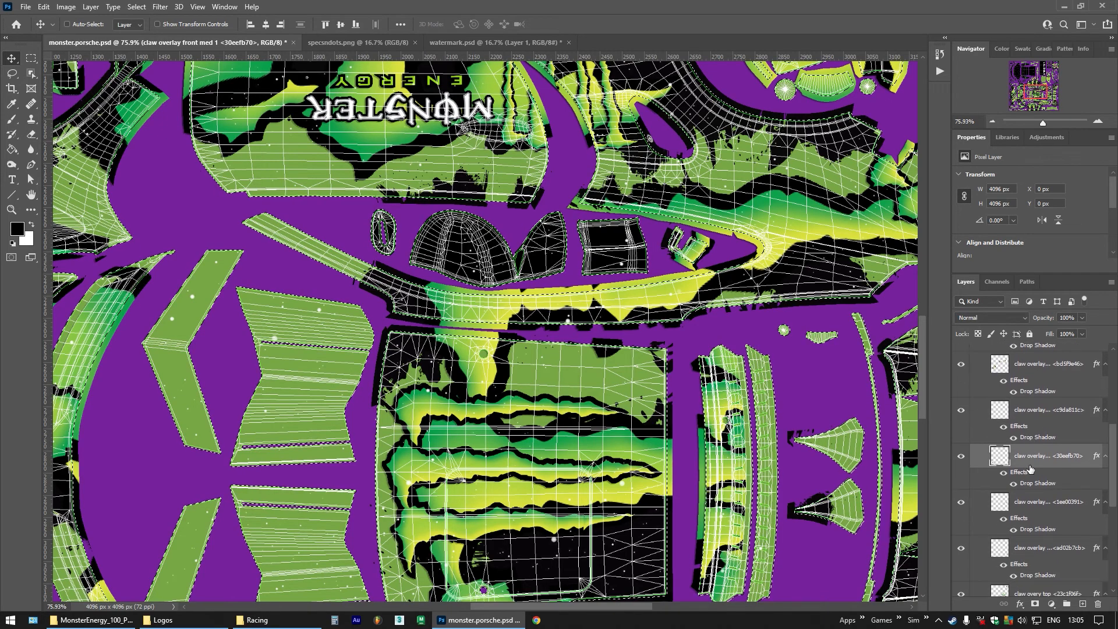
pyautogui.click(1032, 505)
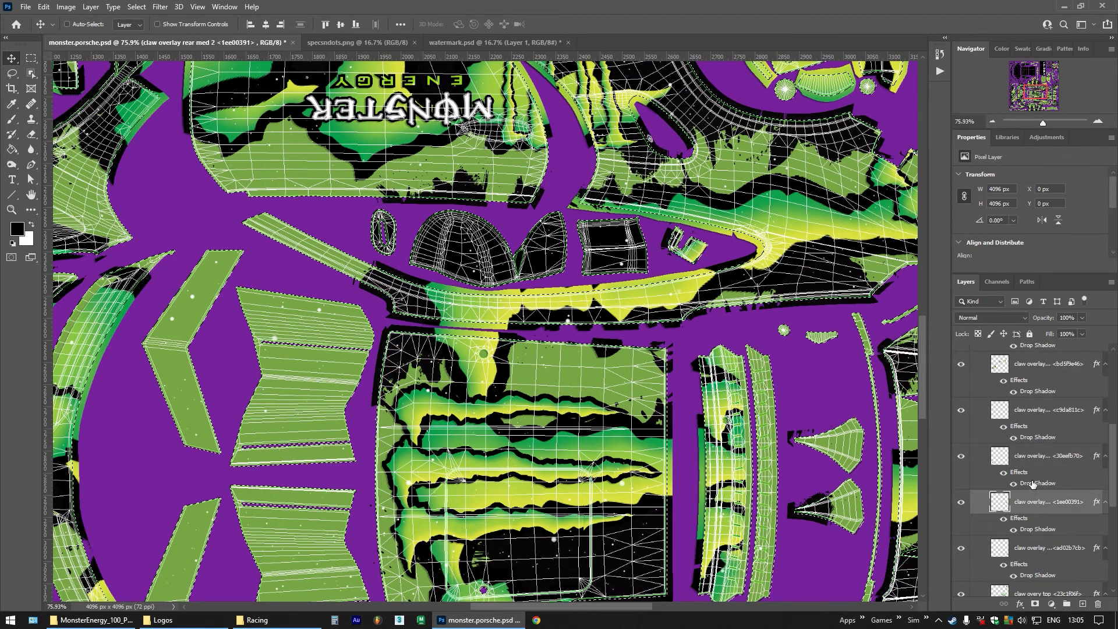
pyautogui.scroll(-3, 1034, 486)
pyautogui.click(1035, 506)
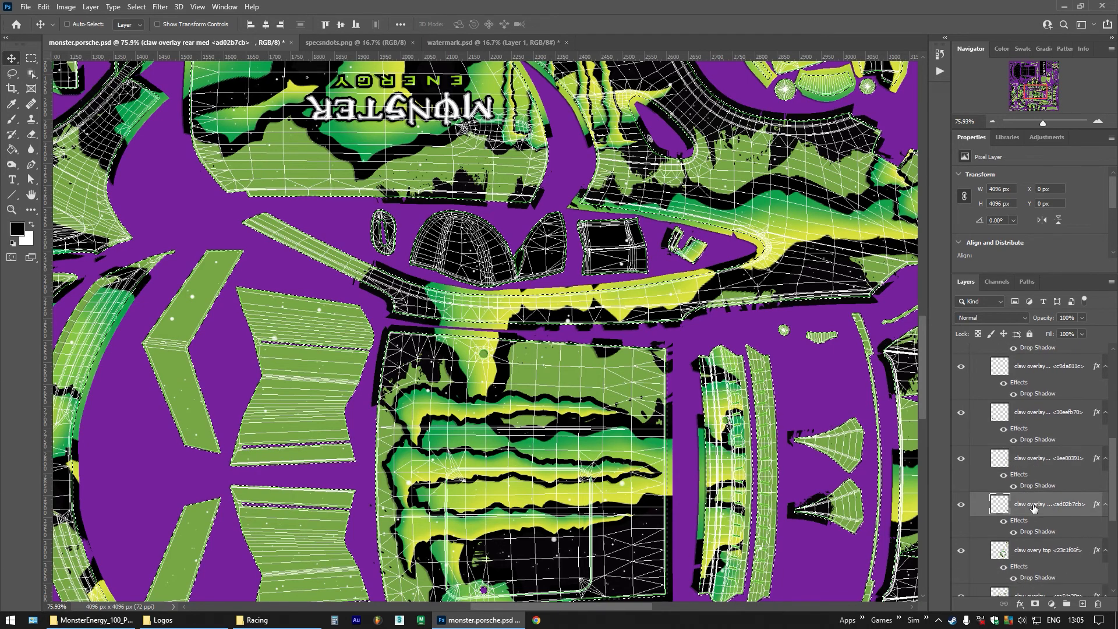
# Clear the area outside the car panels on the remaining top, bonnet, rear and sides claw overlay layers, and collapse the Claw Overlays group
pyautogui.click(1029, 550)
pyautogui.scroll(-4, 1031, 501)
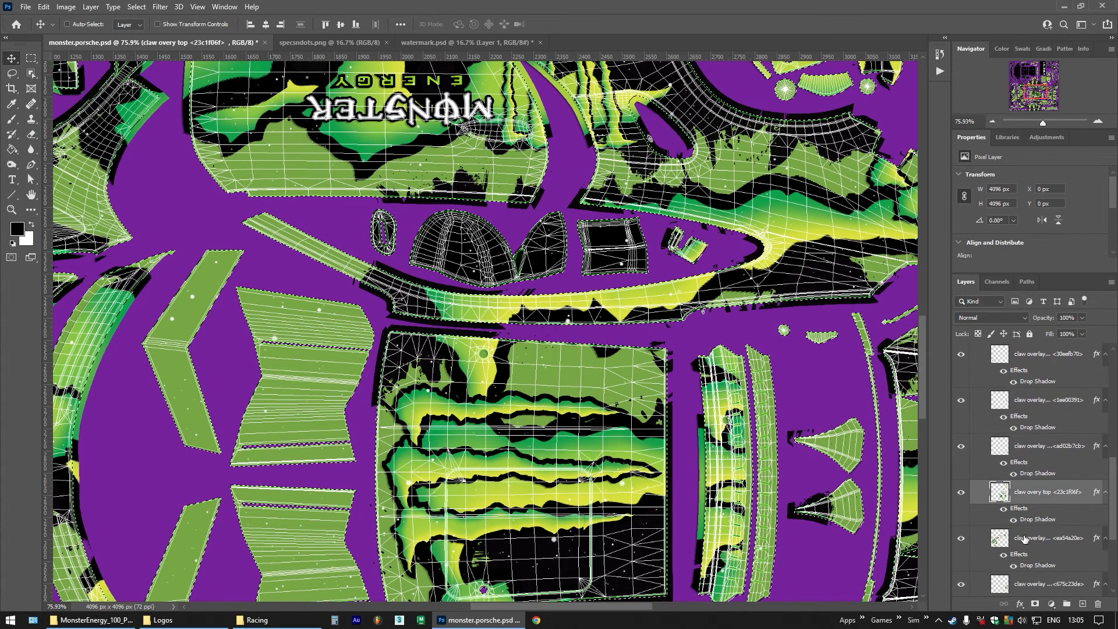
pyautogui.click(1024, 539)
pyautogui.scroll(-4, 1024, 462)
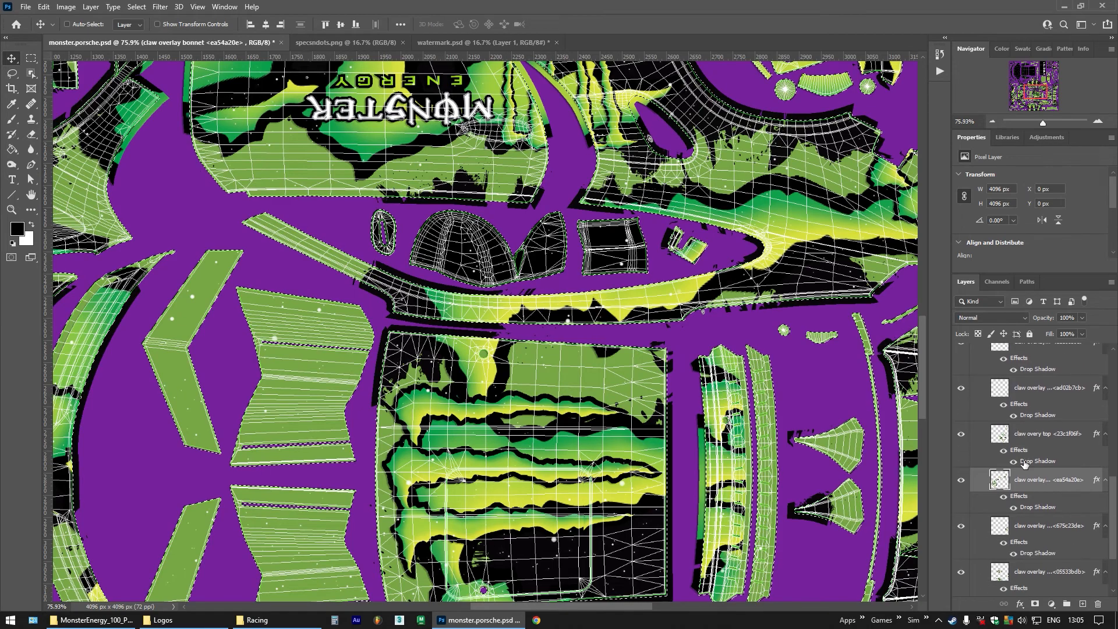
pyautogui.click(1028, 527)
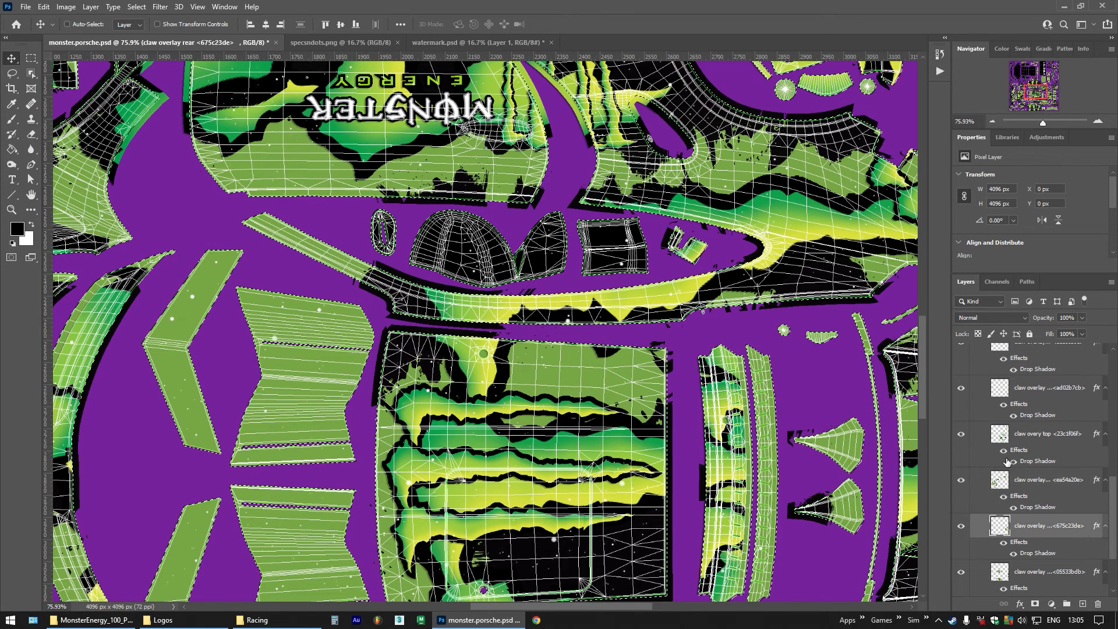
pyautogui.scroll(-4, 1043, 472)
pyautogui.click(1032, 515)
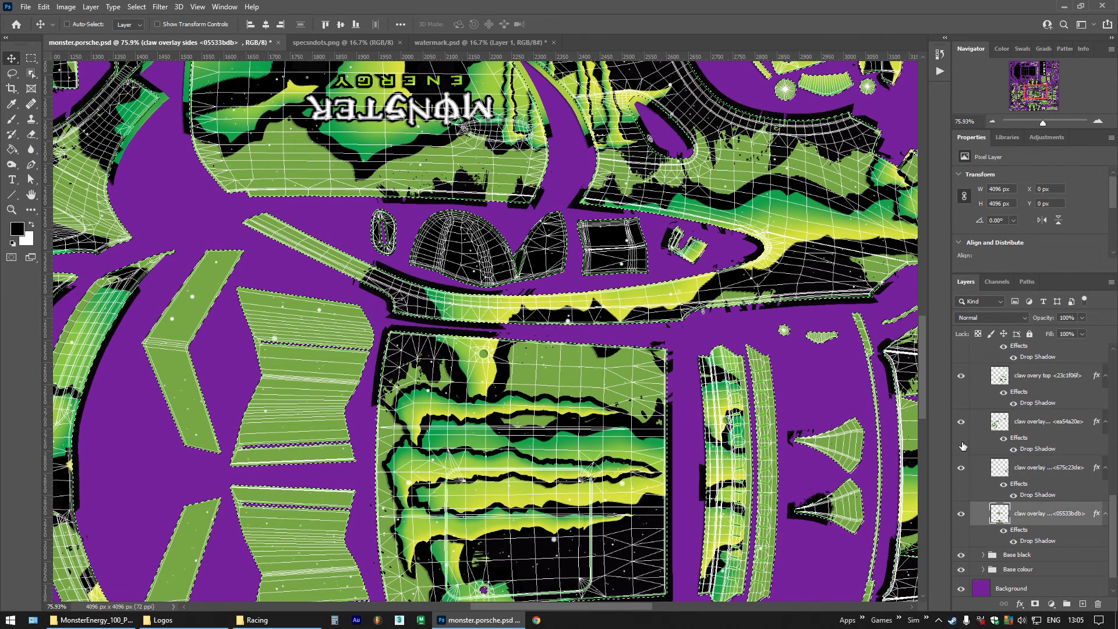
pyautogui.scroll(12, 1035, 469)
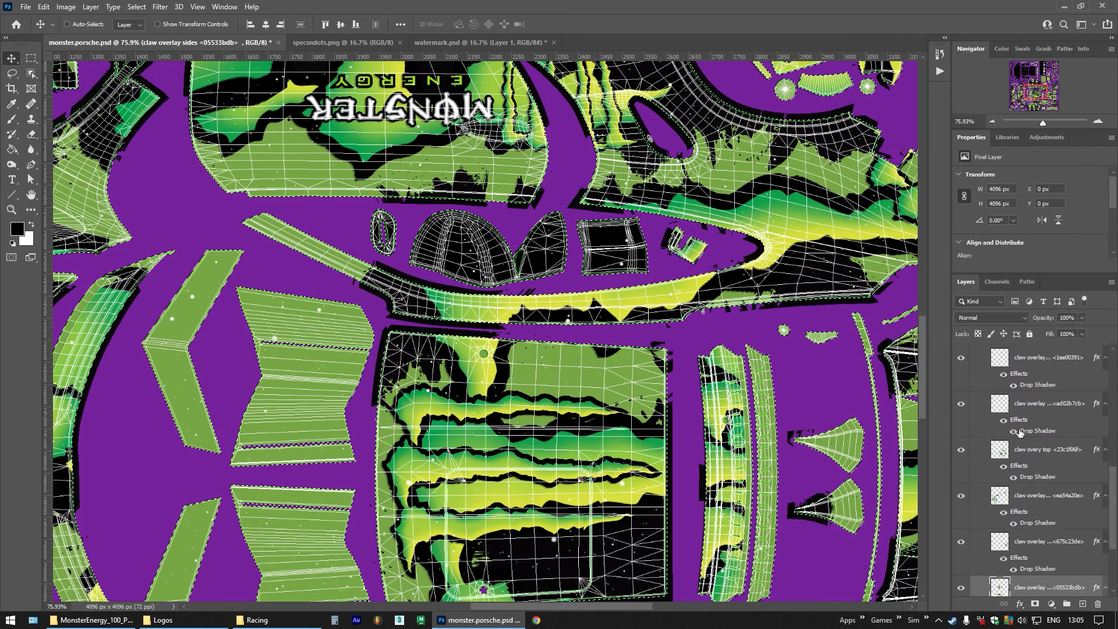
pyautogui.scroll(5, 1004, 423)
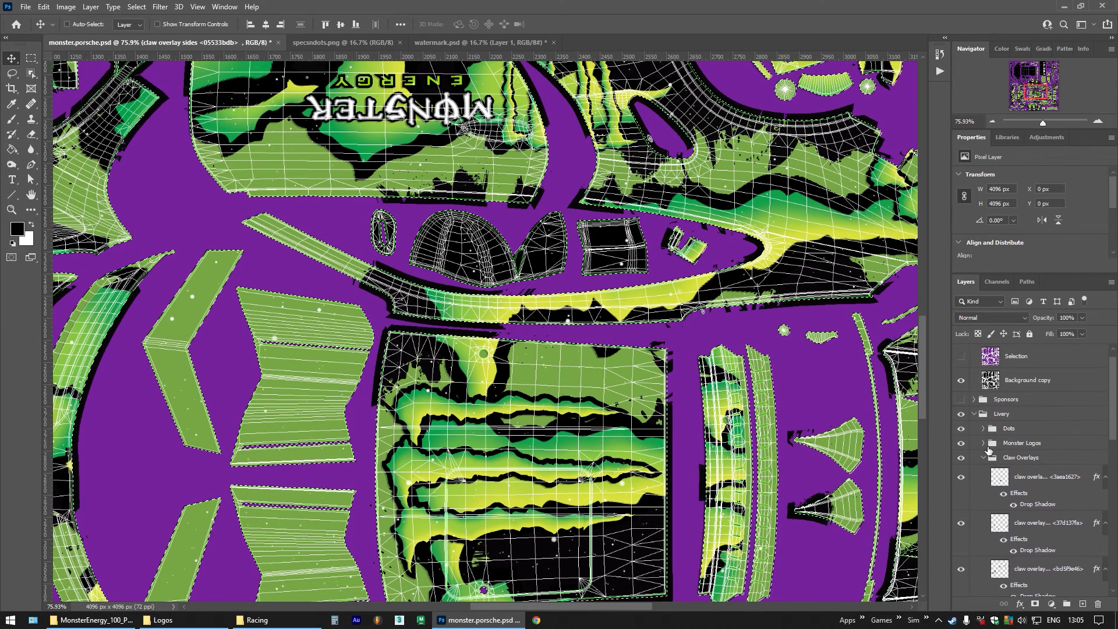
pyautogui.click(989, 460)
pyautogui.click(986, 459)
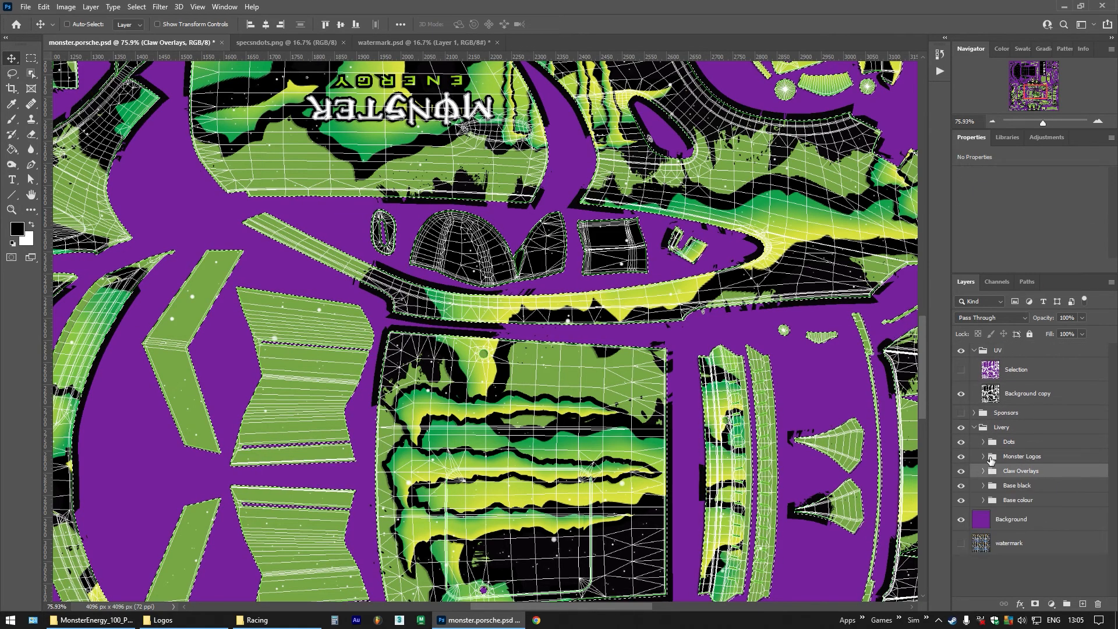
# Delete the overspill outside the car panels from the Black Parts and base black layers in the Base black group, and deselect
pyautogui.click(984, 485)
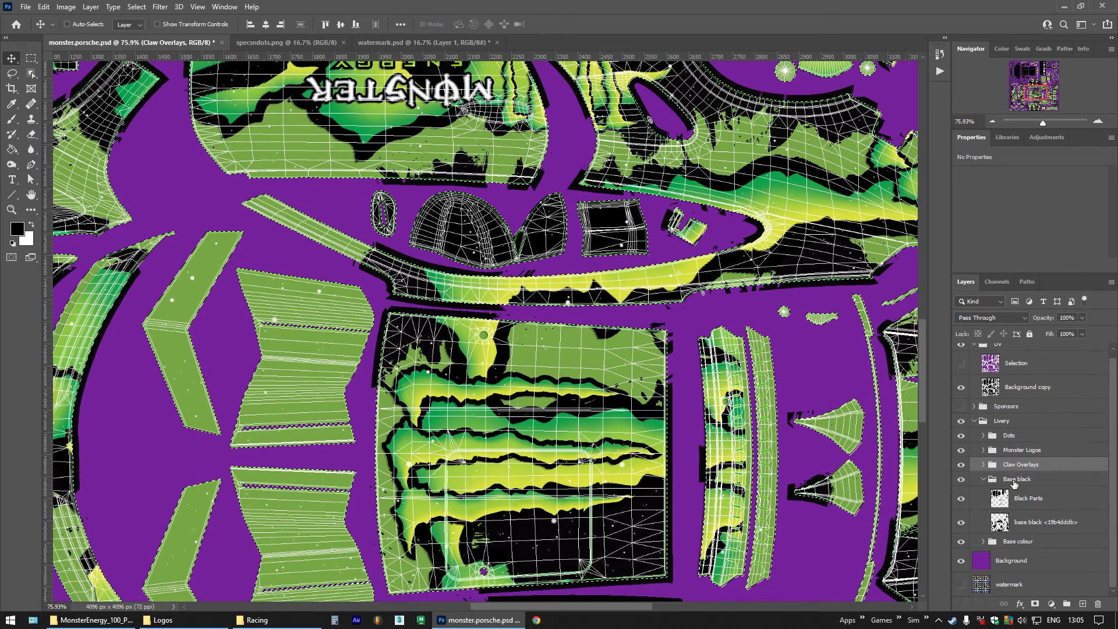
pyautogui.click(1018, 501)
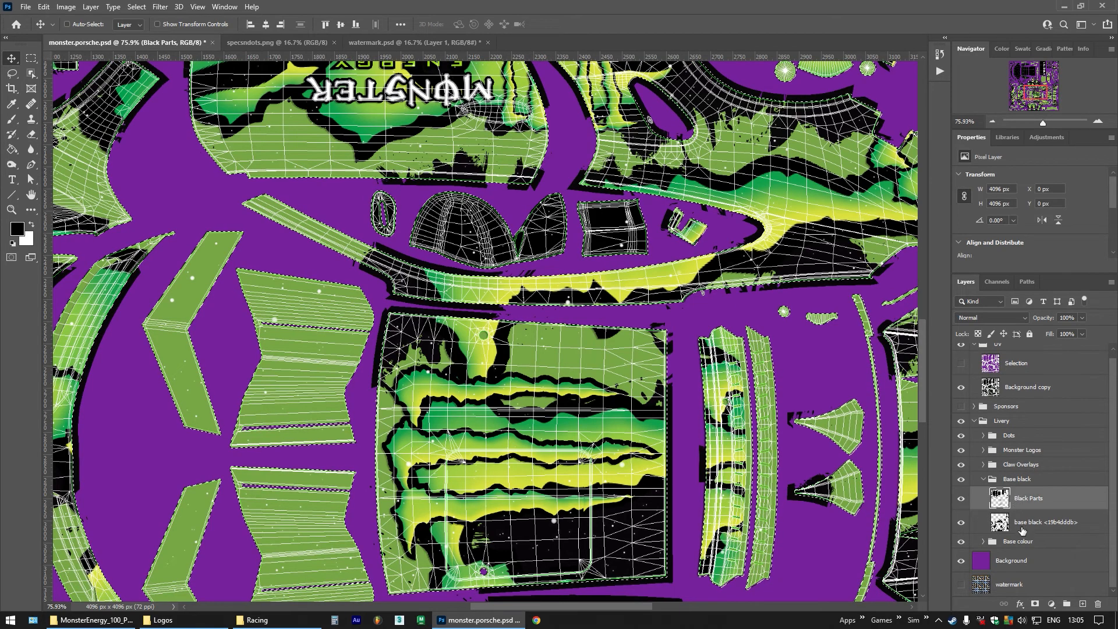
pyautogui.click(1024, 524)
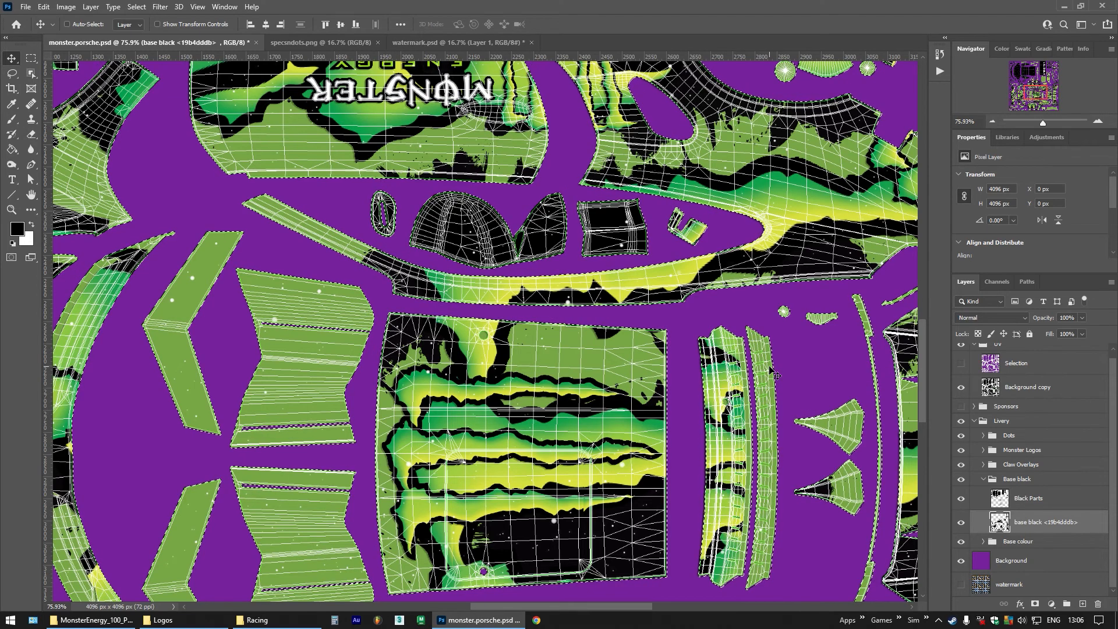
pyautogui.hotkey('ctrl', 'd')
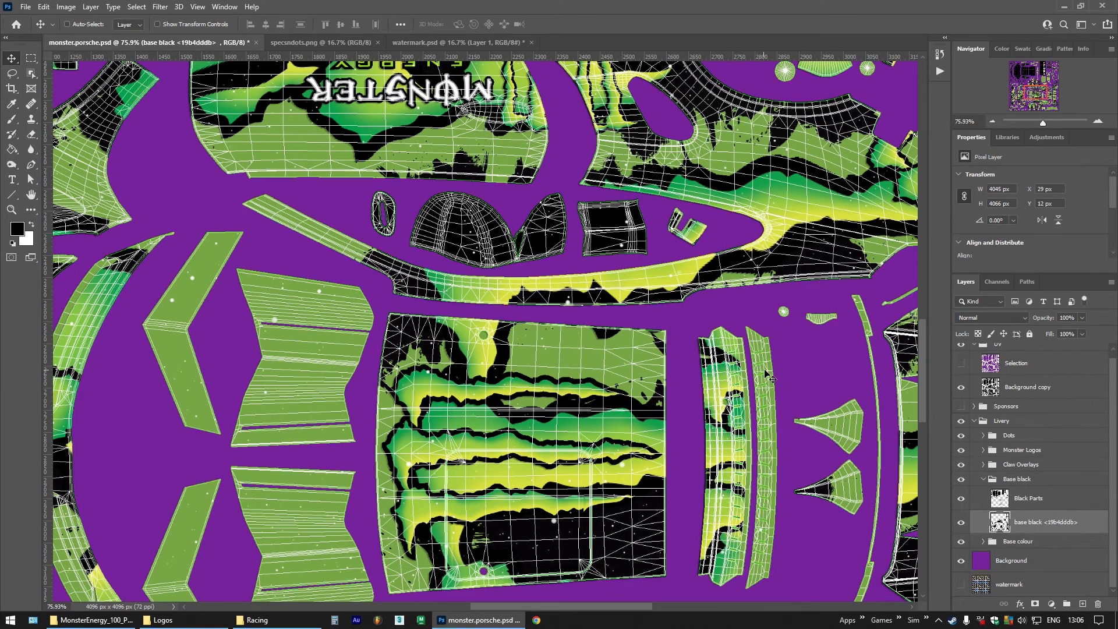
# Hide the collapsed UV group and the purple Background, and make the watermark layer visible
pyautogui.click(976, 347)
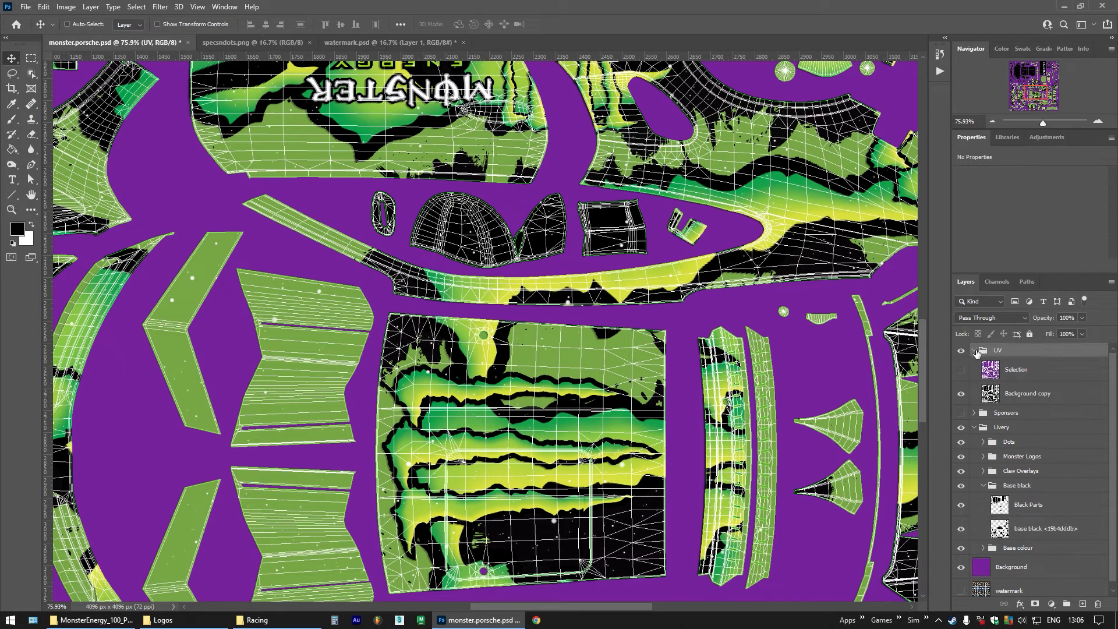
pyautogui.click(975, 350)
pyautogui.click(962, 350)
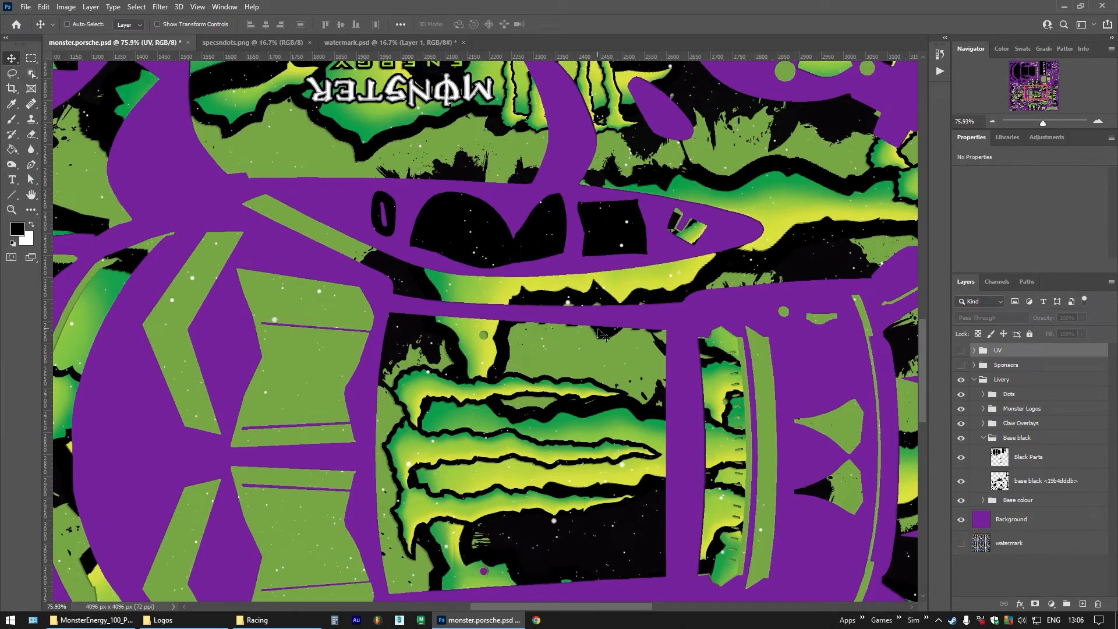
pyautogui.click(961, 519)
pyautogui.click(962, 544)
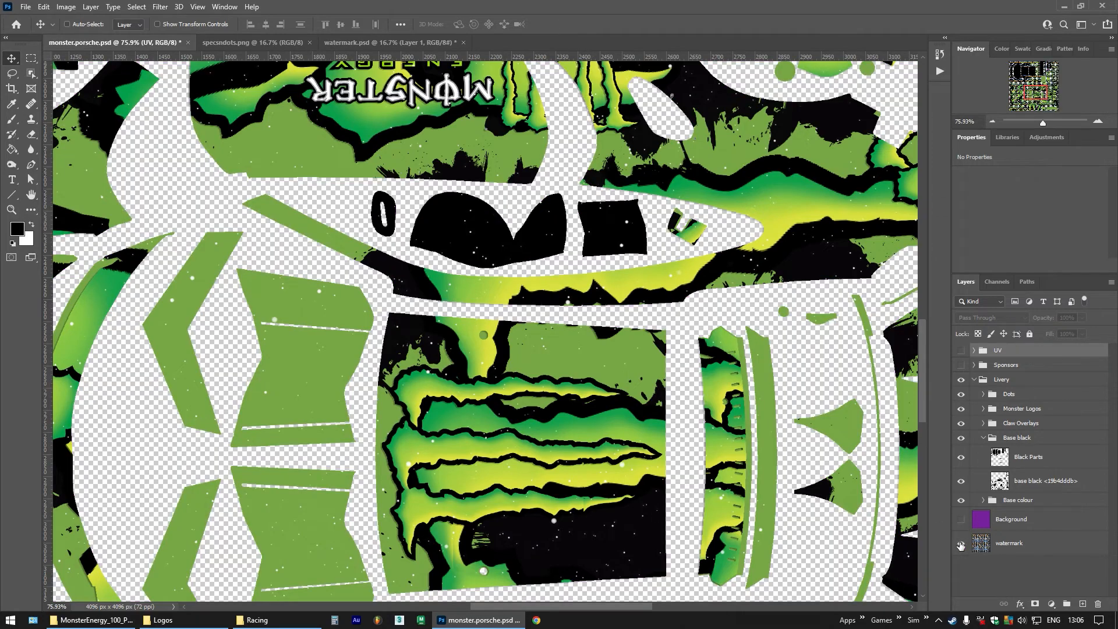
# Save monster.porsche.psd, and close the specsndots.png and watermark.psd documents without saving the watermark changes
pyautogui.scroll(-2, 542, 333)
pyautogui.scroll(-3, 541, 333)
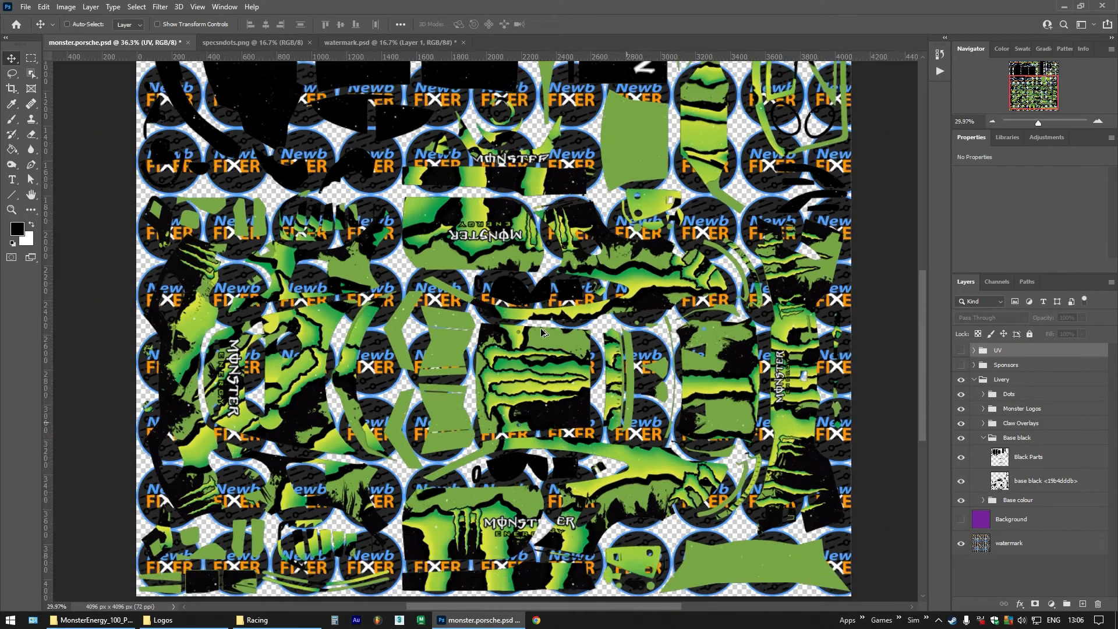
pyautogui.scroll(2, 558, 290)
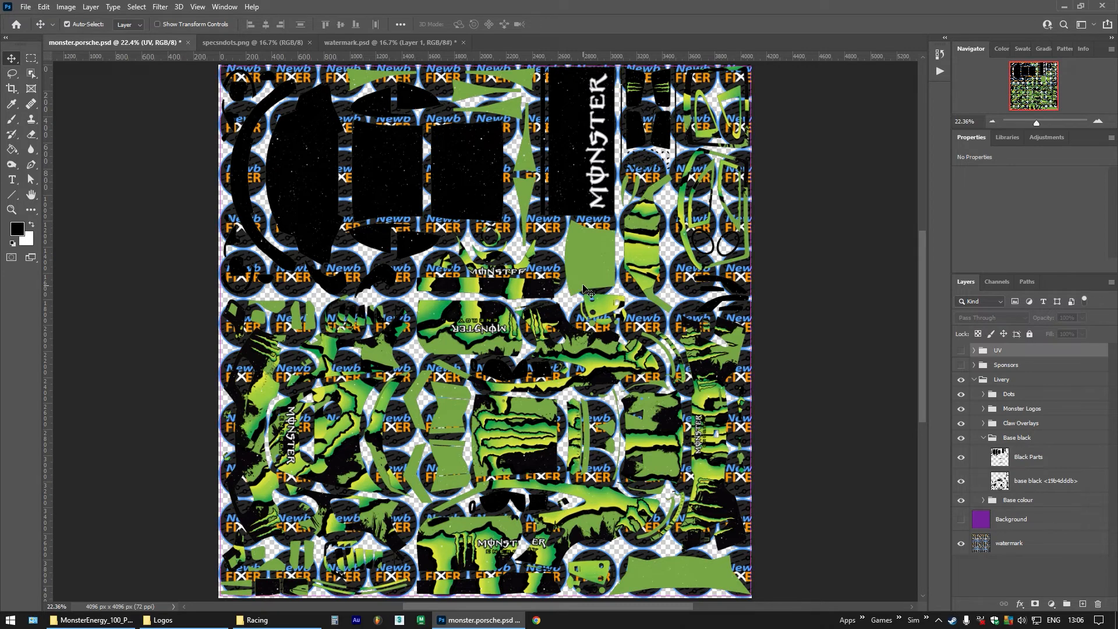
pyautogui.hotkey('ctrl', 's')
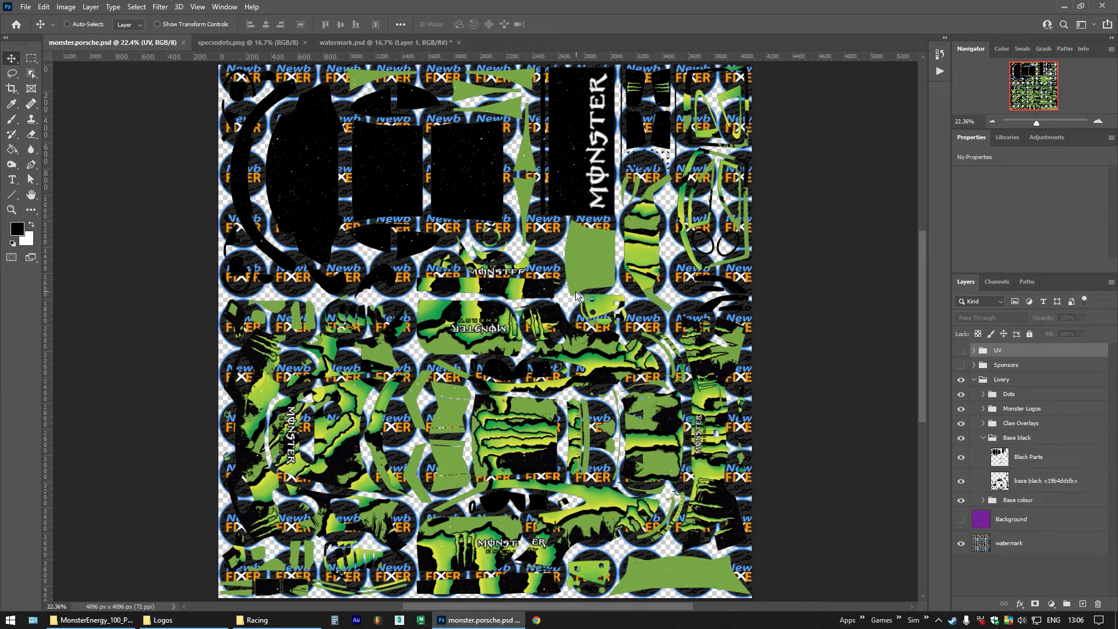
pyautogui.click(306, 43)
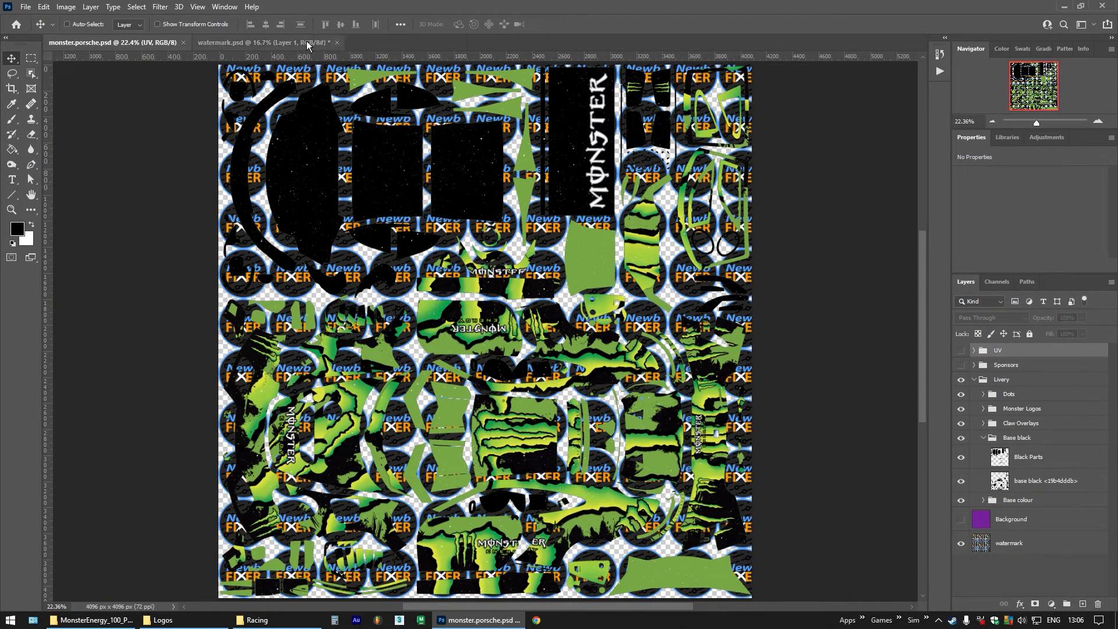
pyautogui.click(337, 42)
pyautogui.click(556, 231)
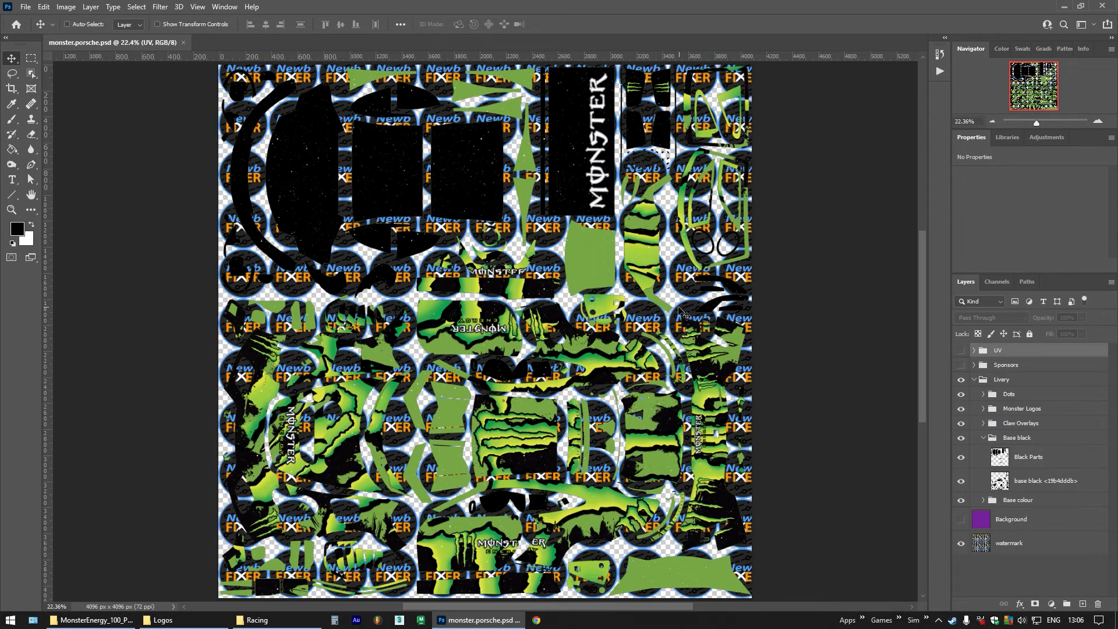
# Collapse the Base black and Livery groups and save the livery document
pyautogui.click(984, 438)
pyautogui.click(975, 380)
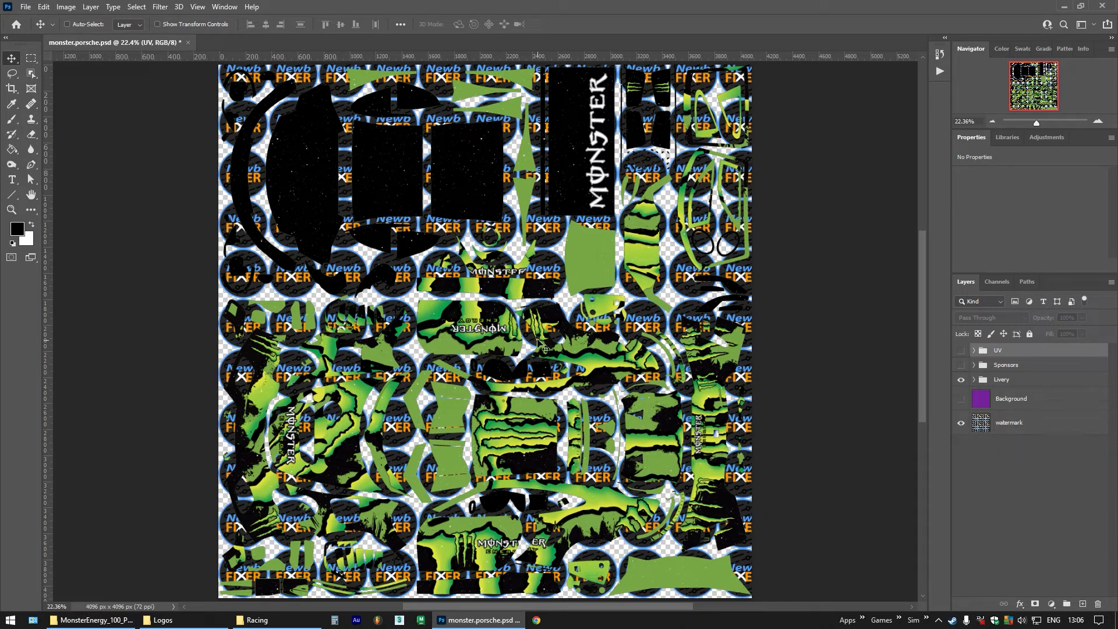
pyautogui.hotkey('ctrl', 's')
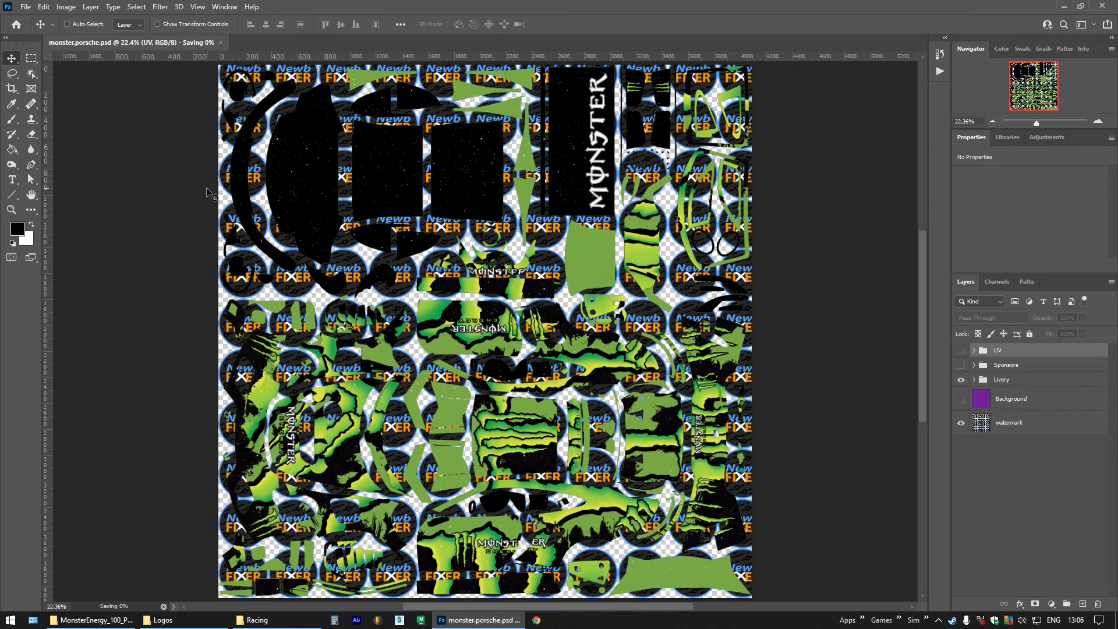
# Export the livery for web as a 4096 px PNG-24 with transparency, overwriting decals.png in the MonsterEnergy_100_Porsche991IIGT3 folder
pyautogui.click(25, 6)
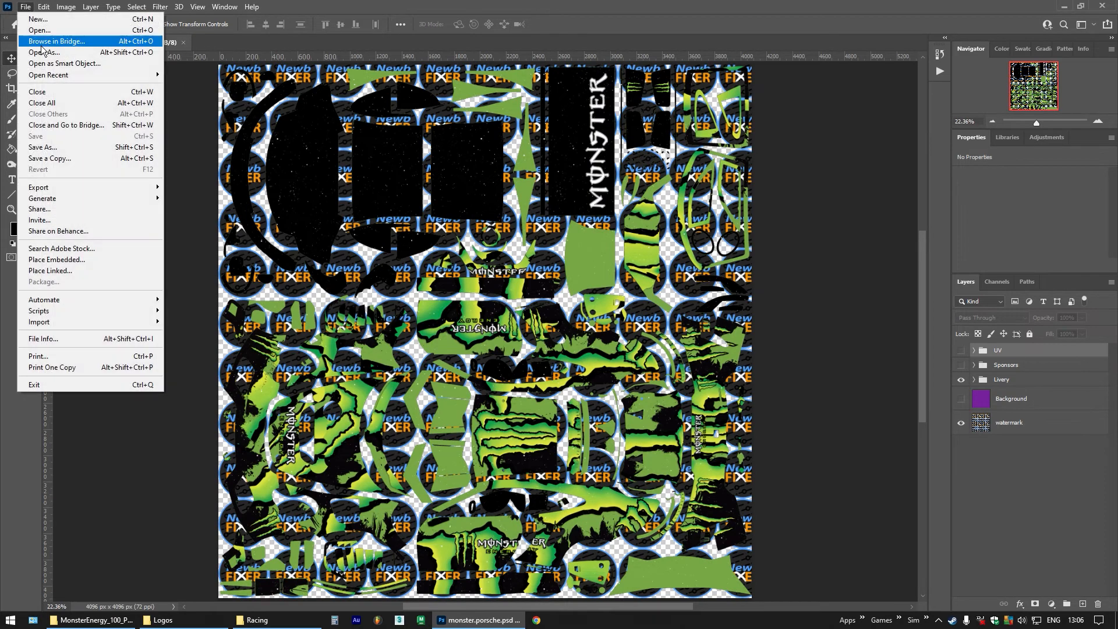
pyautogui.moveTo(67, 187)
pyautogui.click(209, 232)
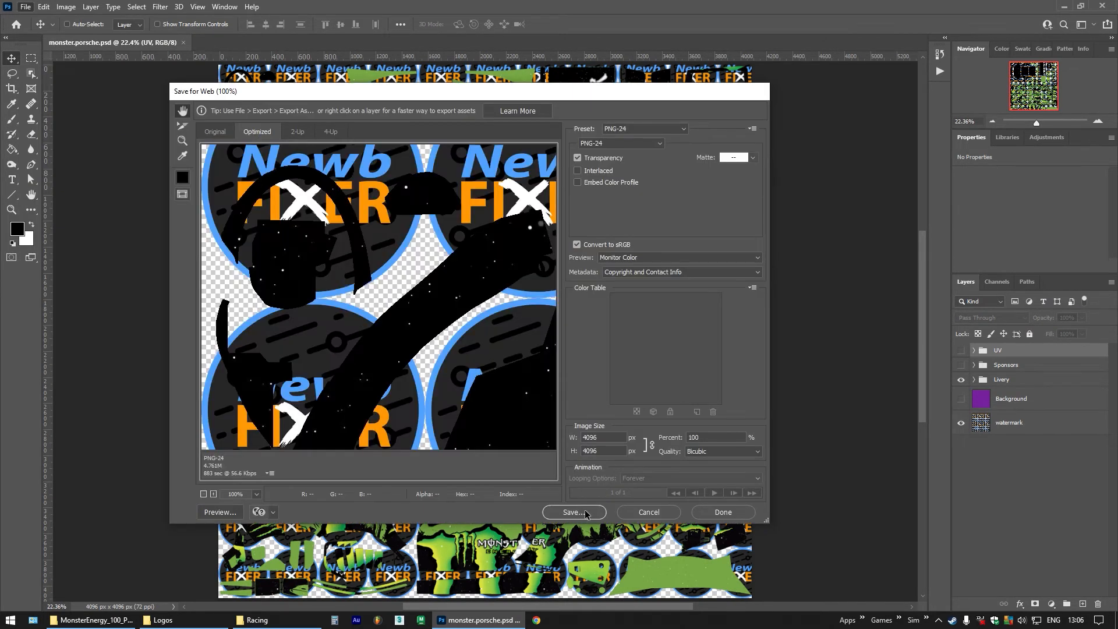
pyautogui.click(589, 511)
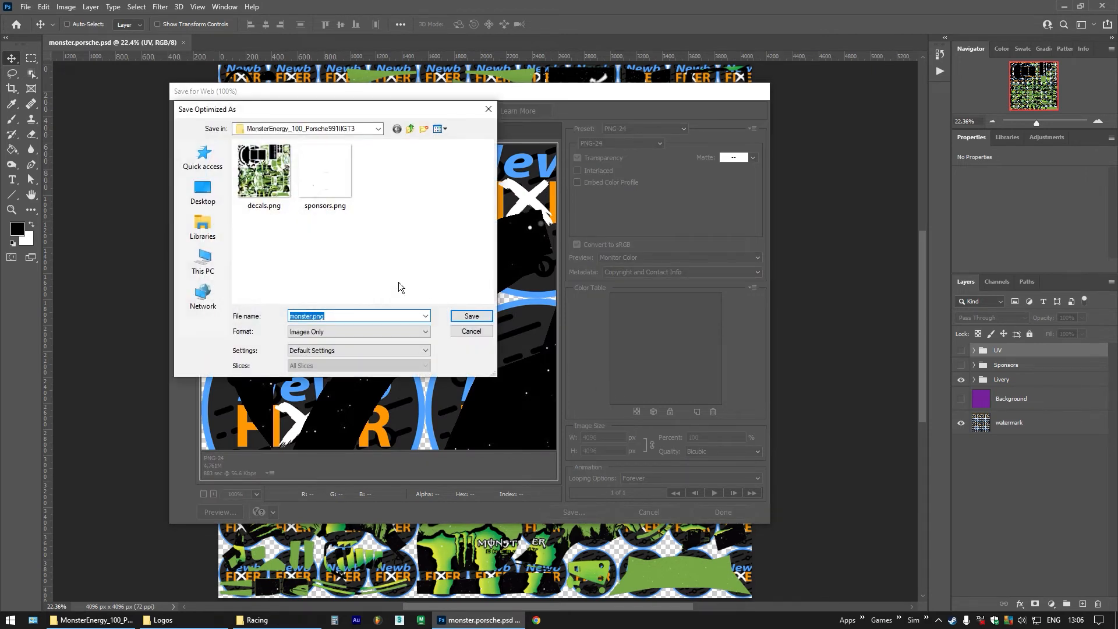
pyautogui.doubleClick(263, 171)
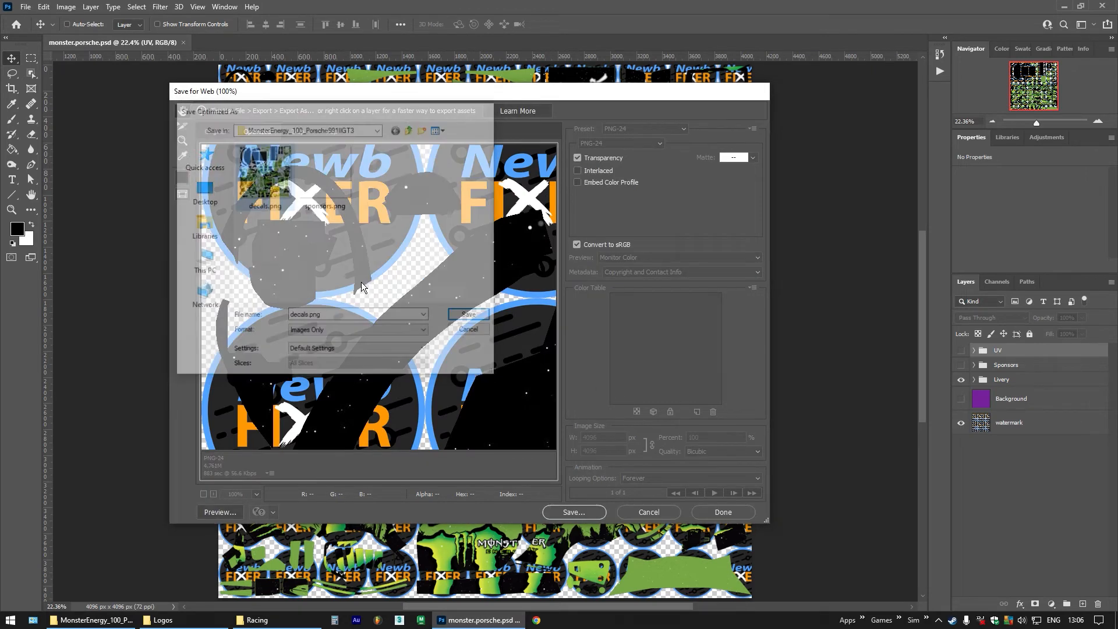
pyautogui.click(621, 303)
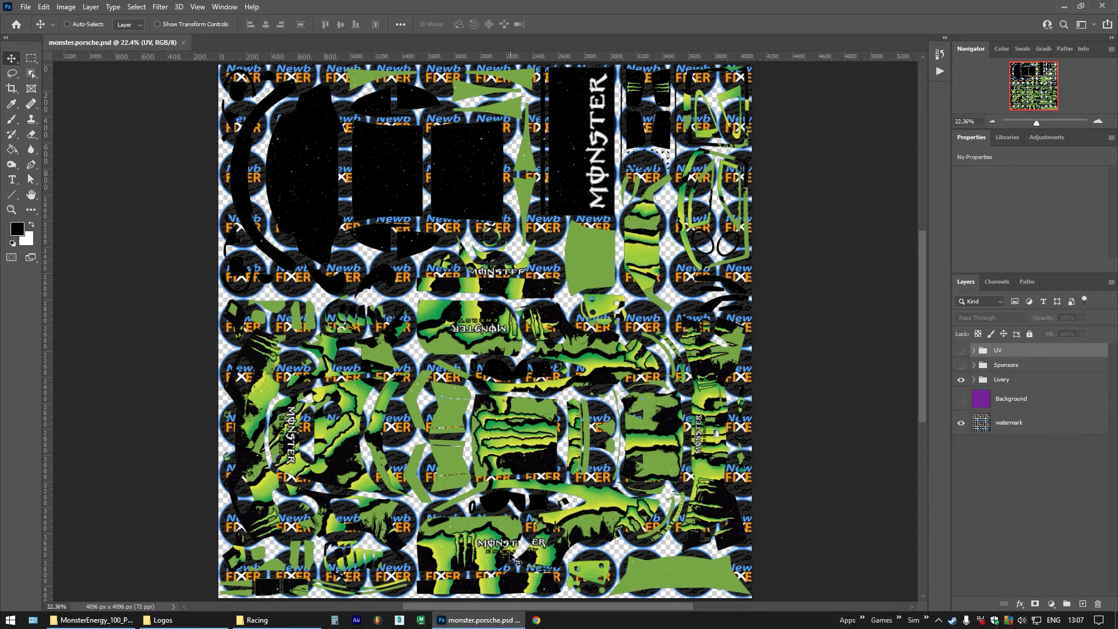
# Launch Assetto Corsa Competizione from the desktop and open the single player car selection to view the Monster Energy Porsche 991II GT3 R
pyautogui.click(484, 620)
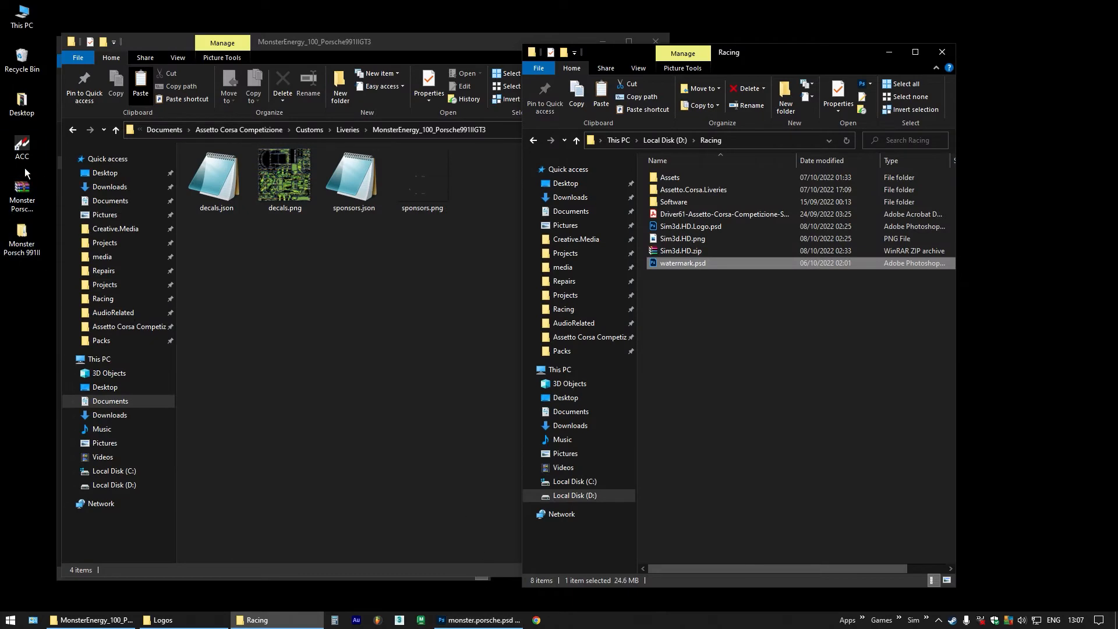
pyautogui.doubleClick(22, 147)
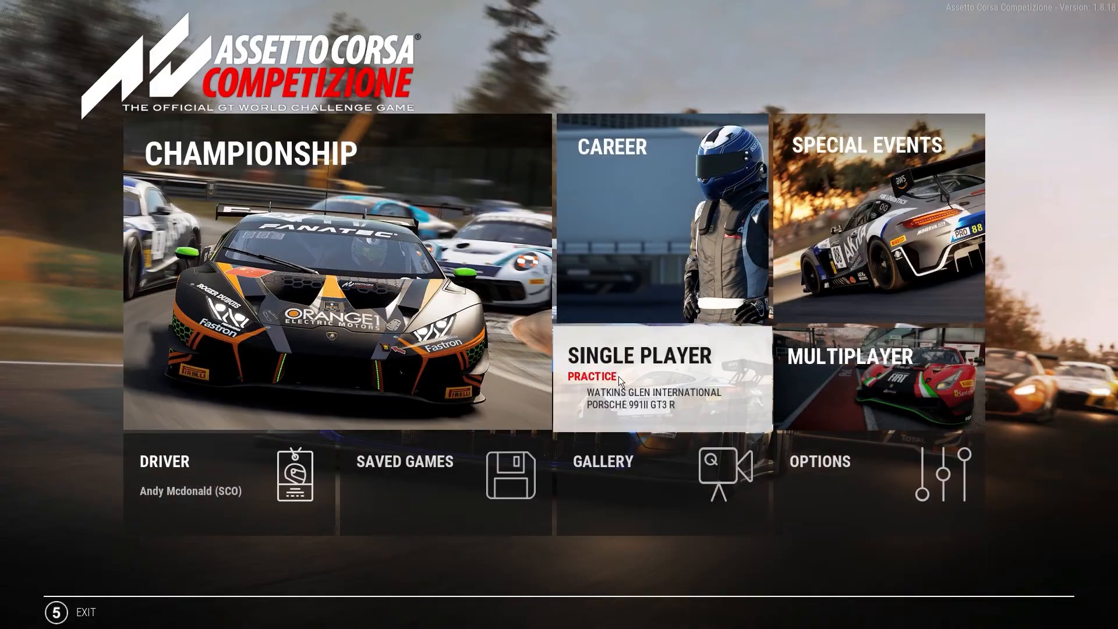
pyautogui.click(619, 376)
pyautogui.click(766, 318)
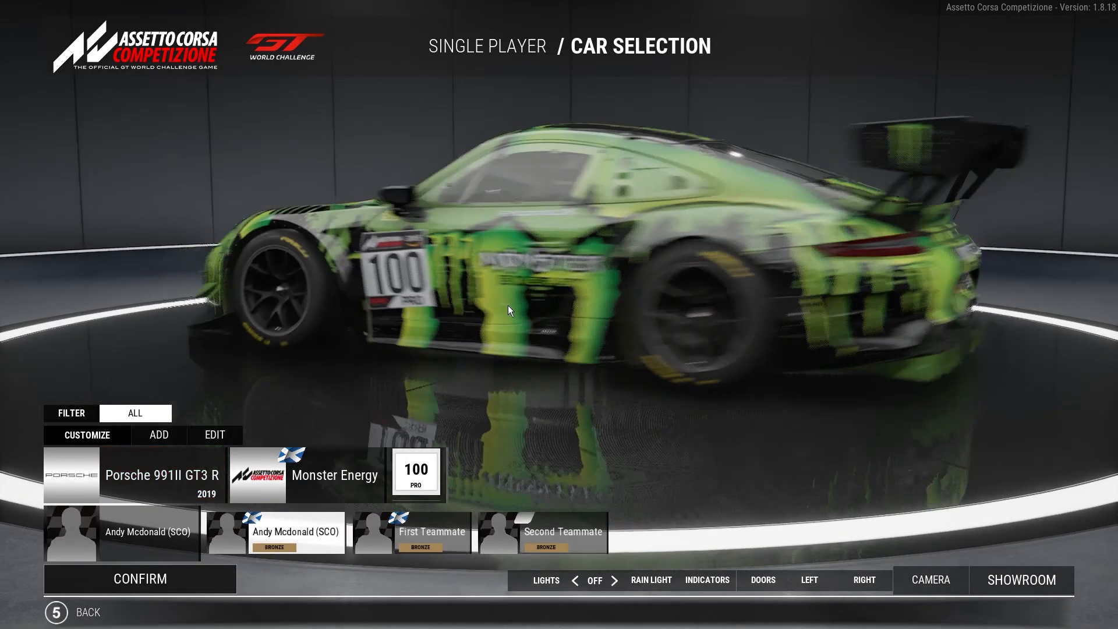